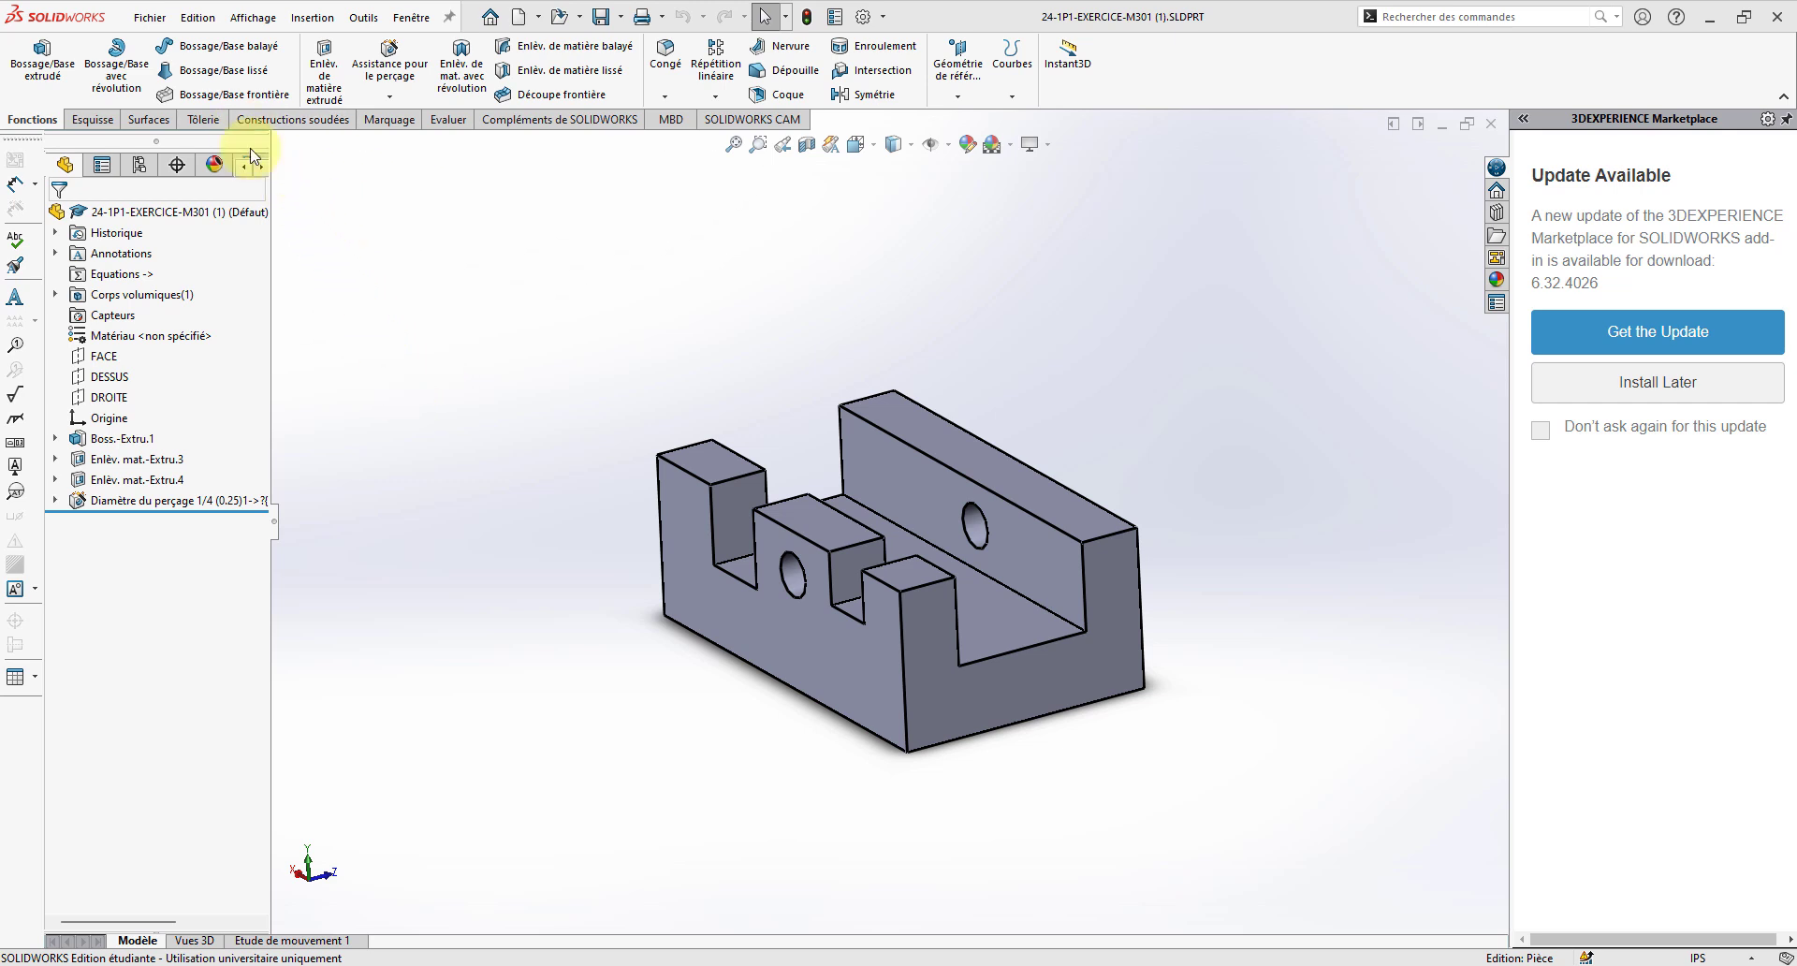
- Create a drawing from the part using the Rapport template 'Documentation de fabrication'
{"action": "left_click", "coordinate": [152, 17]}
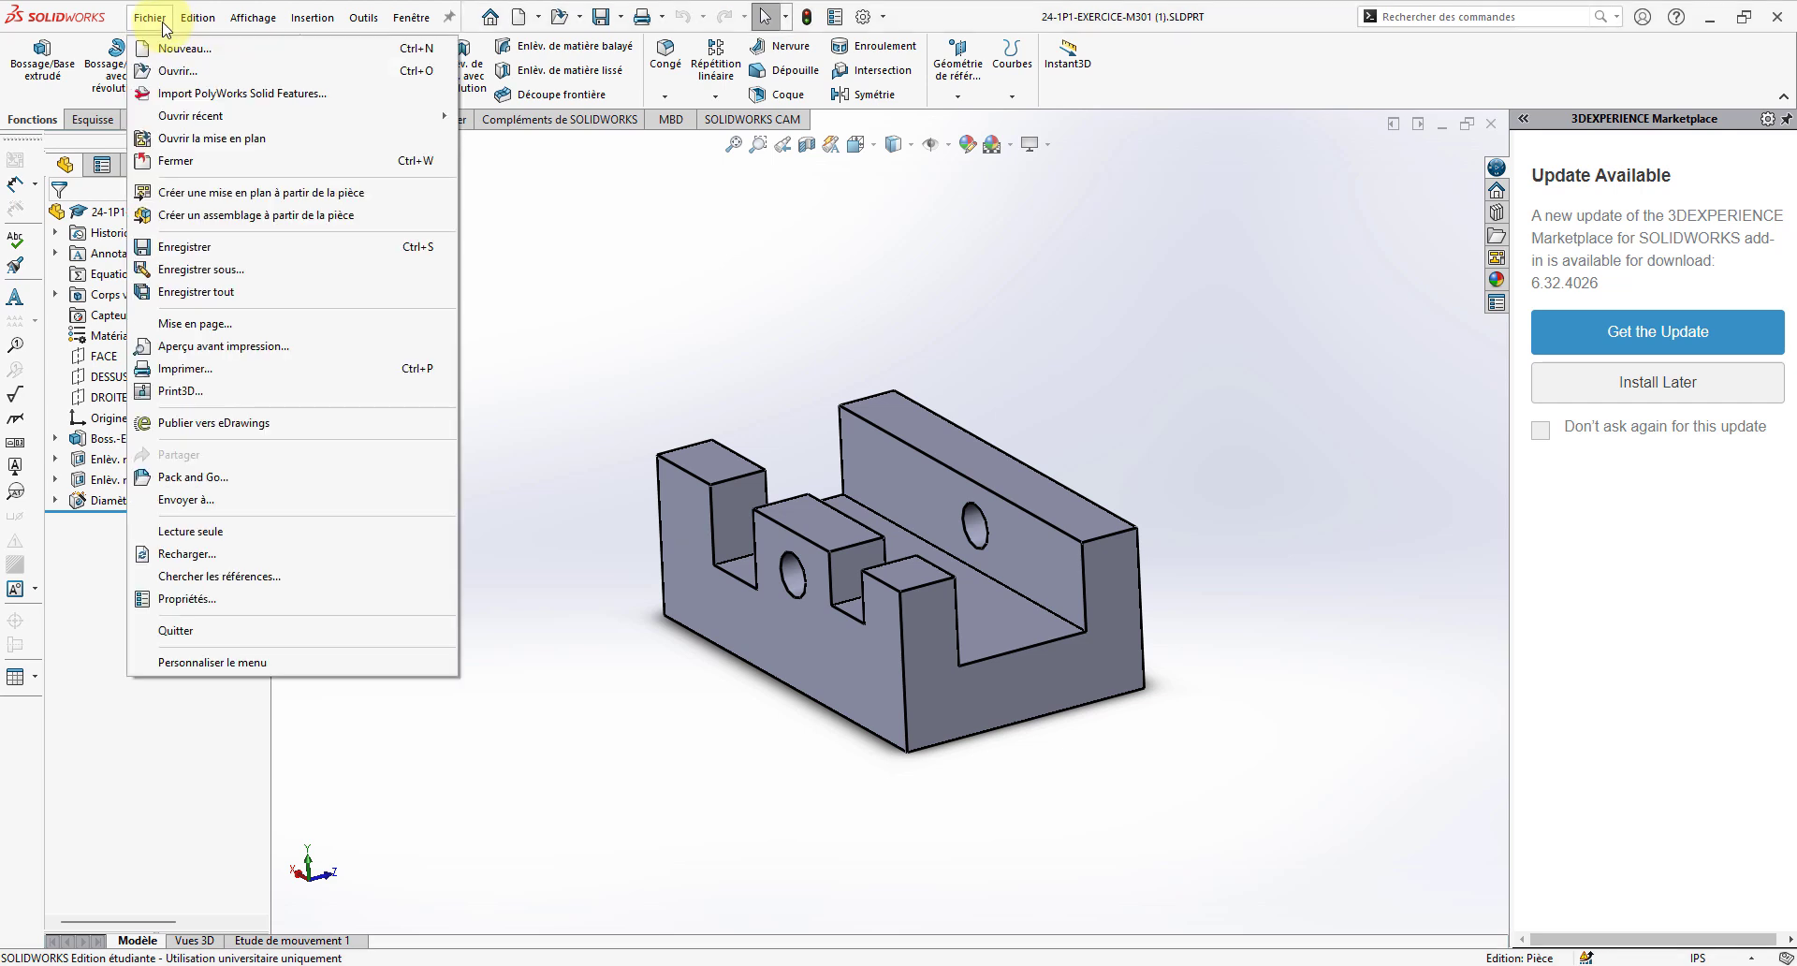
{"action": "left_click", "coordinate": [263, 199]}
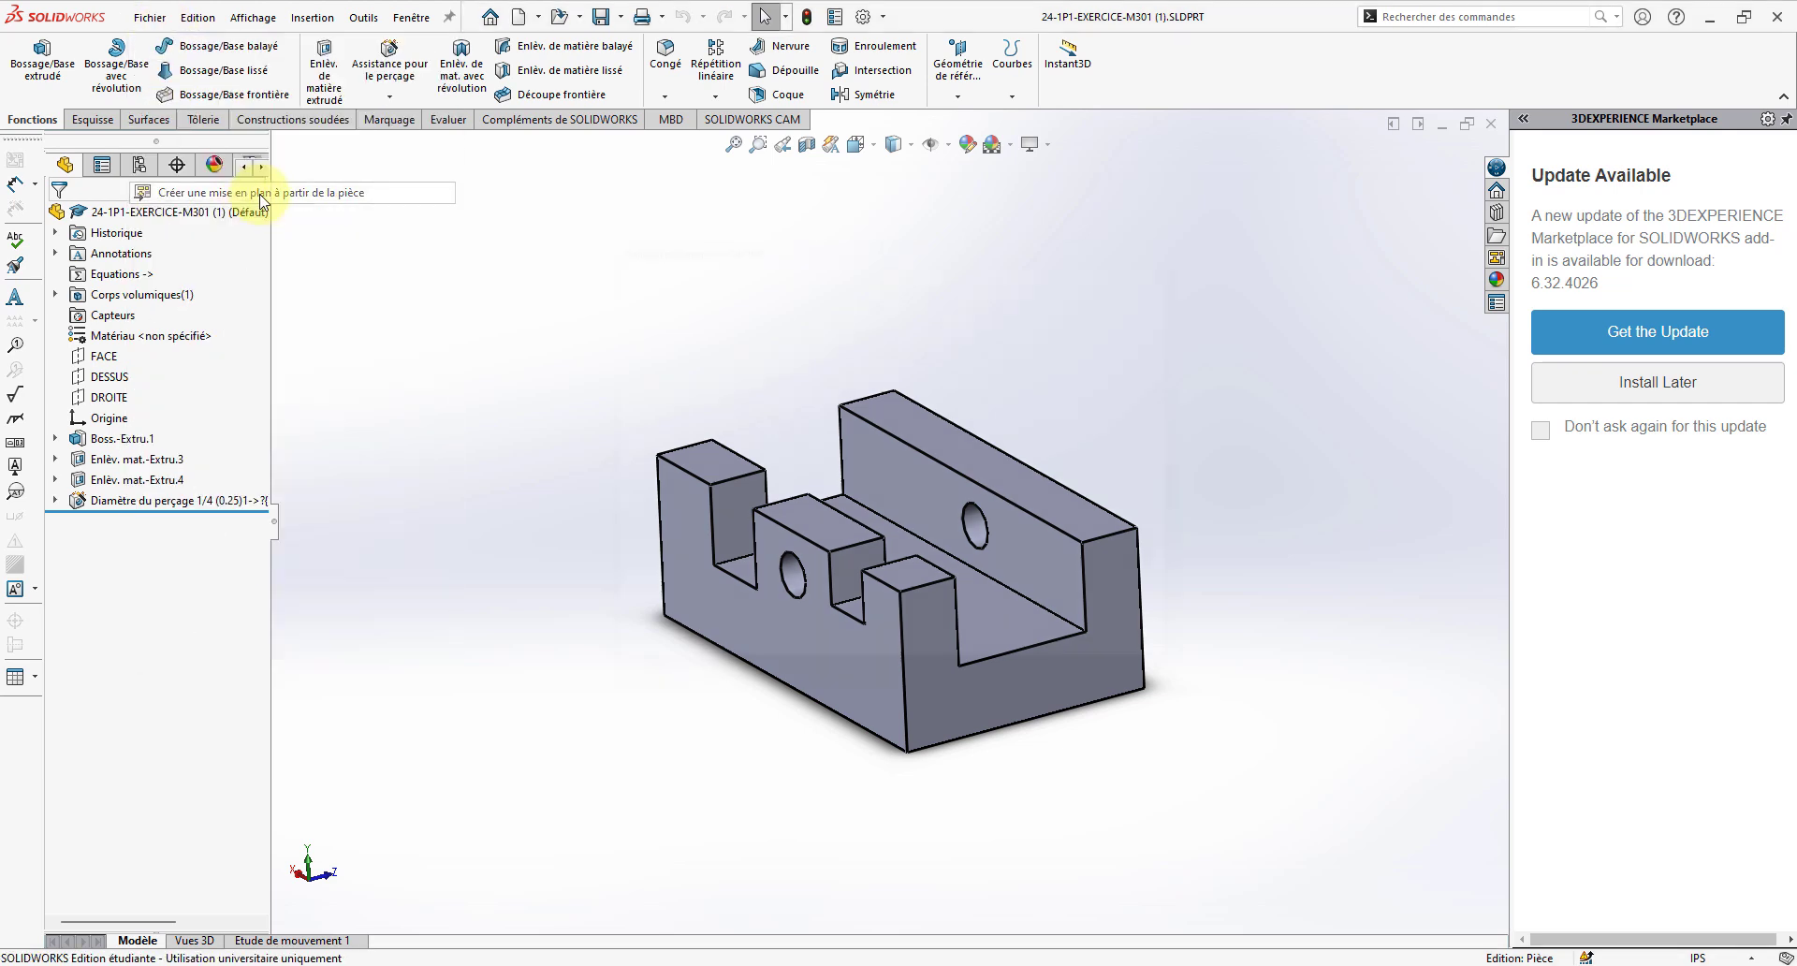
{"action": "left_click", "coordinate": [604, 249]}
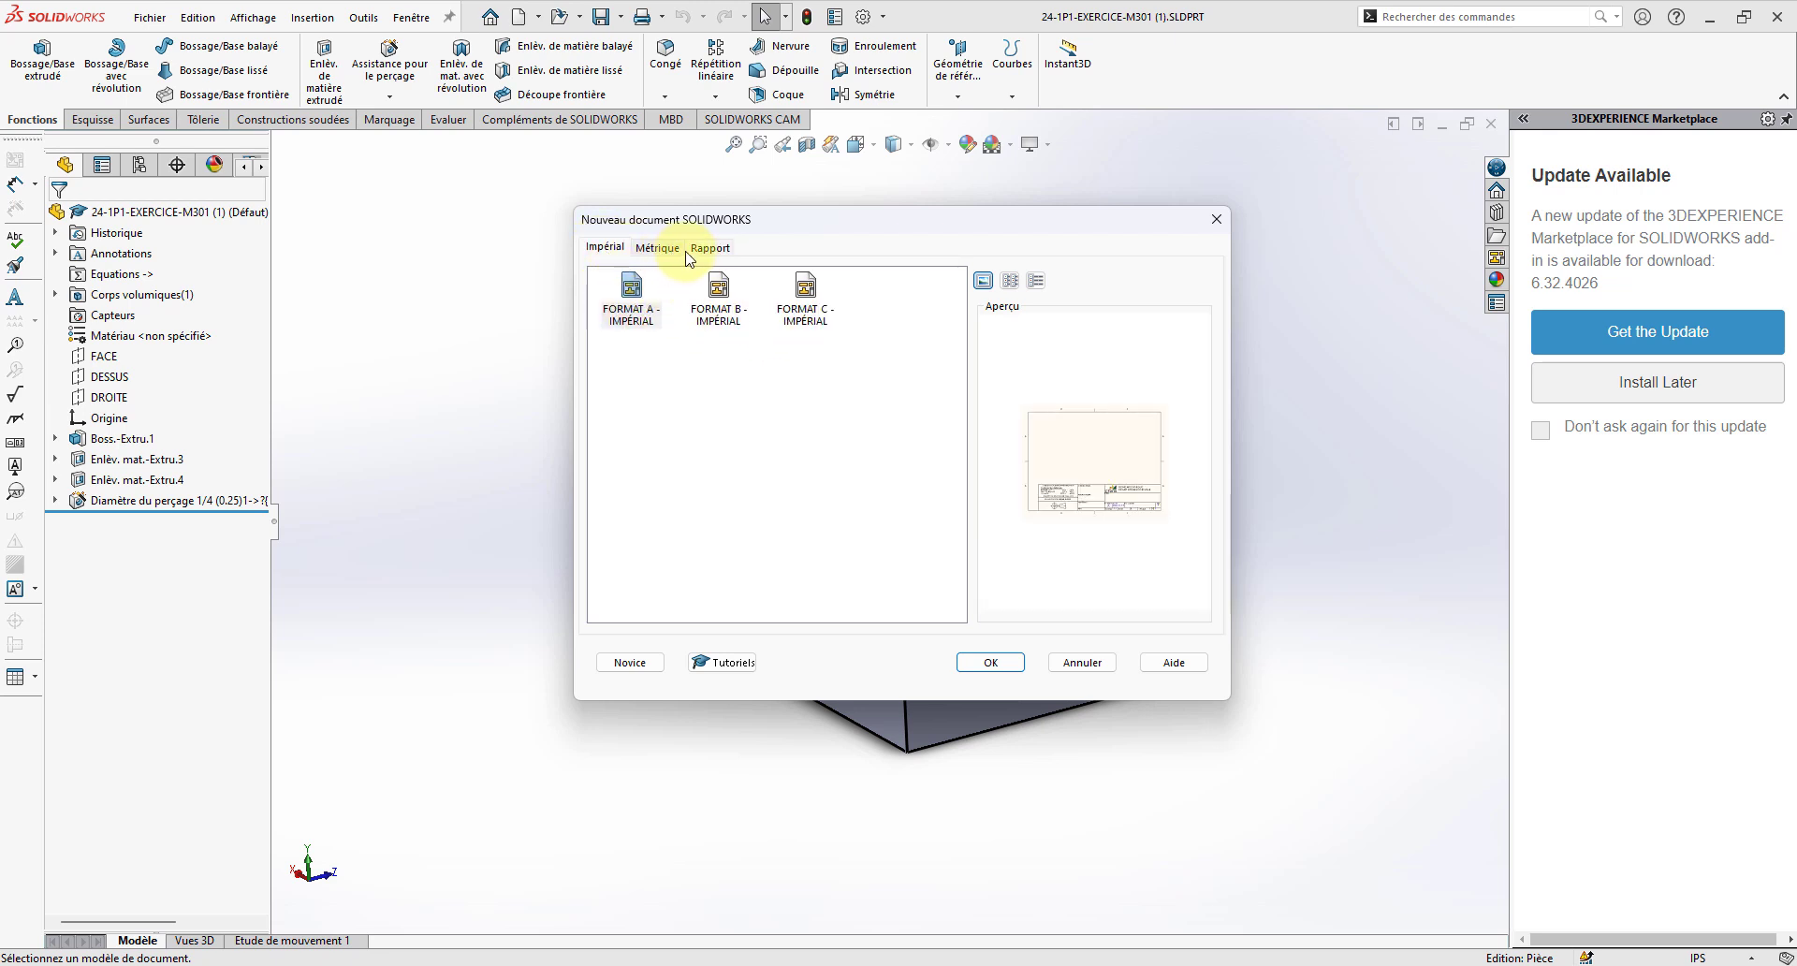
{"action": "left_click", "coordinate": [717, 251]}
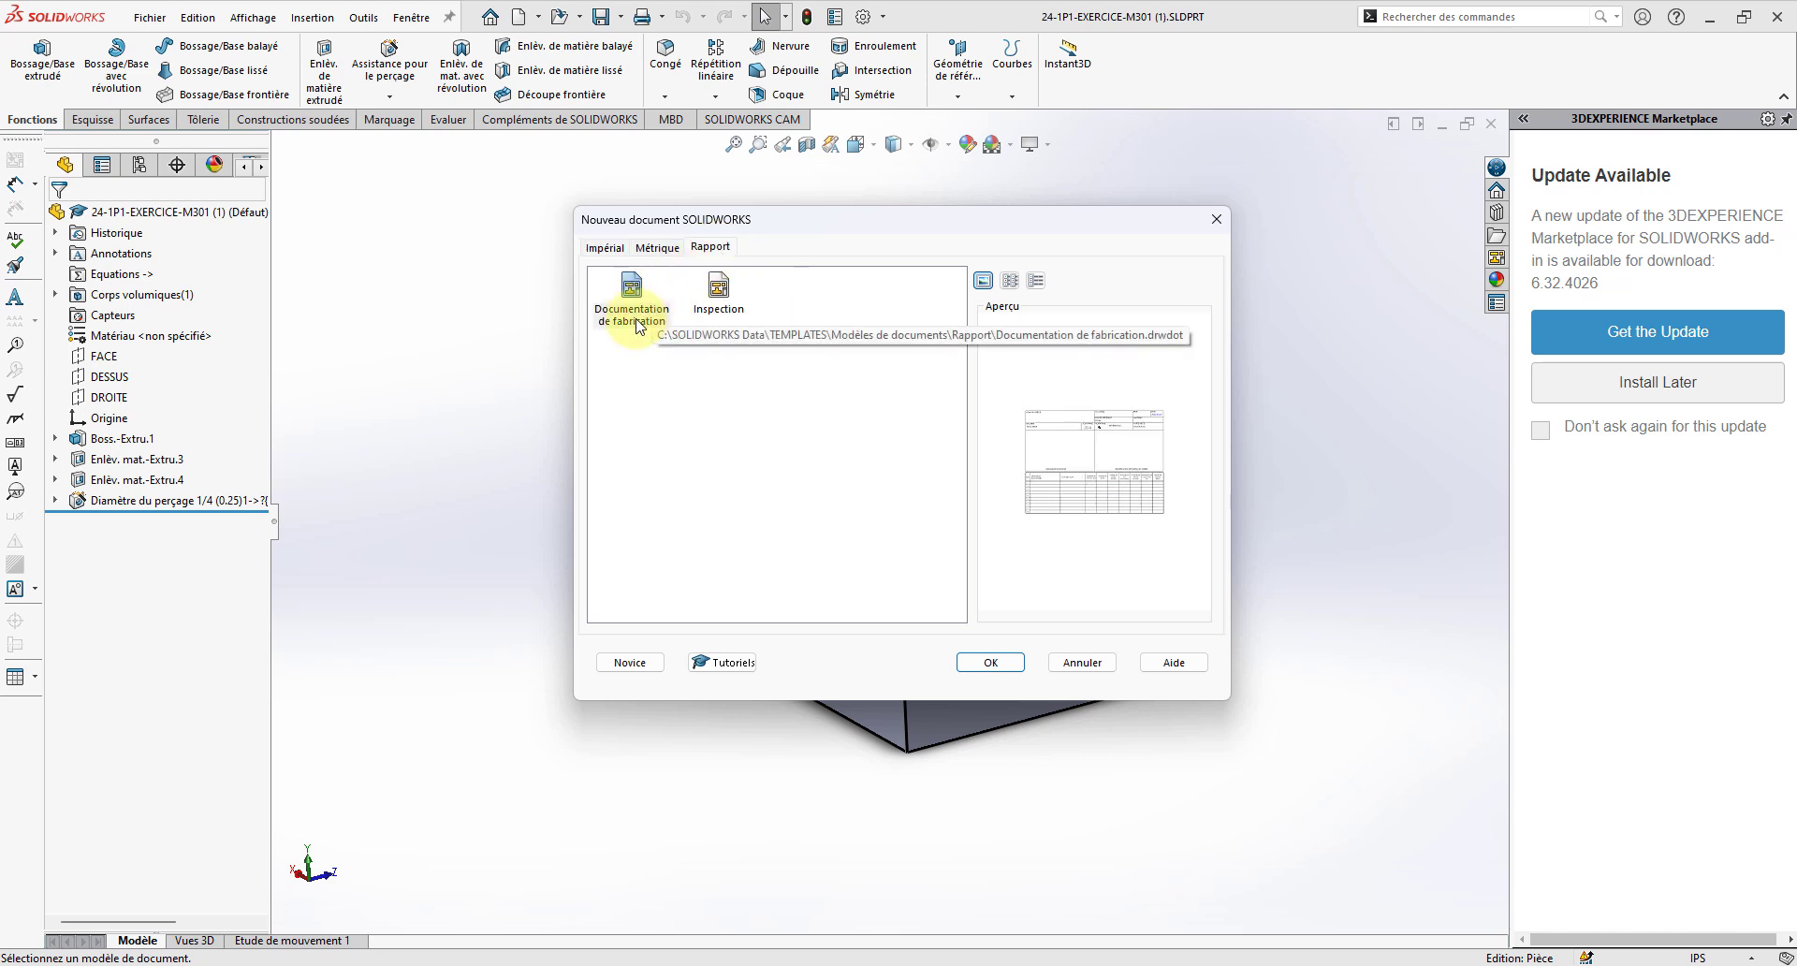
{"action": "left_click", "coordinate": [717, 314]}
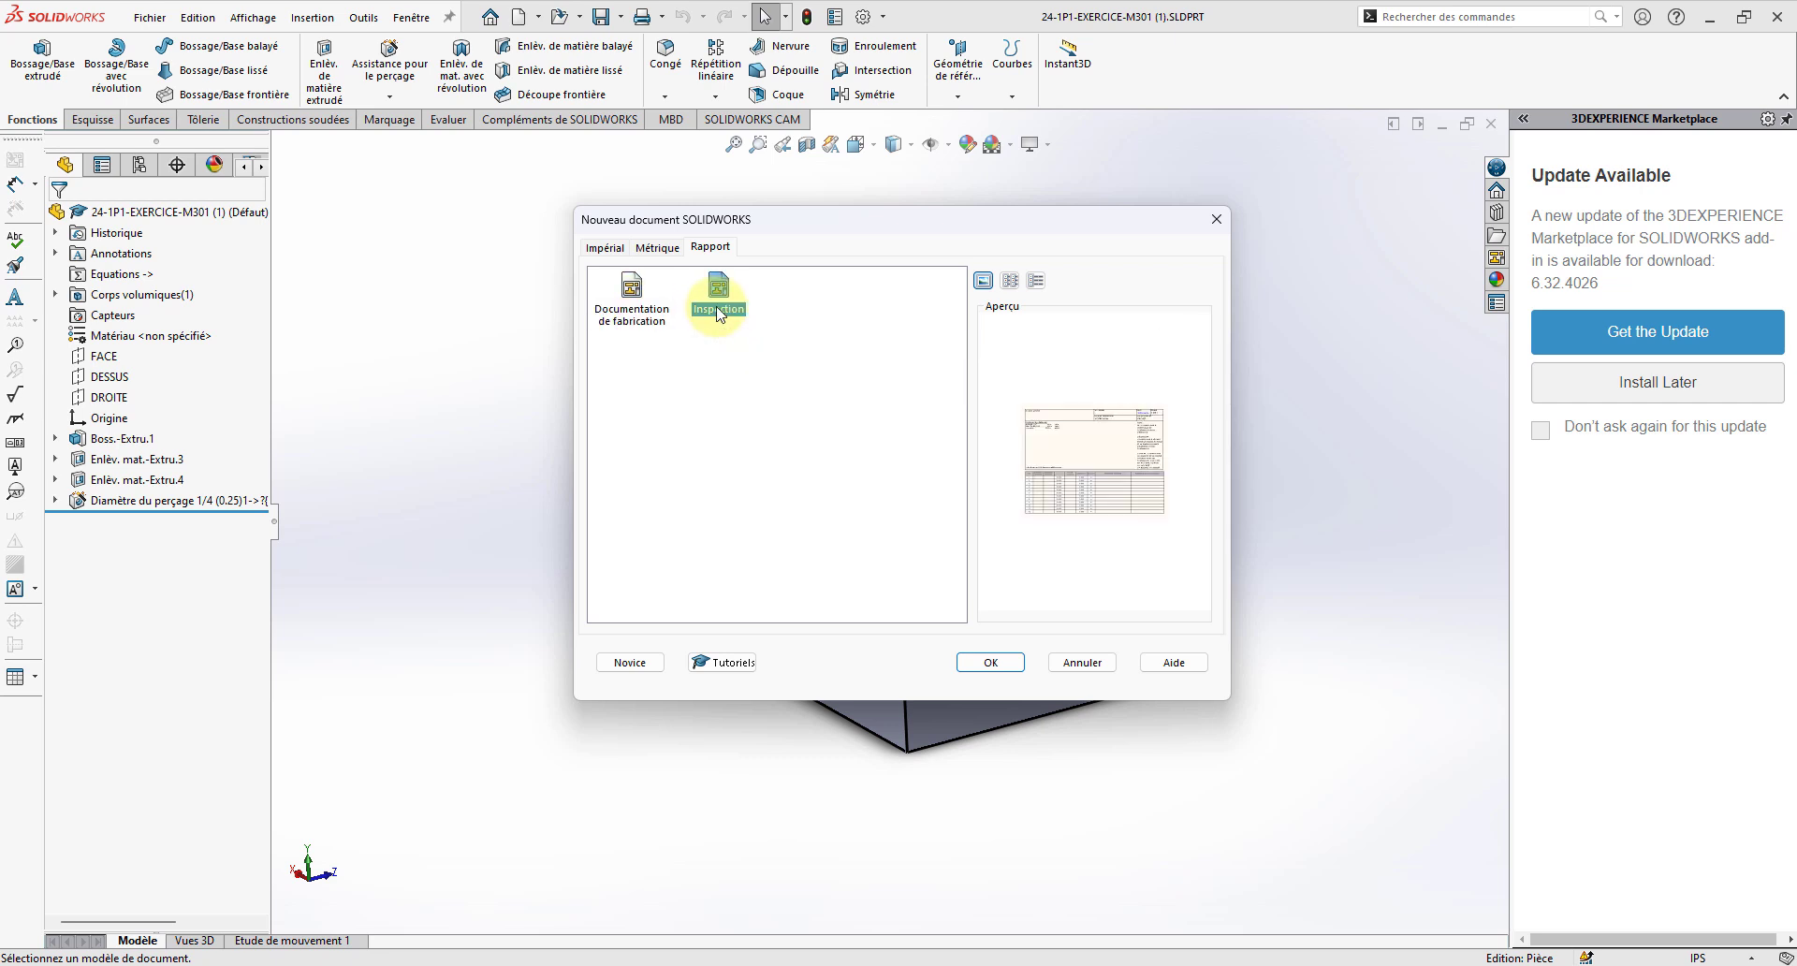
{"action": "left_click", "coordinate": [642, 308]}
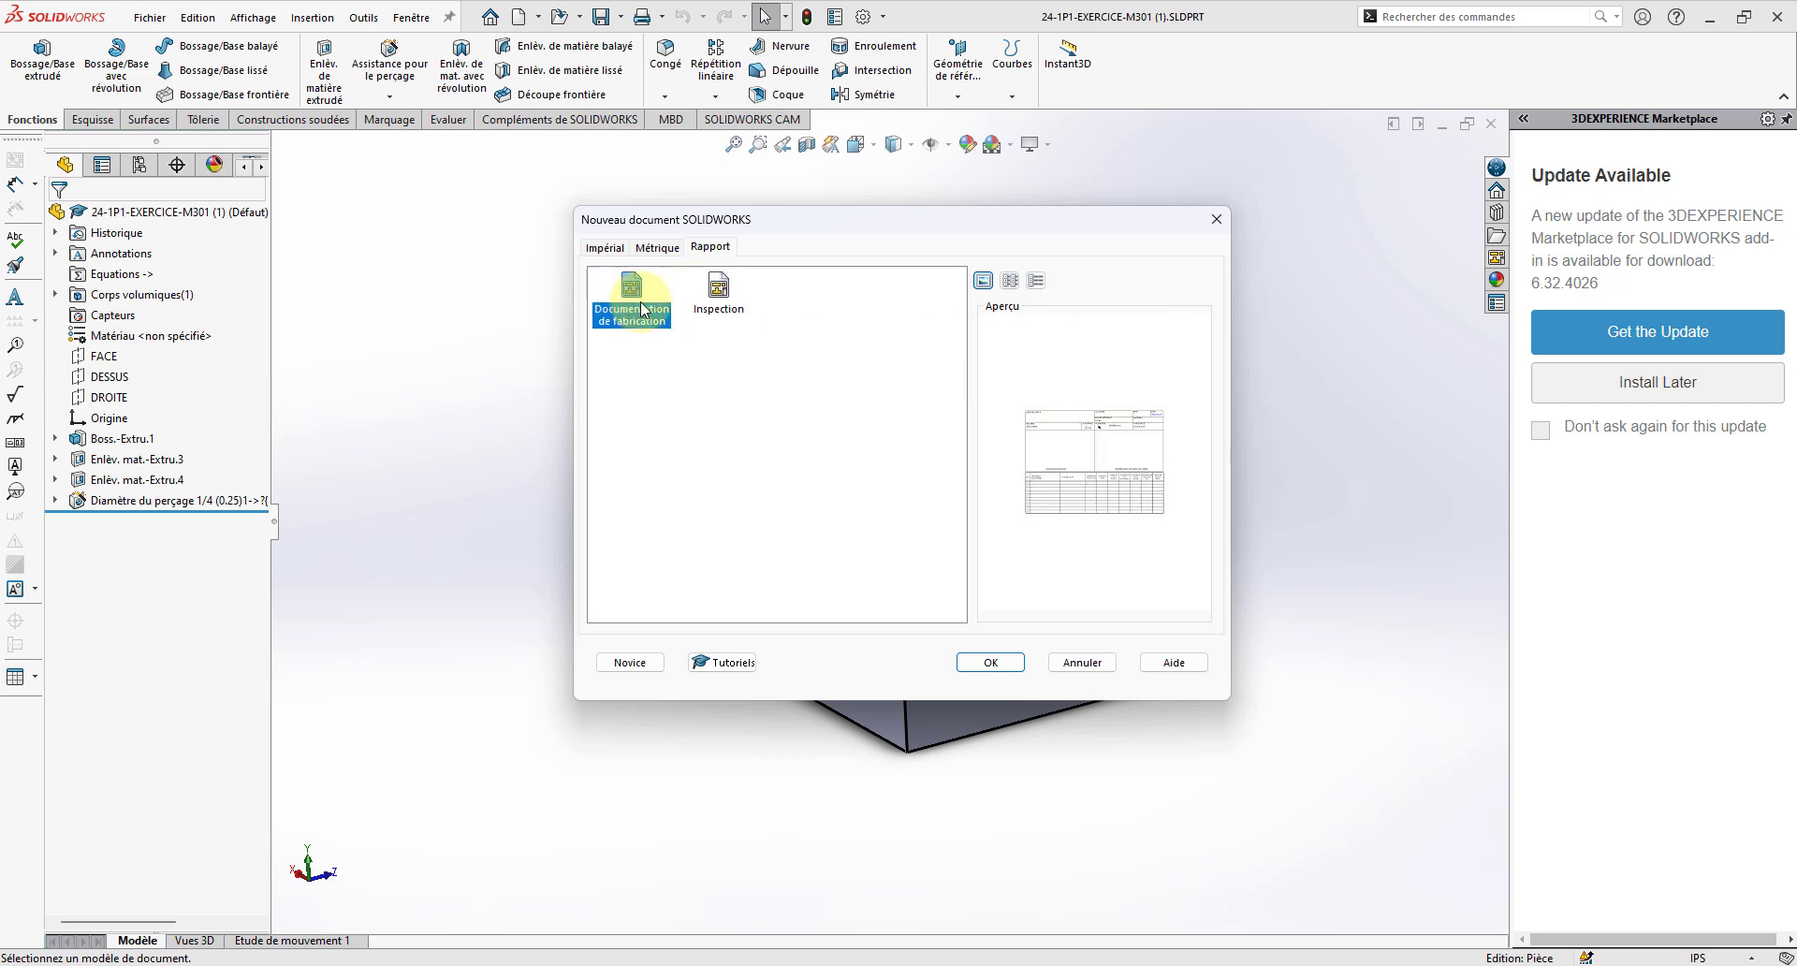
{"action": "double_click", "coordinate": [637, 309]}
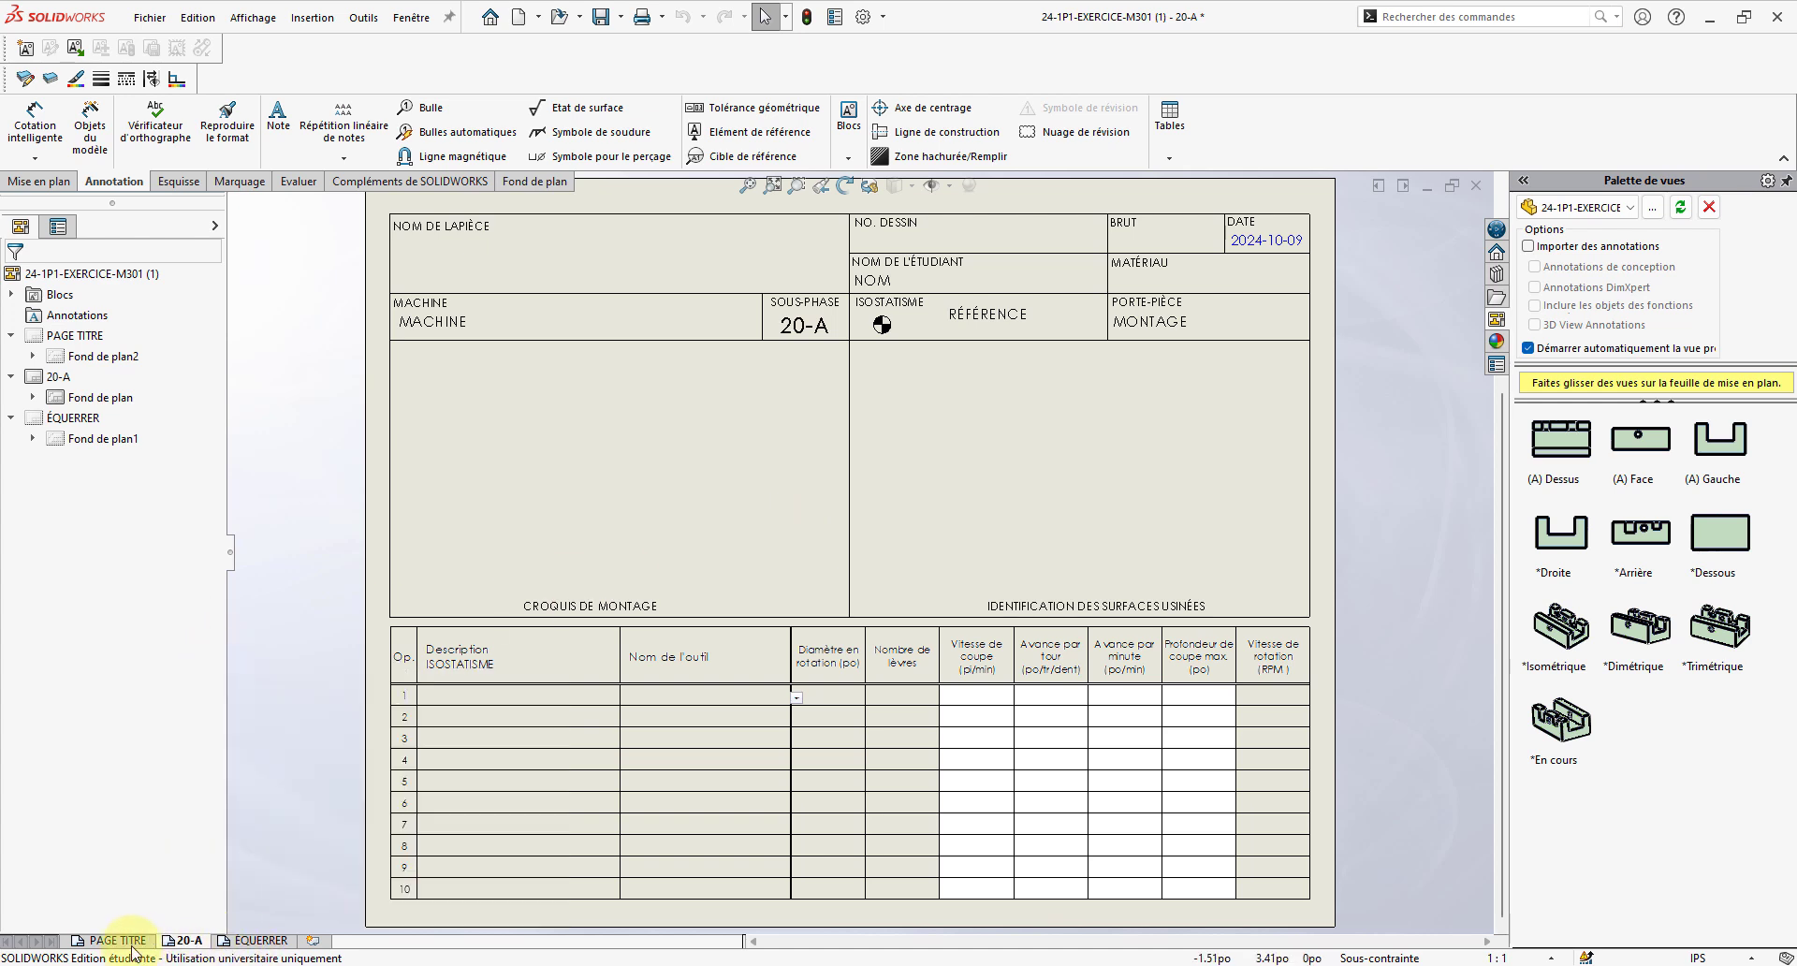
- On the PAGE TITRE sheet, drag away the extra sub-phase rows, leaving only 10-A PRÉPARER LE BRUT
{"action": "left_click", "coordinate": [130, 943]}
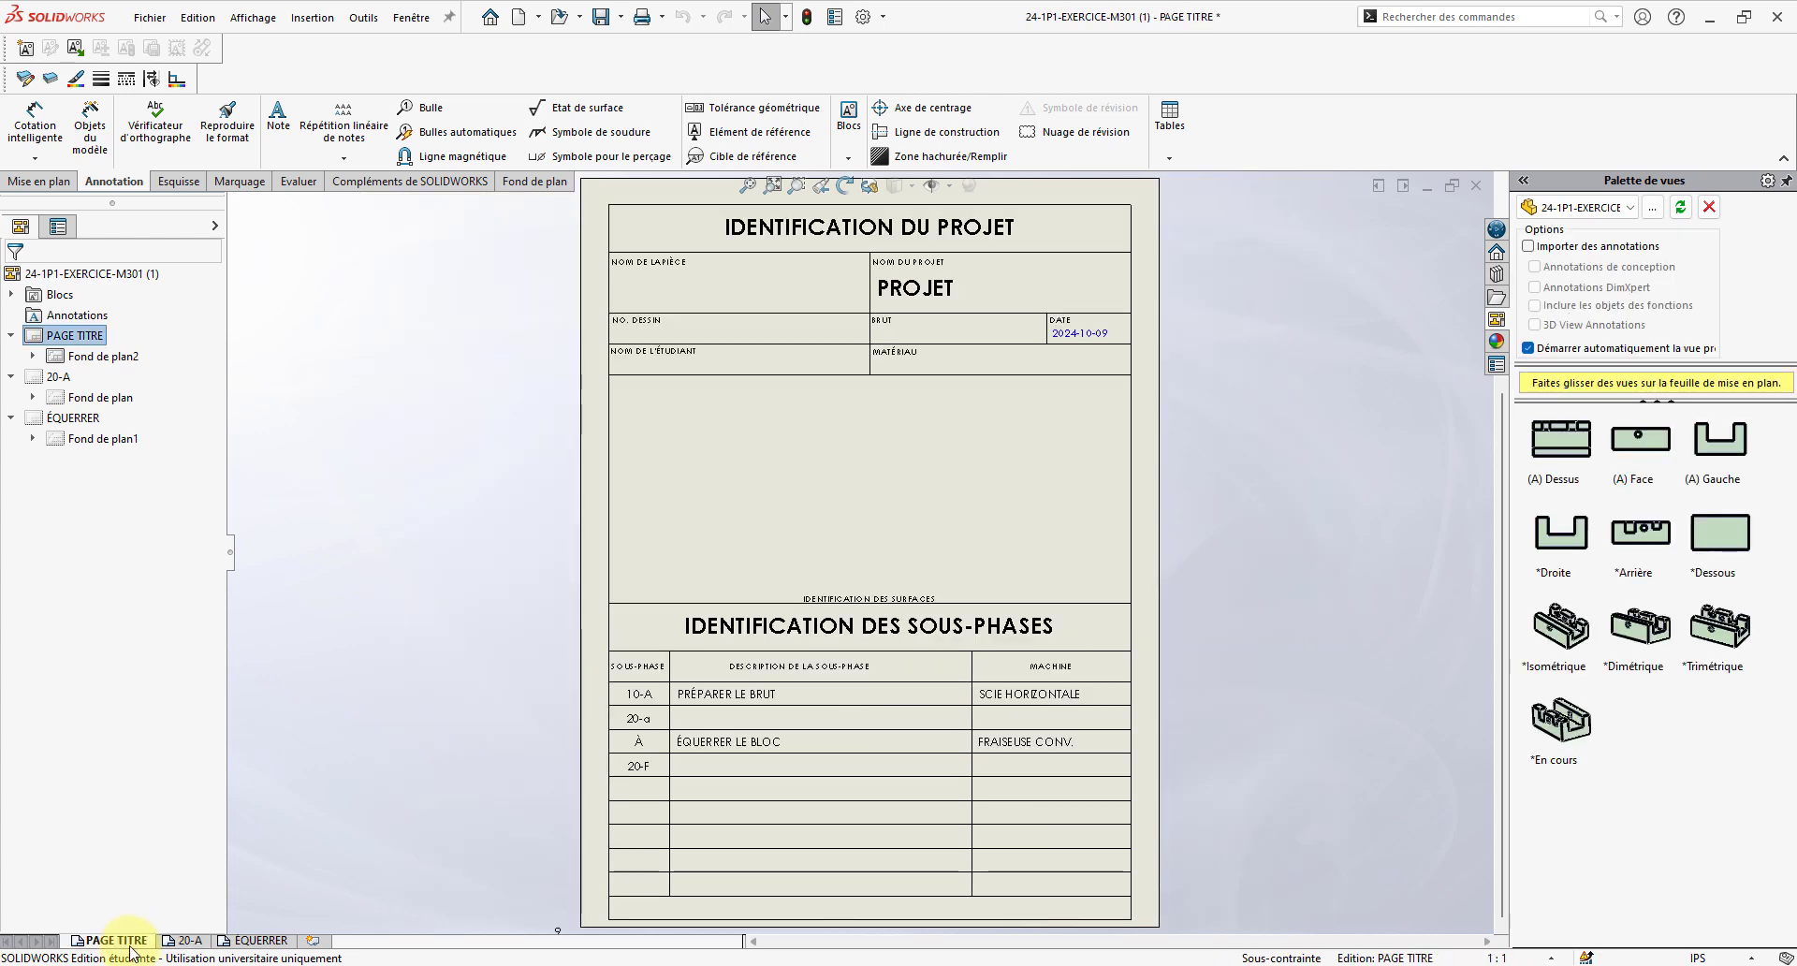
{"action": "left_click", "coordinate": [653, 728]}
{"action": "left_click_drag", "start_coordinate": [652, 727], "coordinate": [643, 763]}
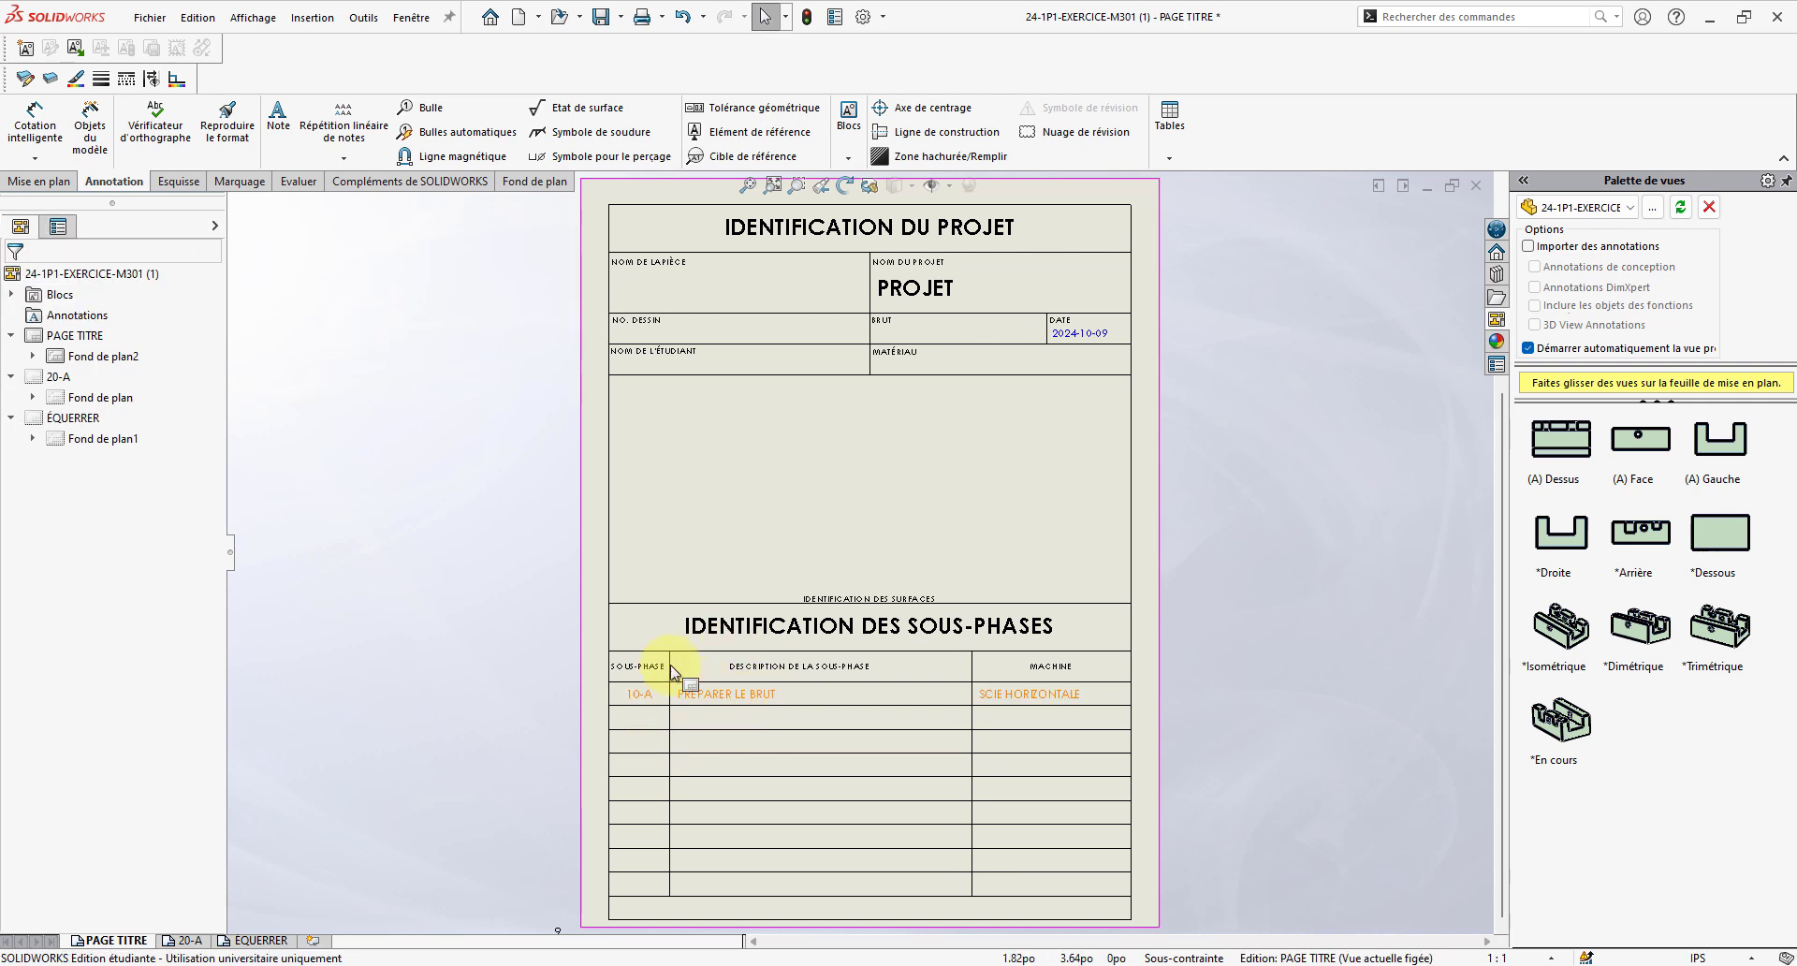
- Look through the 20-A and ÉQUERRER sheets, ending back on sheet 20-A
{"action": "left_click", "coordinate": [192, 940]}
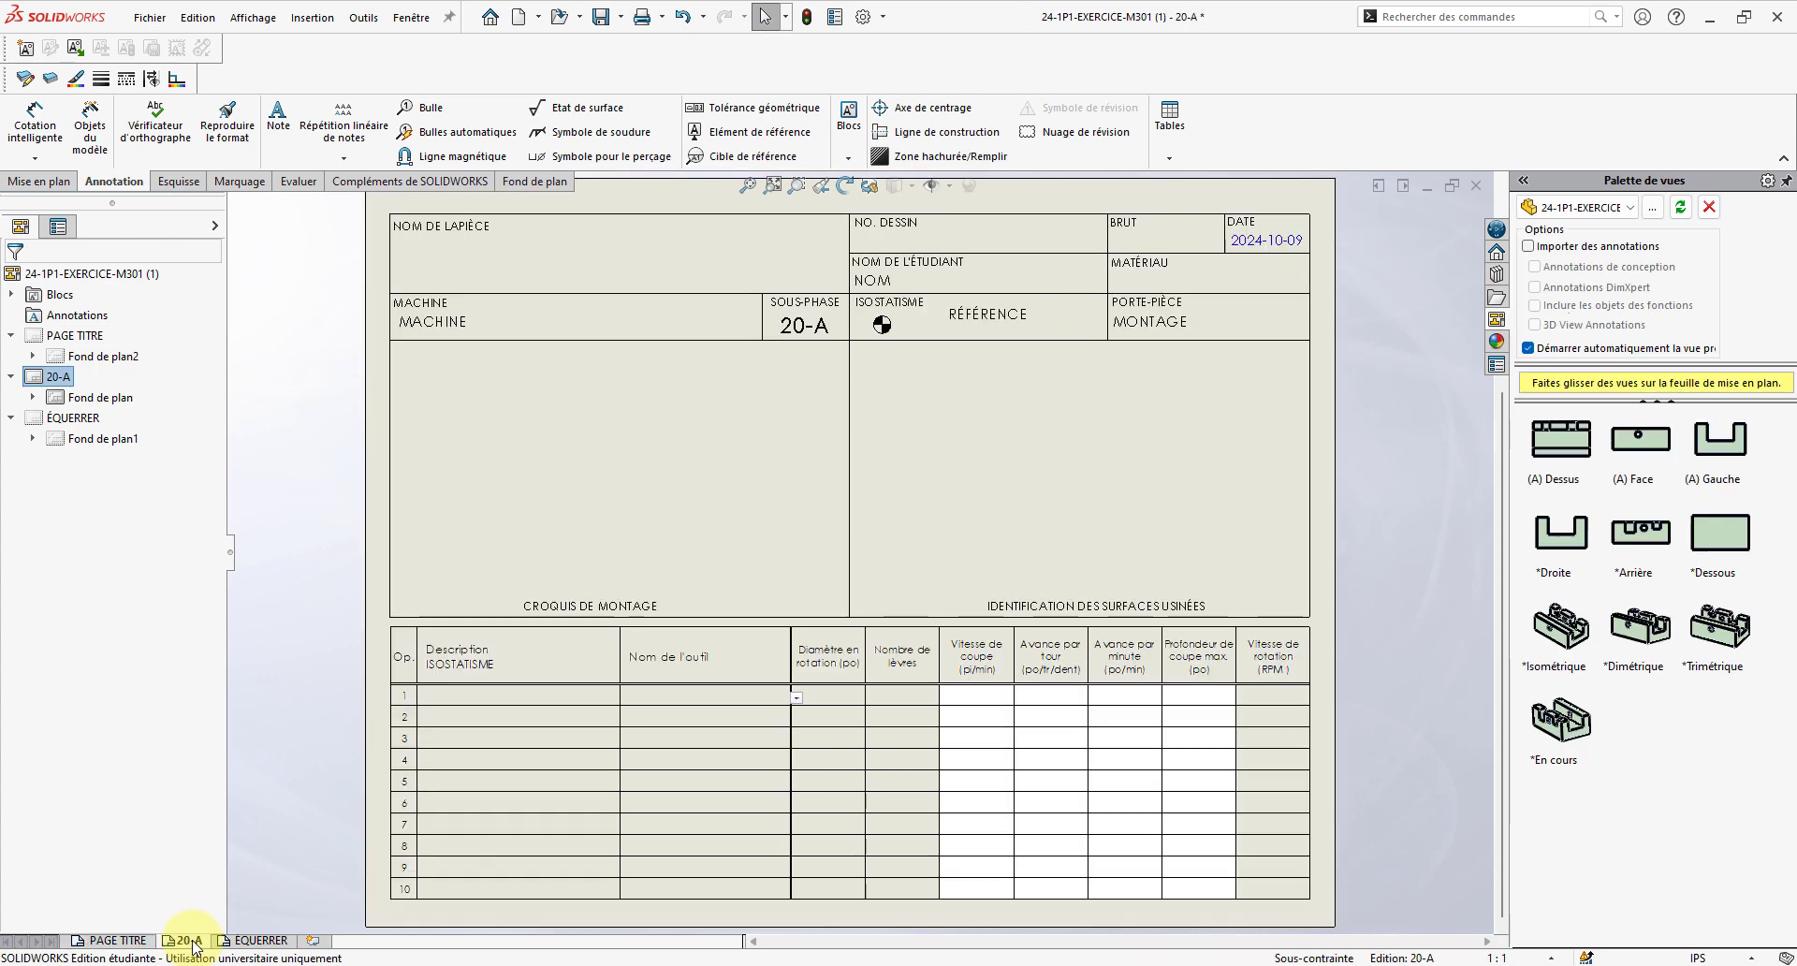
{"action": "left_click", "coordinate": [250, 945]}
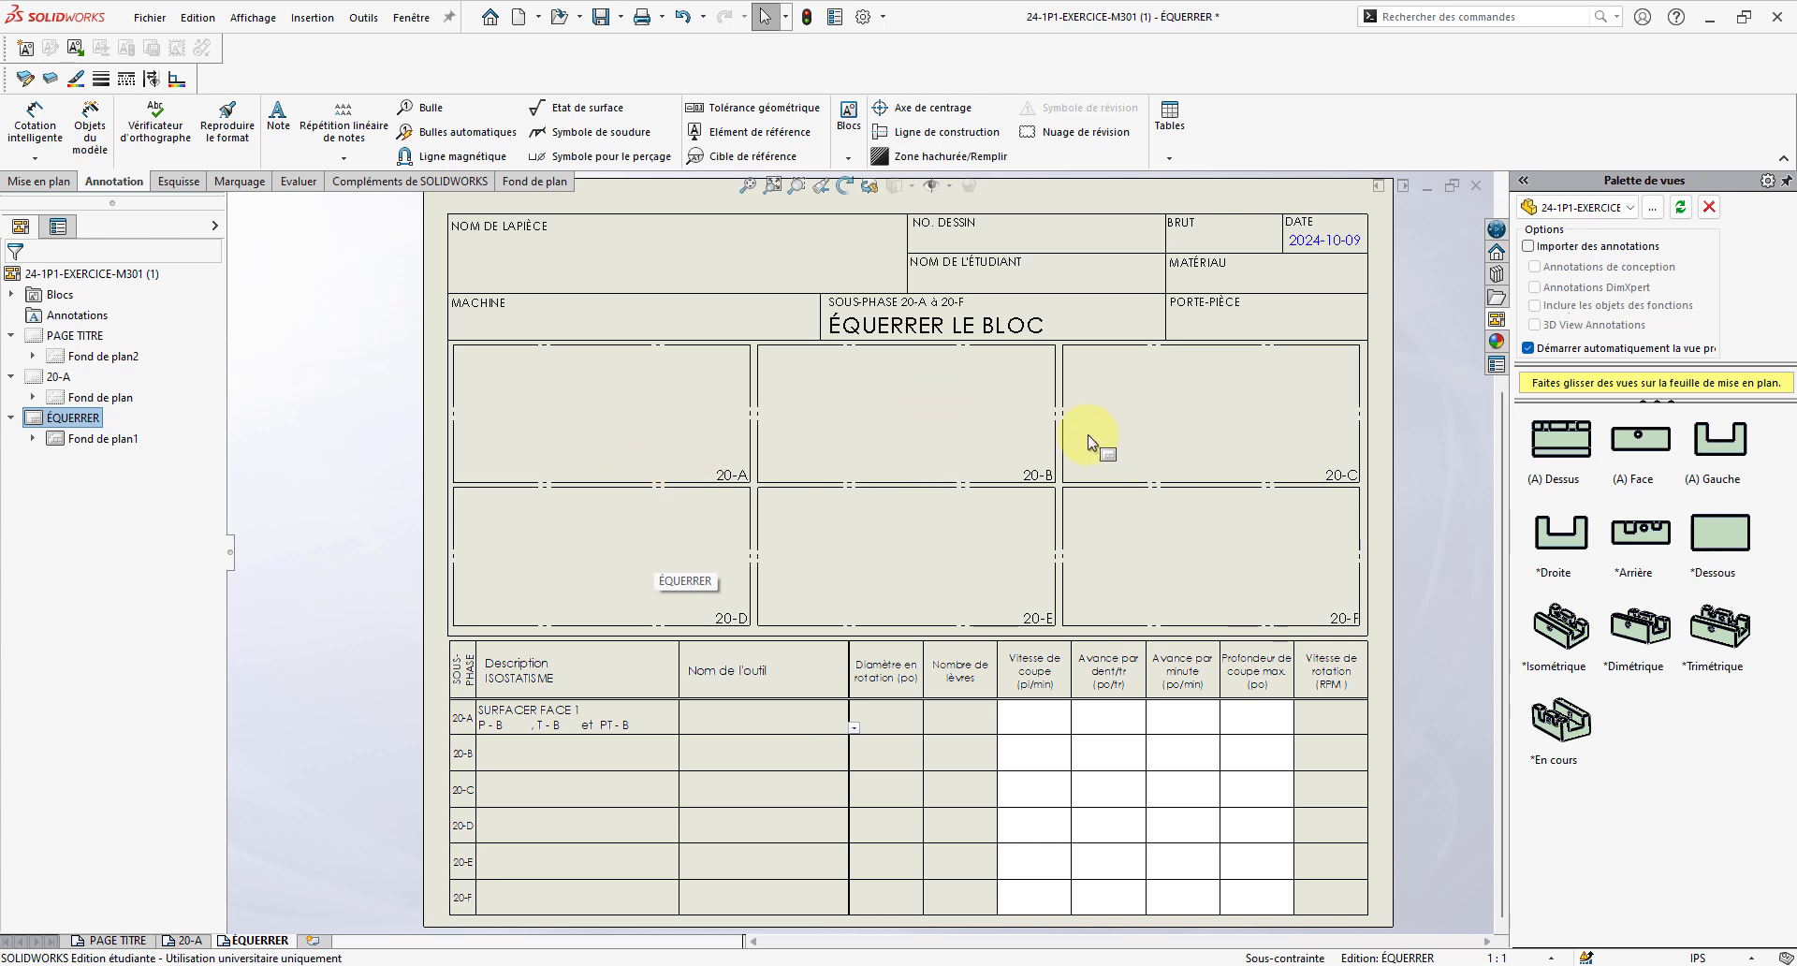
{"action": "left_click", "coordinate": [192, 940]}
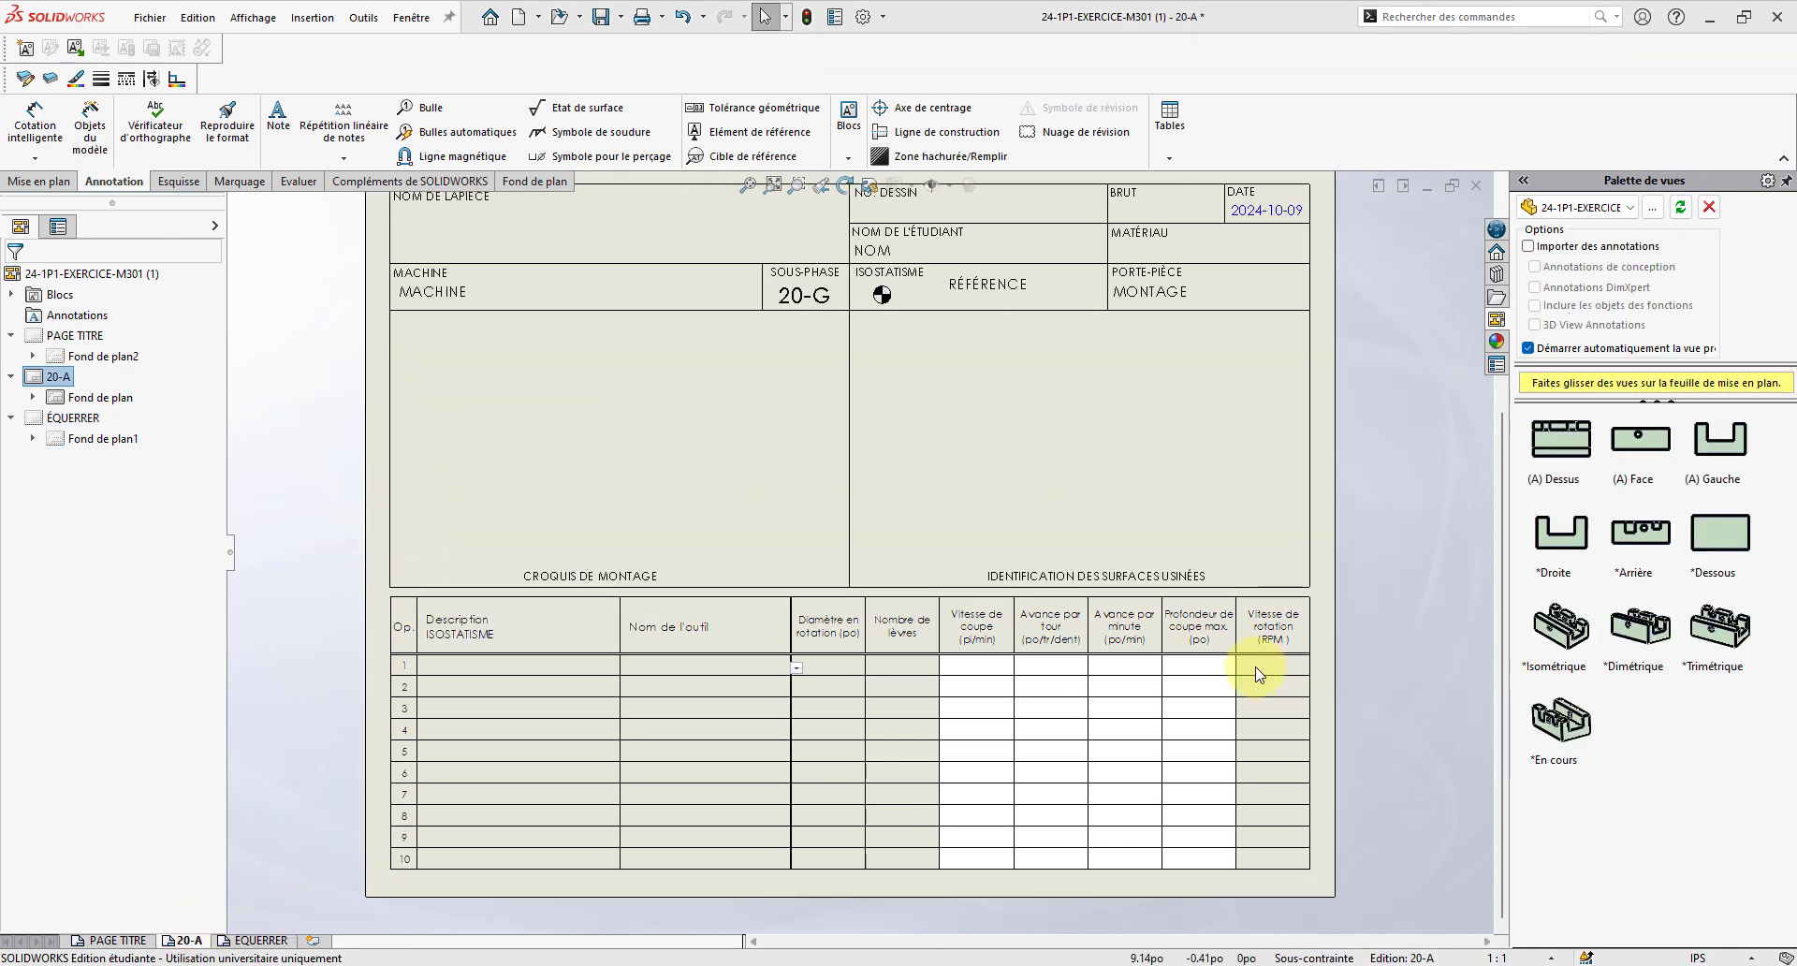
{"action": "left_click", "coordinate": [260, 941]}
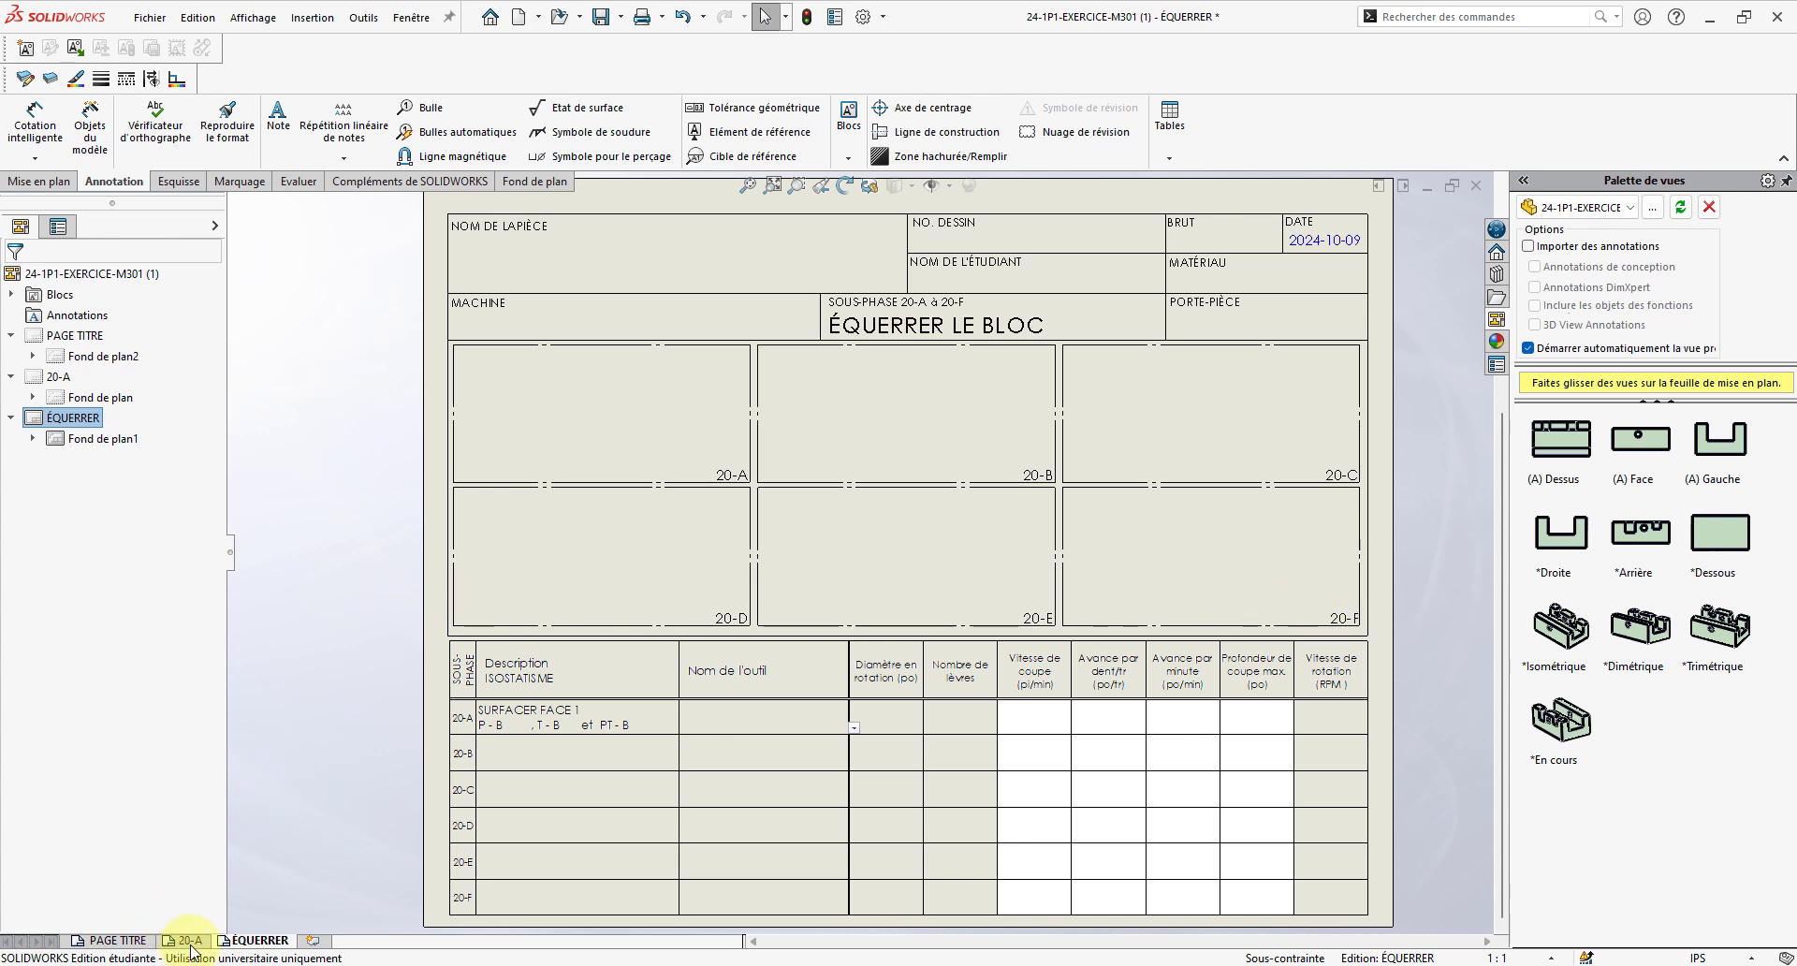
{"action": "mouse_move", "coordinate": [183, 940]}
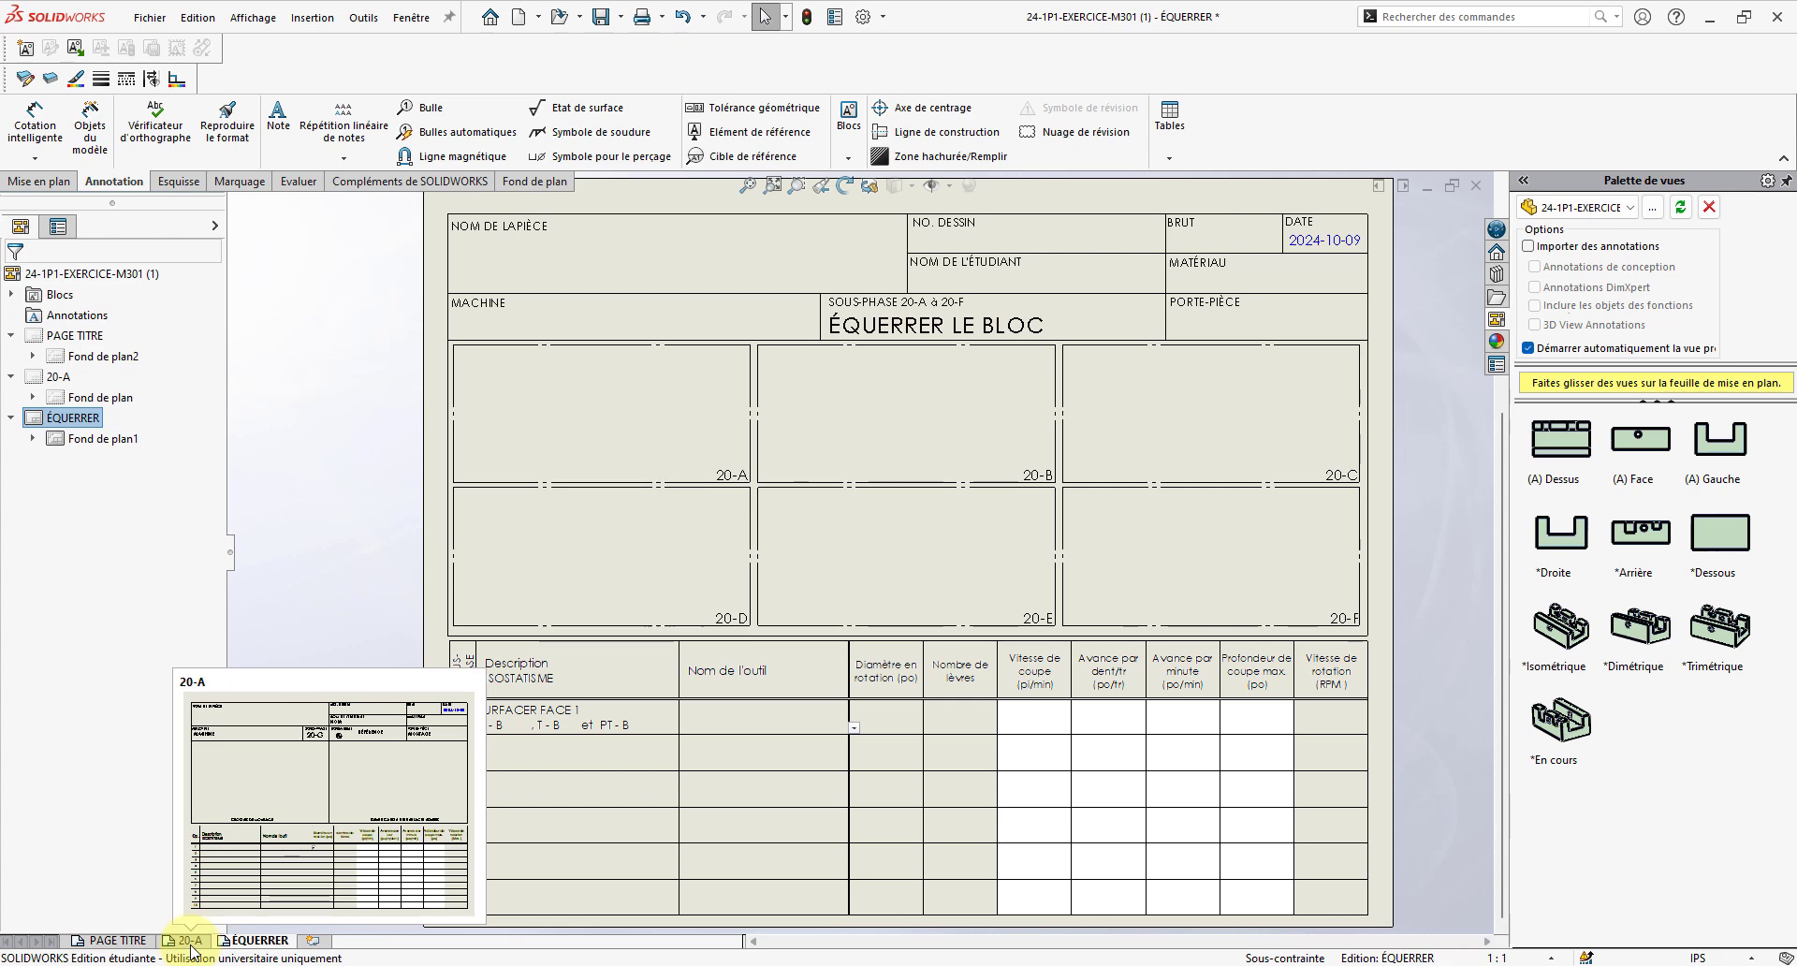
{"action": "left_click", "coordinate": [191, 943]}
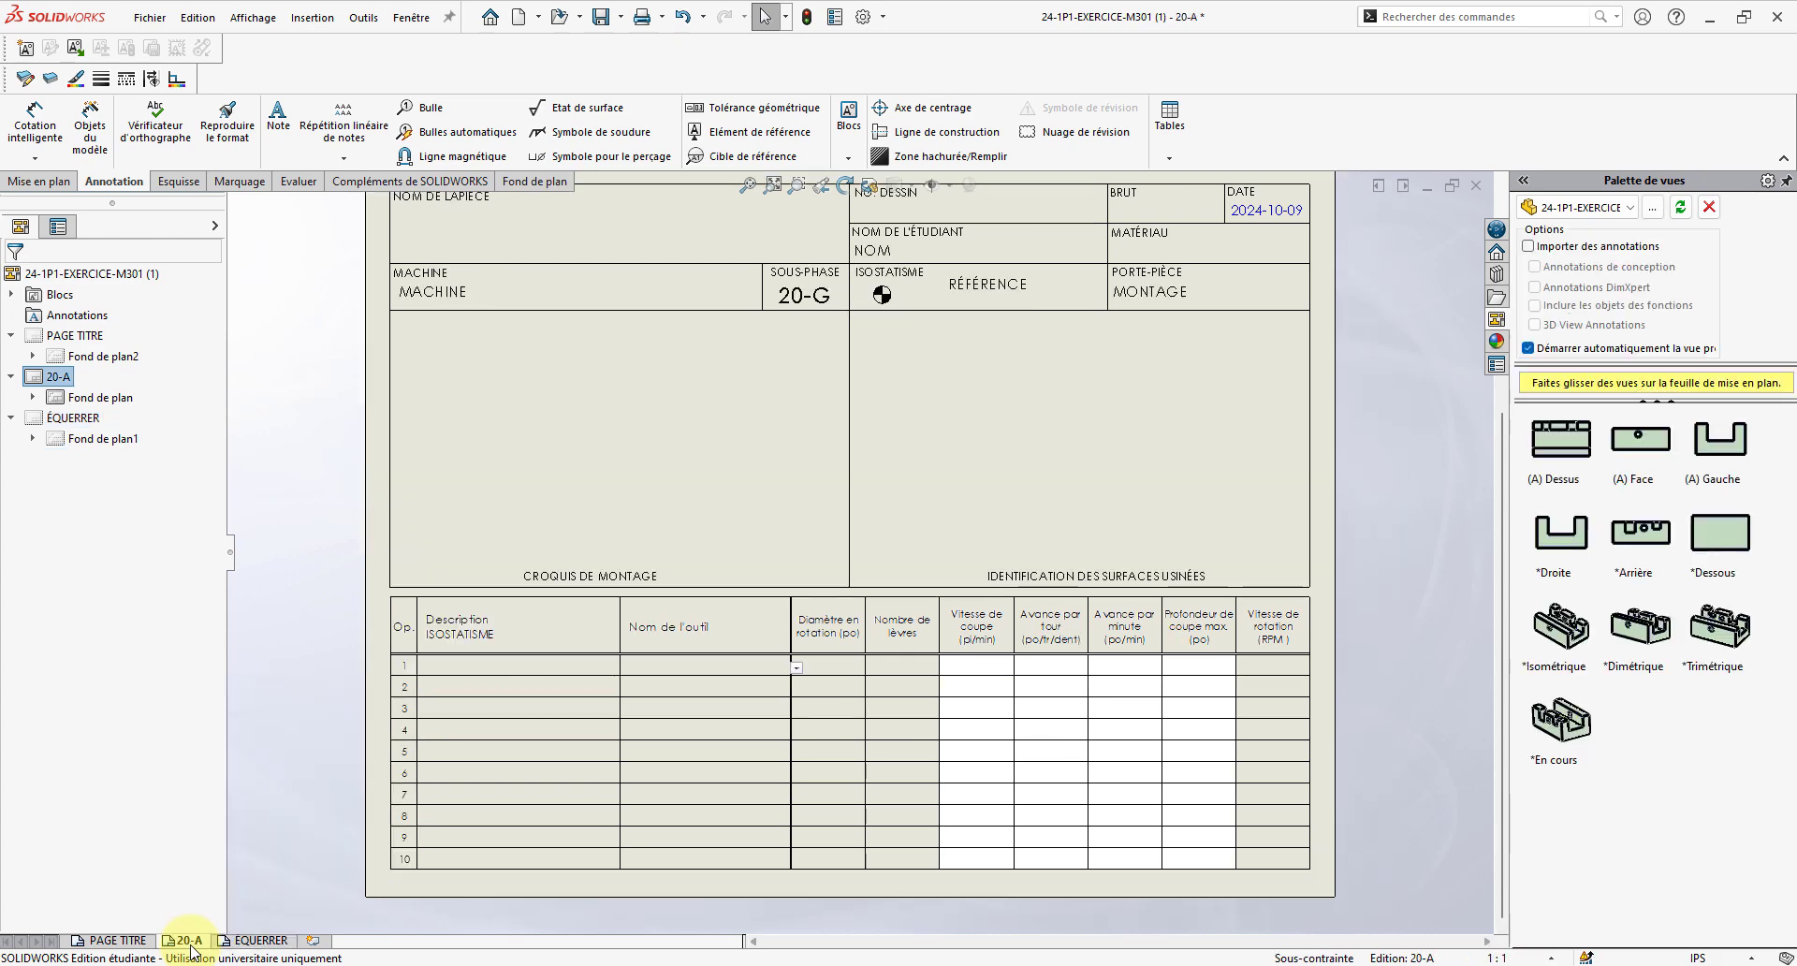
- Rename the 20-A sheet tab to 20-G and select that sheet
{"action": "right_click", "coordinate": [191, 945]}
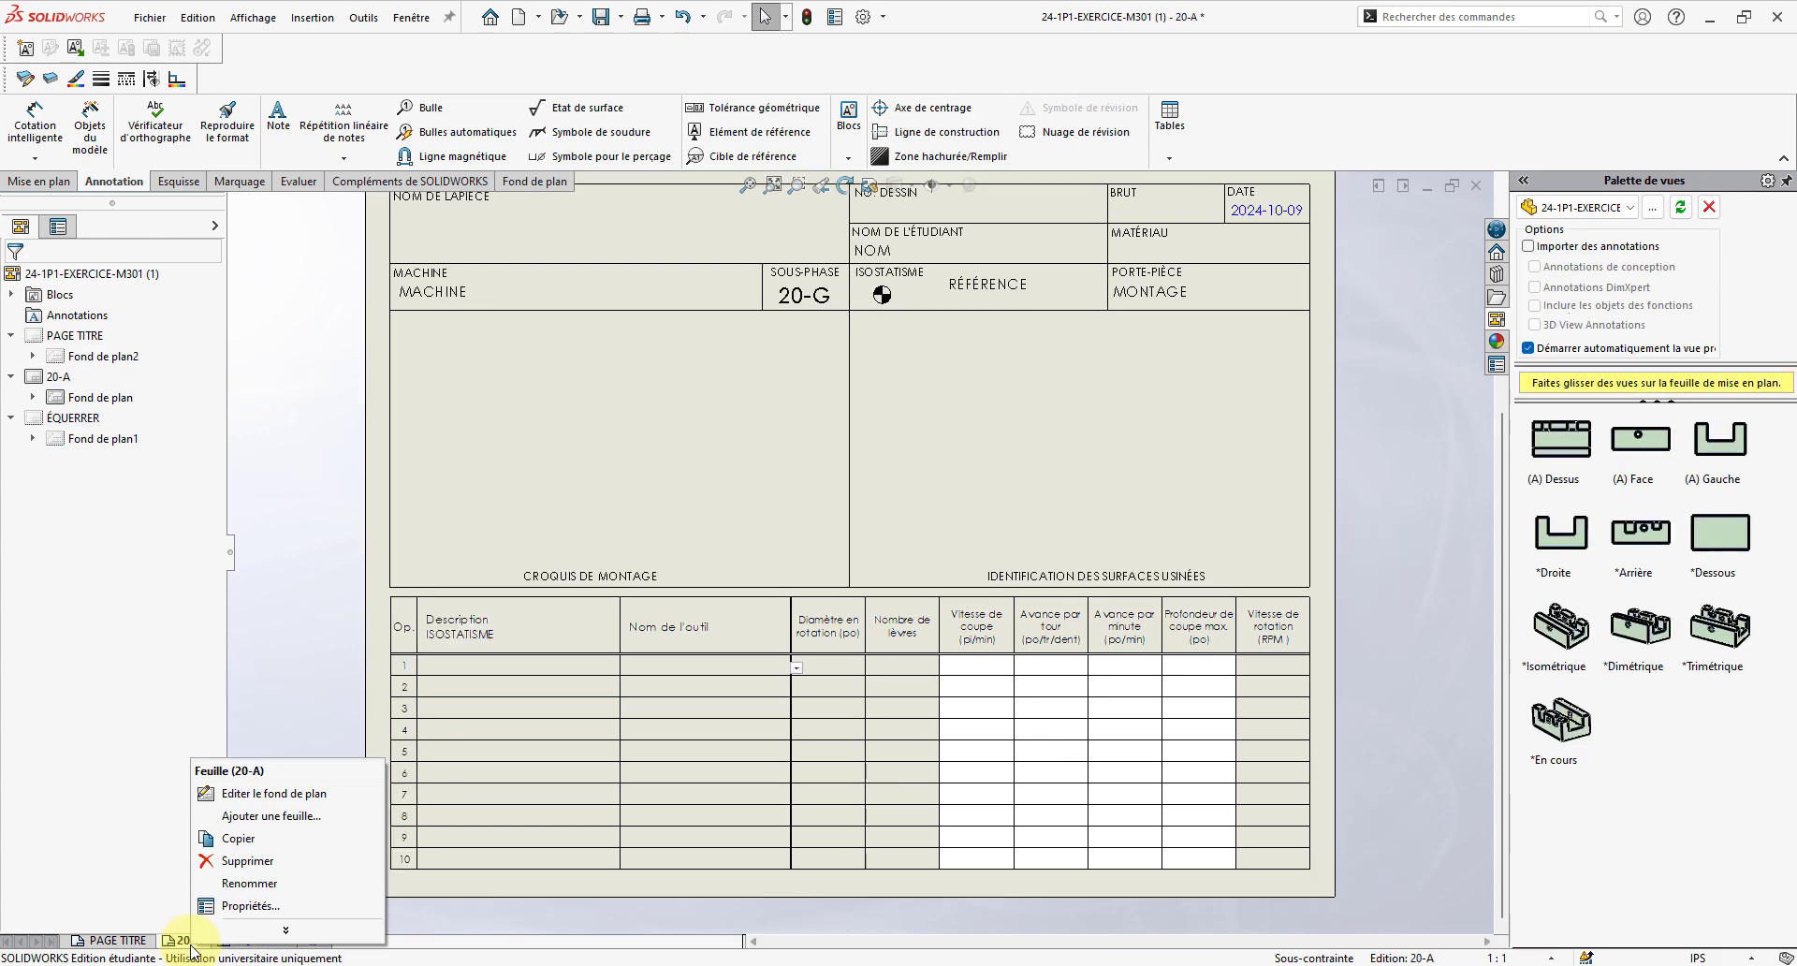
{"action": "left_click", "coordinate": [255, 889]}
{"action": "left_click", "coordinate": [204, 943]}
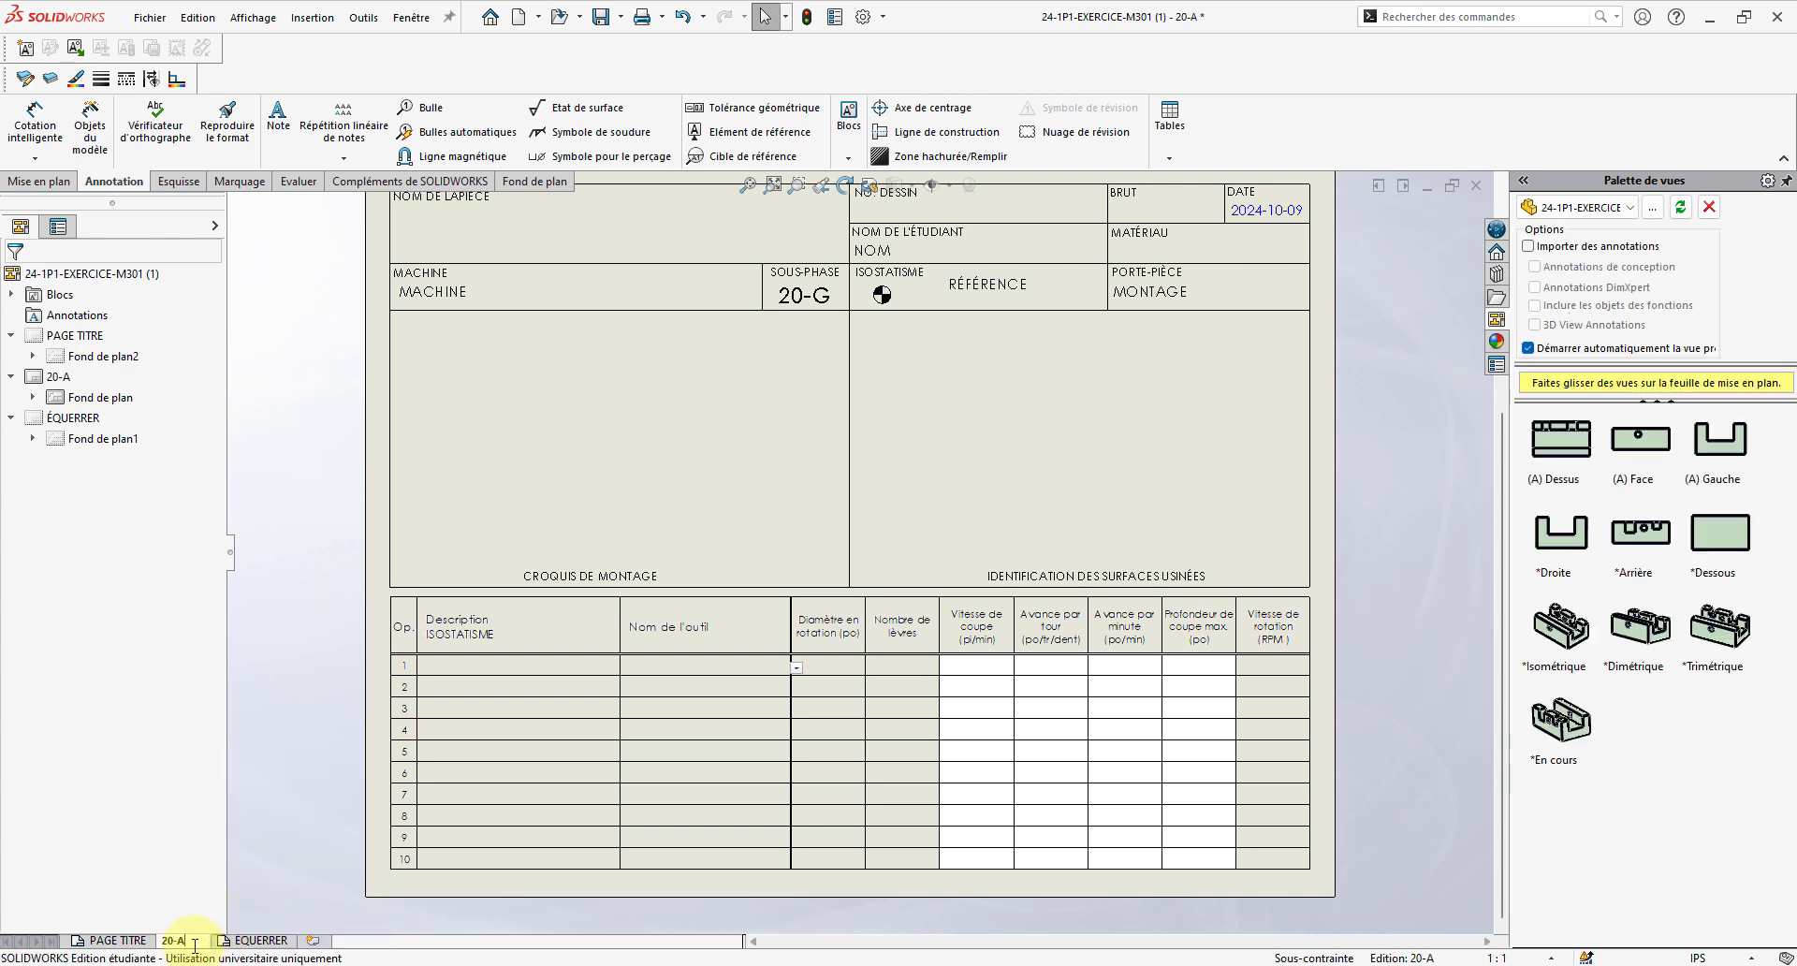
{"action": "key", "text": "BackSpace"}
{"action": "type", "text": "G"}
{"action": "key", "text": "Return"}
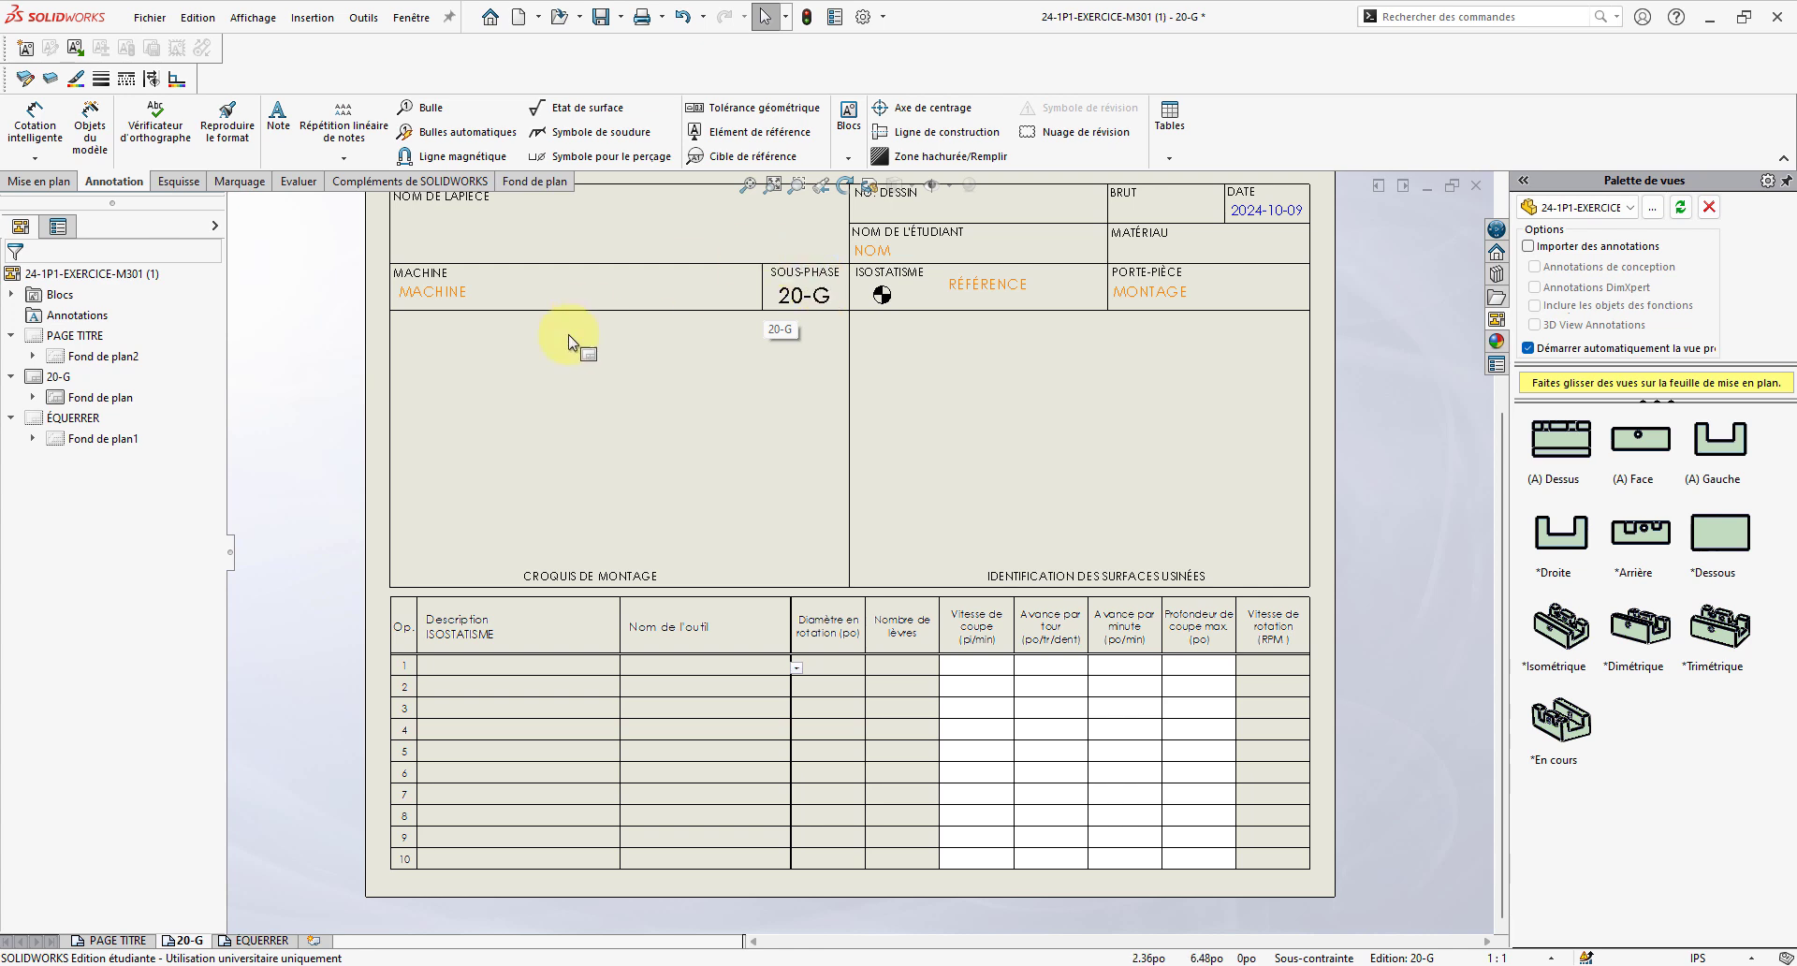
{"action": "left_click", "coordinate": [190, 941]}
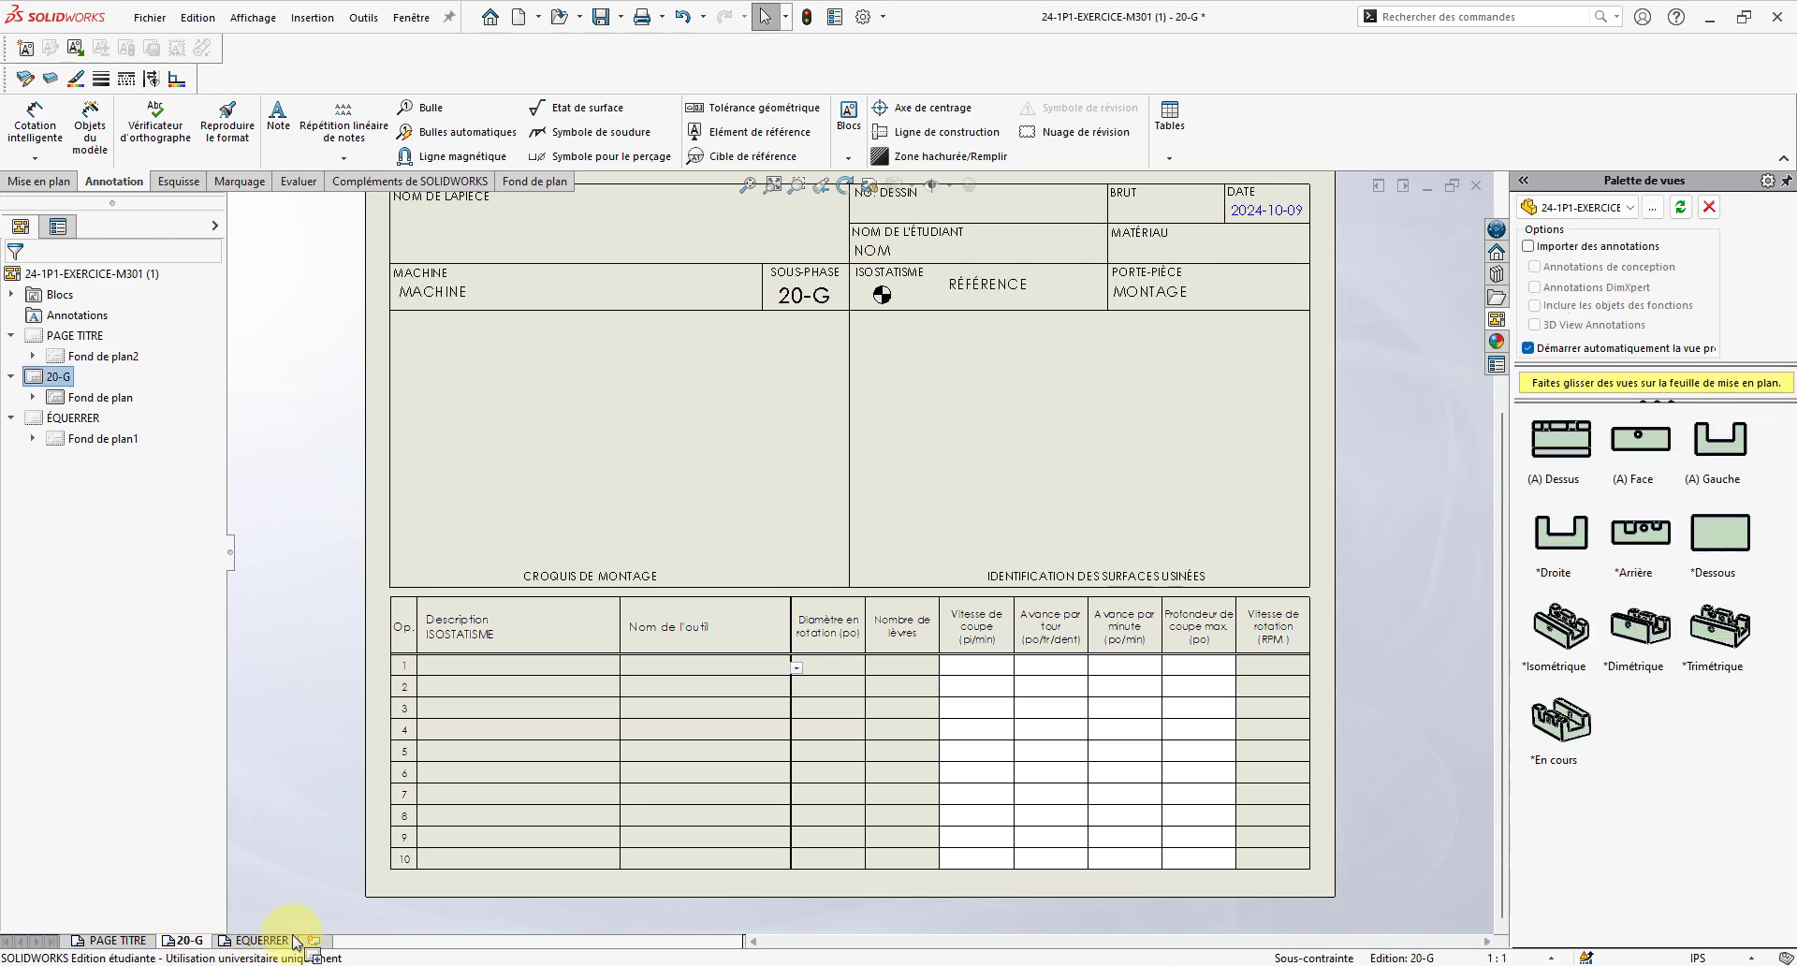
- Add a copy of sheet 20-G and rename the new 20-G(2) tab to 20-H
{"action": "left_click", "coordinate": [312, 940]}
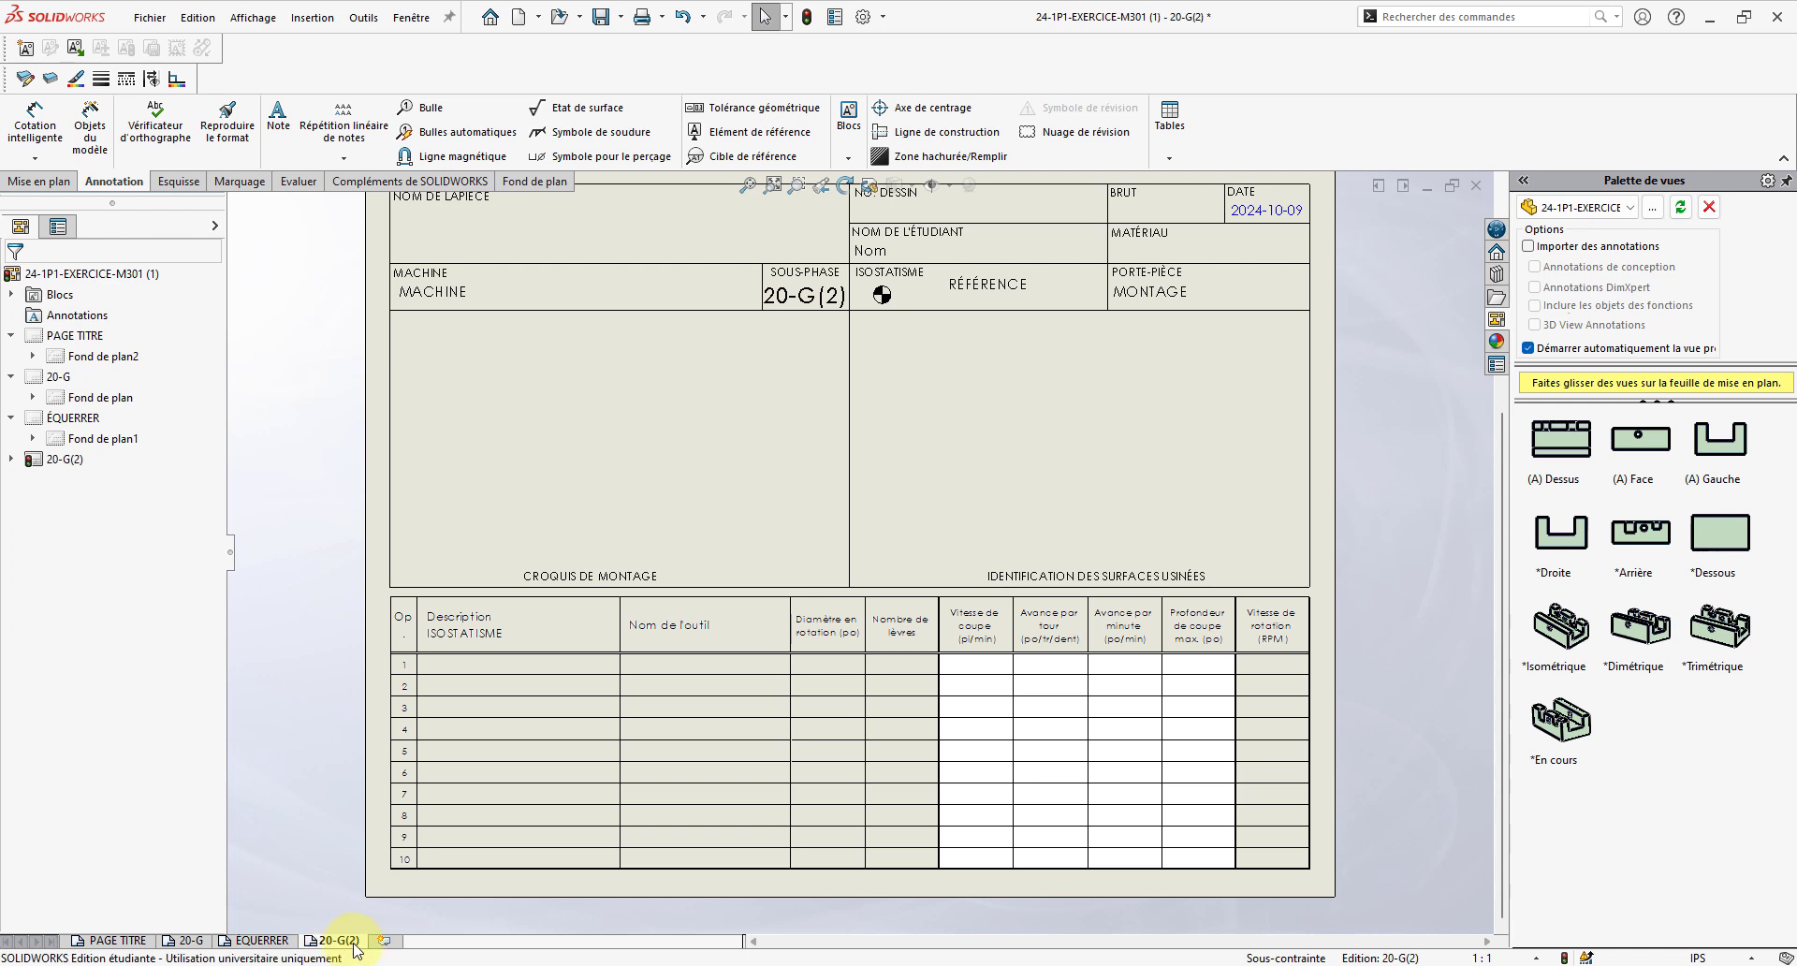
{"action": "right_click", "coordinate": [355, 941]}
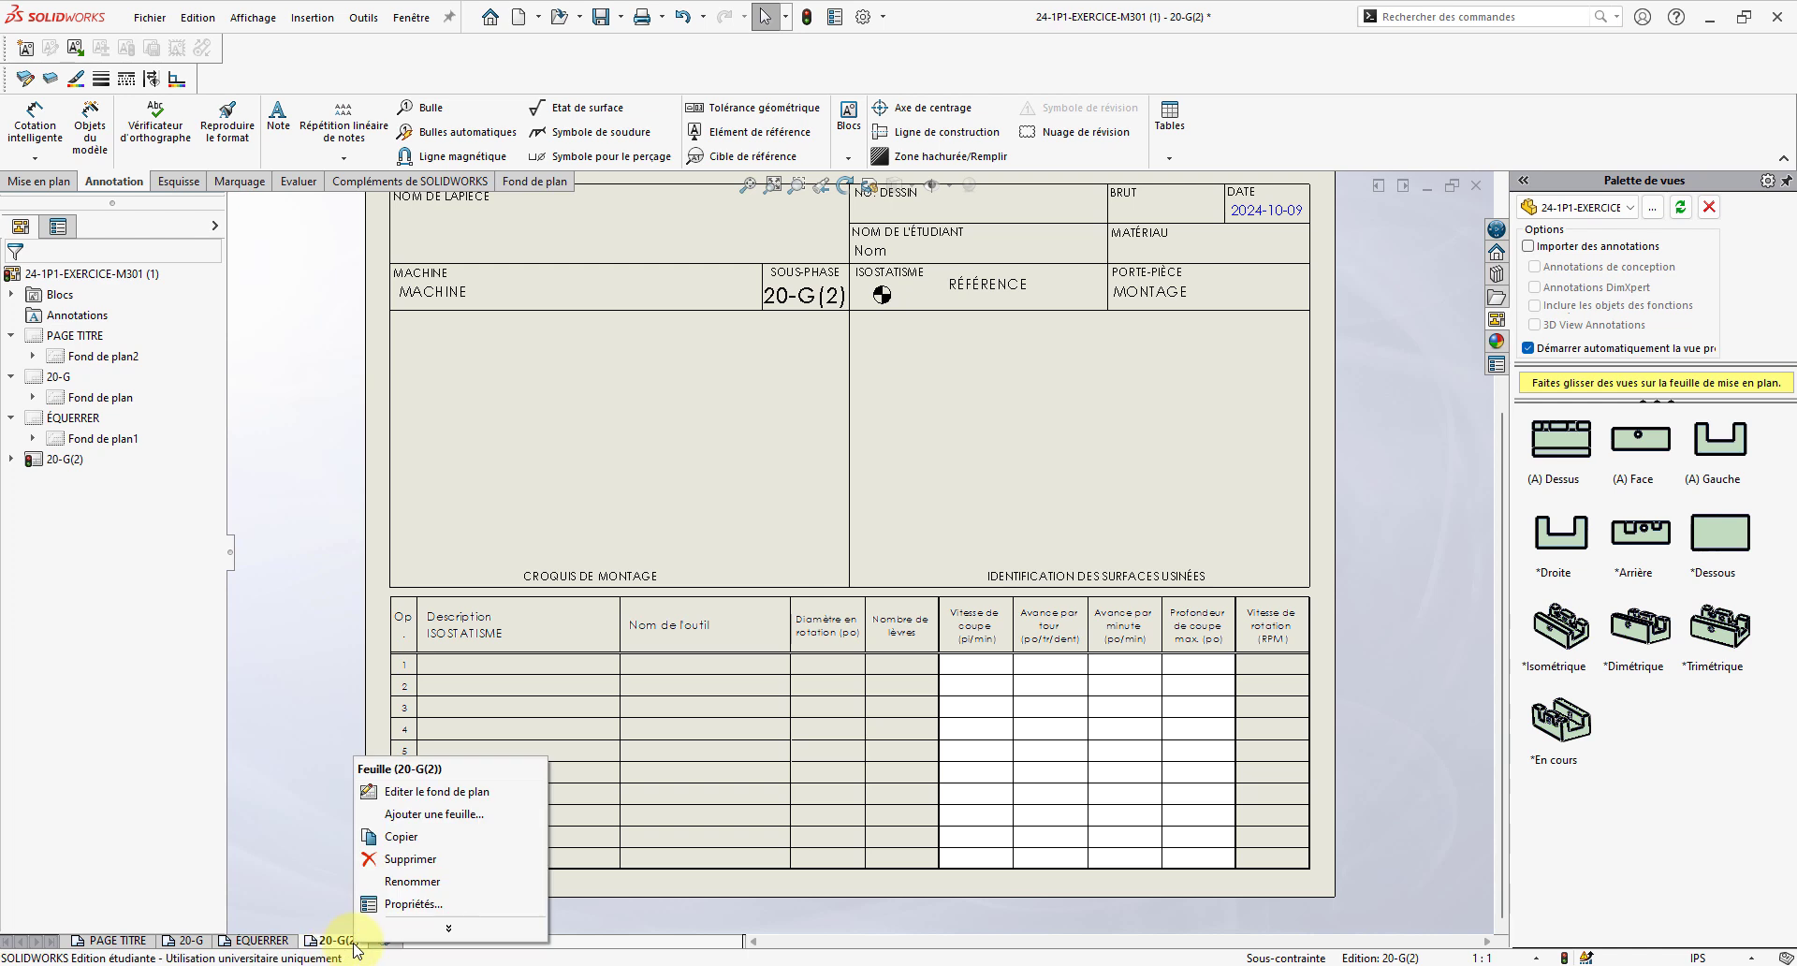
{"action": "left_click", "coordinate": [412, 880]}
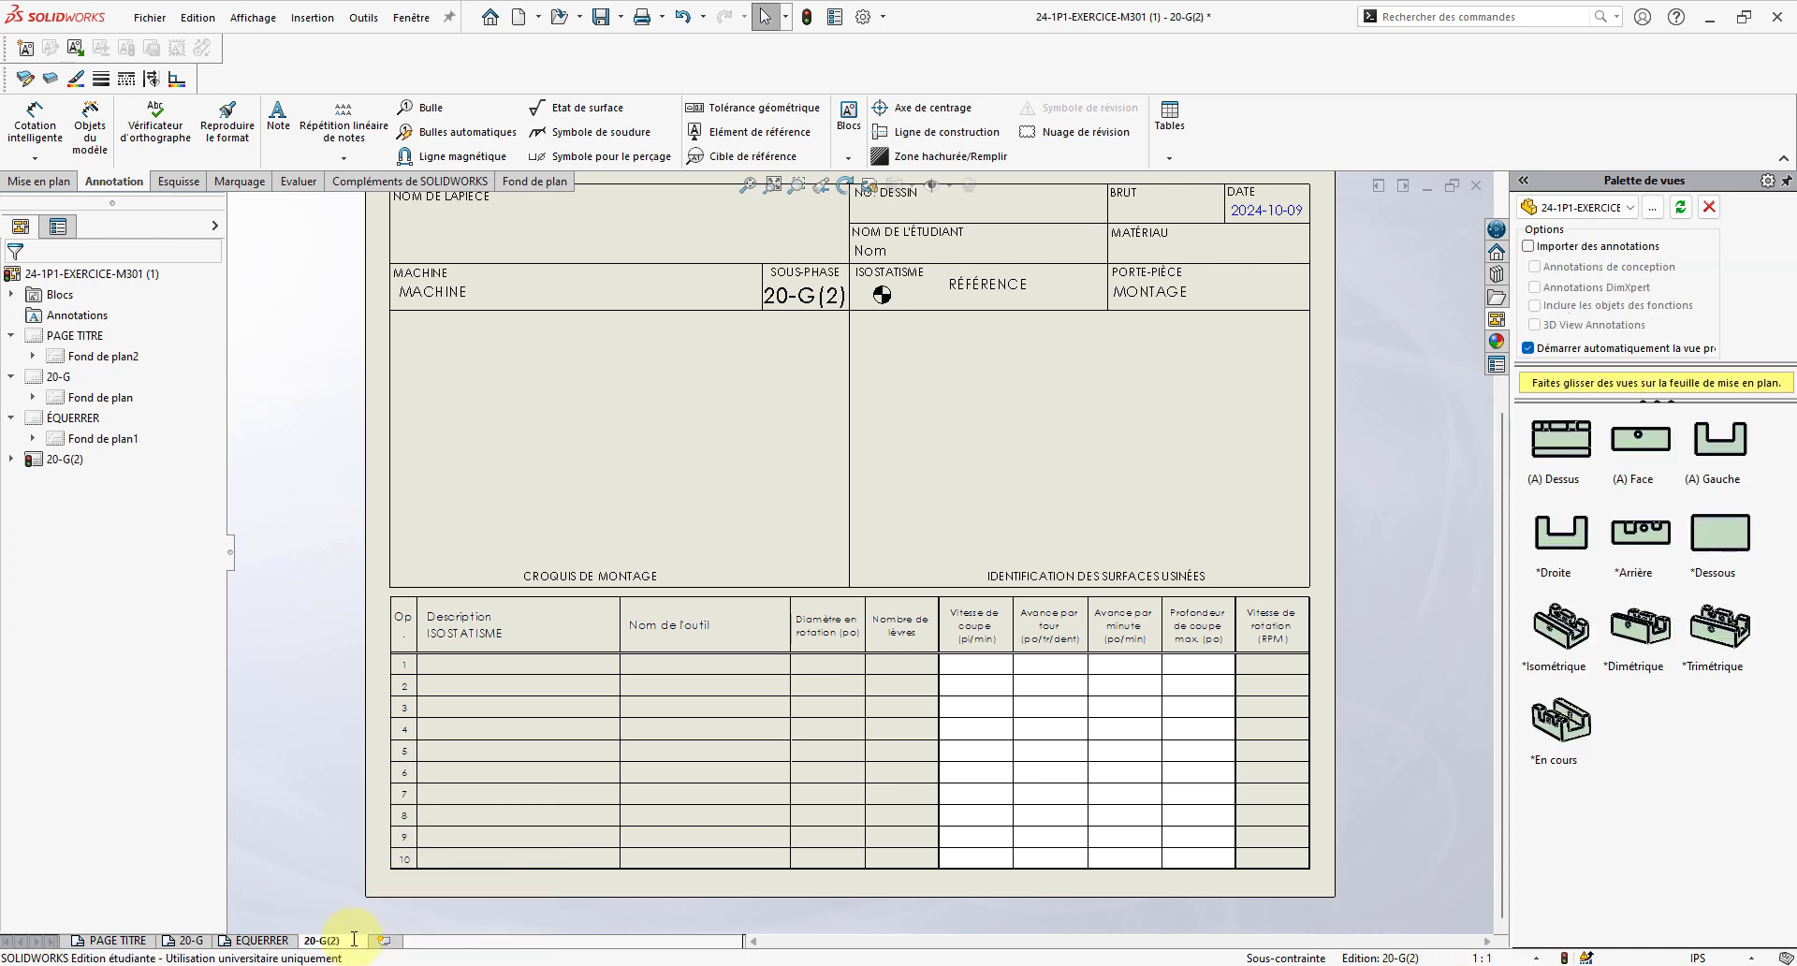
{"action": "key", "text": "BackSpace"}
{"action": "key", "text": "BackSpace"}
{"action": "key", "text": "BackSpace"}
{"action": "key", "text": "BackSpace"}
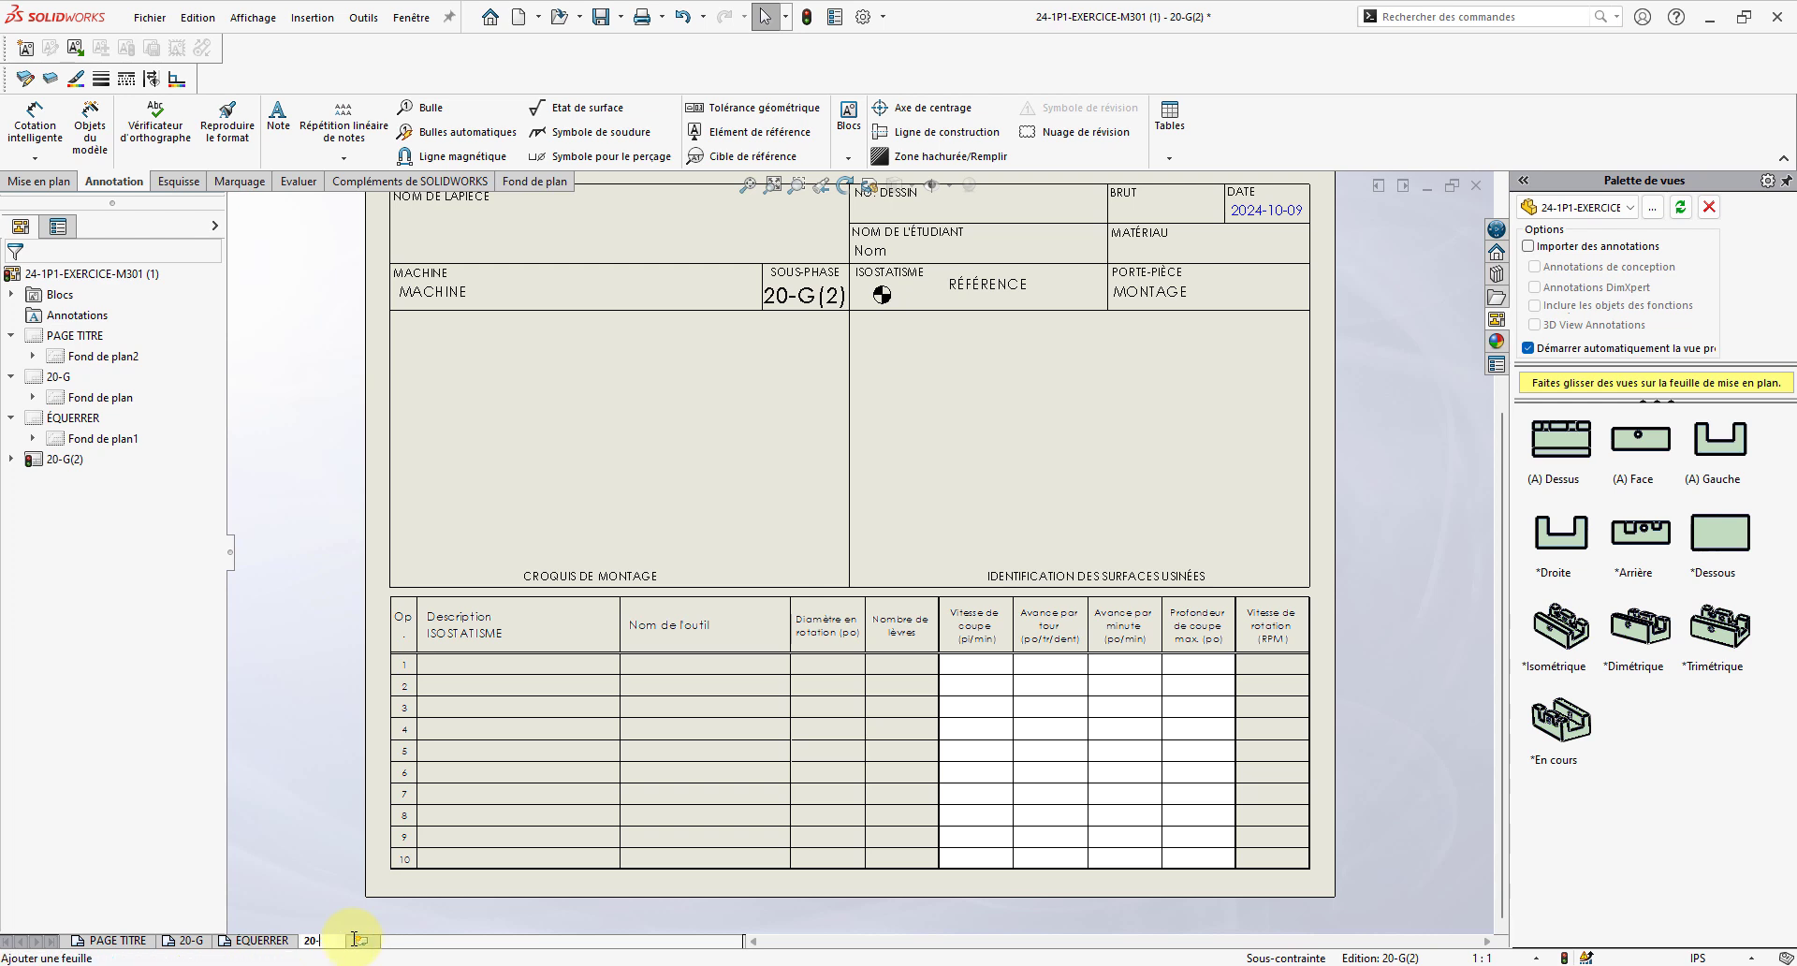
{"action": "type", "text": "H"}
{"action": "key", "text": "Return"}
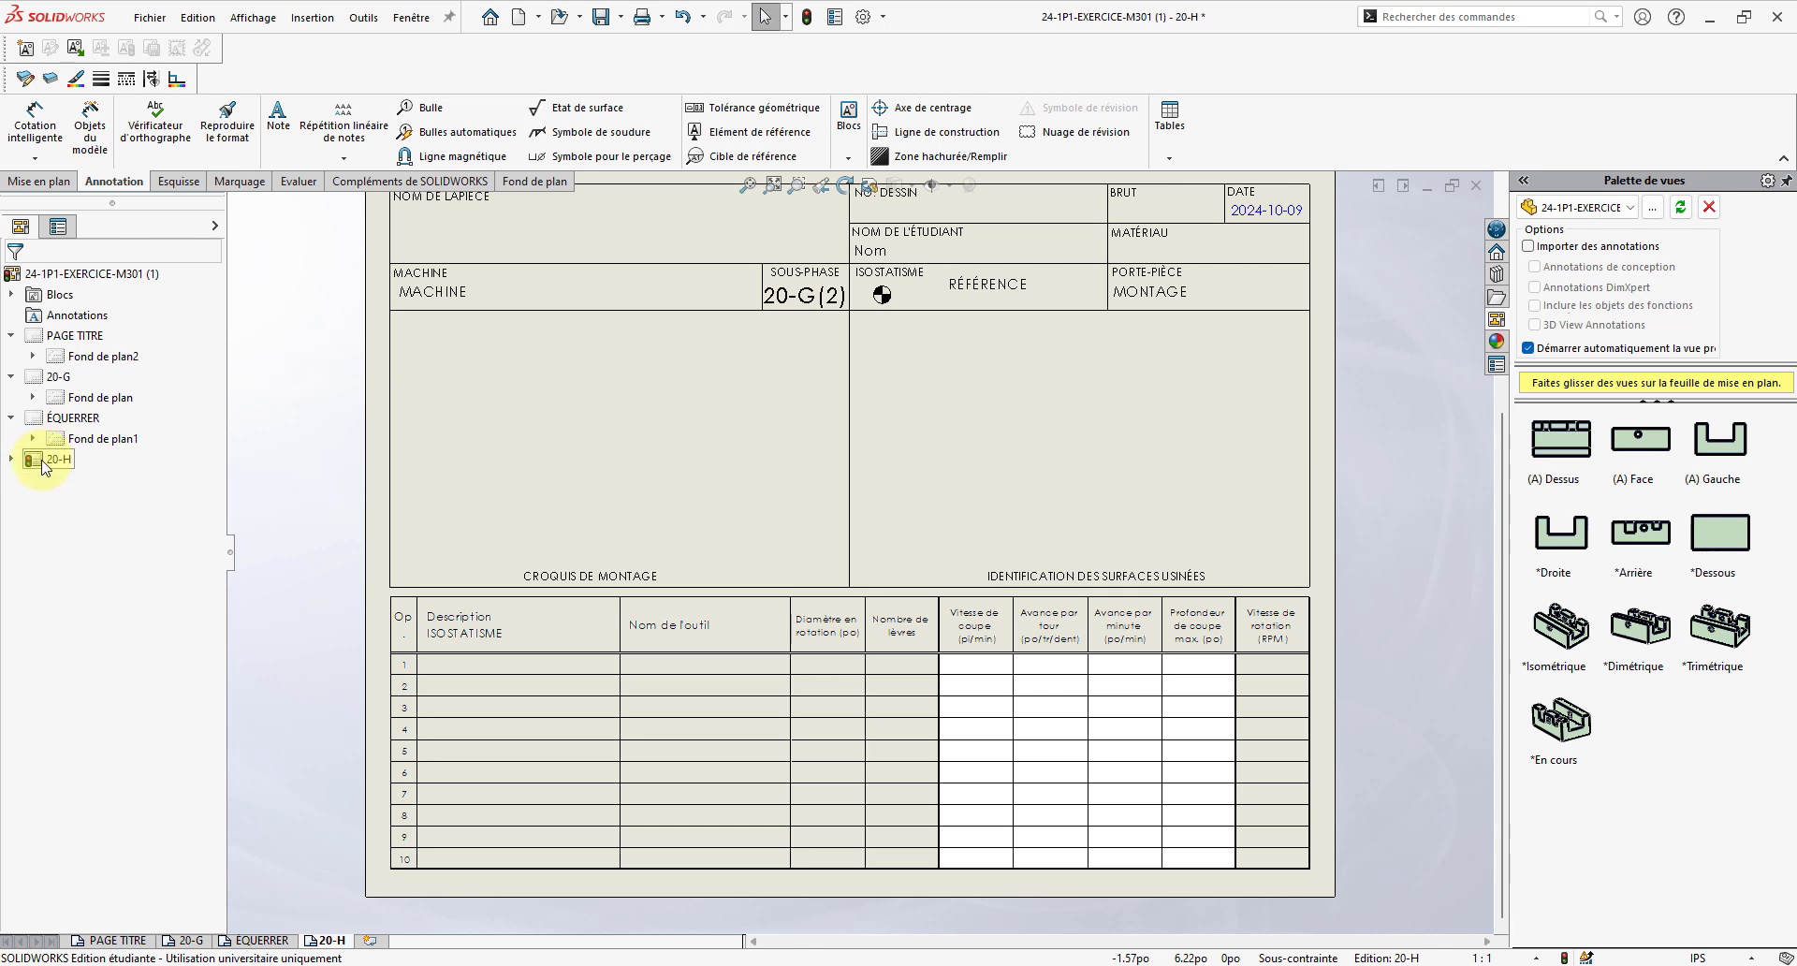
- Rebuild so the sub-phase field reads 20-H, and move the ÉQUERRER sheet before 20-G
{"action": "left_click", "coordinate": [807, 19]}
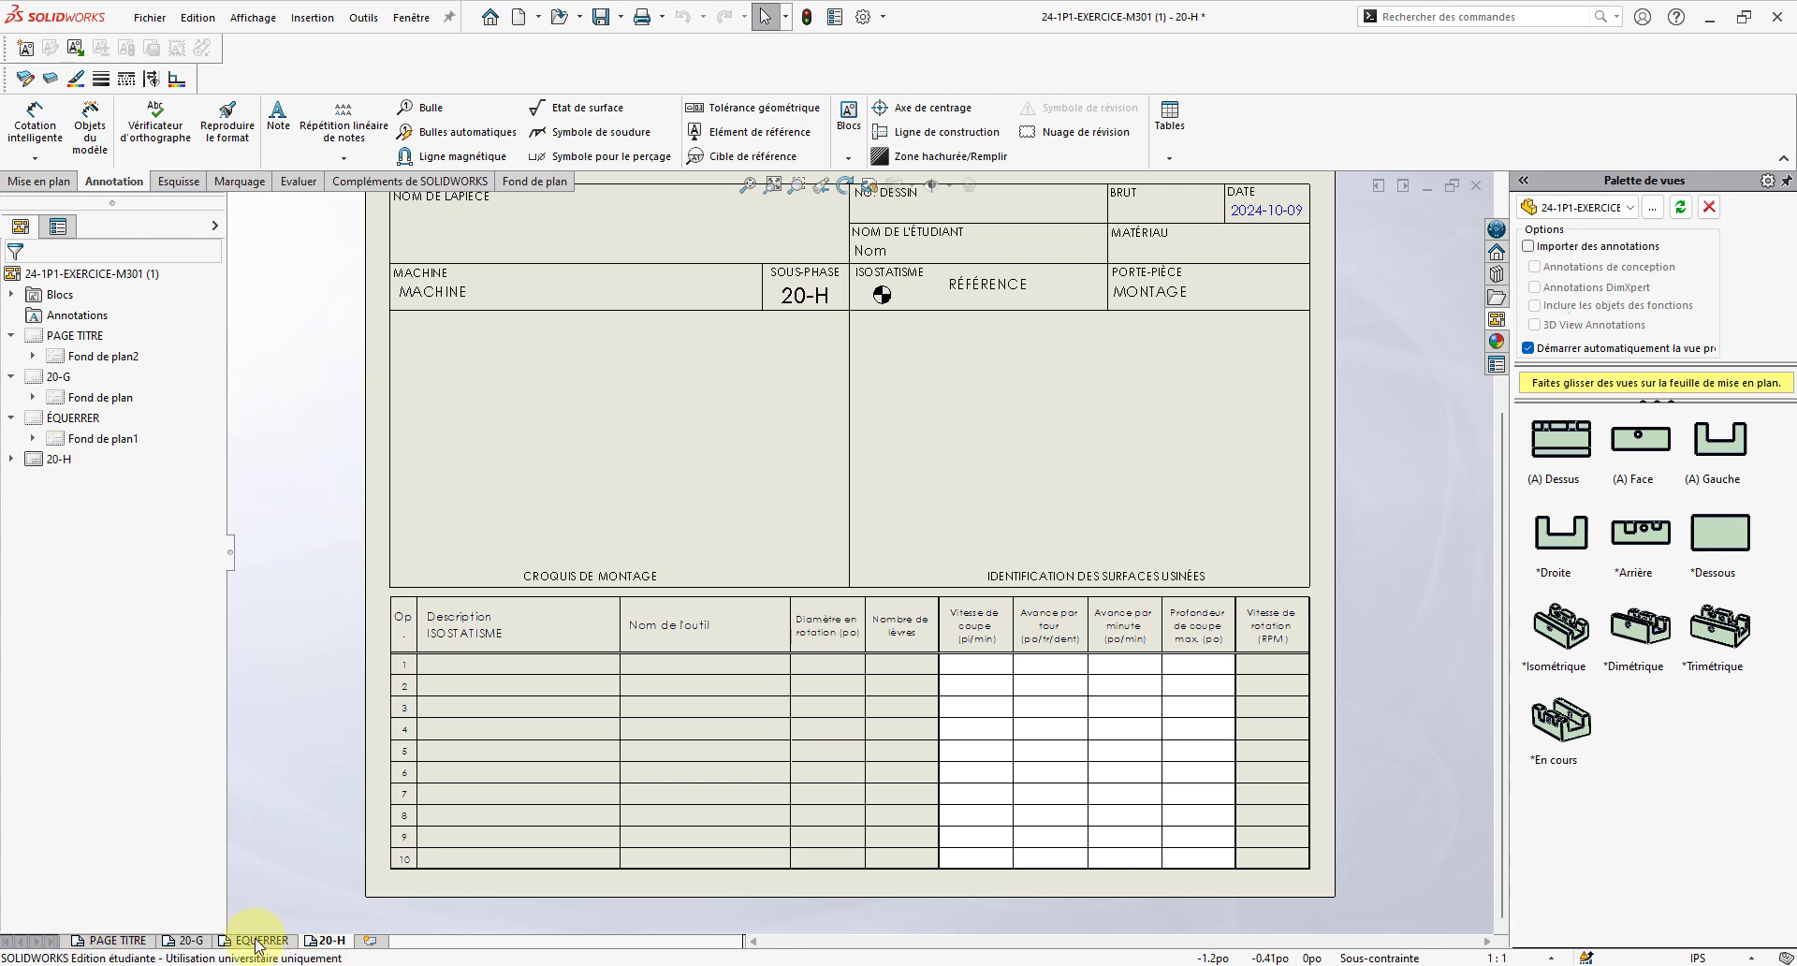
{"action": "mouse_move", "coordinate": [261, 939]}
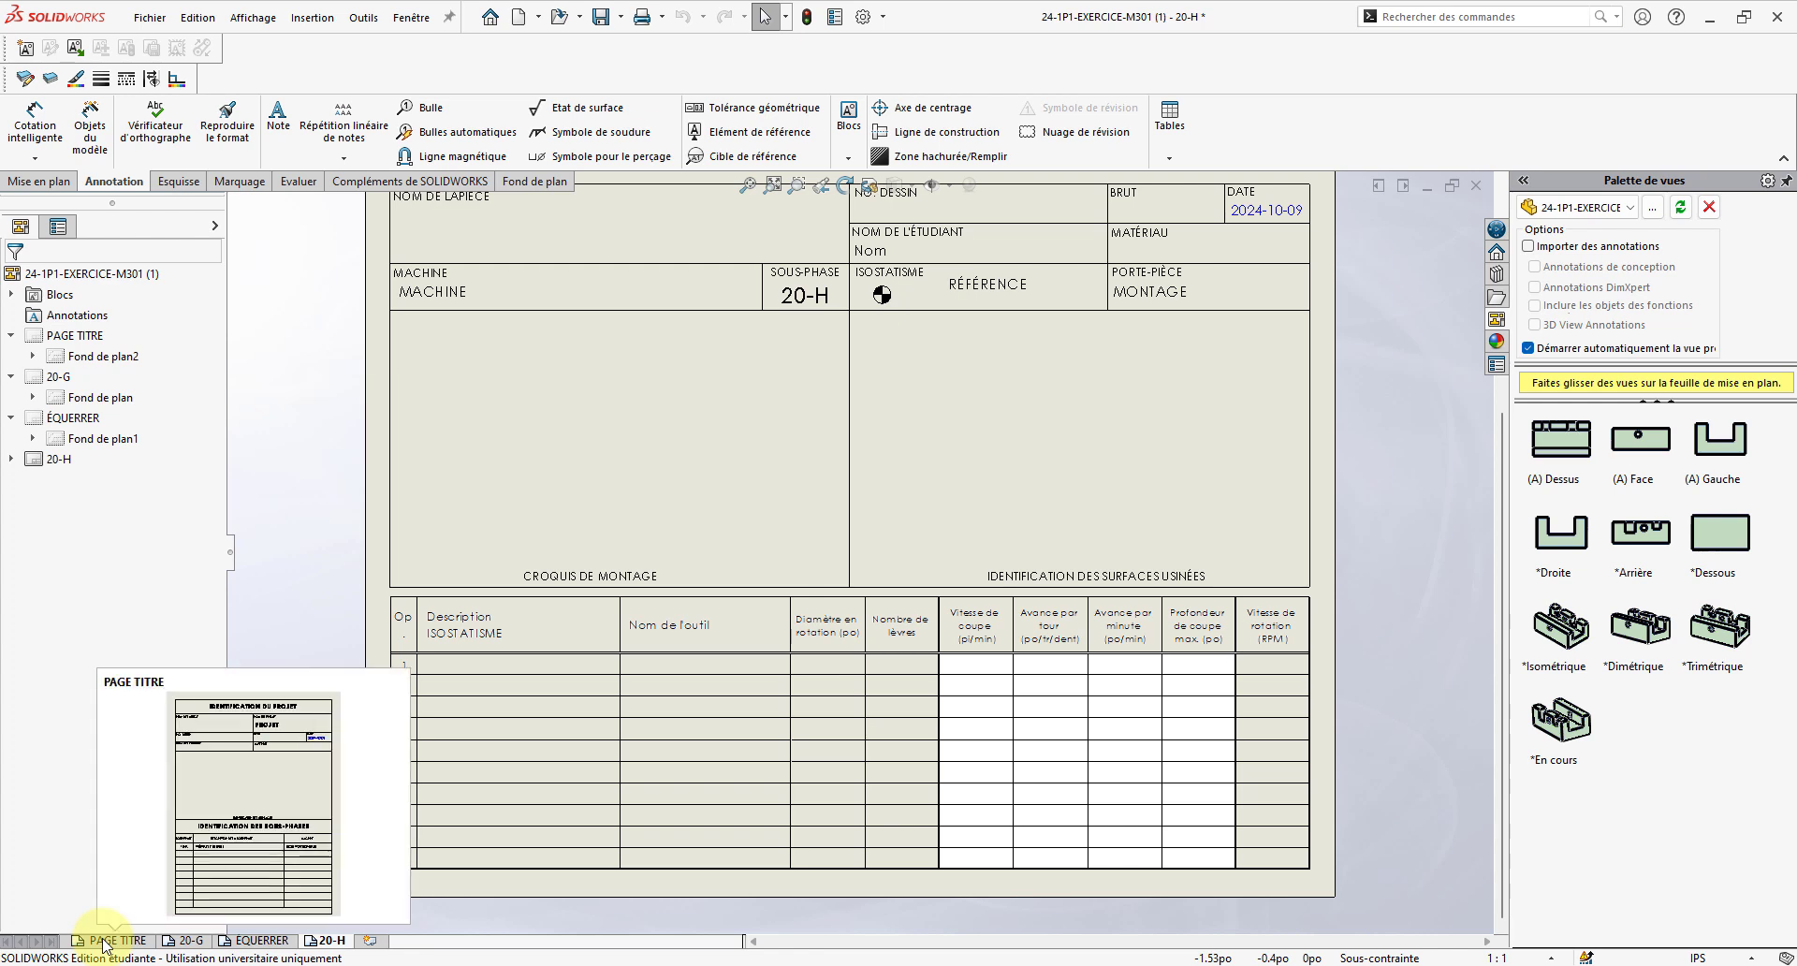
{"action": "left_click", "coordinate": [261, 943]}
{"action": "left_click_drag", "start_coordinate": [194, 948], "coordinate": [192, 945]}
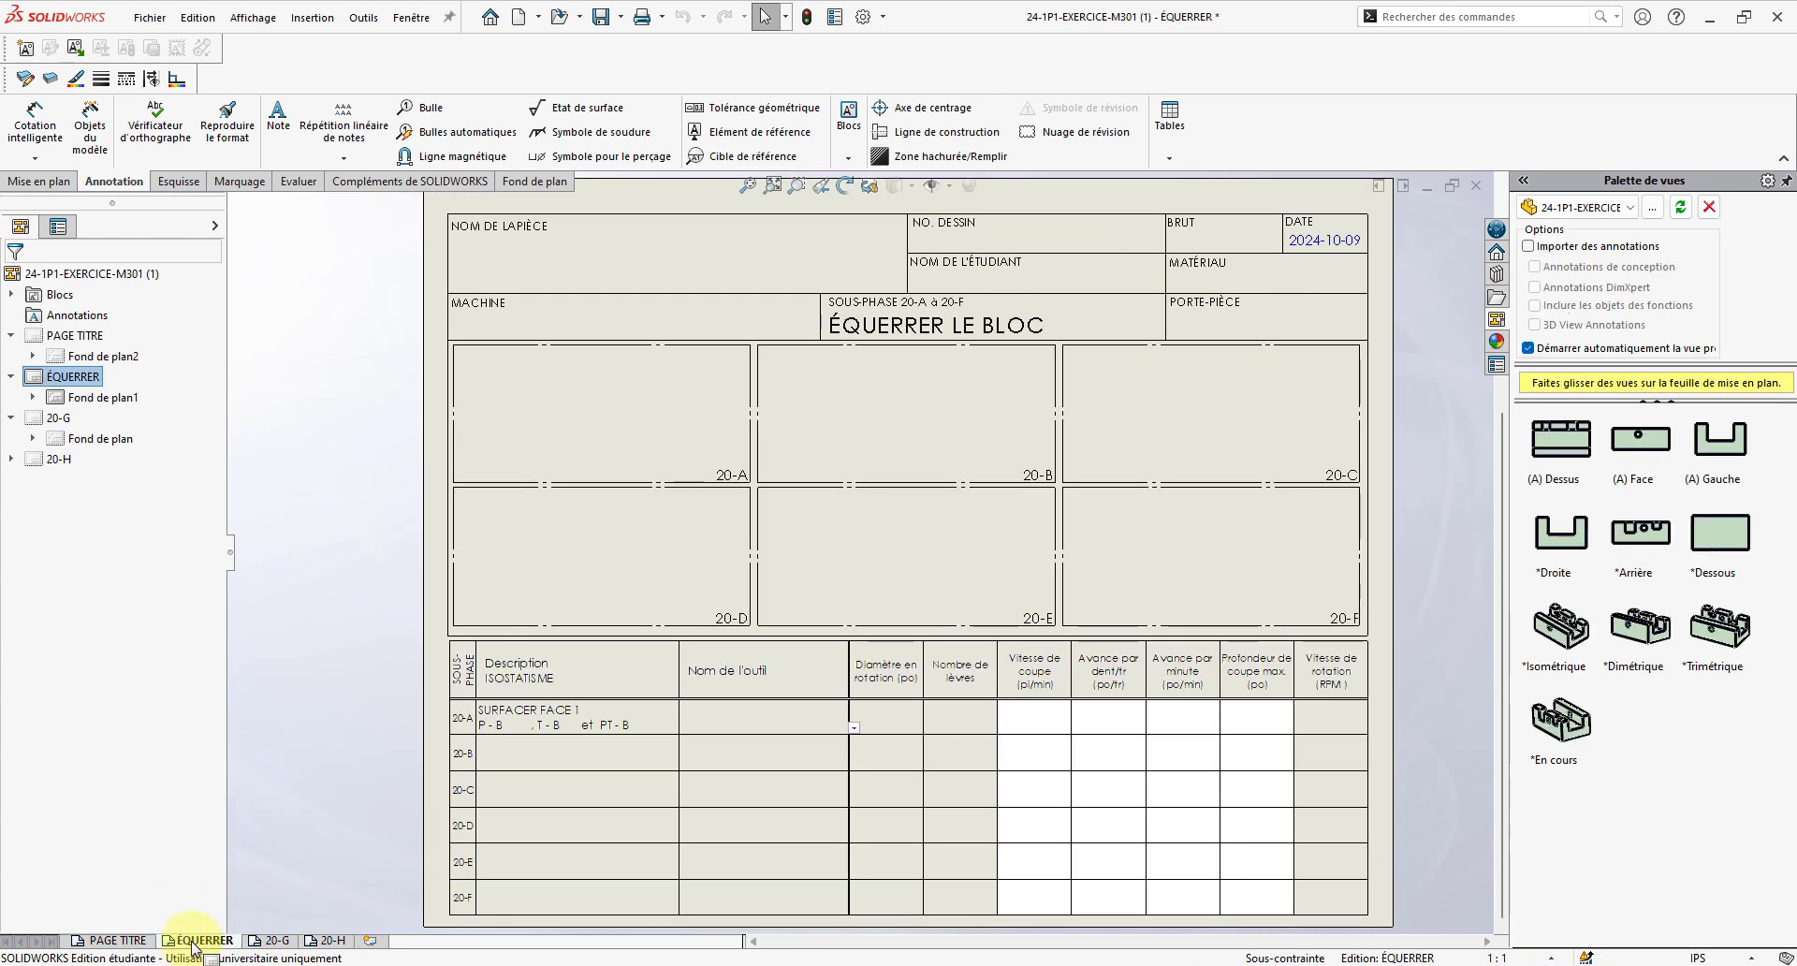
- Check the 20-H sheet's options without changes, then display the PAGE TITRE sheet
{"action": "right_click", "coordinate": [340, 943]}
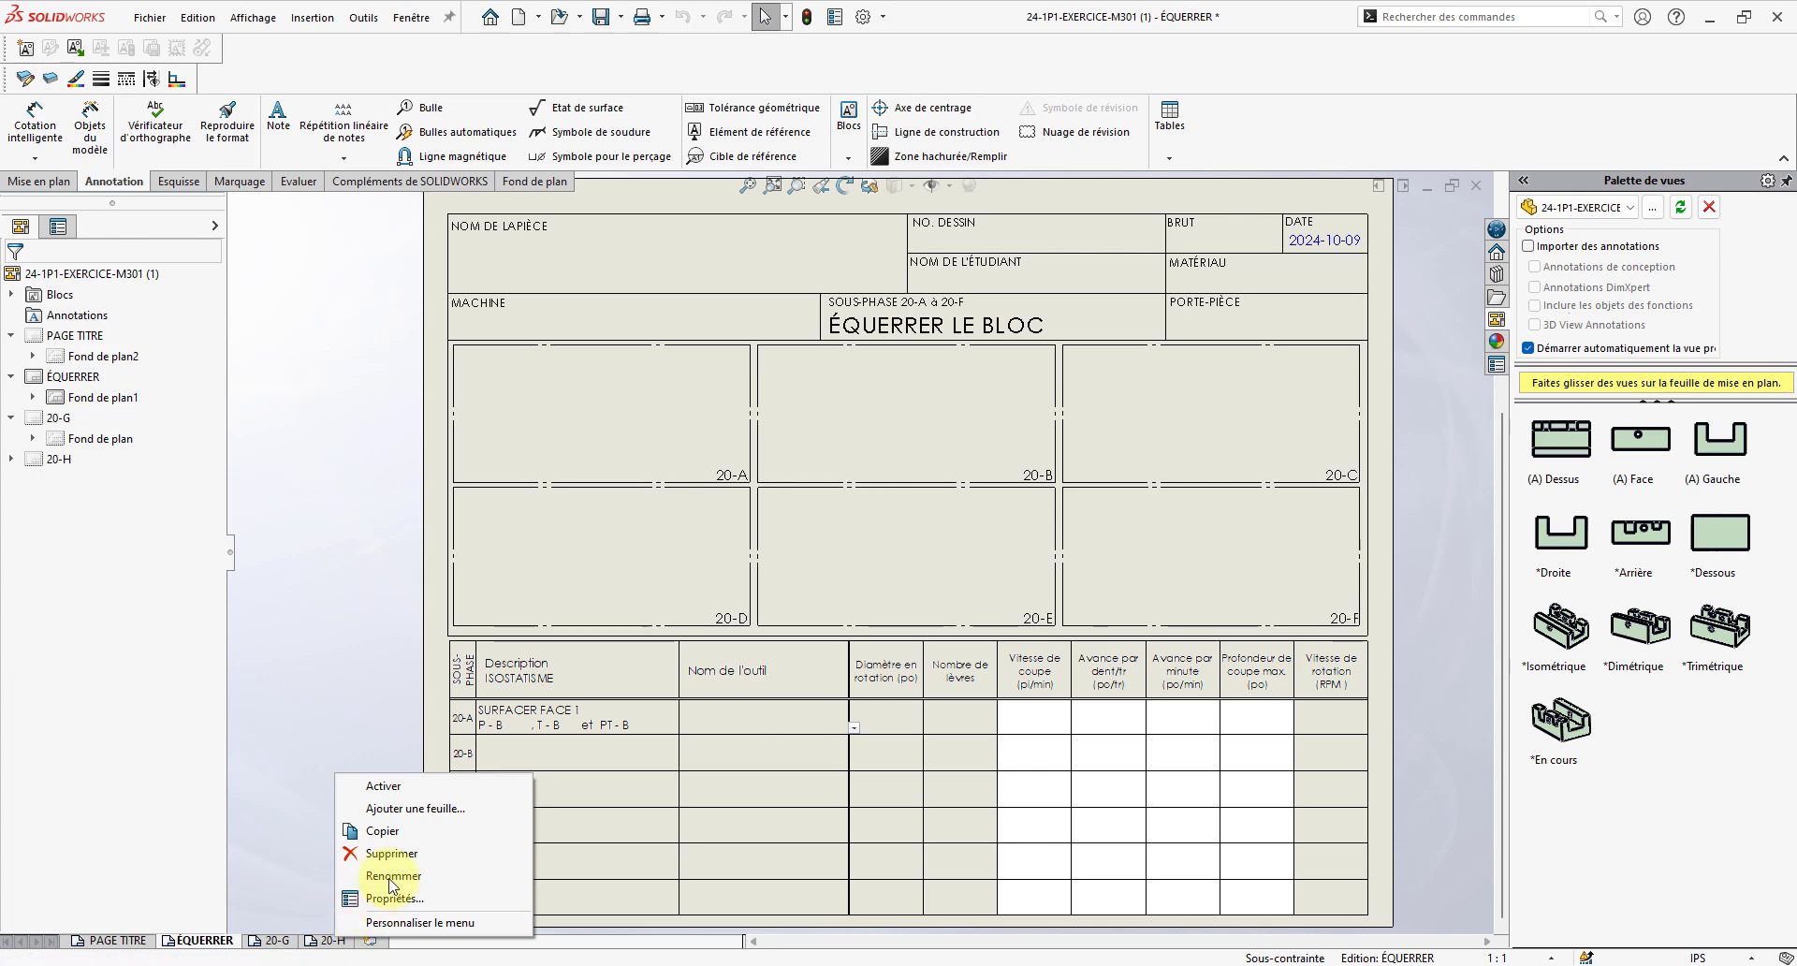
{"action": "left_click", "coordinate": [320, 941]}
{"action": "right_click", "coordinate": [322, 941]}
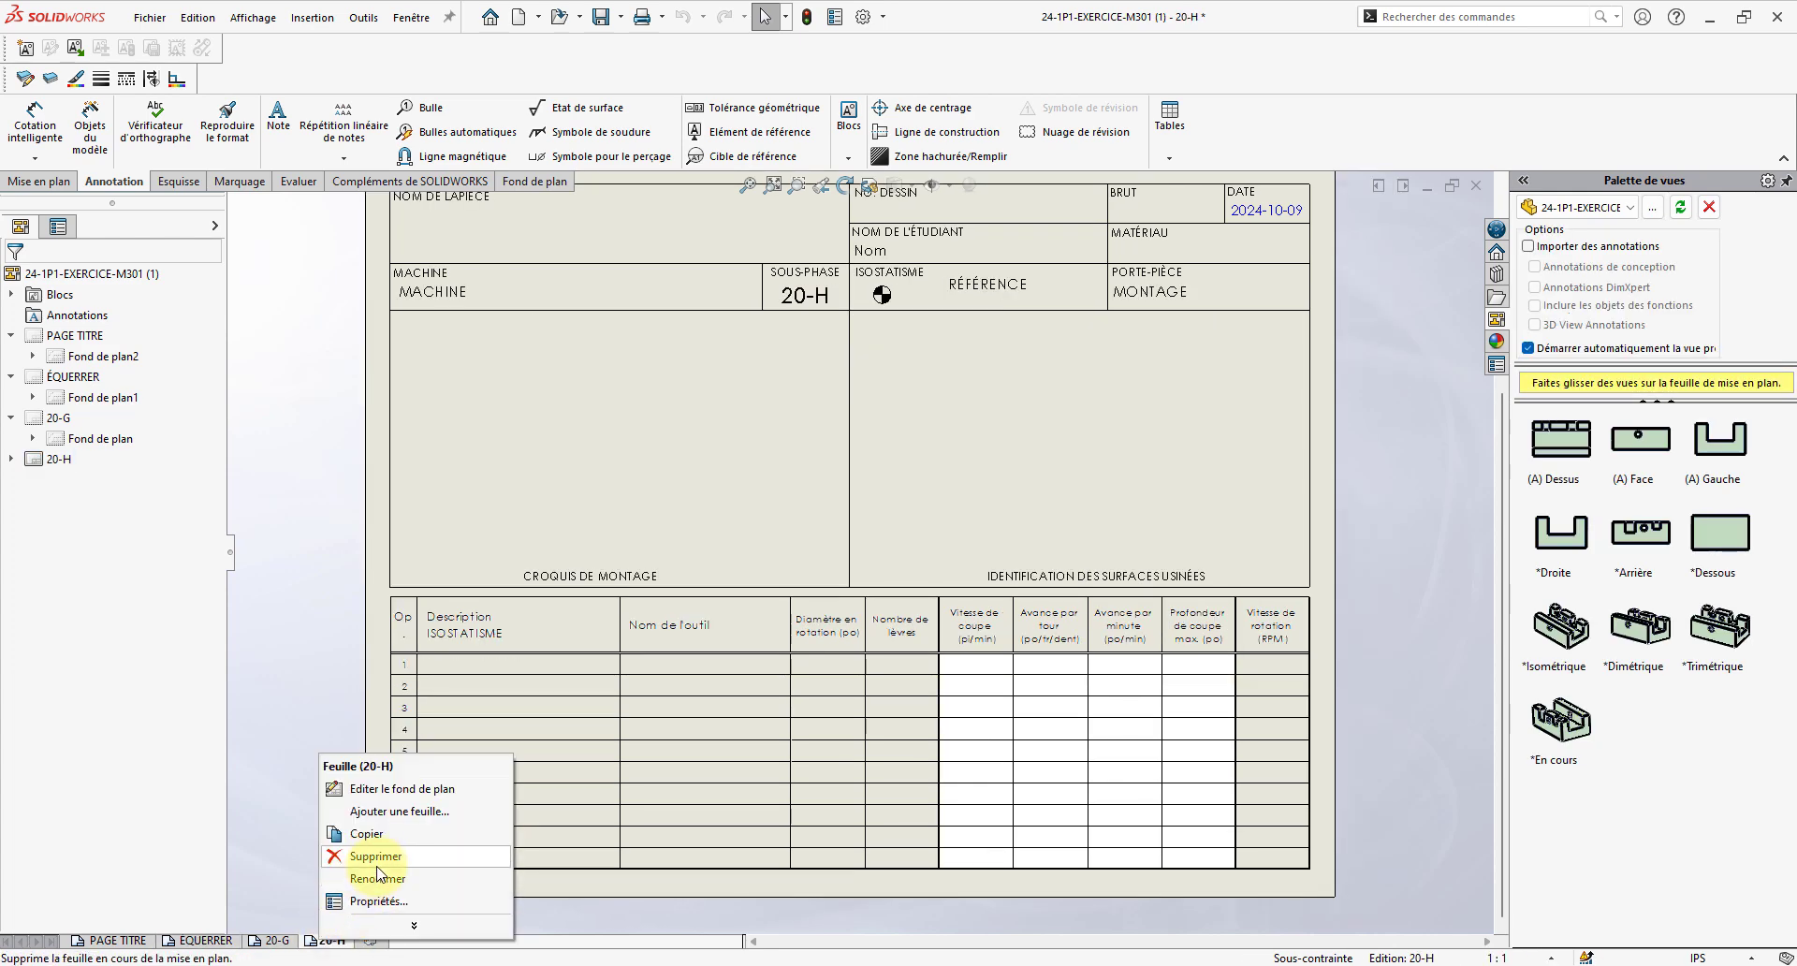
{"action": "left_click", "coordinate": [530, 954]}
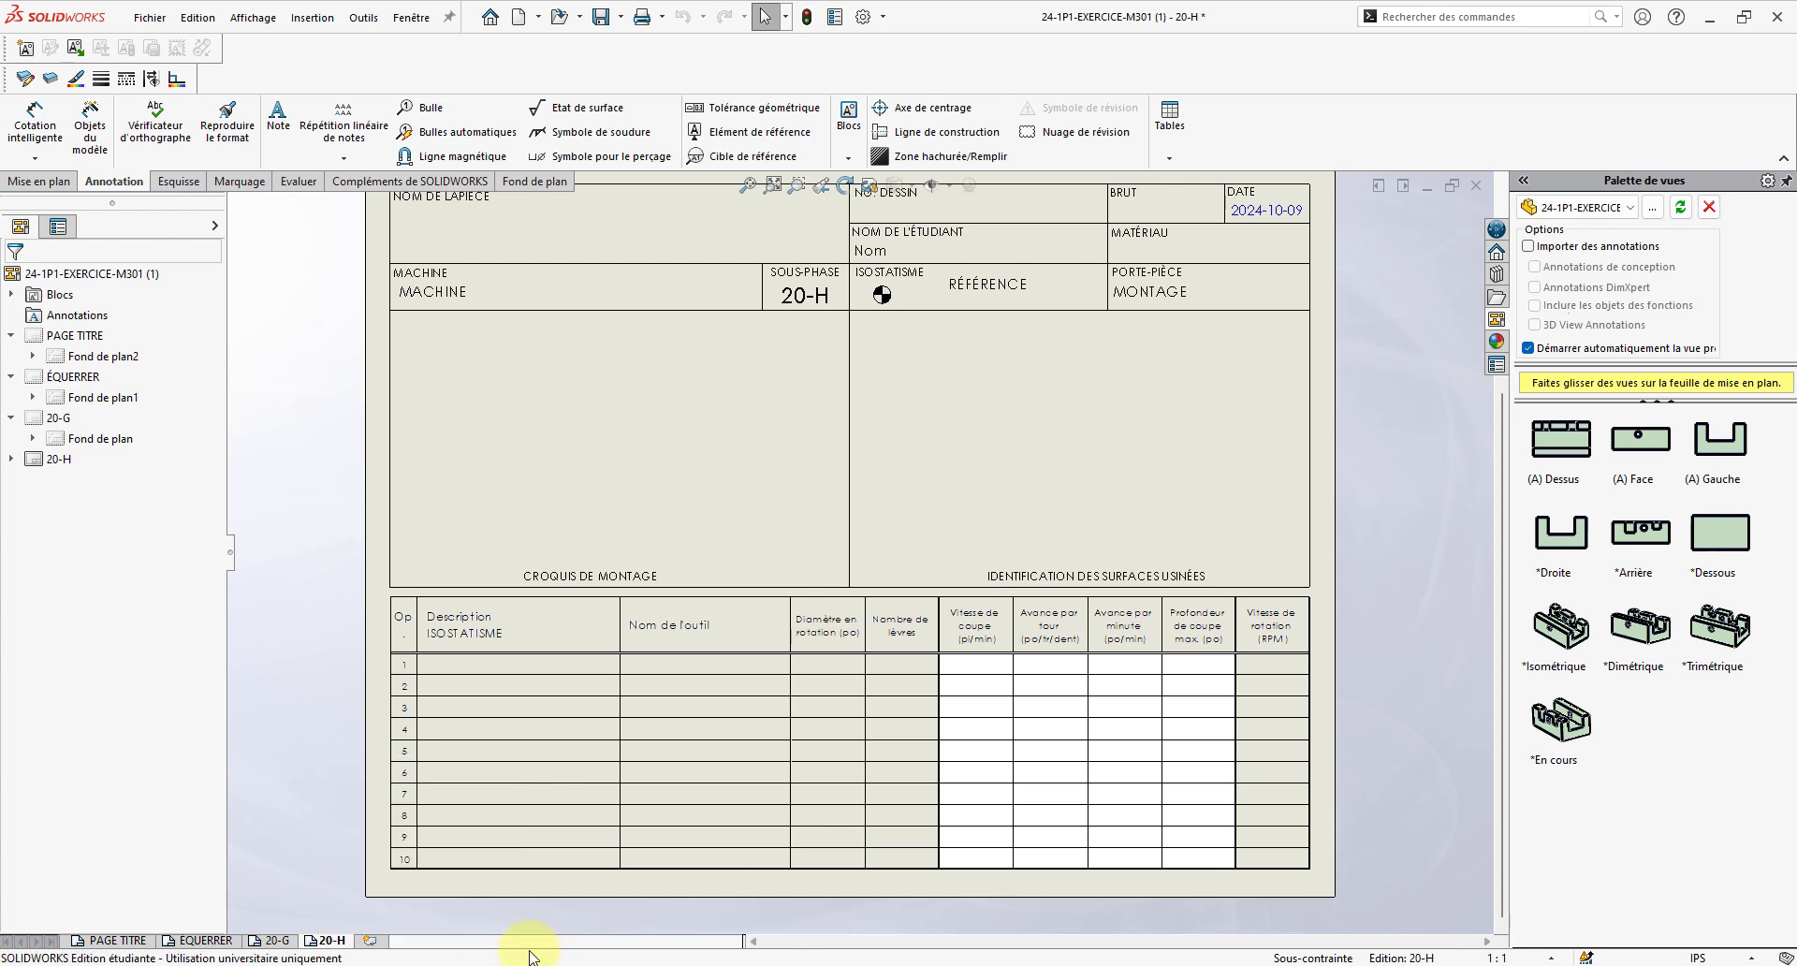
{"action": "left_click", "coordinate": [130, 939]}
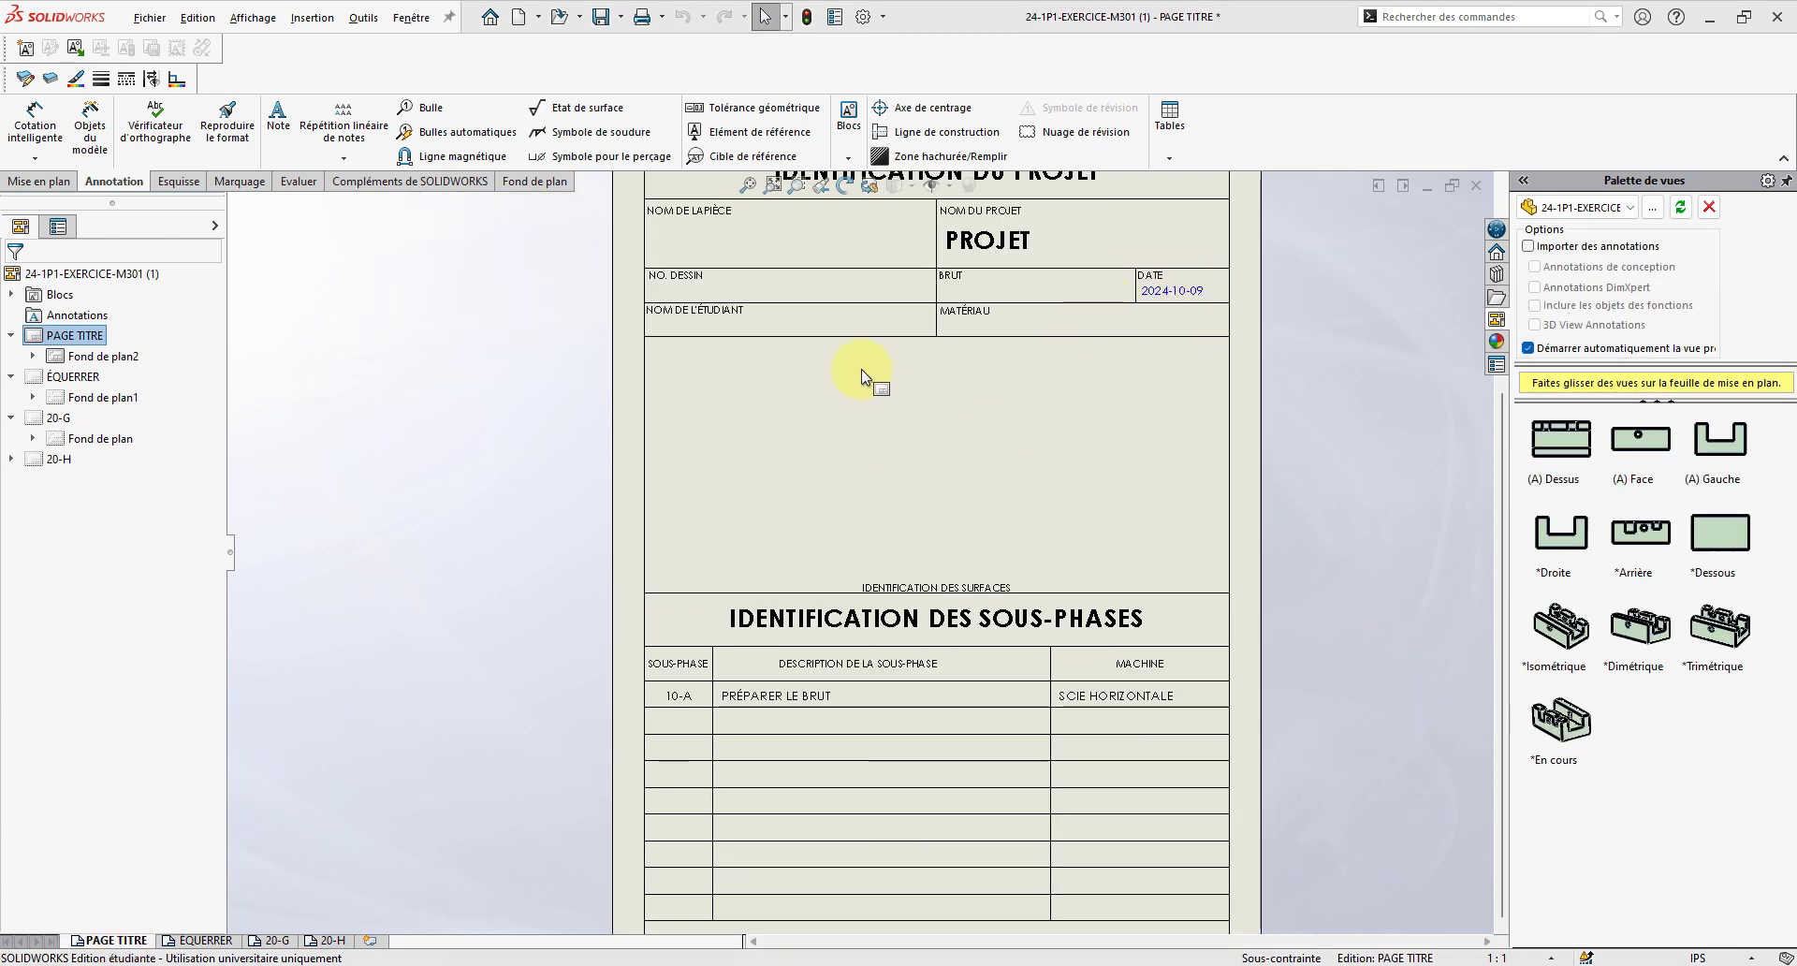
- Fit the title page in view and start inserting the Bloc9 sub-phase block
{"action": "key", "text": "f"}
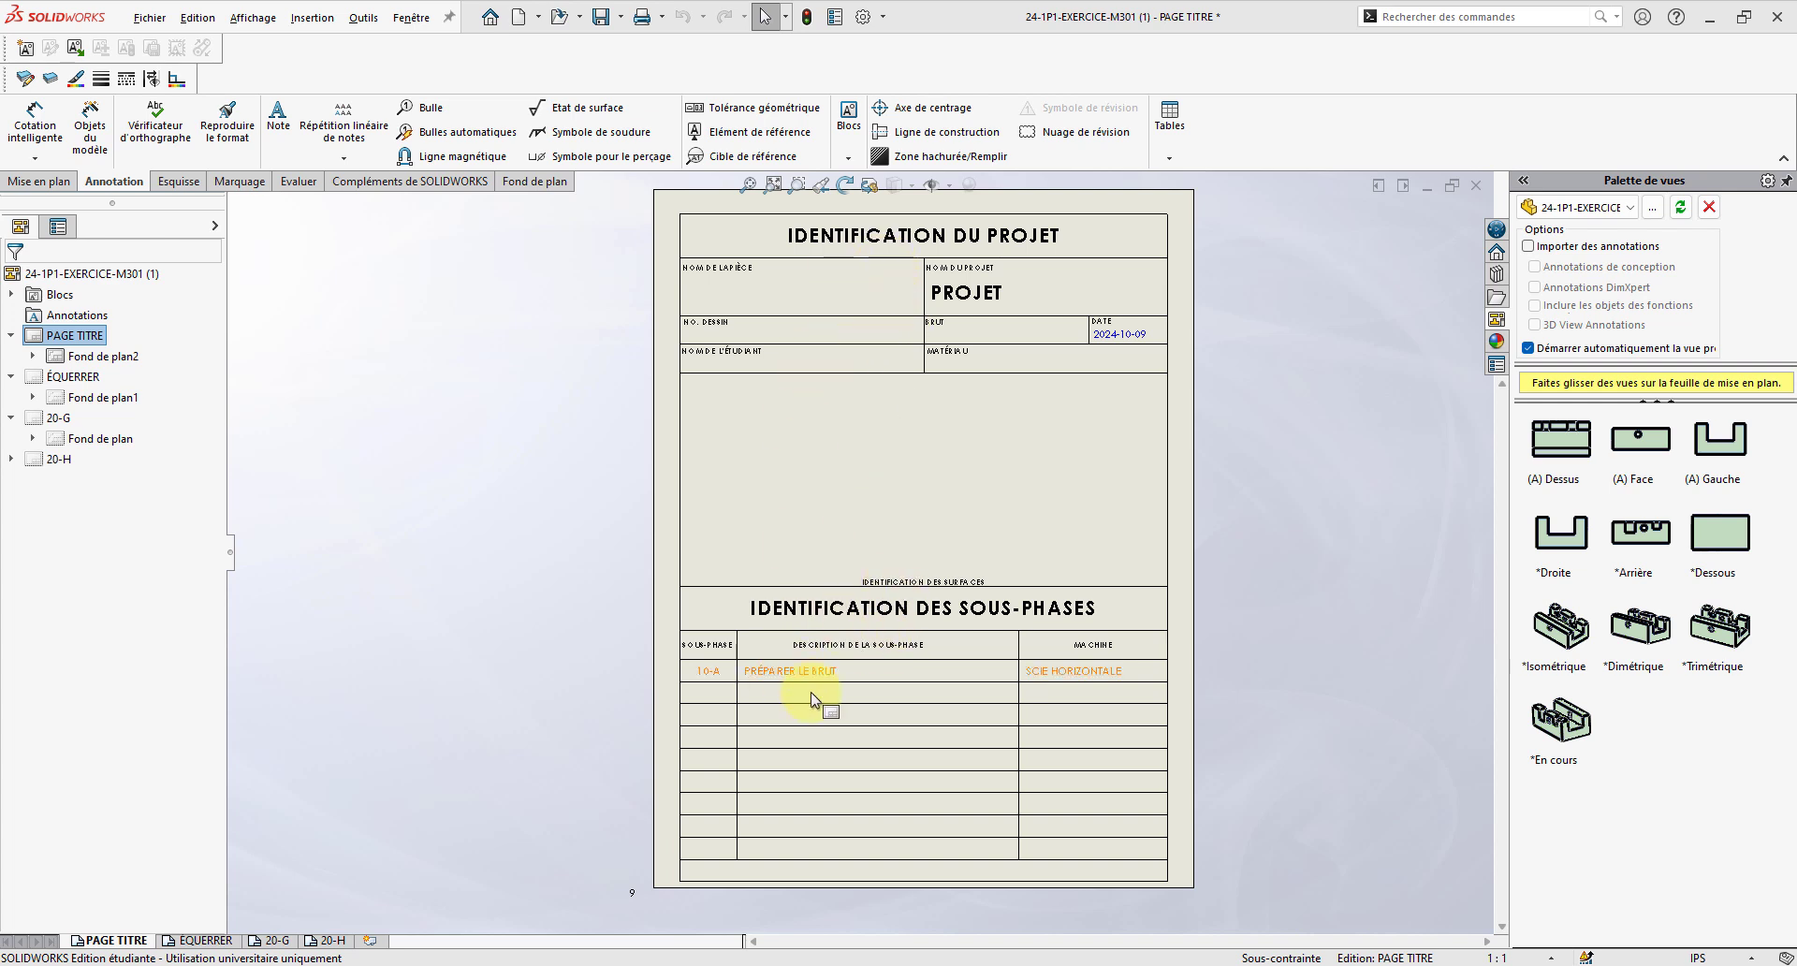
{"action": "left_click", "coordinate": [852, 170]}
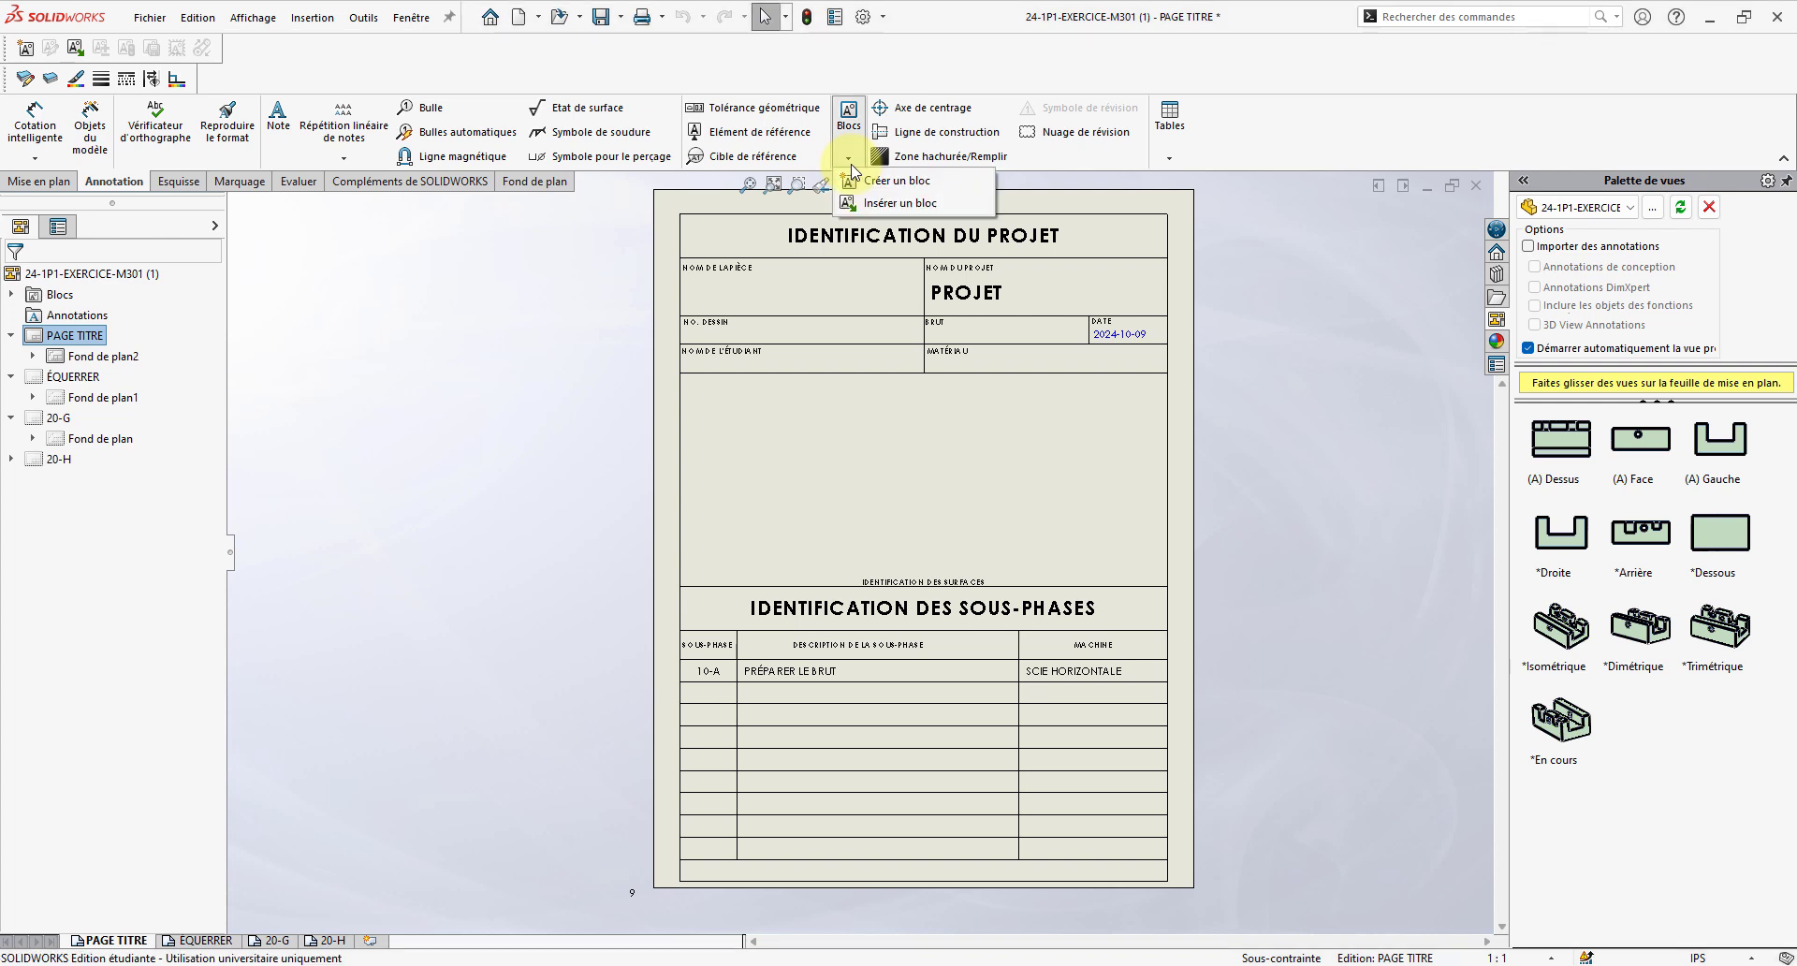
{"action": "left_click", "coordinate": [871, 207]}
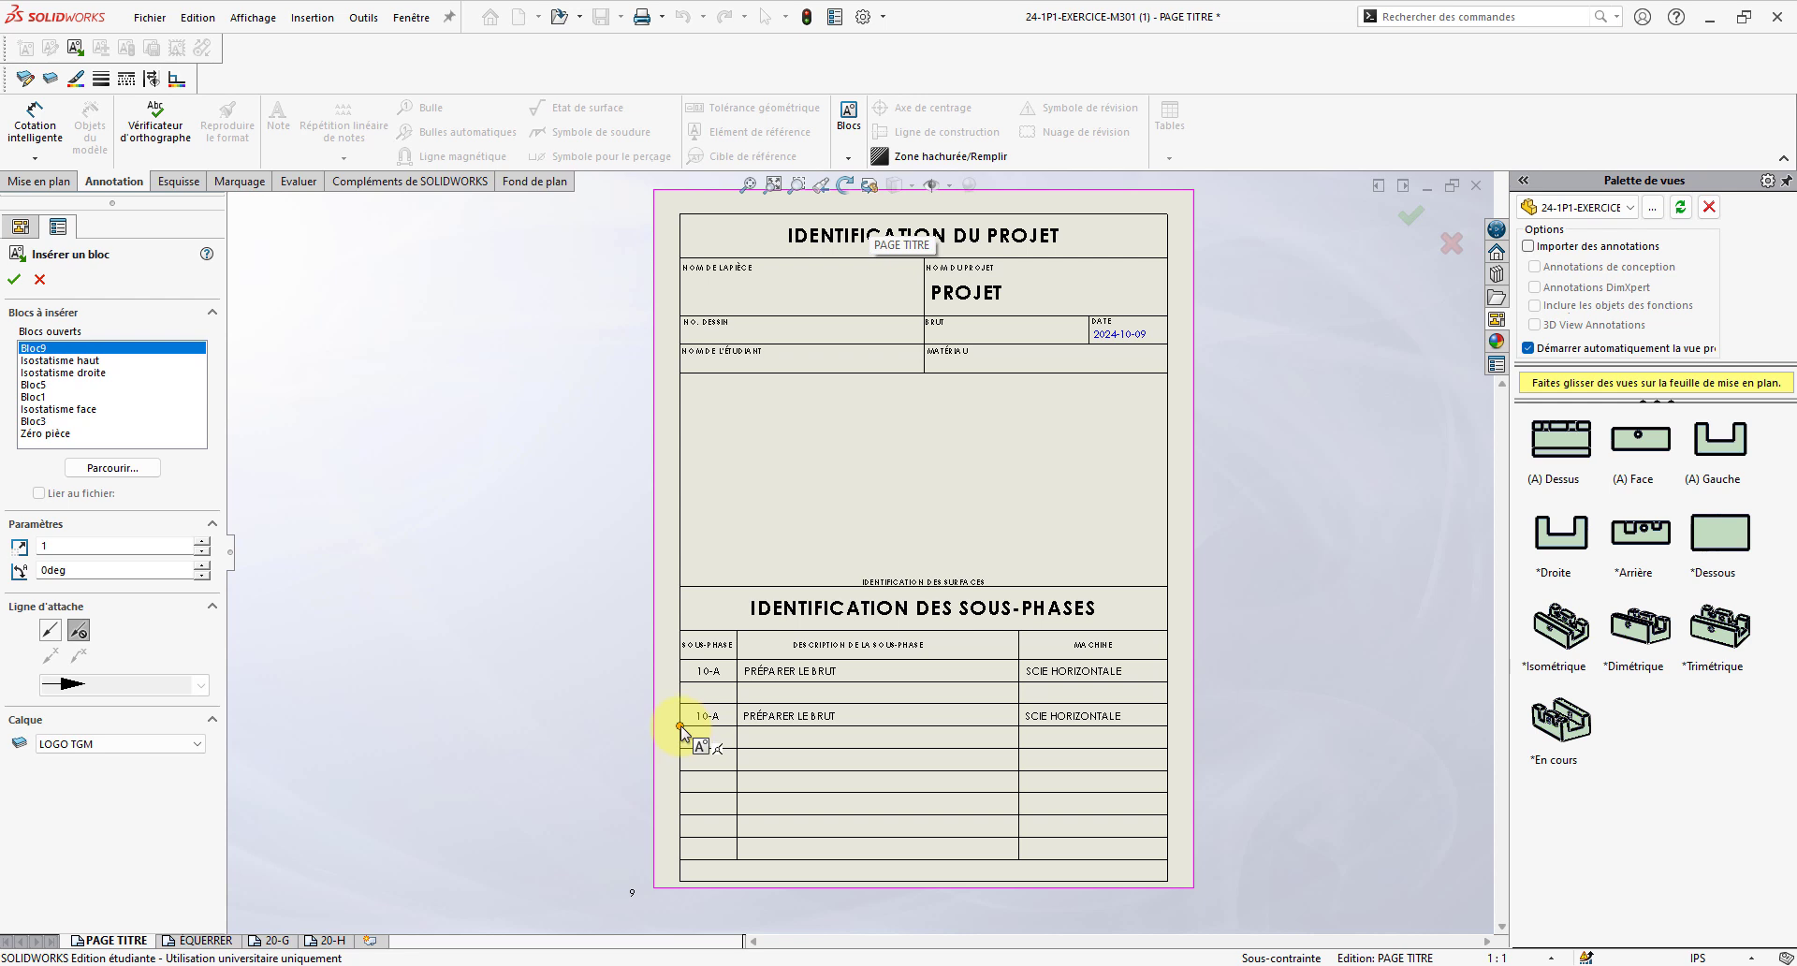
- Place two more Bloc9 copies in sub-phase rows 2 and 3, then select the second row's block
{"action": "left_click", "coordinate": [674, 700]}
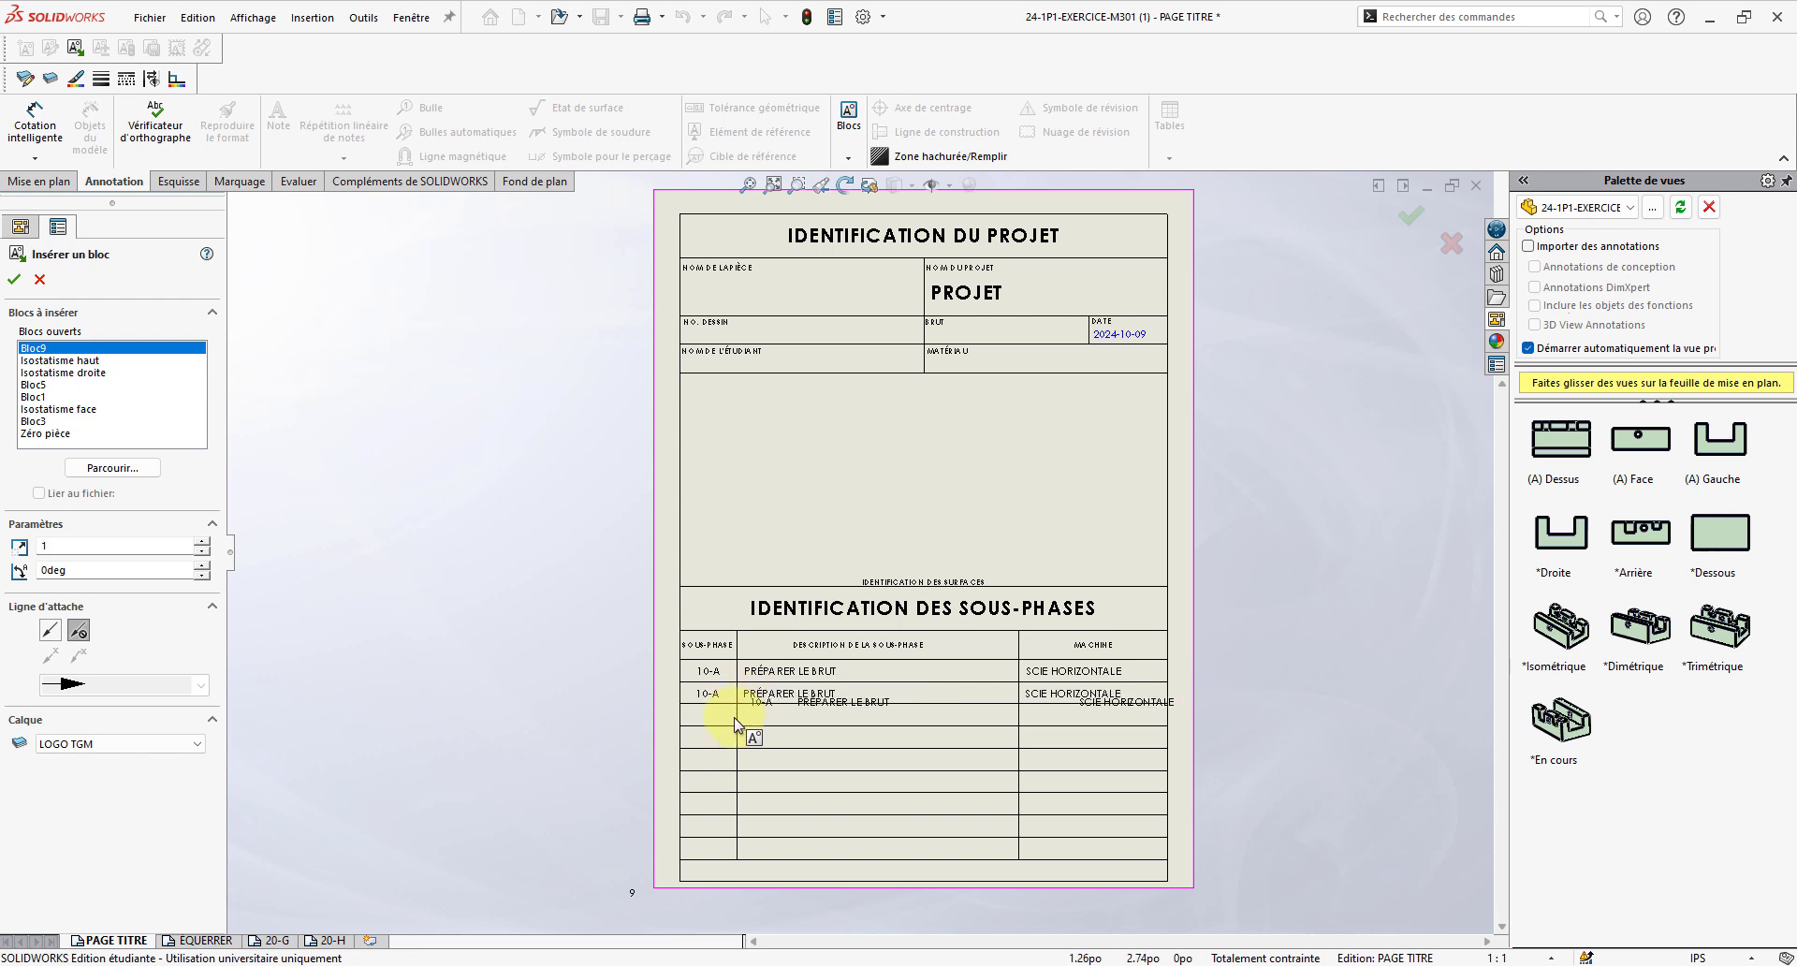
{"action": "left_click", "coordinate": [682, 724]}
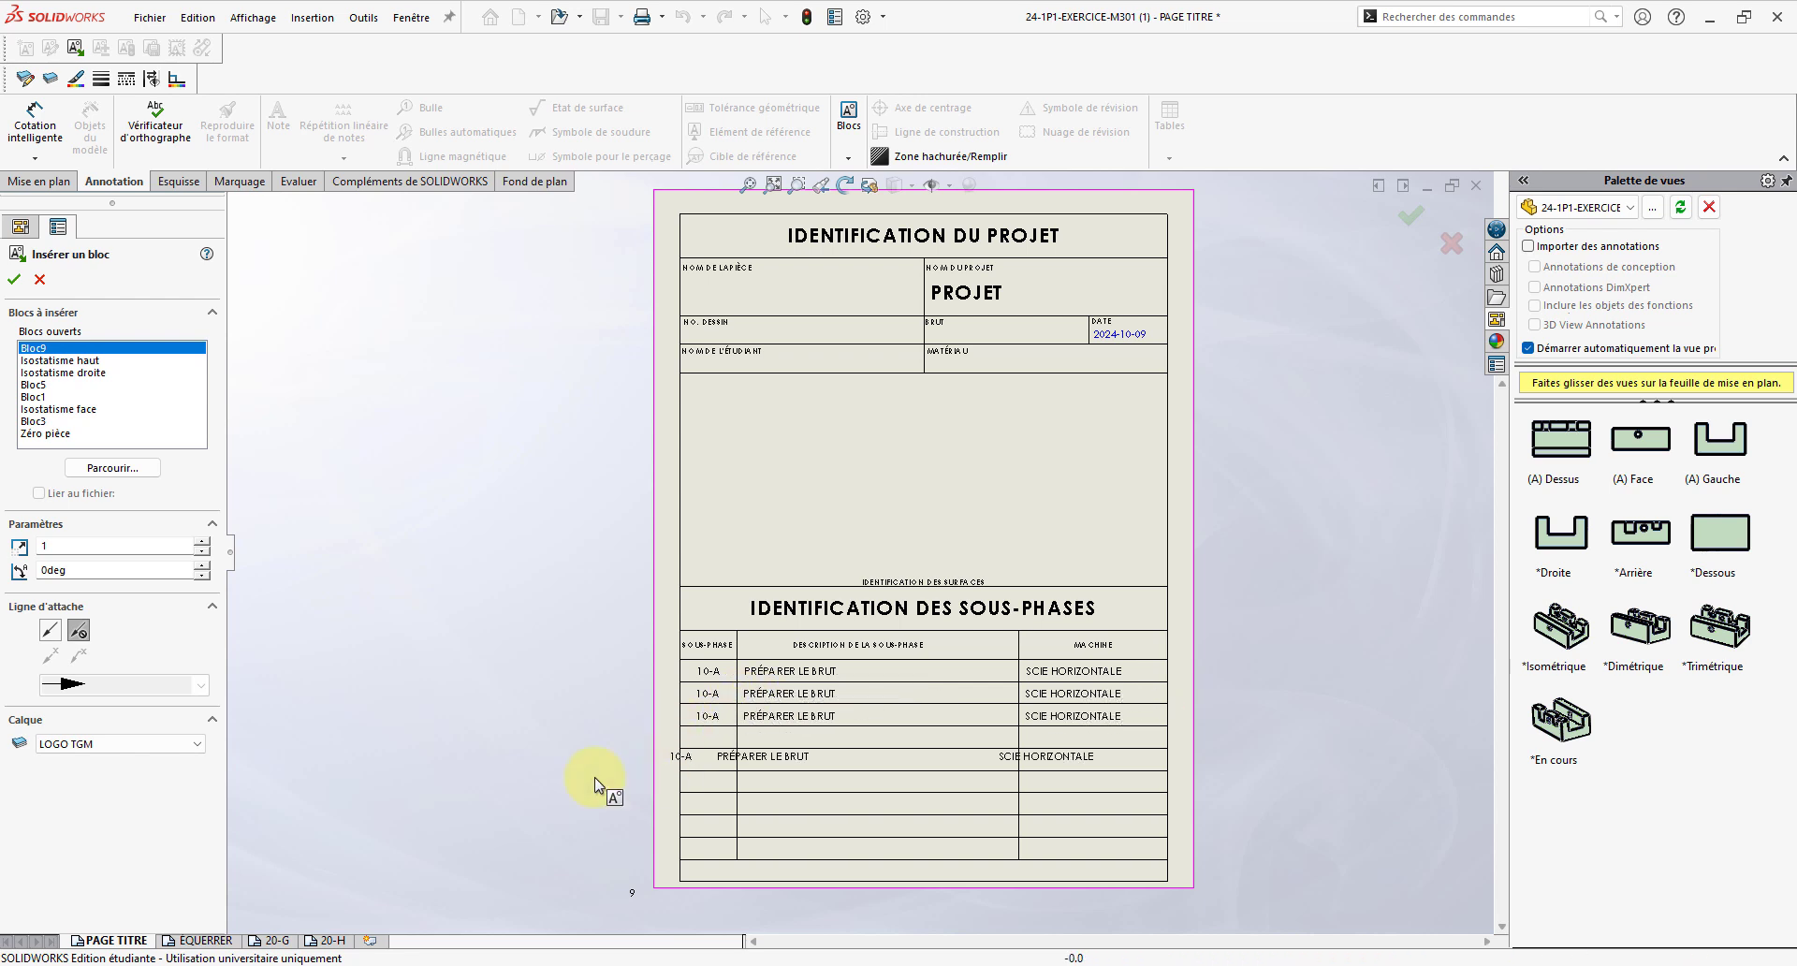
{"action": "left_click", "coordinate": [14, 278]}
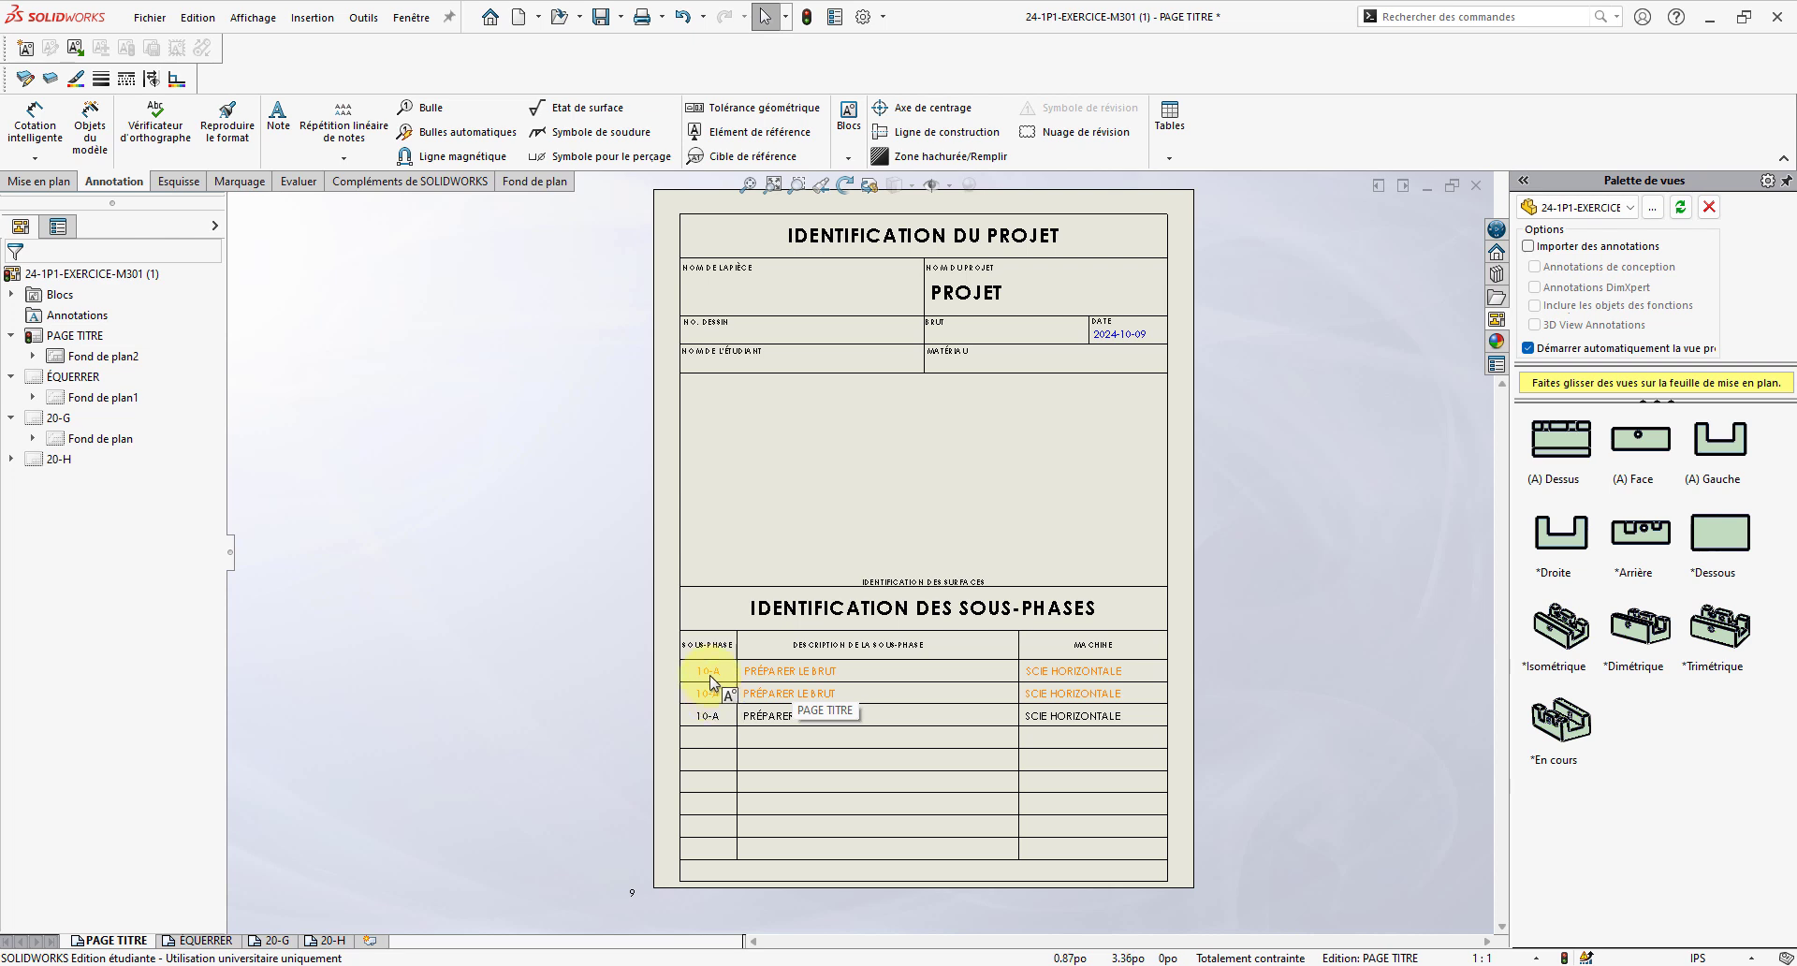
{"action": "left_click", "coordinate": [704, 709], "text": "ctrl"}
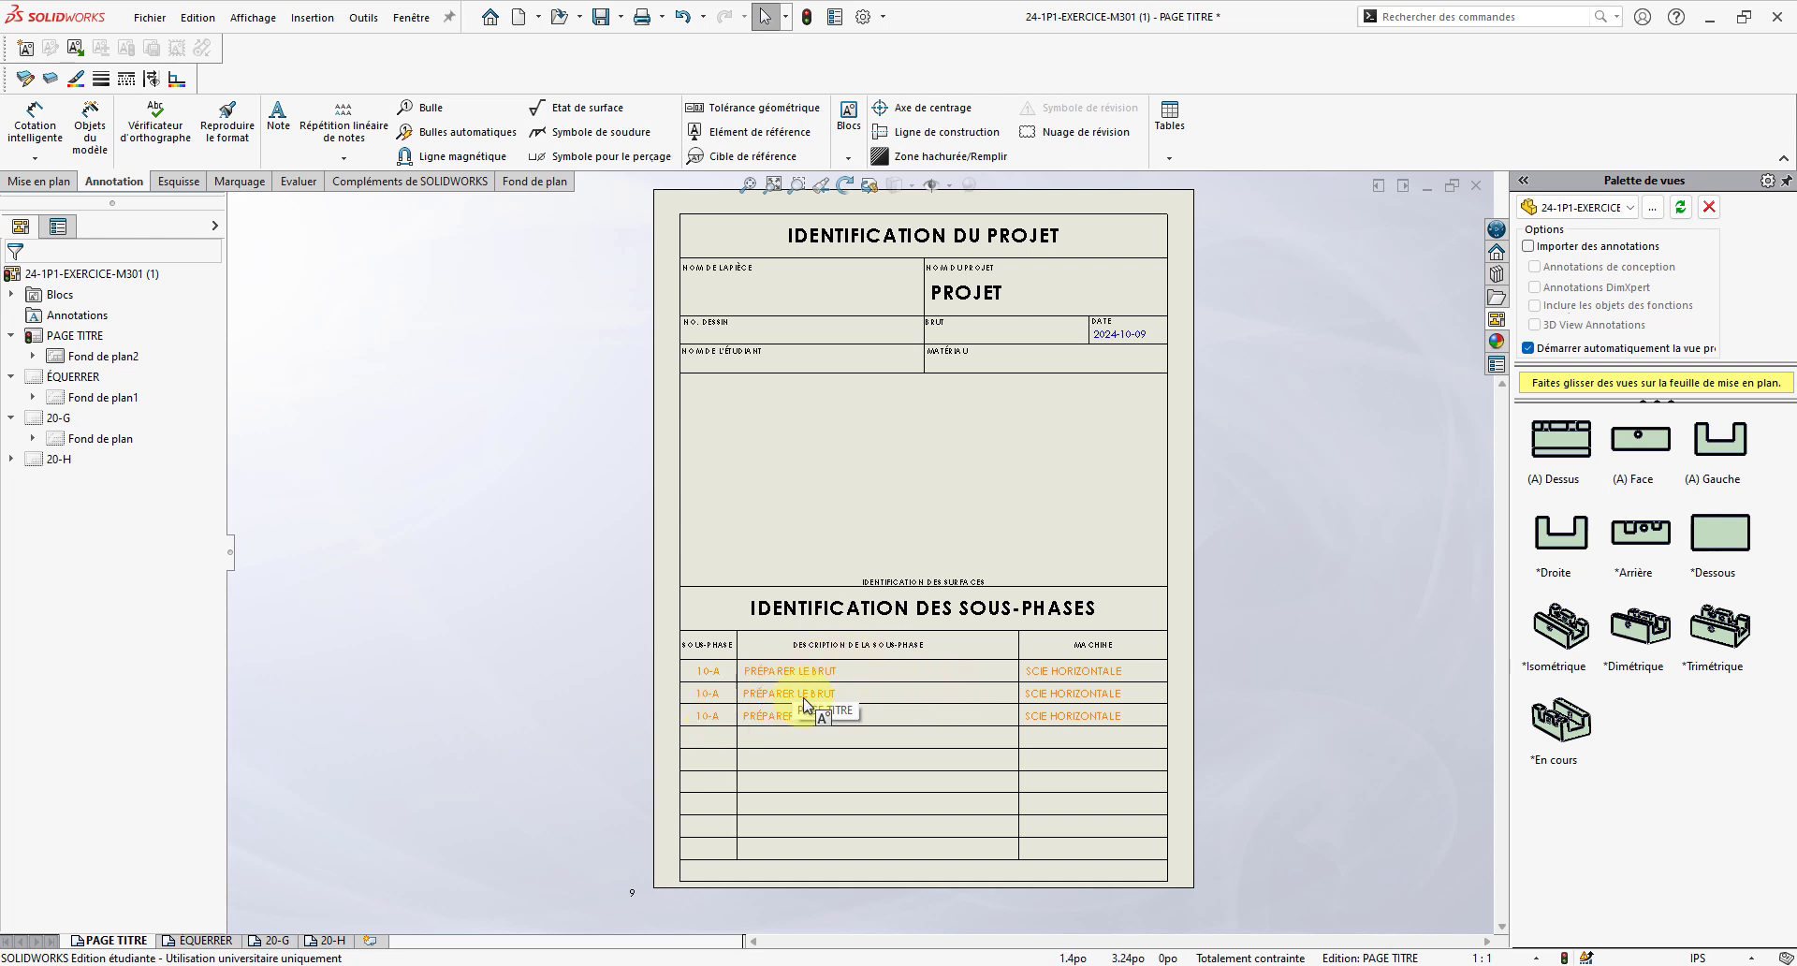
{"action": "left_click", "coordinate": [767, 697]}
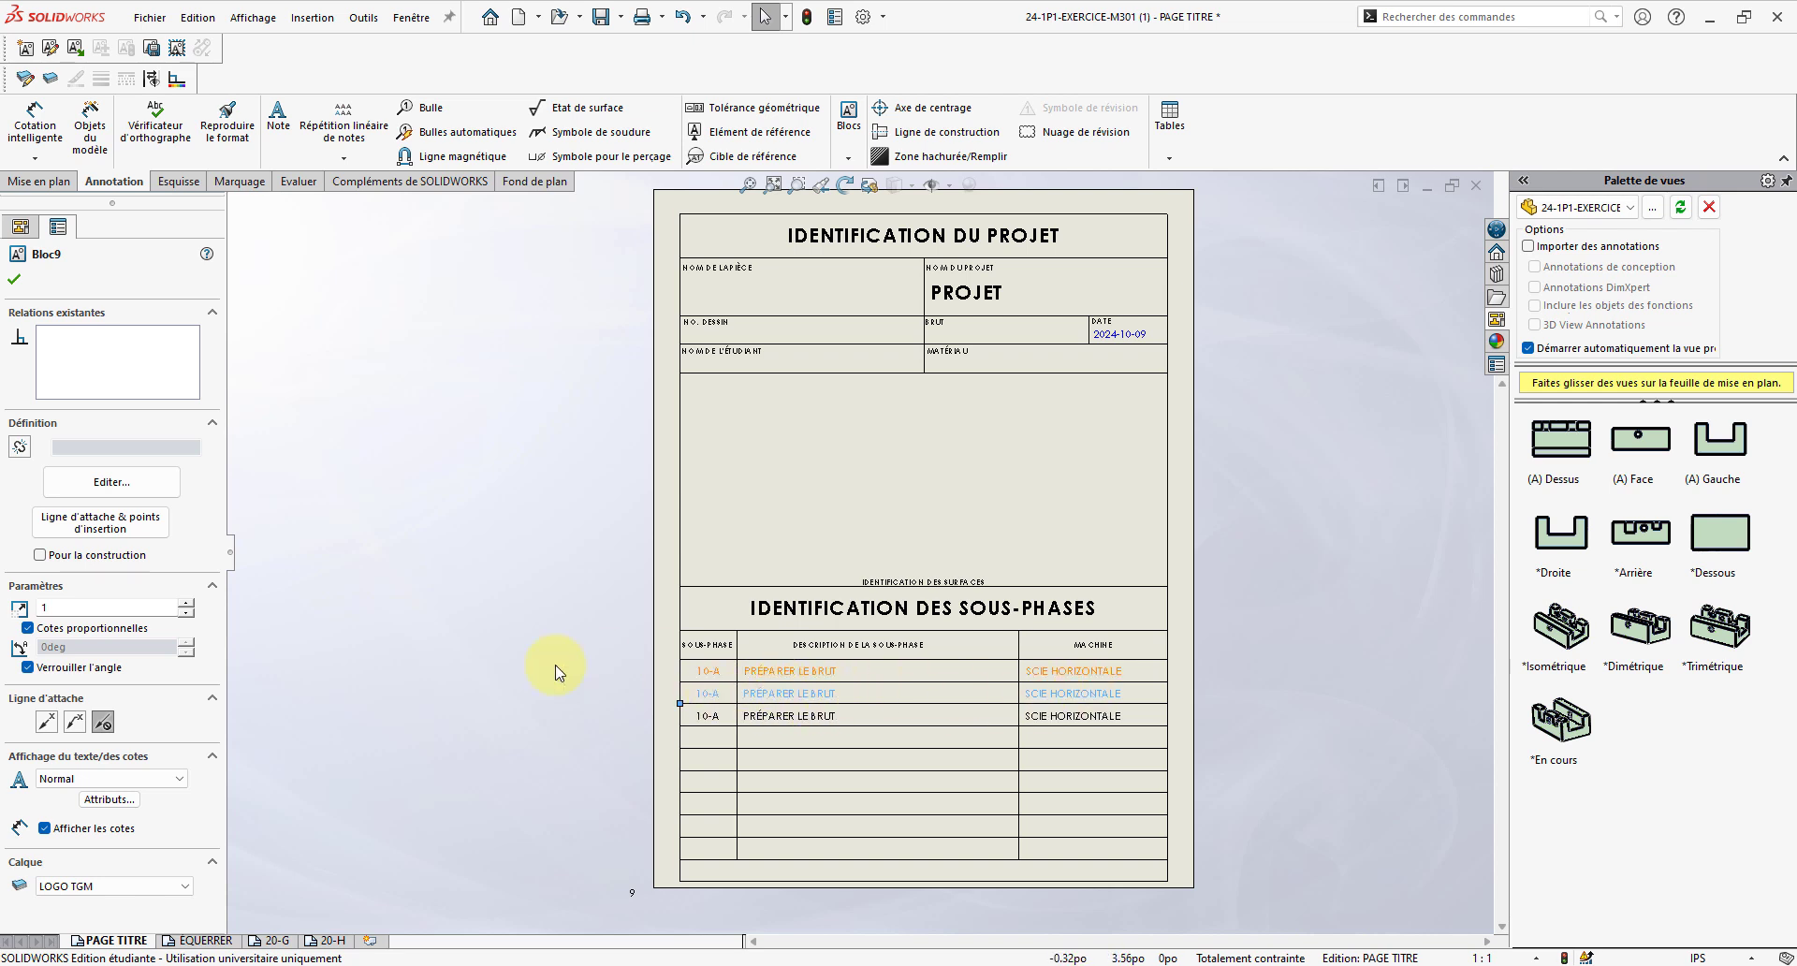
- Edit the second row block's attributes to 20-A À F, ÉQUERRER FACE 1 À 6, FRAISEUSE
{"action": "left_click", "coordinate": [108, 799]}
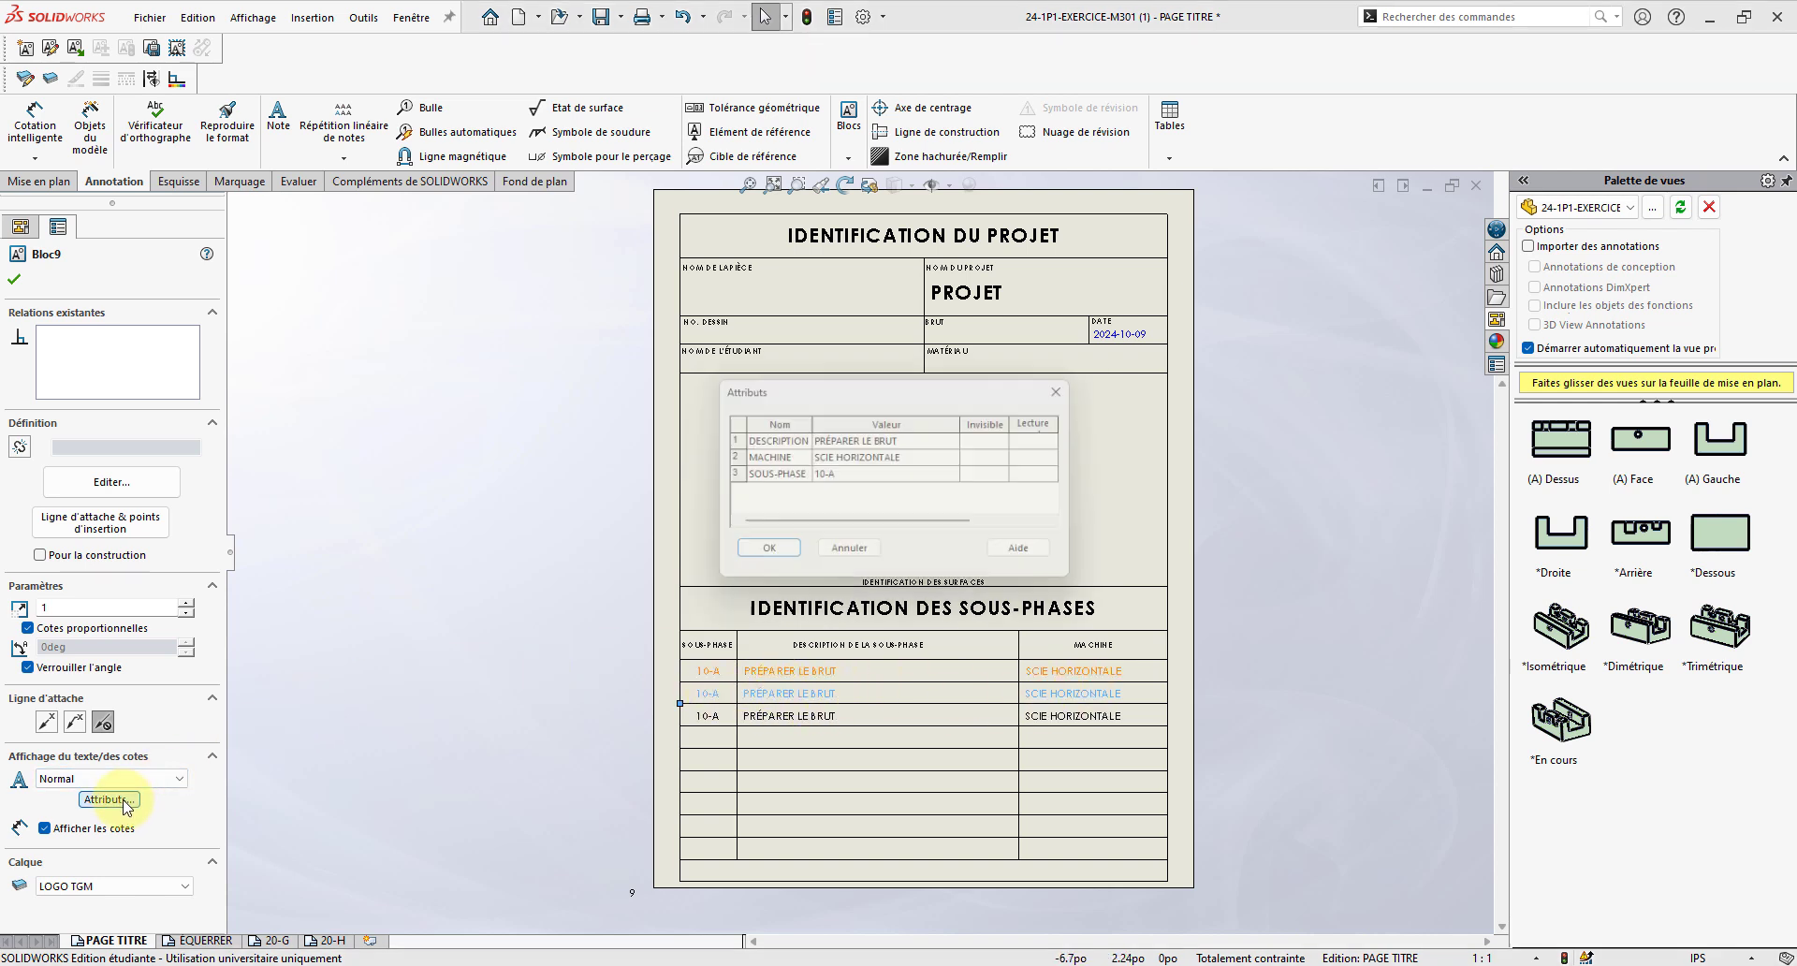
{"action": "double_click", "coordinate": [850, 476]}
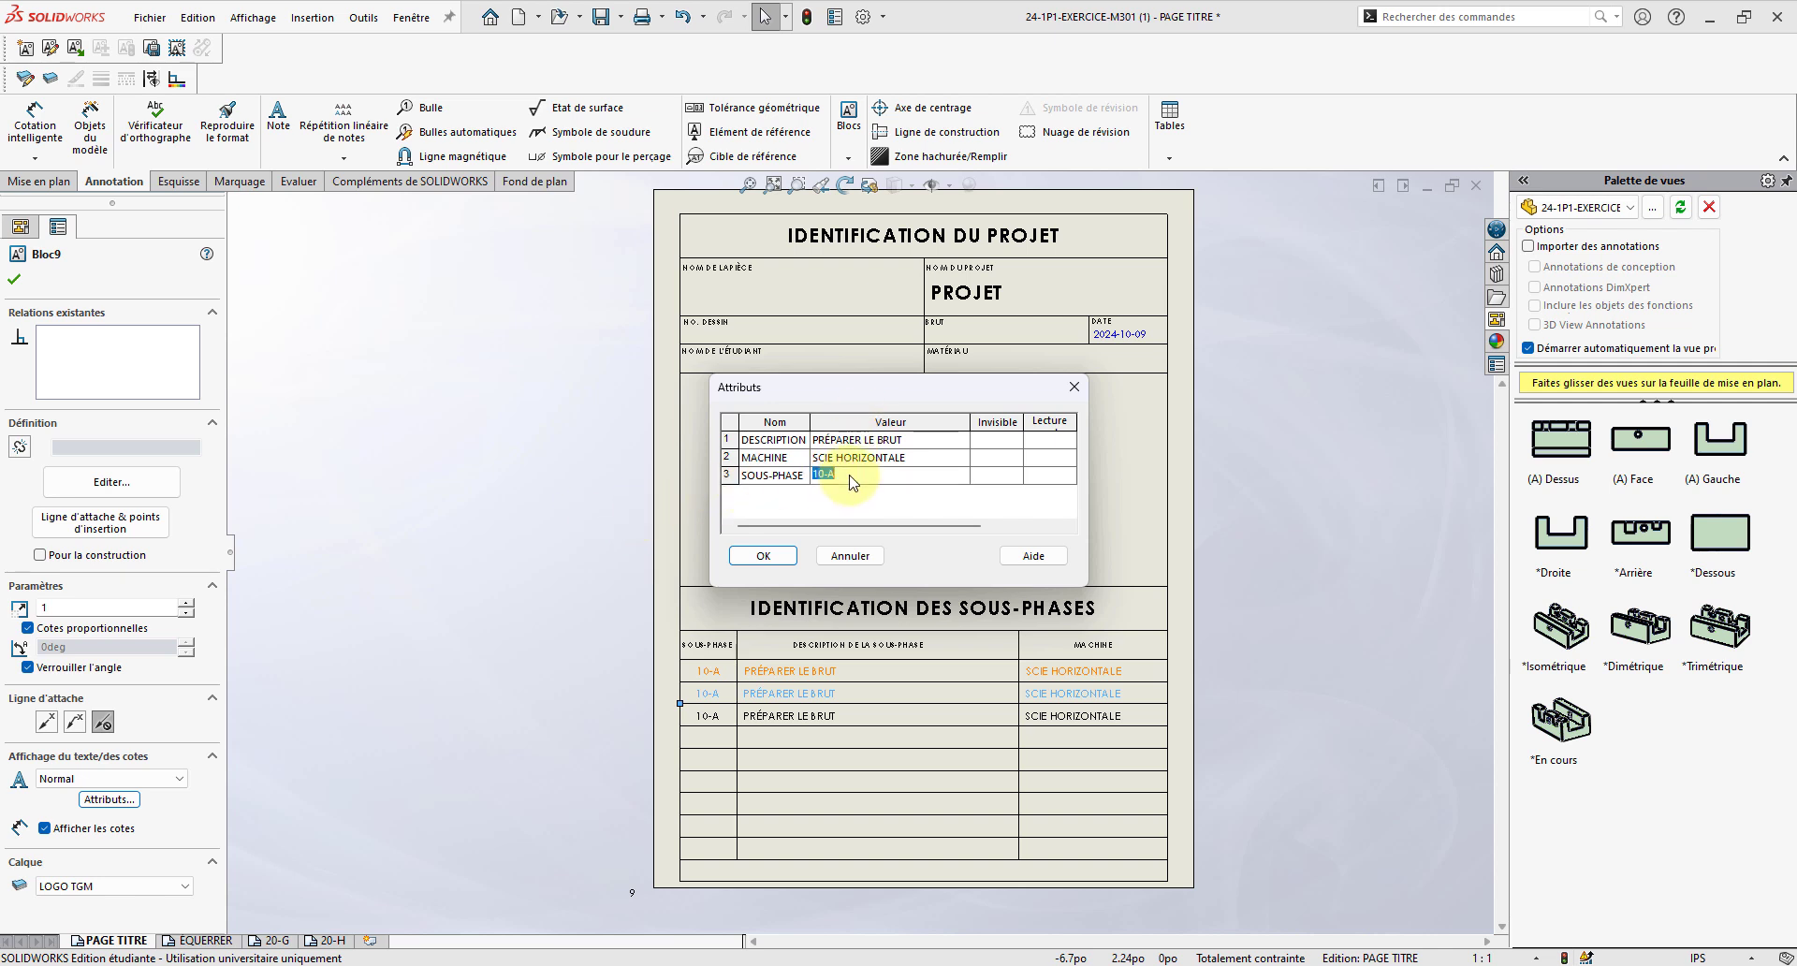
{"action": "type", "text": "20"}
{"action": "double_click", "coordinate": [909, 460]}
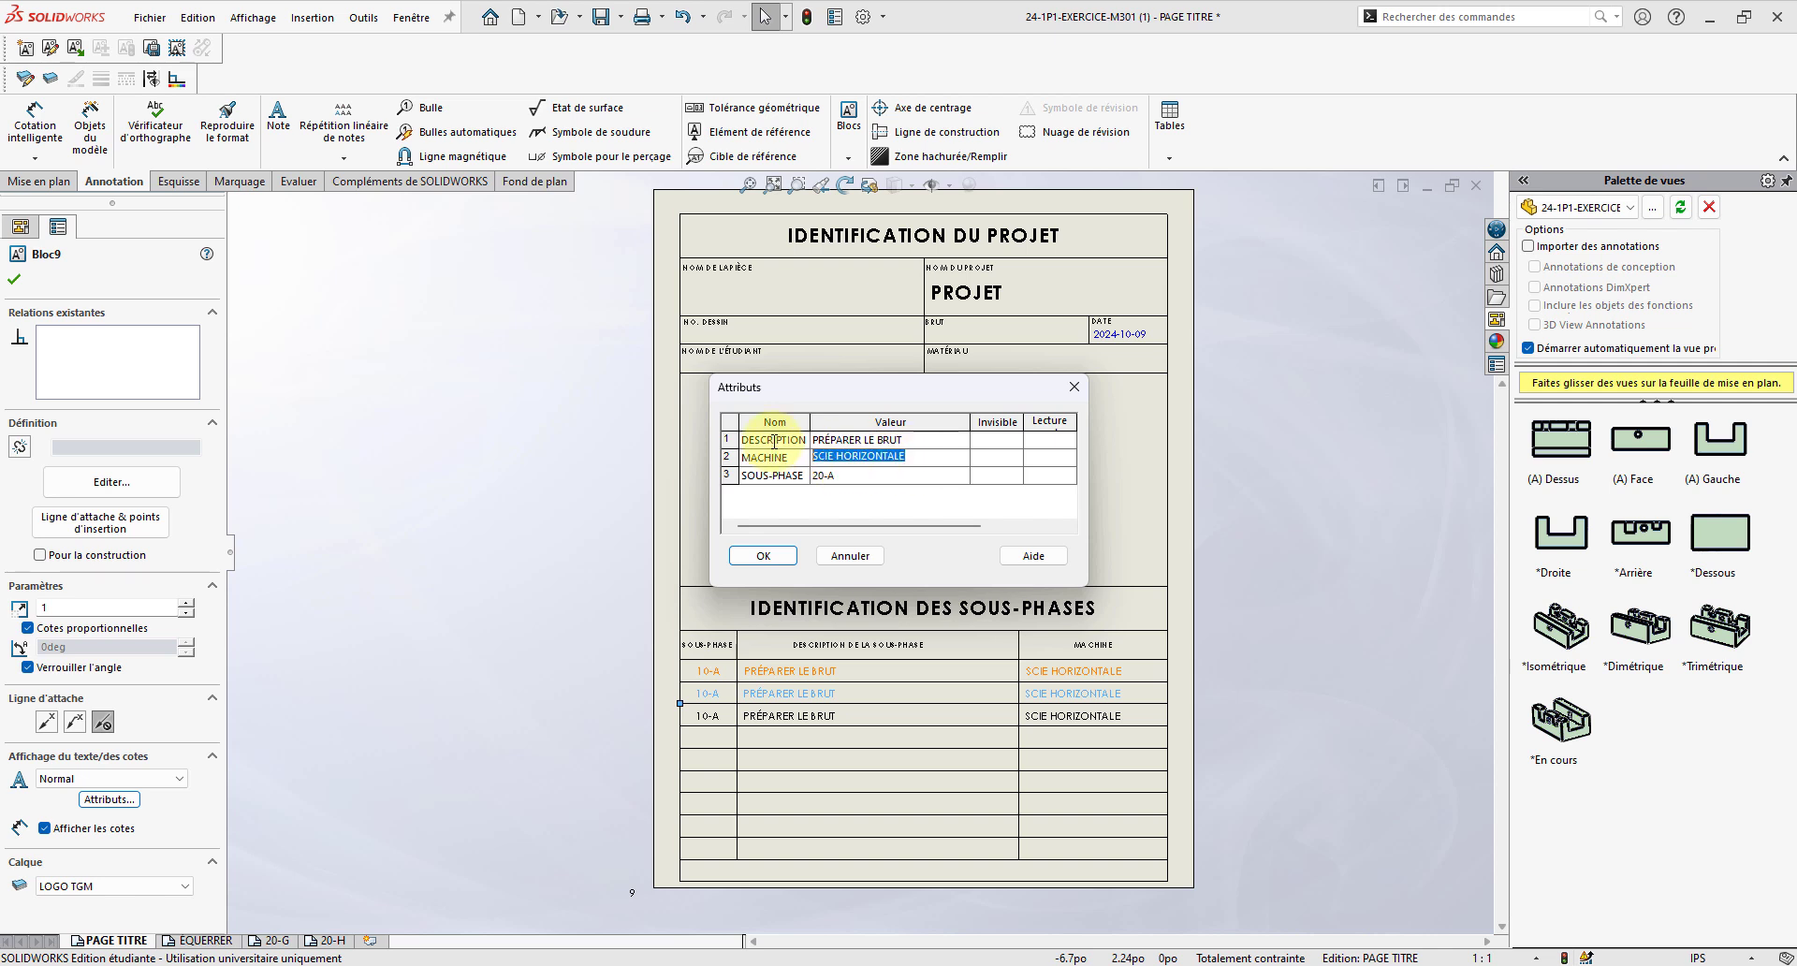
{"action": "type", "text": "Fr"}
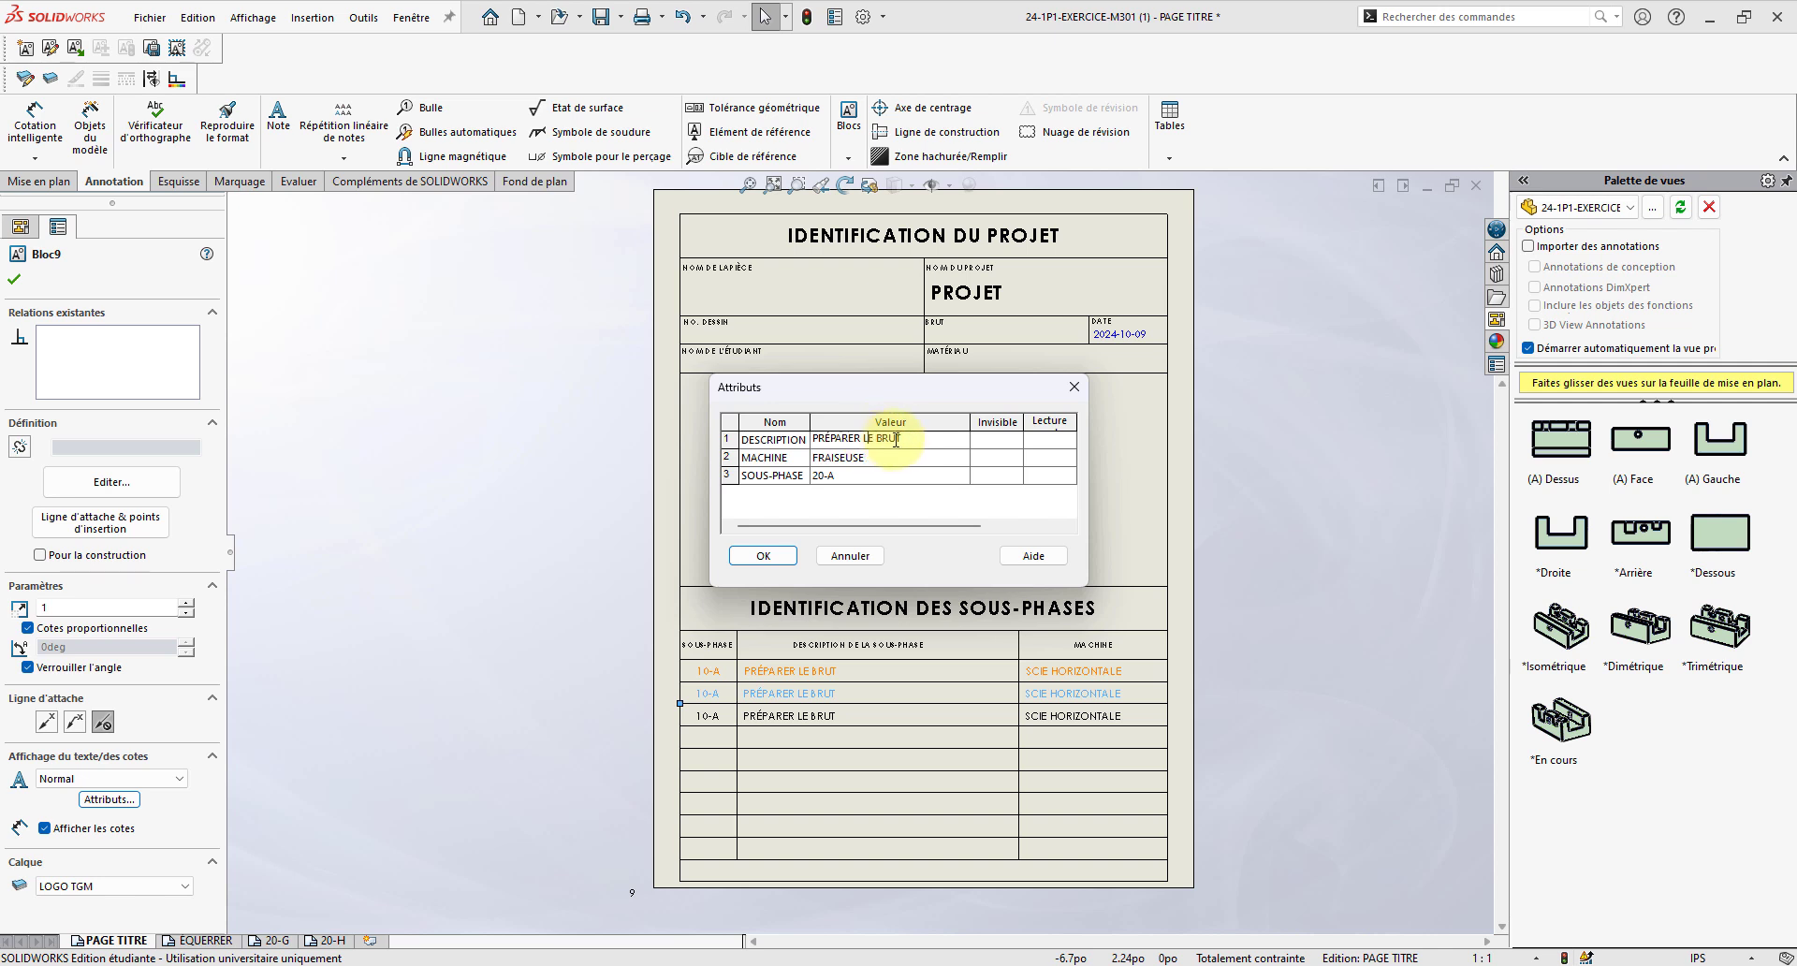
{"action": "double_click", "coordinate": [822, 439]}
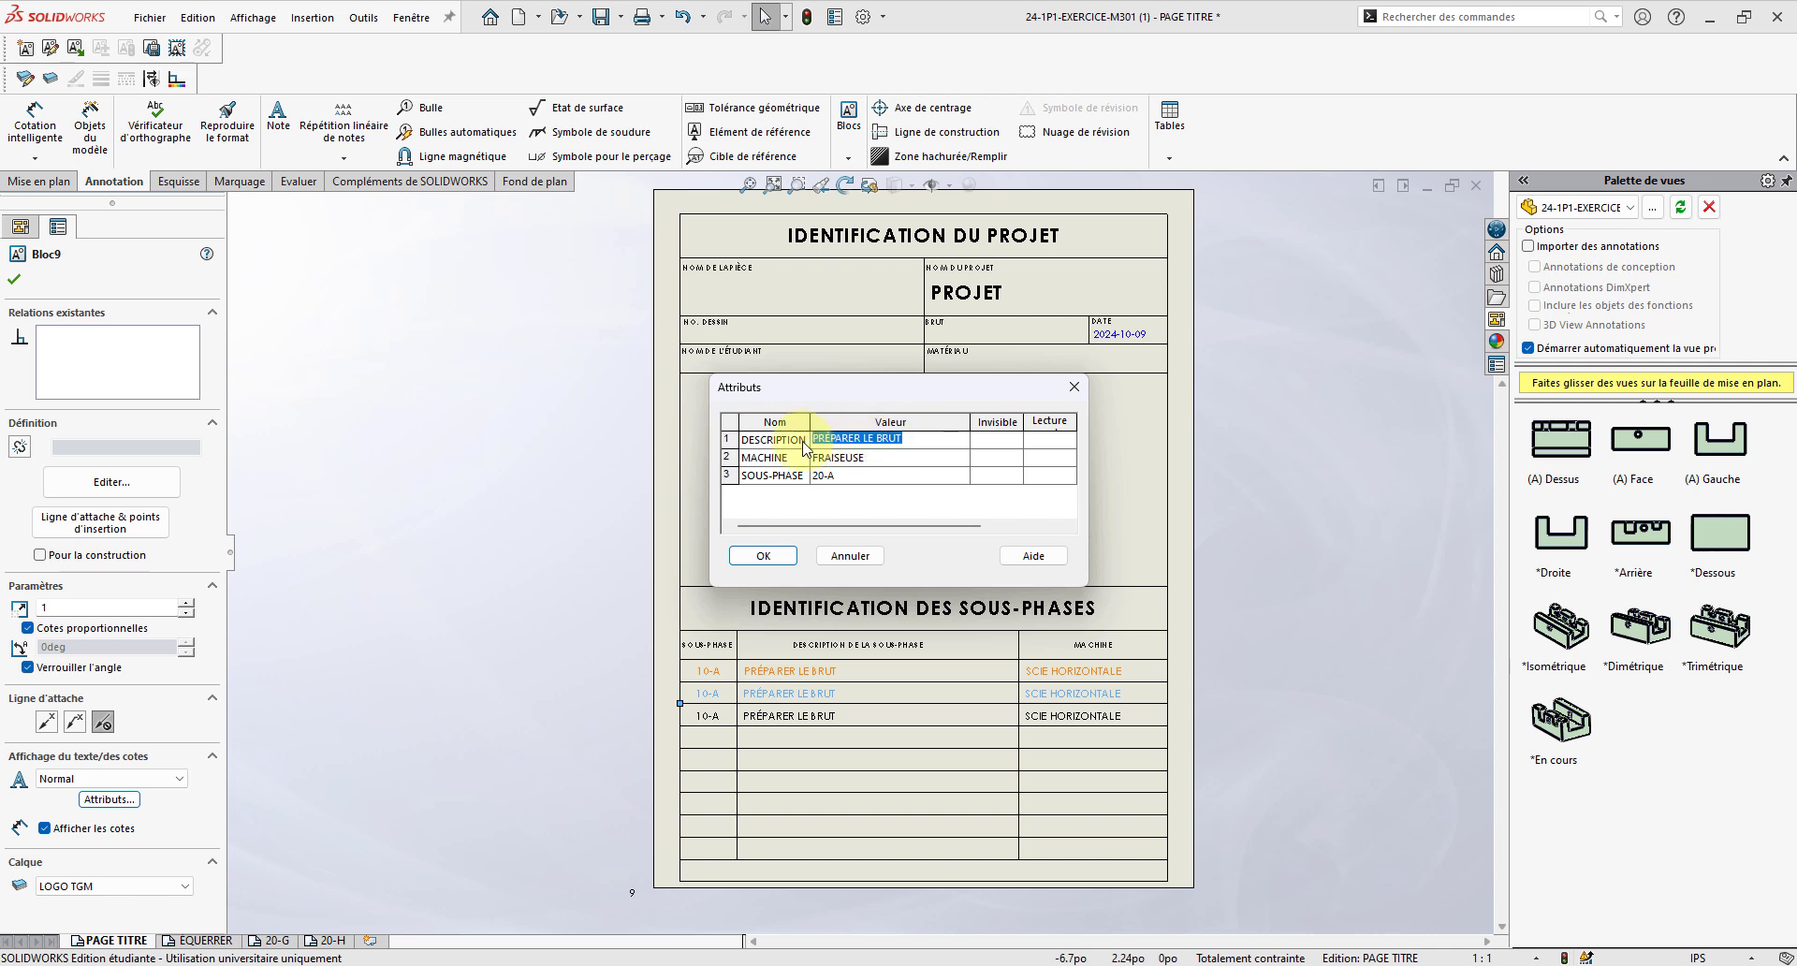
{"action": "key", "text": "BackSpace"}
{"action": "type", "text": "RRER "}
{"action": "type", "text": "FACE "}
{"action": "type", "text": "1 À 6"}
{"action": "left_click", "coordinate": [853, 474]}
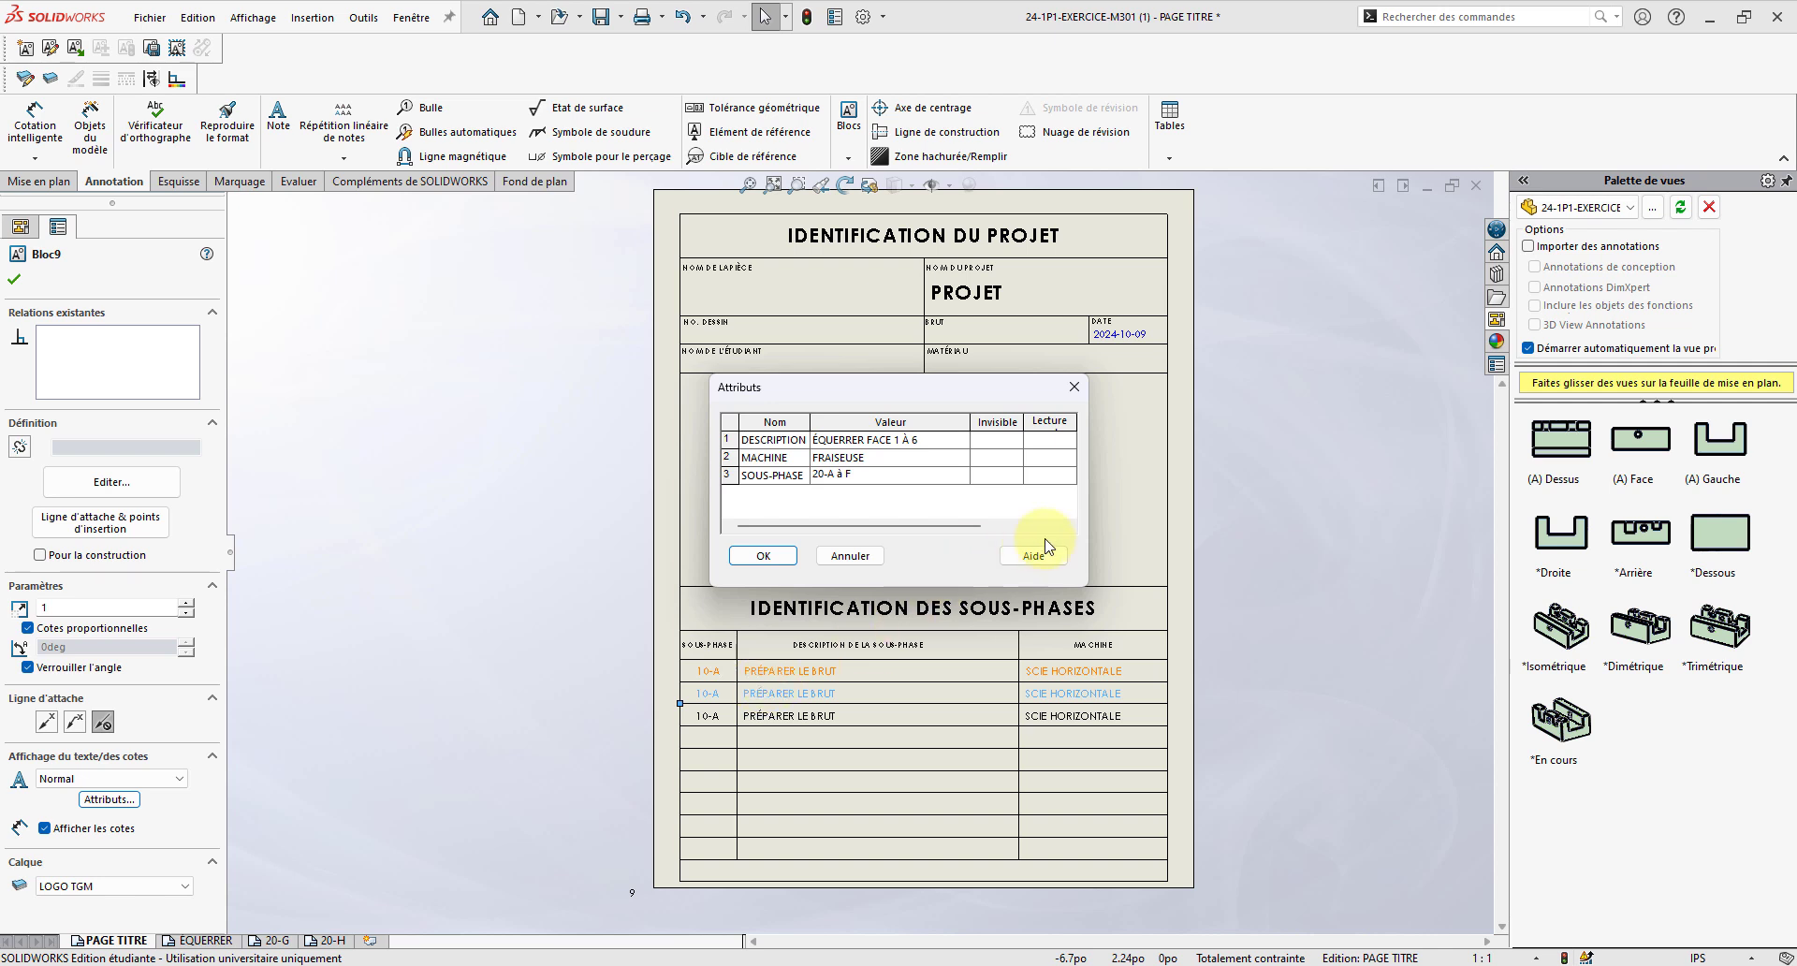
{"action": "left_click", "coordinate": [760, 557]}
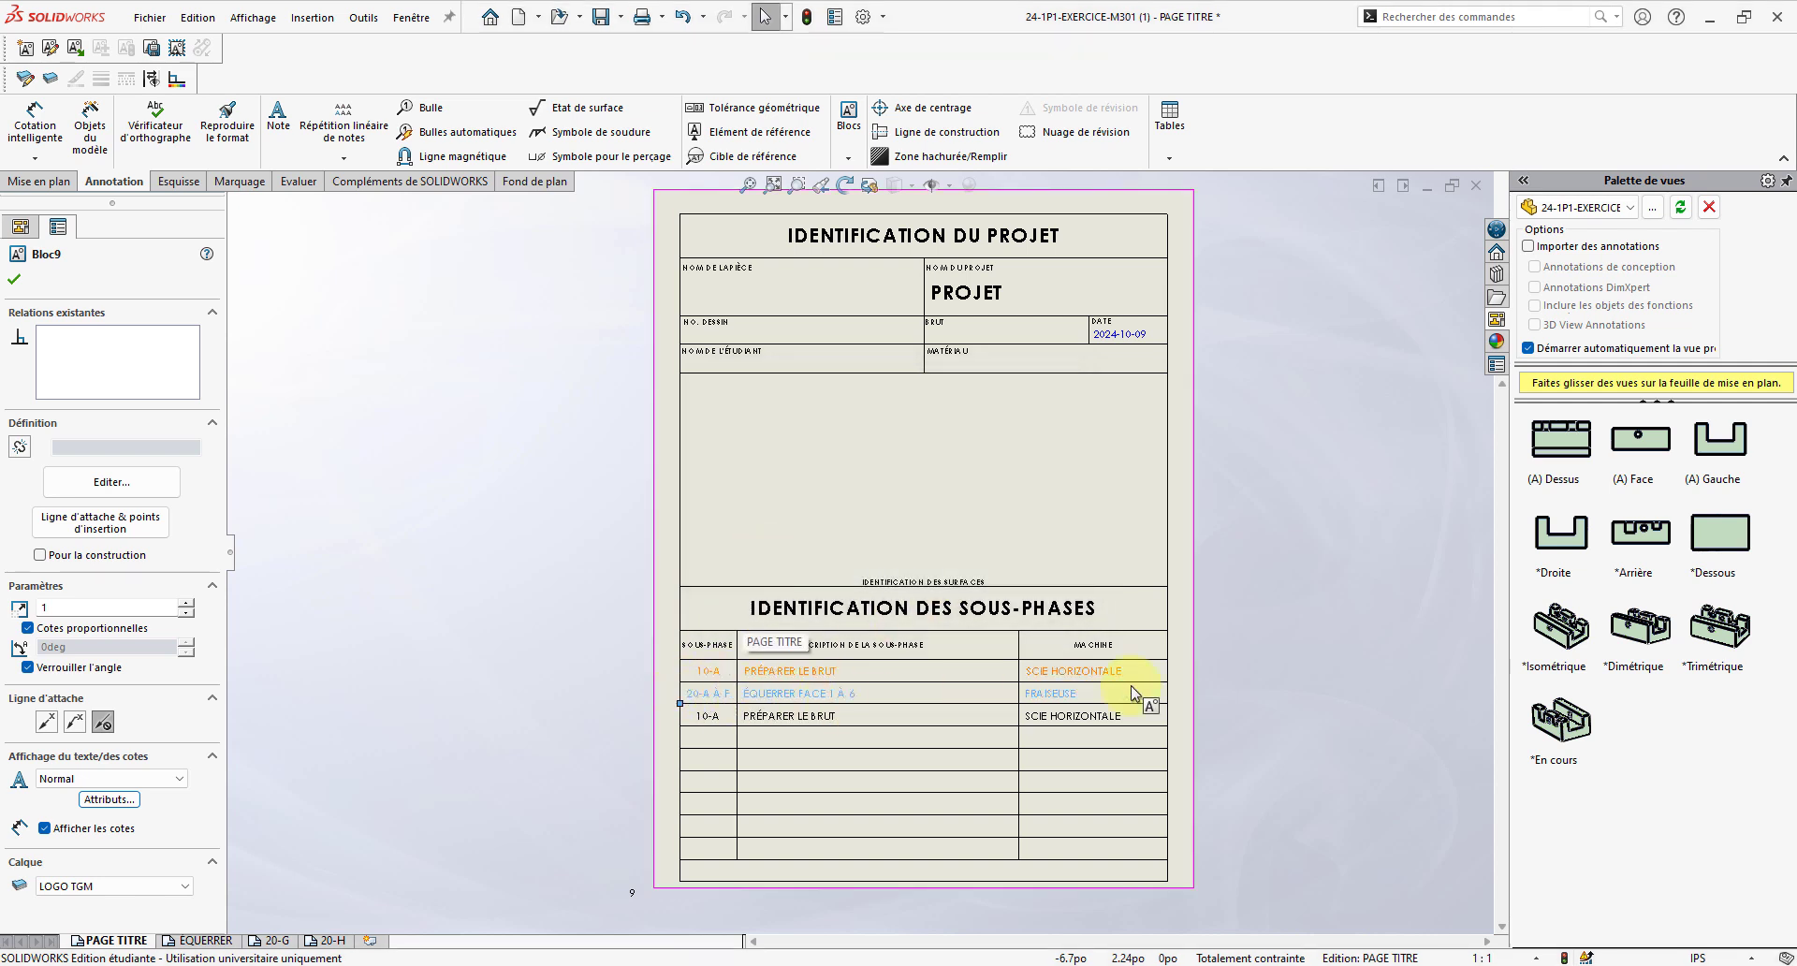
{"action": "left_click", "coordinate": [715, 719]}
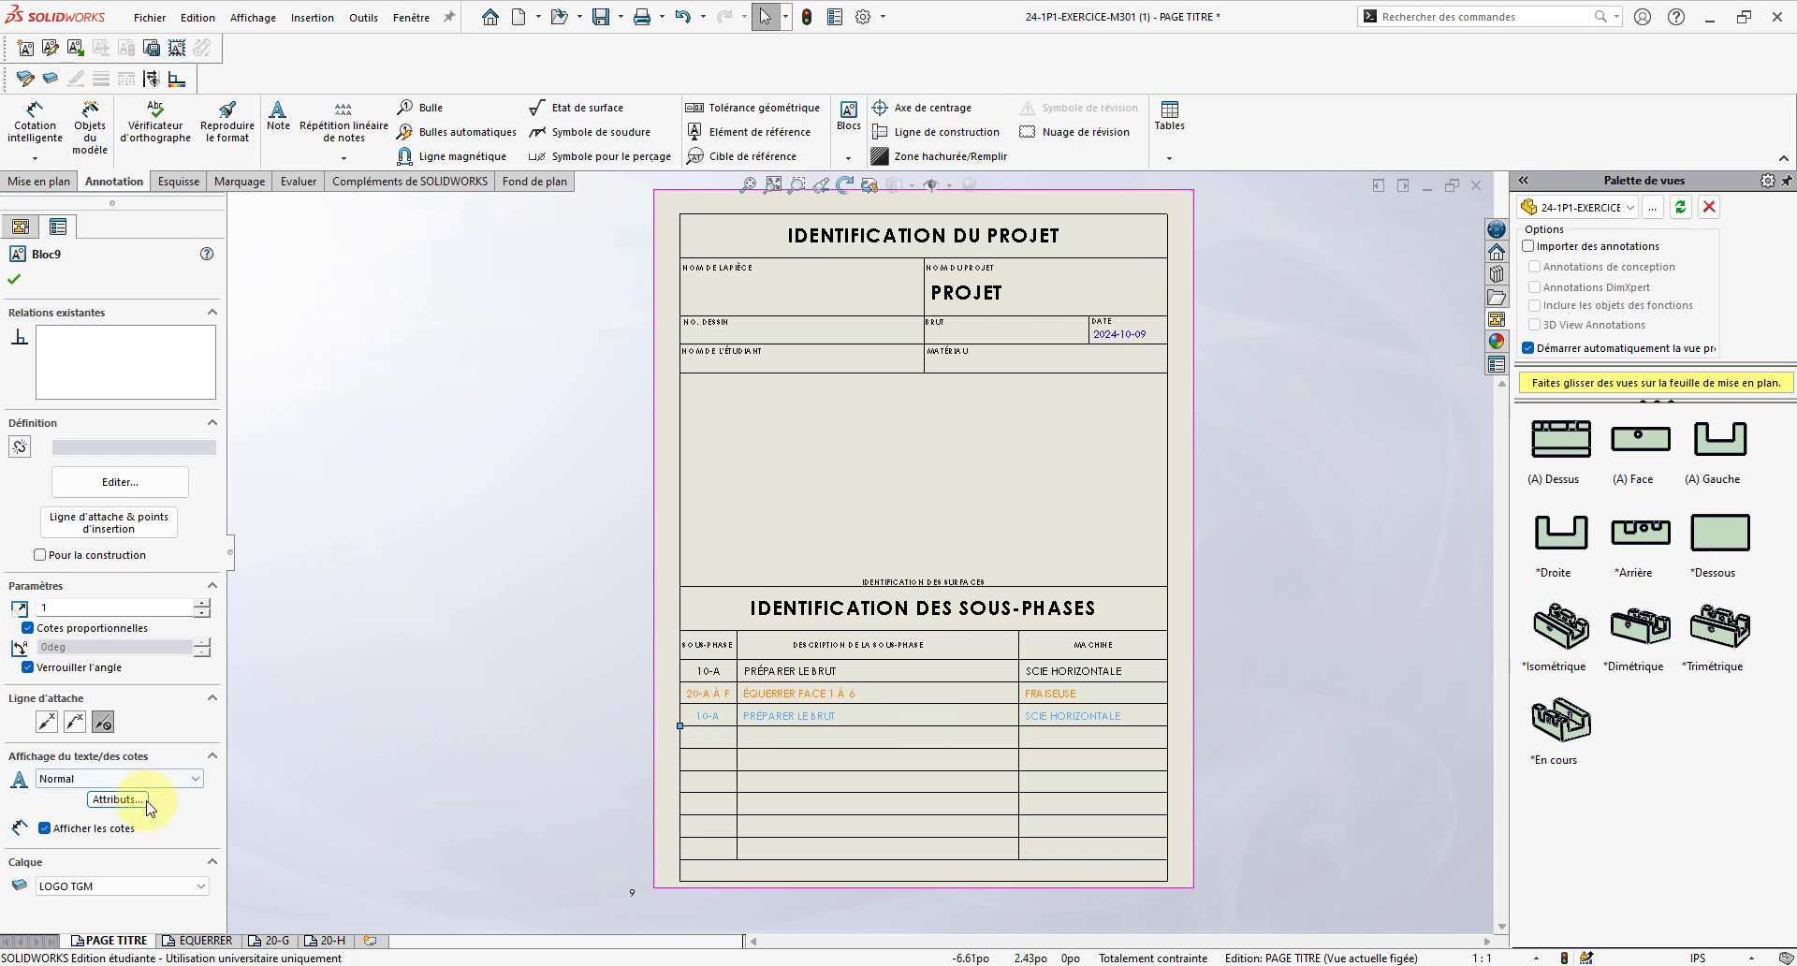
- Retype the third row's sub-phase text as 20-G
{"action": "double_click", "coordinate": [711, 718]}
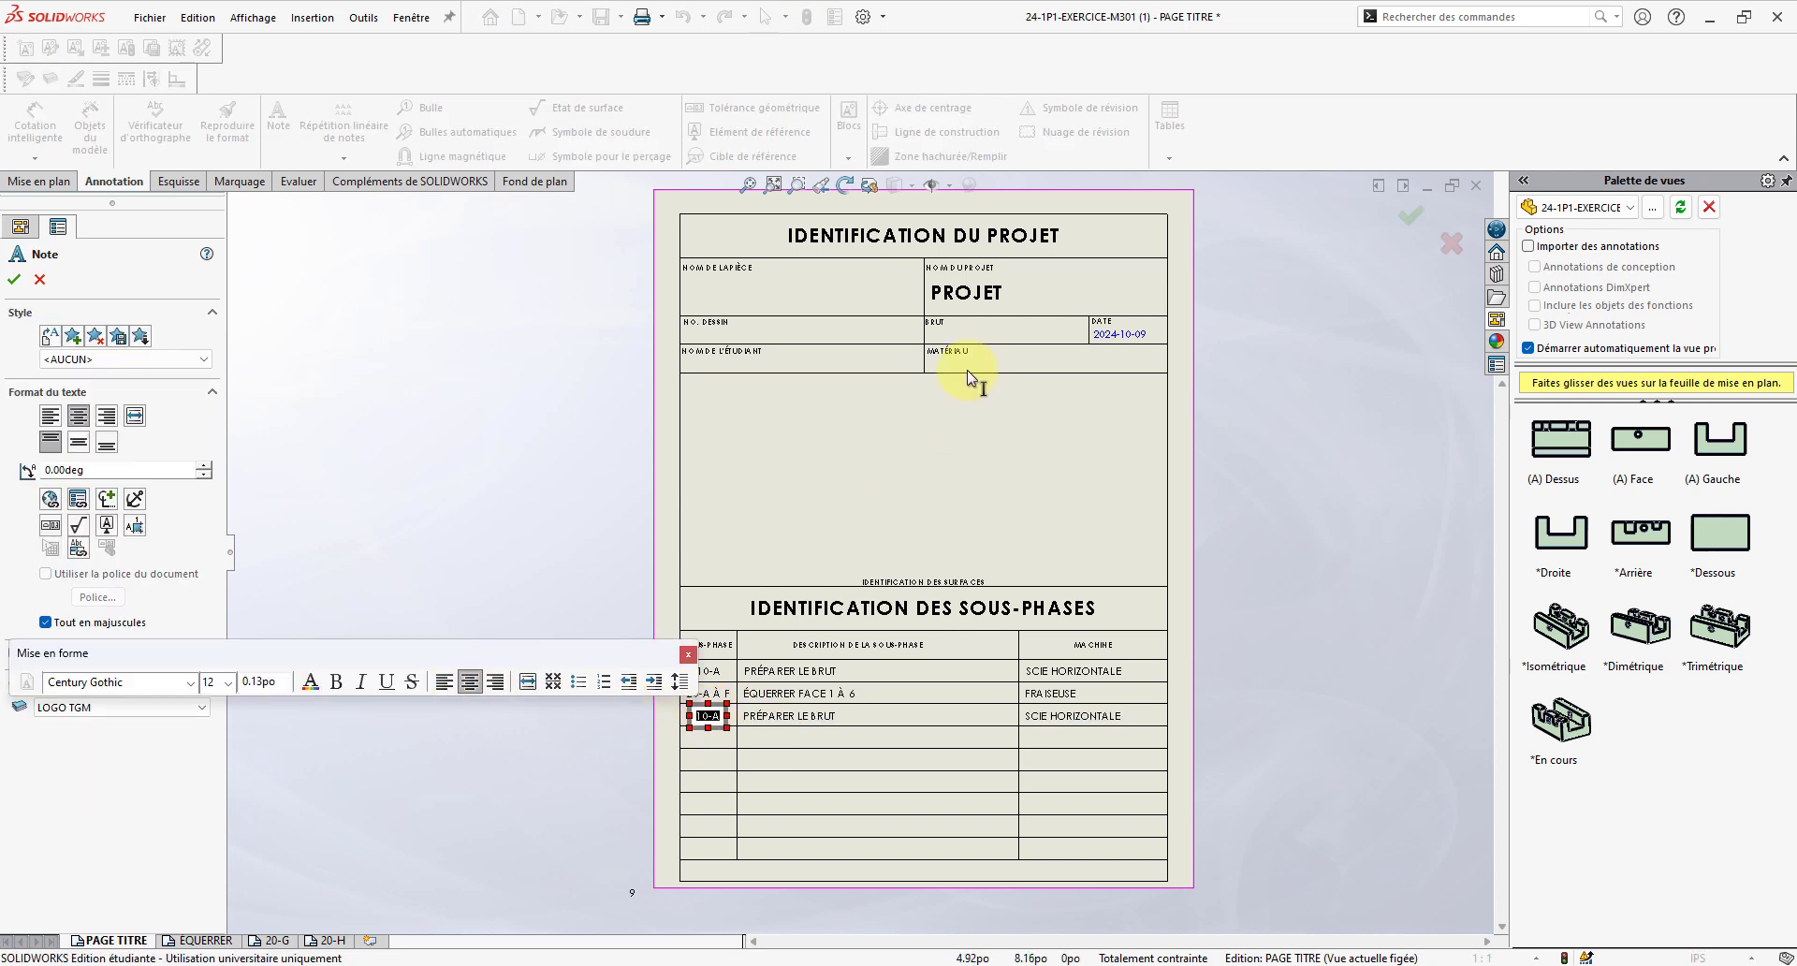
{"action": "type", "text": "20-G"}
{"action": "key", "text": "Return"}
{"action": "key", "text": "BackSpace"}
{"action": "left_click", "coordinate": [968, 368]}
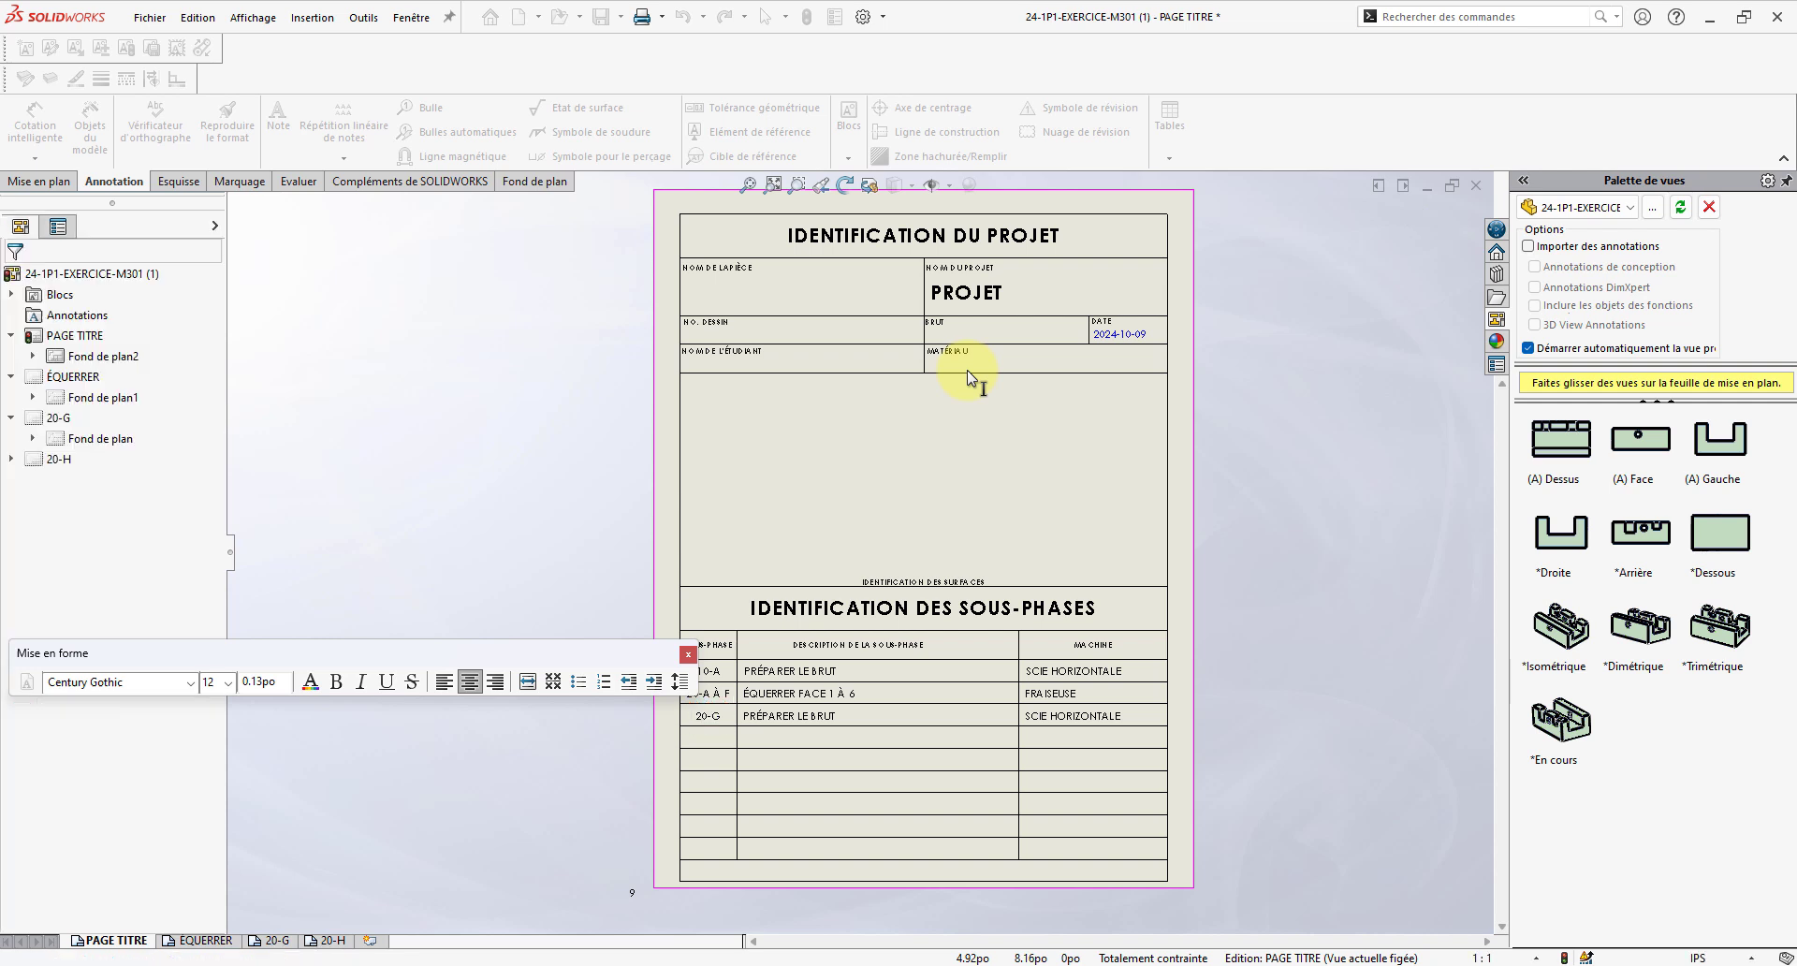
- Change the third row's description to PERCER ET RAINURER and its machine to FRAISEUSE
{"action": "double_click", "coordinate": [804, 716]}
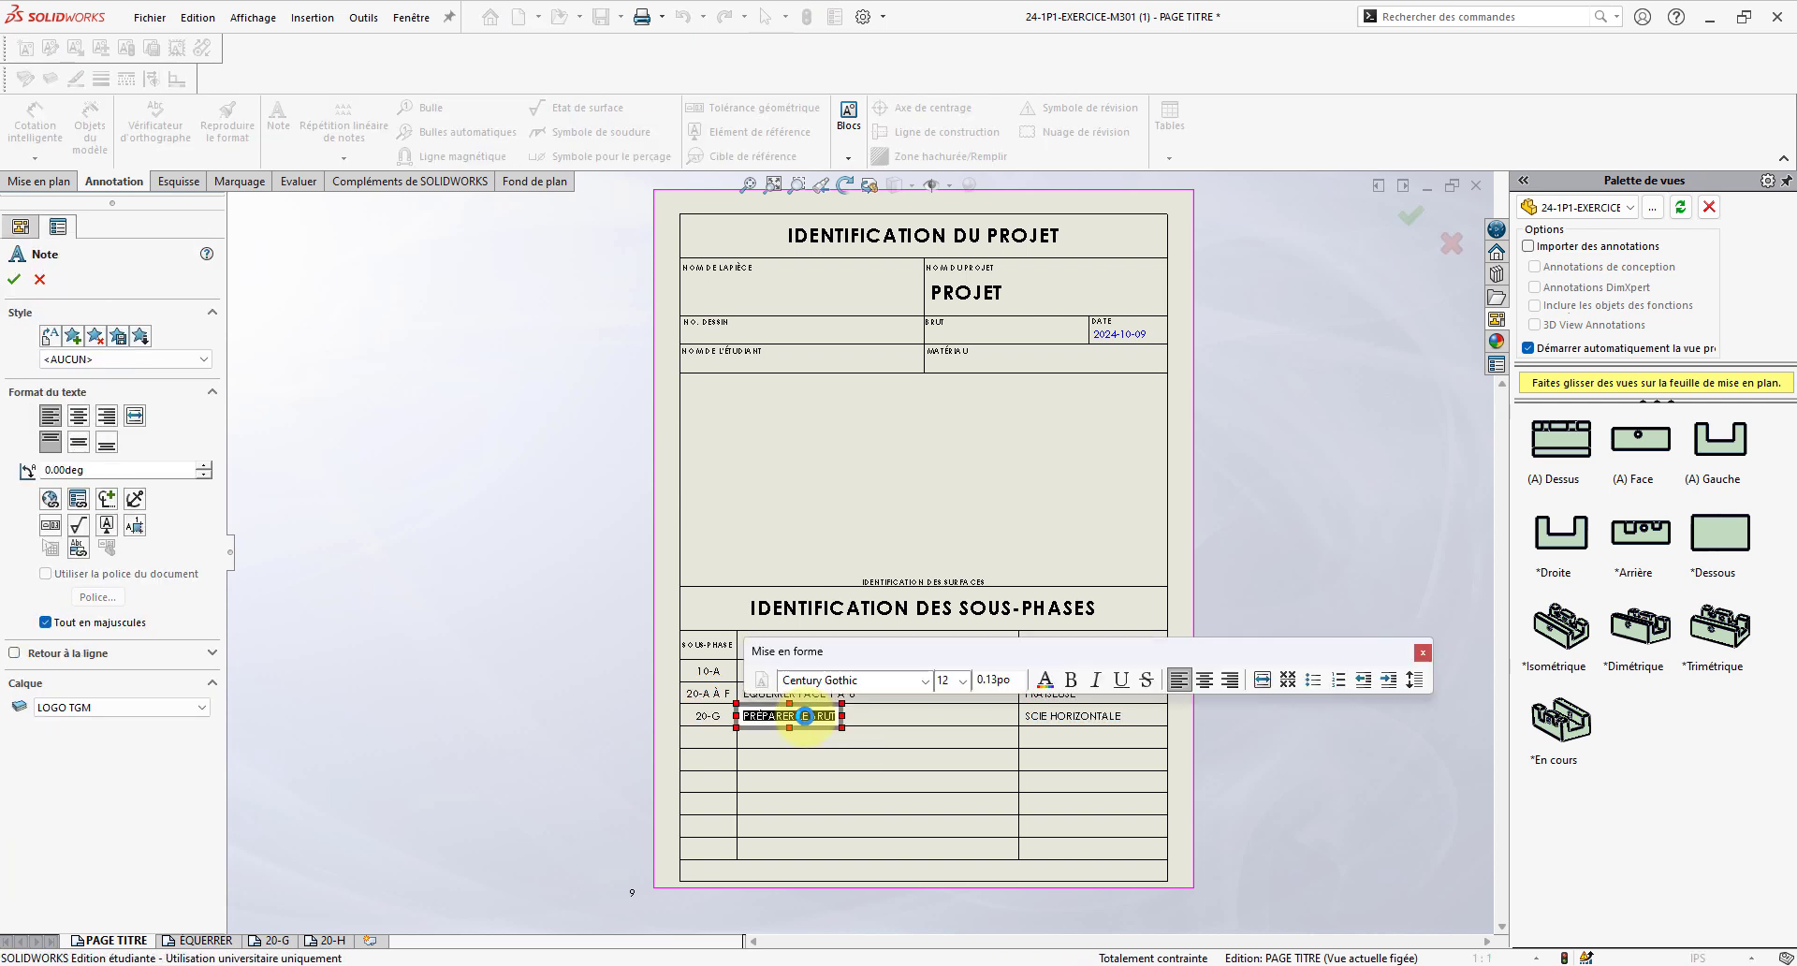
{"action": "type", "text": "PERCER"}
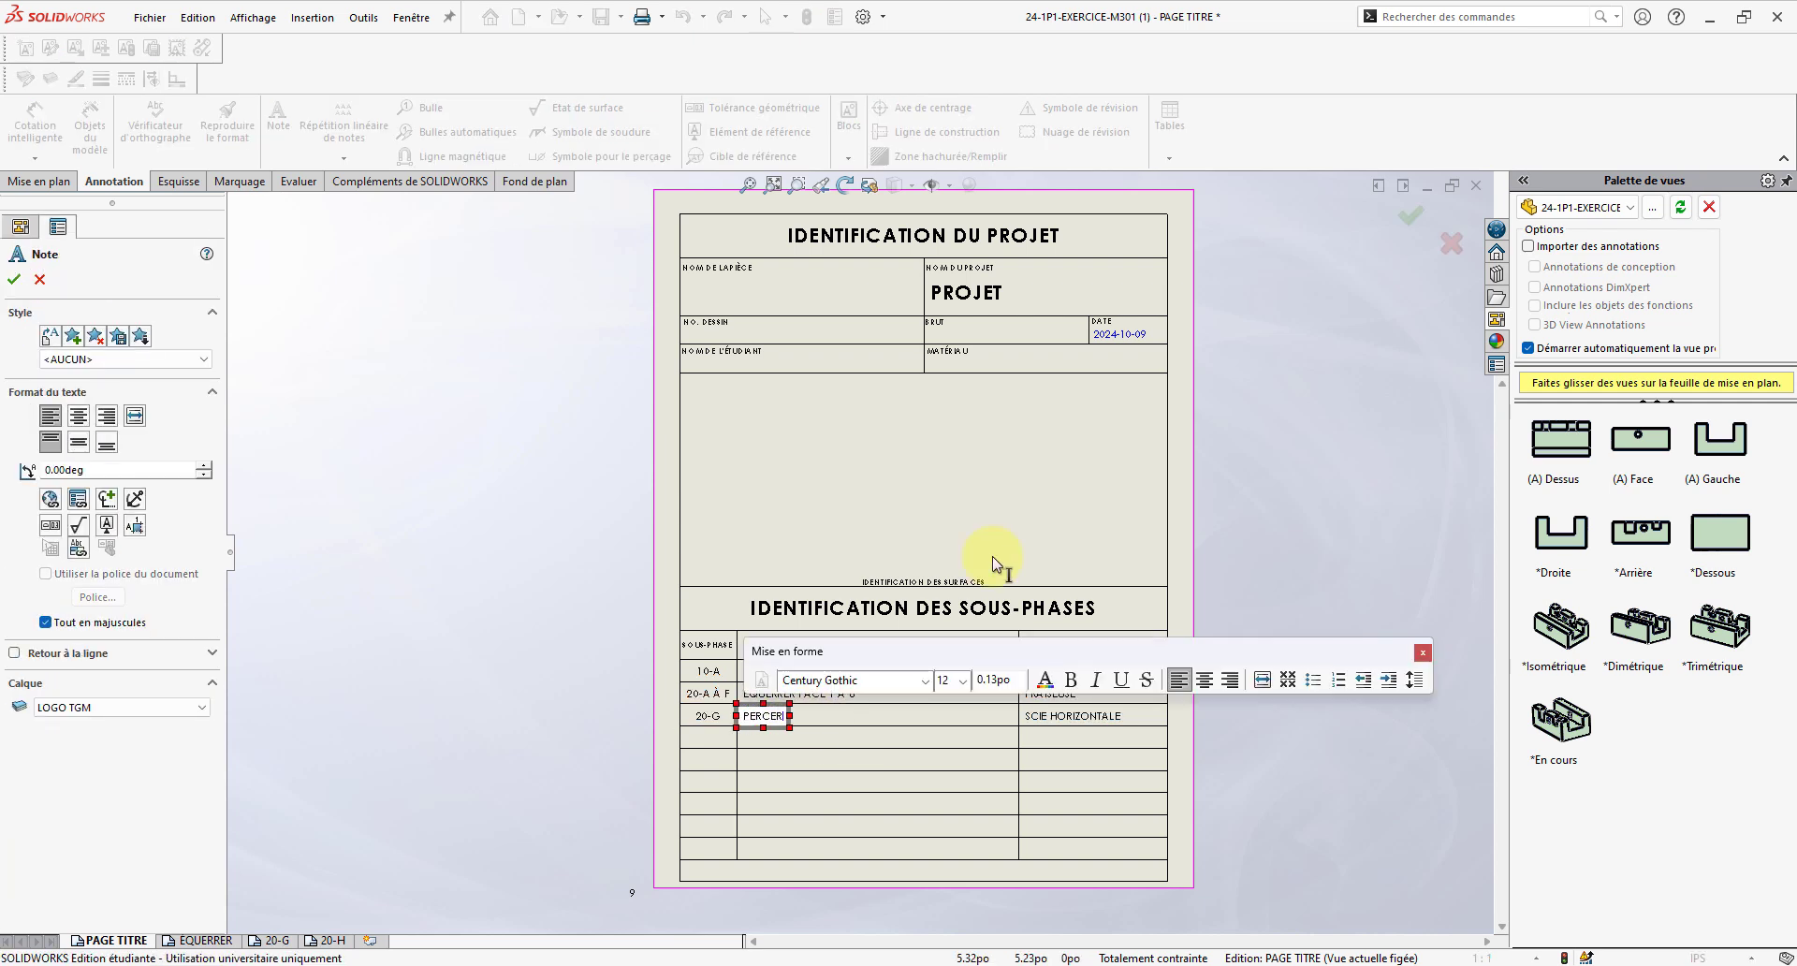
{"action": "type", "text": " ET RA"}
{"action": "type", "text": "INURER"}
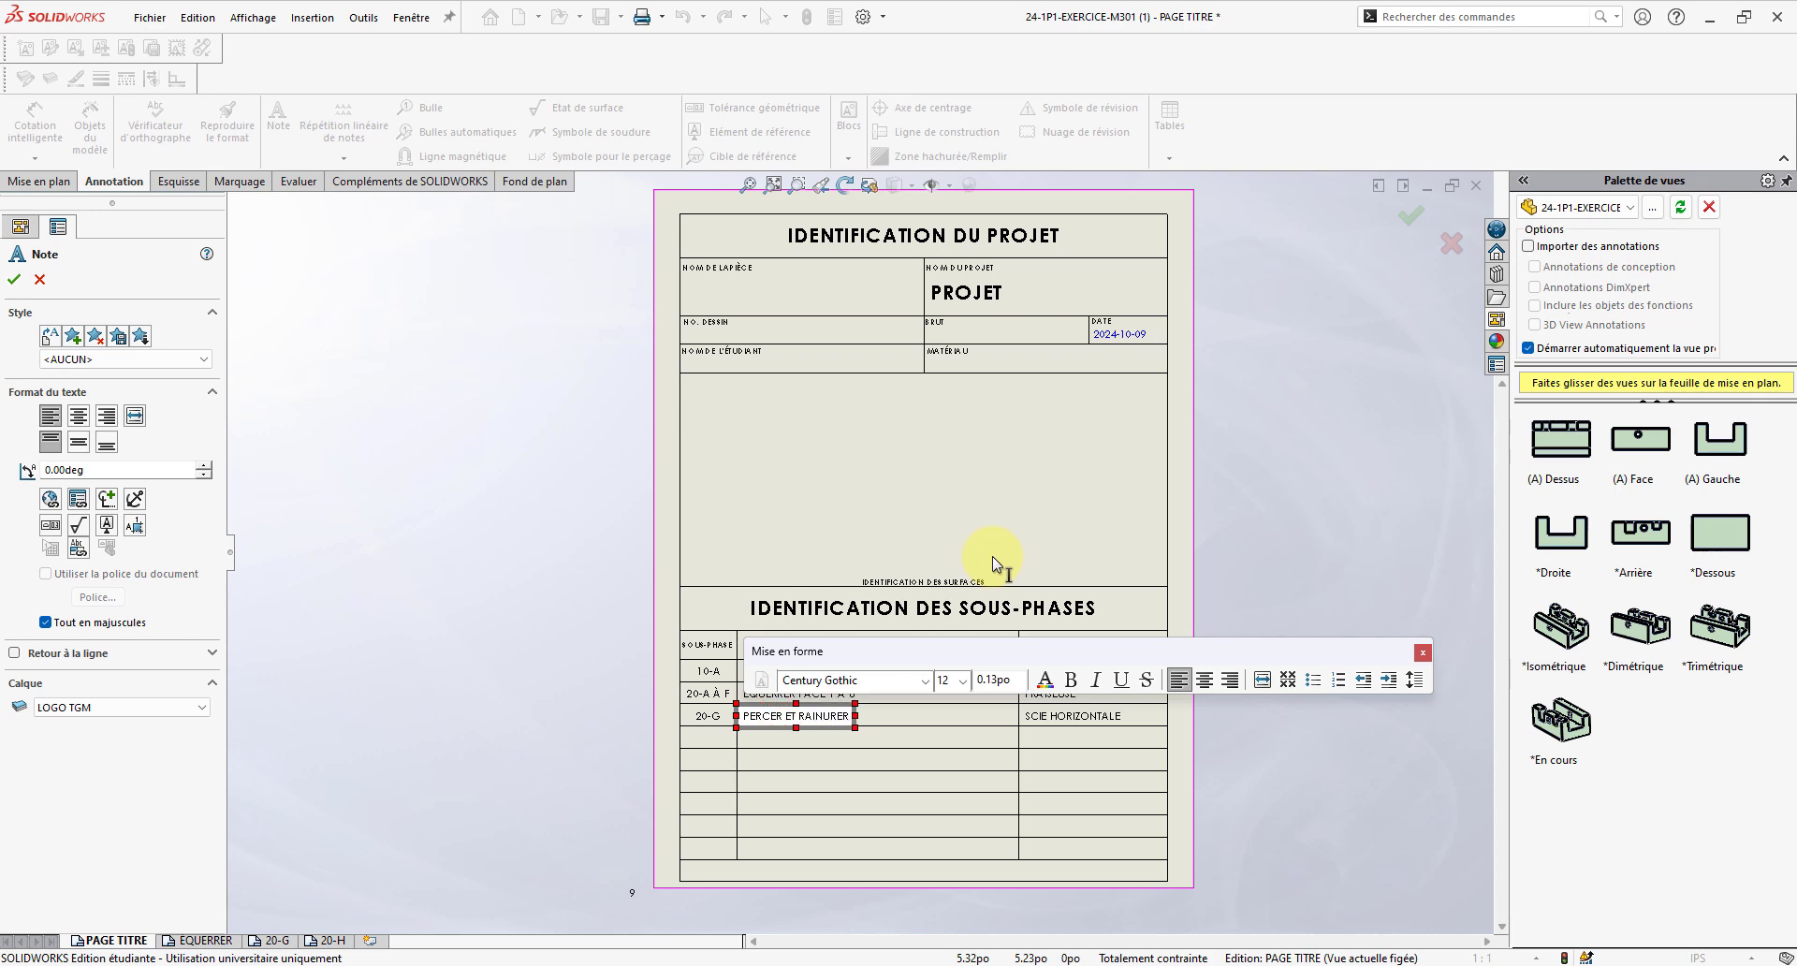
{"action": "left_click", "coordinate": [992, 556]}
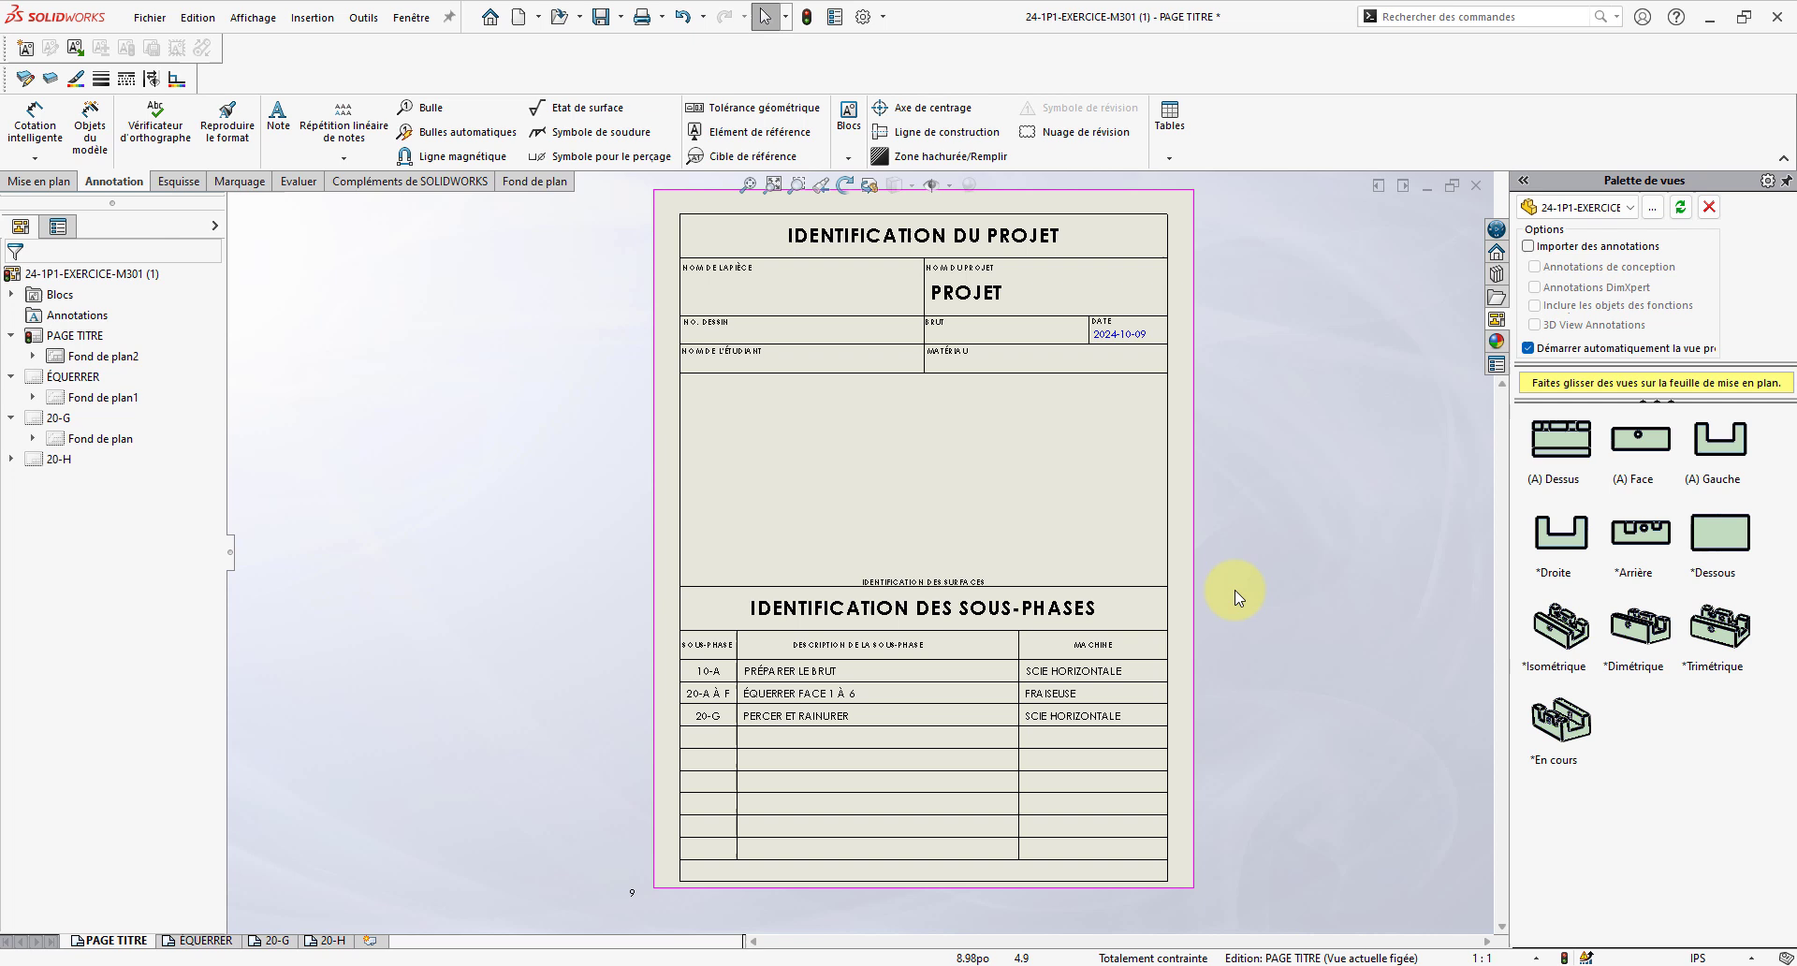
{"action": "left_click", "coordinate": [1069, 715]}
{"action": "double_click", "coordinate": [1068, 715]}
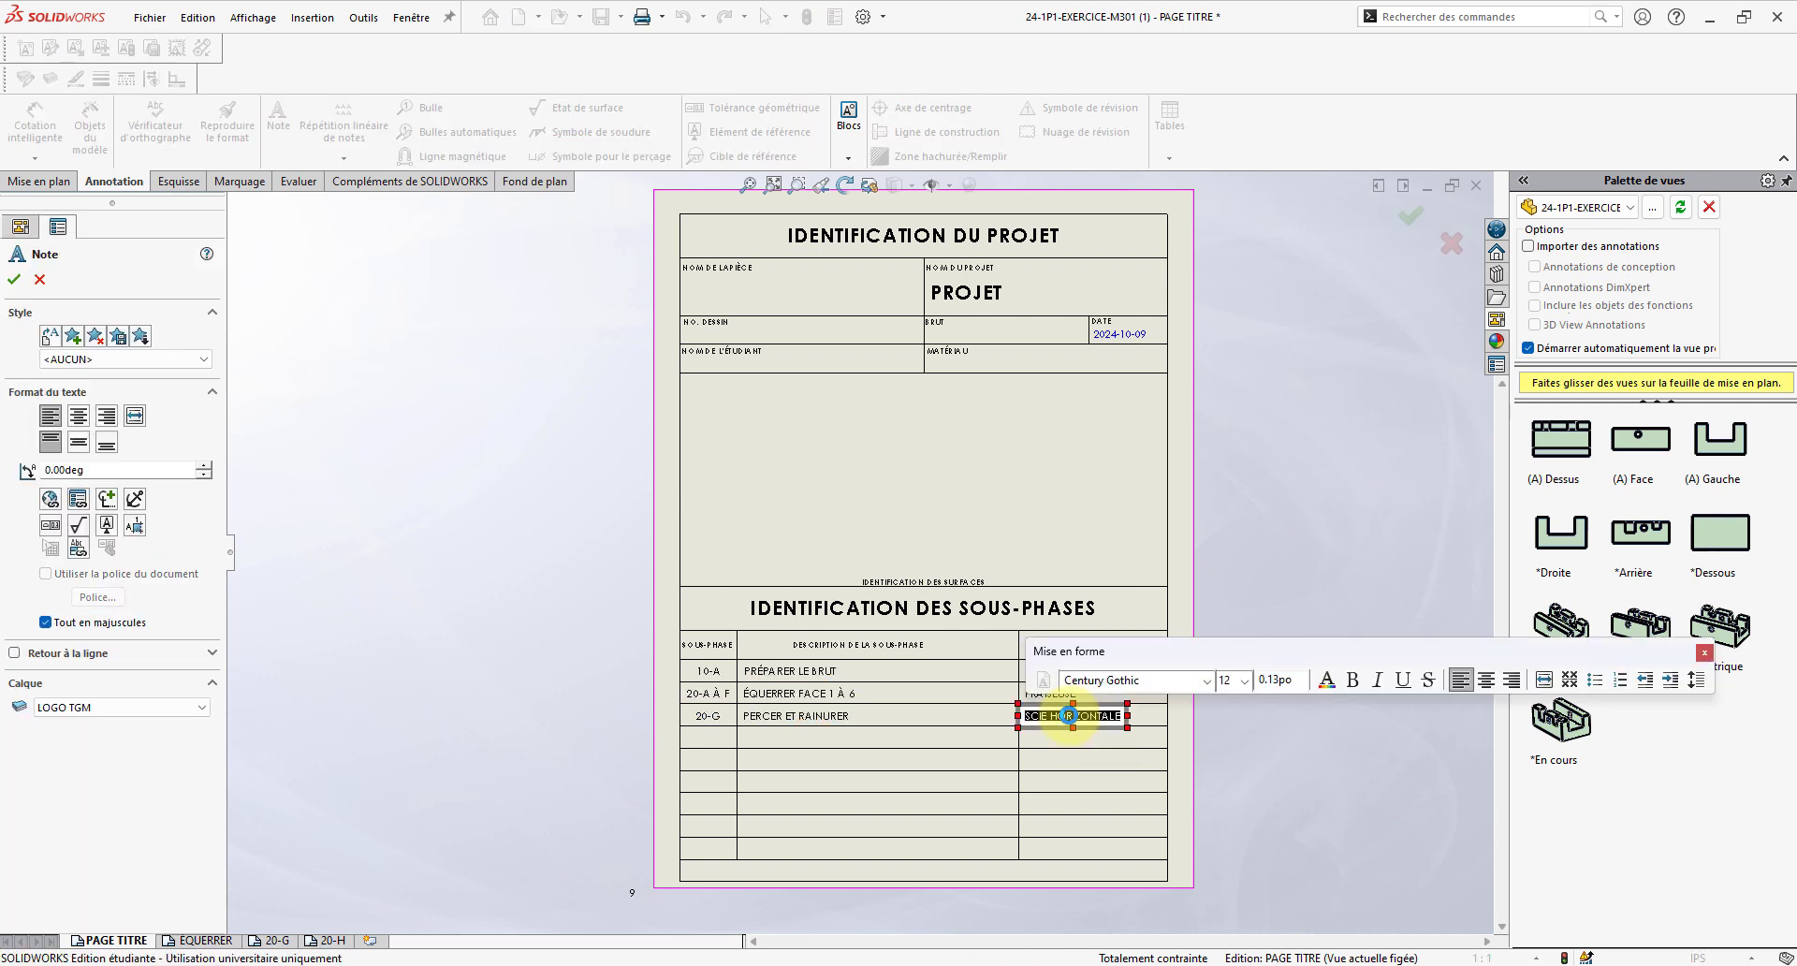
{"action": "type", "text": "FRAISEUSE"}
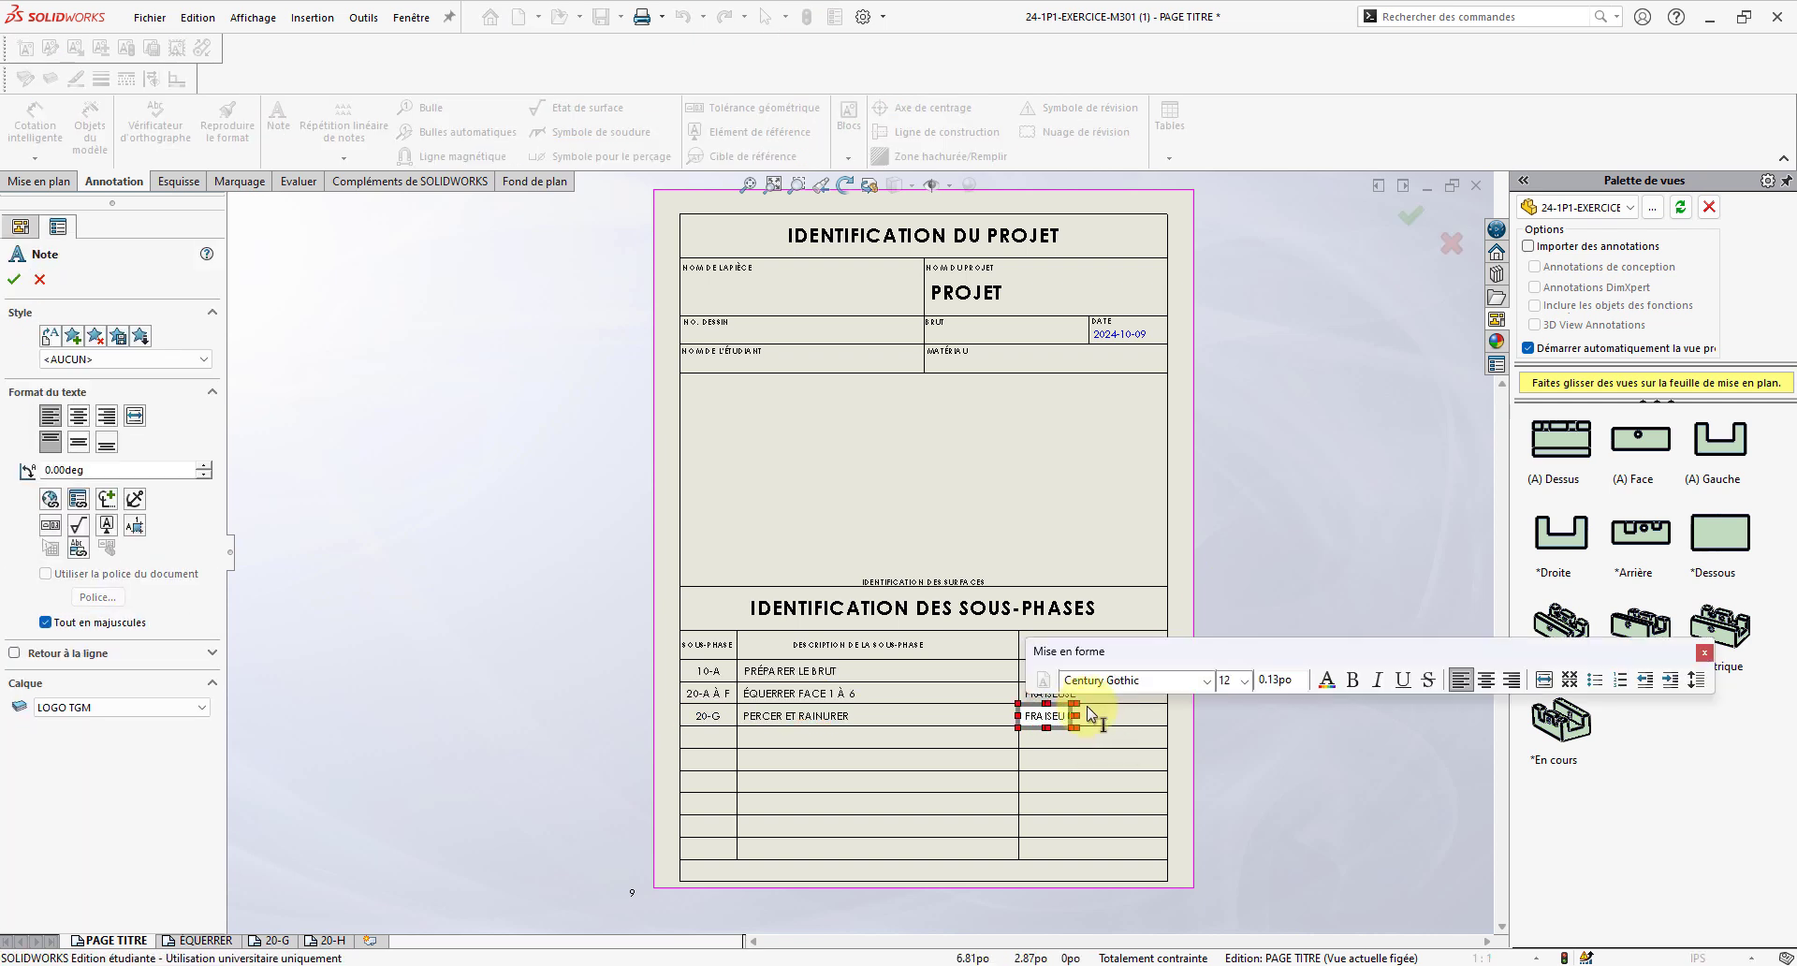
{"action": "key", "text": "Return"}
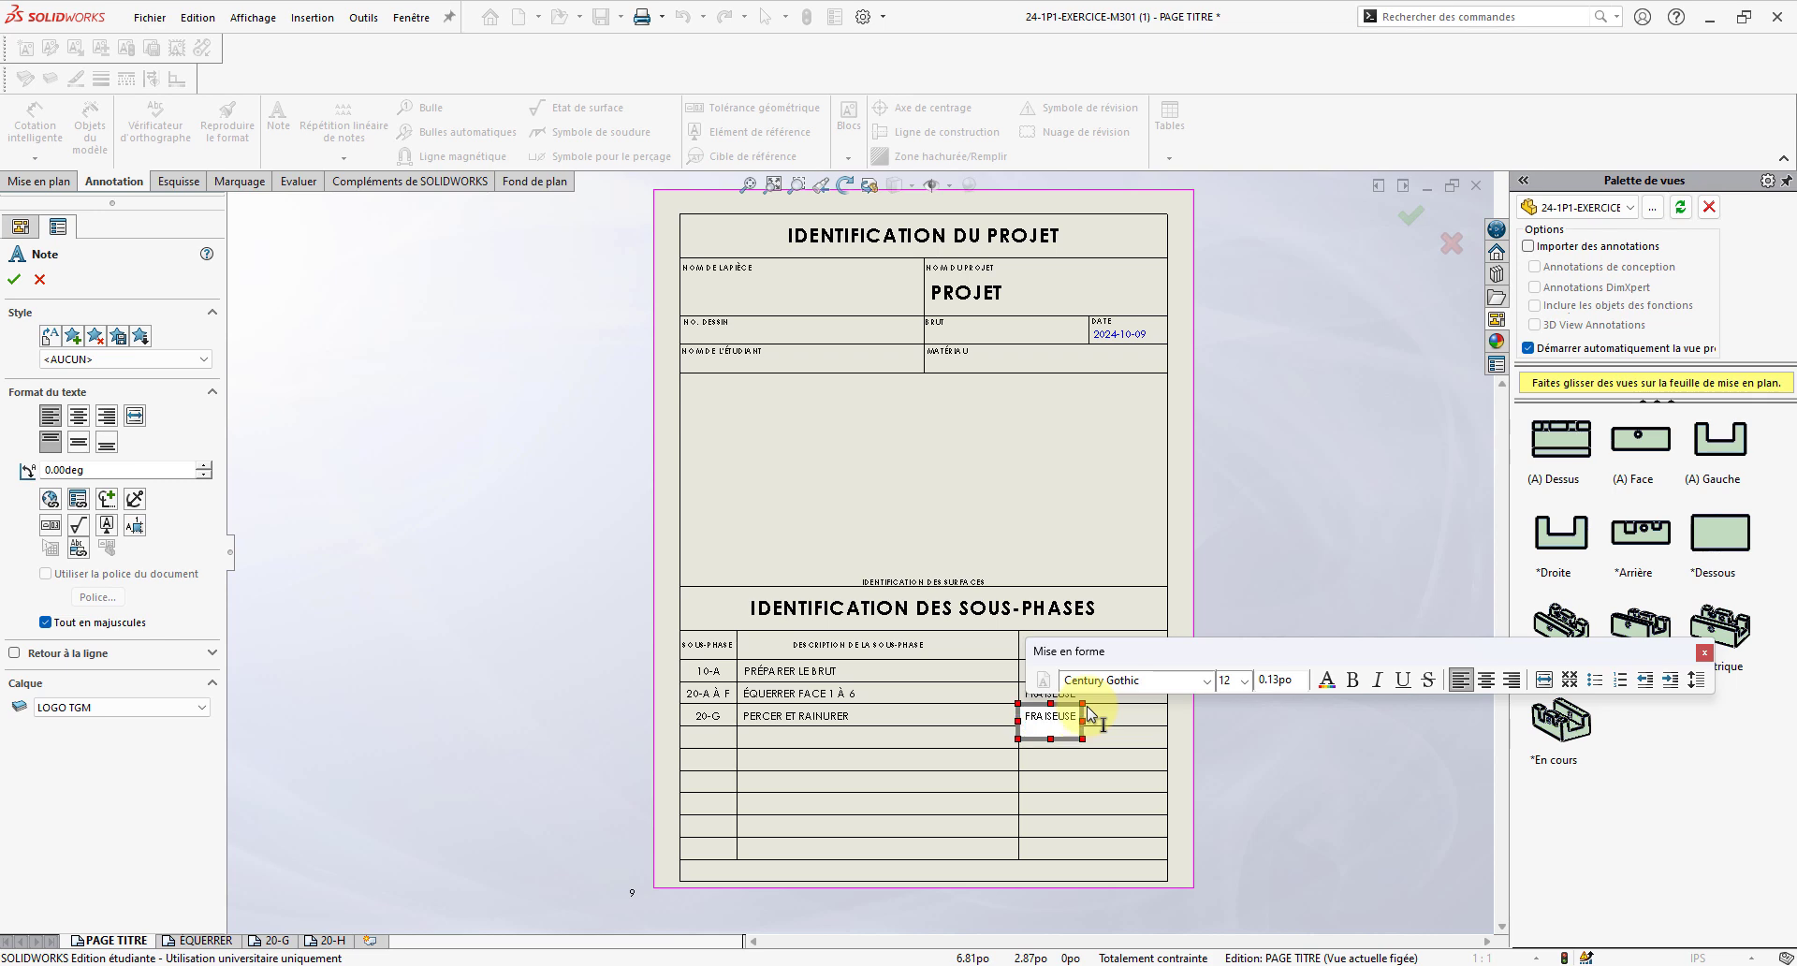
{"action": "key", "text": "BackSpace"}
{"action": "left_click", "coordinate": [1090, 740]}
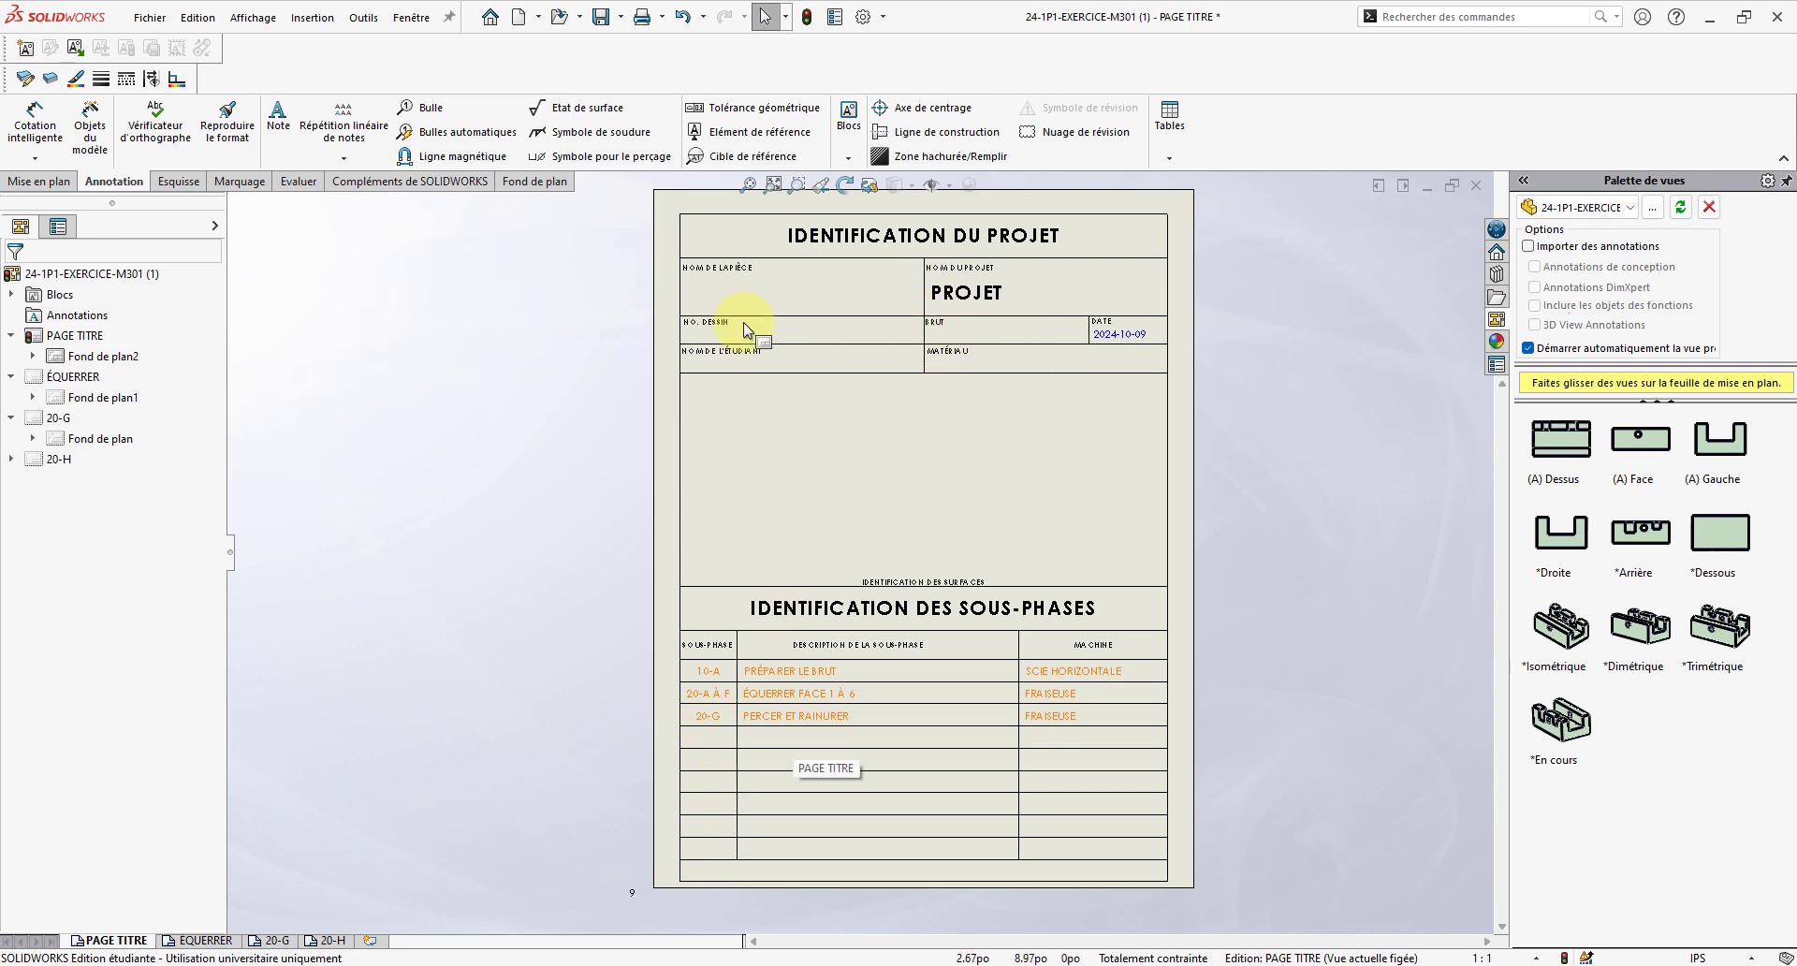
- After comparing saved blocks, insert Bloc5 (VOTRE NOM, PROJET, 1 DE 1) into the title block
{"action": "left_click", "coordinate": [850, 157]}
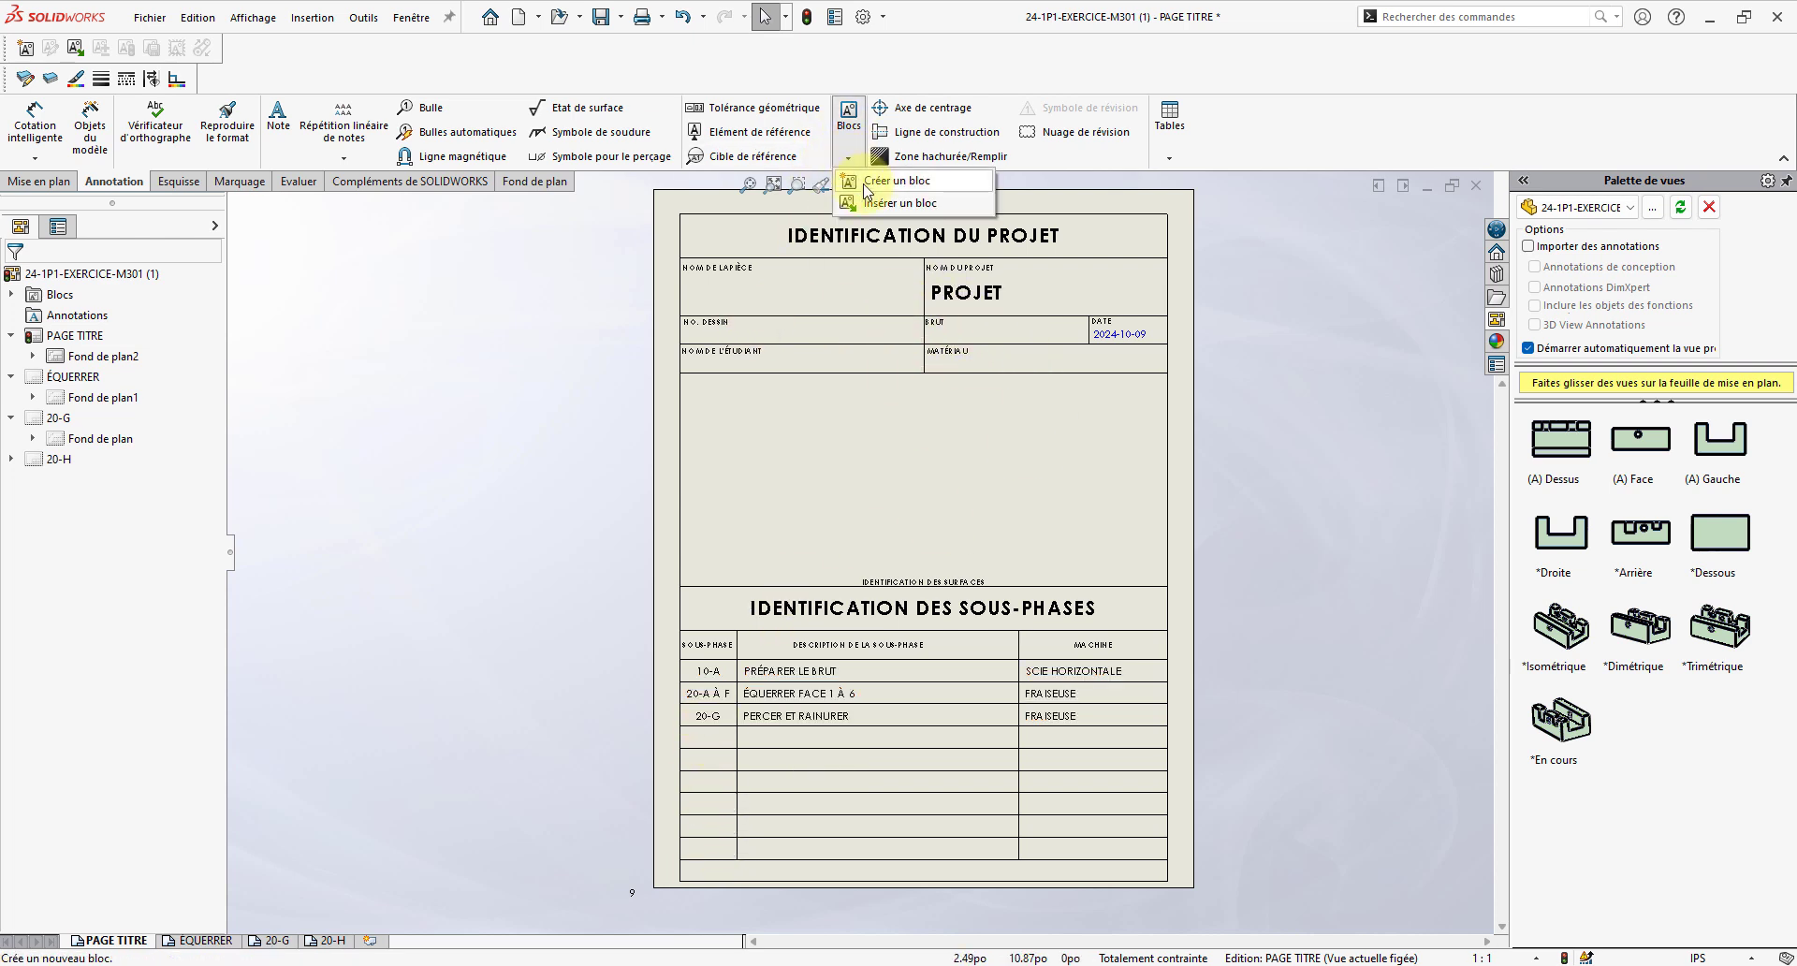
{"action": "left_click", "coordinate": [854, 202]}
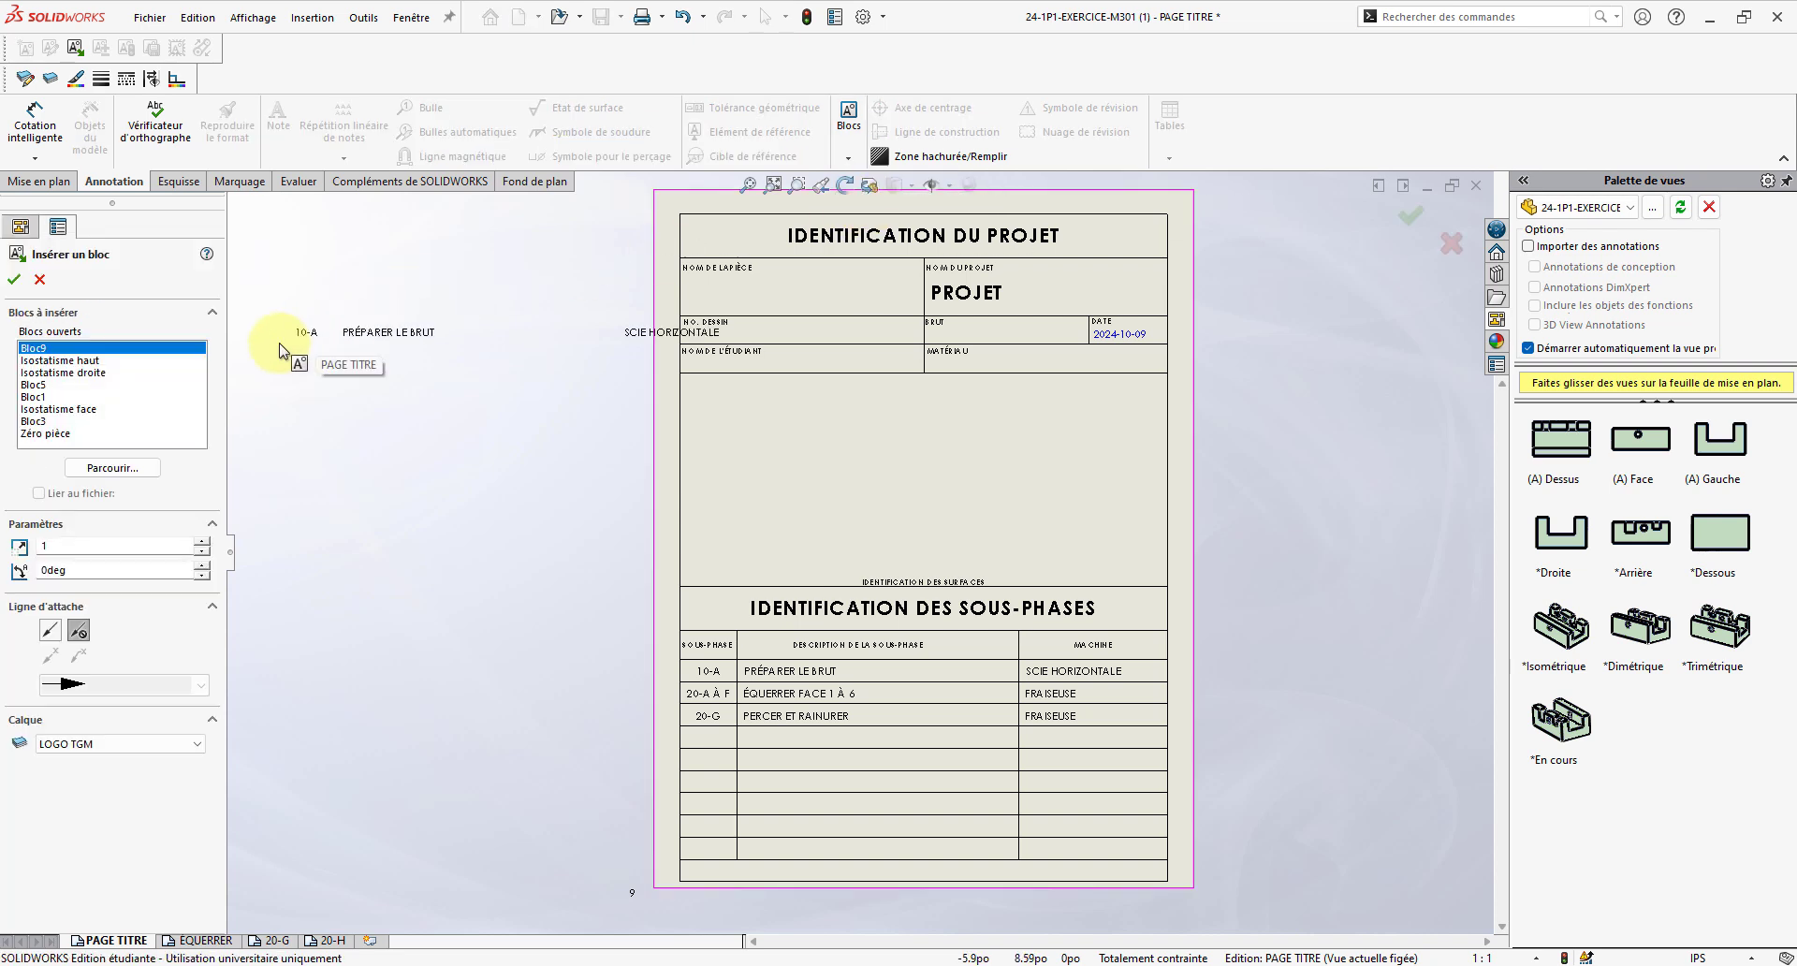
{"action": "left_click", "coordinate": [36, 421]}
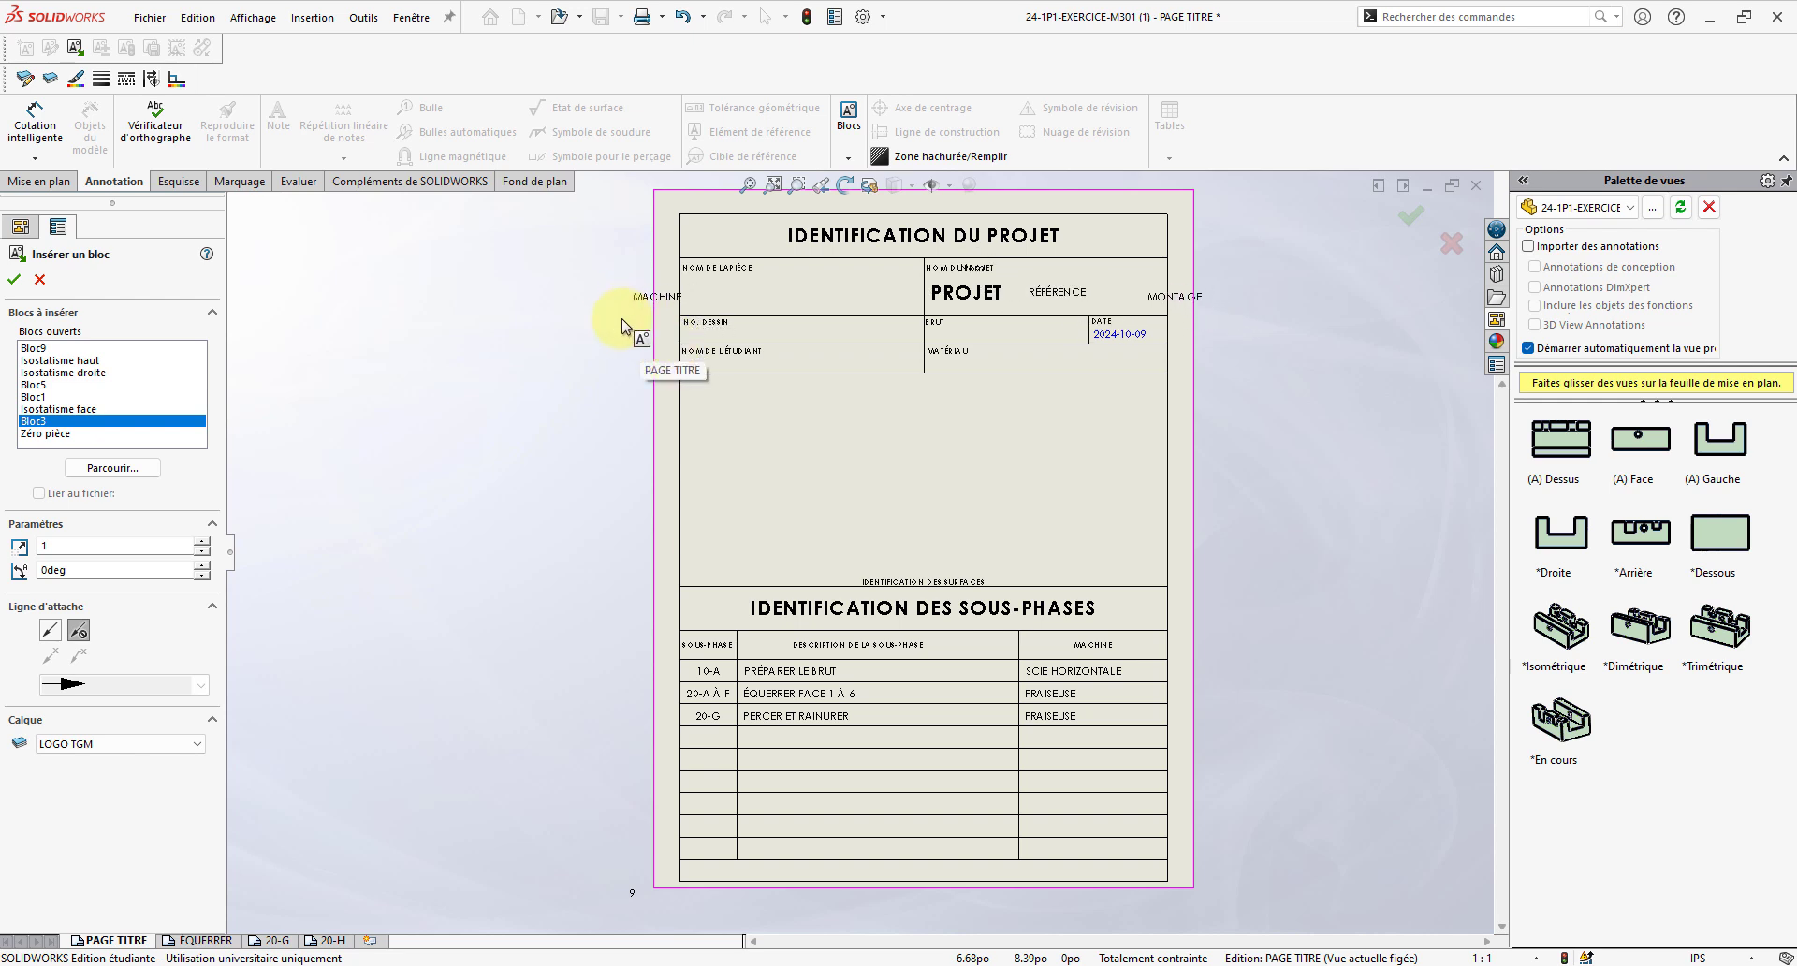
{"action": "left_click", "coordinate": [41, 384]}
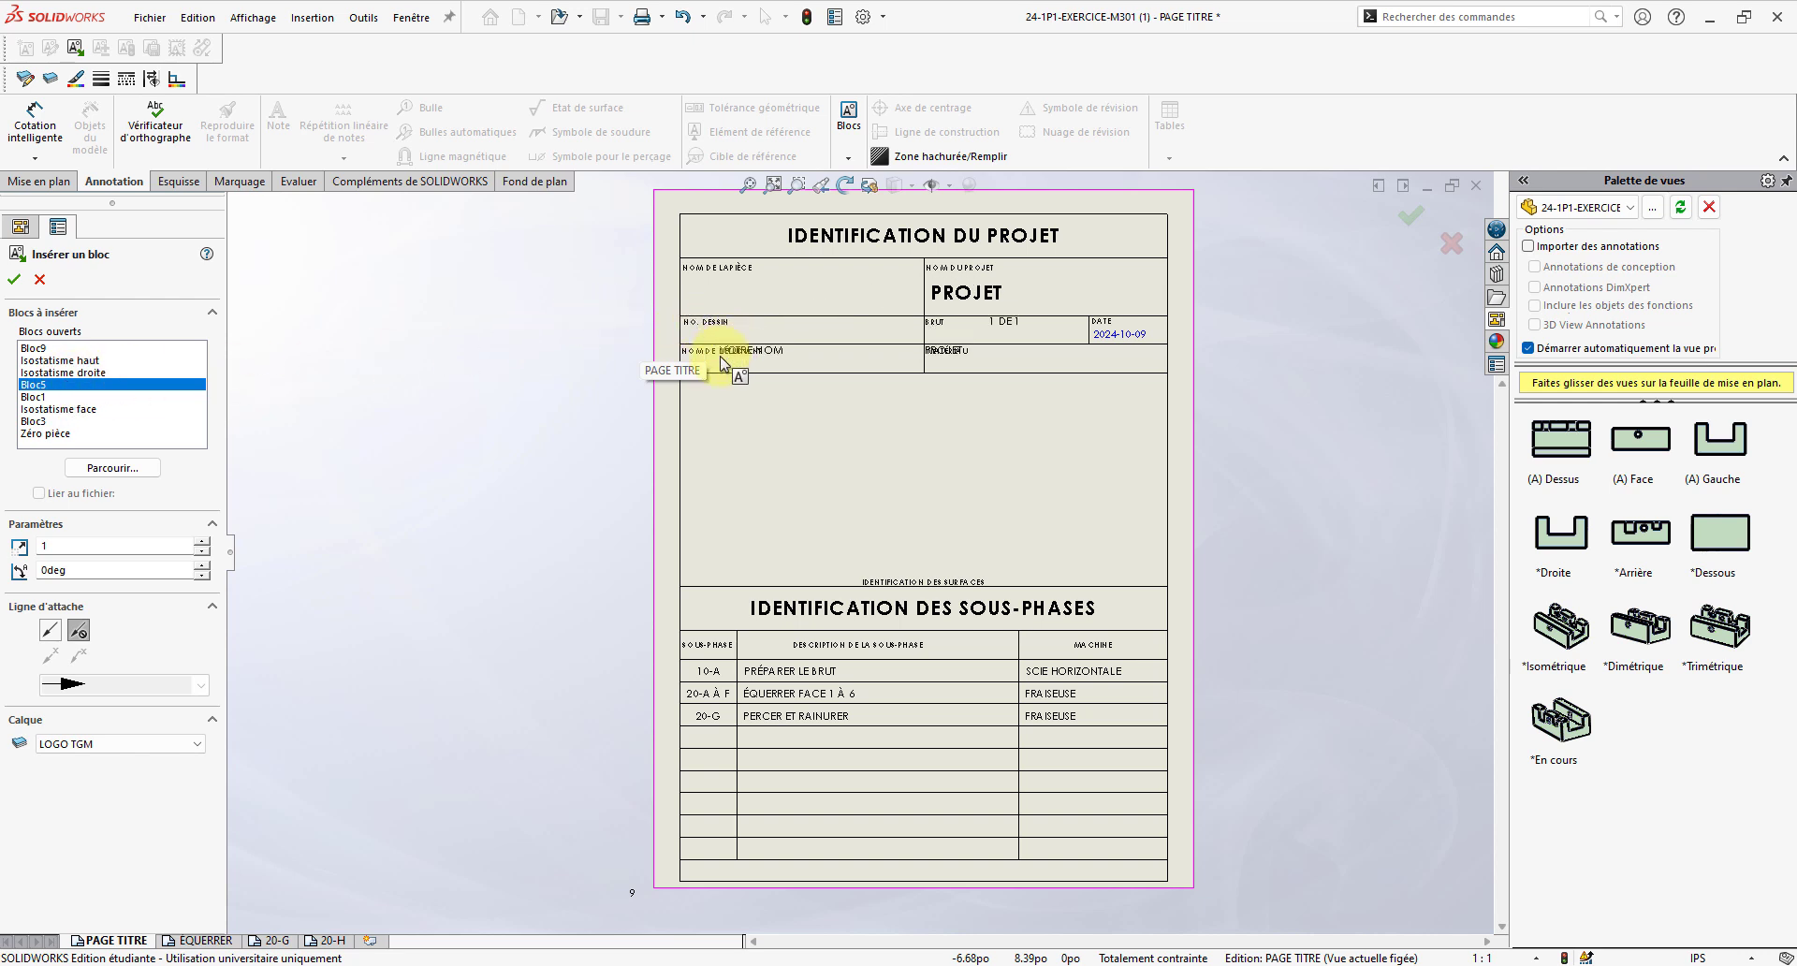
{"action": "left_click", "coordinate": [42, 397]}
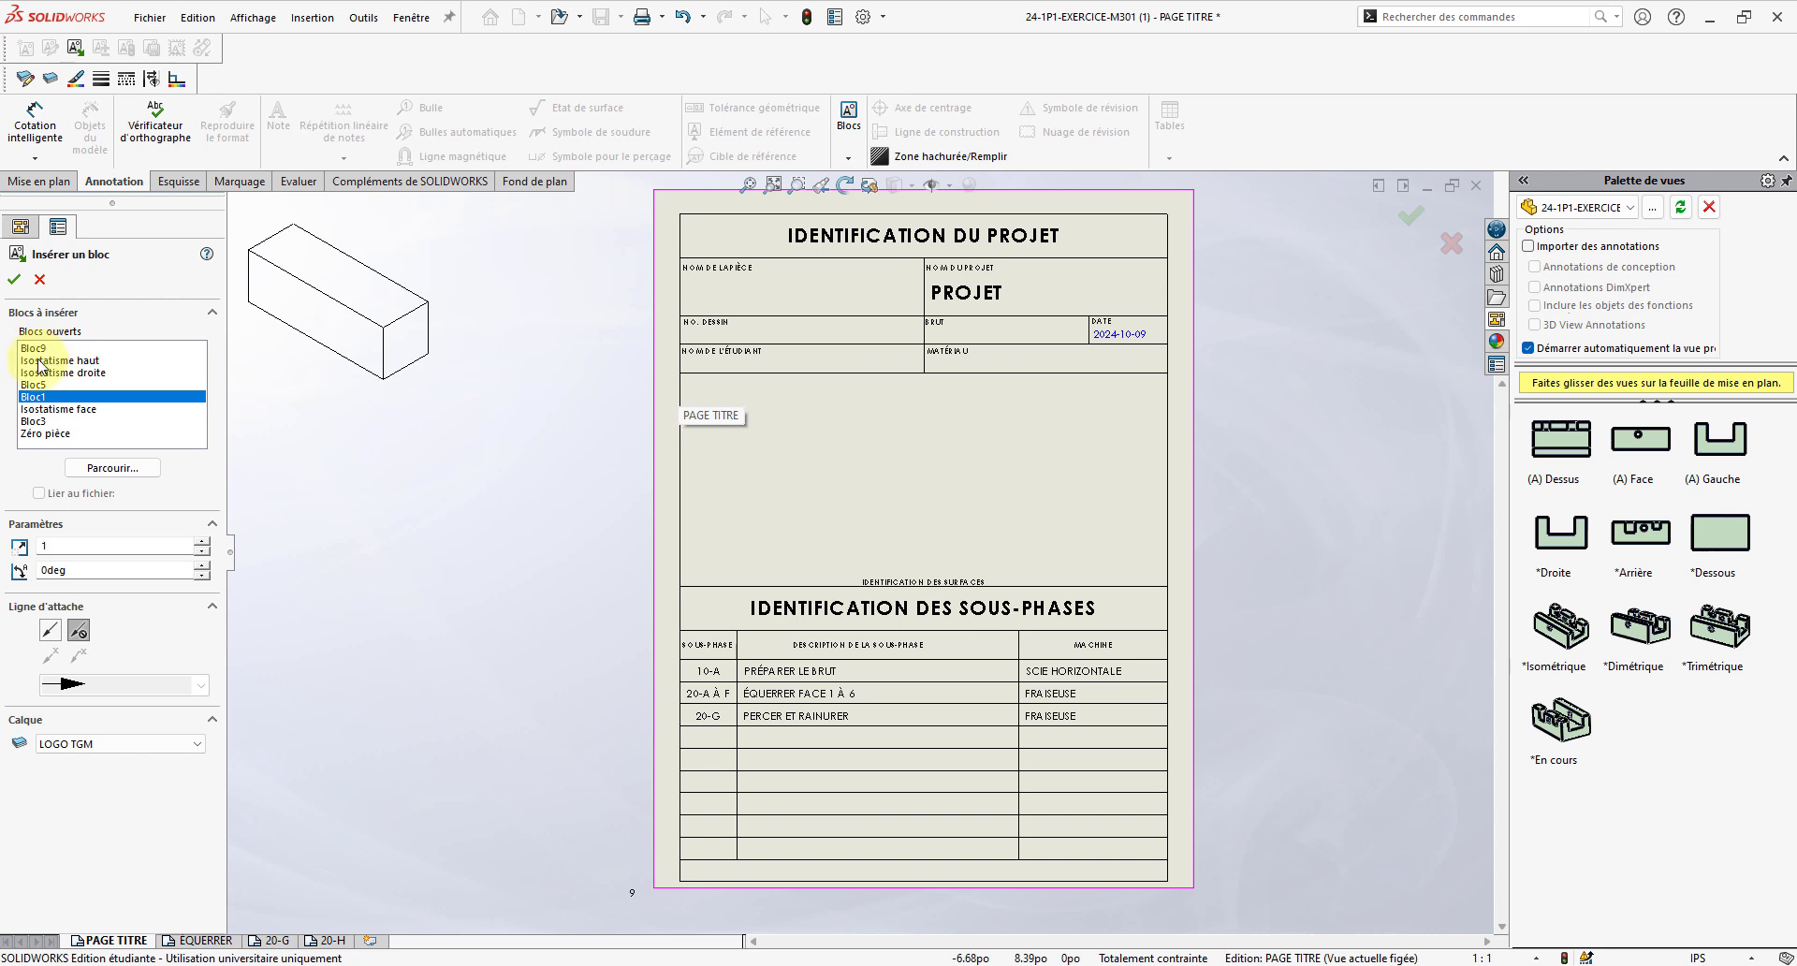
{"action": "left_click", "coordinate": [52, 432]}
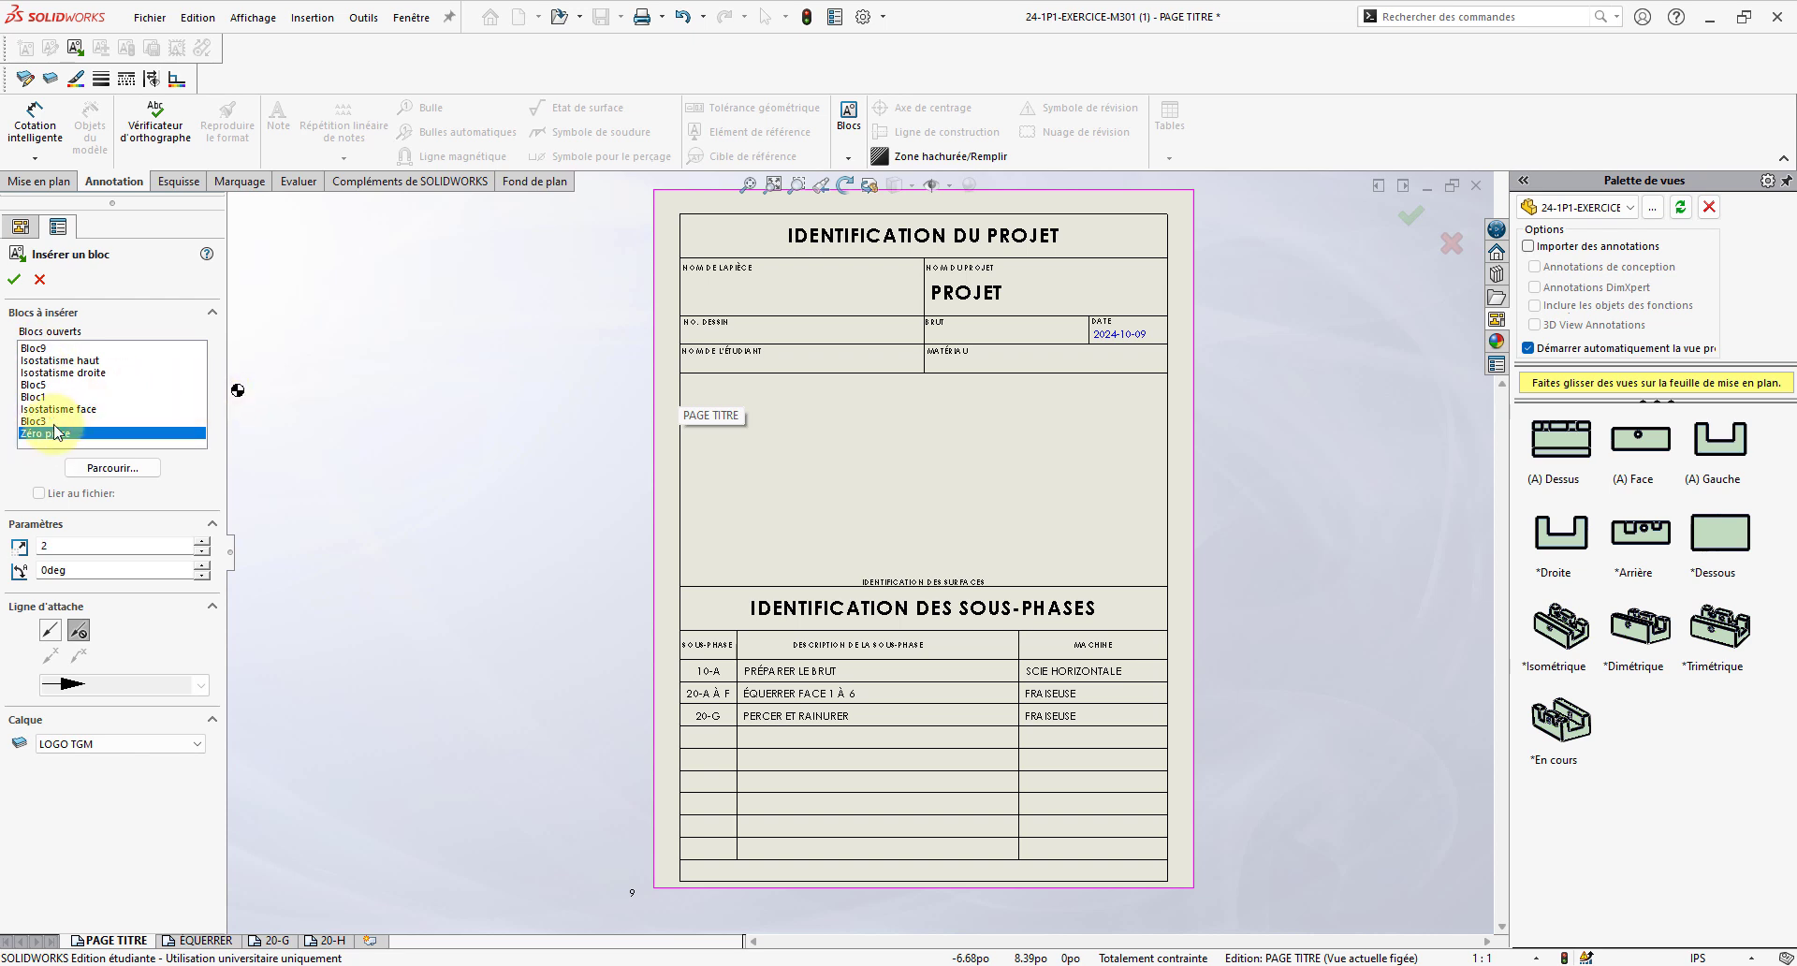
{"action": "left_click", "coordinate": [52, 421]}
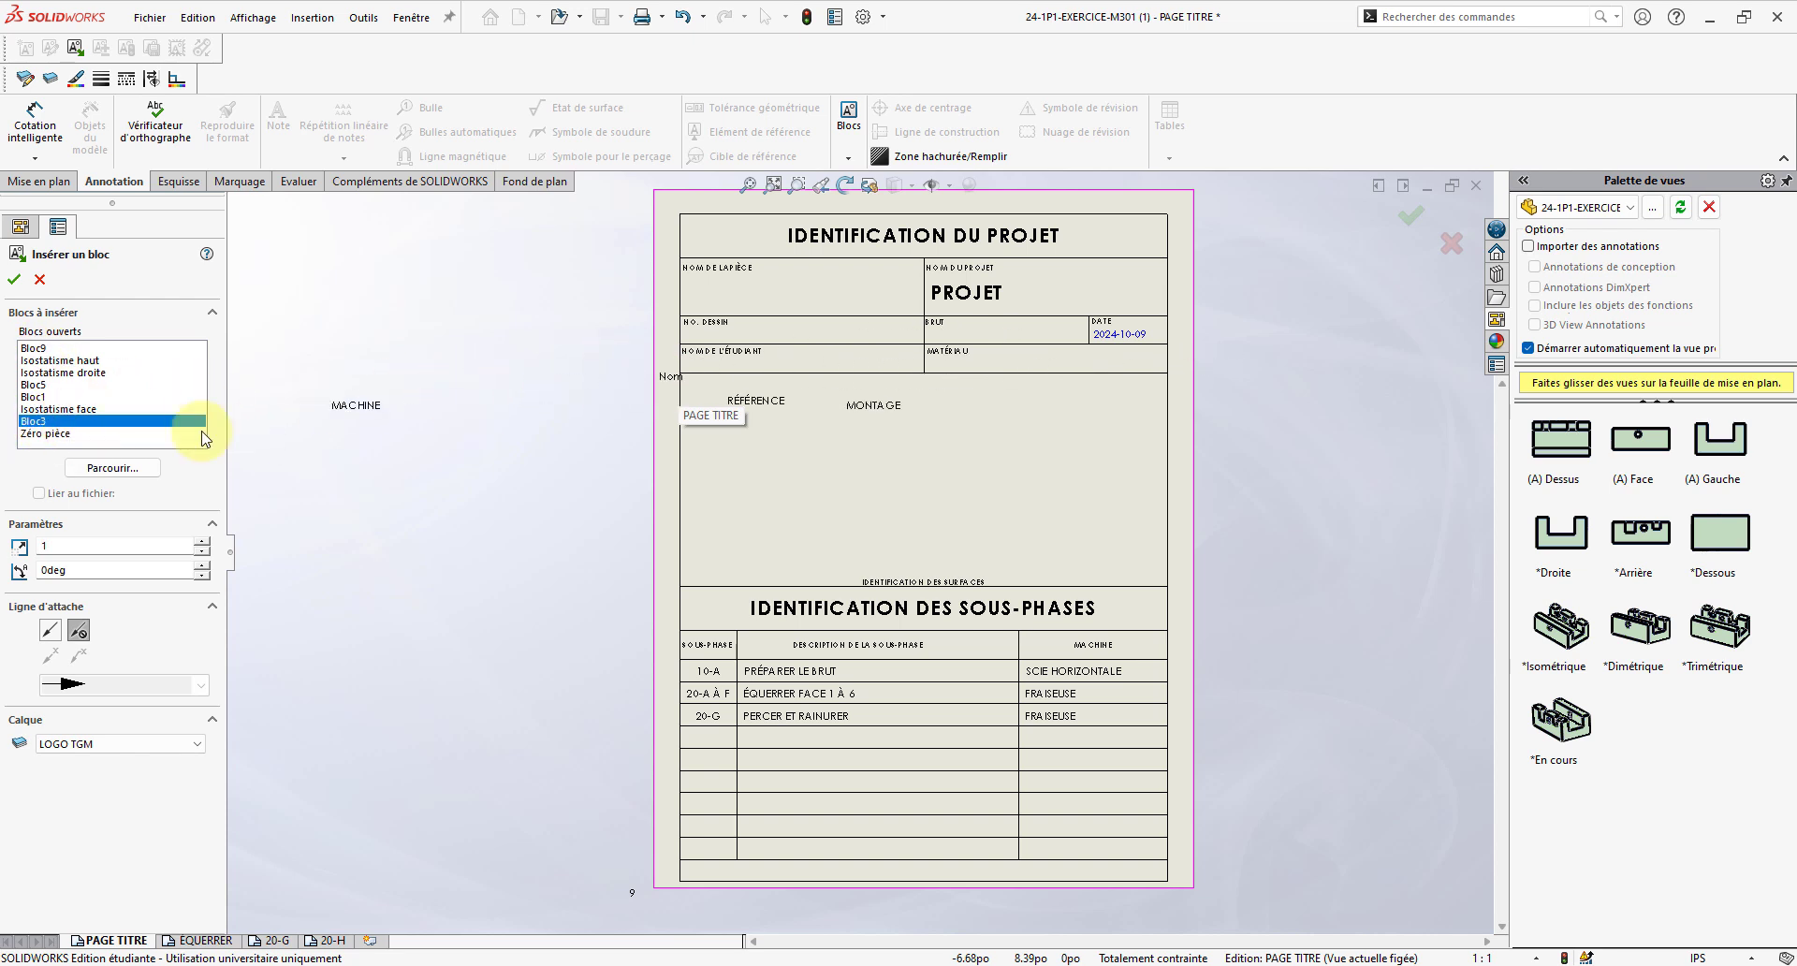
{"action": "left_click", "coordinate": [47, 397]}
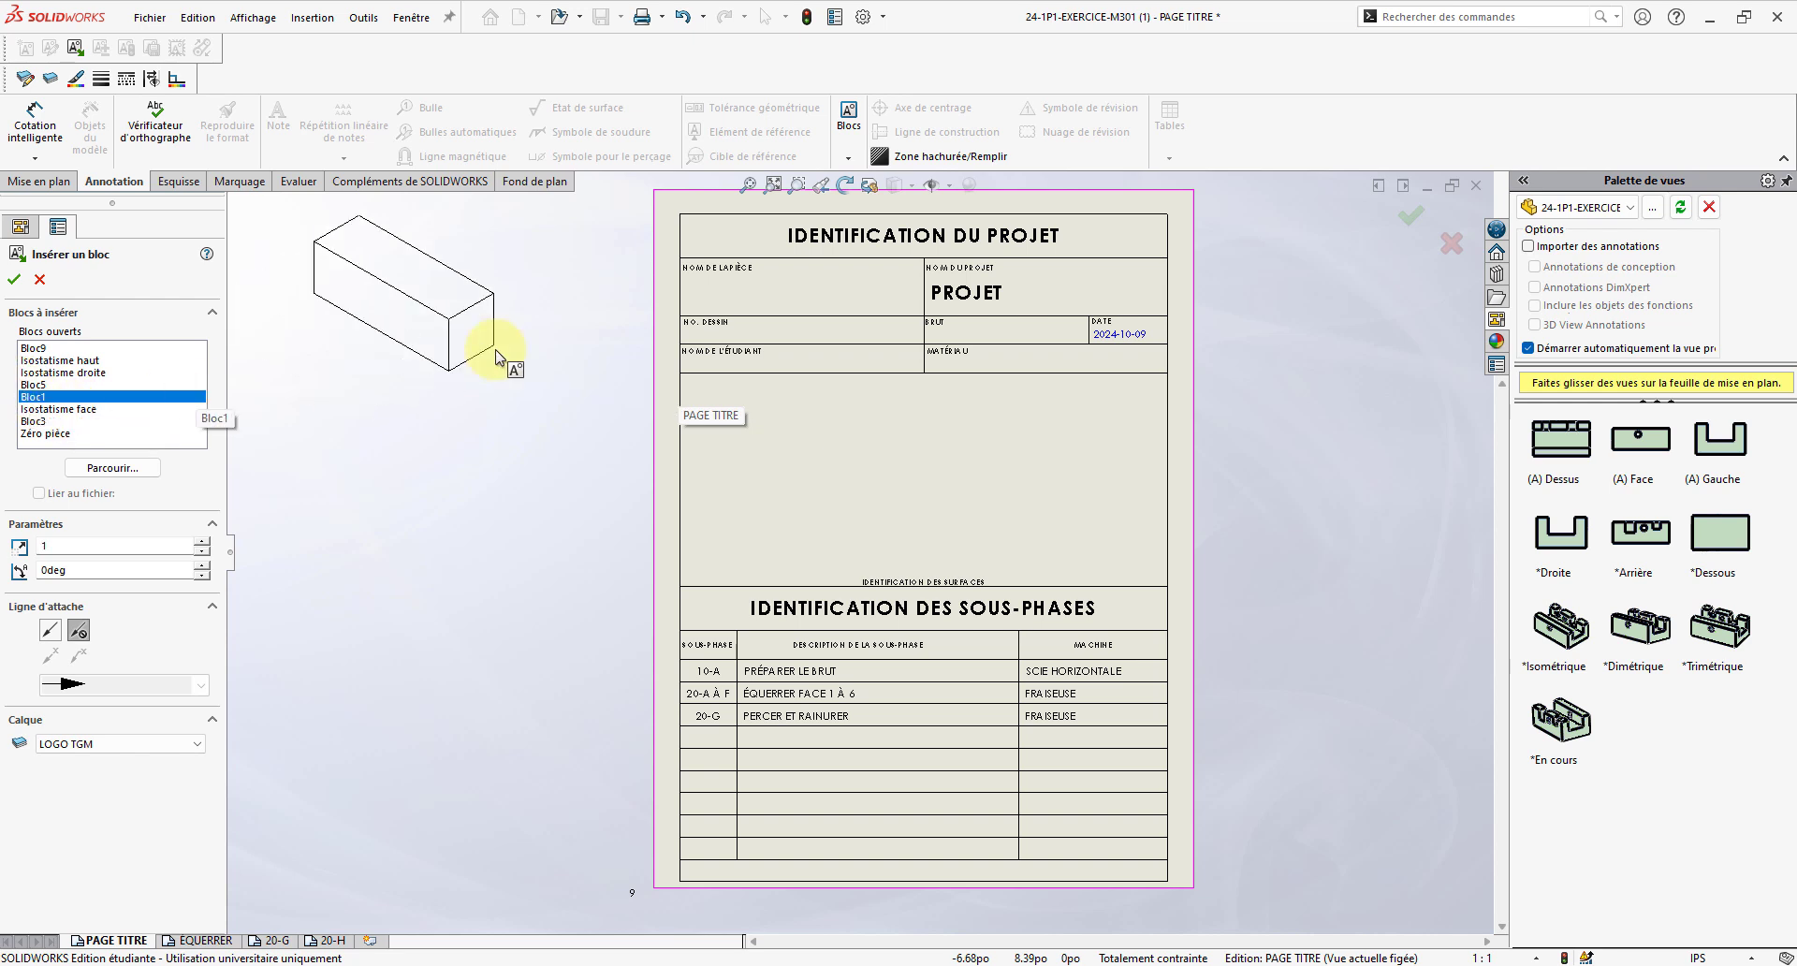
{"action": "left_click", "coordinate": [65, 385]}
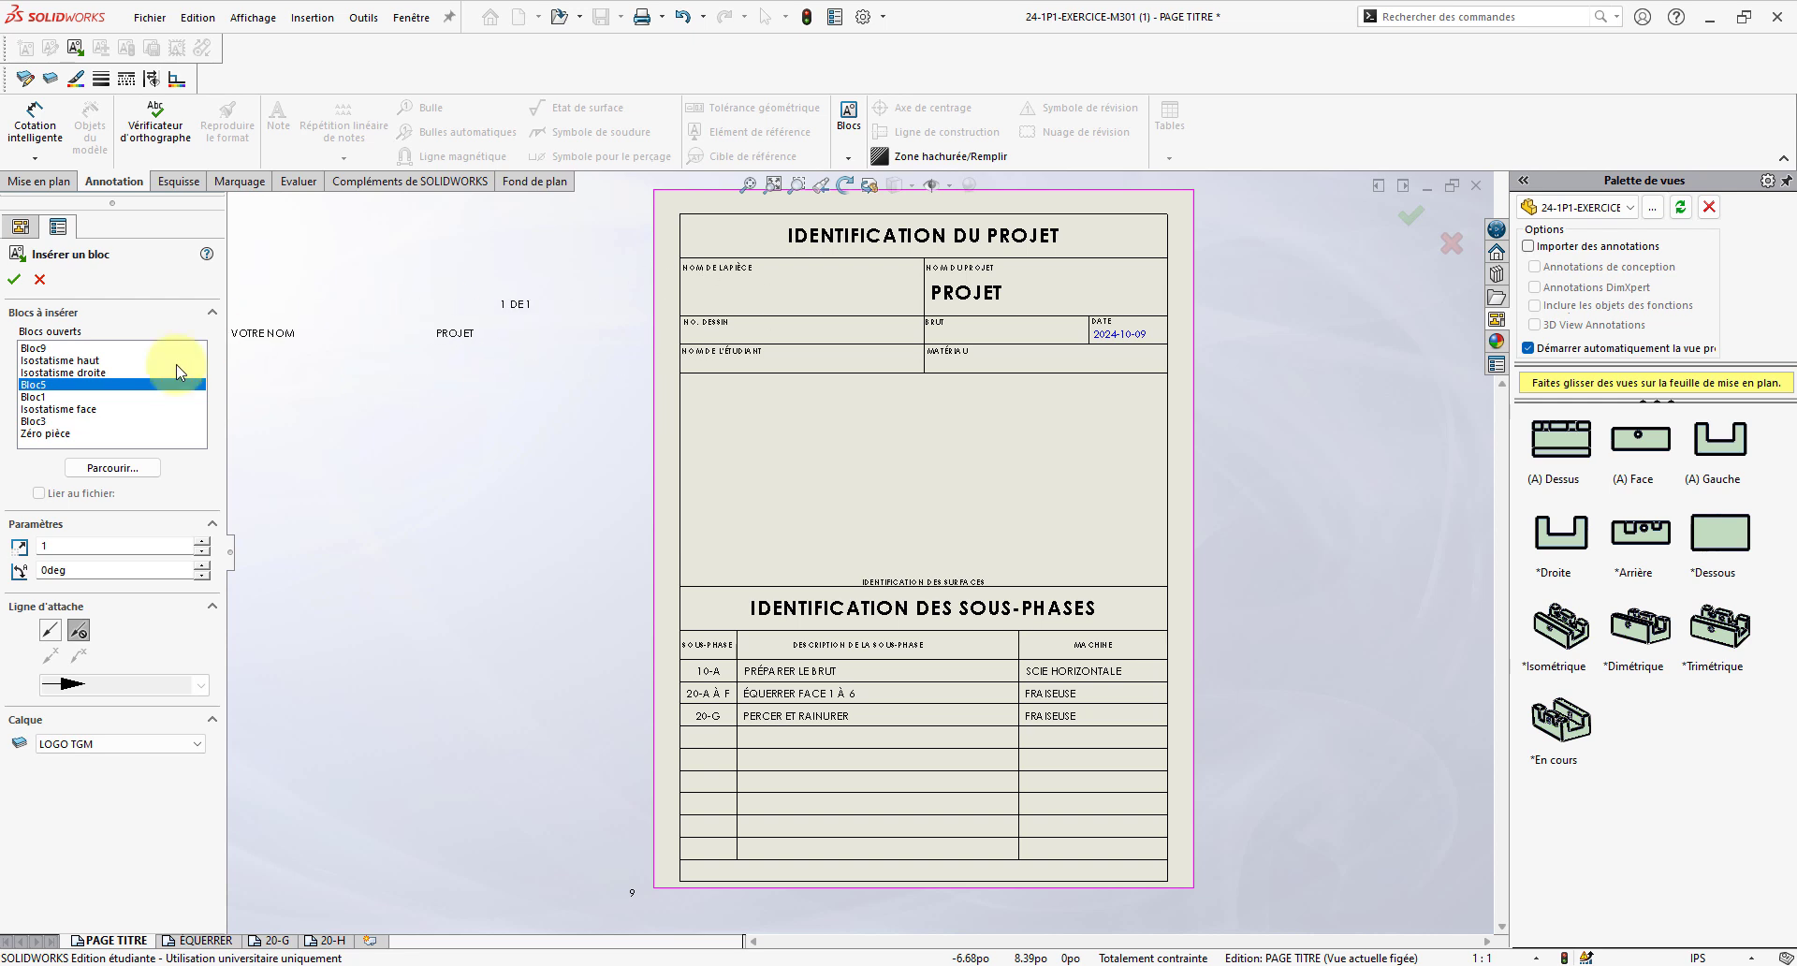
{"action": "left_click", "coordinate": [773, 365]}
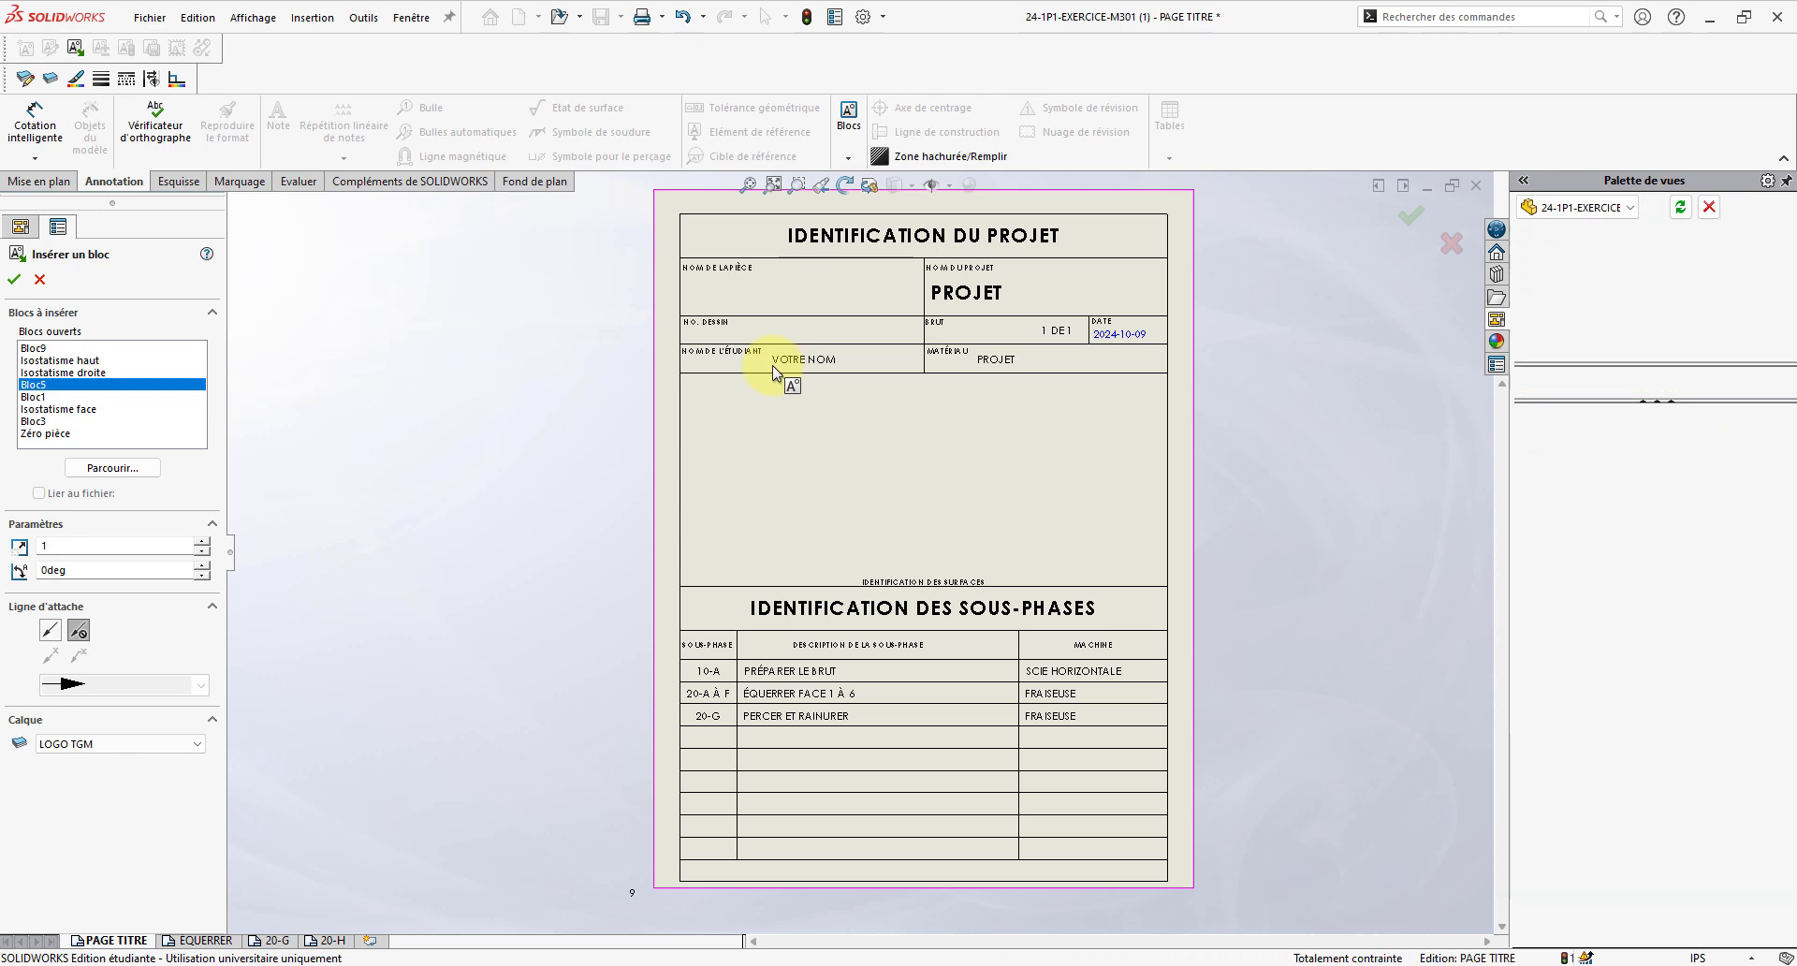
{"action": "left_click", "coordinate": [13, 281]}
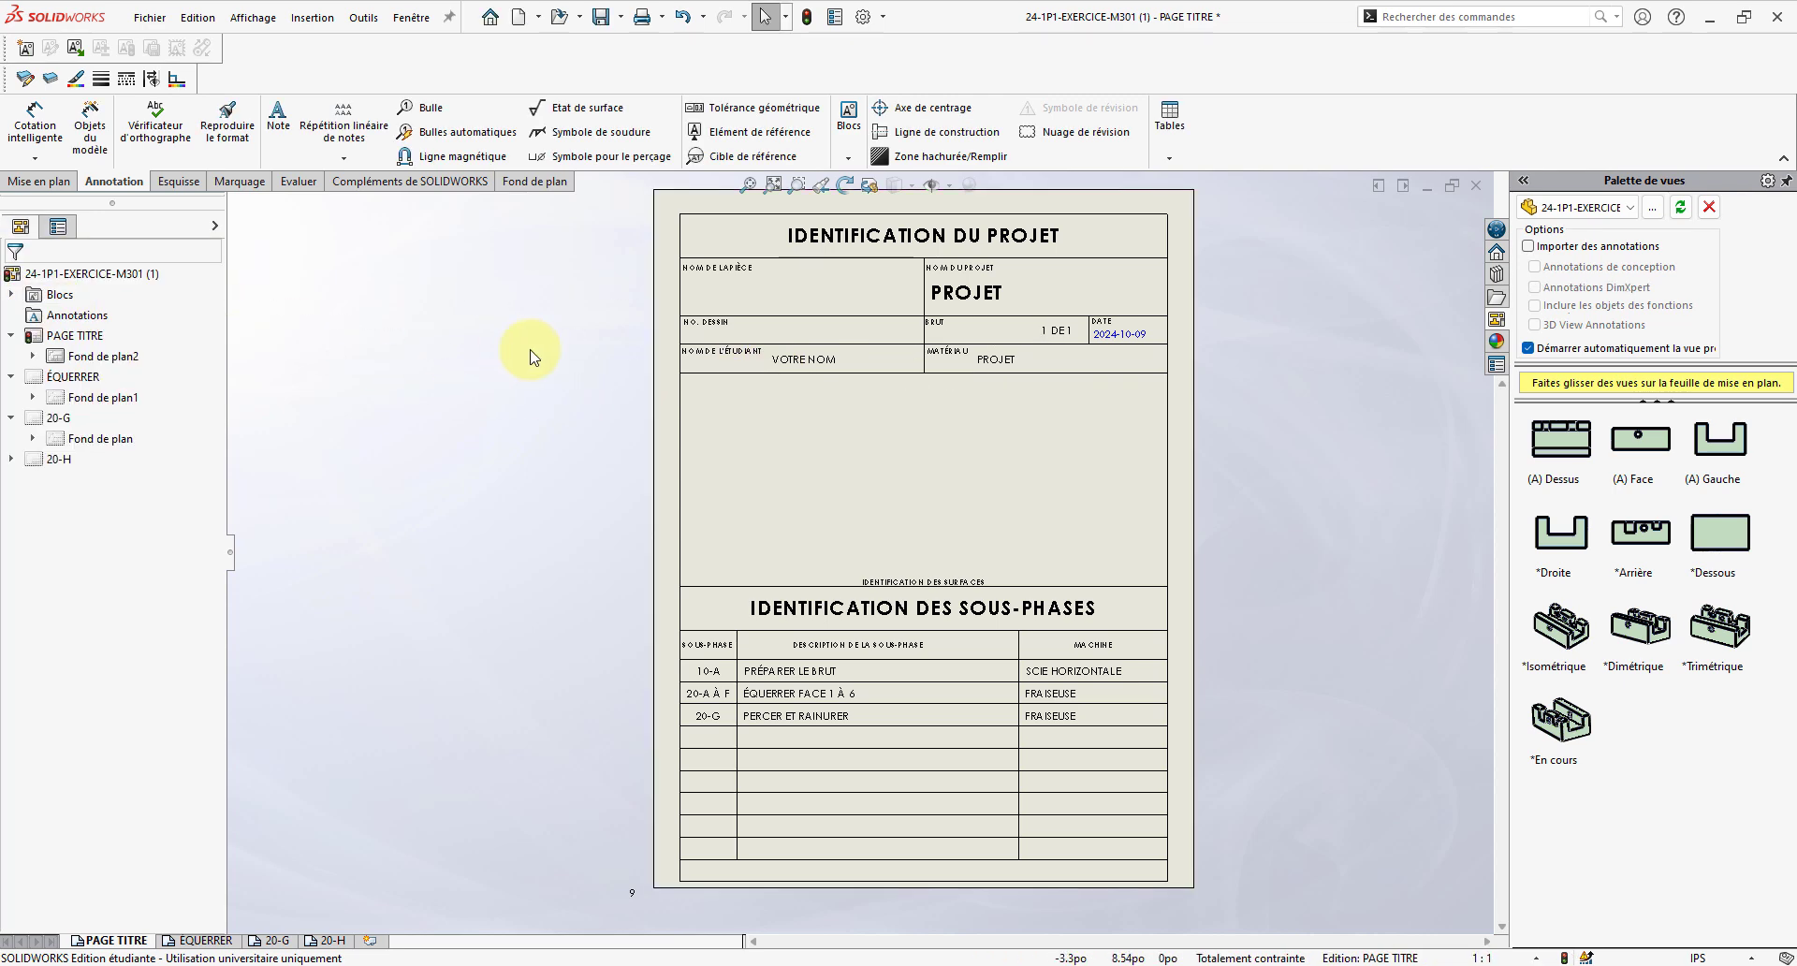
- Shift the Bloc5 block right so it lines up with the identification cells
{"action": "left_click", "coordinate": [789, 365]}
{"action": "left_click_drag", "start_coordinate": [791, 366], "coordinate": [819, 361]}
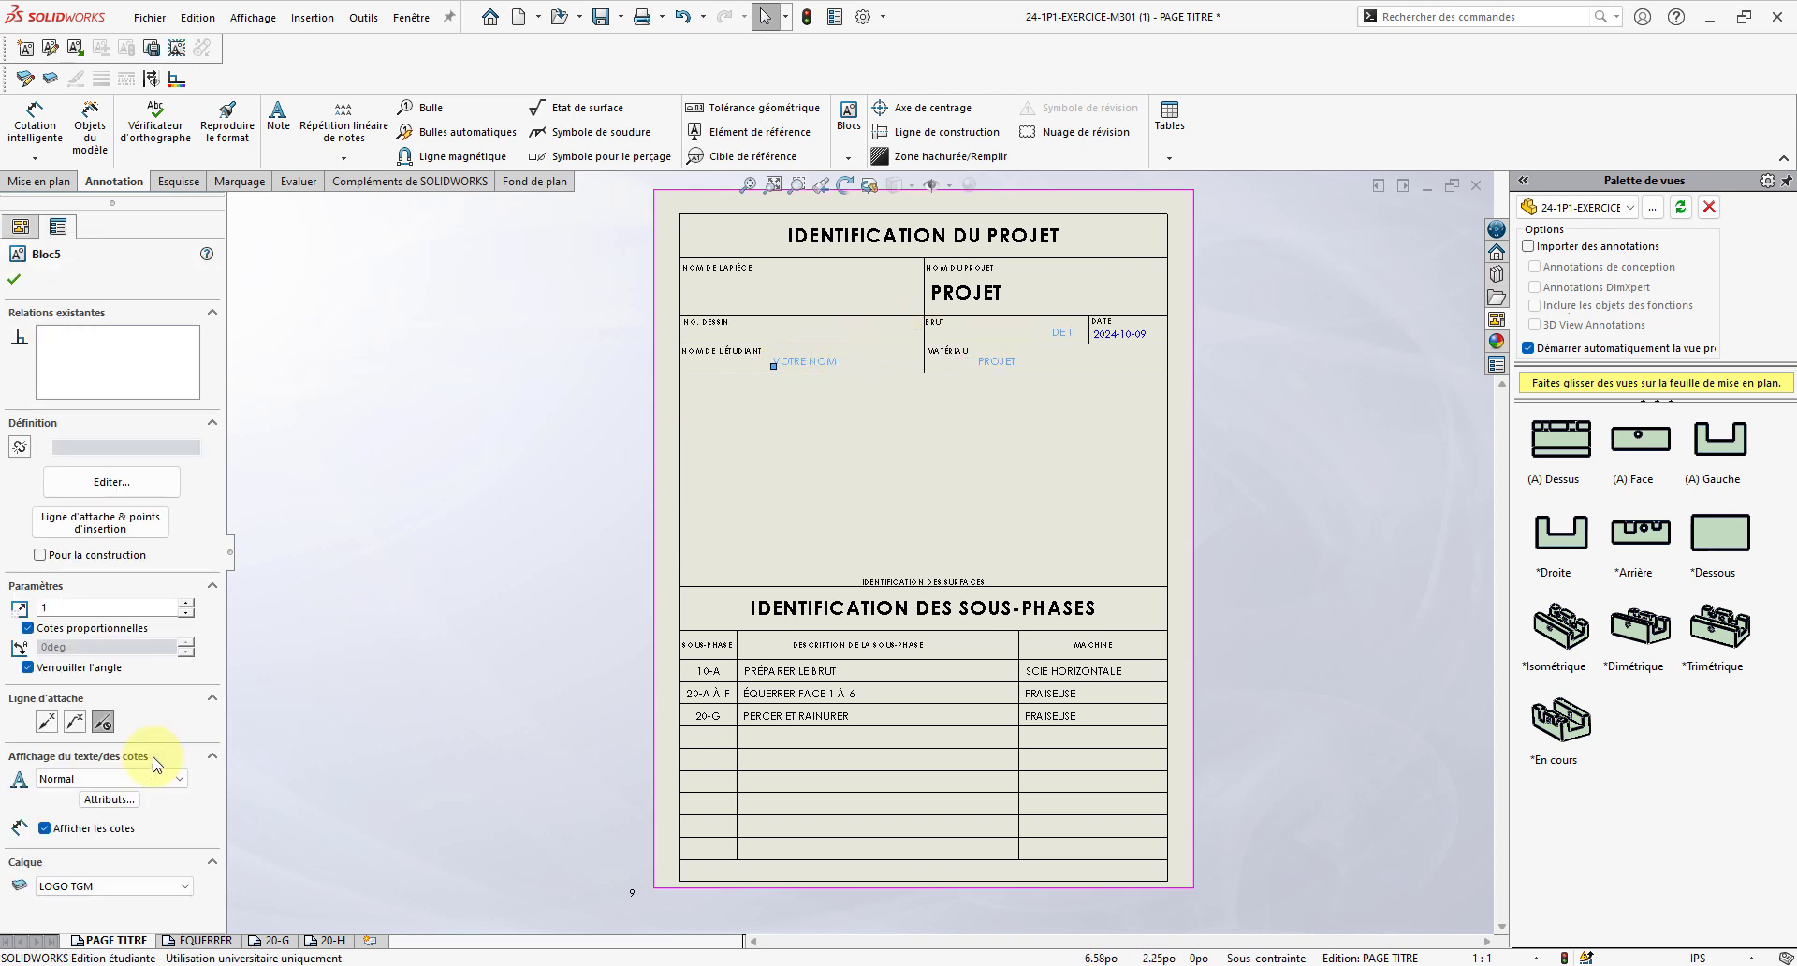
{"action": "left_click", "coordinate": [968, 299]}
{"action": "left_click", "coordinate": [1001, 363]}
{"action": "key", "text": "Escape"}
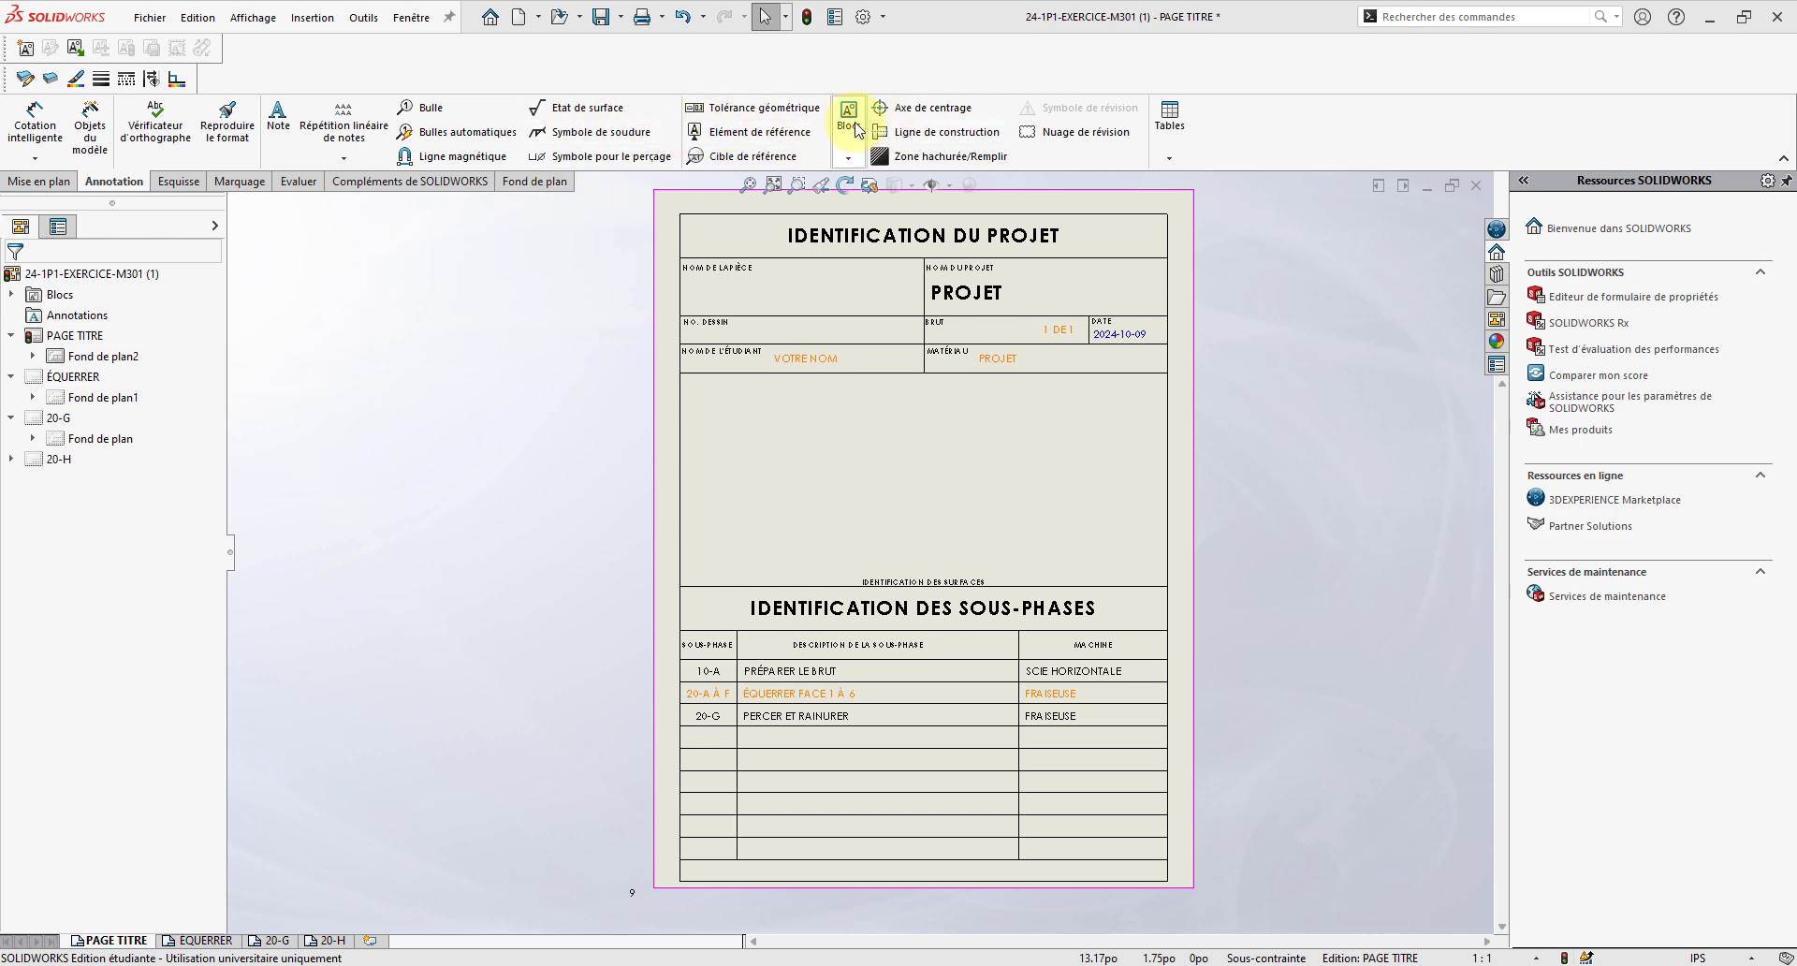
- Start another block insertion, cancel it, and bring up the View Palette of model views
{"action": "left_click", "coordinate": [847, 164]}
{"action": "left_click", "coordinate": [875, 208]}
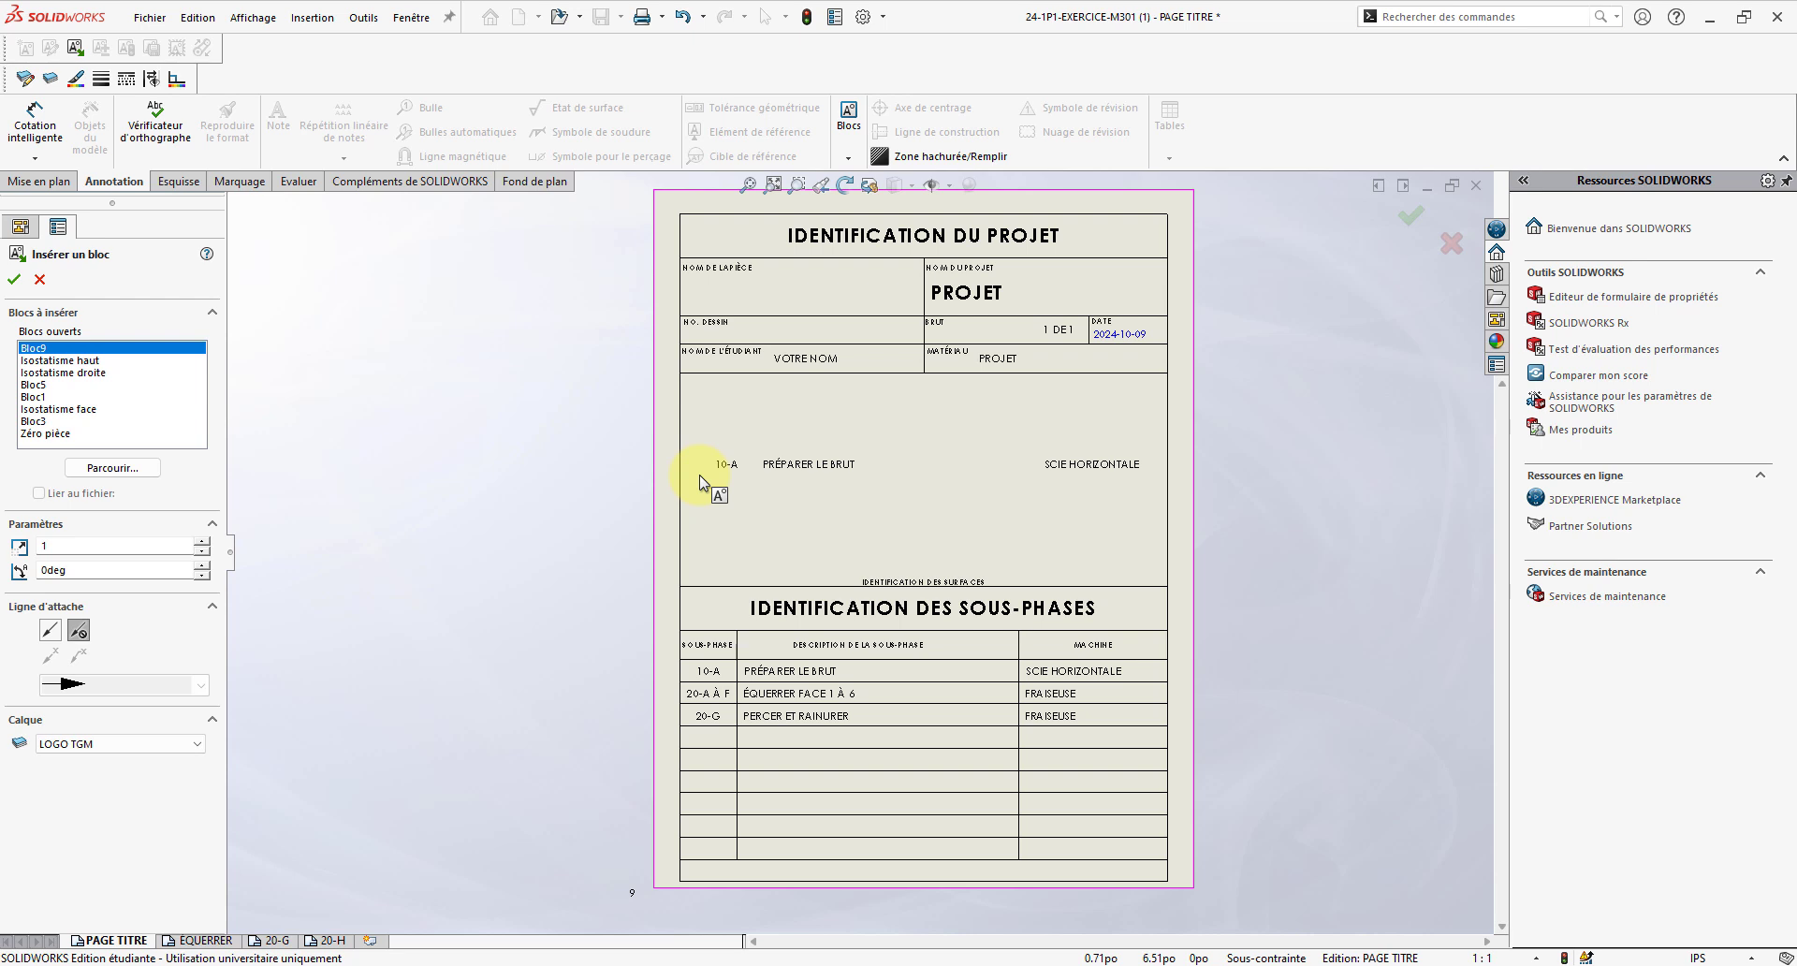
{"action": "key", "text": "Escape"}
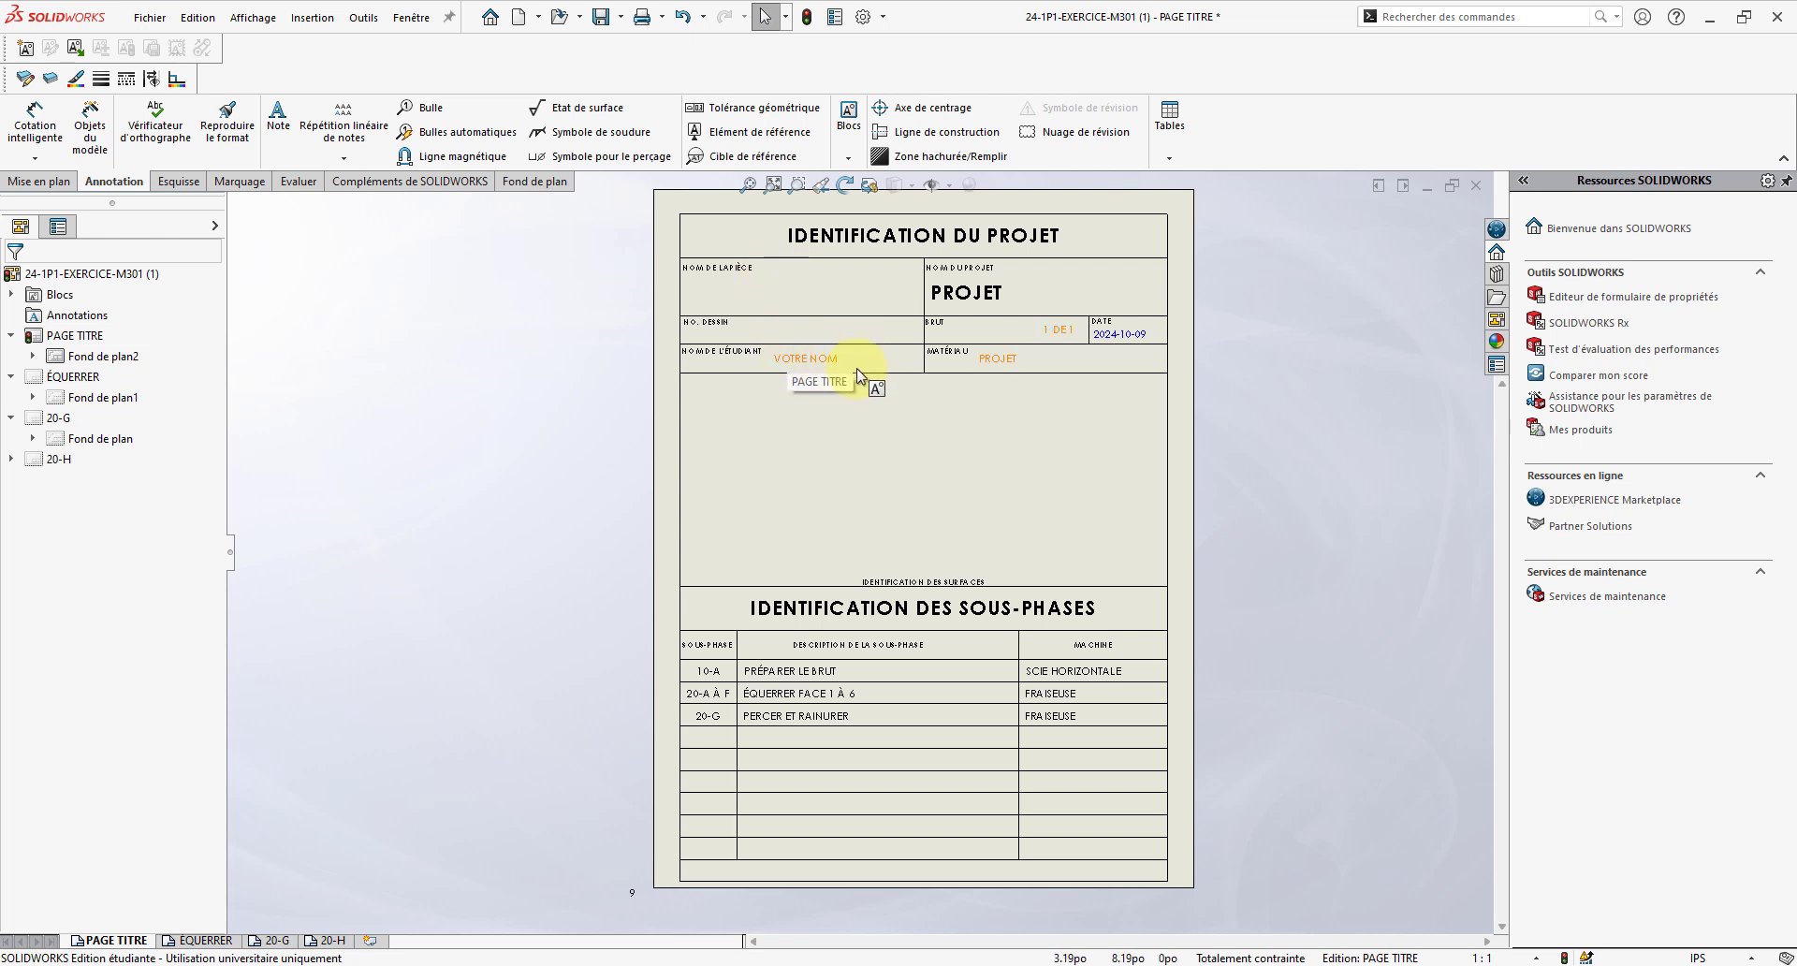
{"action": "left_click", "coordinate": [1497, 320]}
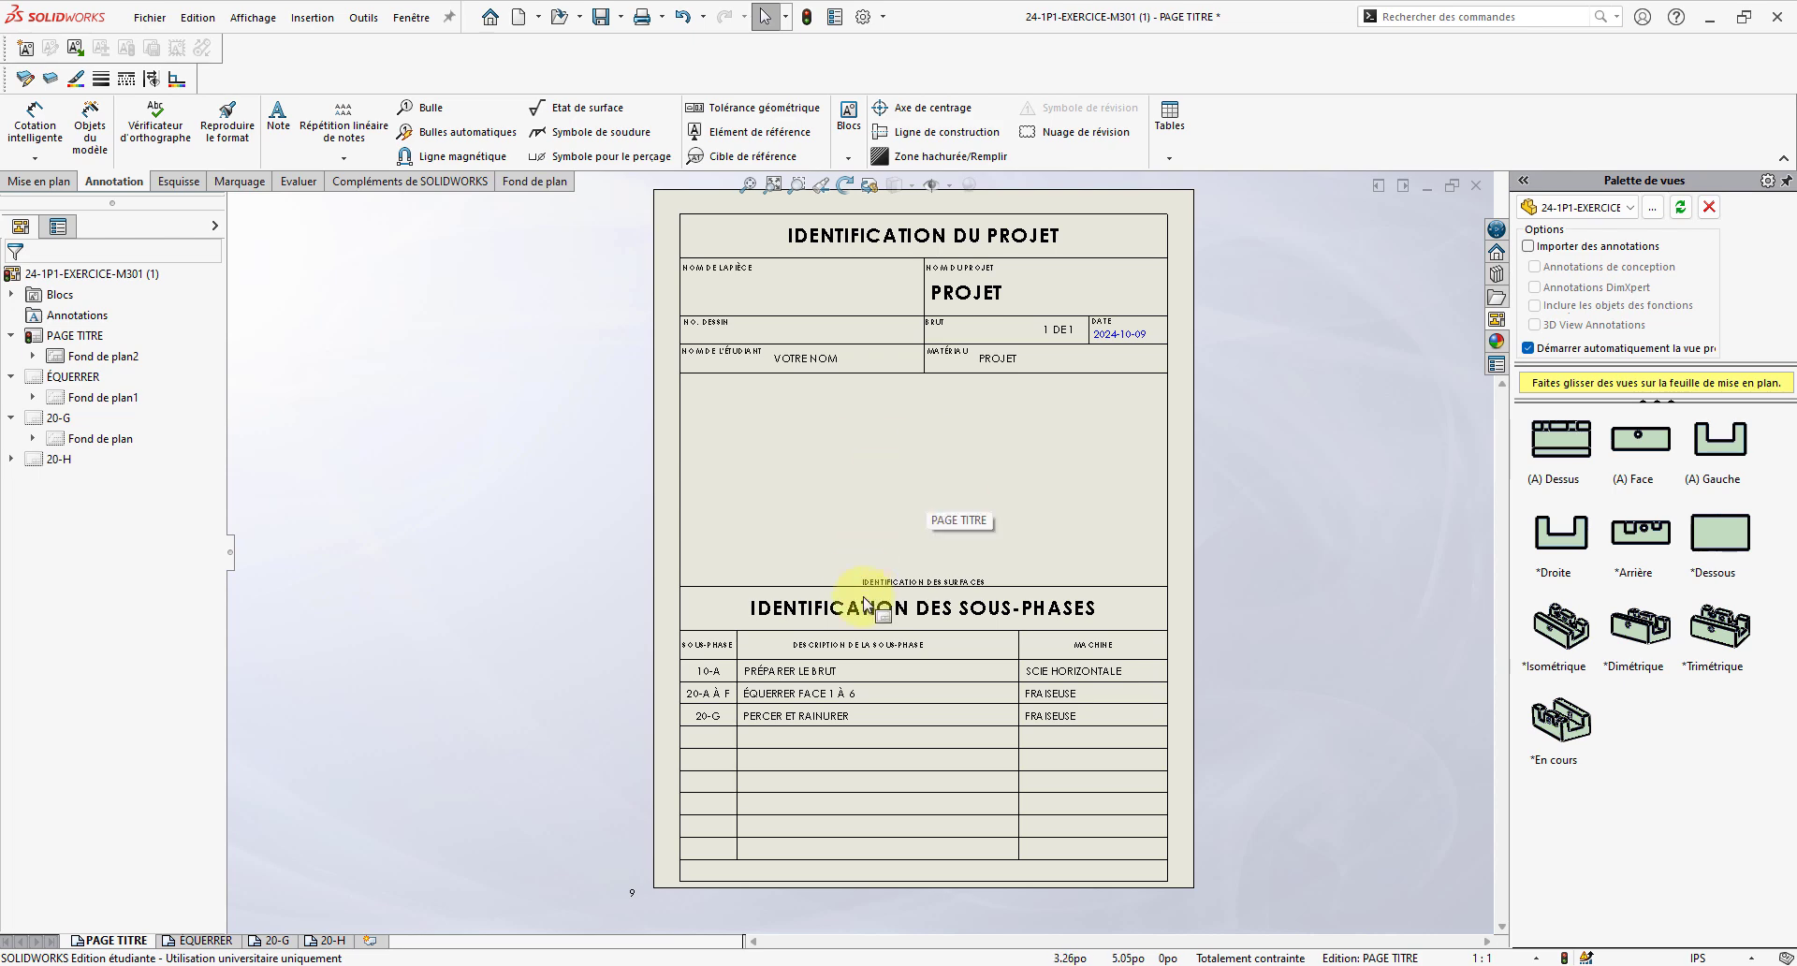
- Drop the *En cours view from the View Palette into the middle of PAGE TITRE and fit the sheet
{"action": "scroll", "coordinate": [962, 597], "scroll_direction": "up", "scroll_amount": 3}
{"action": "scroll", "coordinate": [962, 597], "scroll_direction": "down", "scroll_amount": 3}
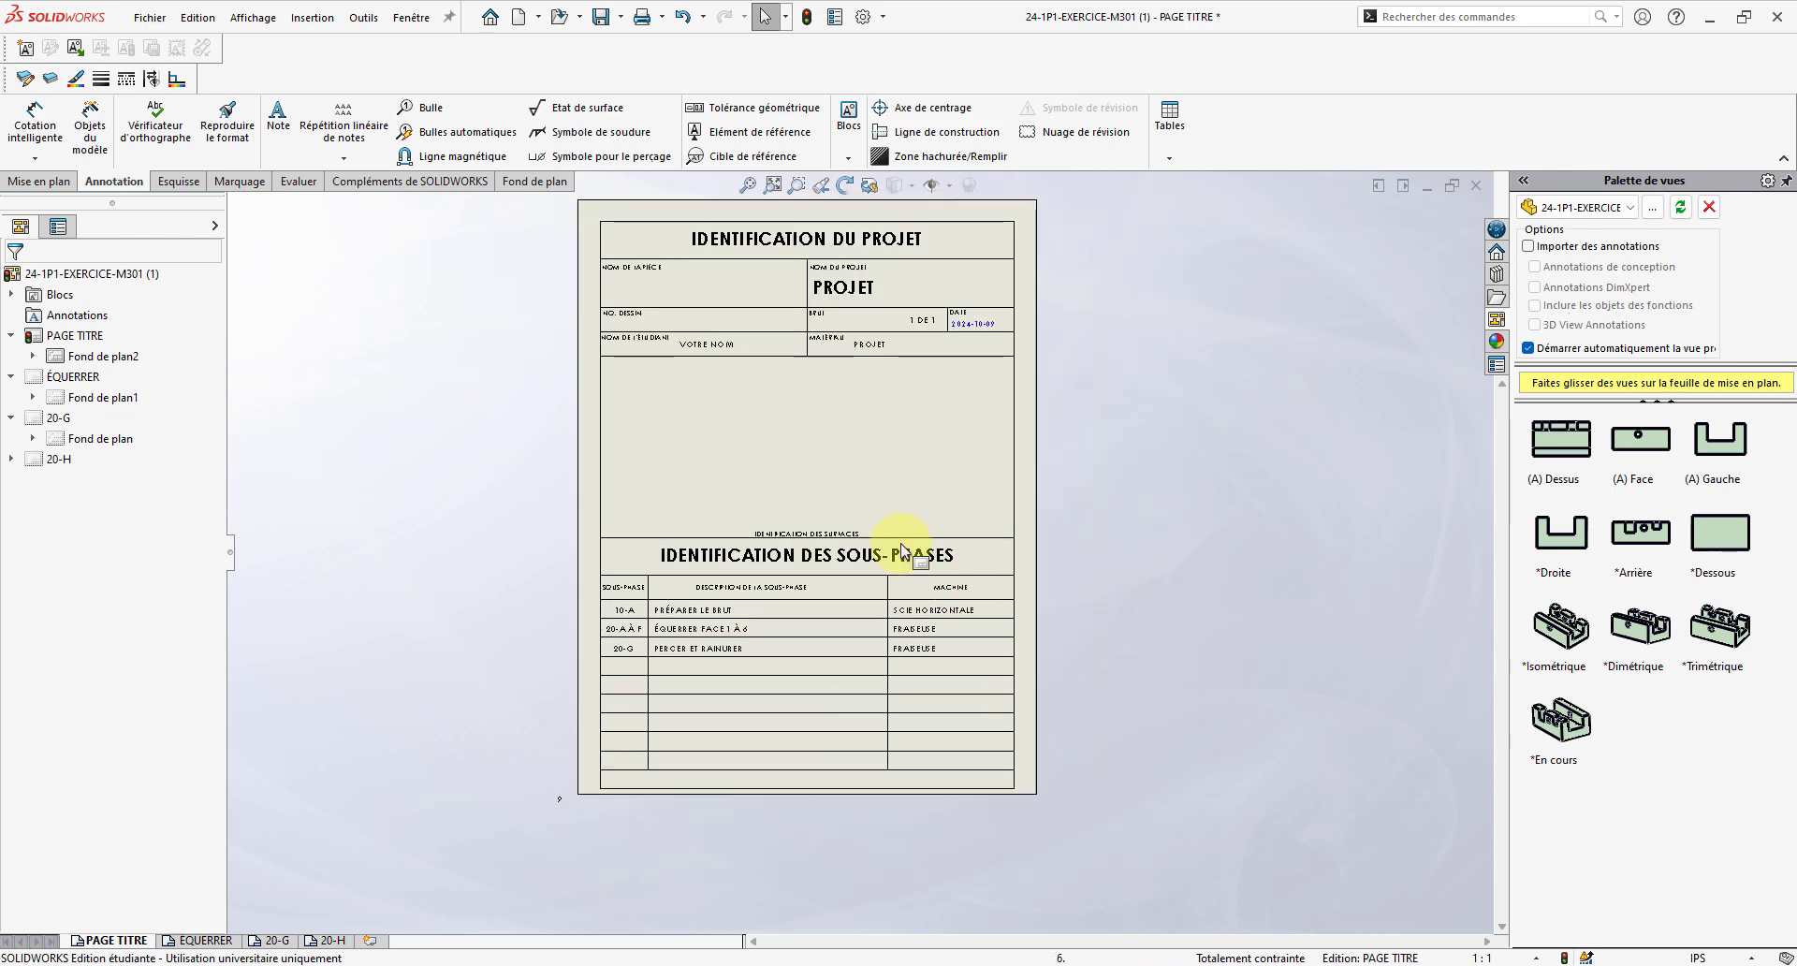
{"action": "scroll", "coordinate": [833, 599], "scroll_direction": "down", "scroll_amount": 3}
{"action": "scroll", "coordinate": [784, 564], "scroll_direction": "down", "scroll_amount": 3}
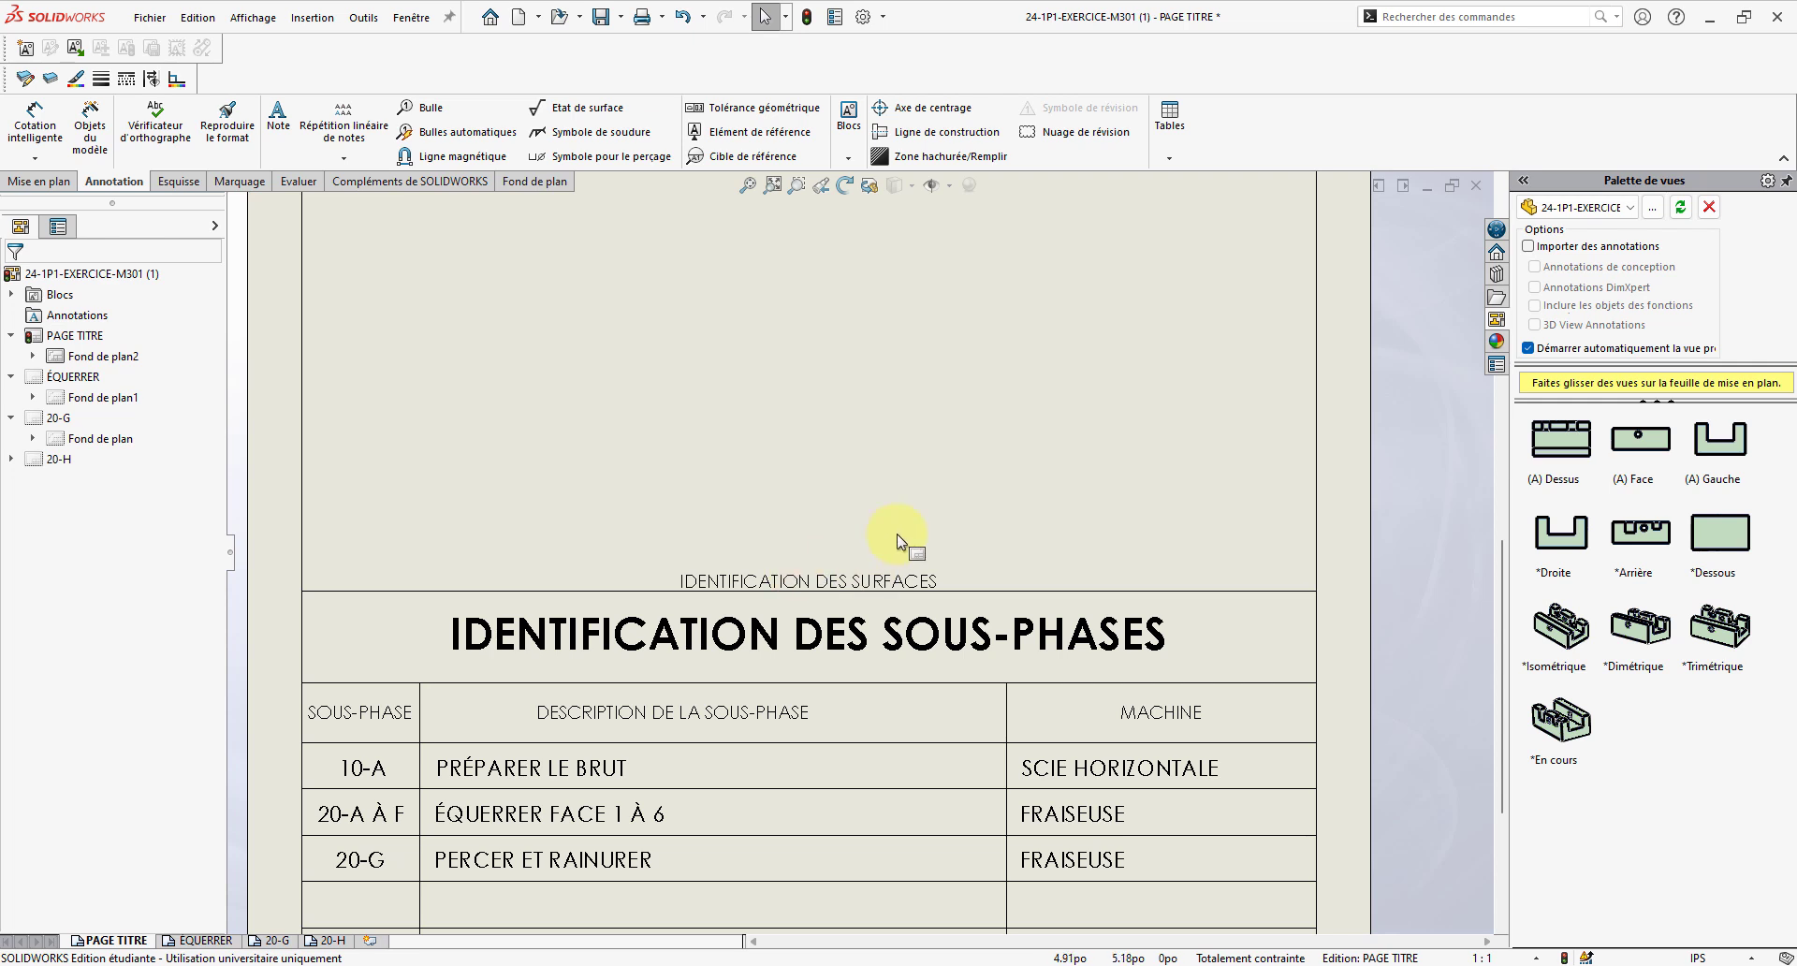
{"action": "scroll", "coordinate": [880, 538], "scroll_direction": "up", "scroll_amount": 3}
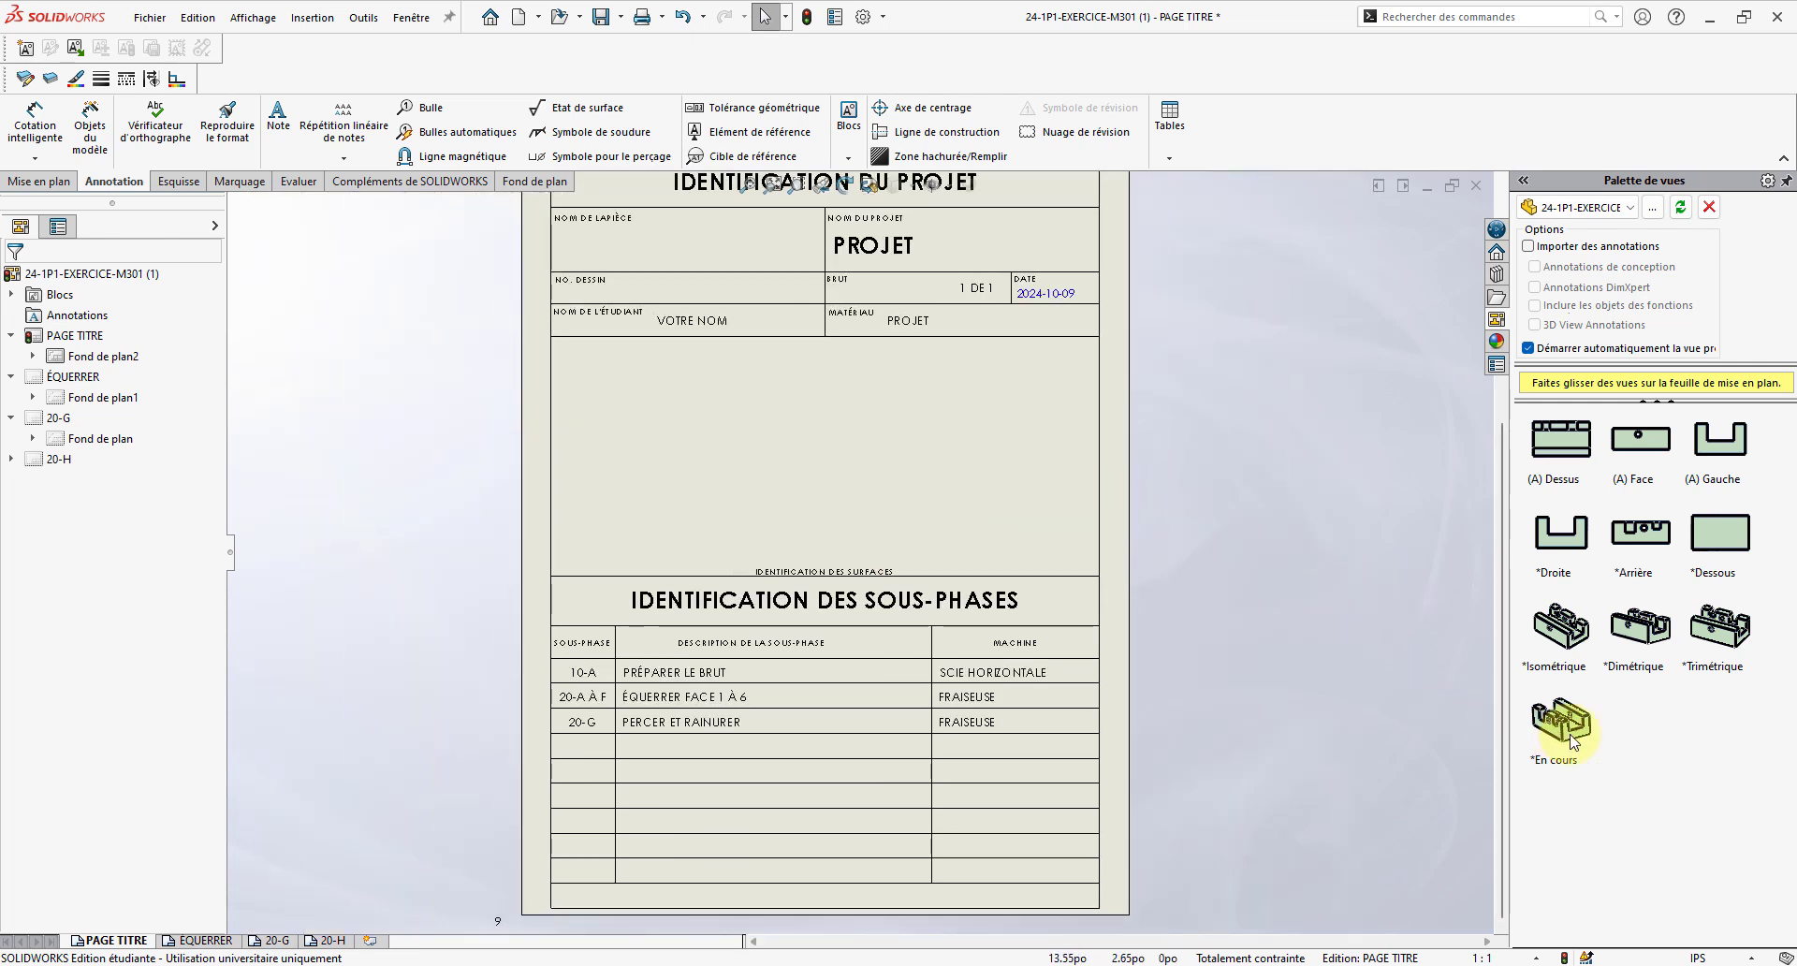
{"action": "left_click_drag", "start_coordinate": [1572, 742], "coordinate": [807, 461]}
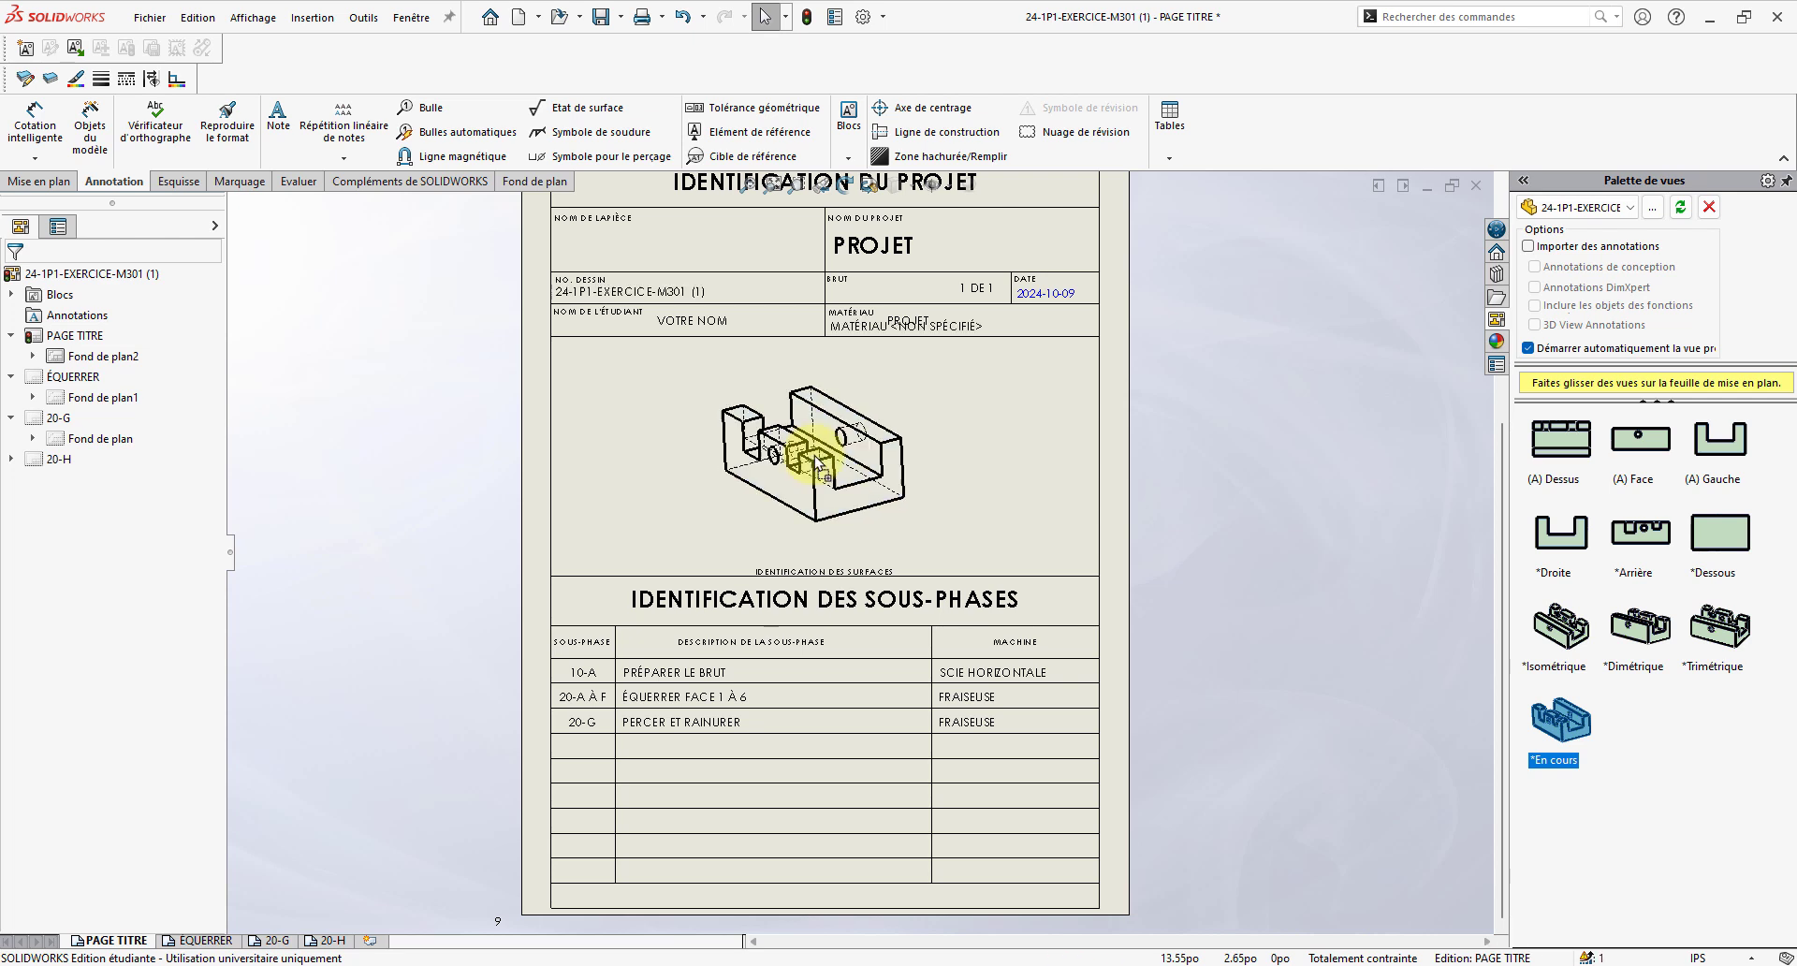
{"action": "left_click_drag", "start_coordinate": [807, 460], "coordinate": [819, 463]}
{"action": "left_click", "coordinate": [1235, 632]}
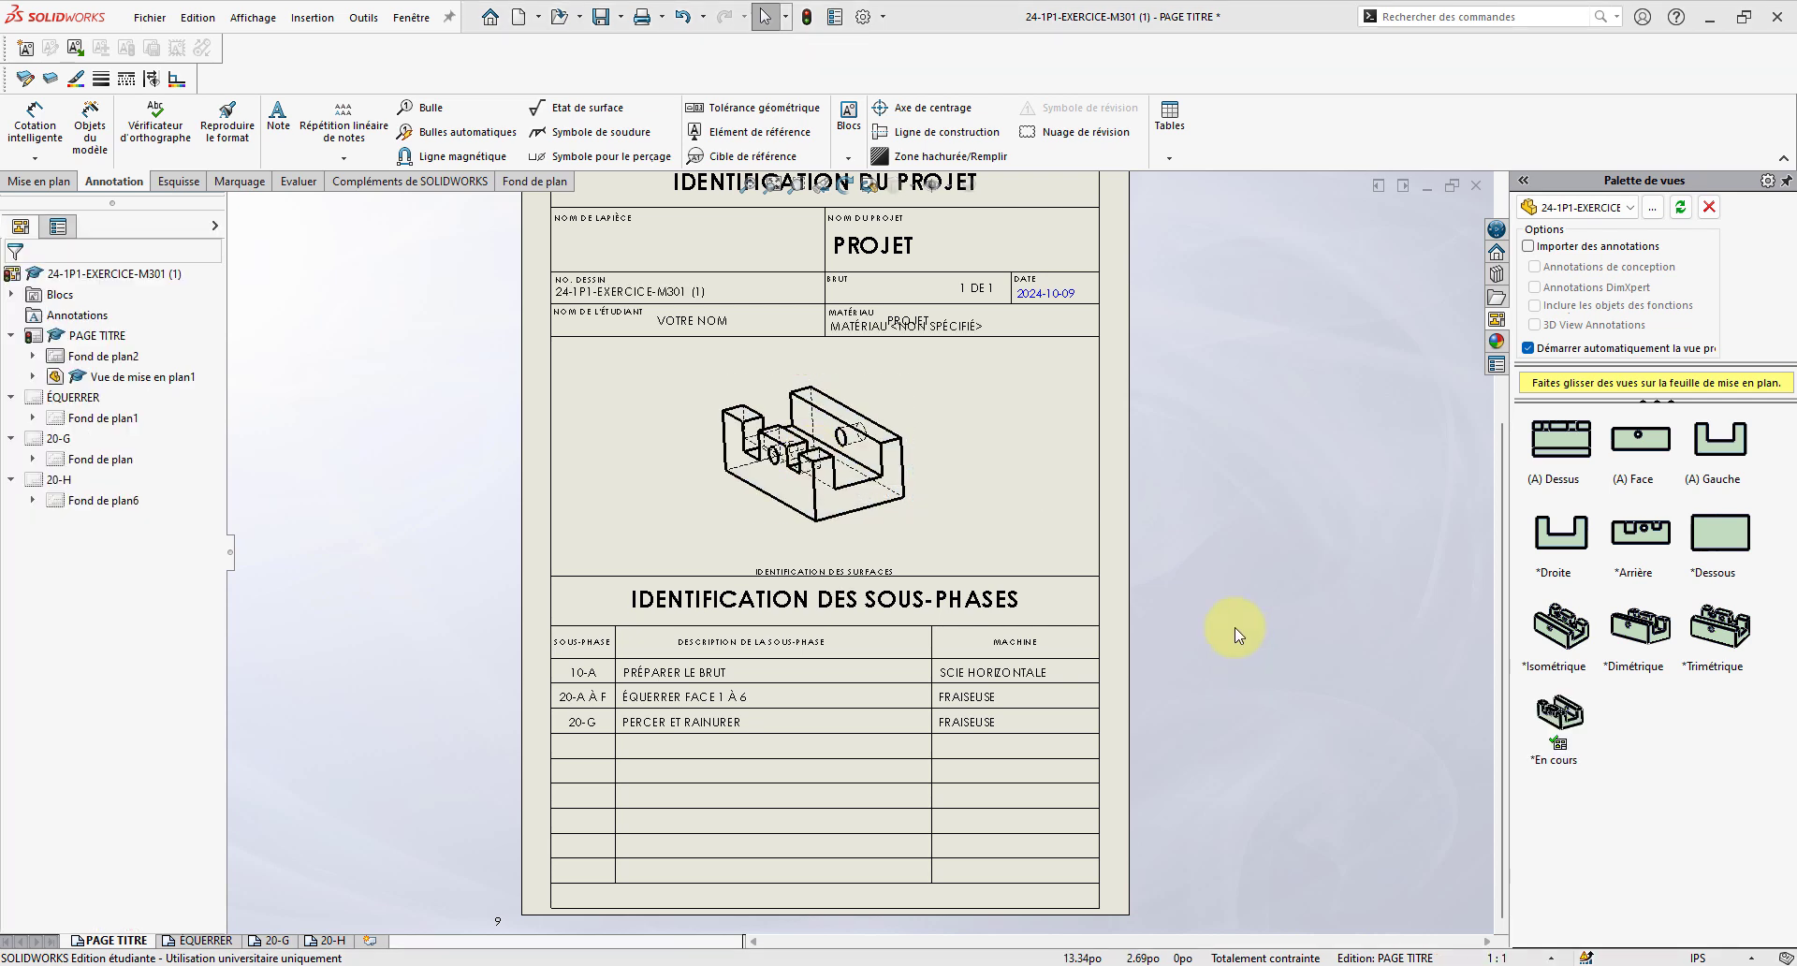
{"action": "key", "text": "f"}
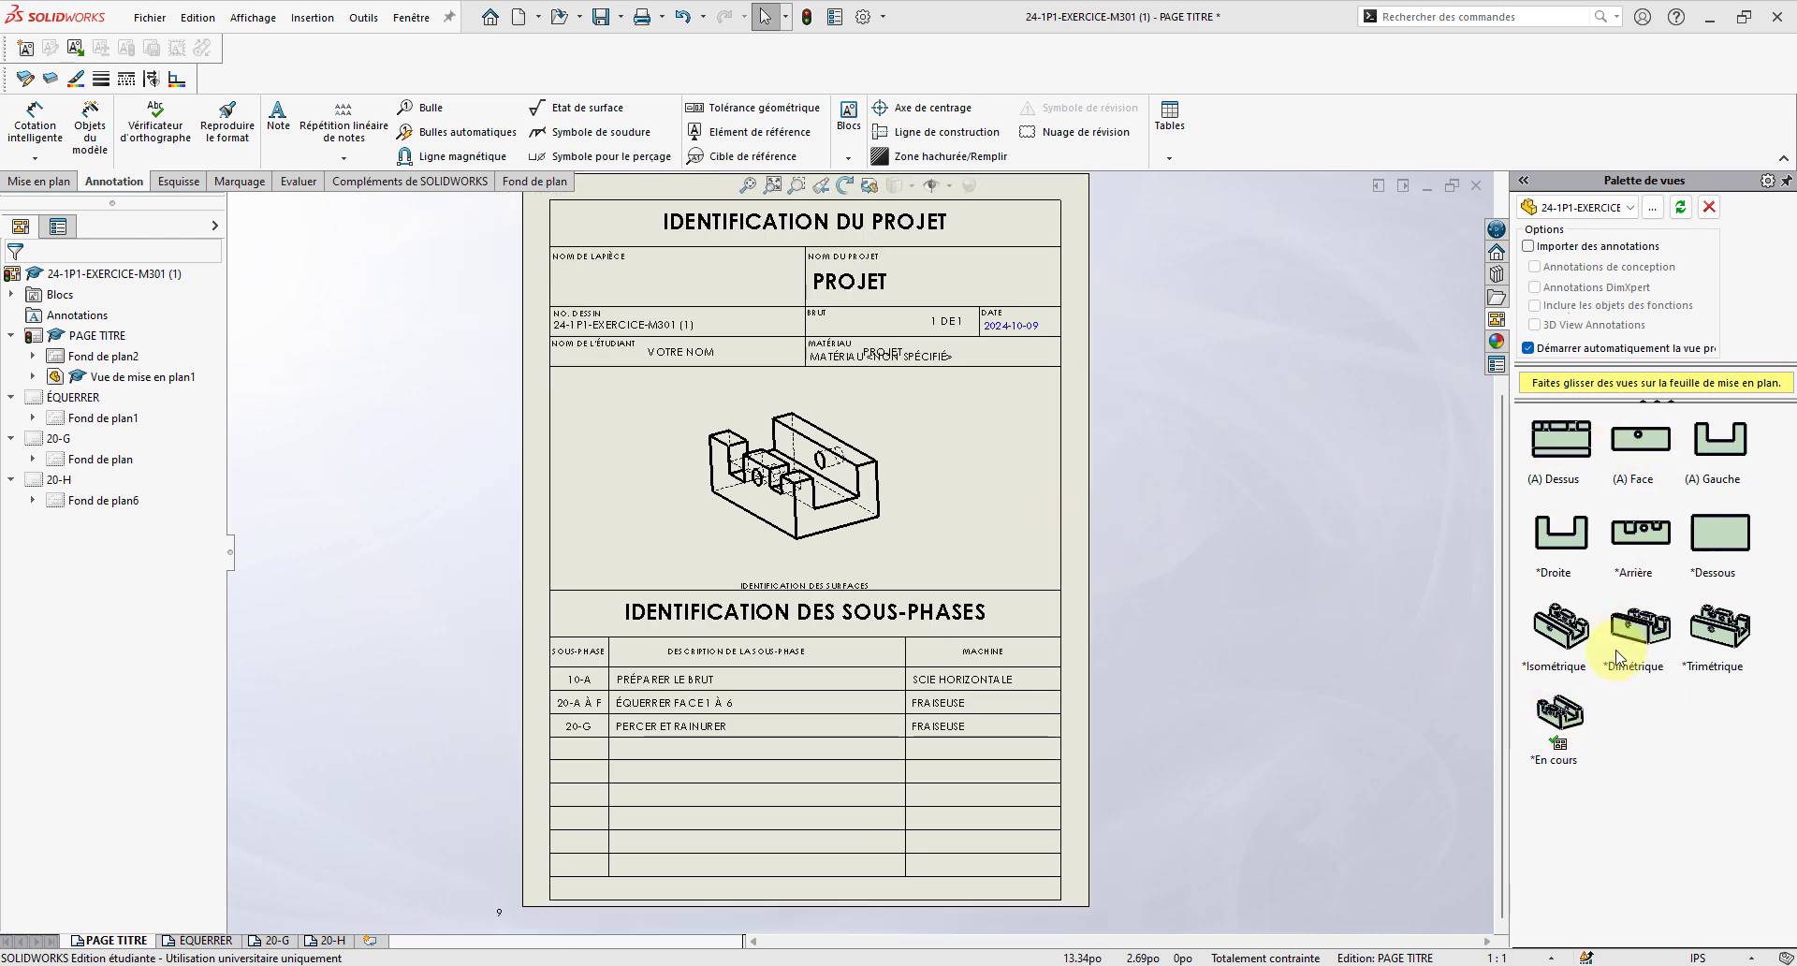
{"action": "left_click_drag", "start_coordinate": [1616, 658], "coordinate": [954, 442]}
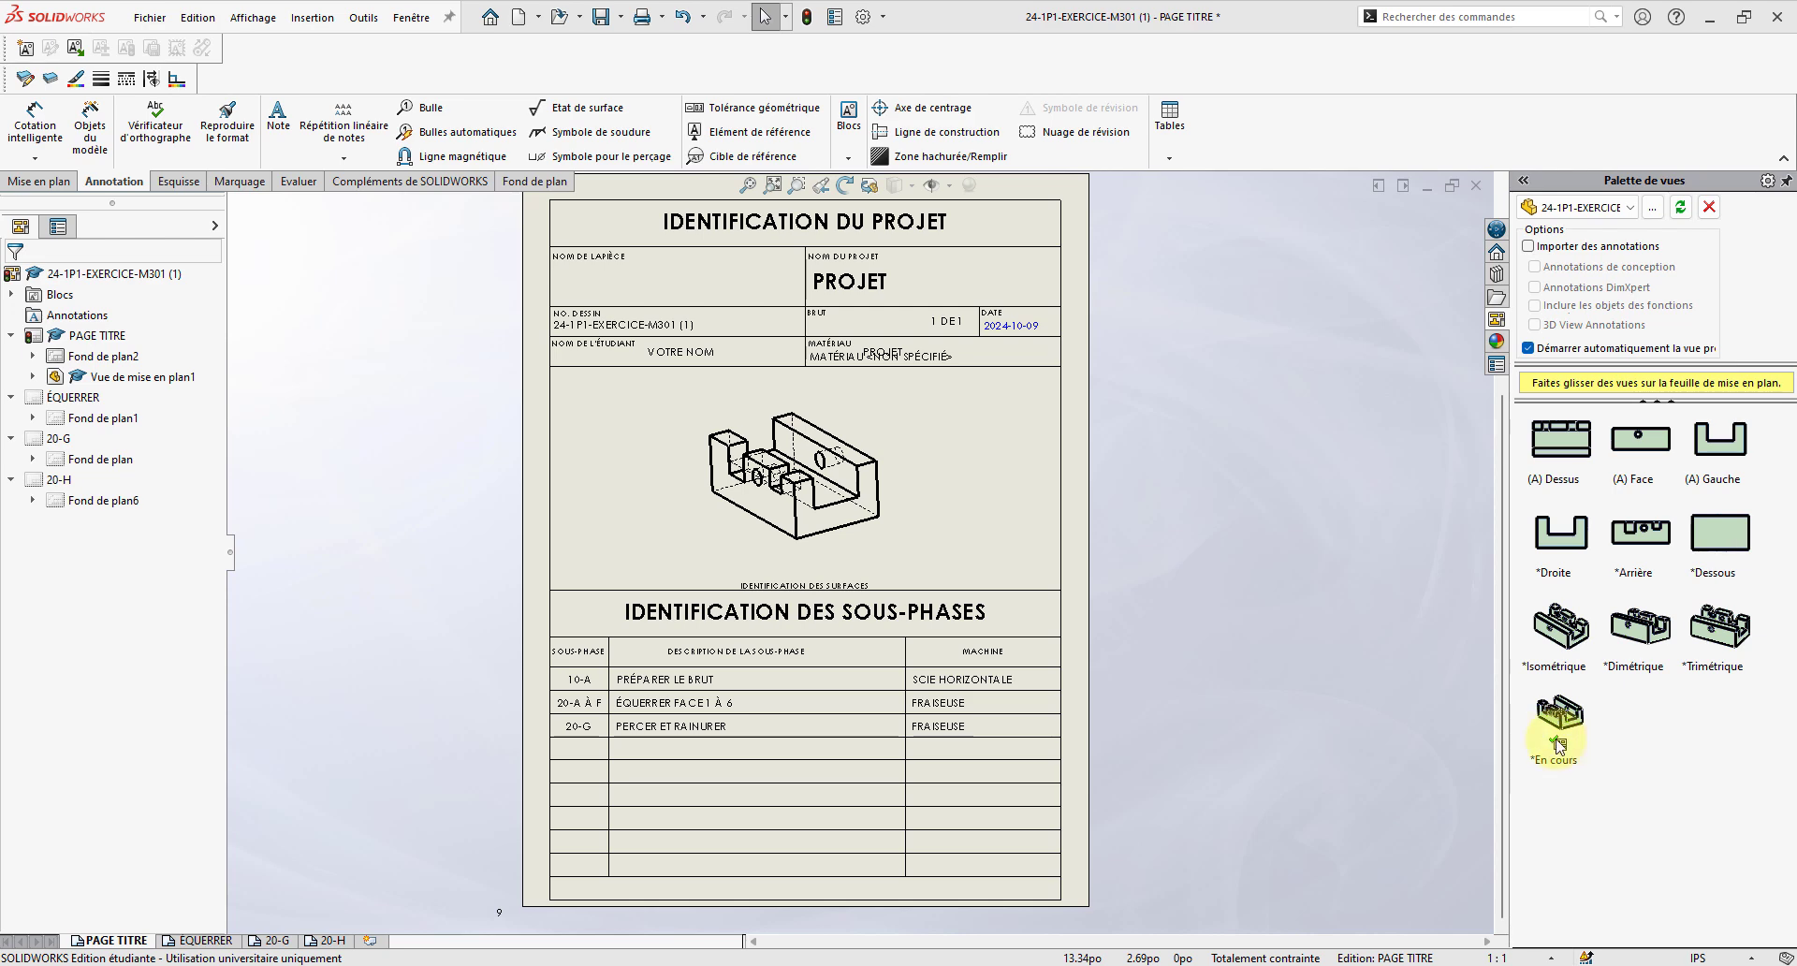
{"action": "left_click_drag", "start_coordinate": [1559, 745], "coordinate": [1557, 742]}
- Orbit the part, snap it to Isométrique from the view cube, and return to the drawing
{"action": "left_click", "coordinate": [1228, 827]}
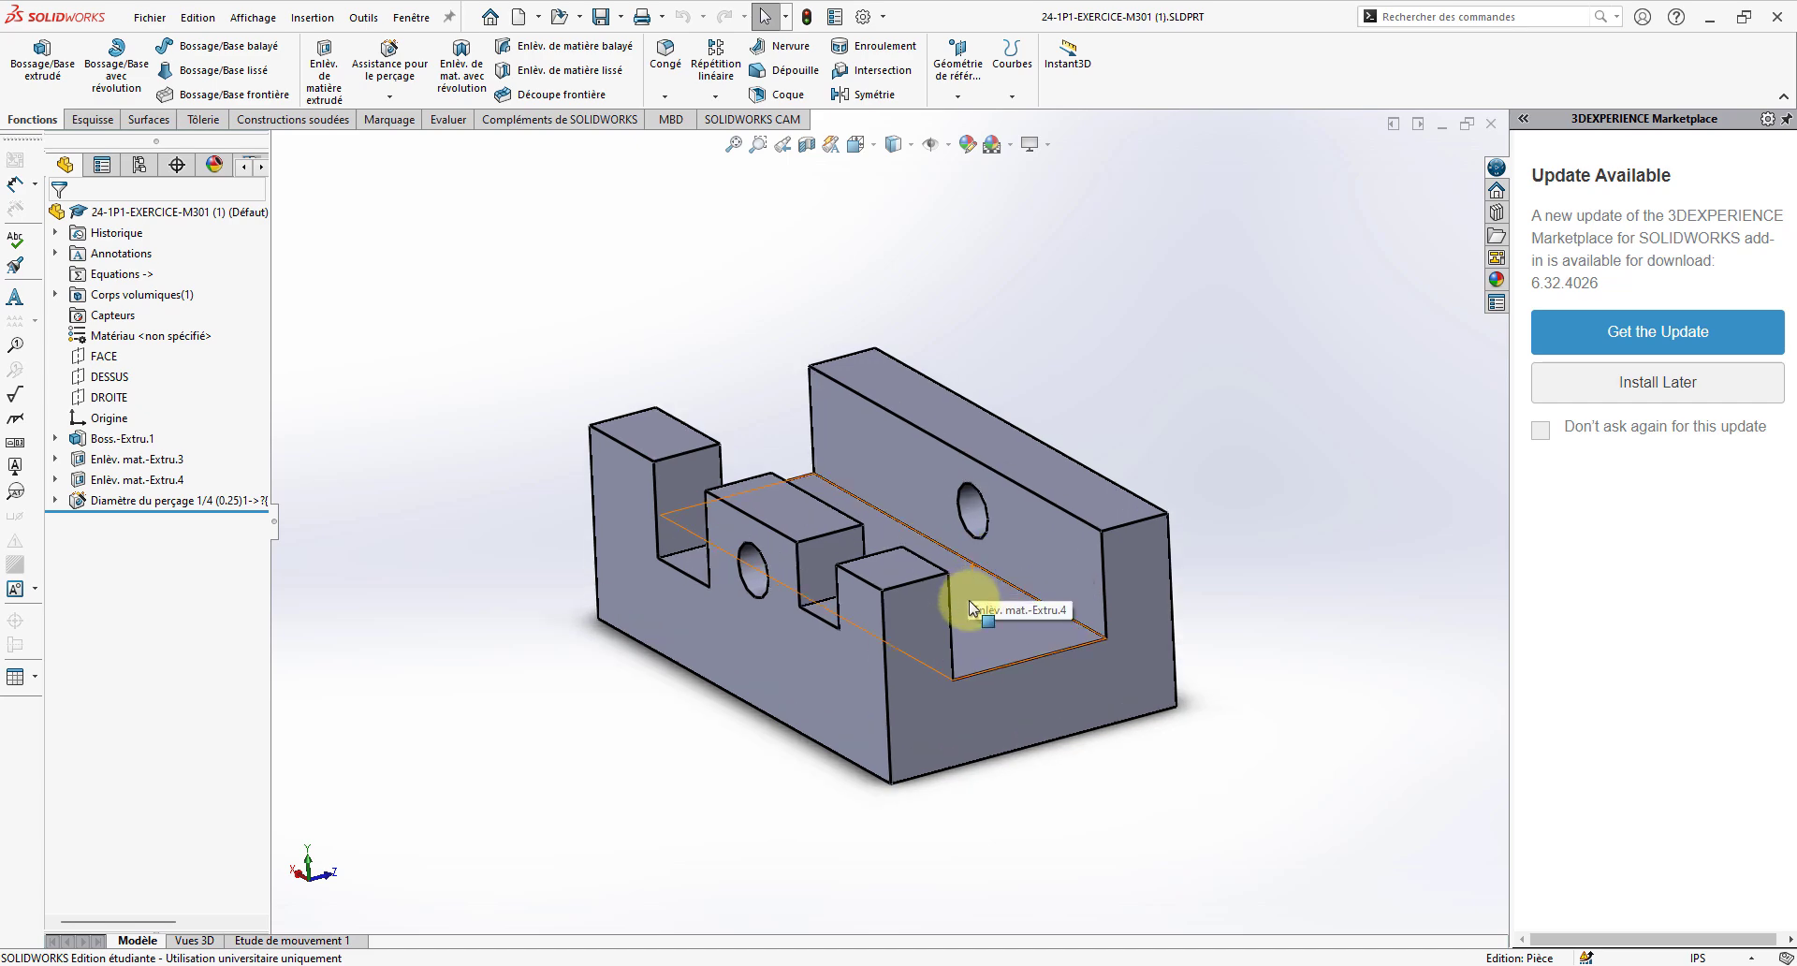
{"action": "mouse_move", "coordinate": [958, 604]}
{"action": "middle_mouse_down"}
{"action": "mouse_move", "coordinate": [1134, 455]}
{"action": "mouse_move", "coordinate": [918, 590]}
{"action": "mouse_move", "coordinate": [762, 725]}
{"action": "mouse_move", "coordinate": [1062, 818]}
{"action": "mouse_move", "coordinate": [1136, 876]}
{"action": "mouse_move", "coordinate": [1318, 787]}
{"action": "mouse_move", "coordinate": [1311, 842]}
{"action": "middle_mouse_up"}
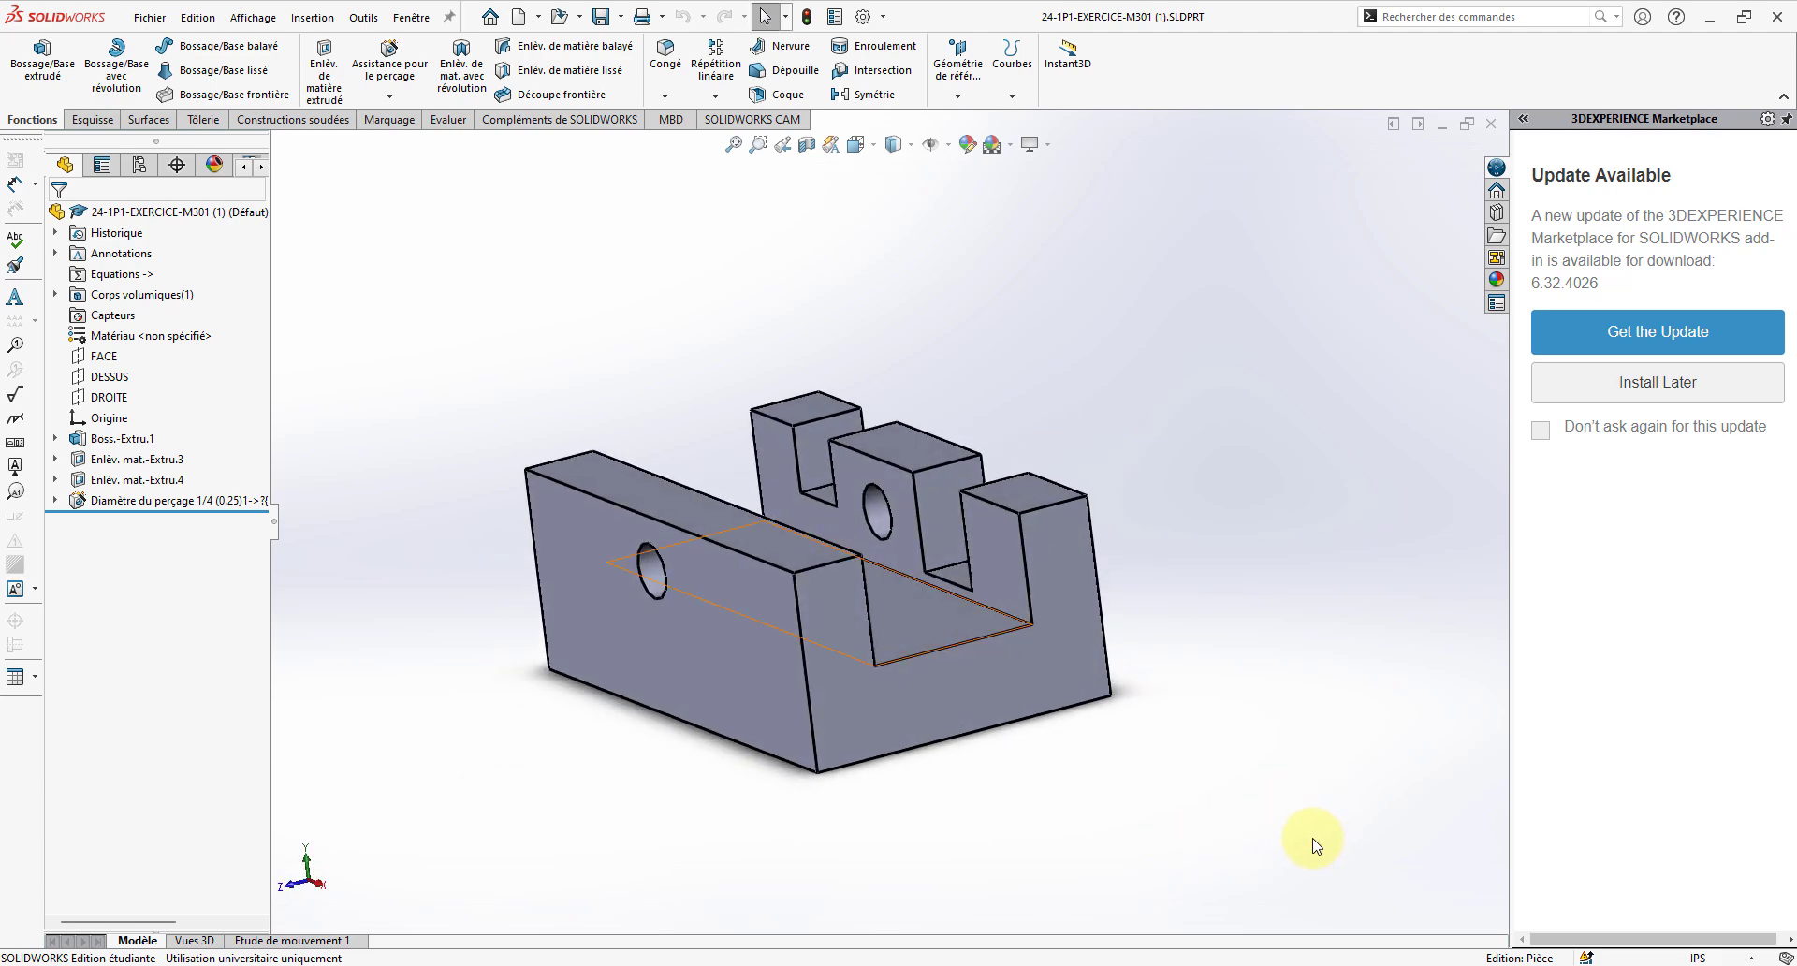
{"action": "left_click", "coordinate": [876, 155]}
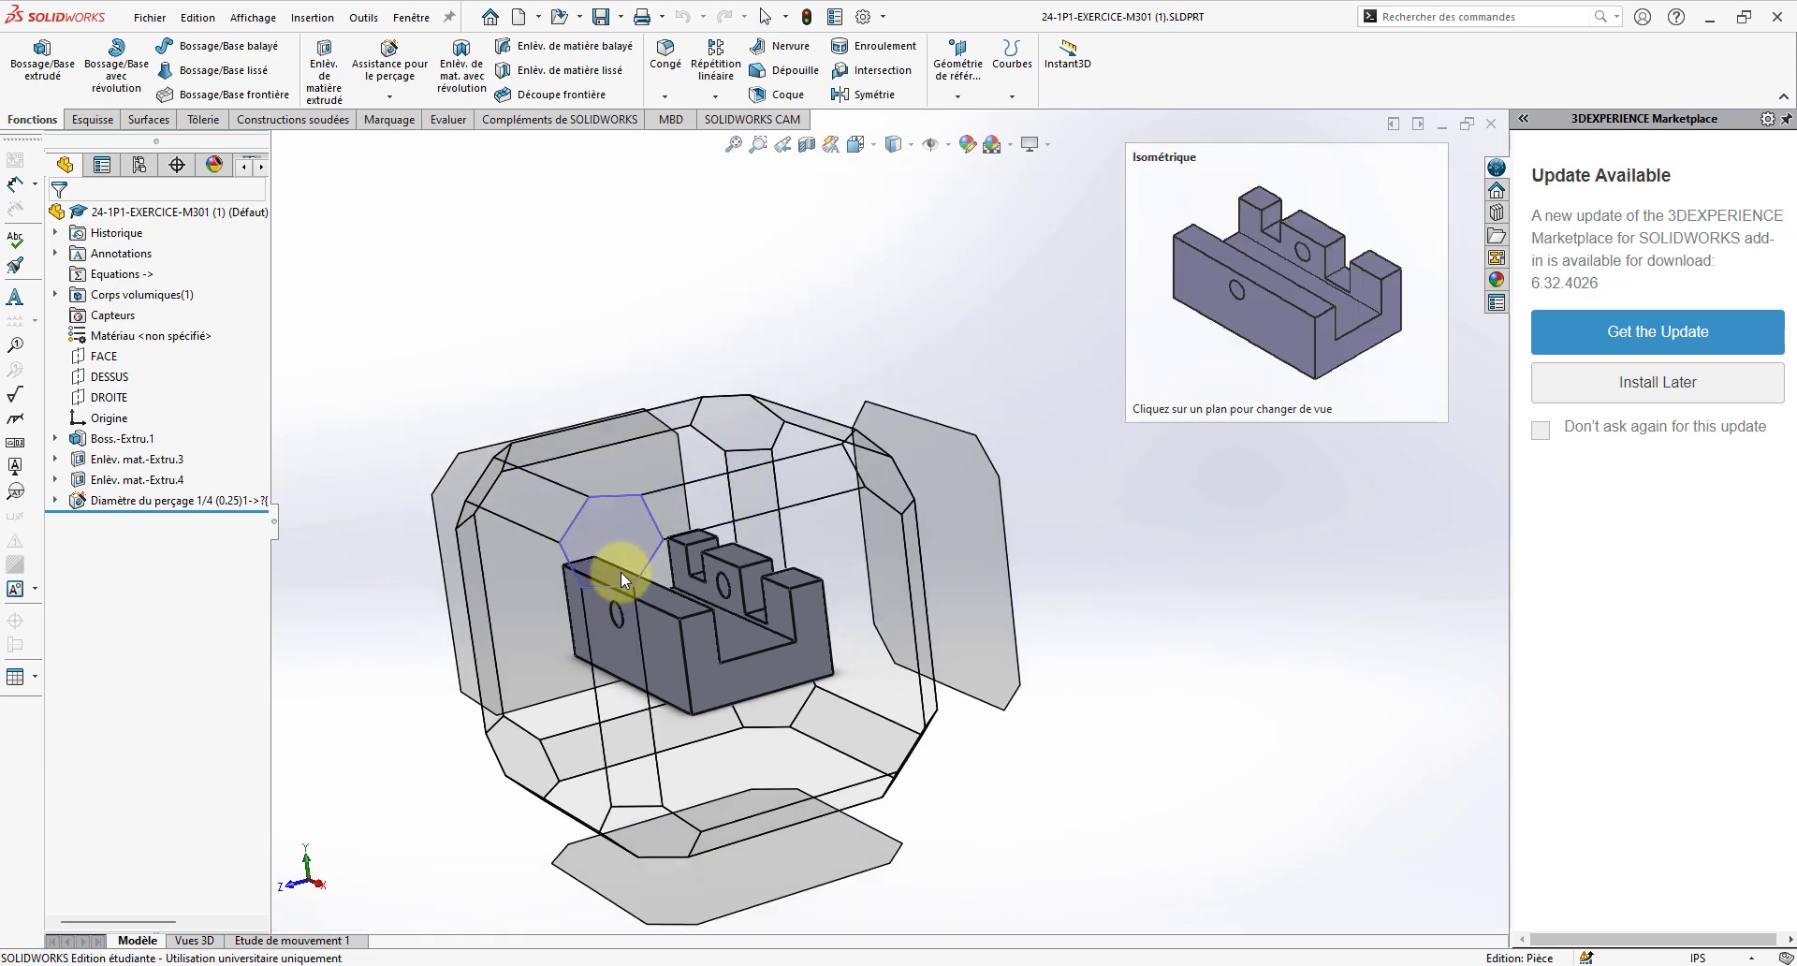
{"action": "left_click", "coordinate": [621, 570]}
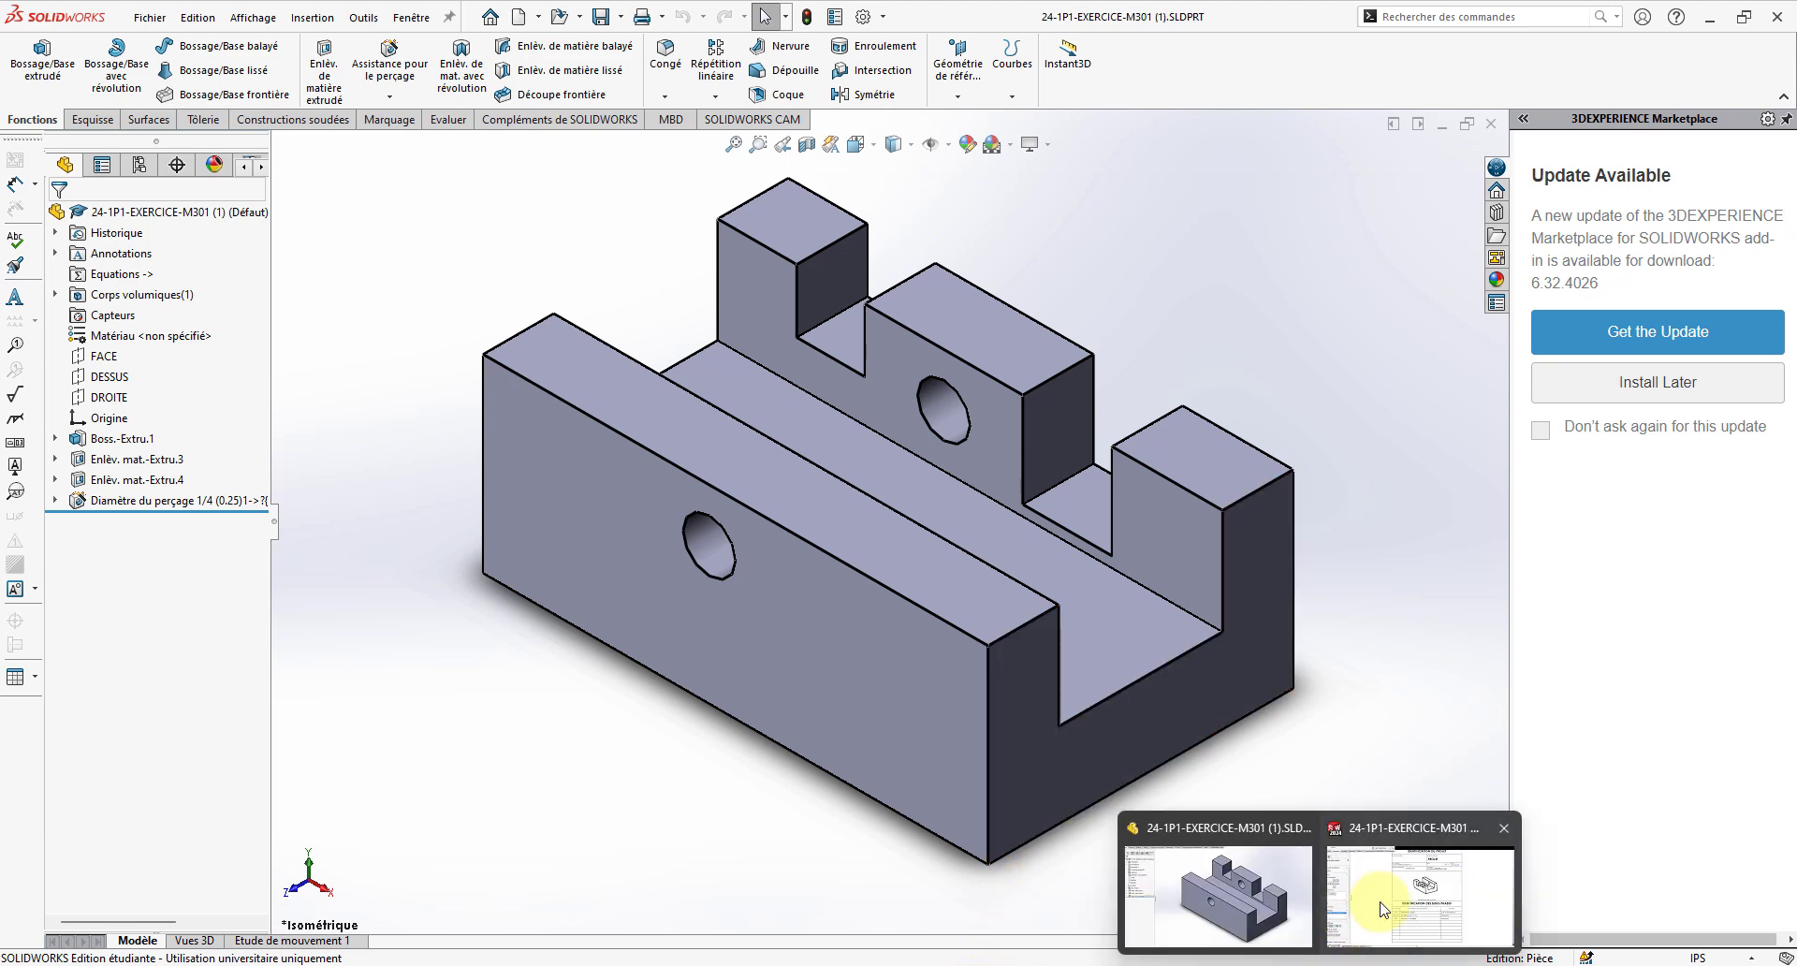
{"action": "left_click", "coordinate": [1374, 894]}
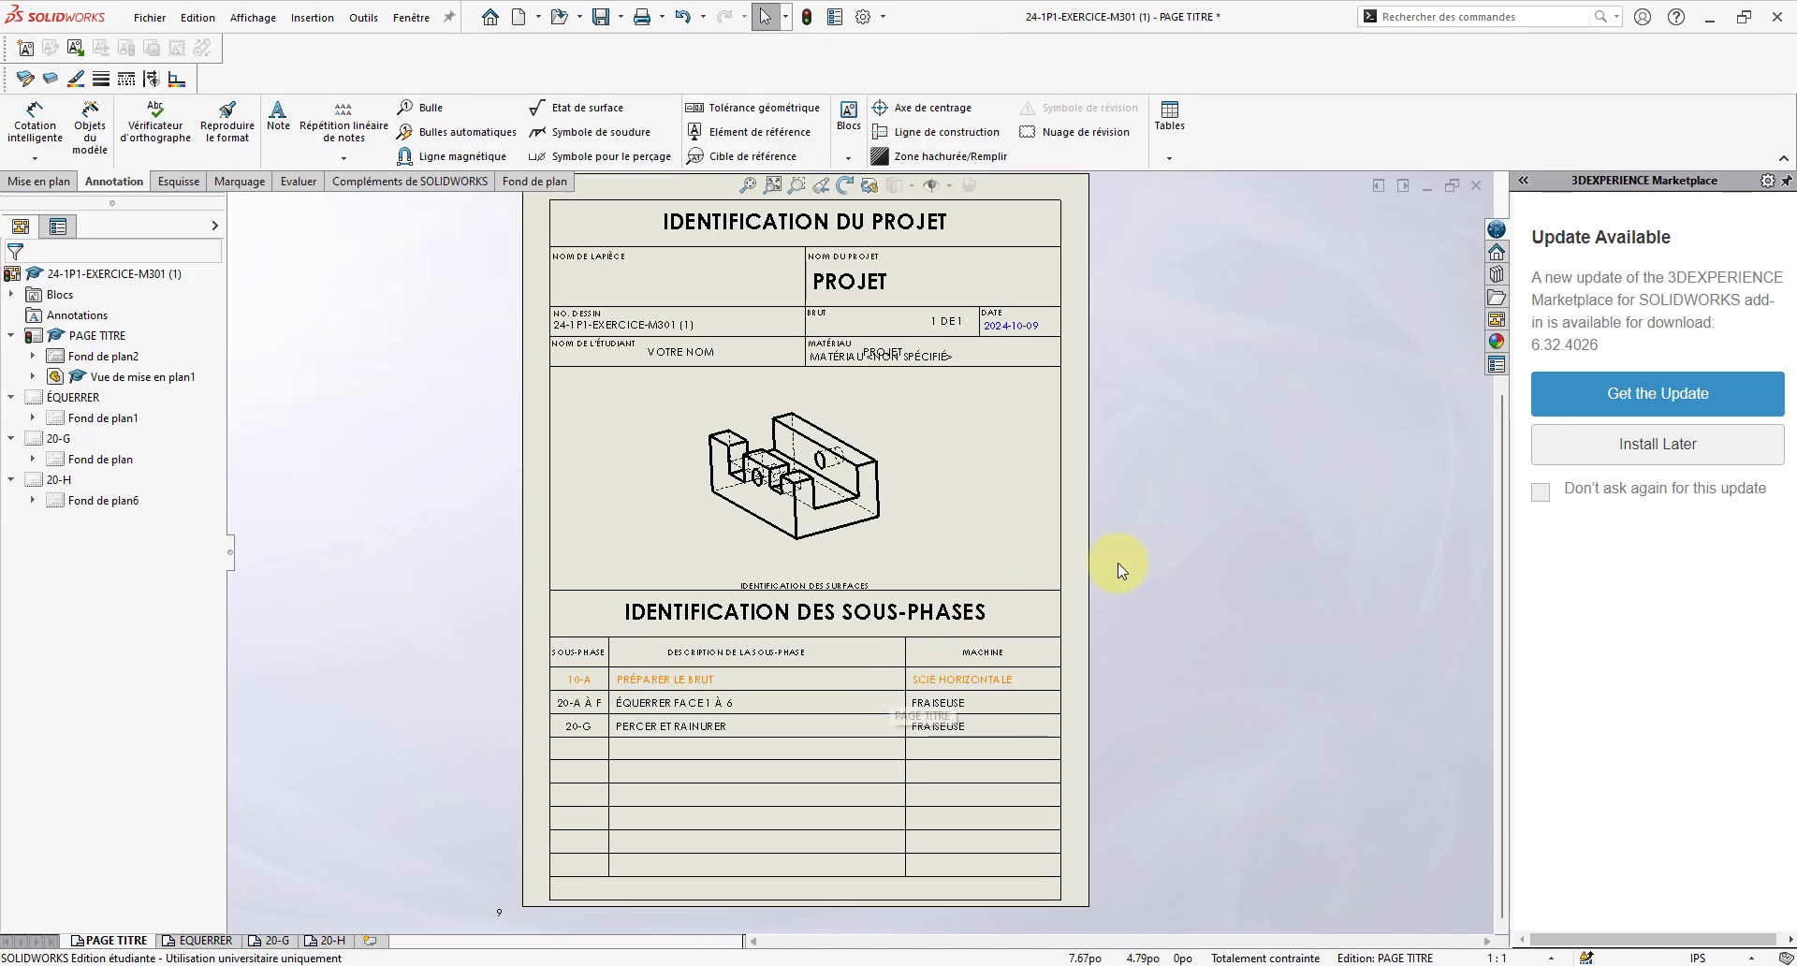
- Refresh the View Palette thumbnails, delete the old isometric view, and place the refreshed one
{"action": "left_click", "coordinate": [1497, 320]}
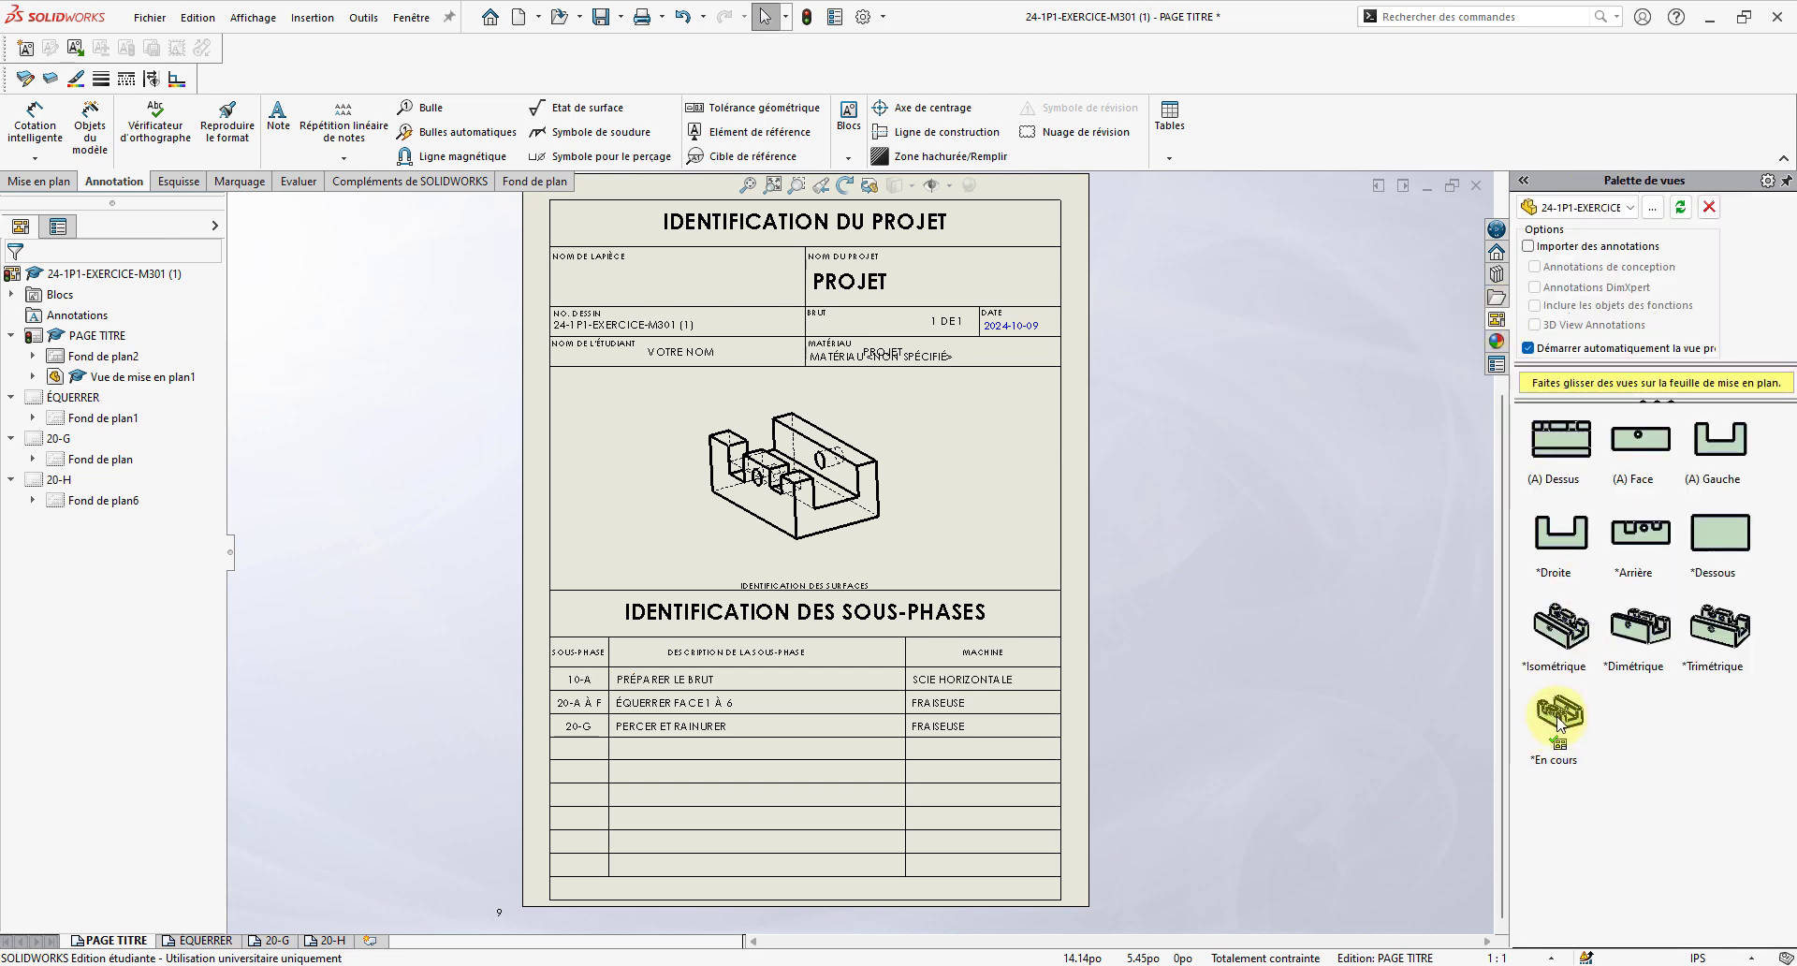
{"action": "left_click", "coordinate": [1680, 209]}
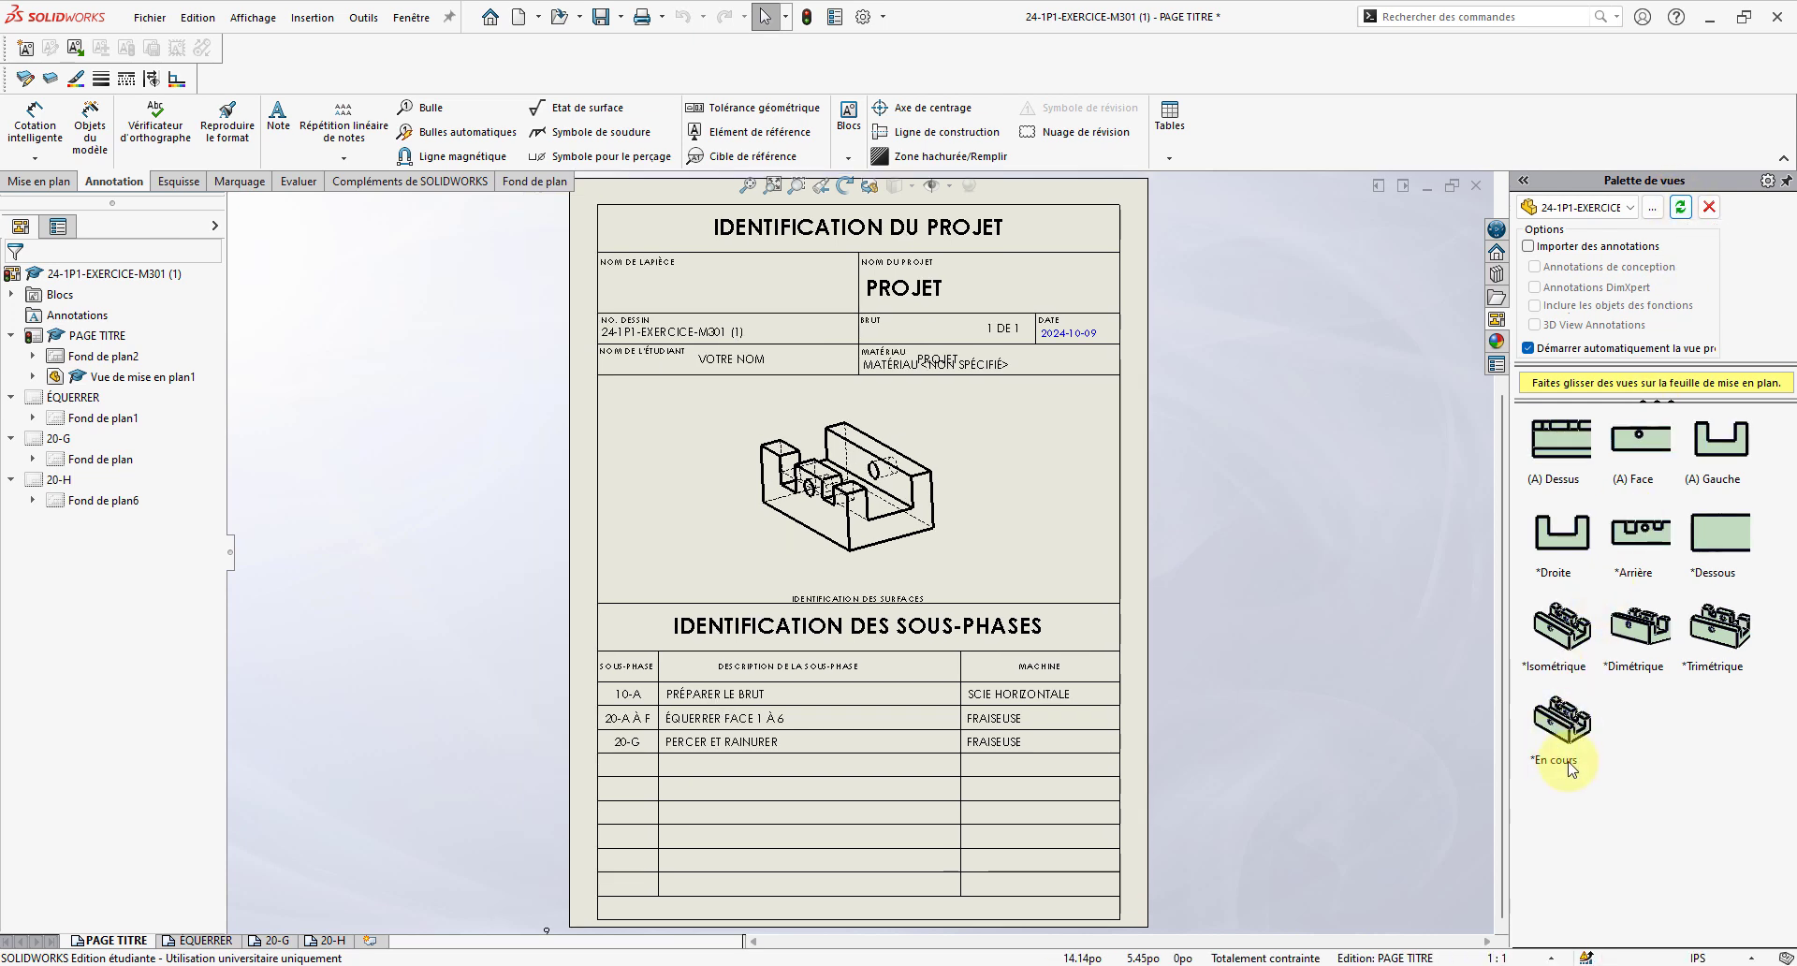
{"action": "left_click", "coordinate": [925, 524]}
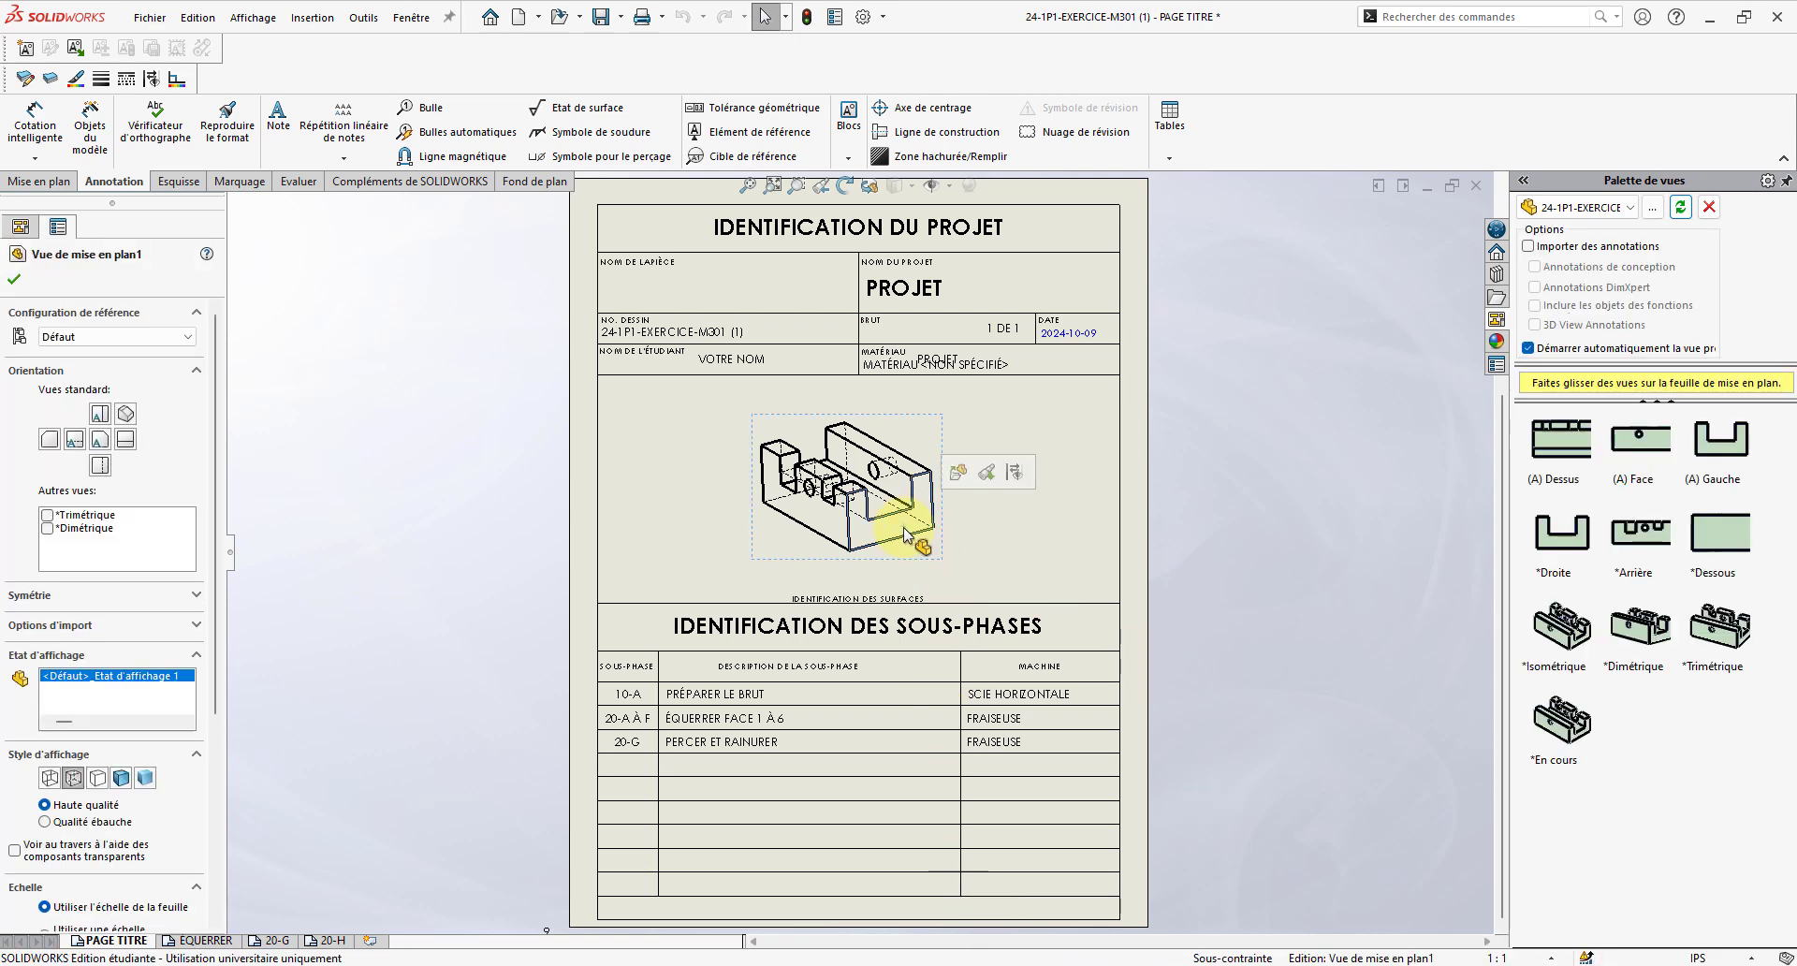
{"action": "key", "text": "Delete"}
{"action": "left_click", "coordinate": [996, 393]}
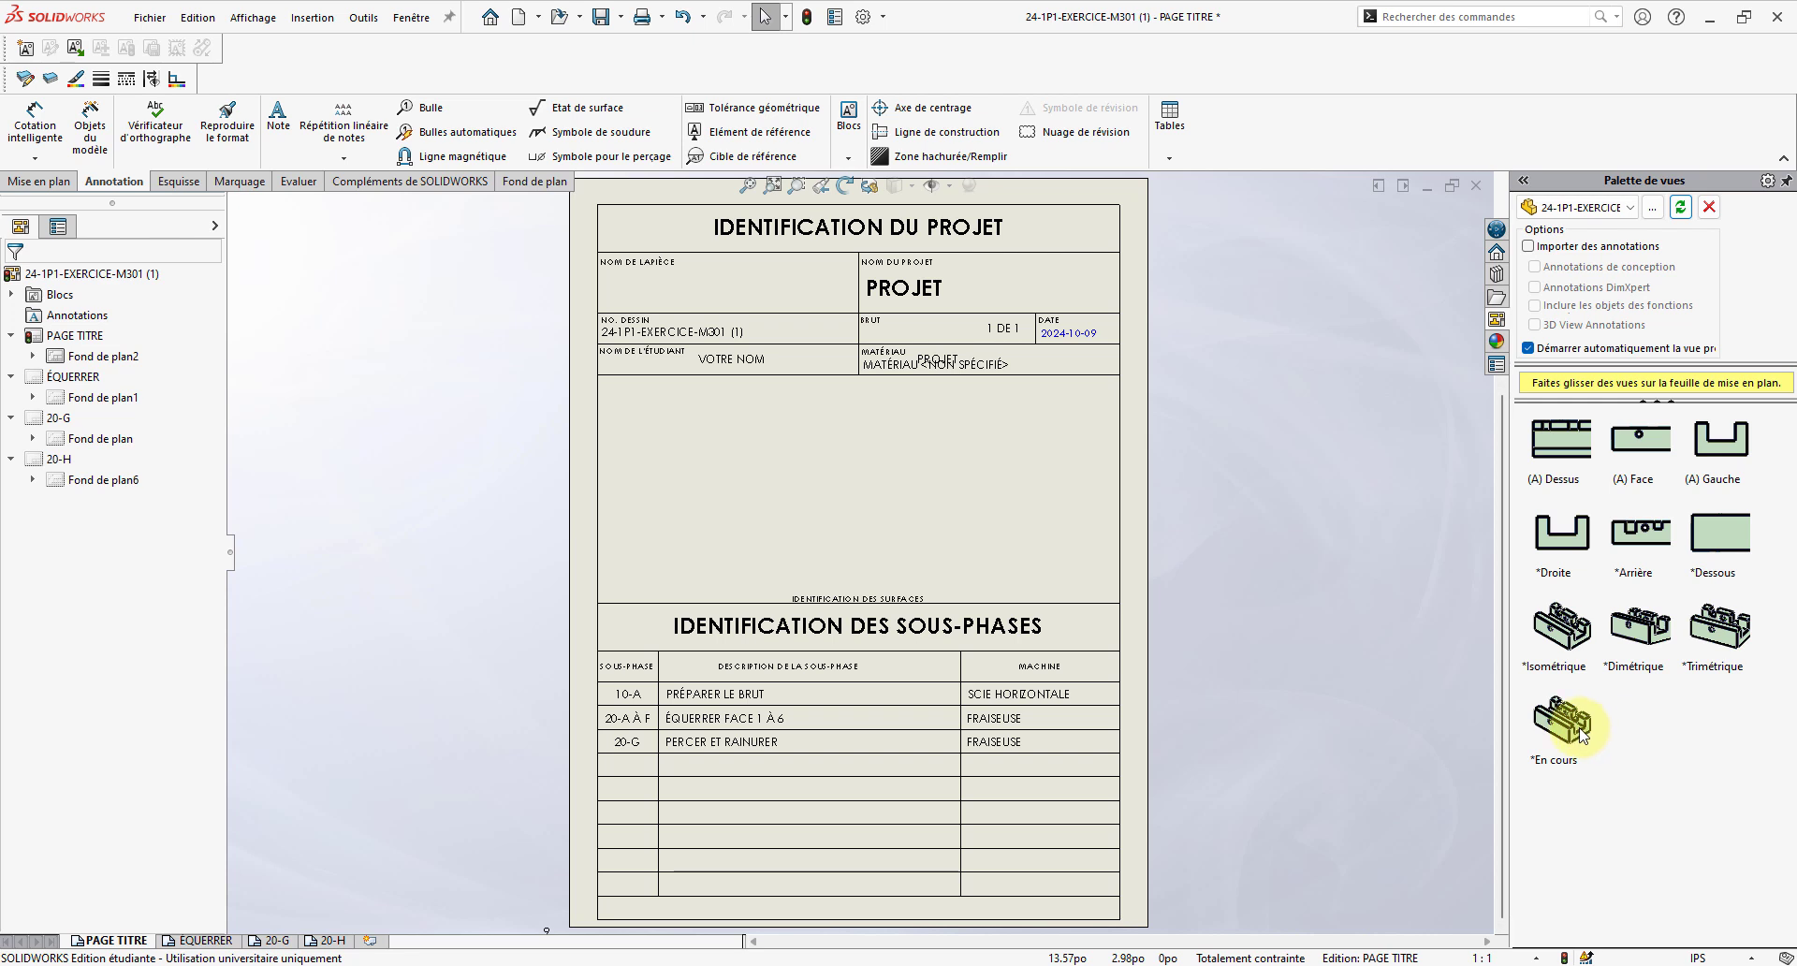
{"action": "left_click_drag", "start_coordinate": [1569, 734], "coordinate": [855, 496]}
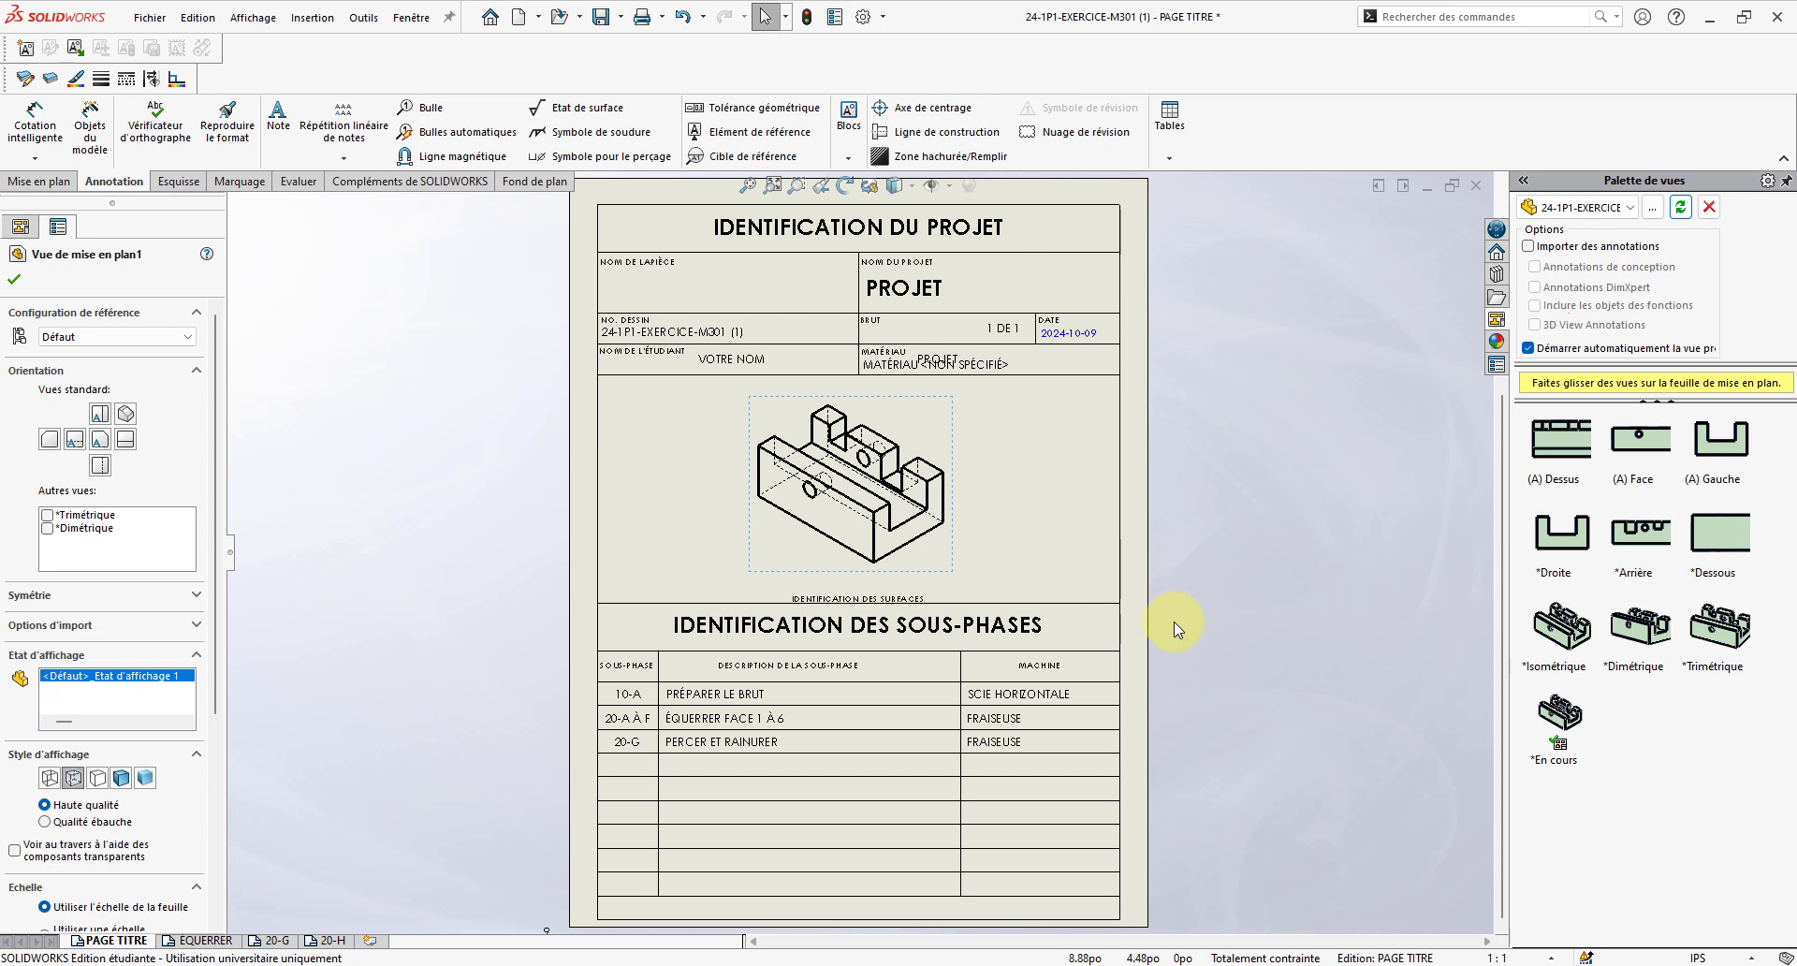
- Try the display styles on the isometric view, settling on hidden lines removed
{"action": "left_click", "coordinate": [1078, 501]}
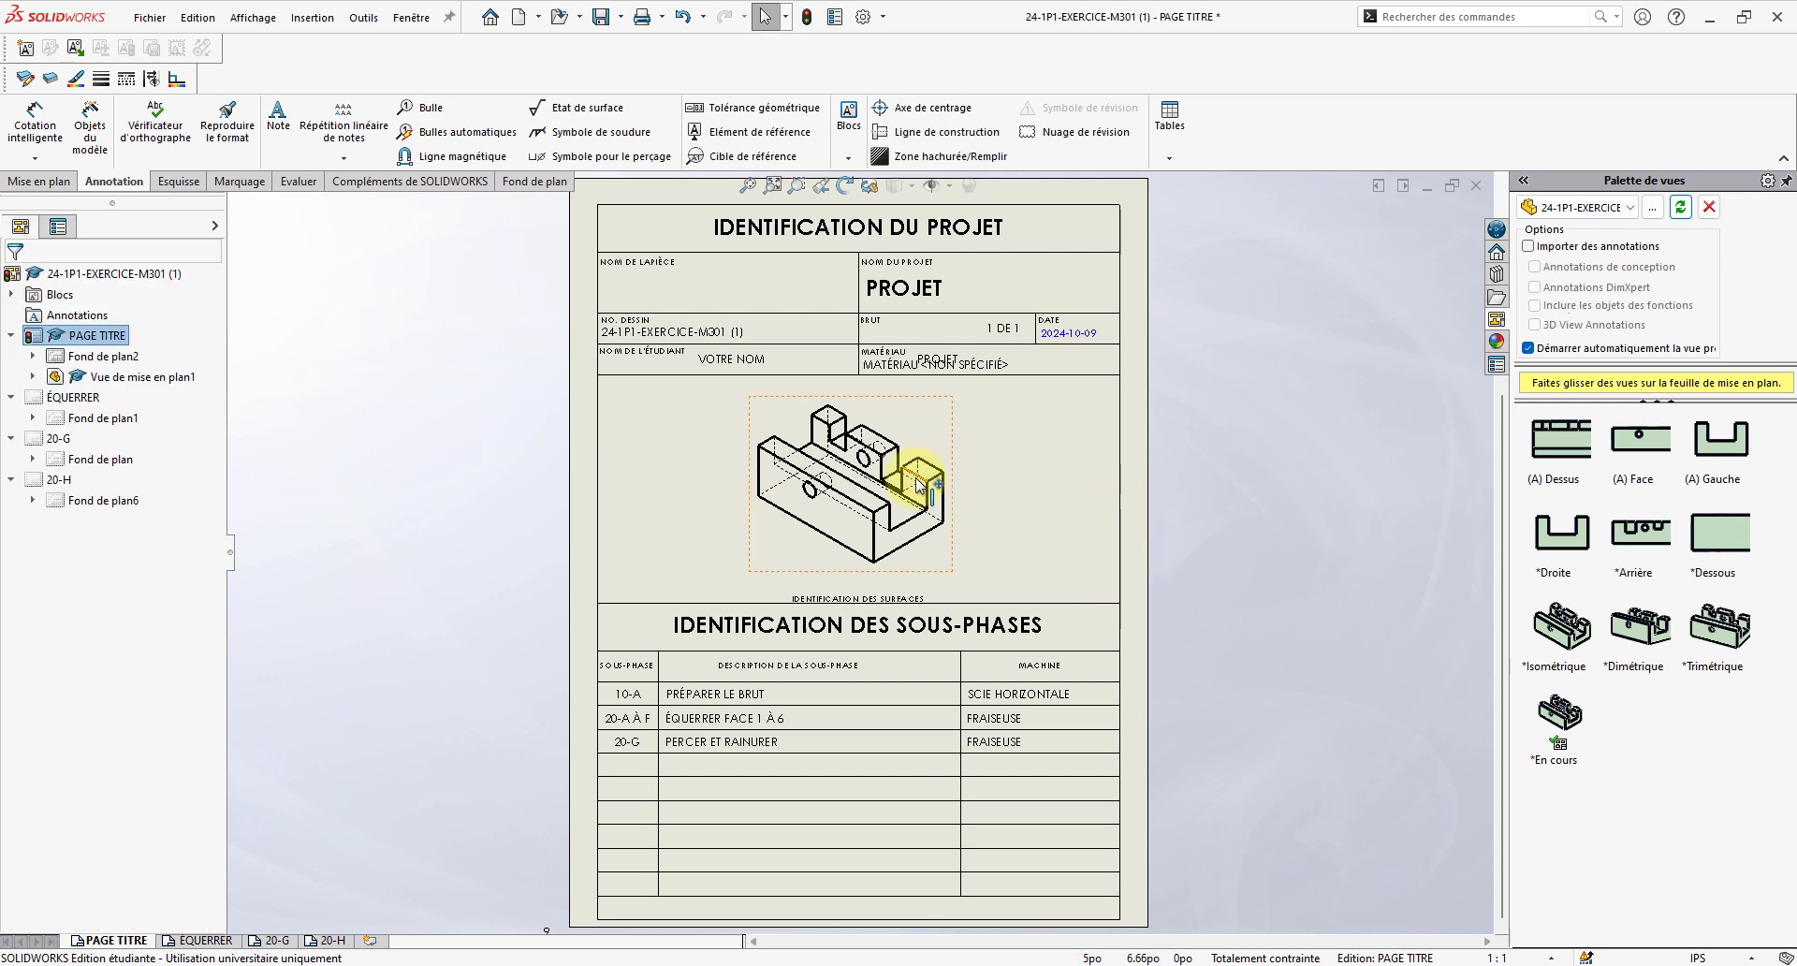
{"action": "left_click", "coordinate": [851, 519]}
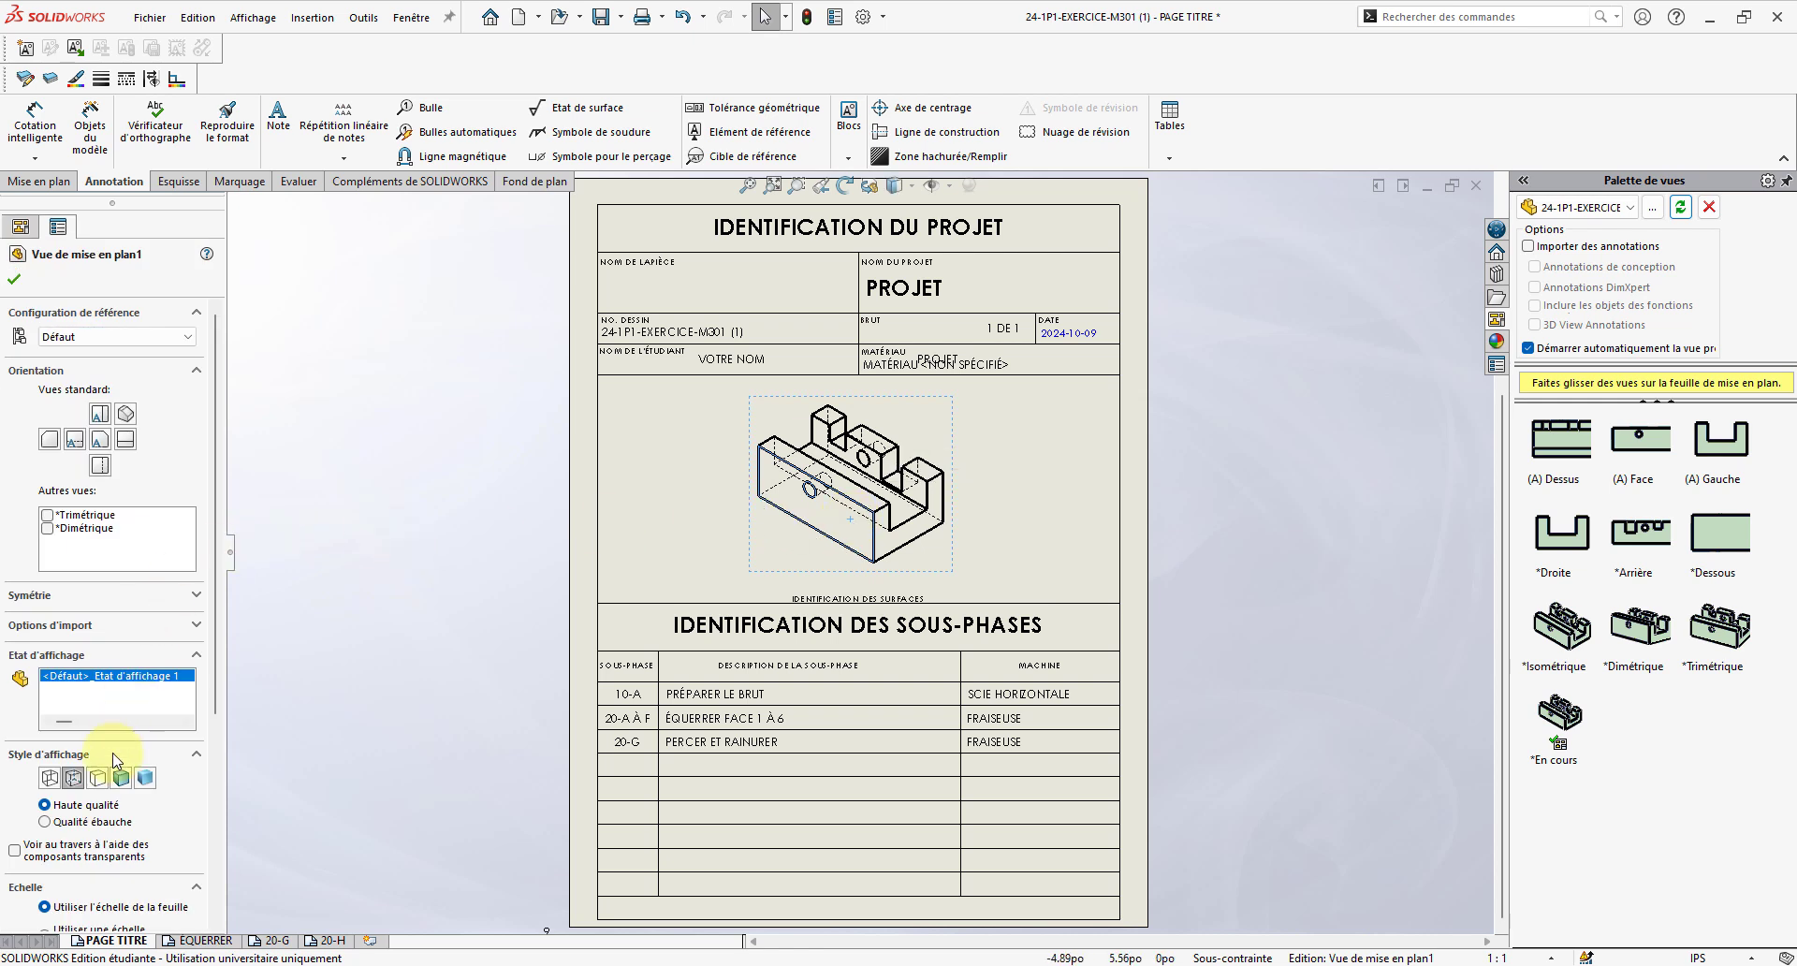
{"action": "left_click", "coordinate": [100, 781]}
{"action": "left_click", "coordinate": [118, 780]}
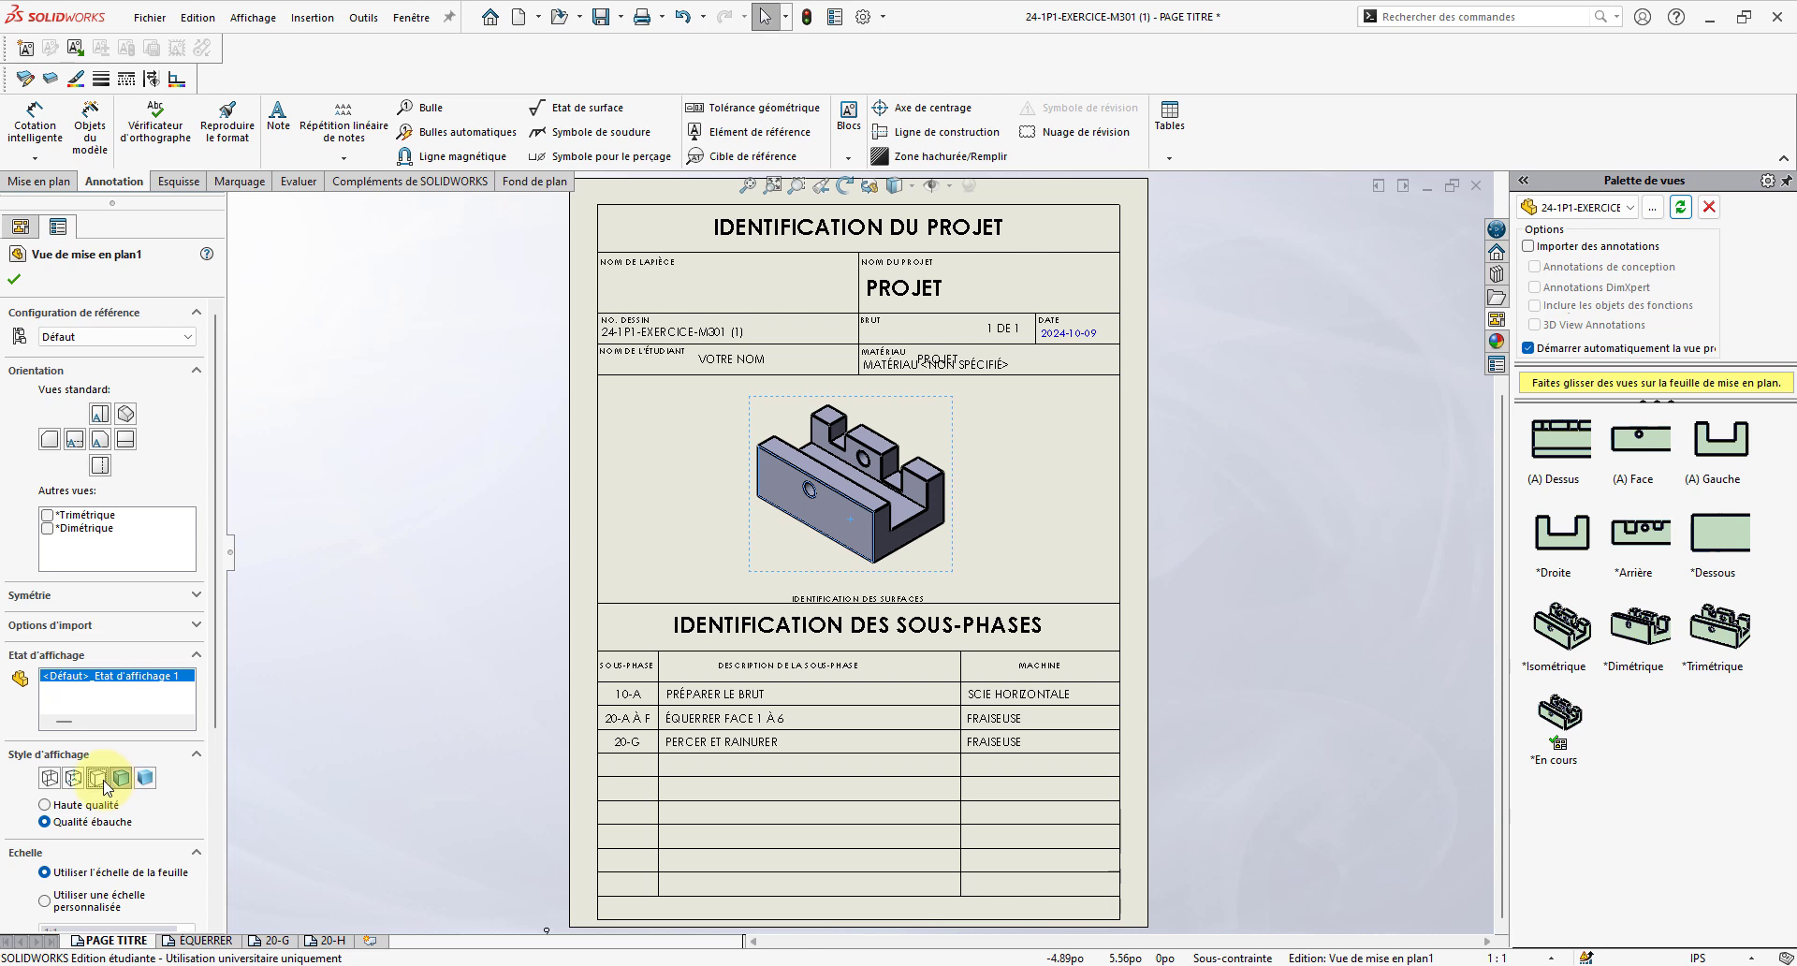
{"action": "left_click", "coordinate": [104, 783]}
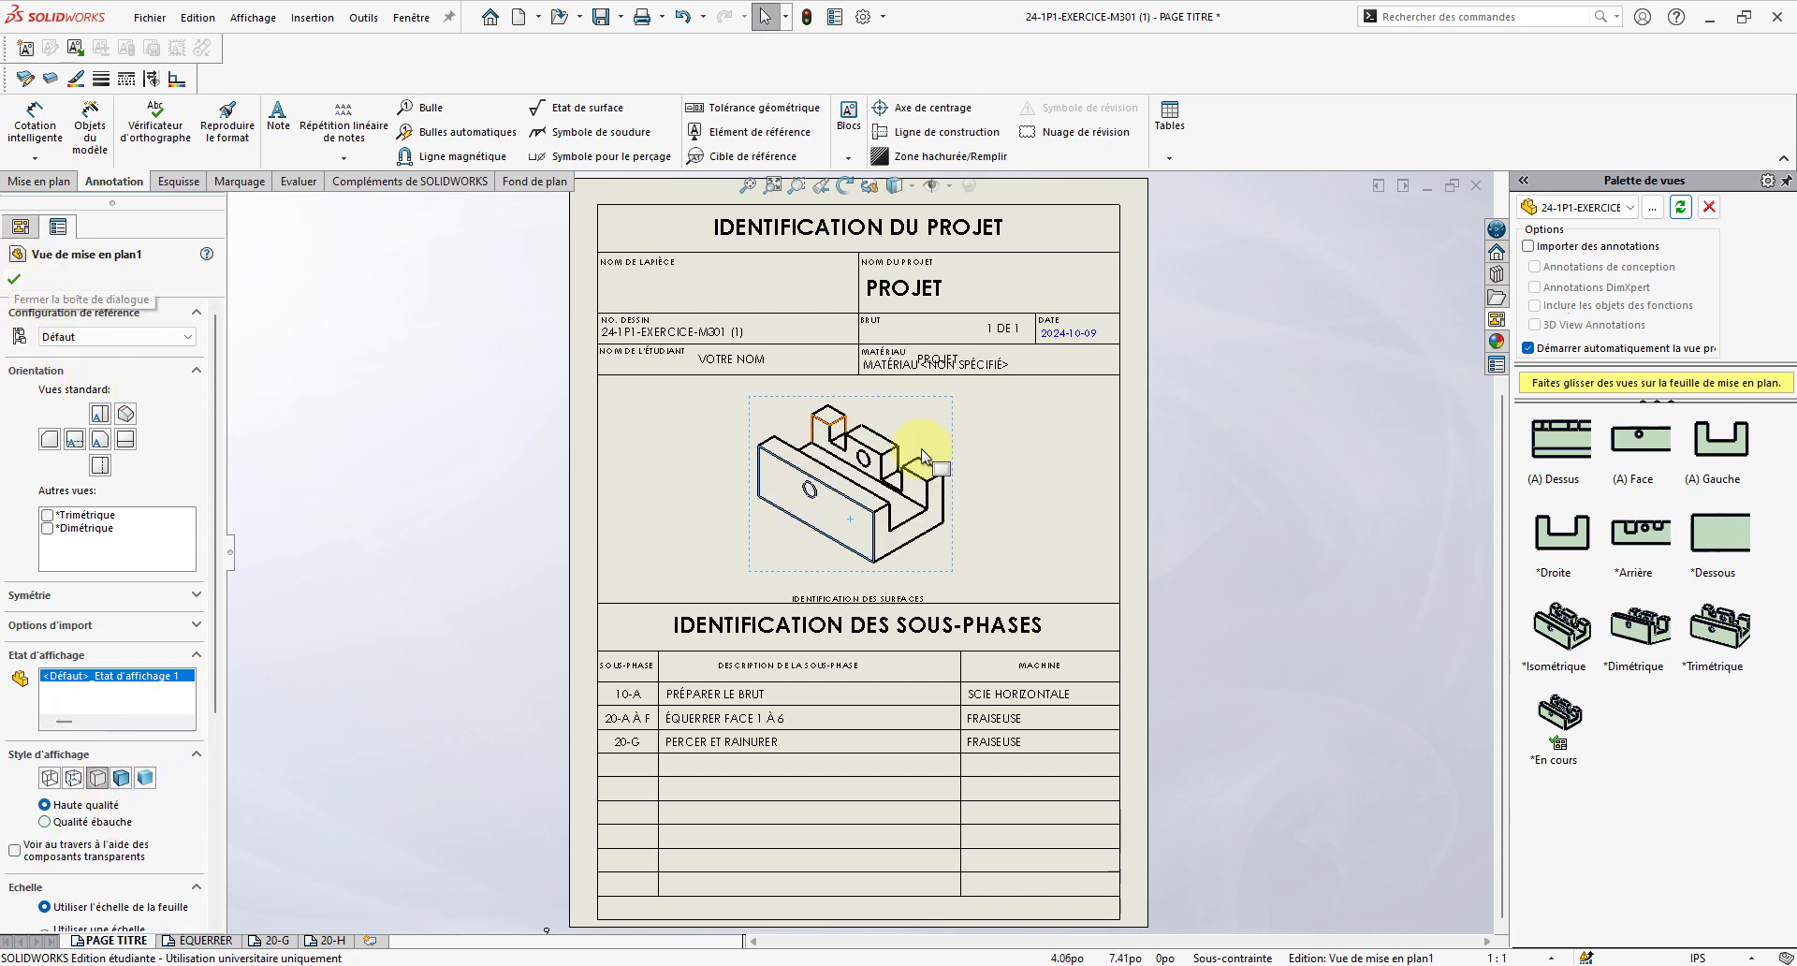
- Try custom 1:2 and 2:3 scales, then set the view to use the sheet's 1:1 scale
{"action": "scroll", "coordinate": [137, 798], "scroll_direction": "down", "scroll_amount": 3}
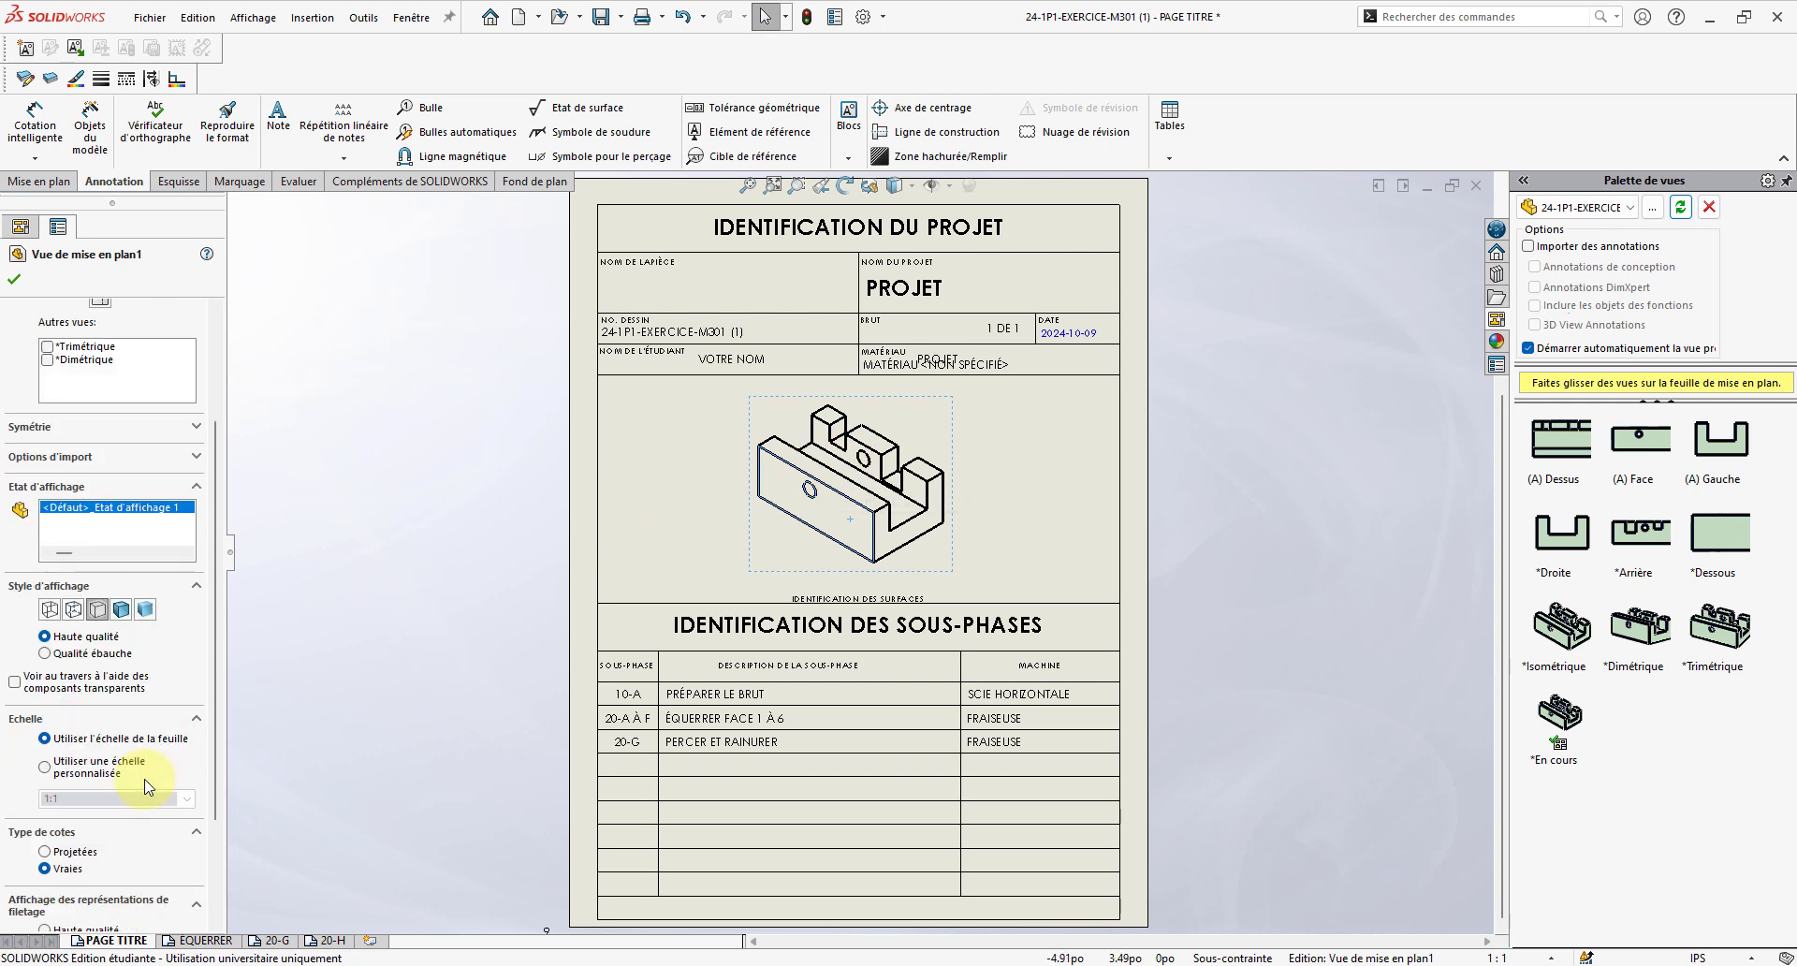
{"action": "scroll", "coordinate": [137, 799], "scroll_direction": "down", "scroll_amount": 2}
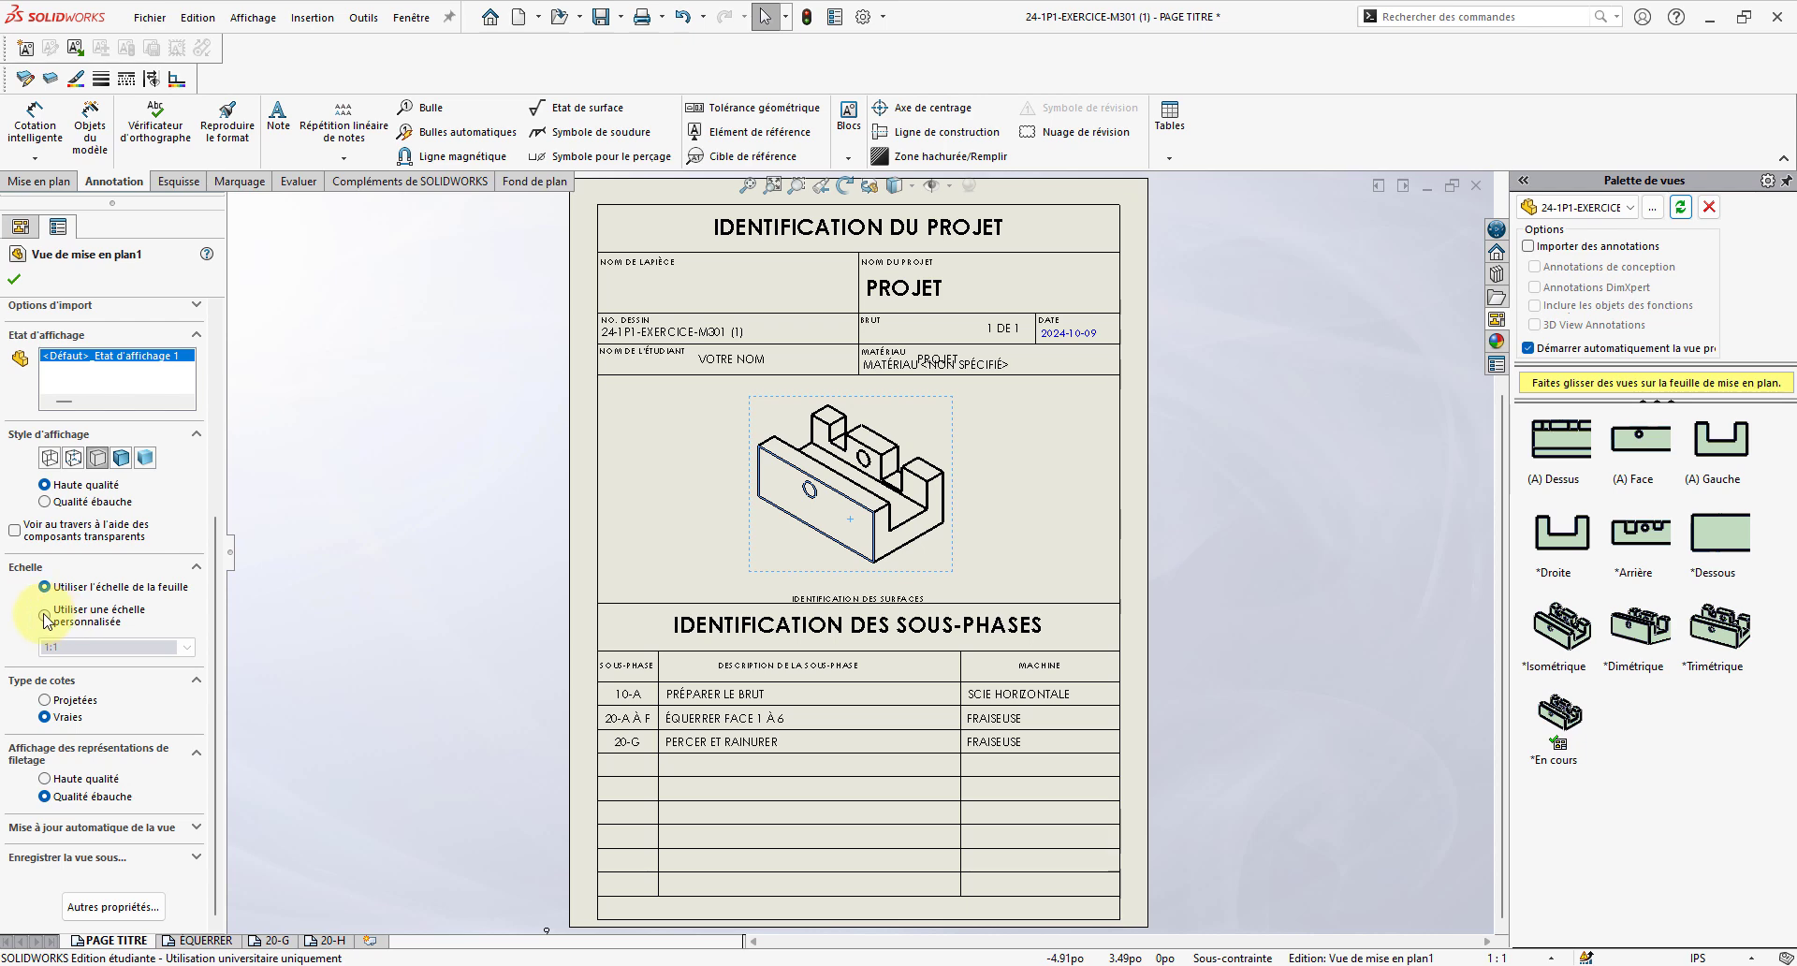
{"action": "left_click", "coordinate": [44, 615]}
{"action": "double_click", "coordinate": [70, 647]}
{"action": "type", "text": "2"}
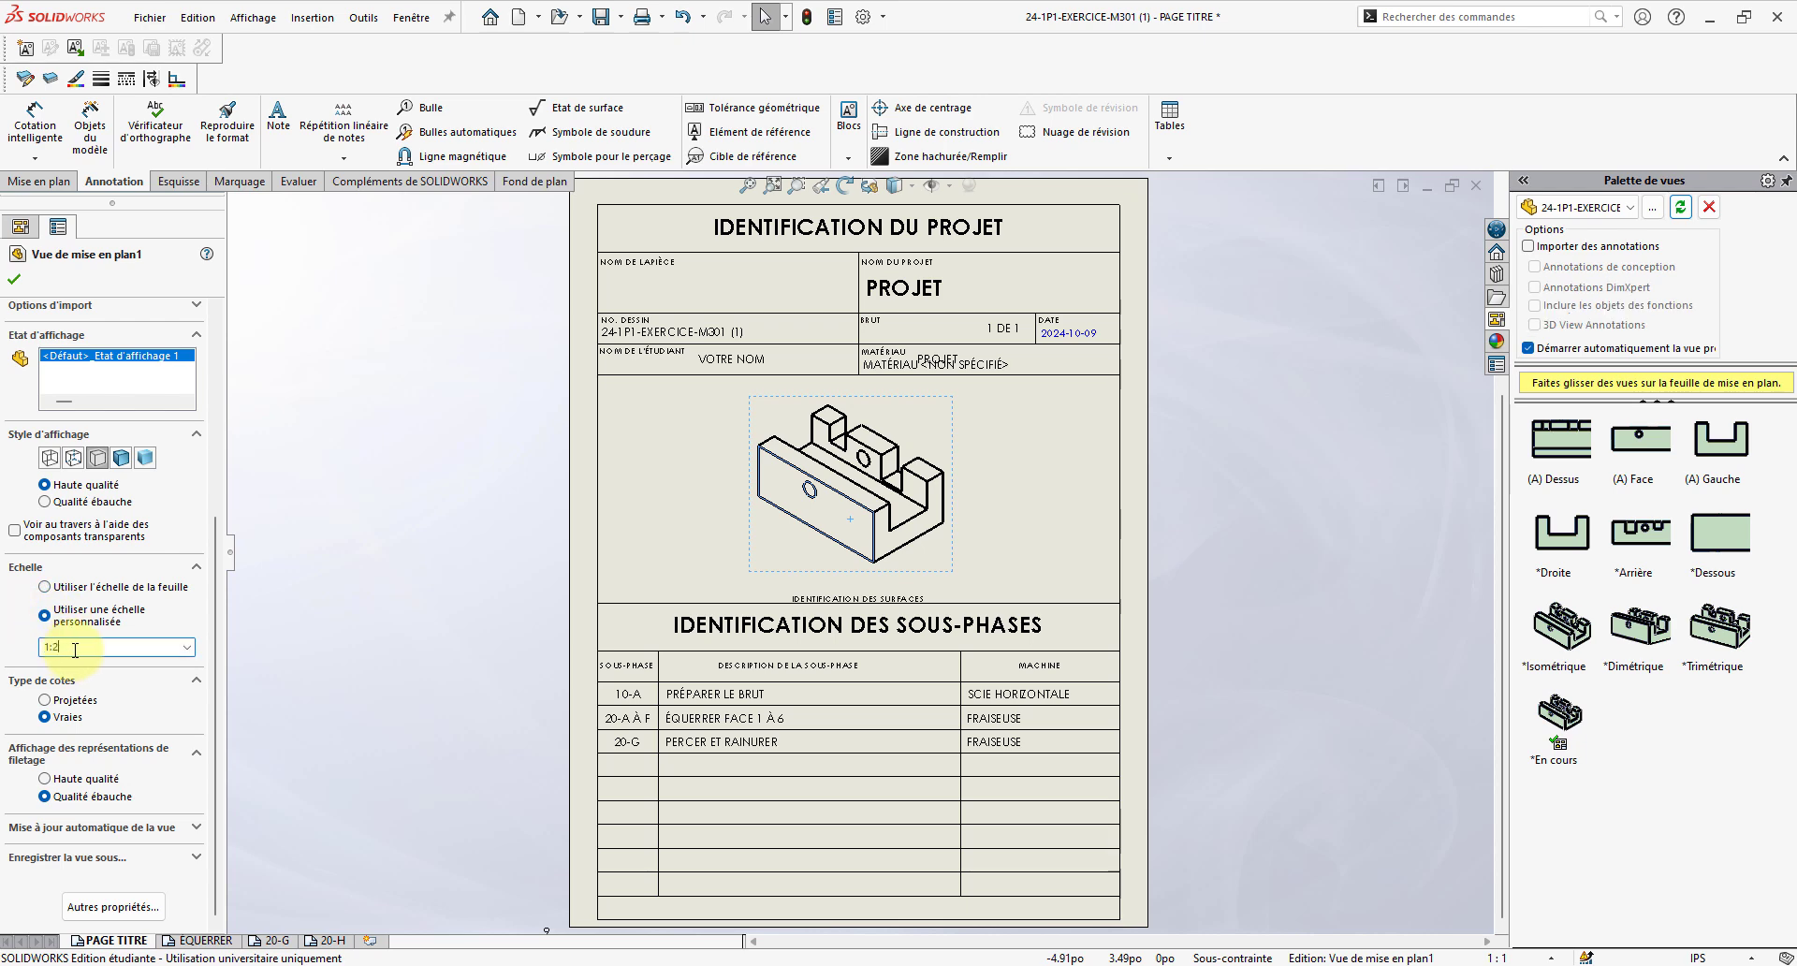
{"action": "key", "text": "Return"}
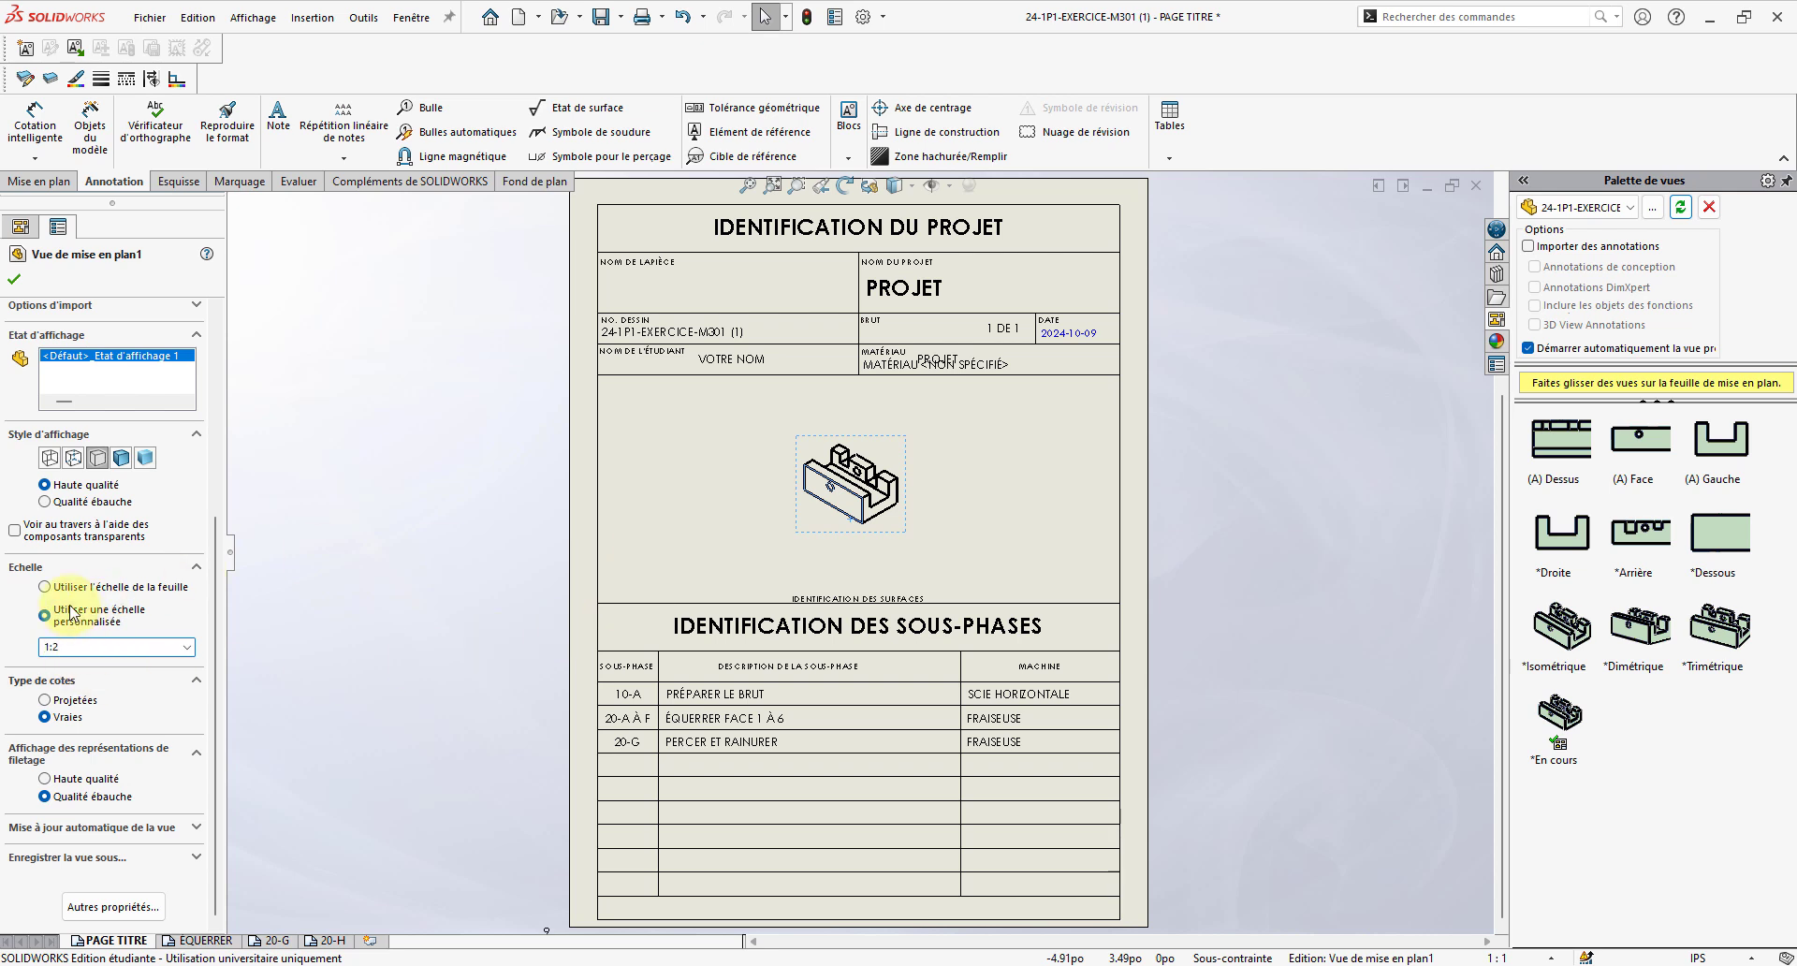
{"action": "left_click", "coordinate": [68, 647]}
{"action": "type", "text": "2:3"}
{"action": "left_click", "coordinate": [42, 612]}
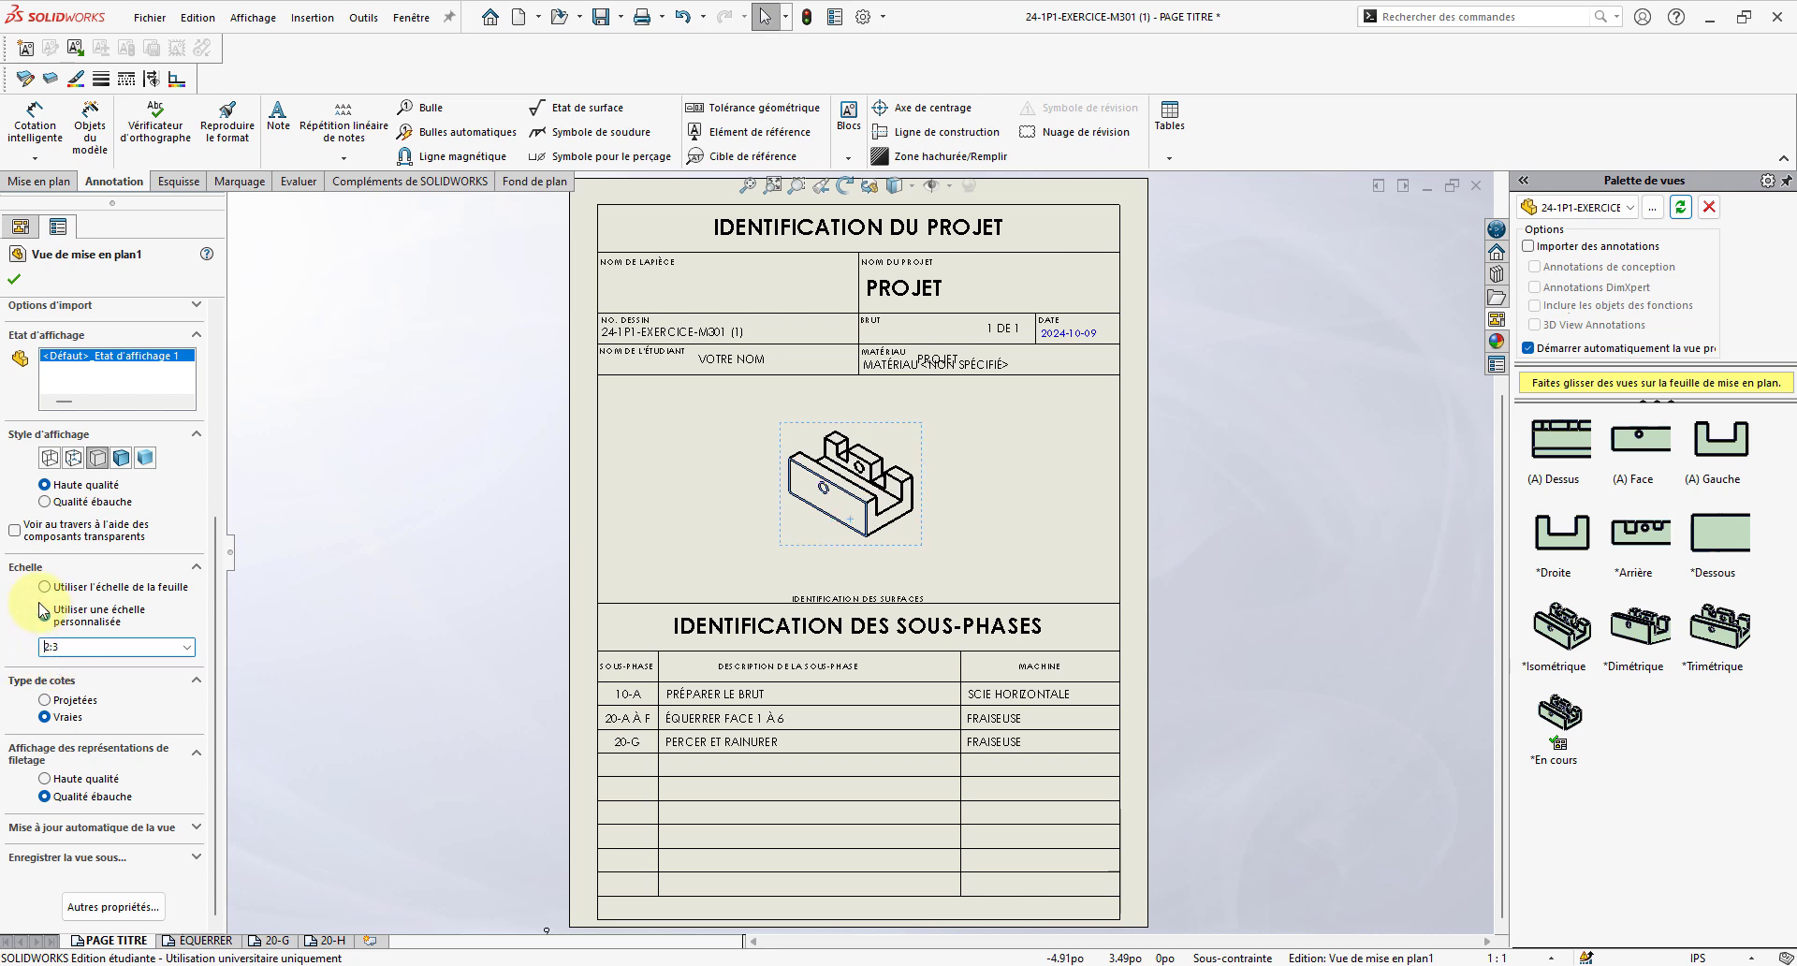
{"action": "left_click", "coordinate": [47, 588]}
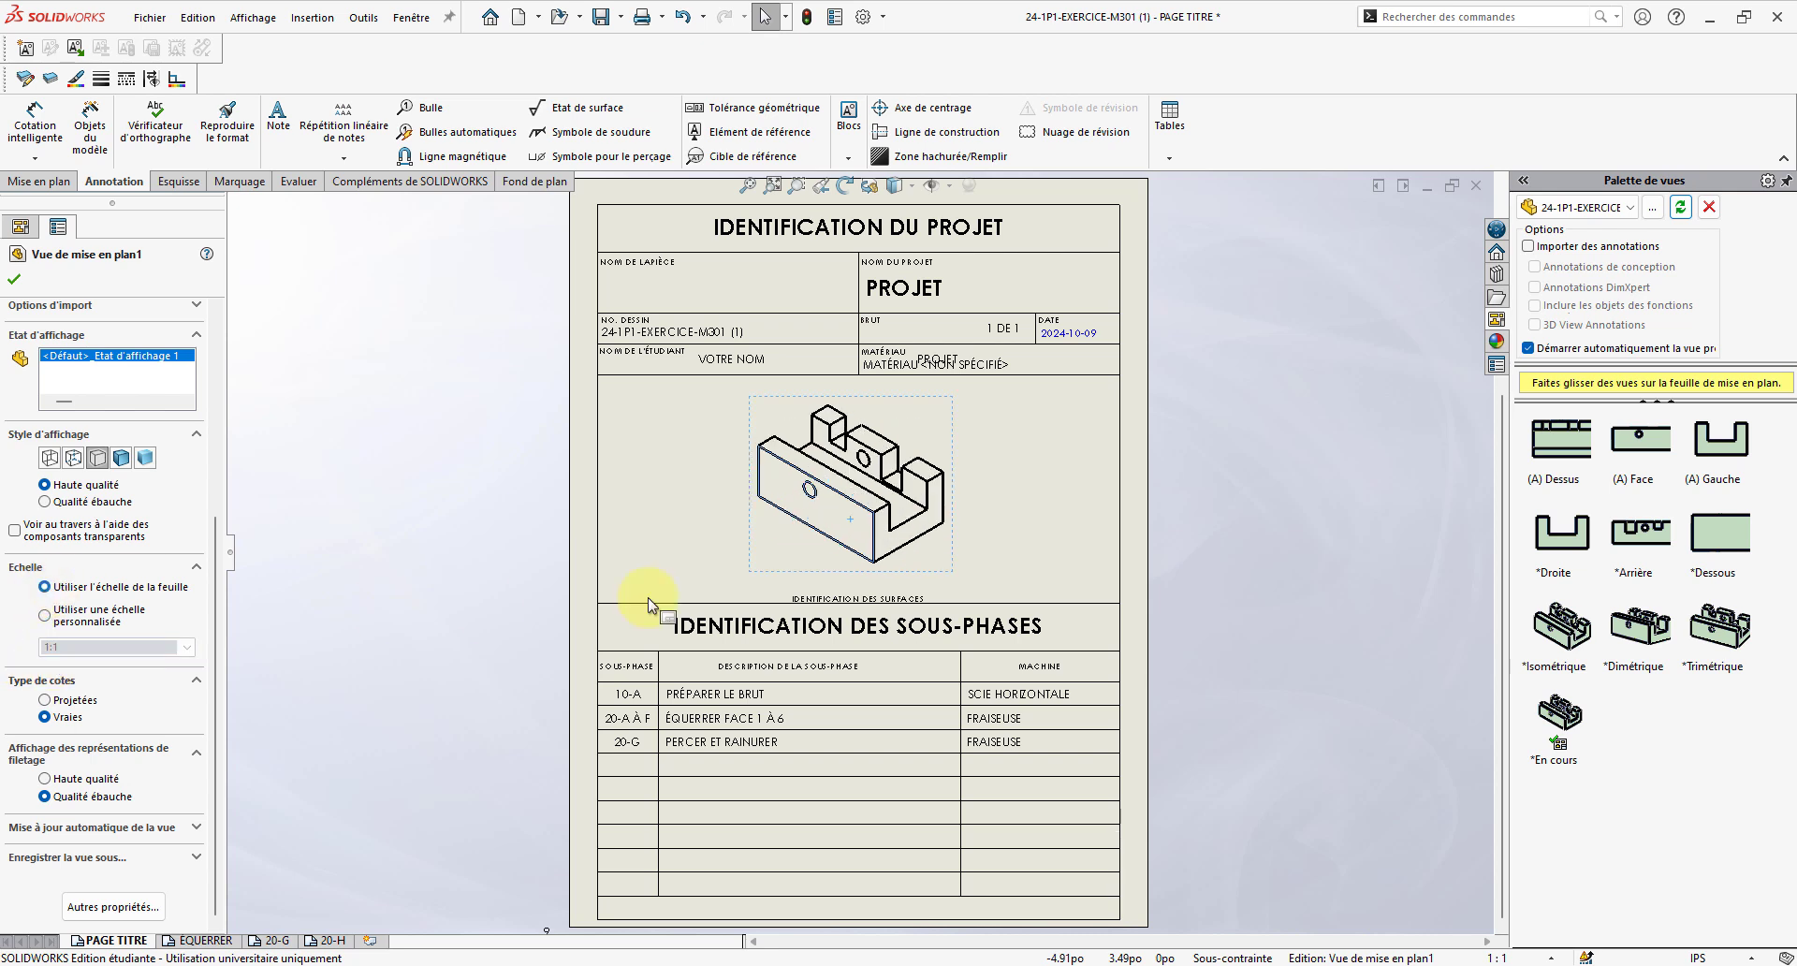
{"action": "left_click", "coordinate": [1003, 513]}
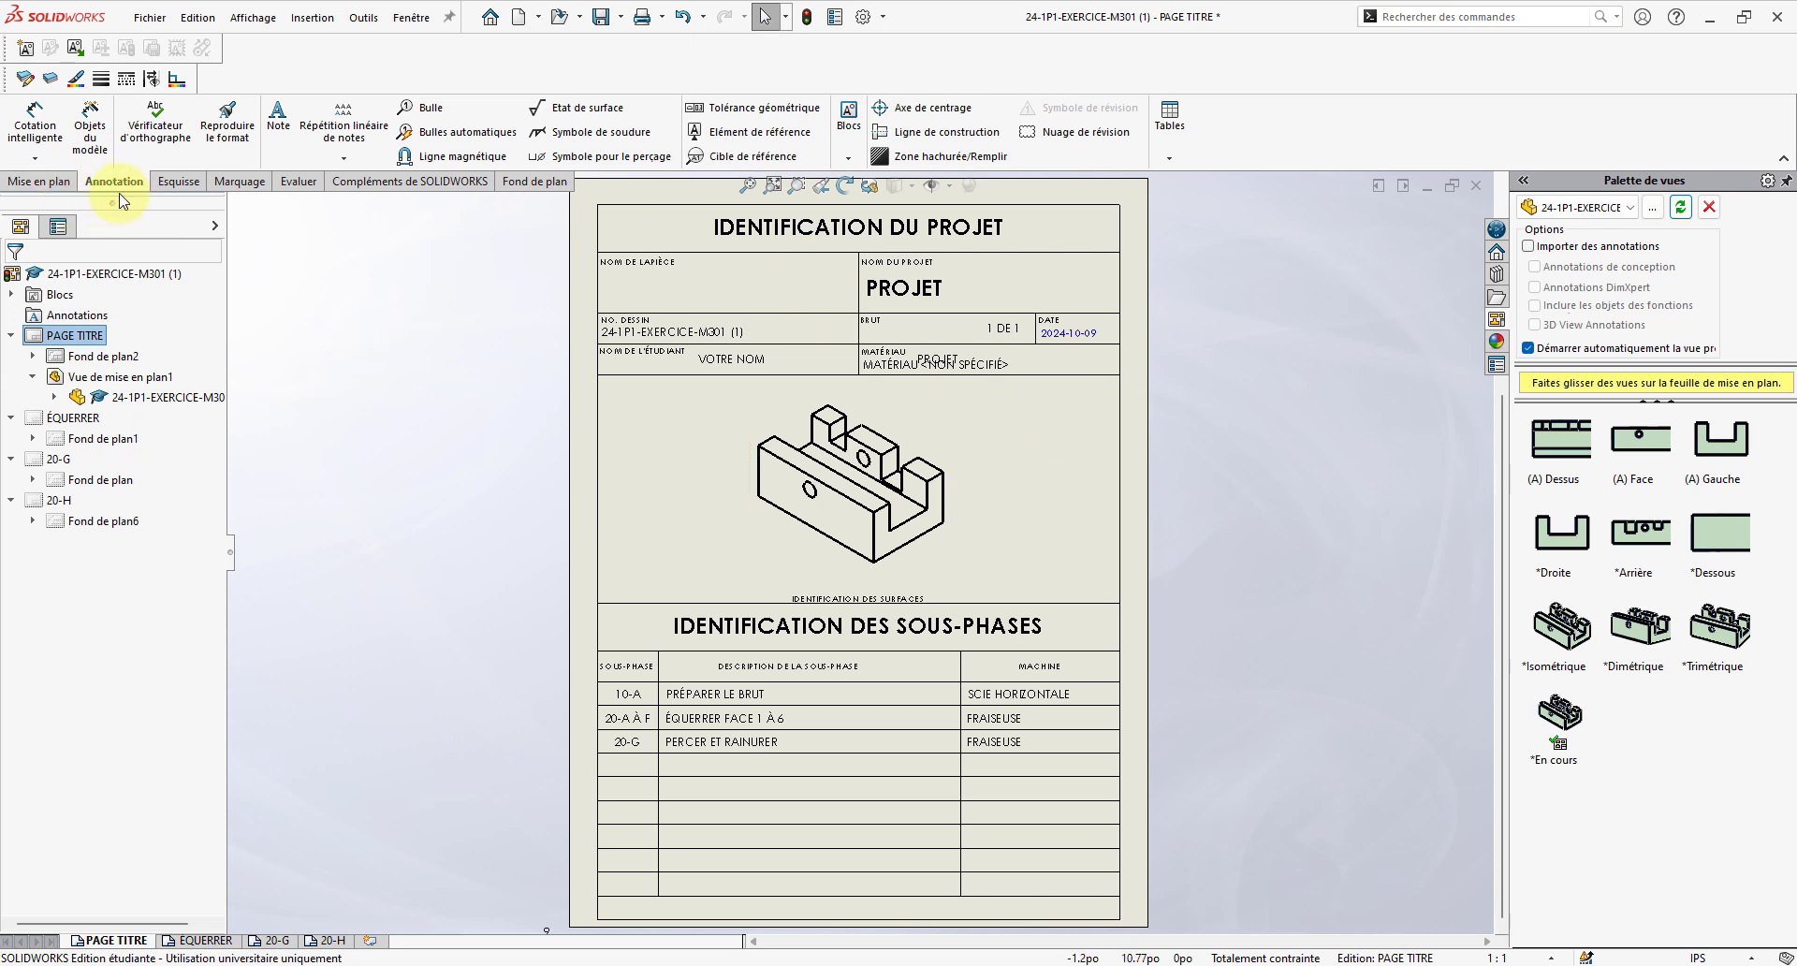
- Start the Bulle tool with balloon text set to Texte
{"action": "left_click", "coordinate": [431, 110]}
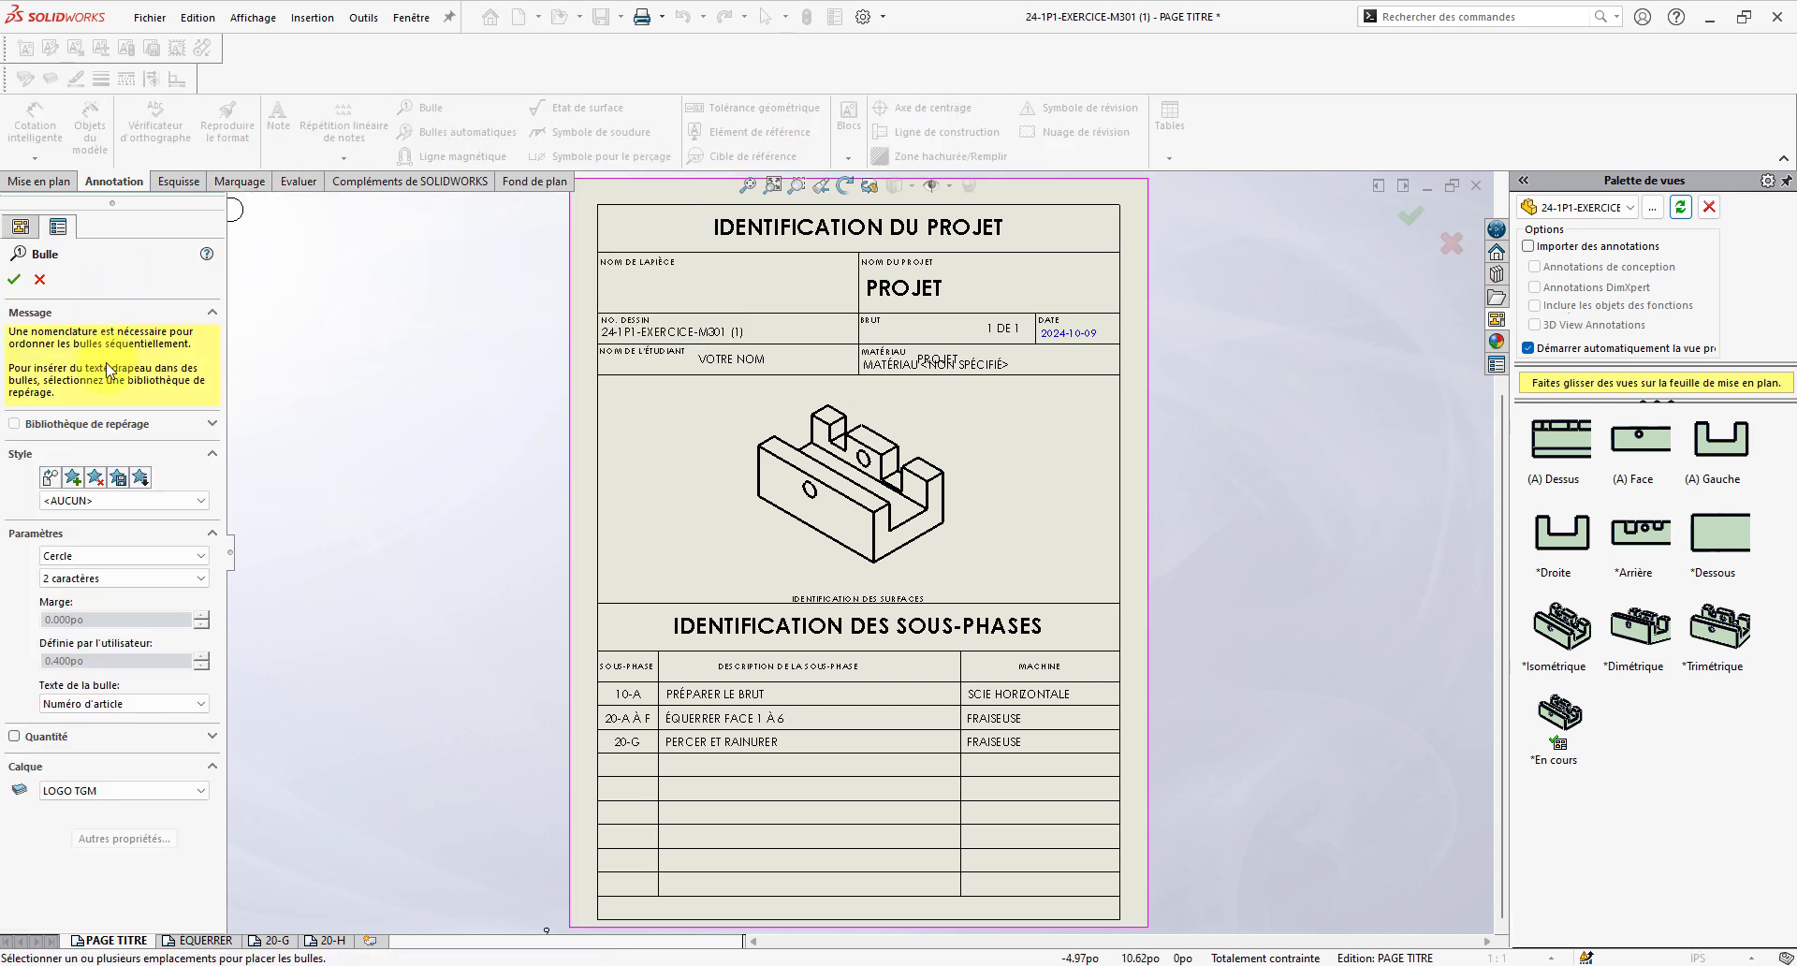
{"action": "left_click", "coordinate": [91, 702]}
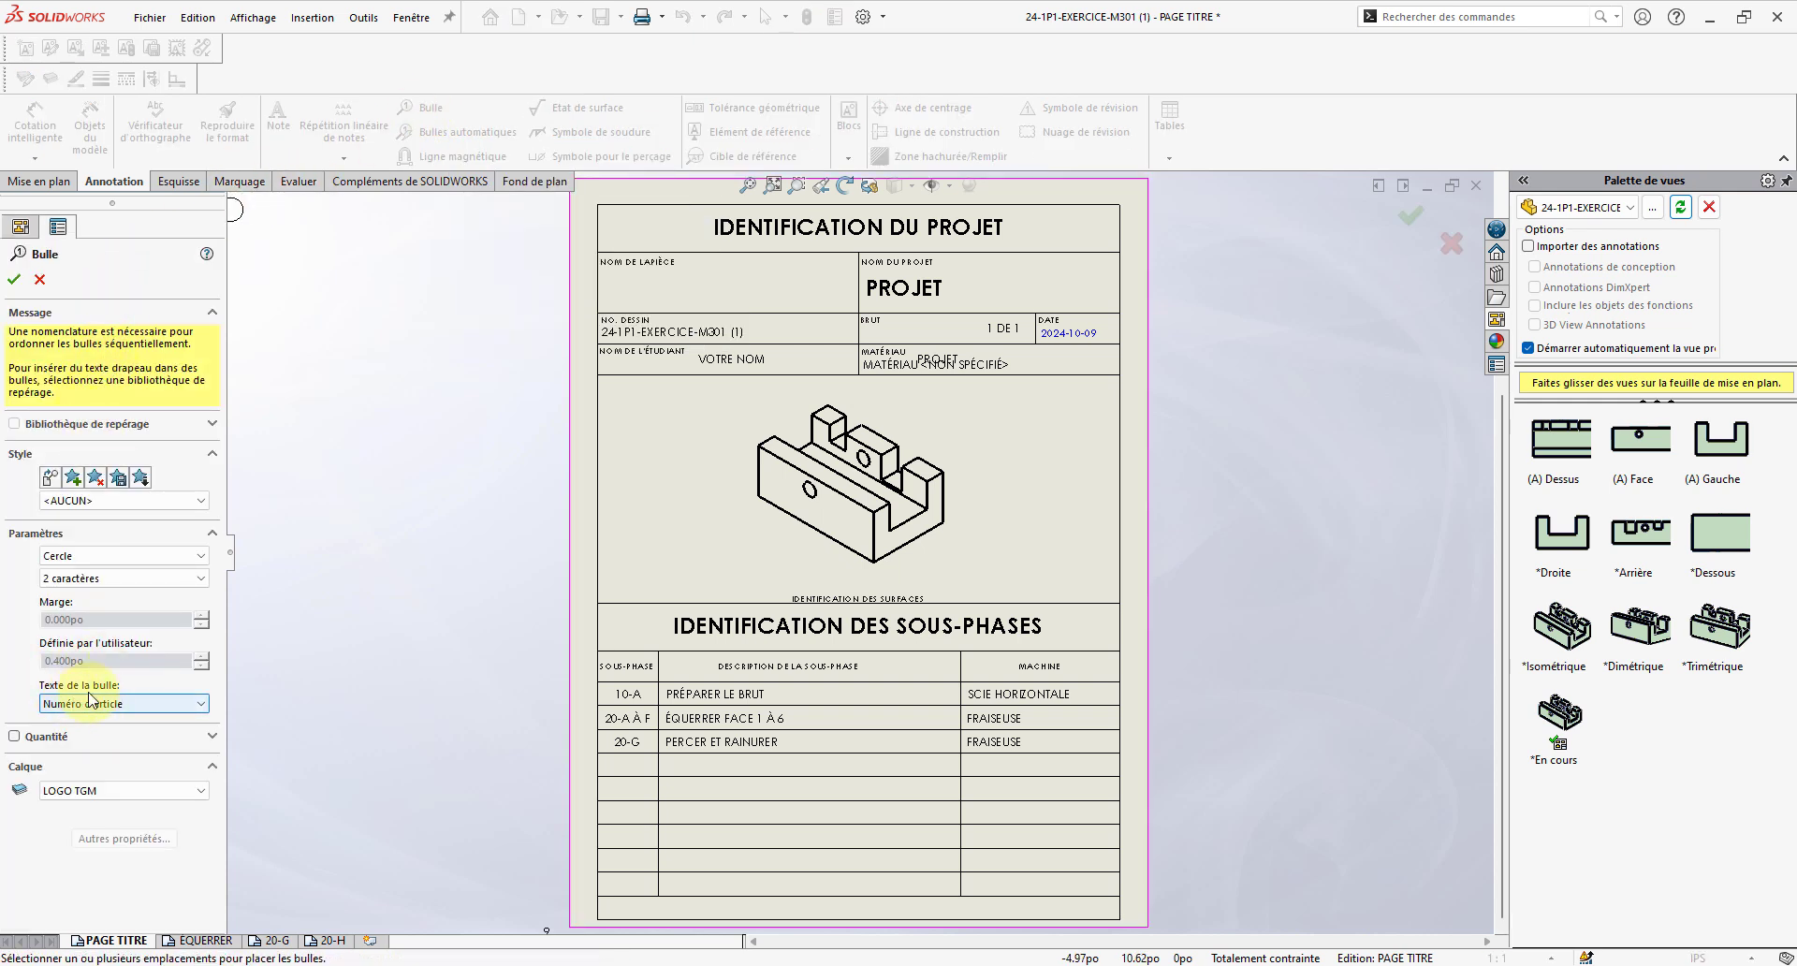
{"action": "left_click", "coordinate": [198, 708]}
{"action": "left_click", "coordinate": [198, 708]}
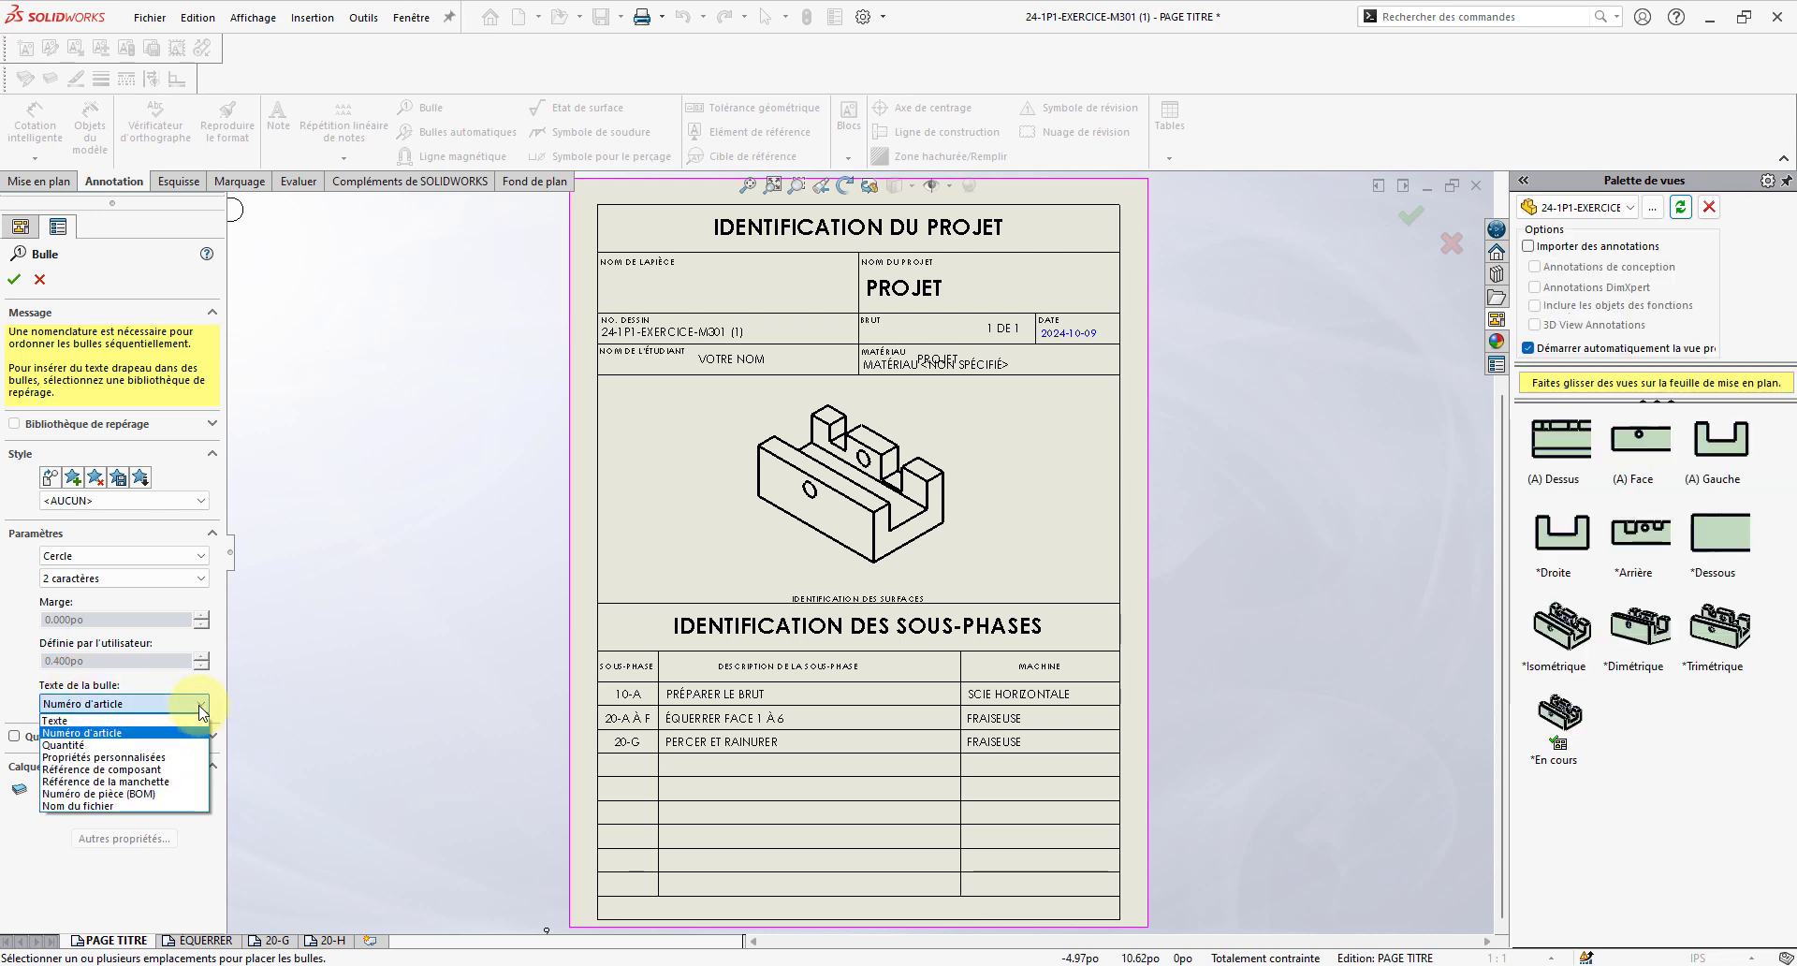
{"action": "left_click", "coordinate": [103, 721]}
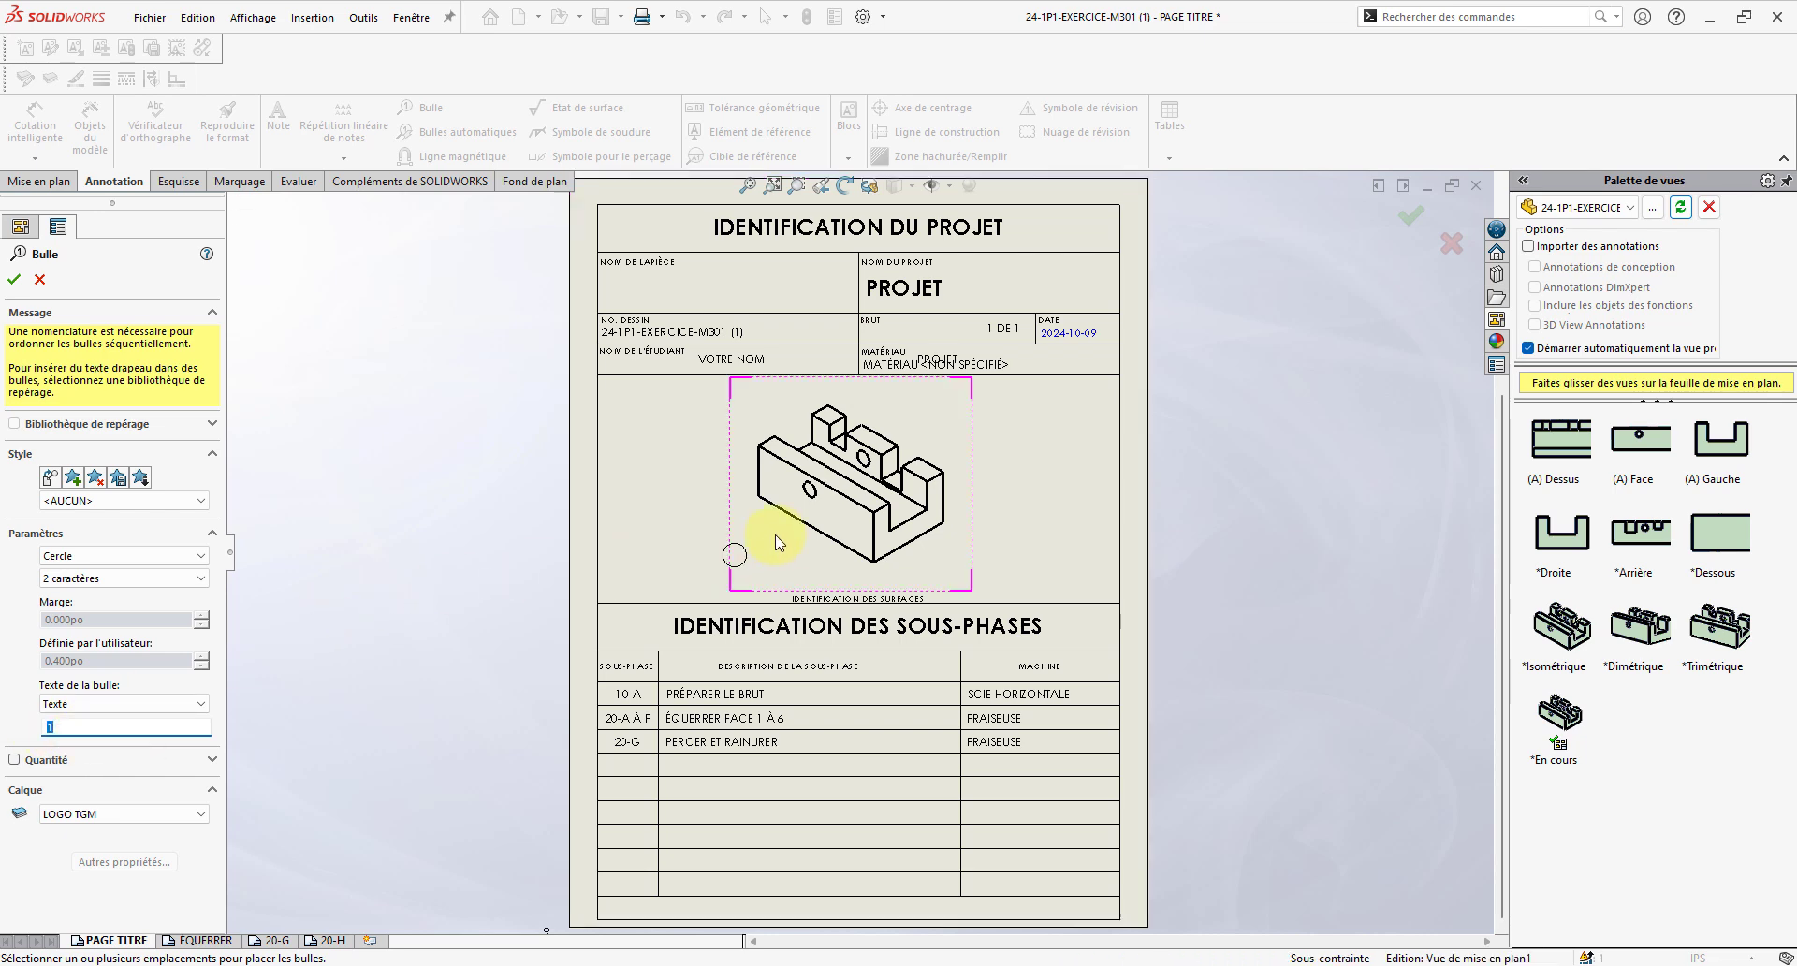
{"action": "scroll", "coordinate": [775, 541], "scroll_direction": "up", "scroll_amount": 2}
{"action": "scroll", "coordinate": [854, 510], "scroll_direction": "down", "scroll_amount": 3}
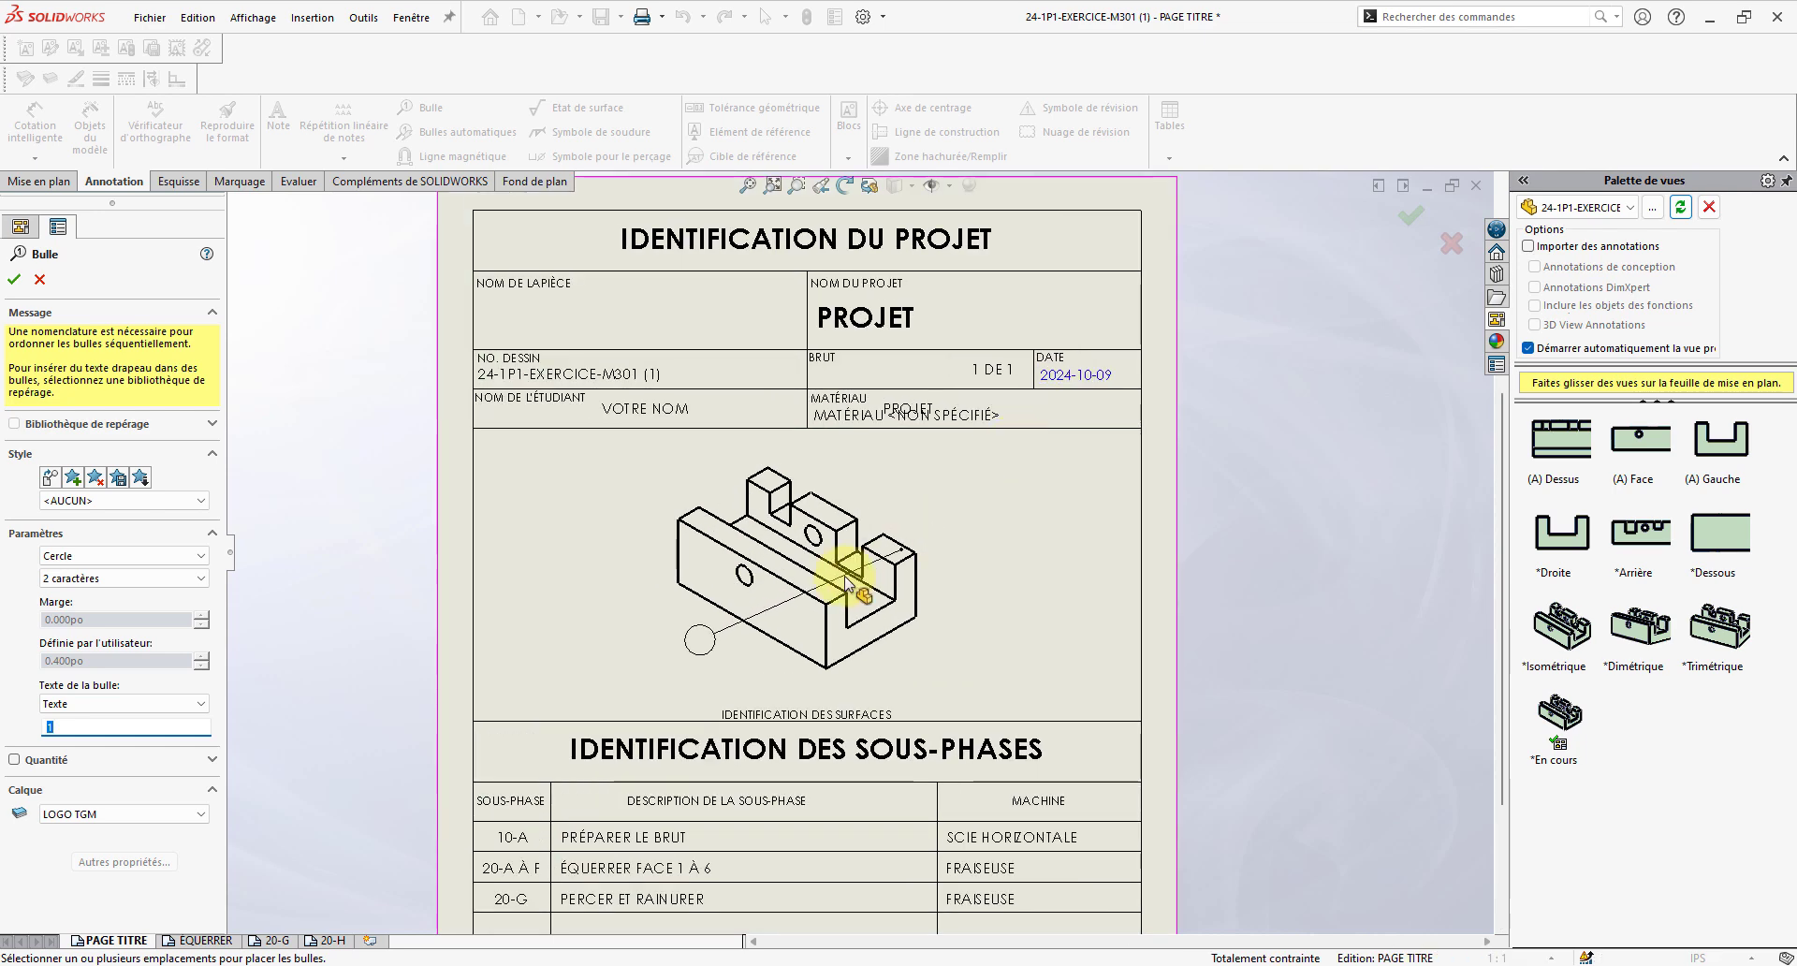
{"action": "scroll", "coordinate": [842, 552], "scroll_direction": "down", "scroll_amount": 2}
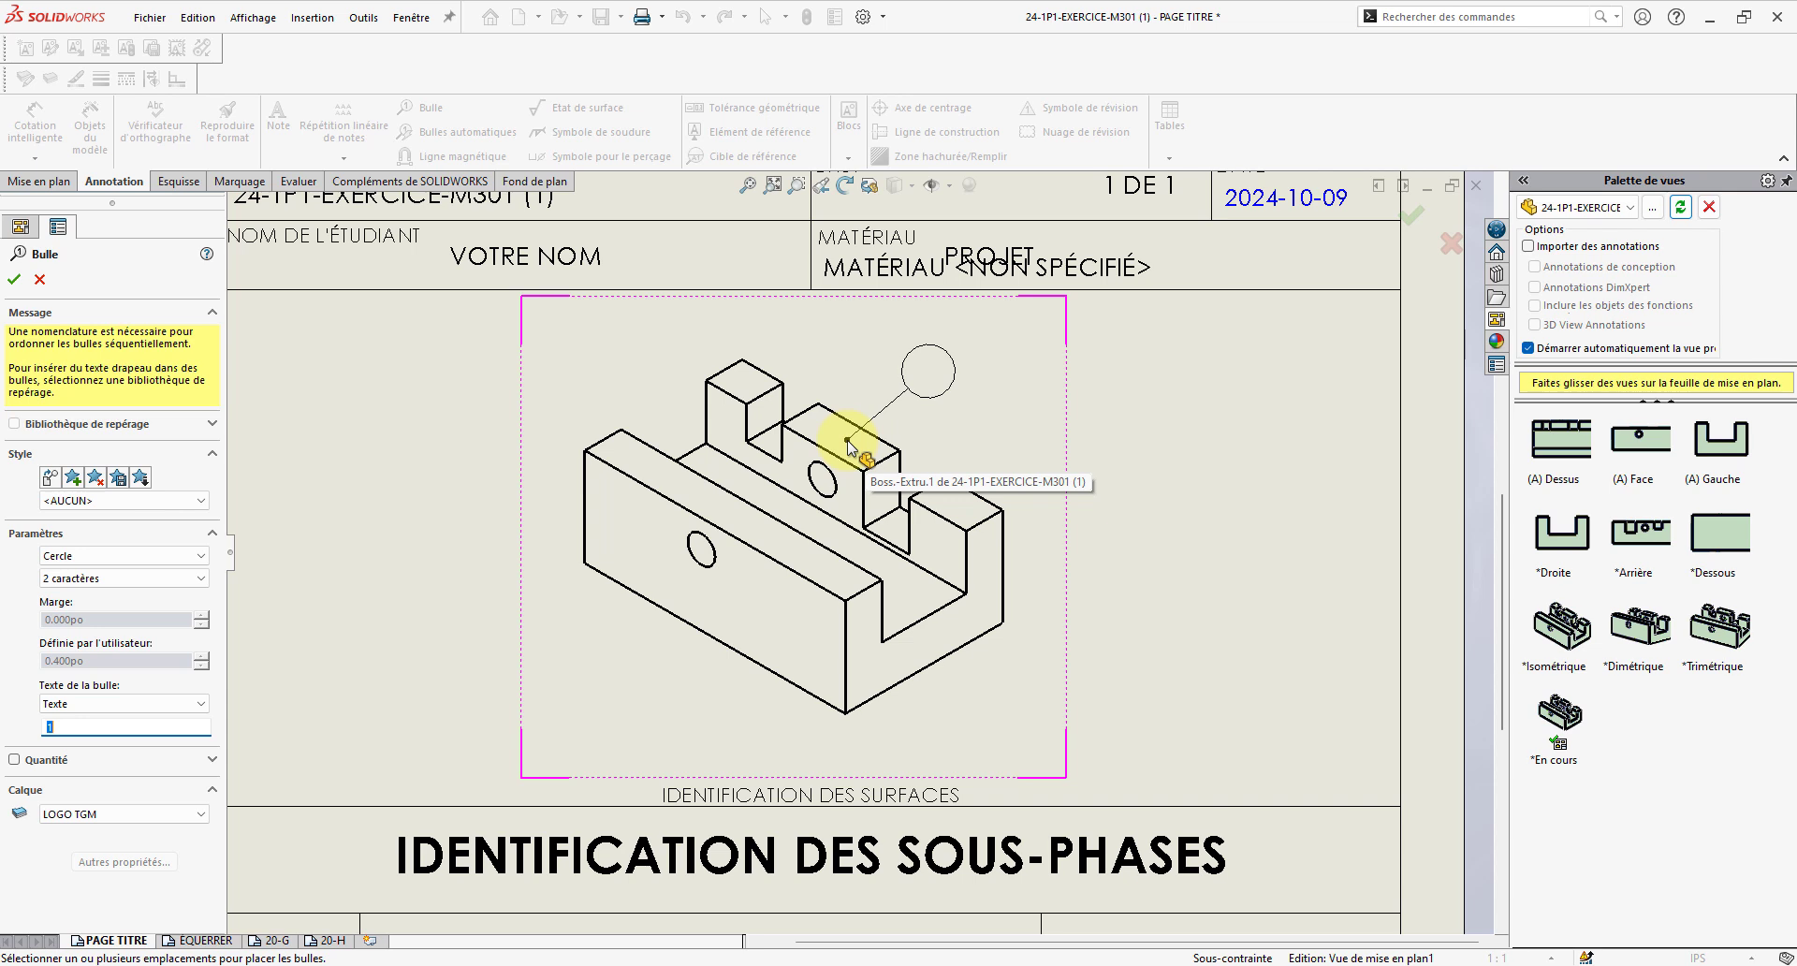
- Place balloon 1 on the boss top, 2 on the bottom edge, and another 2 on the front face
{"action": "left_click", "coordinate": [848, 442]}
{"action": "left_click", "coordinate": [931, 366]}
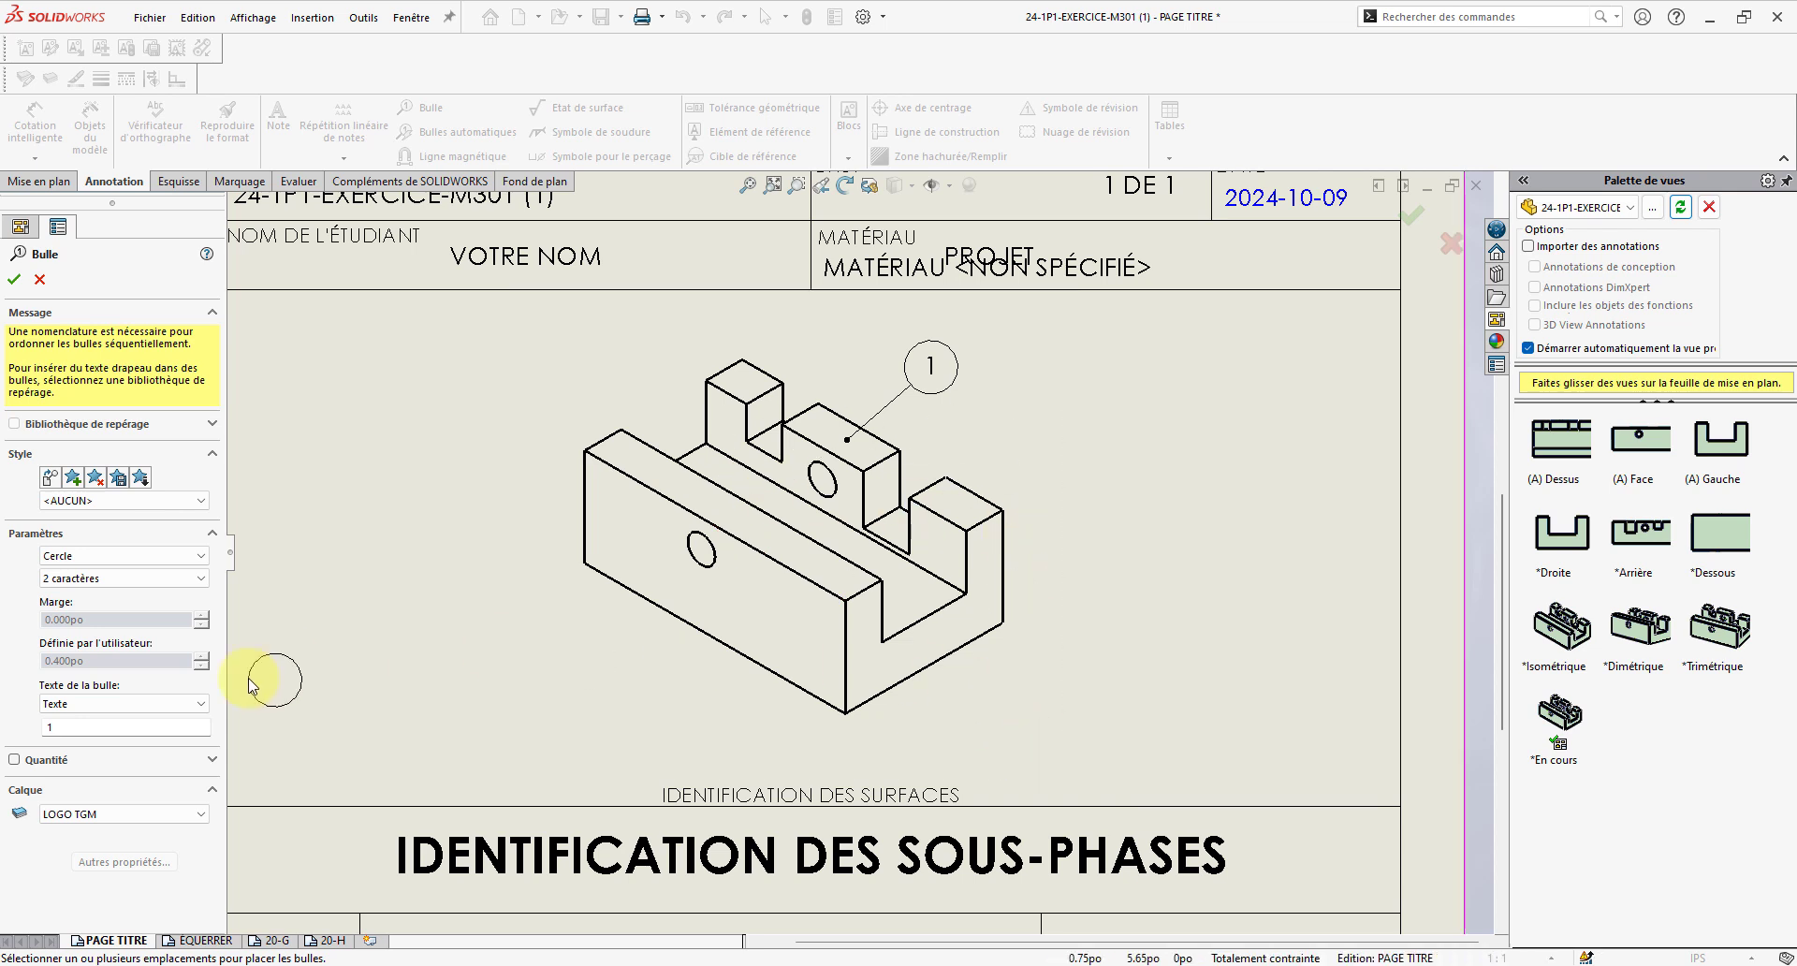
{"action": "left_click", "coordinate": [199, 725]}
{"action": "type", "text": "2"}
{"action": "left_click", "coordinate": [793, 688]}
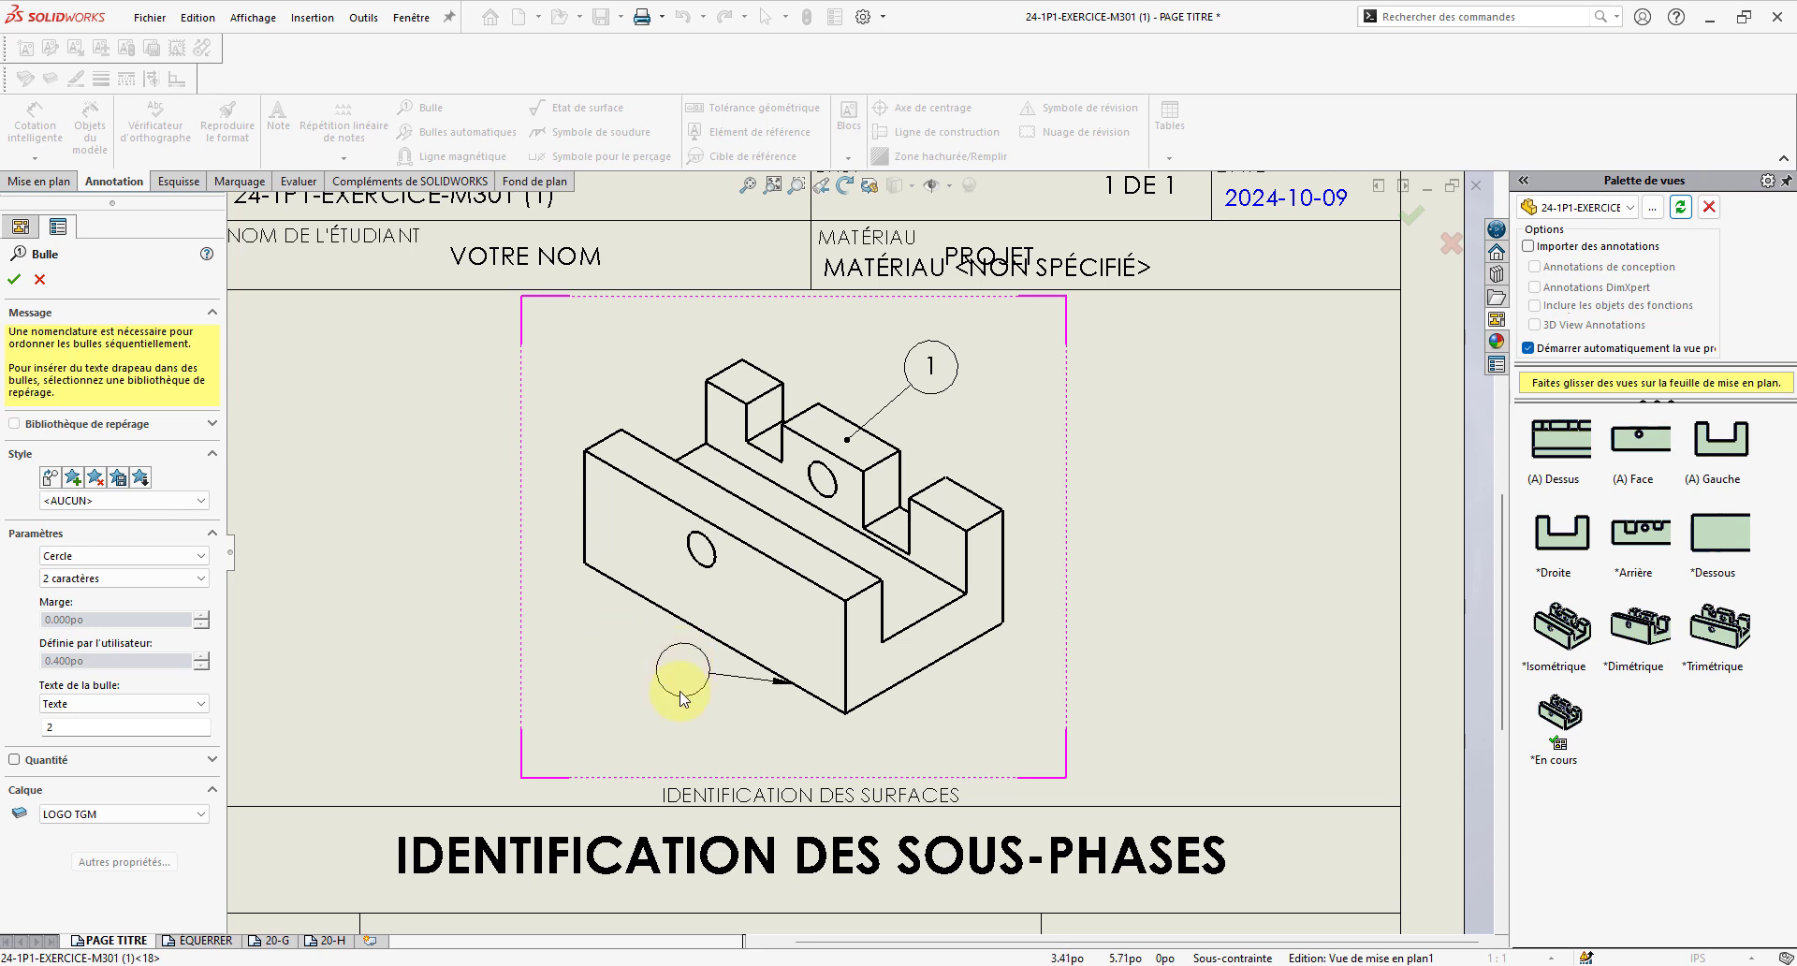
{"action": "left_click", "coordinate": [678, 721]}
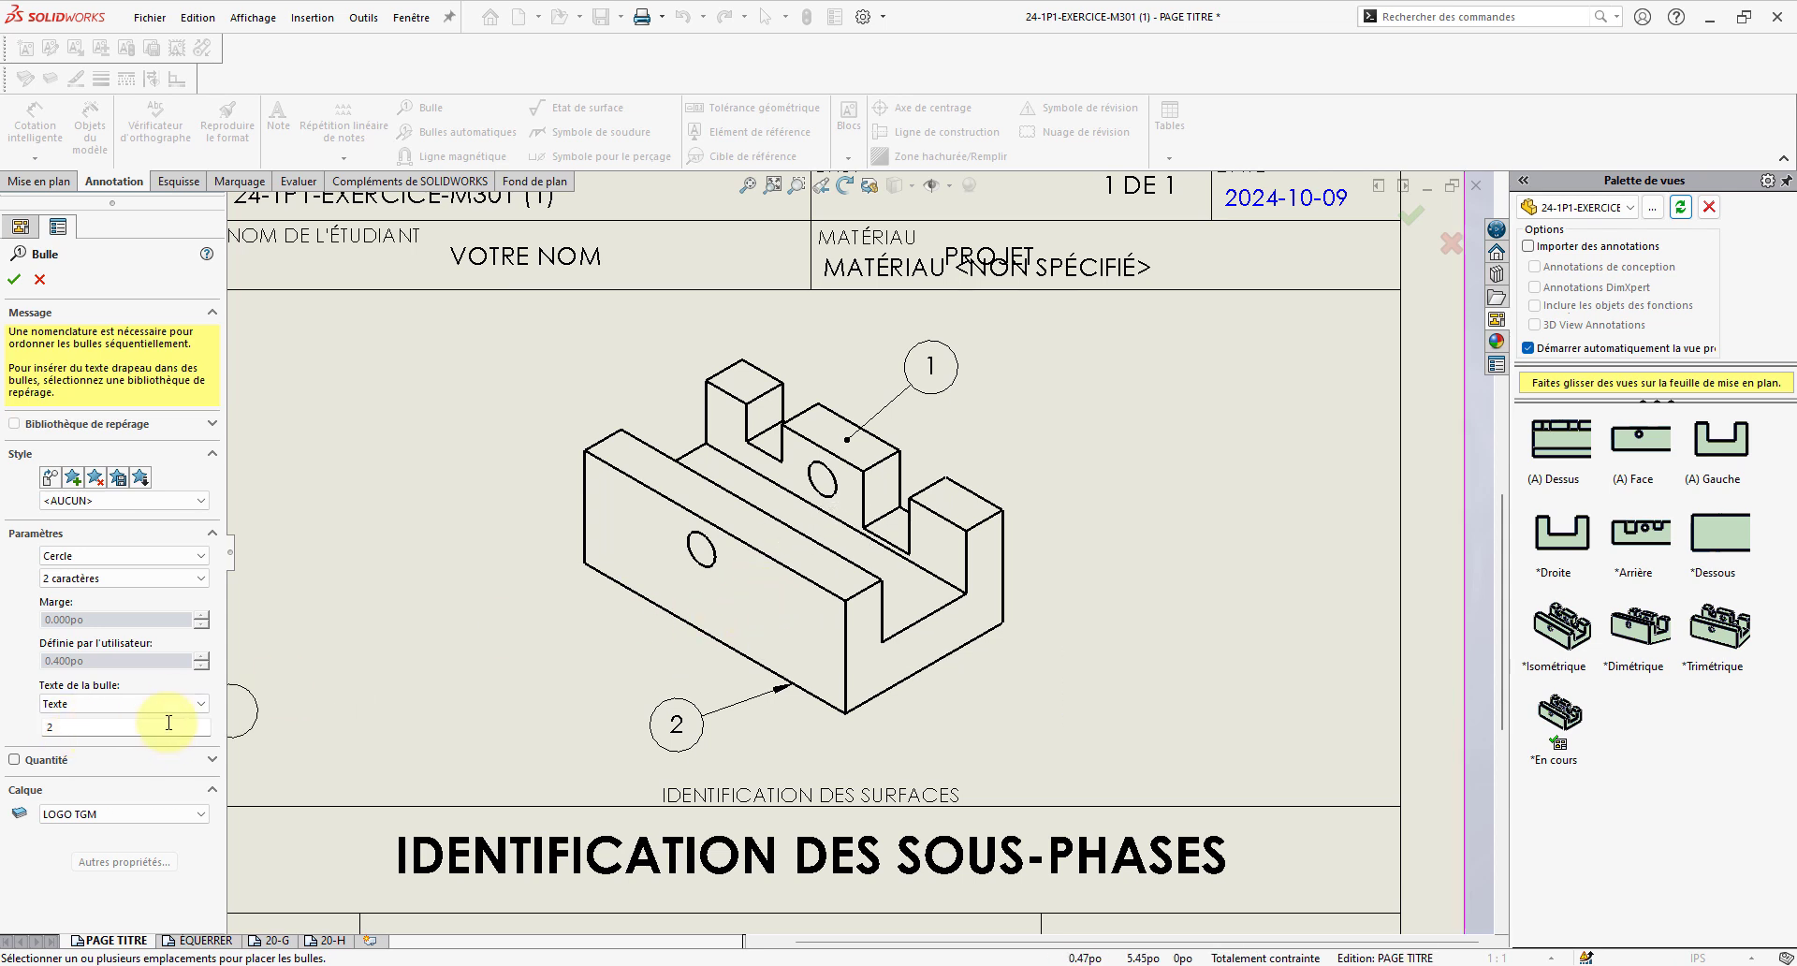
{"action": "left_click", "coordinate": [717, 601]}
{"action": "left_click", "coordinate": [596, 637]}
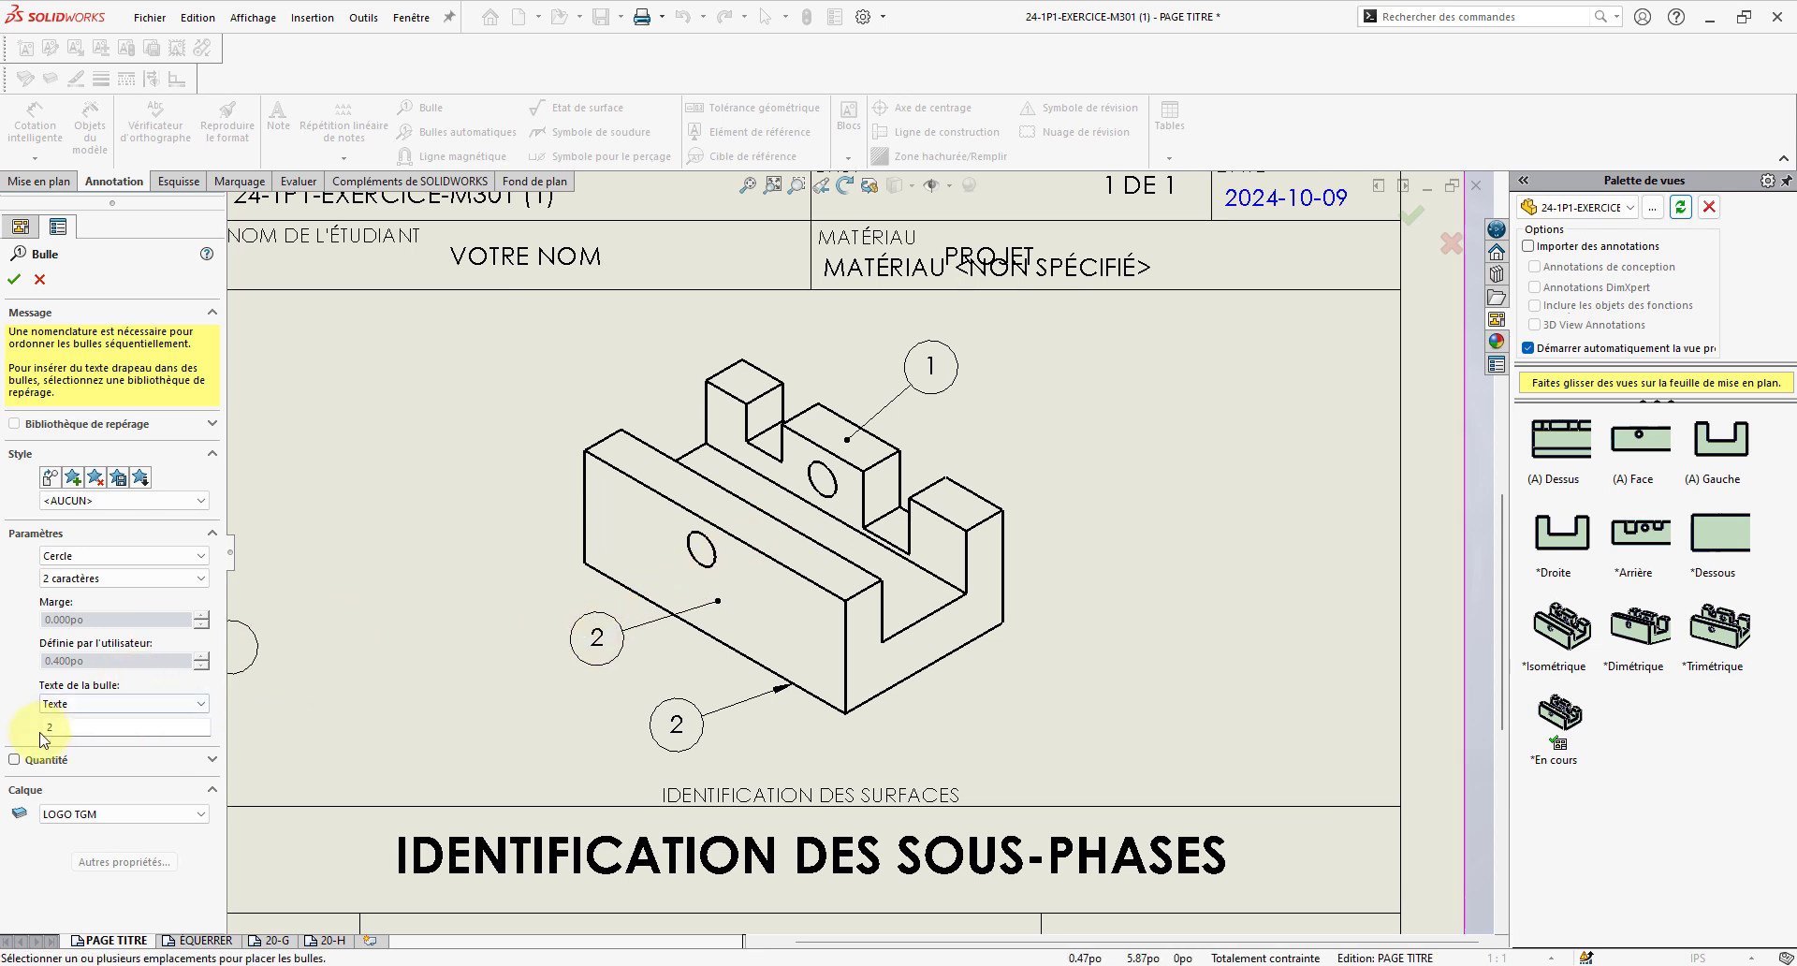
- Change the front-face balloon's number from 2 to 3
{"action": "left_click", "coordinate": [14, 281]}
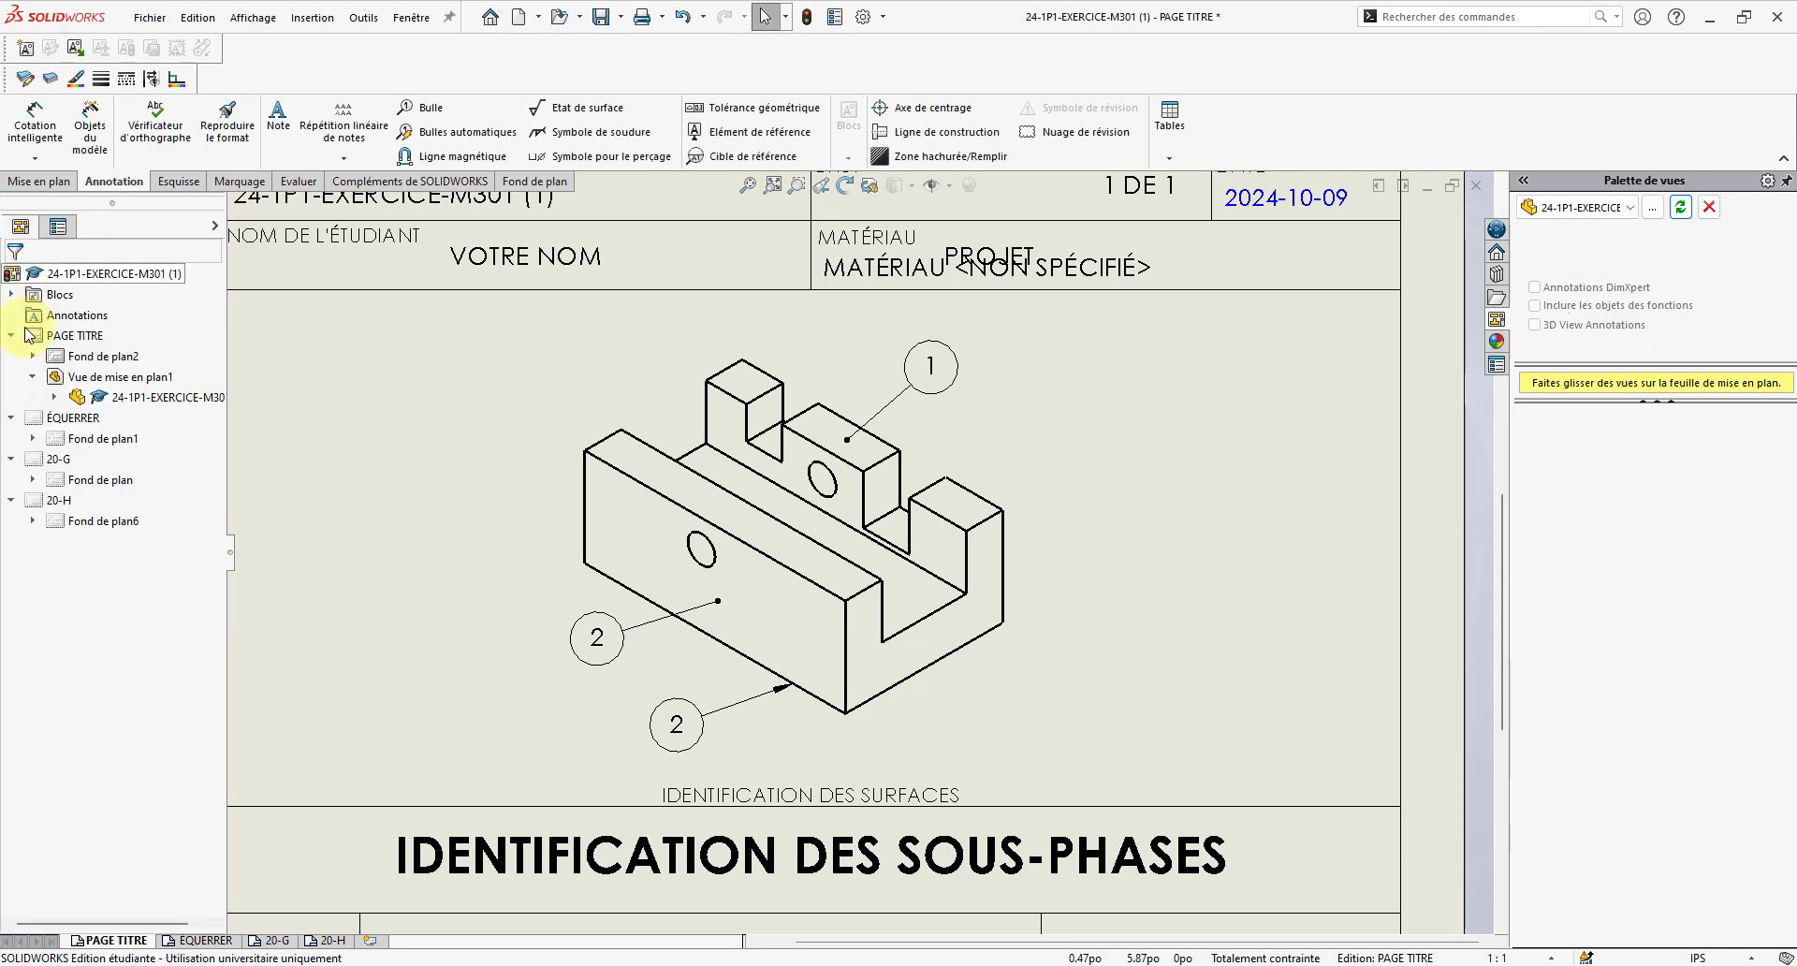
{"action": "left_click", "coordinate": [597, 638]}
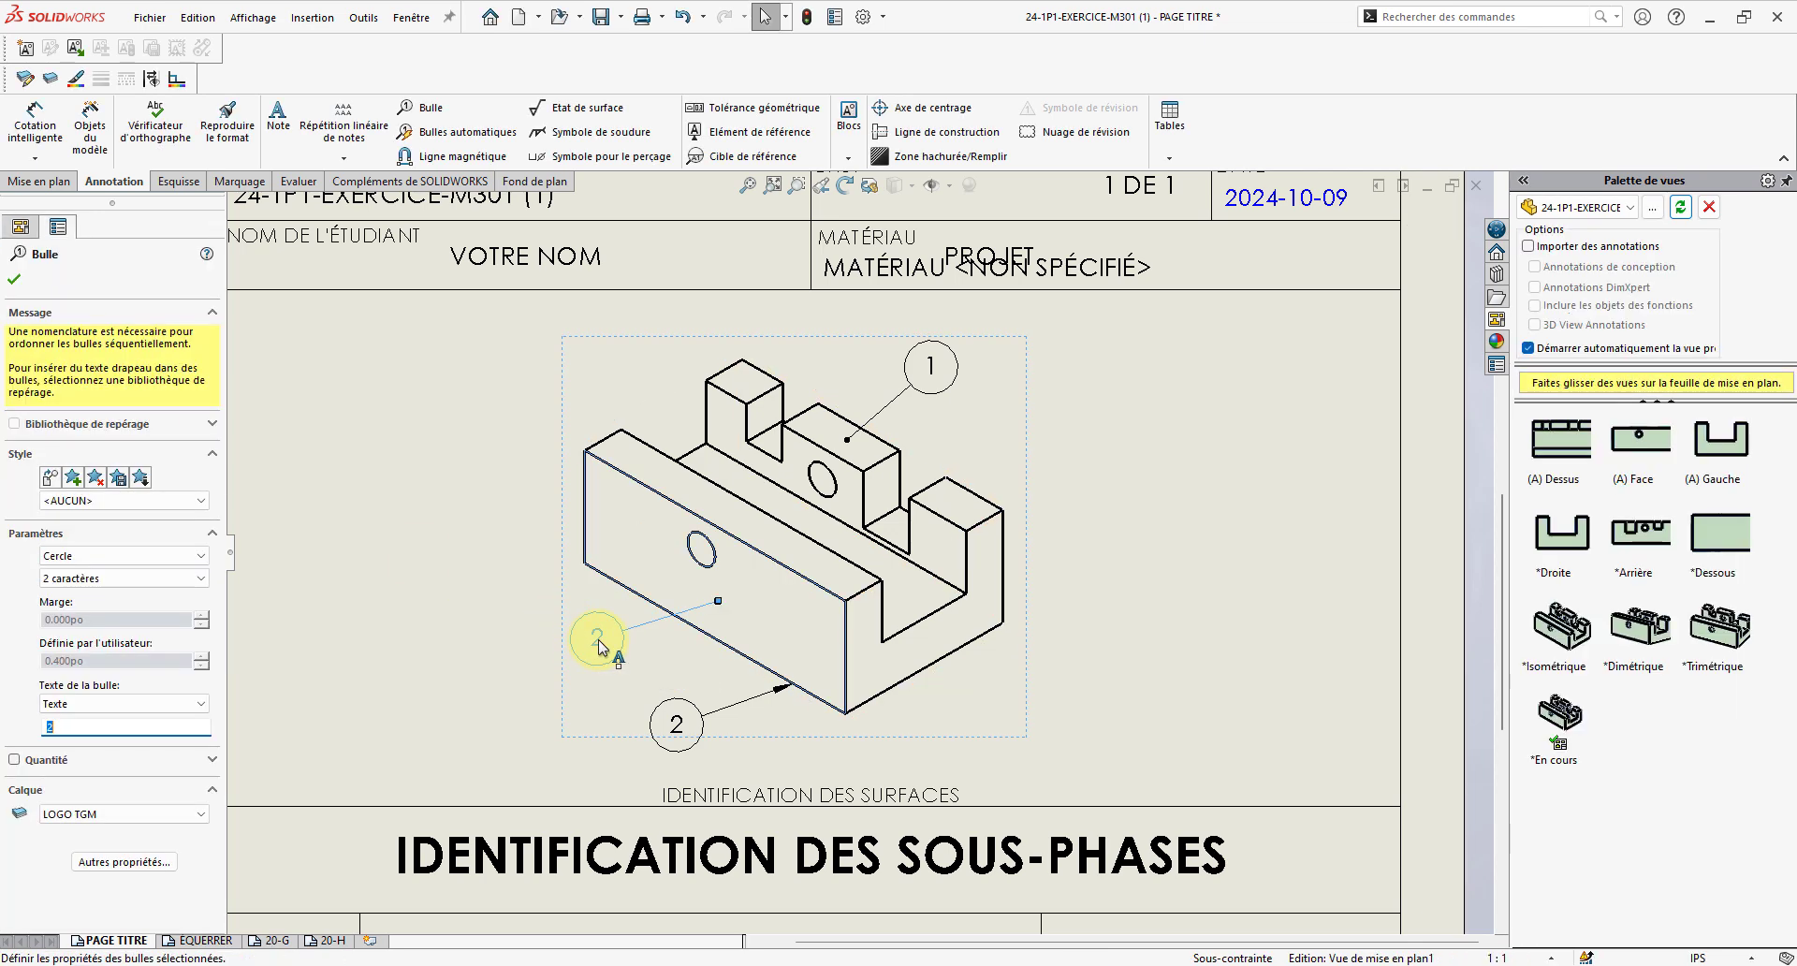
{"action": "left_click", "coordinate": [81, 729]}
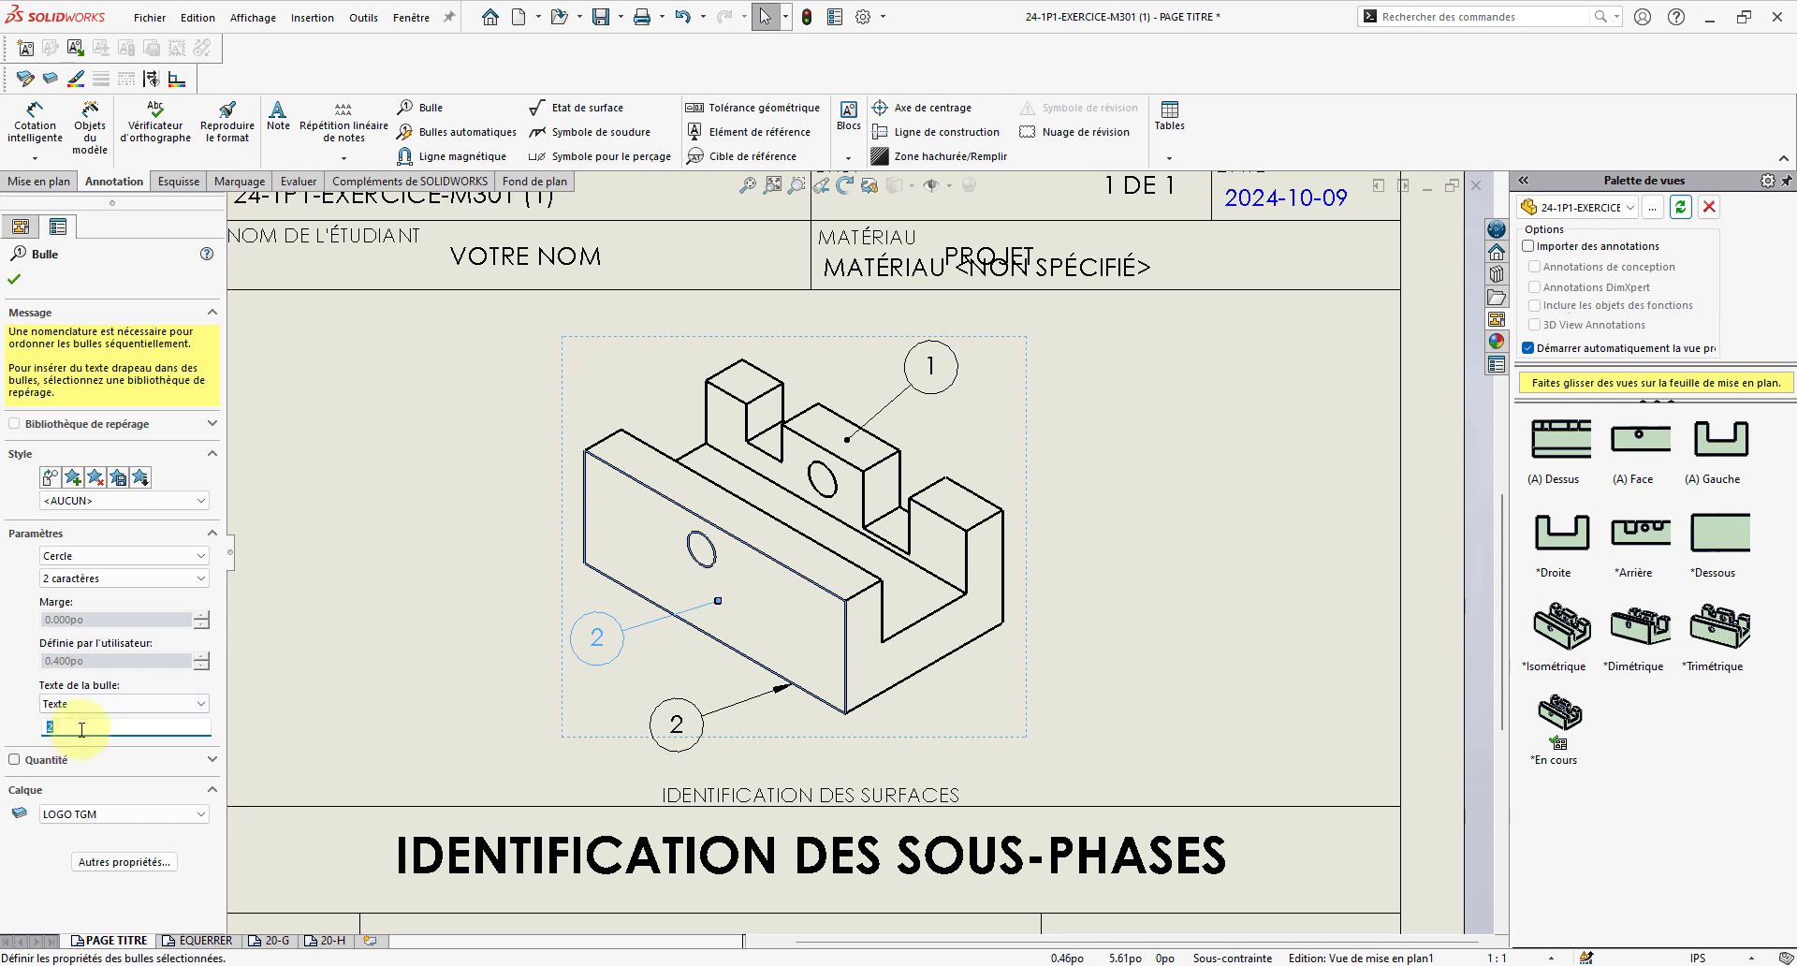
{"action": "type", "text": "3"}
{"action": "left_click", "coordinate": [15, 279]}
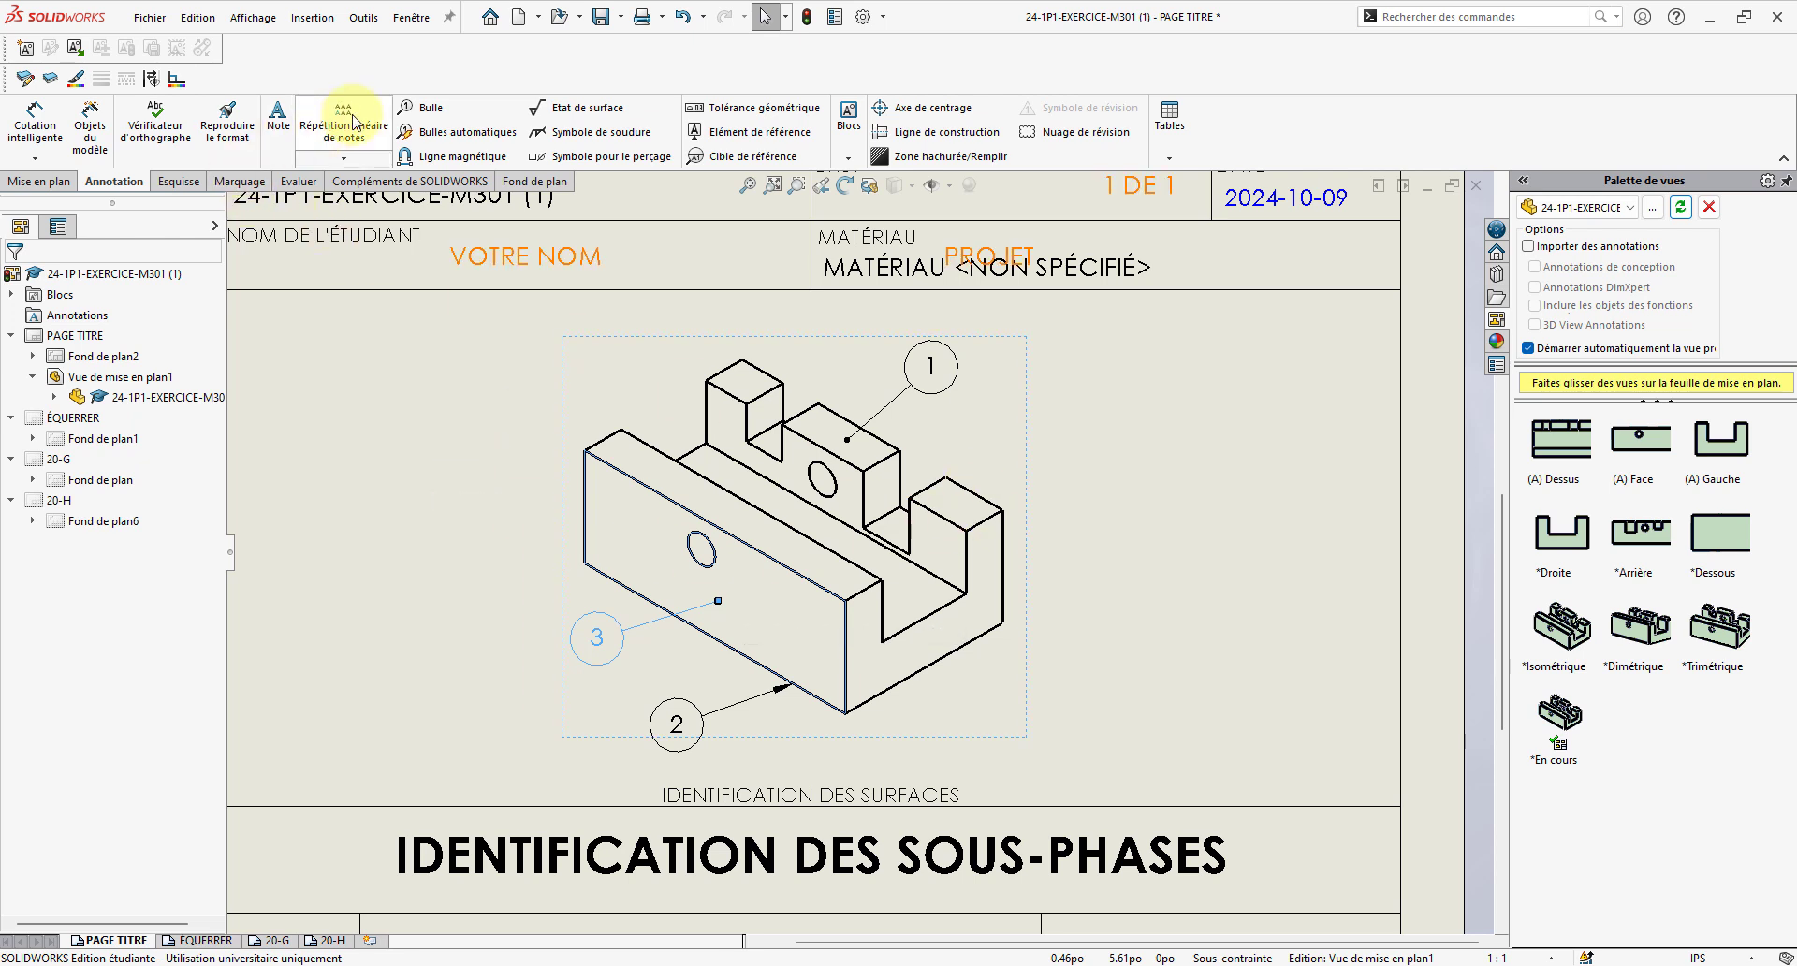
- Add a Texte balloon 4 on the part's right end edge
{"action": "left_click", "coordinate": [412, 108]}
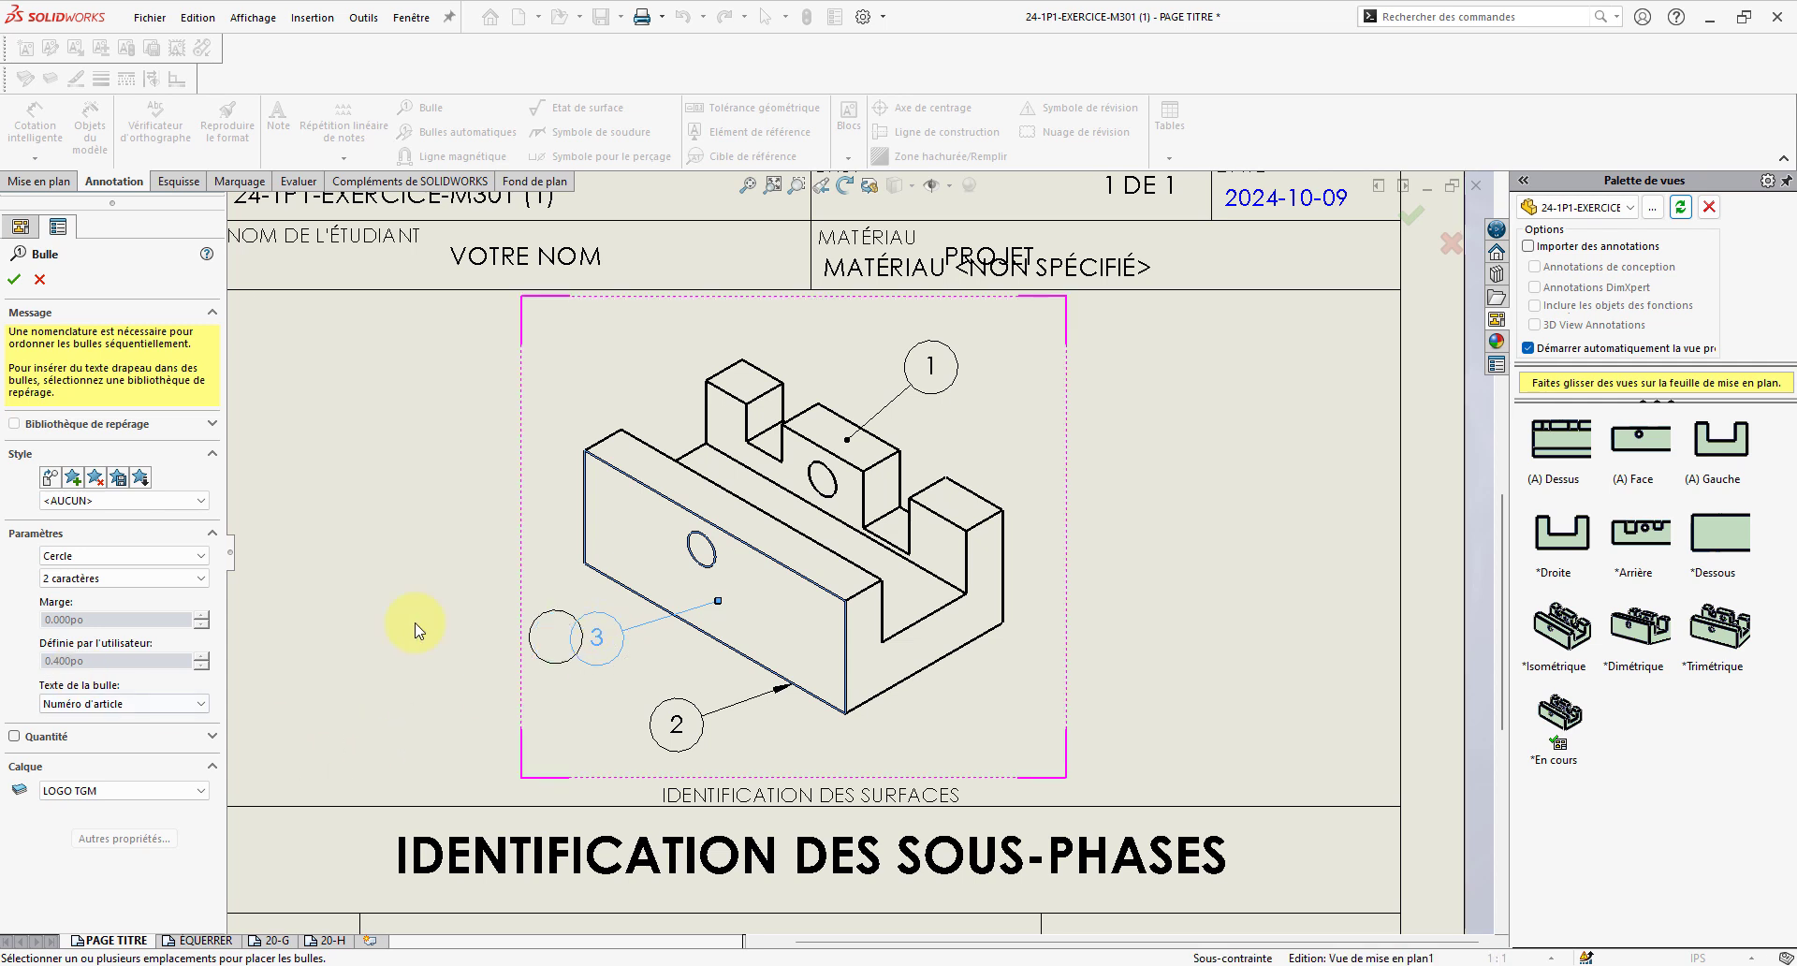
{"action": "left_click", "coordinate": [200, 703]}
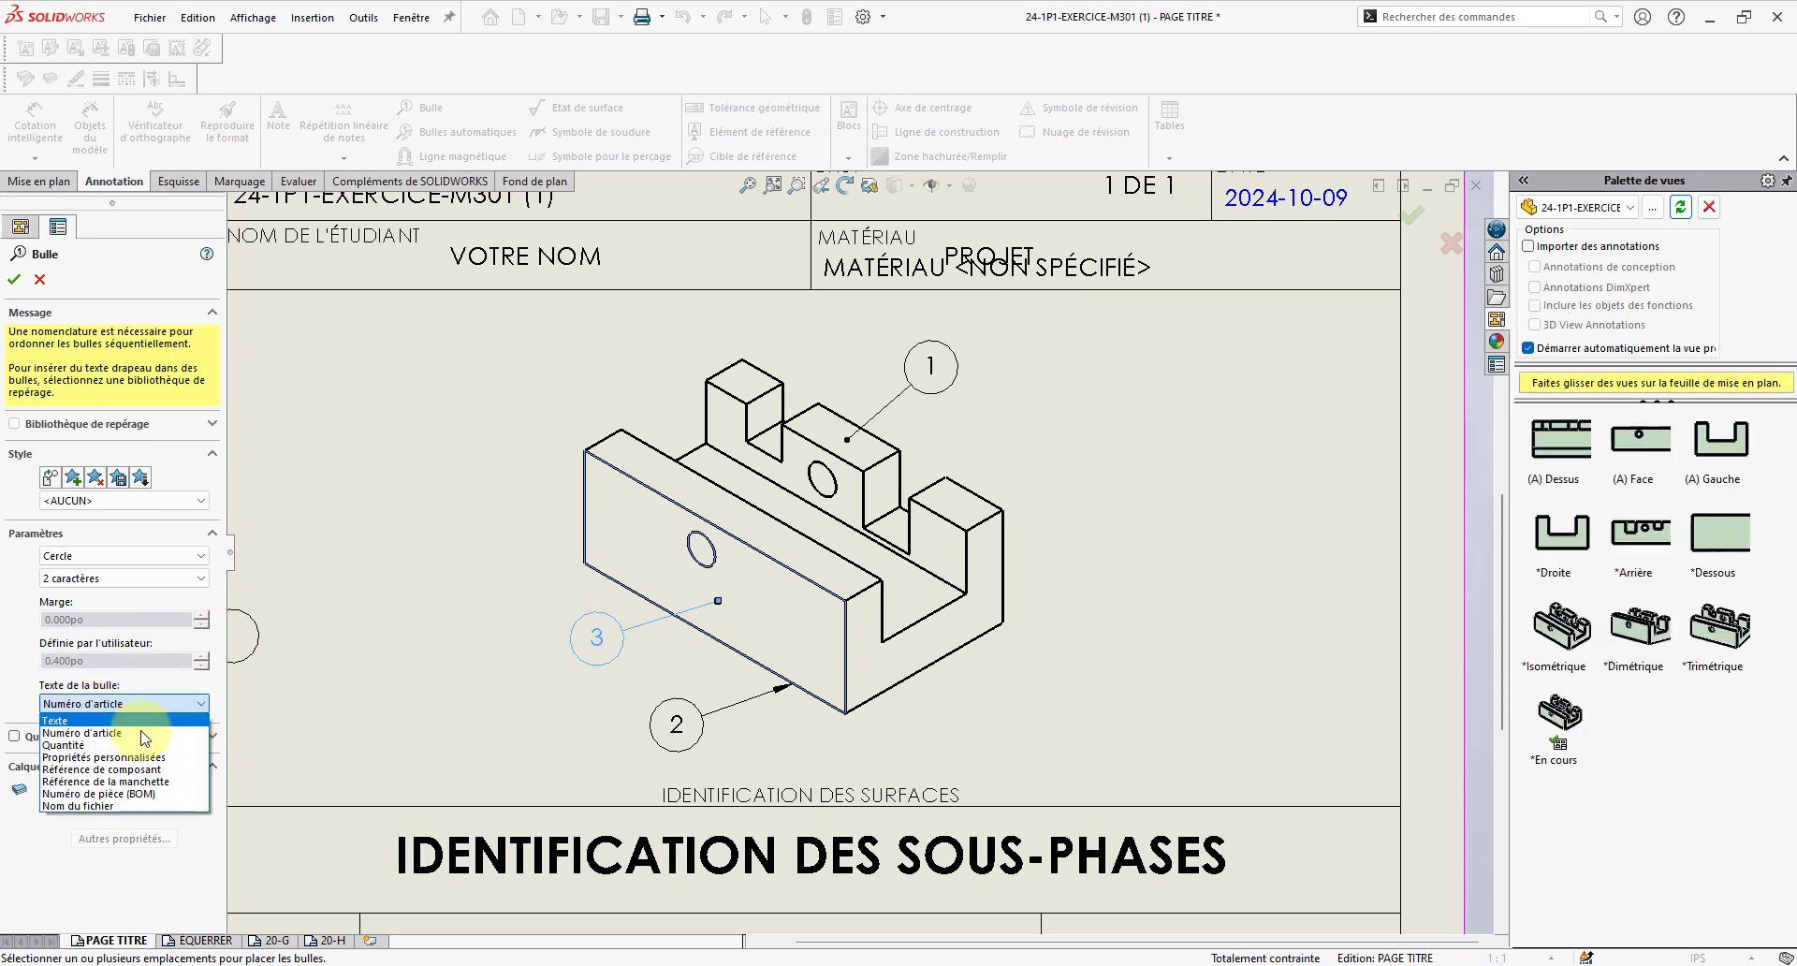
{"action": "left_click", "coordinate": [56, 720]}
{"action": "type", "text": "4"}
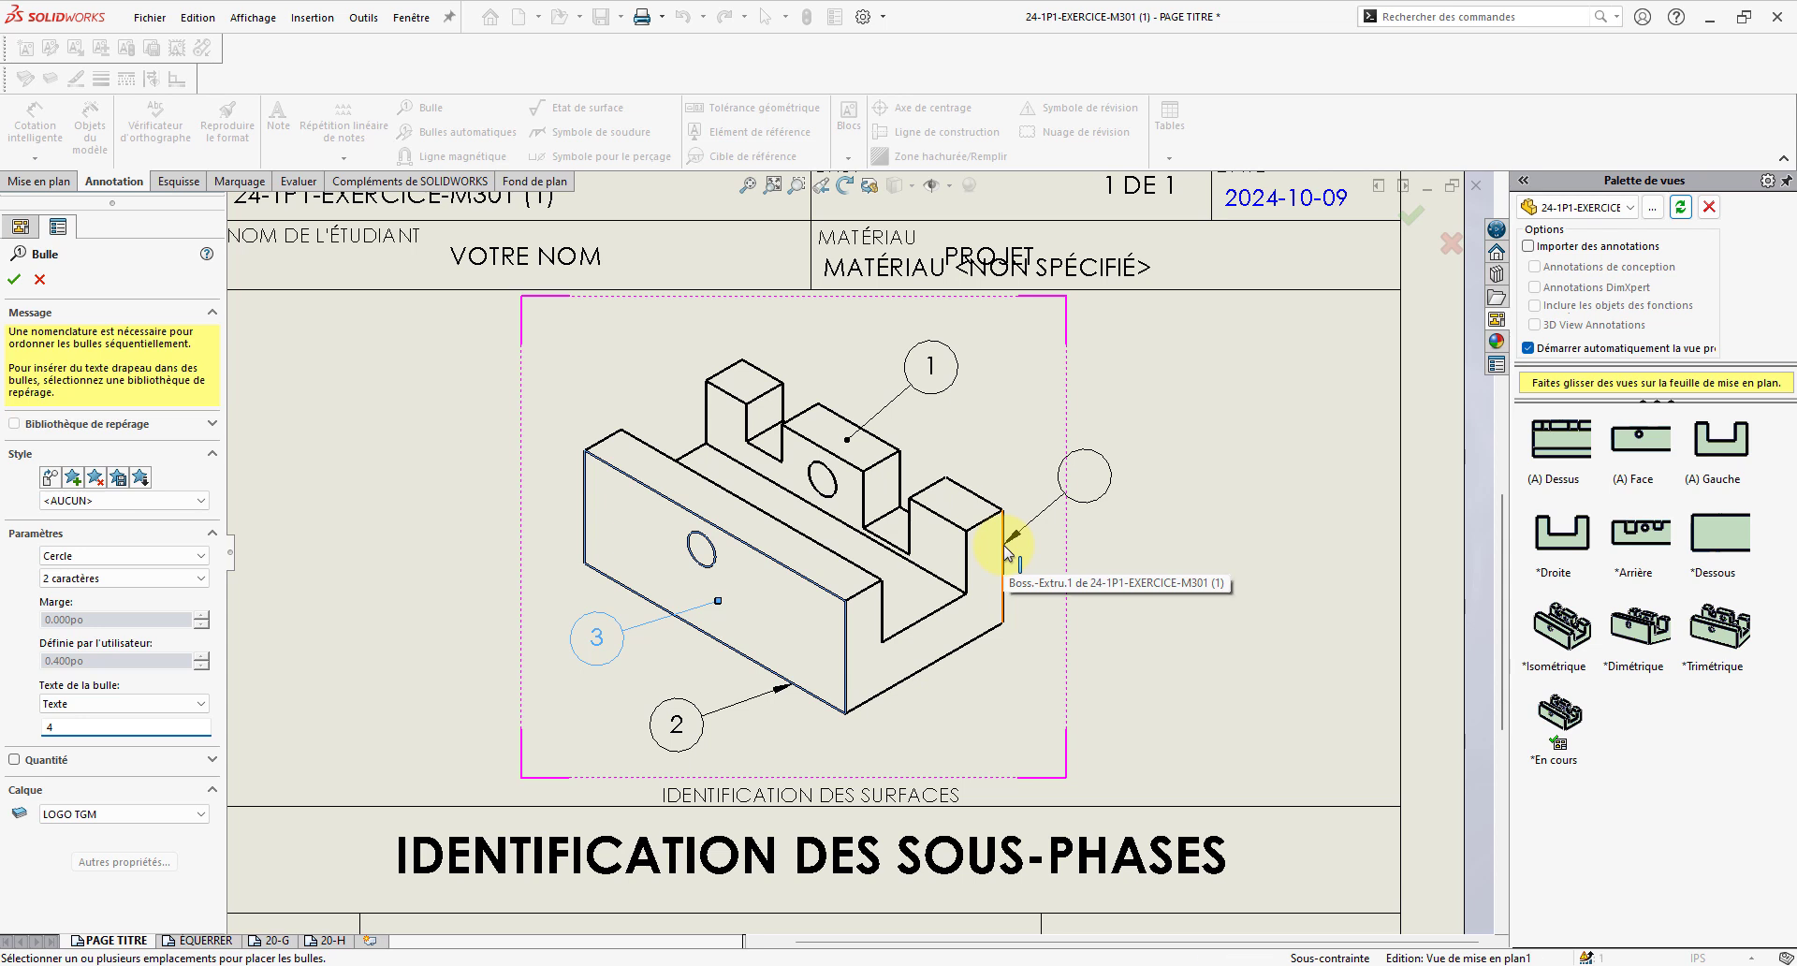
{"action": "left_click", "coordinate": [1006, 552]}
{"action": "left_click", "coordinate": [1109, 498]}
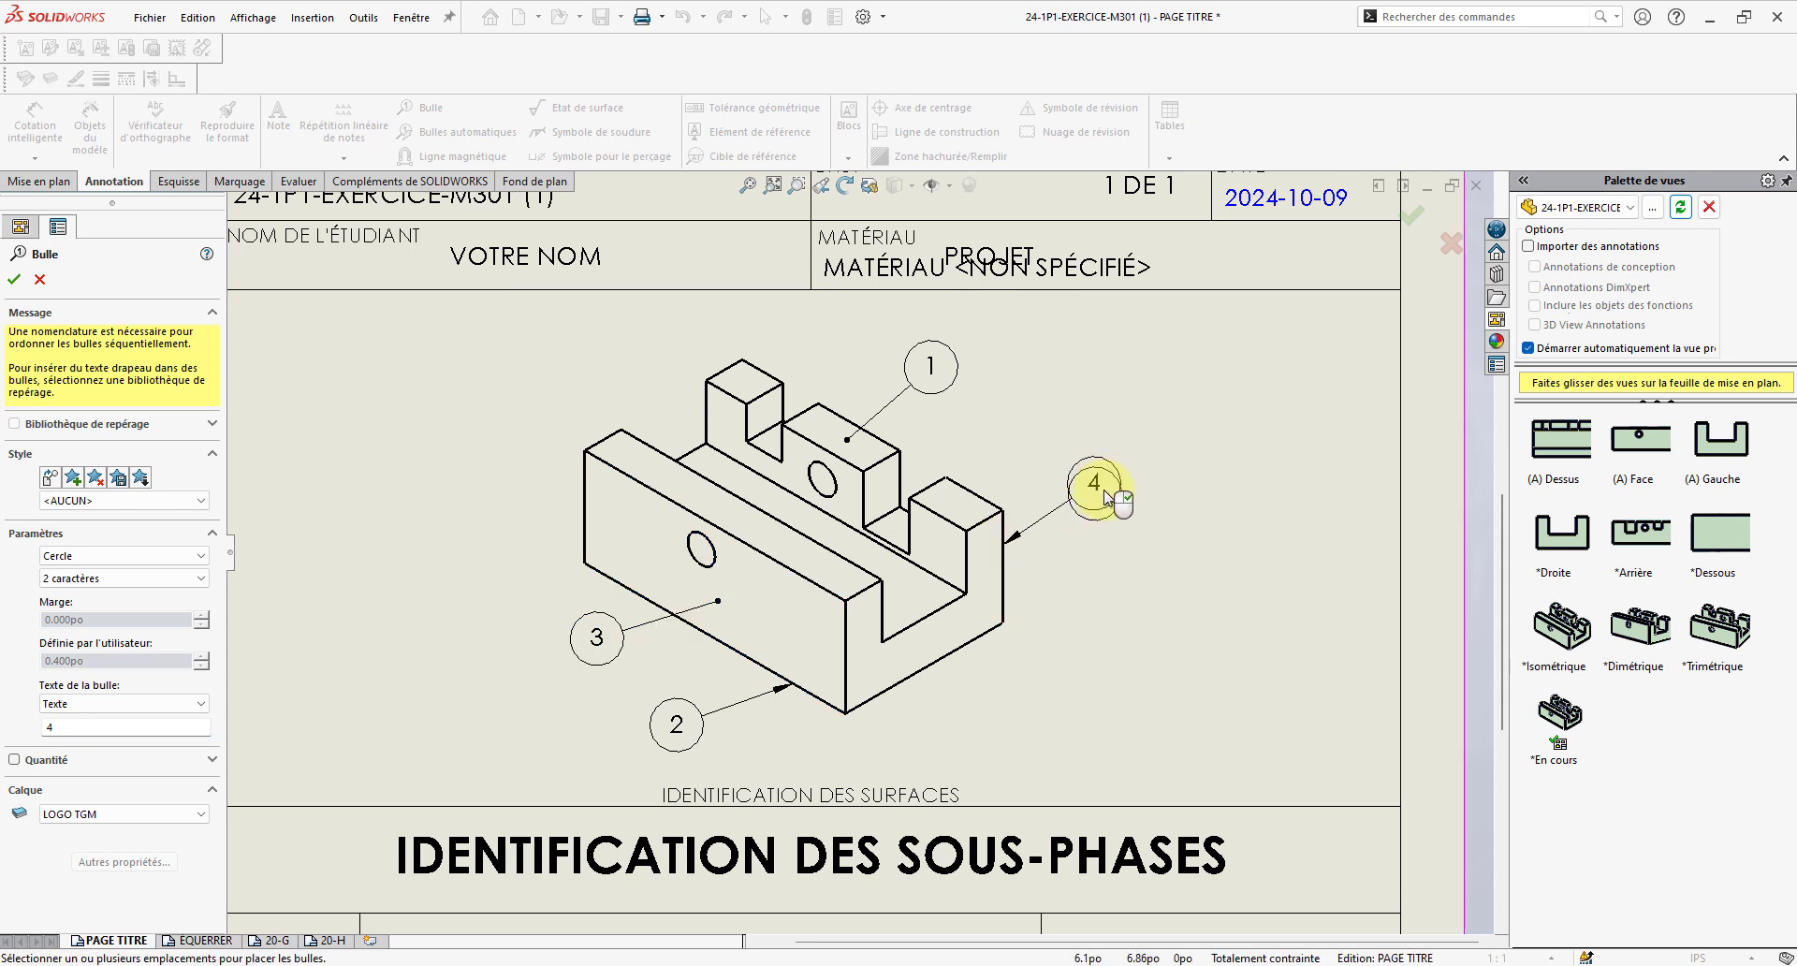
- Add balloon 5 on the right front face and balloon 6 on the left end edge
{"action": "double_click", "coordinate": [116, 726]}
{"action": "type", "text": "5"}
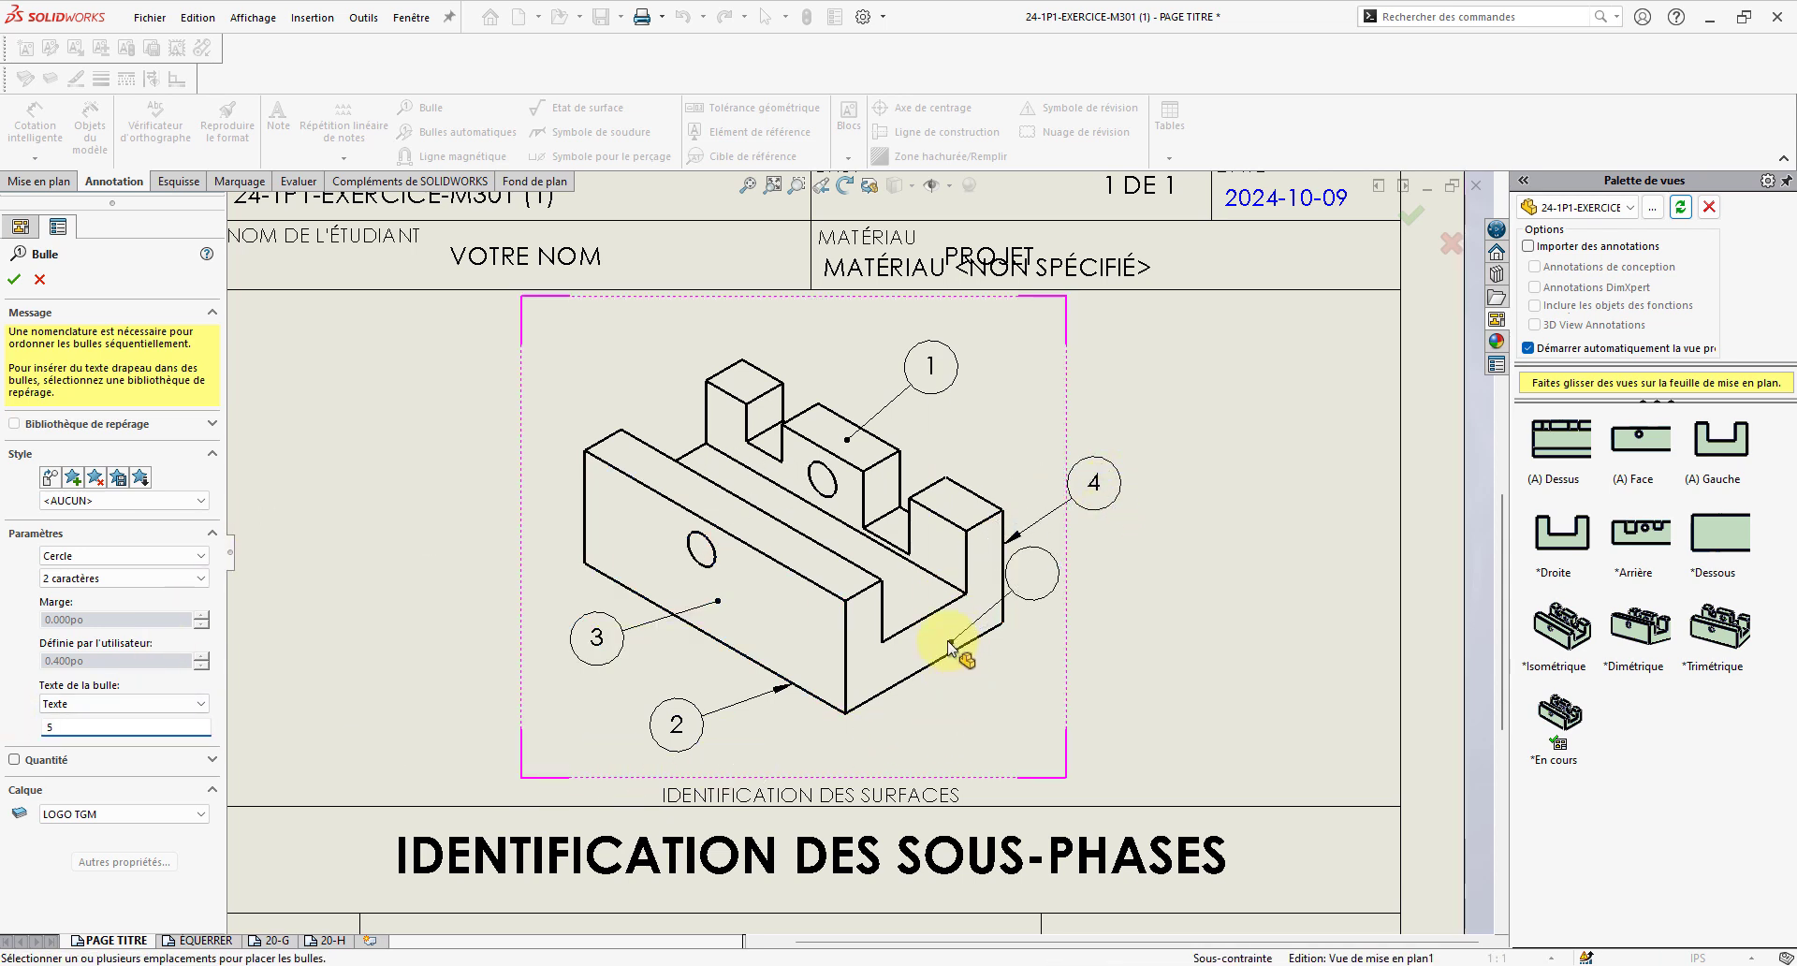
{"action": "left_click", "coordinate": [1023, 677]}
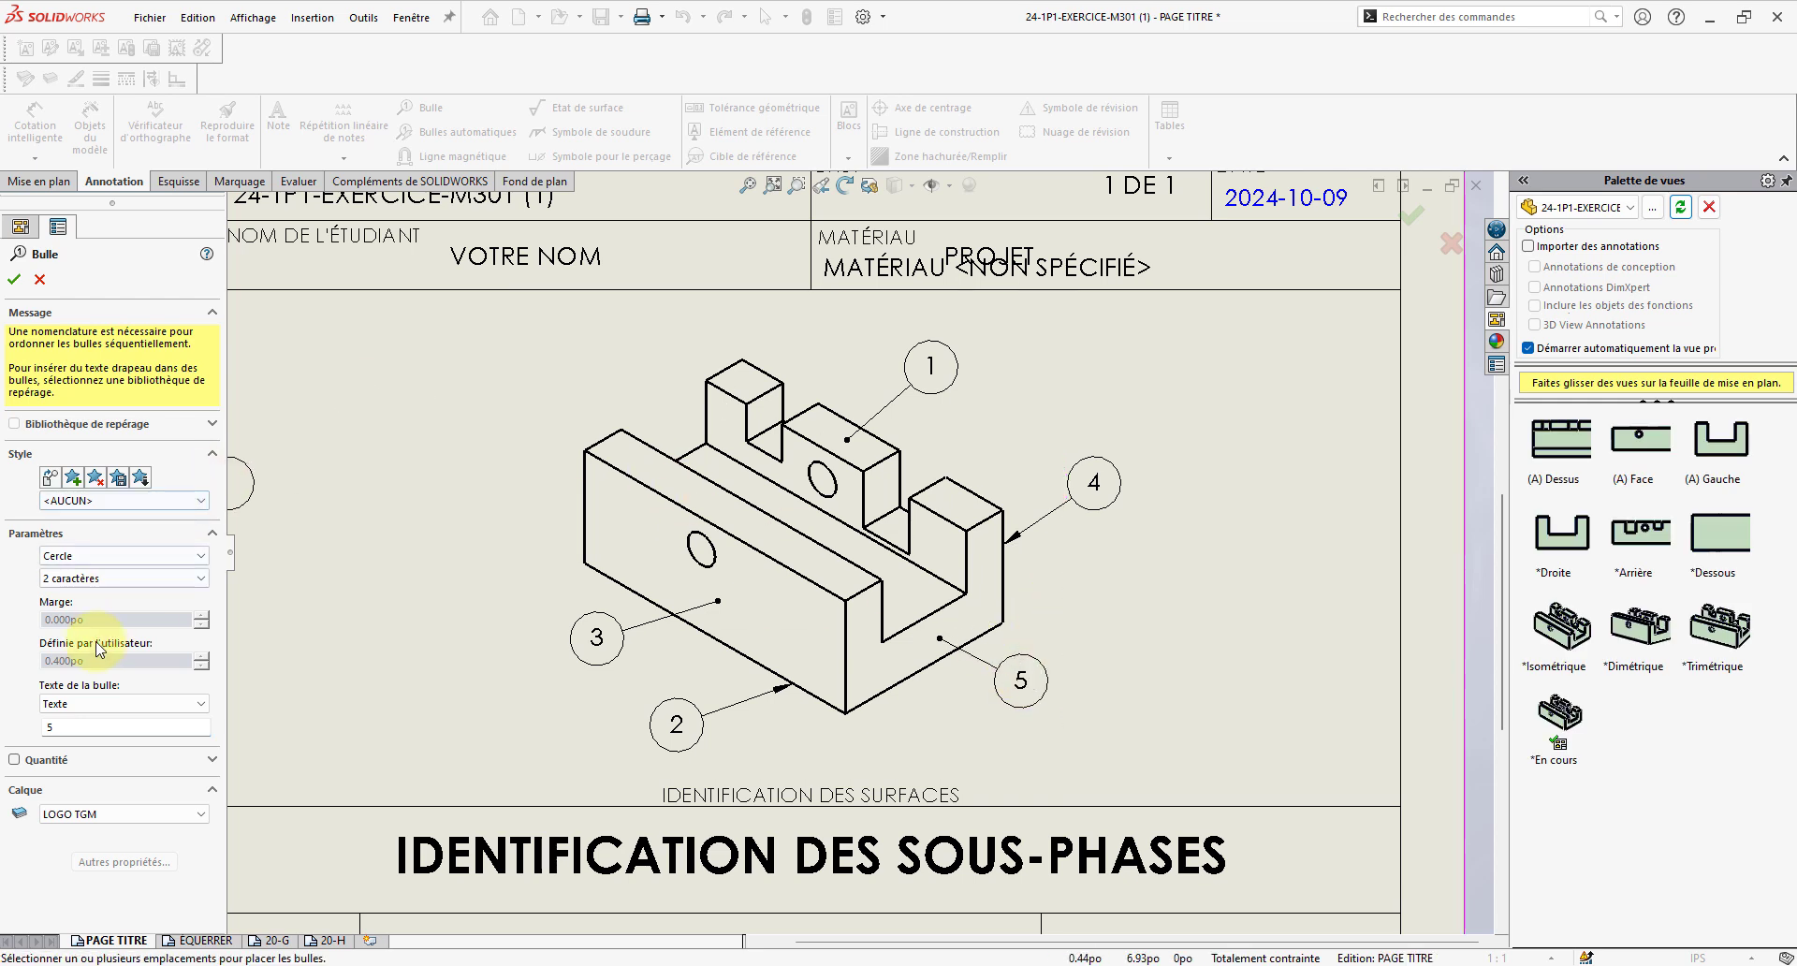
{"action": "double_click", "coordinate": [88, 727]}
{"action": "type", "text": "6"}
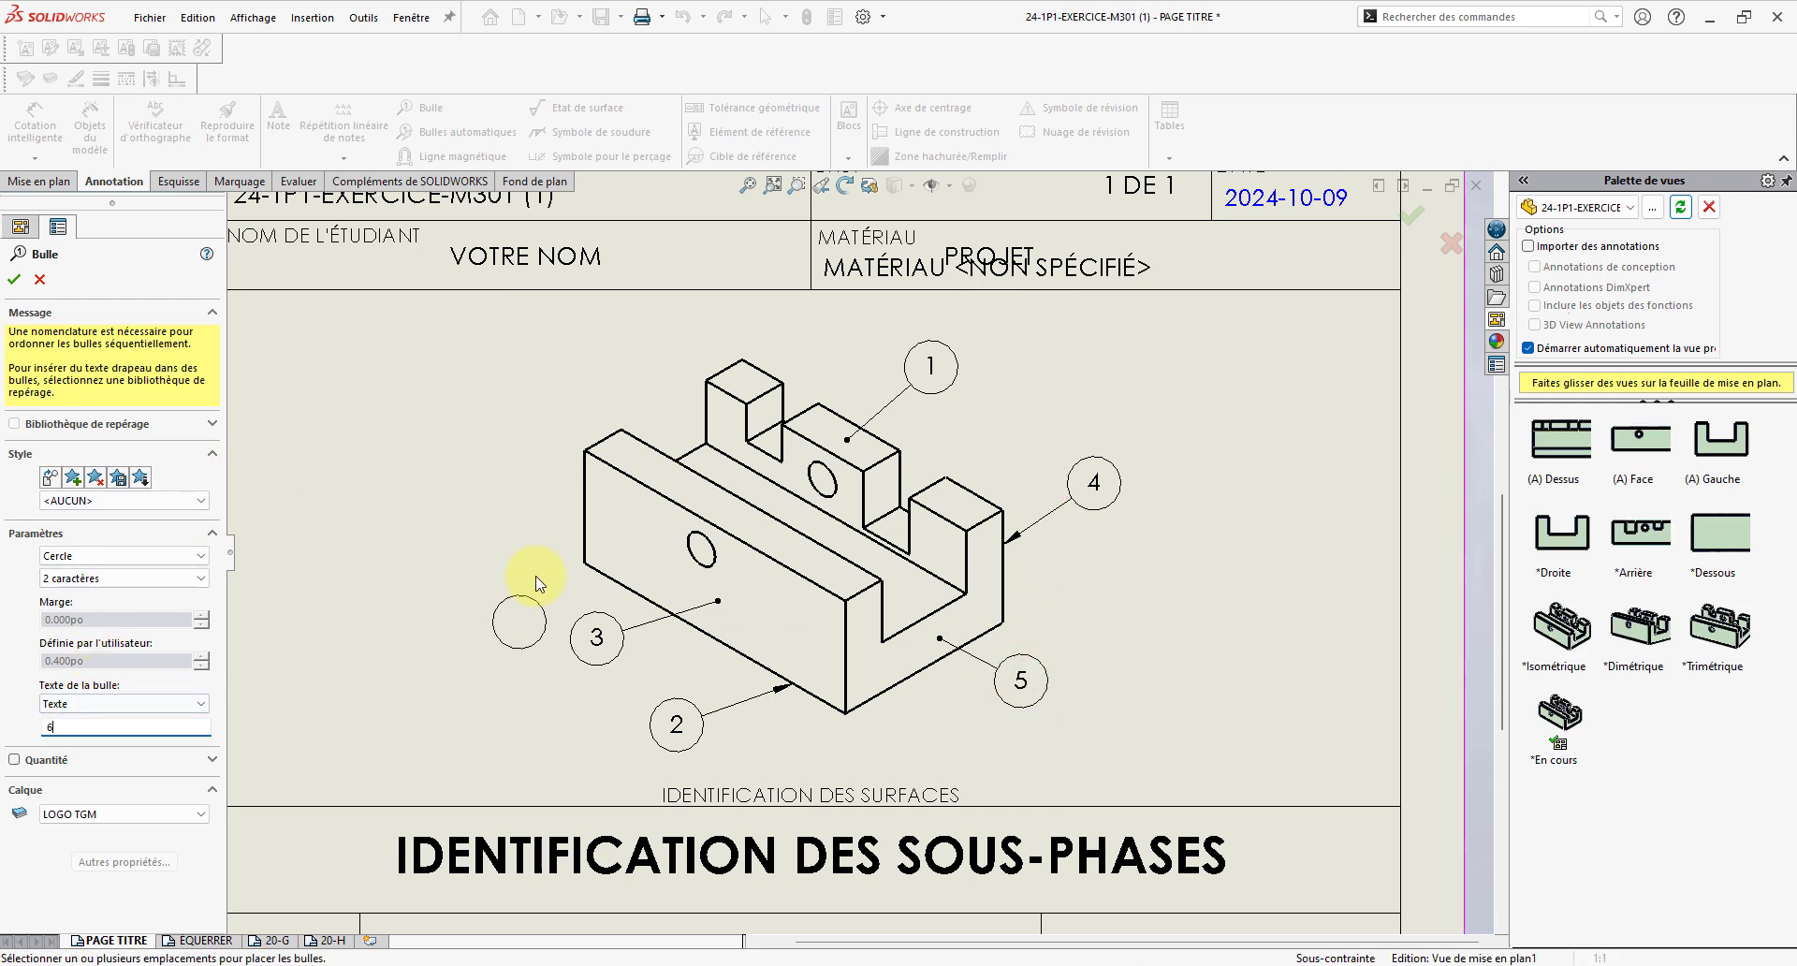
{"action": "left_click", "coordinate": [584, 533]}
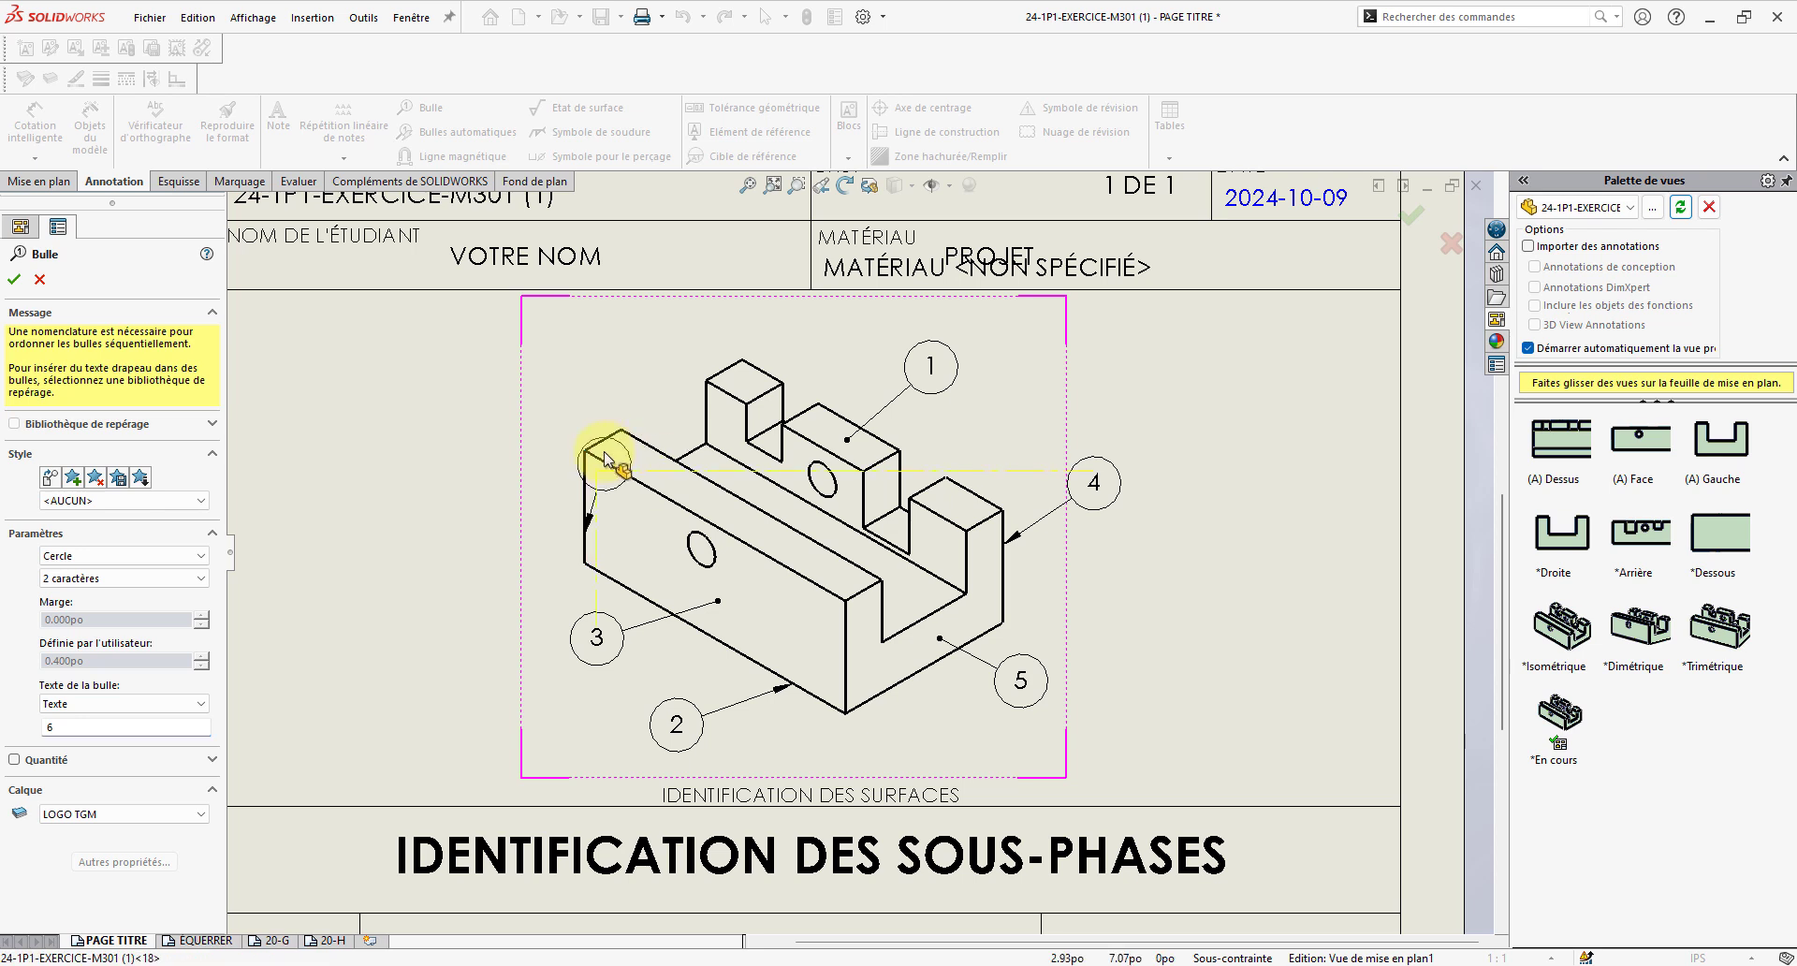
{"action": "left_click", "coordinate": [522, 486]}
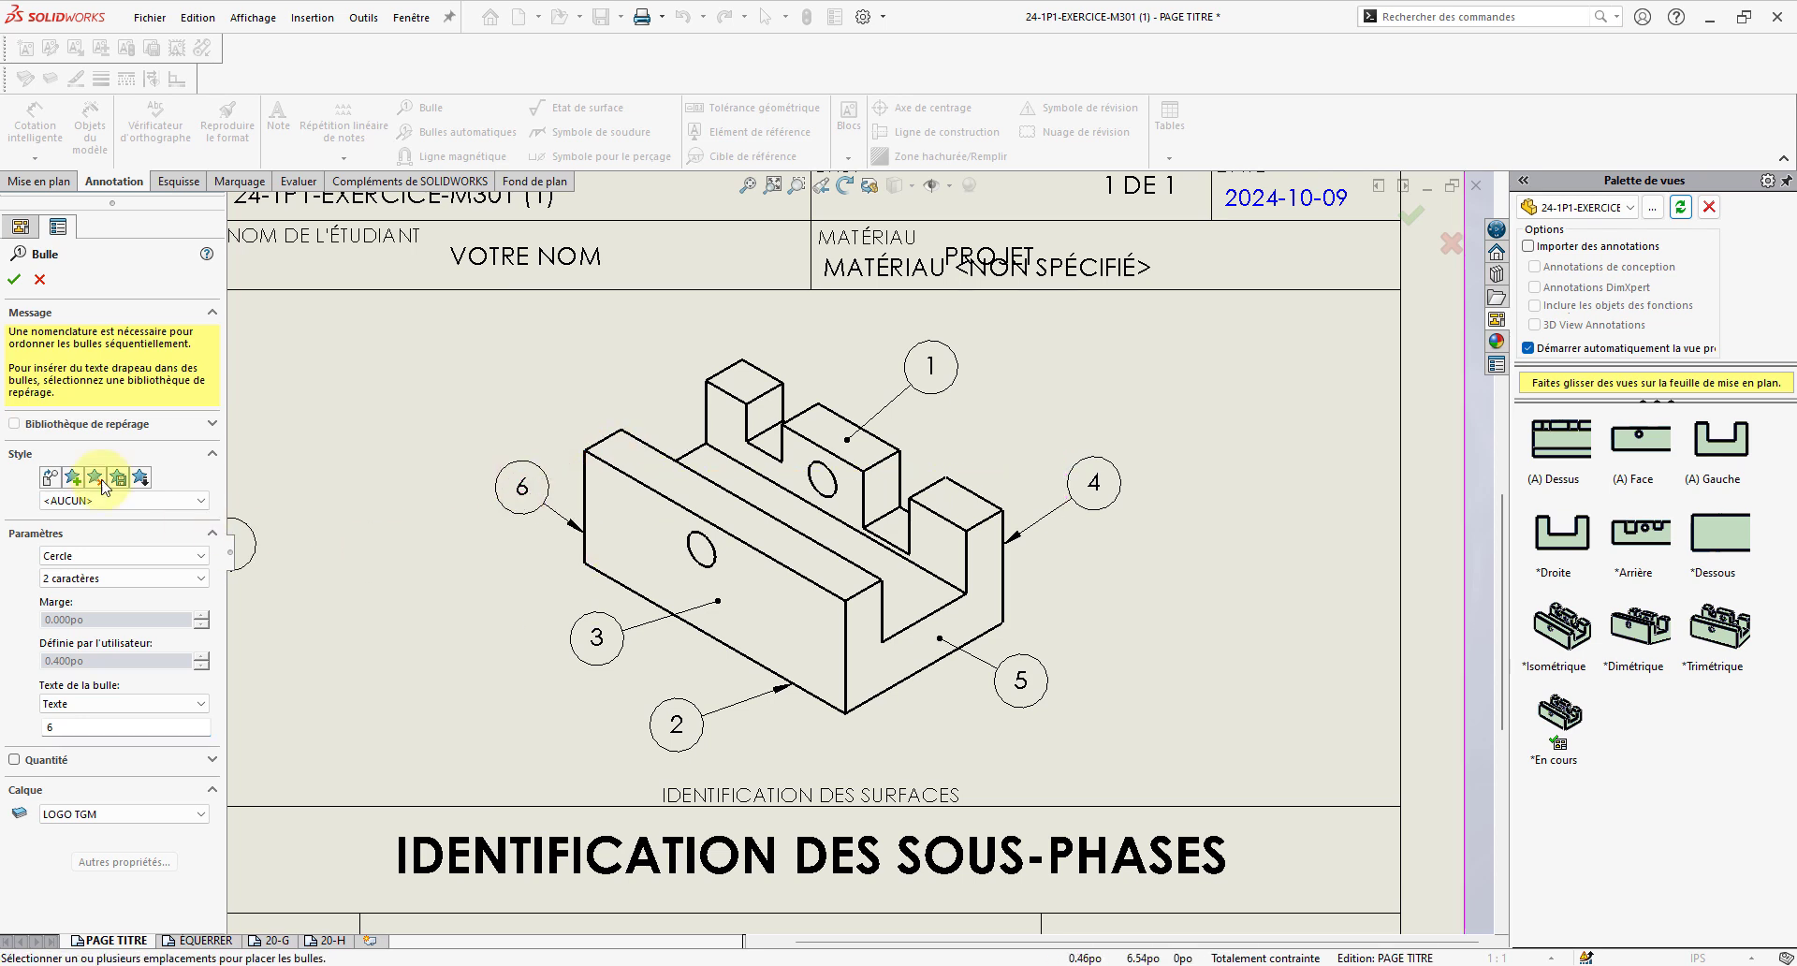
{"action": "left_click", "coordinate": [13, 280]}
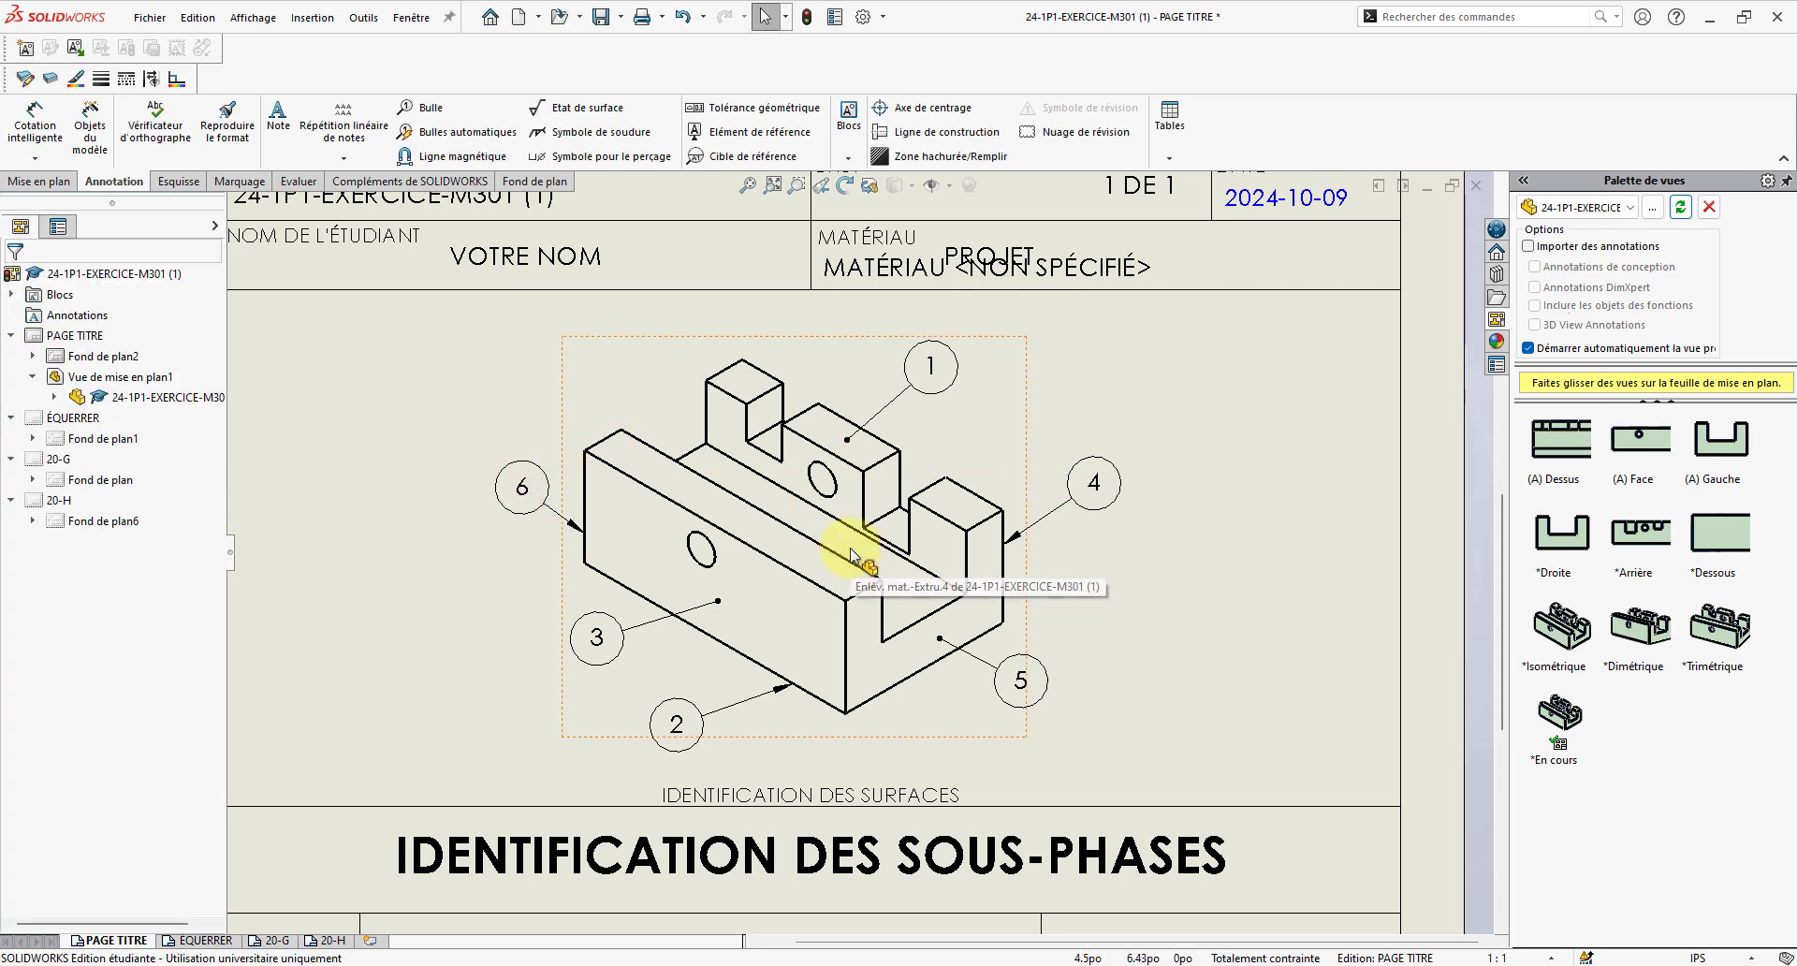
- Delete the VOTRE NOM block from the title block and exit the locked view
{"action": "scroll", "coordinate": [851, 555], "scroll_direction": "down", "scroll_amount": 2}
{"action": "scroll", "coordinate": [854, 555], "scroll_direction": "up", "scroll_amount": 10}
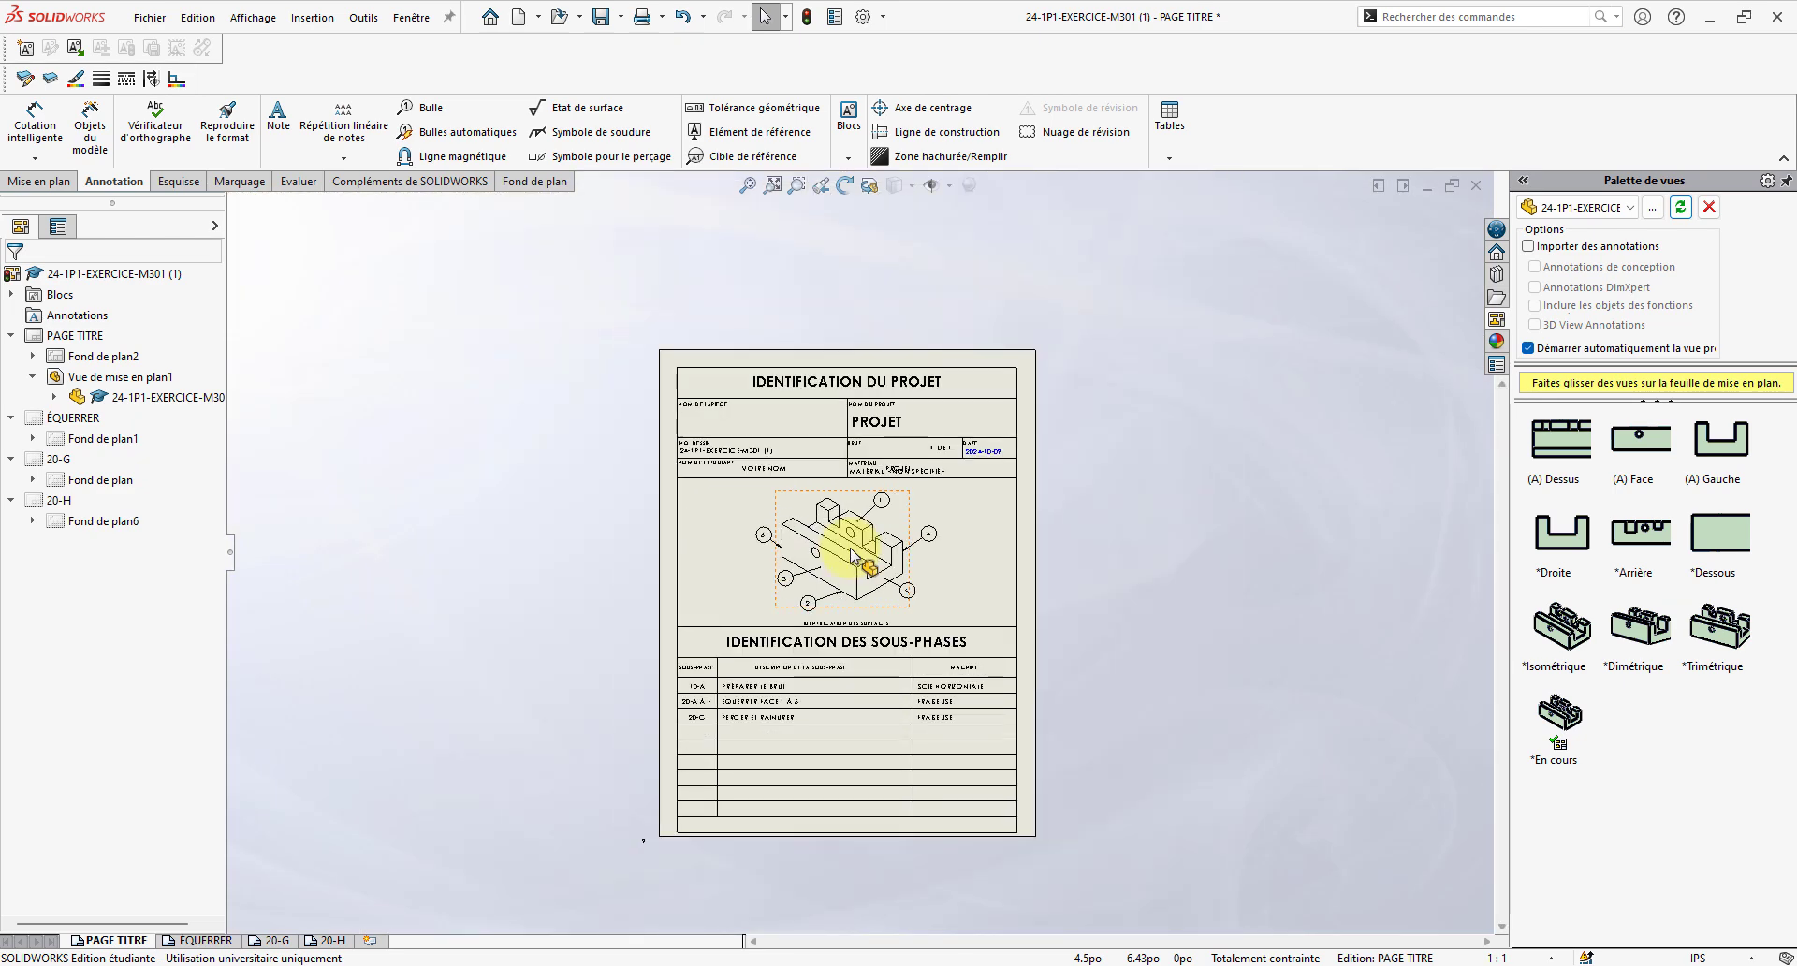
{"action": "scroll", "coordinate": [854, 559], "scroll_direction": "down", "scroll_amount": 2}
{"action": "scroll", "coordinate": [829, 585], "scroll_direction": "down", "scroll_amount": 1}
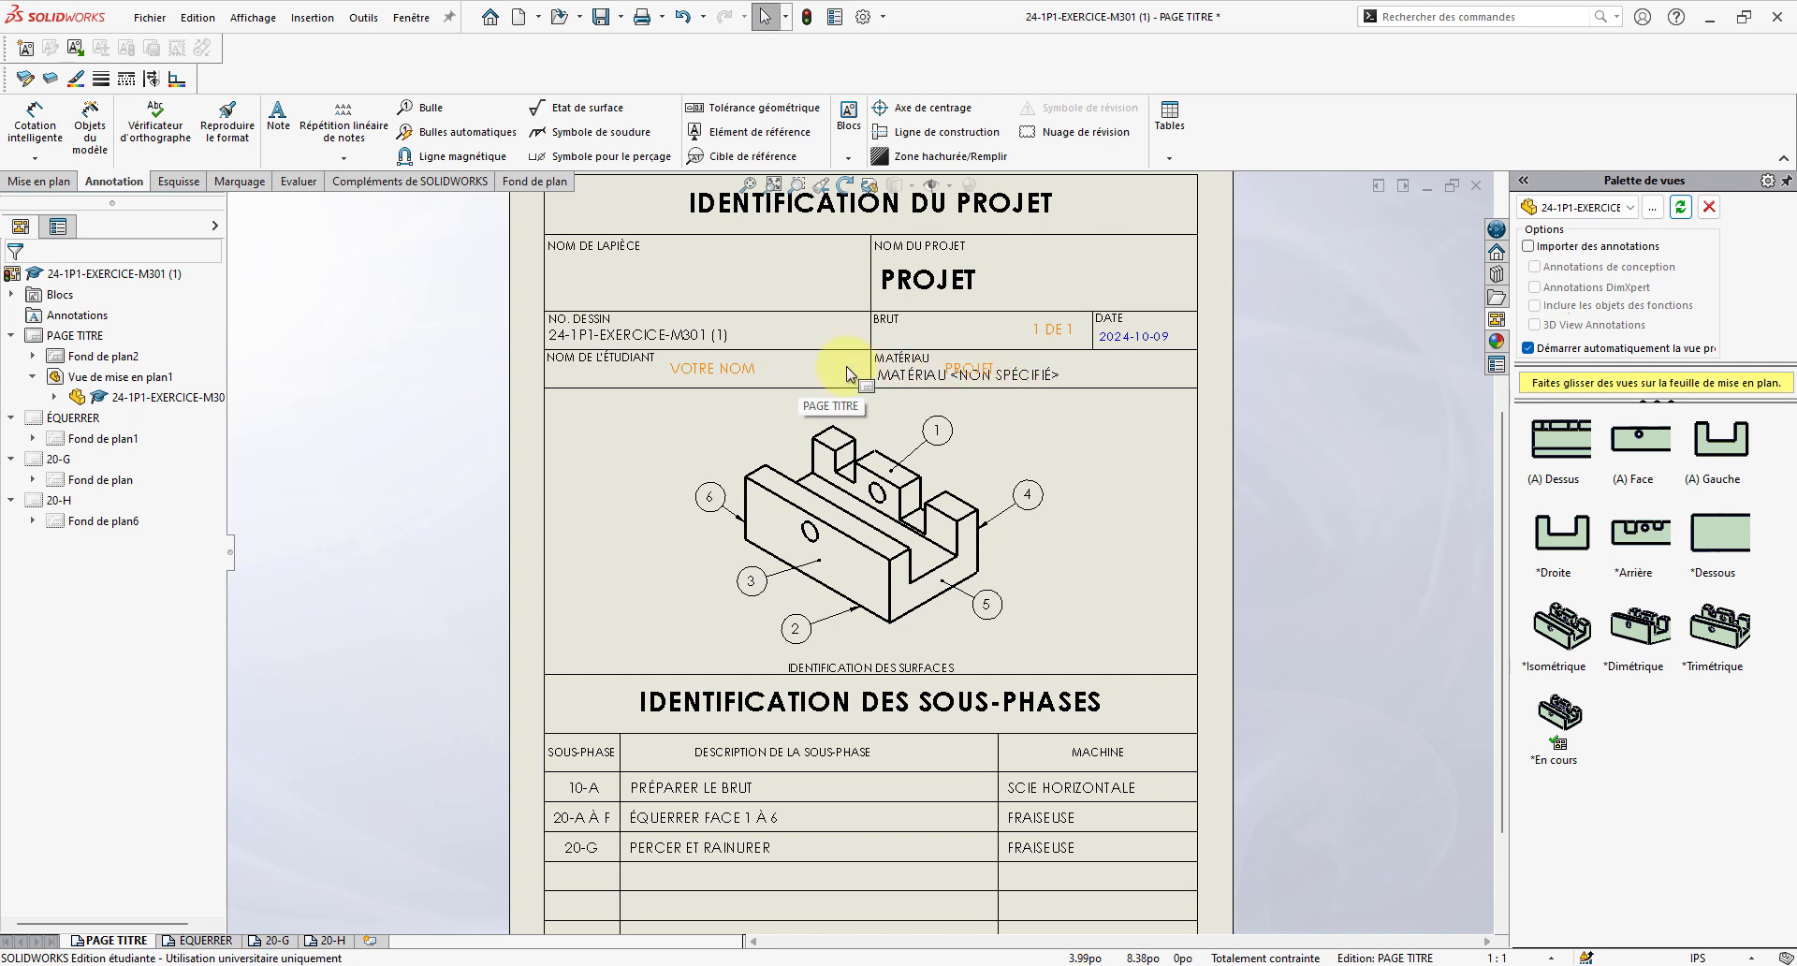
{"action": "left_click", "coordinate": [745, 376]}
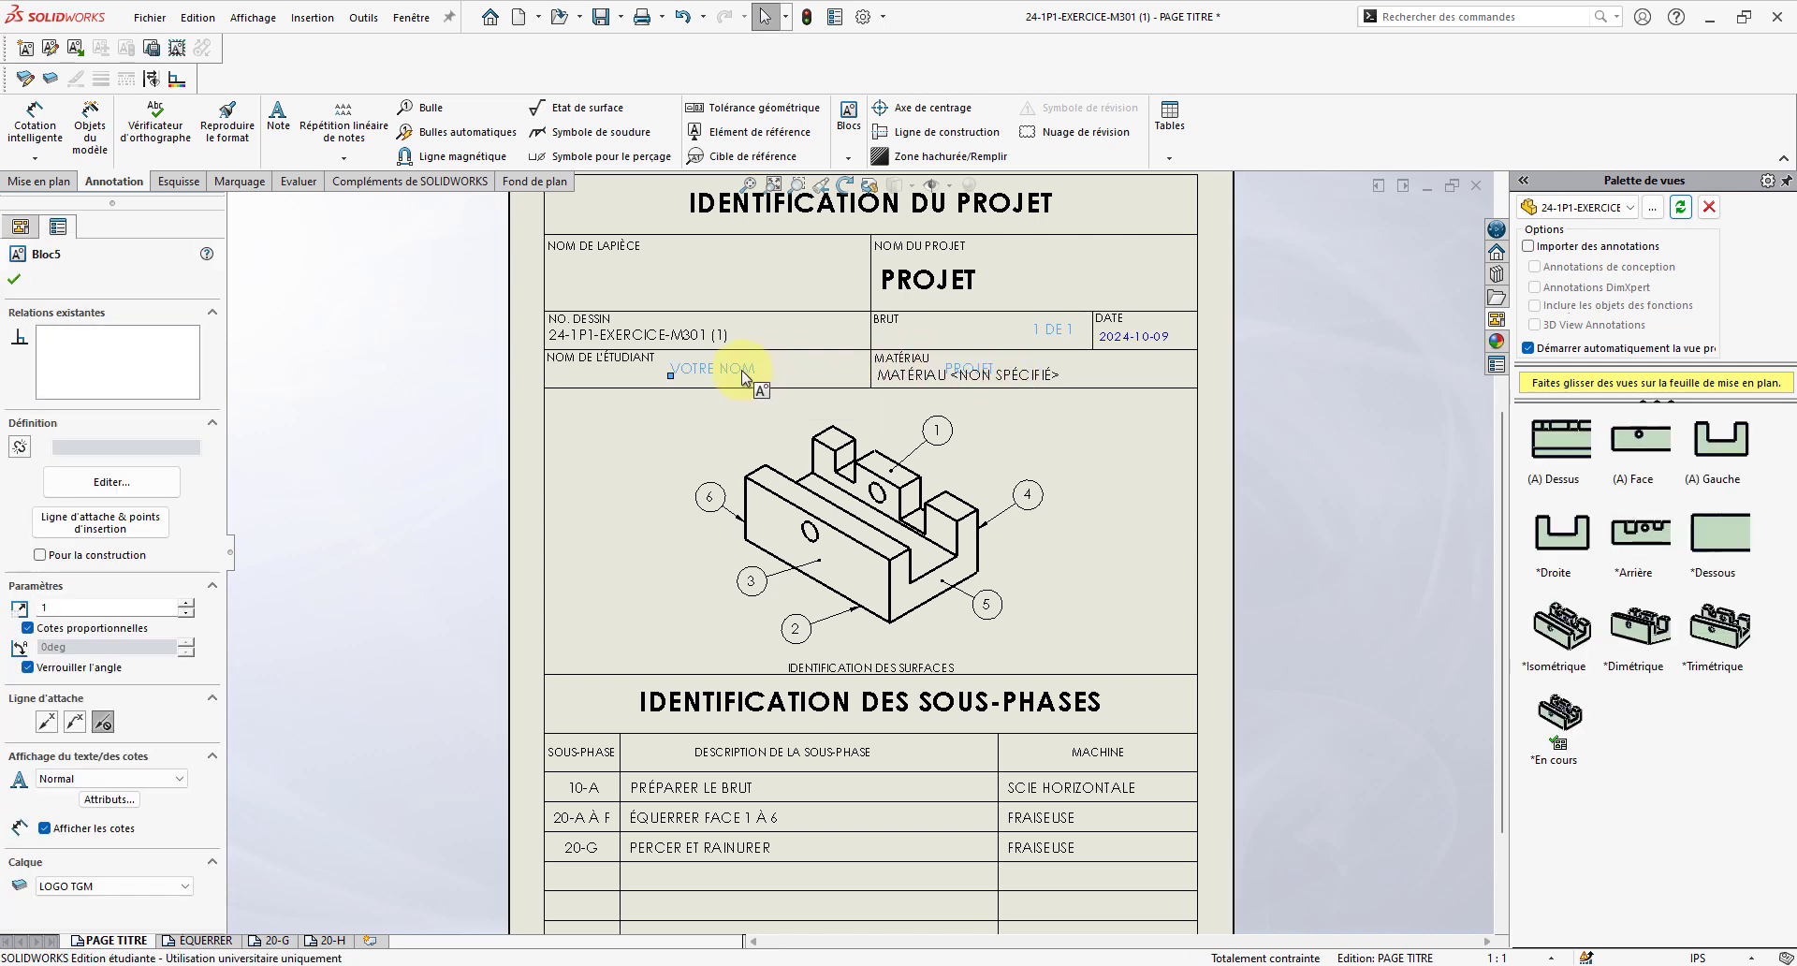
{"action": "key", "text": "Delete"}
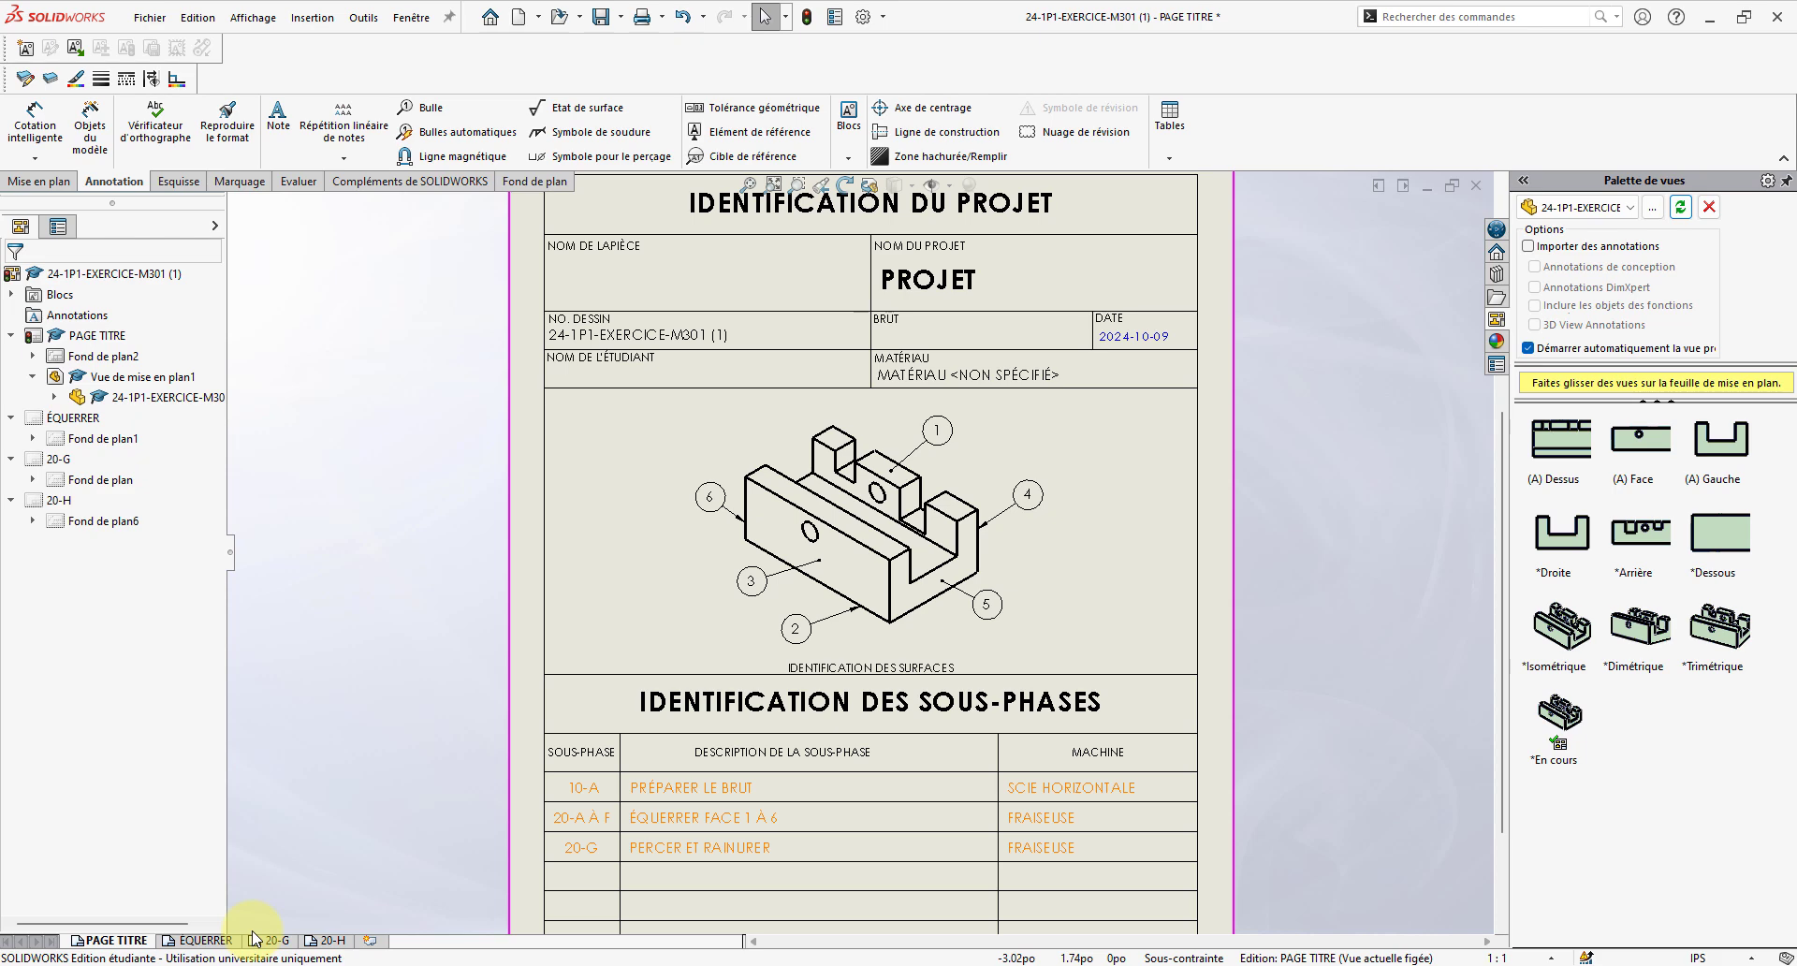
{"action": "left_click", "coordinate": [14, 697]}
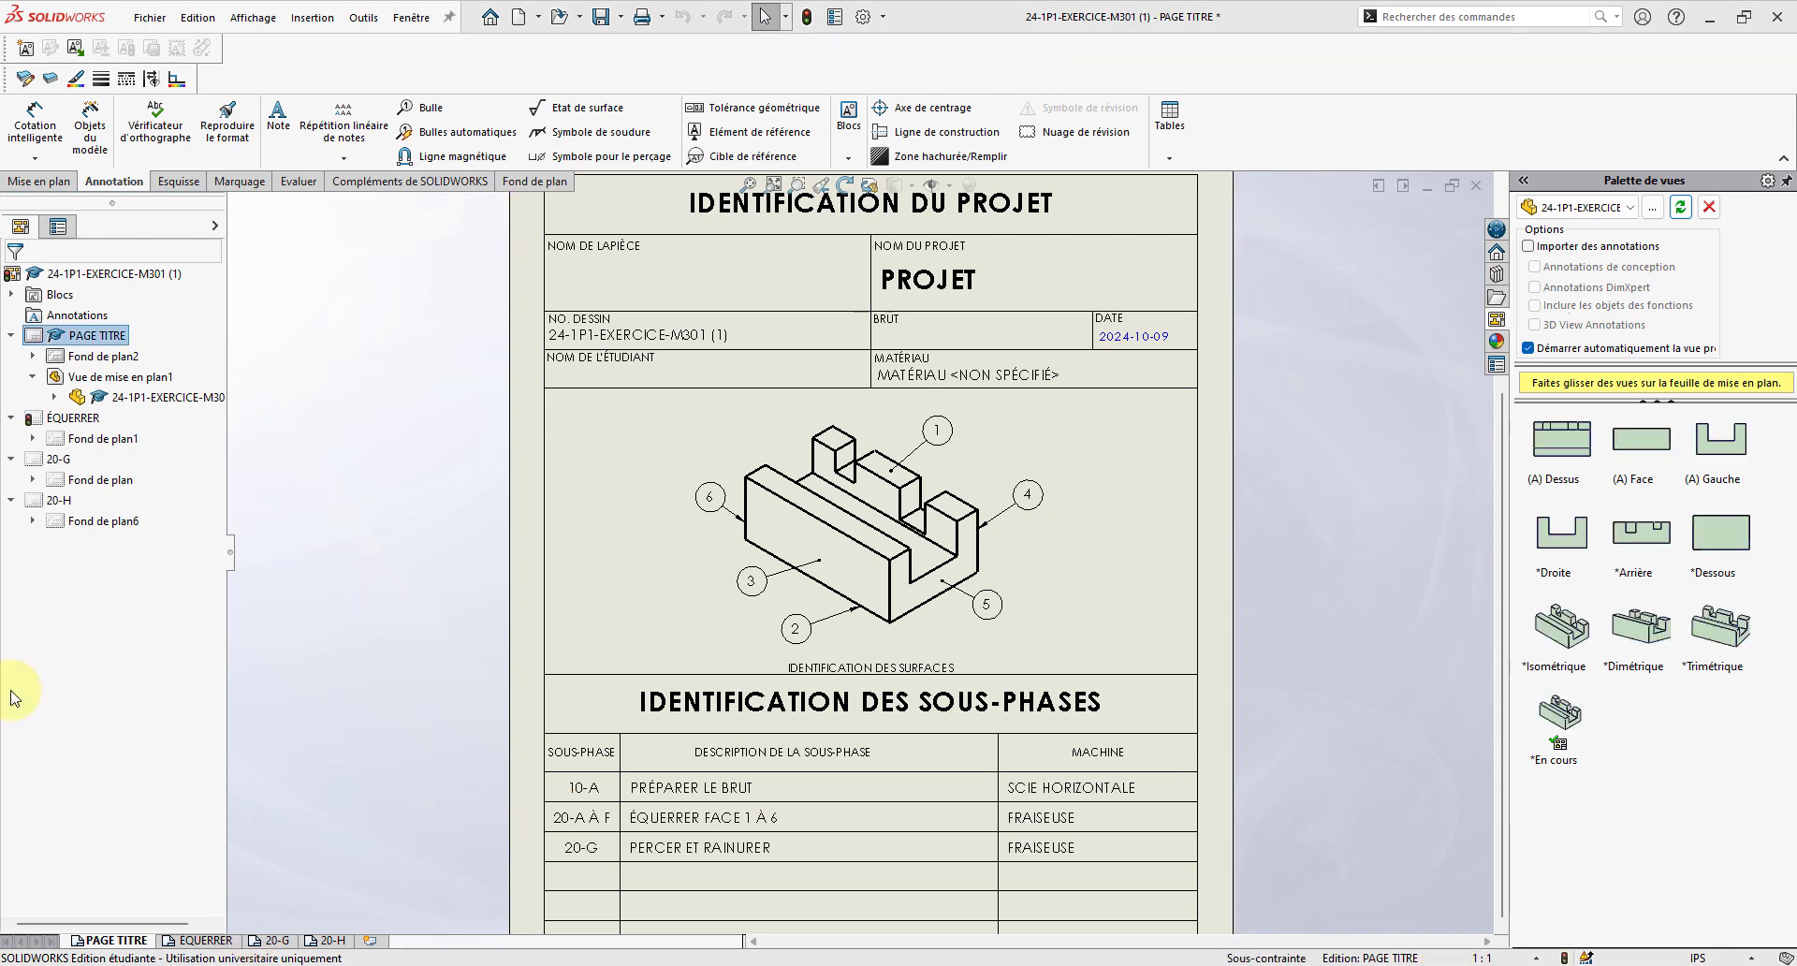
- Open the ÉQUERRER sheet and drag the (A) Face view into cell 20-A
{"action": "left_click", "coordinate": [201, 940]}
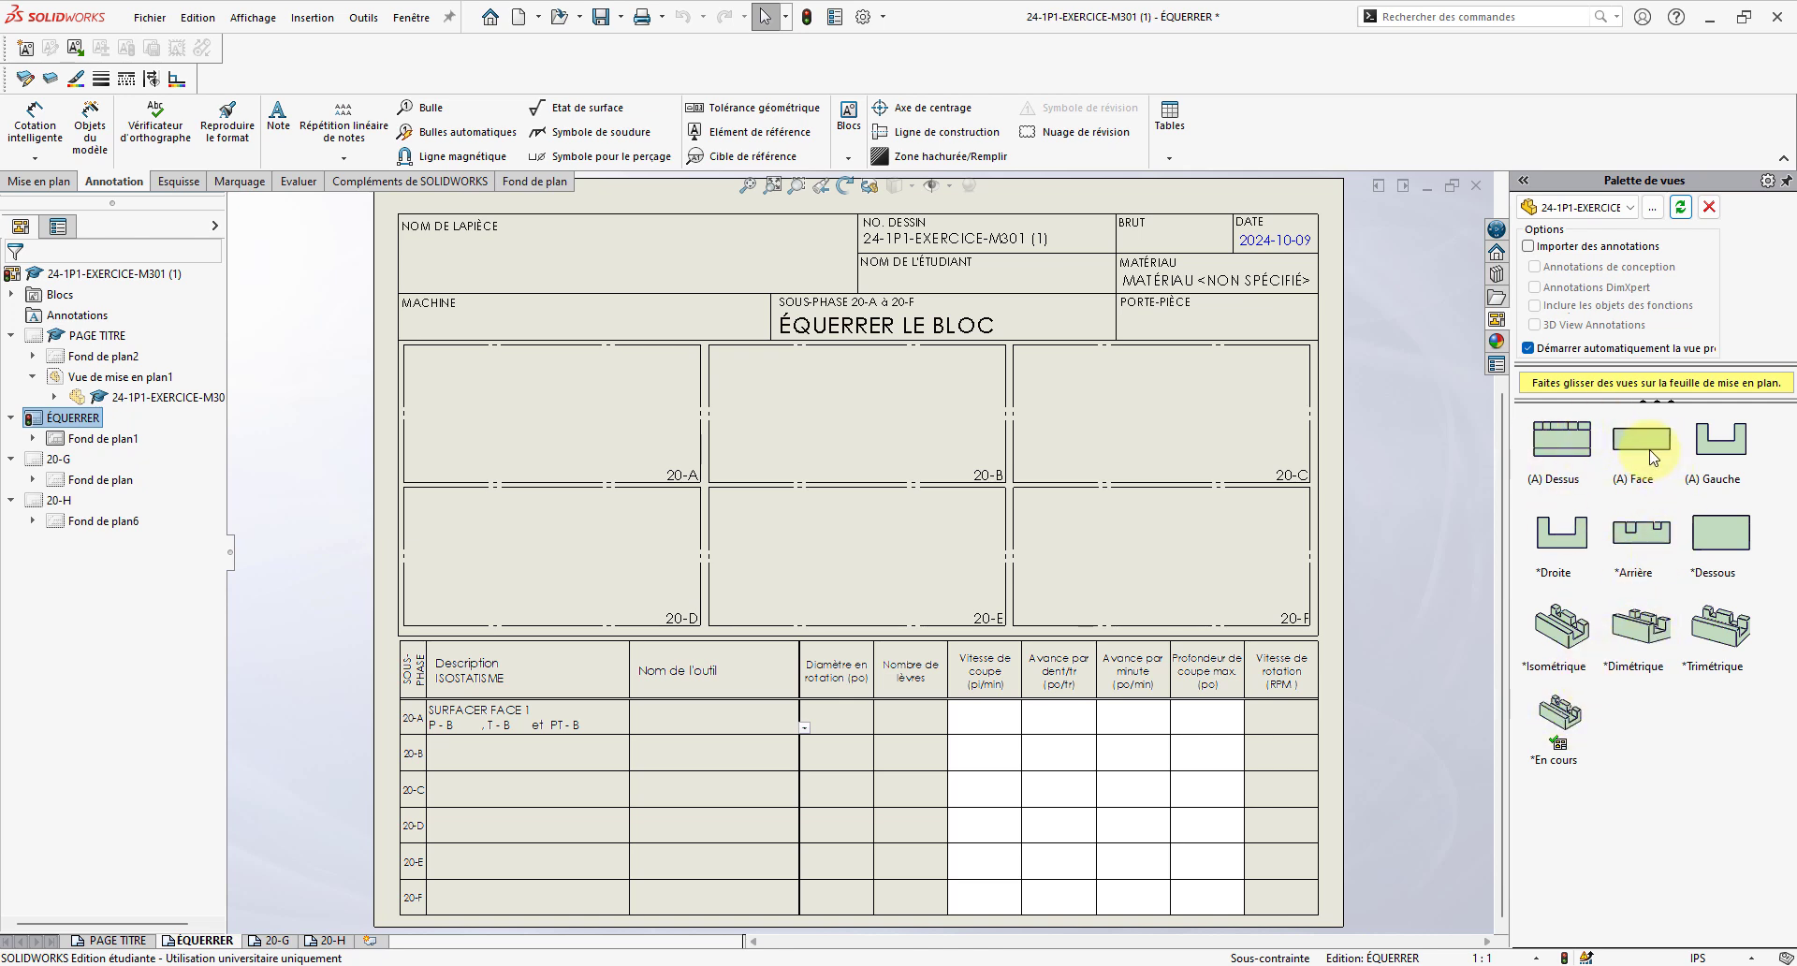
{"action": "mouse_move", "coordinate": [1653, 458]}
{"action": "left_mouse_down"}
{"action": "mouse_move", "coordinate": [943, 440]}
{"action": "mouse_move", "coordinate": [1721, 435]}
{"action": "left_mouse_up"}
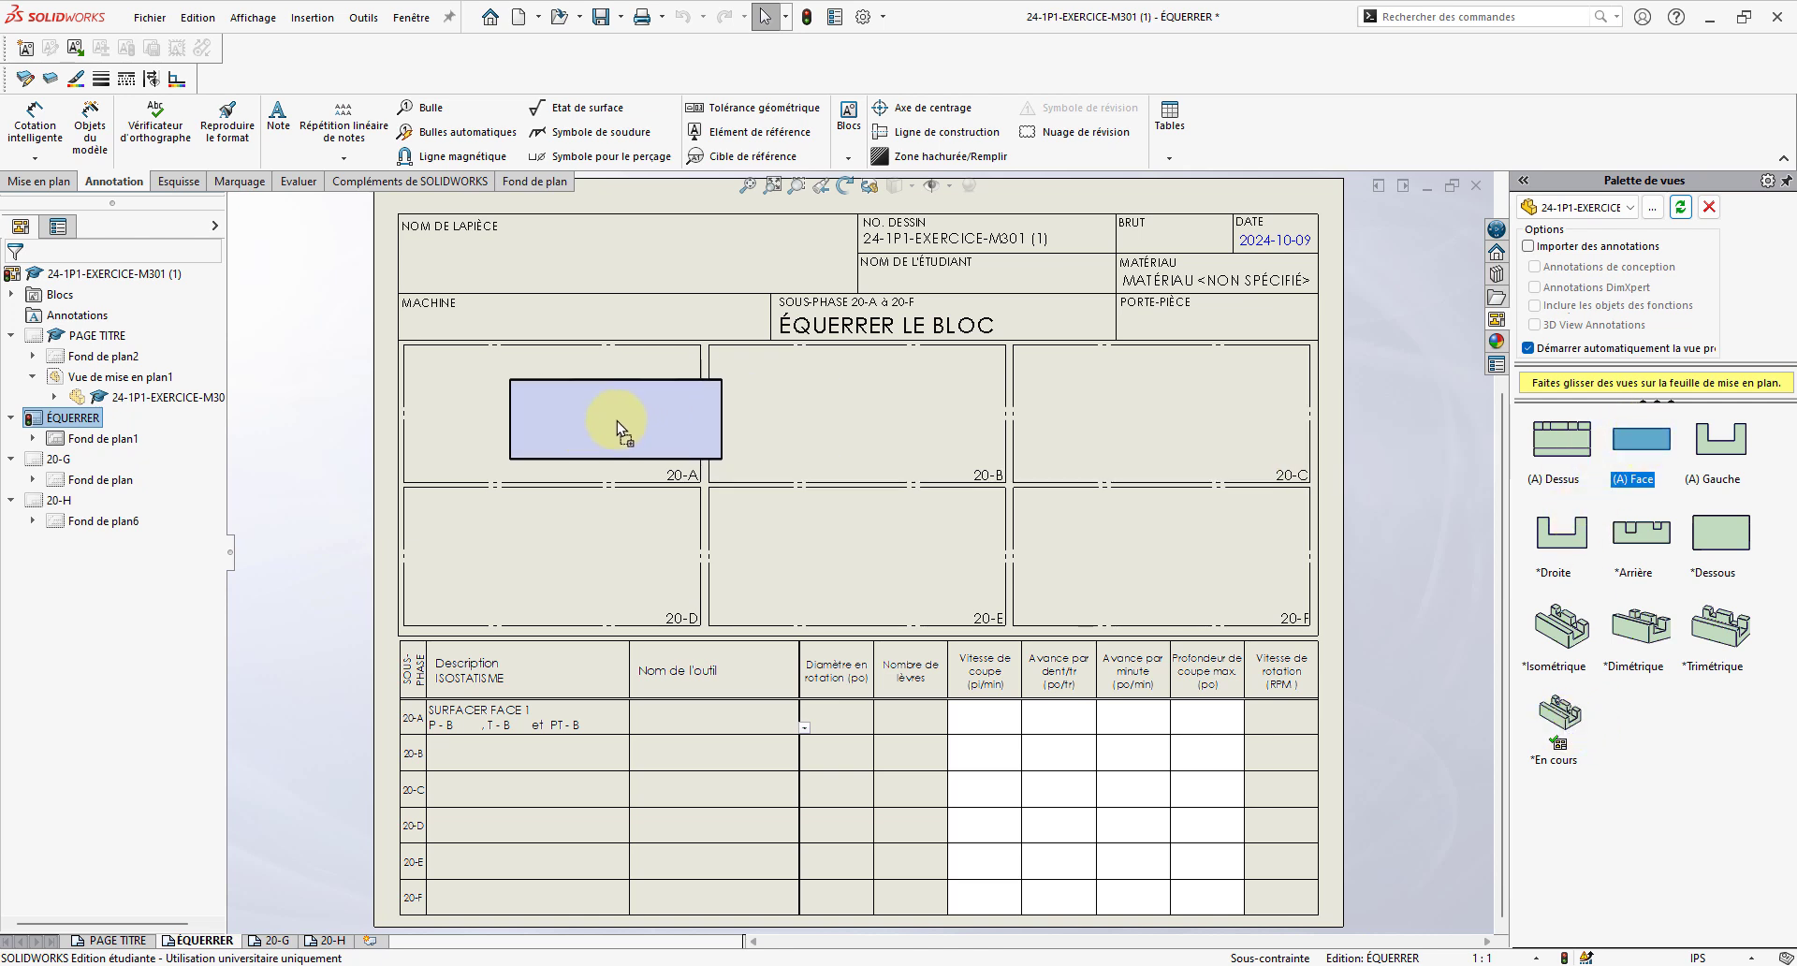
{"action": "left_click_drag", "start_coordinate": [1647, 440], "coordinate": [554, 429]}
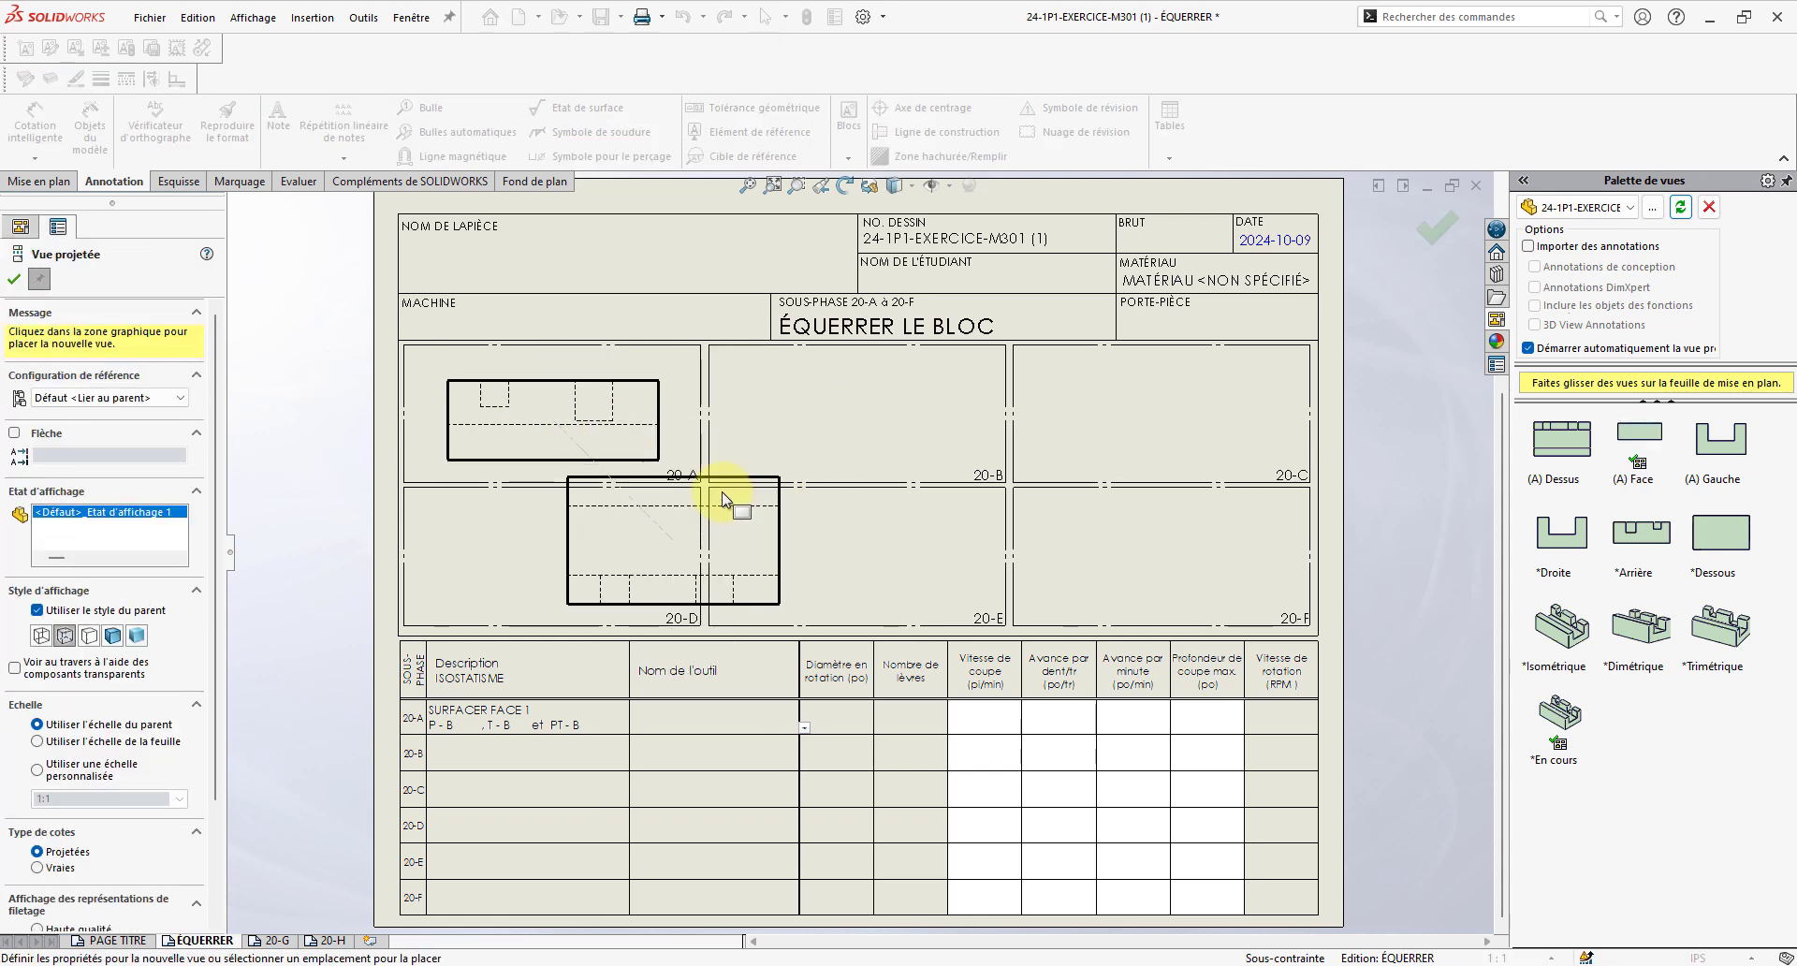
- Skip the projected view and give the 20-A front view a custom 2:3 scale
{"action": "left_click", "coordinate": [14, 278]}
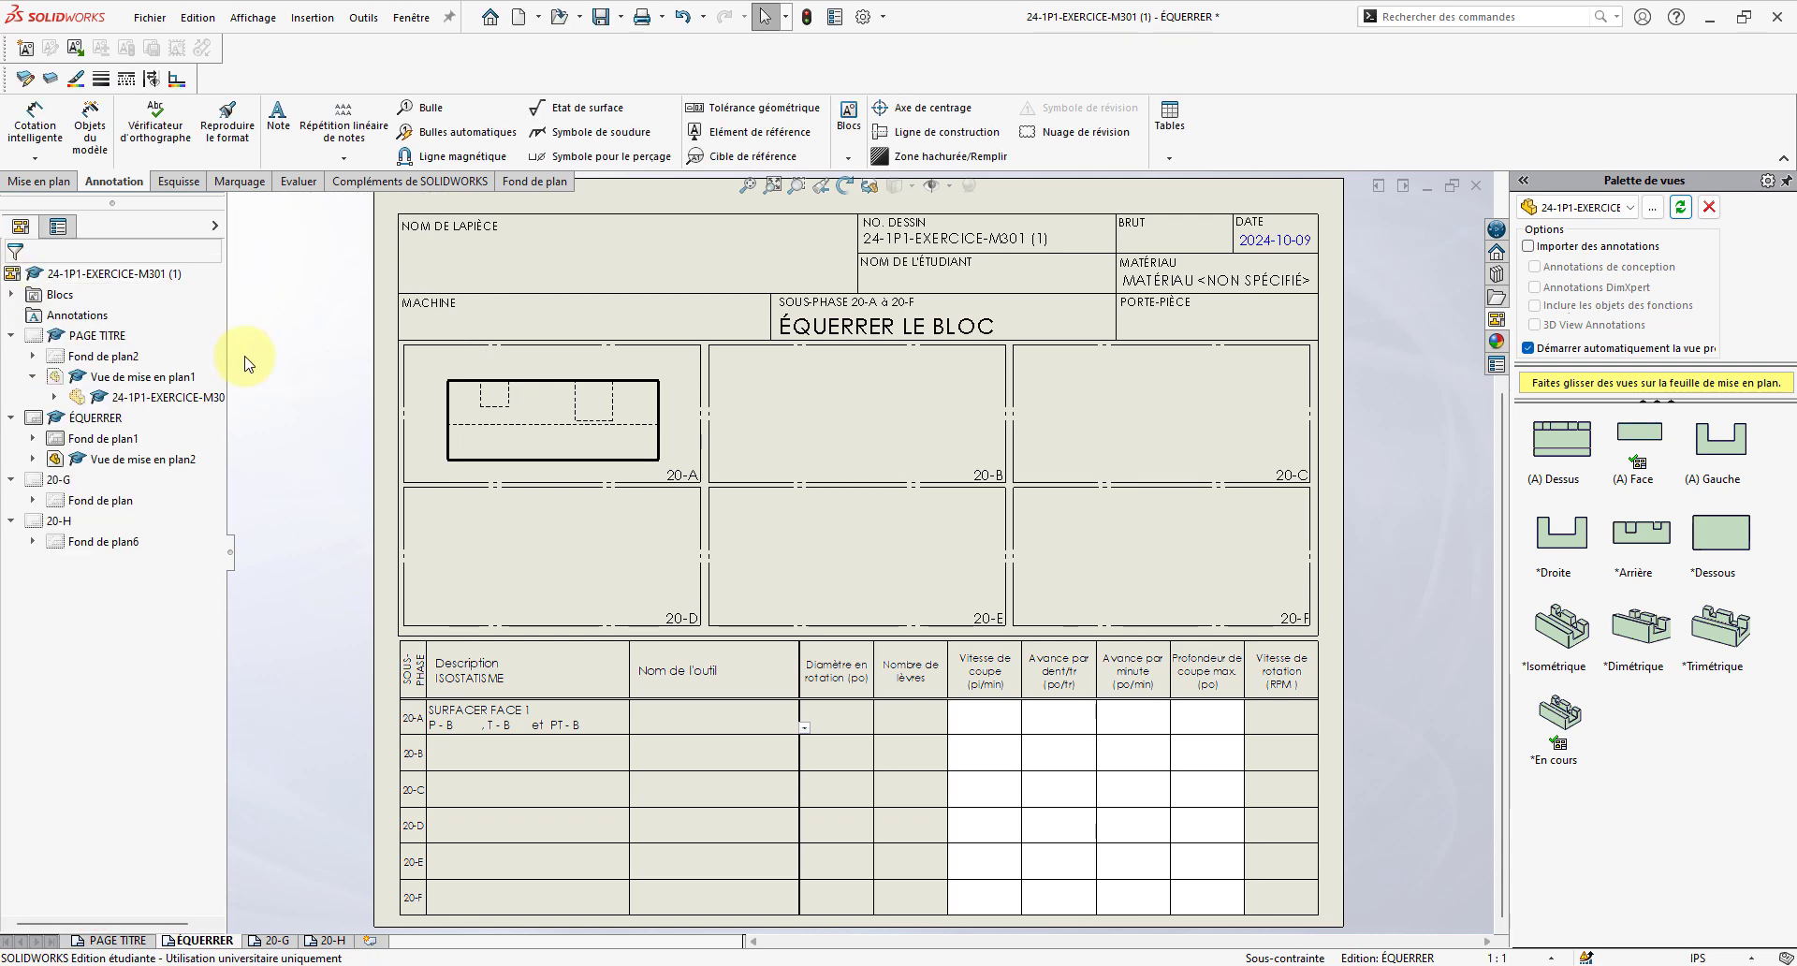
{"action": "left_click", "coordinate": [558, 440]}
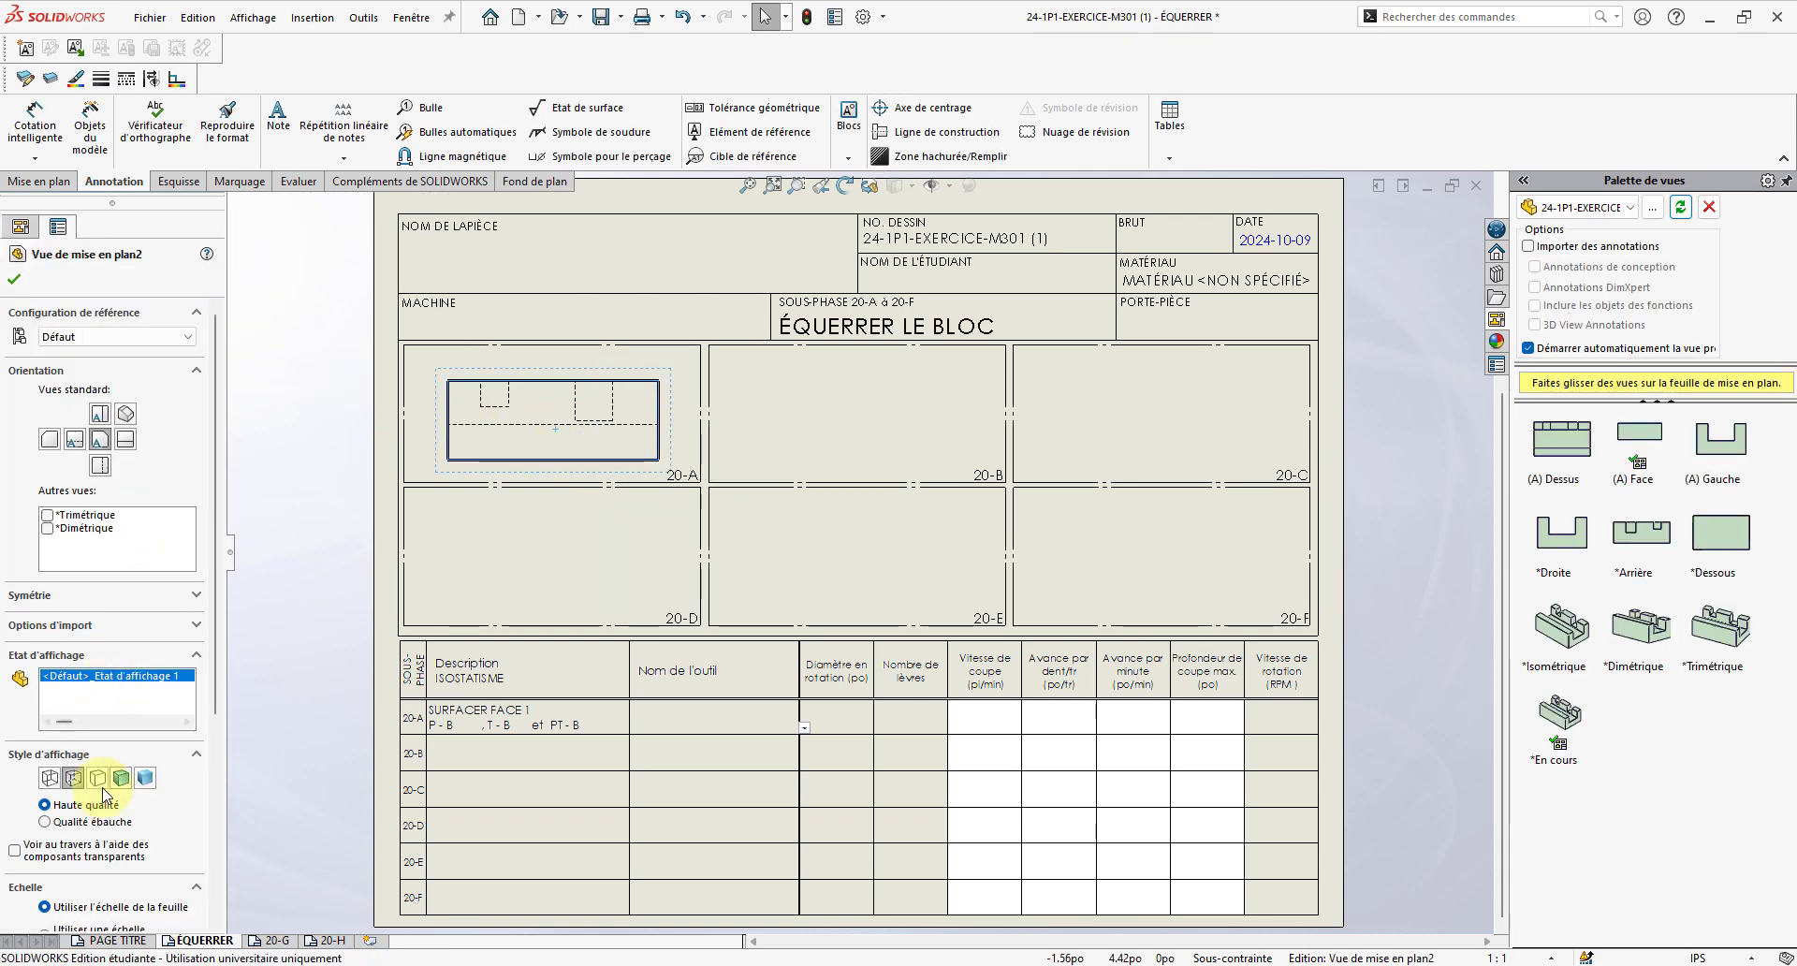
{"action": "scroll", "coordinate": [108, 843], "scroll_direction": "down", "scroll_amount": 5}
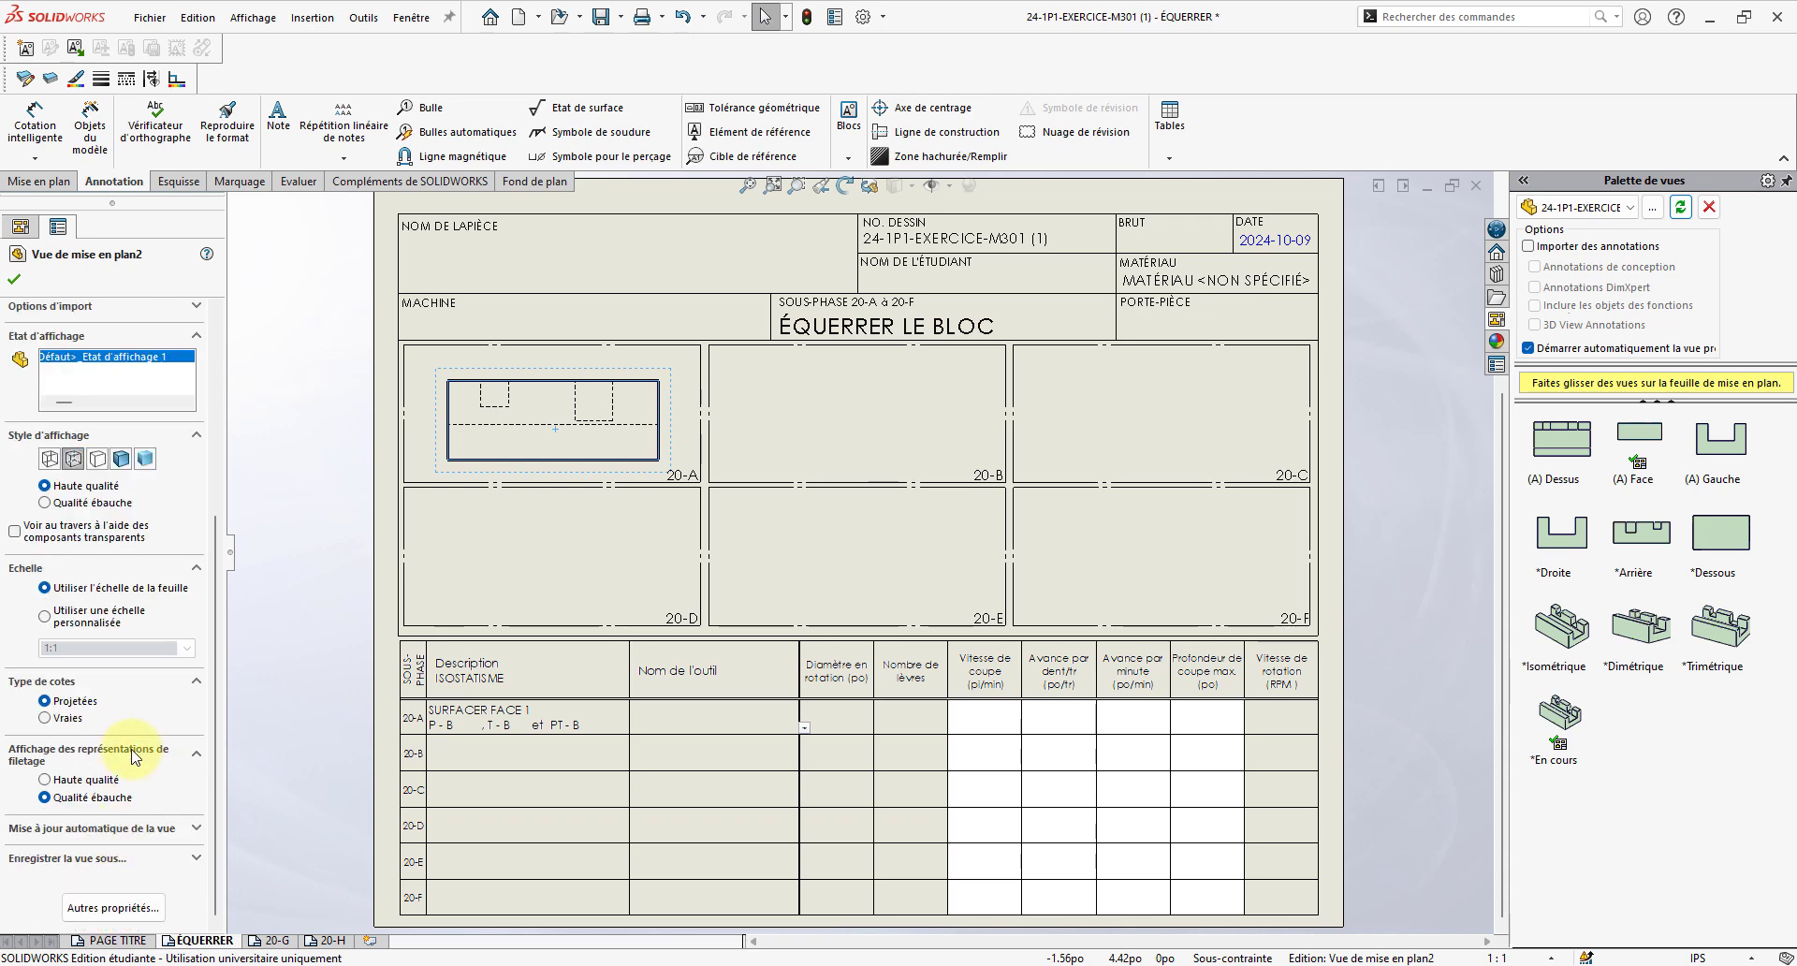
{"action": "left_click", "coordinate": [48, 614]}
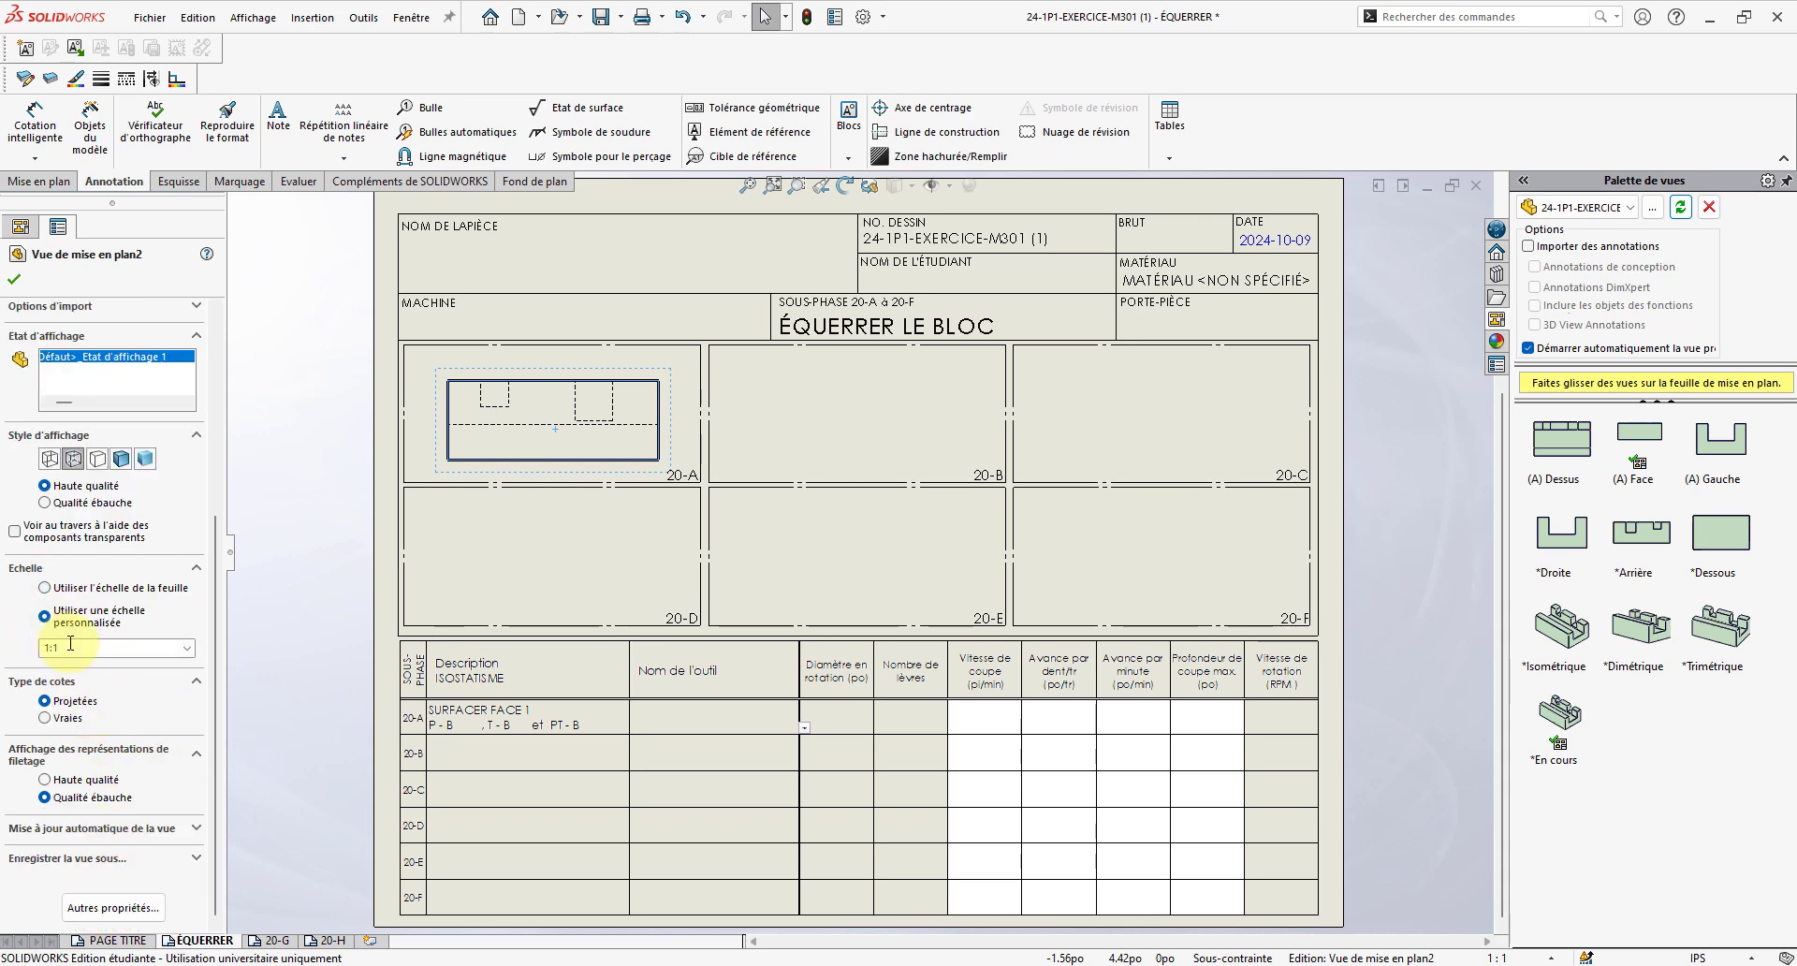
{"action": "left_click", "coordinate": [74, 647]}
{"action": "type", "text": "2:3"}
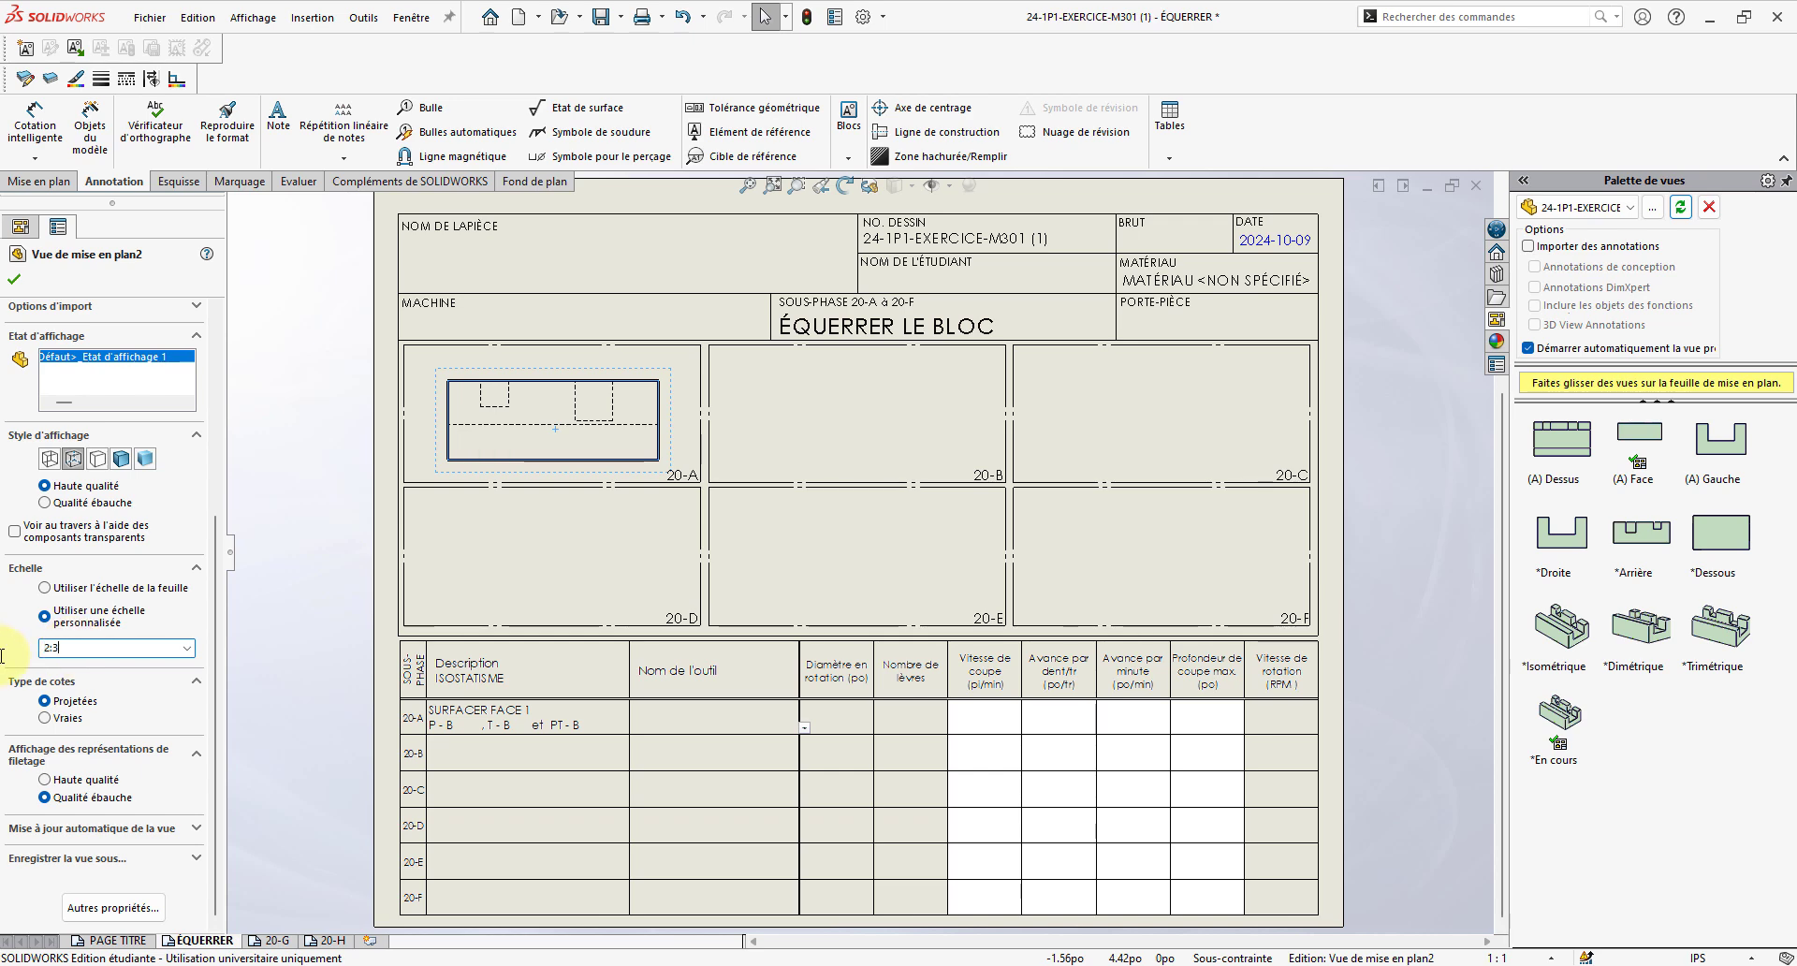
{"action": "key", "text": "Return"}
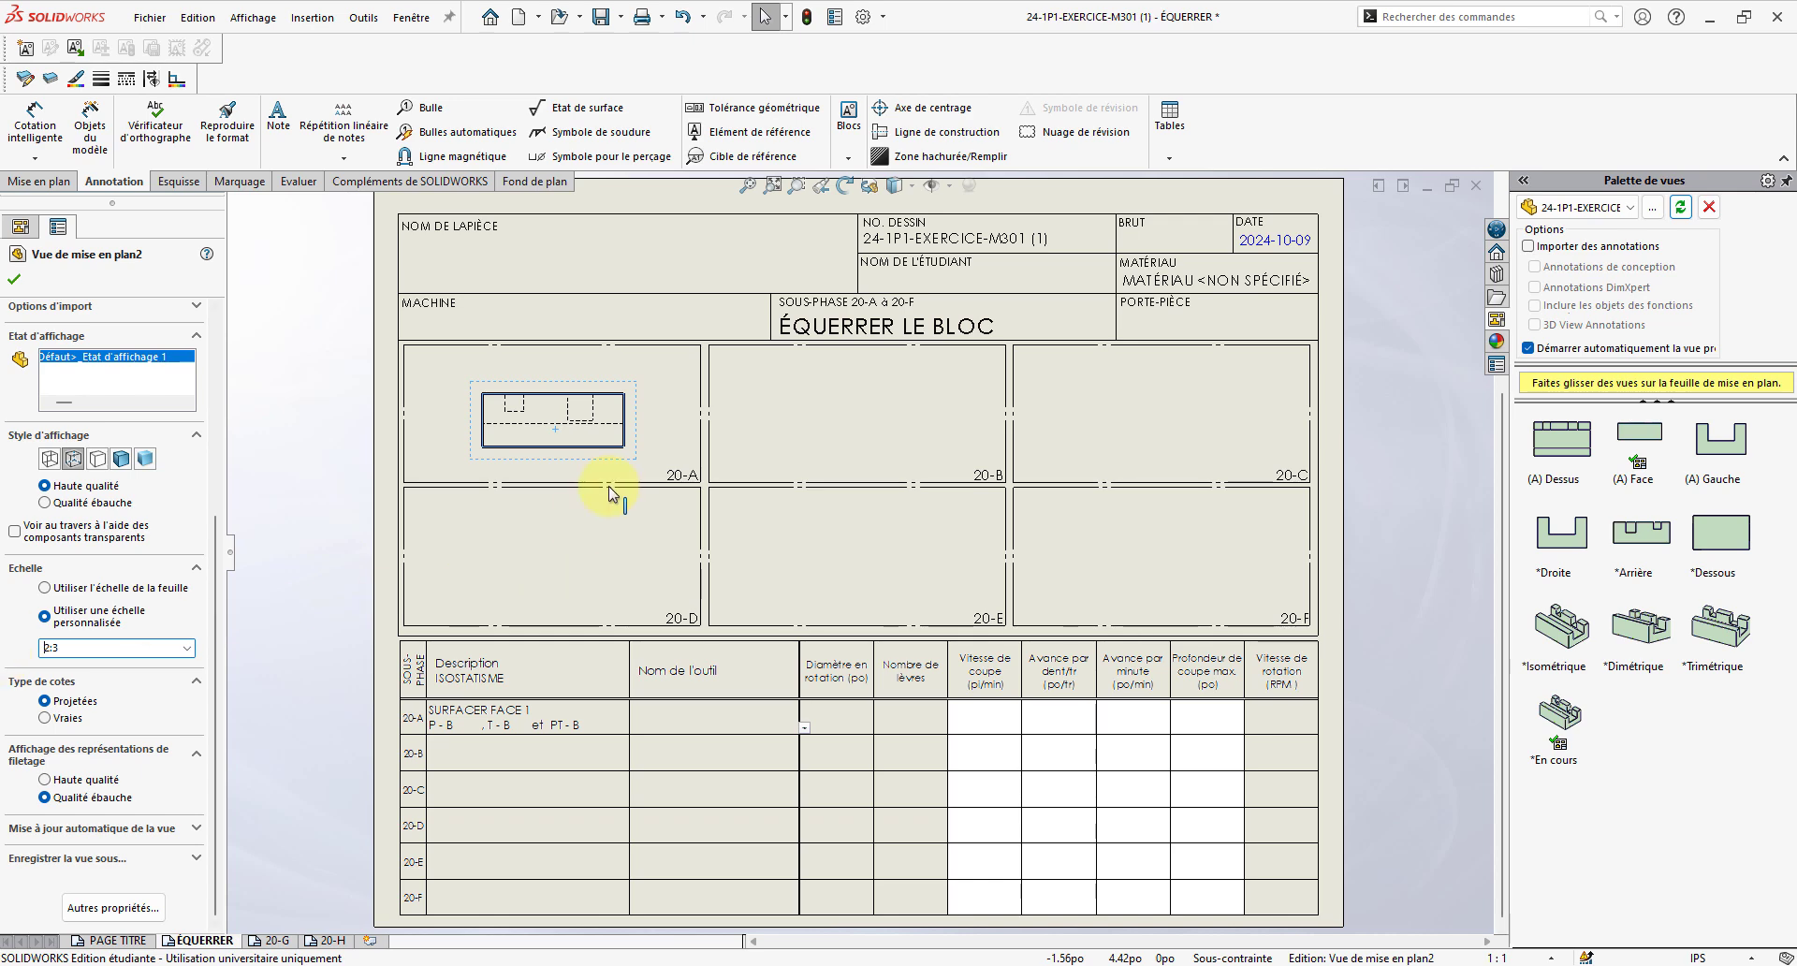
- Centre the front view in cell 20-A and switch it to hidden lines removed
{"action": "left_click_drag", "start_coordinate": [623, 389], "coordinate": [625, 391]}
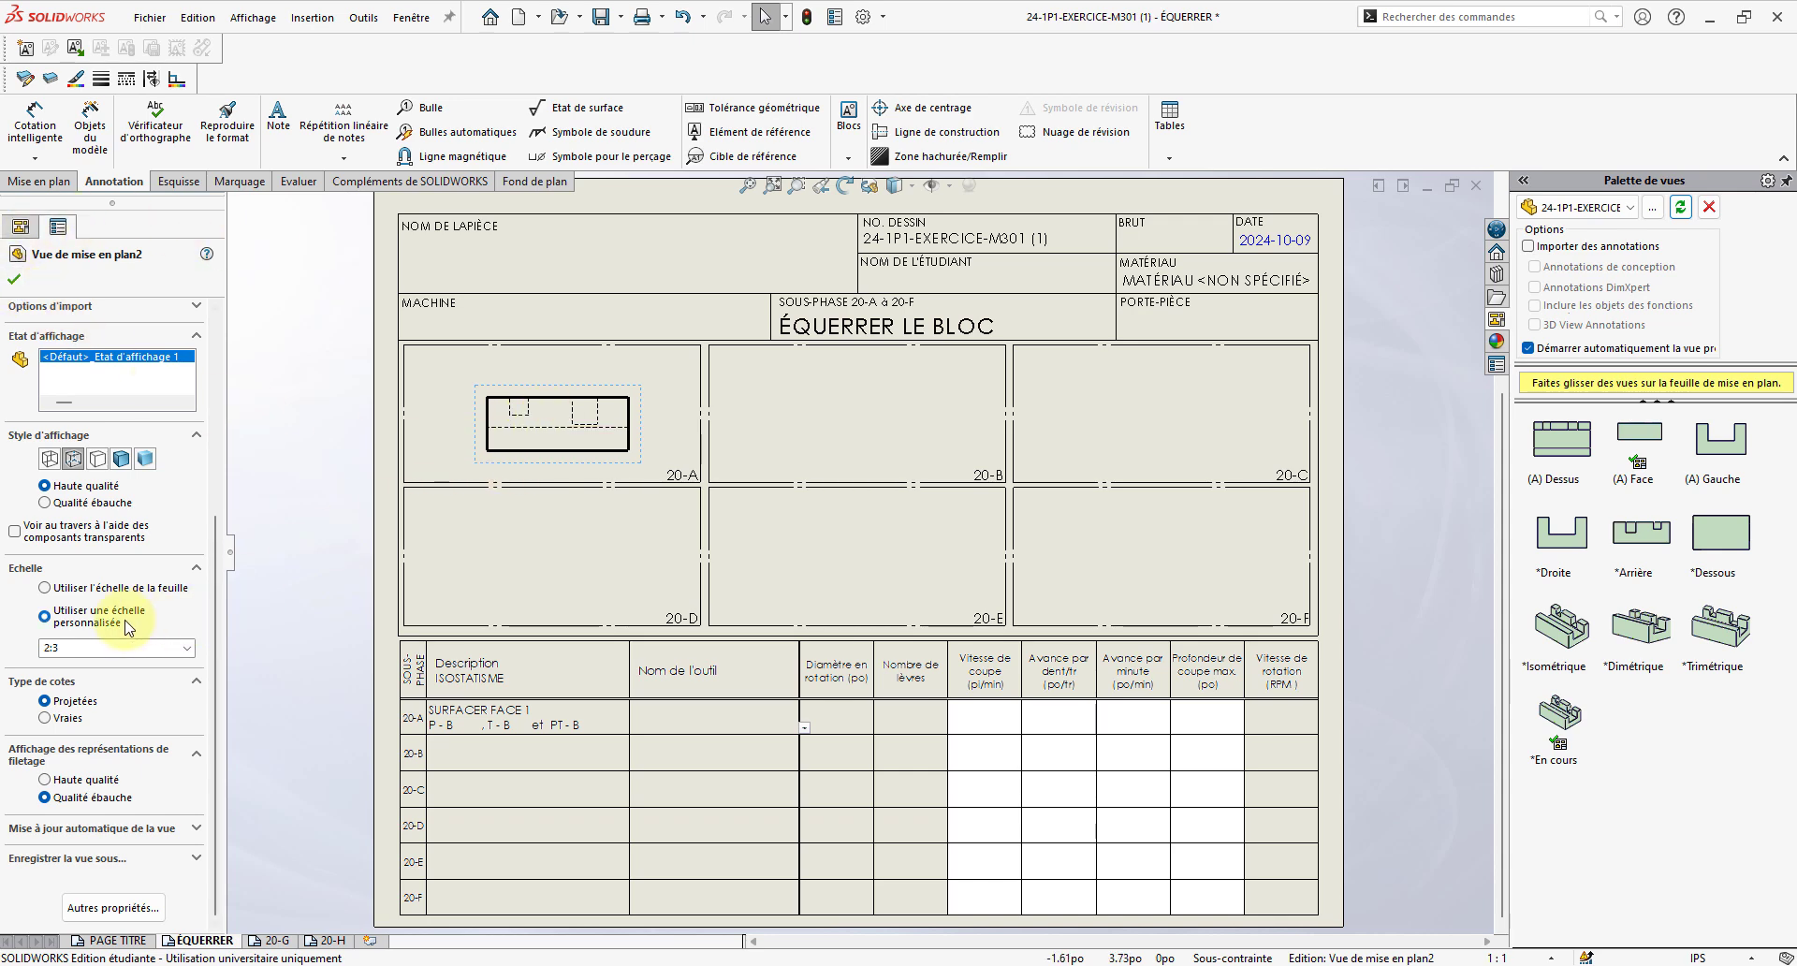
{"action": "left_click", "coordinate": [494, 393]}
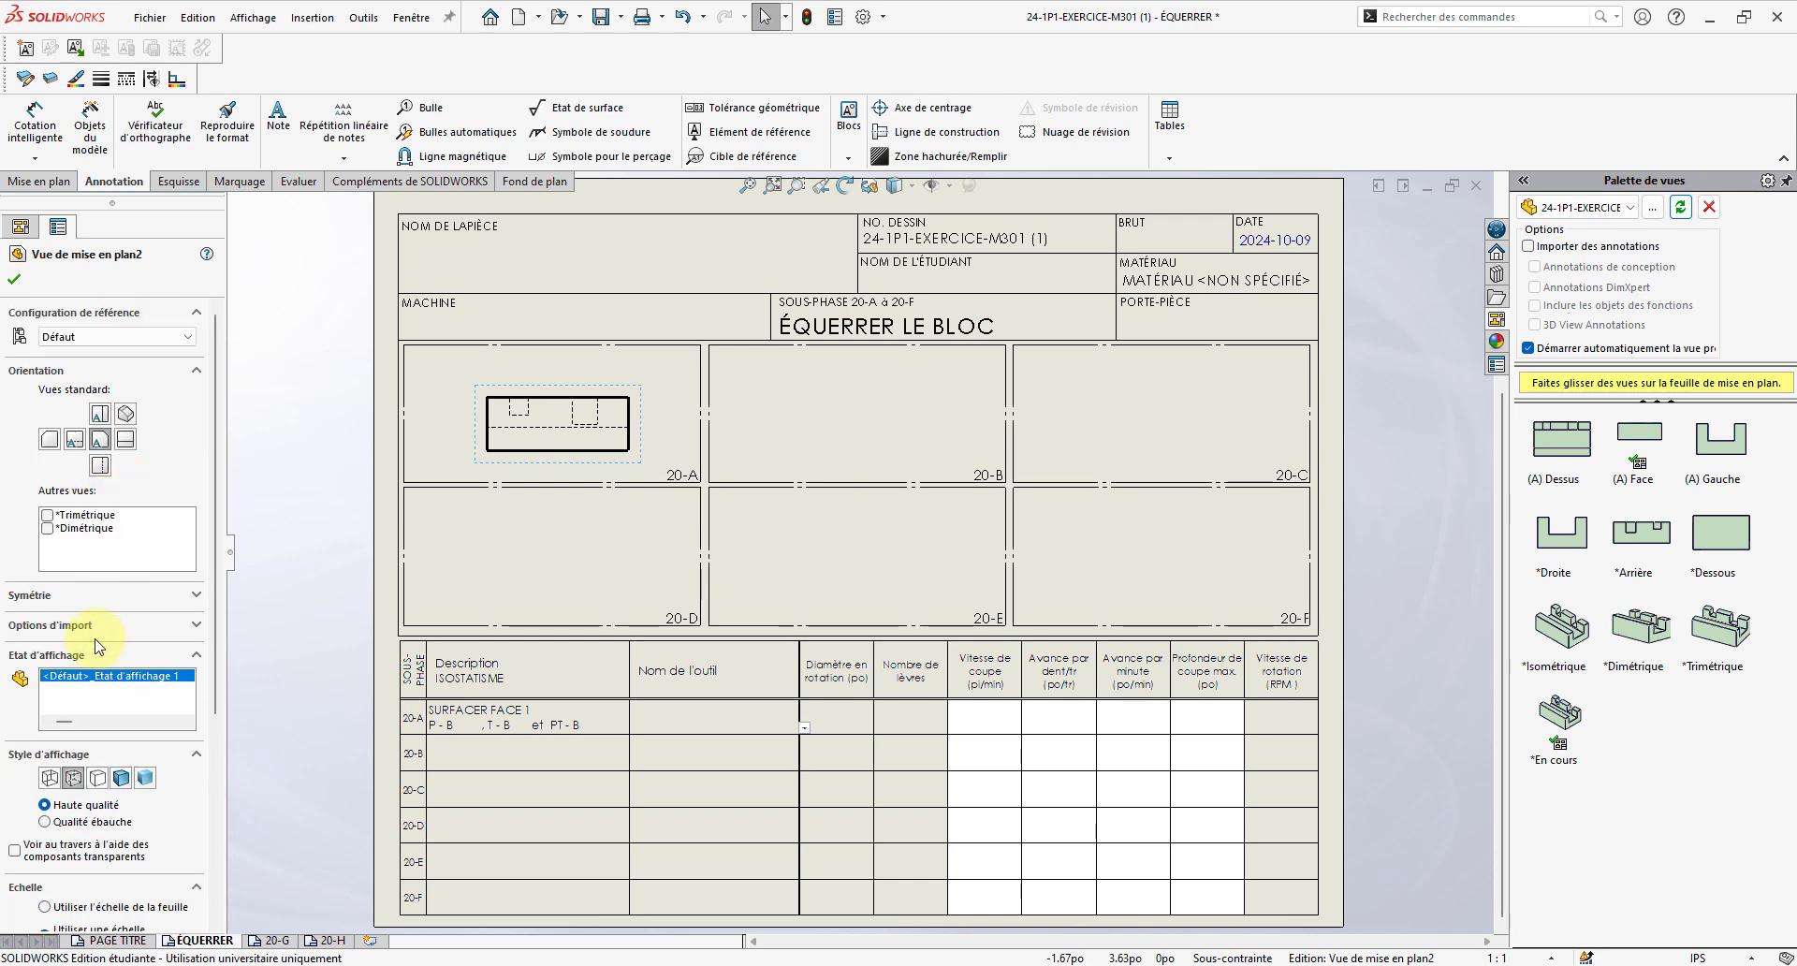
{"action": "scroll", "coordinate": [100, 635], "scroll_direction": "down", "scroll_amount": 3}
{"action": "left_click", "coordinate": [98, 610]}
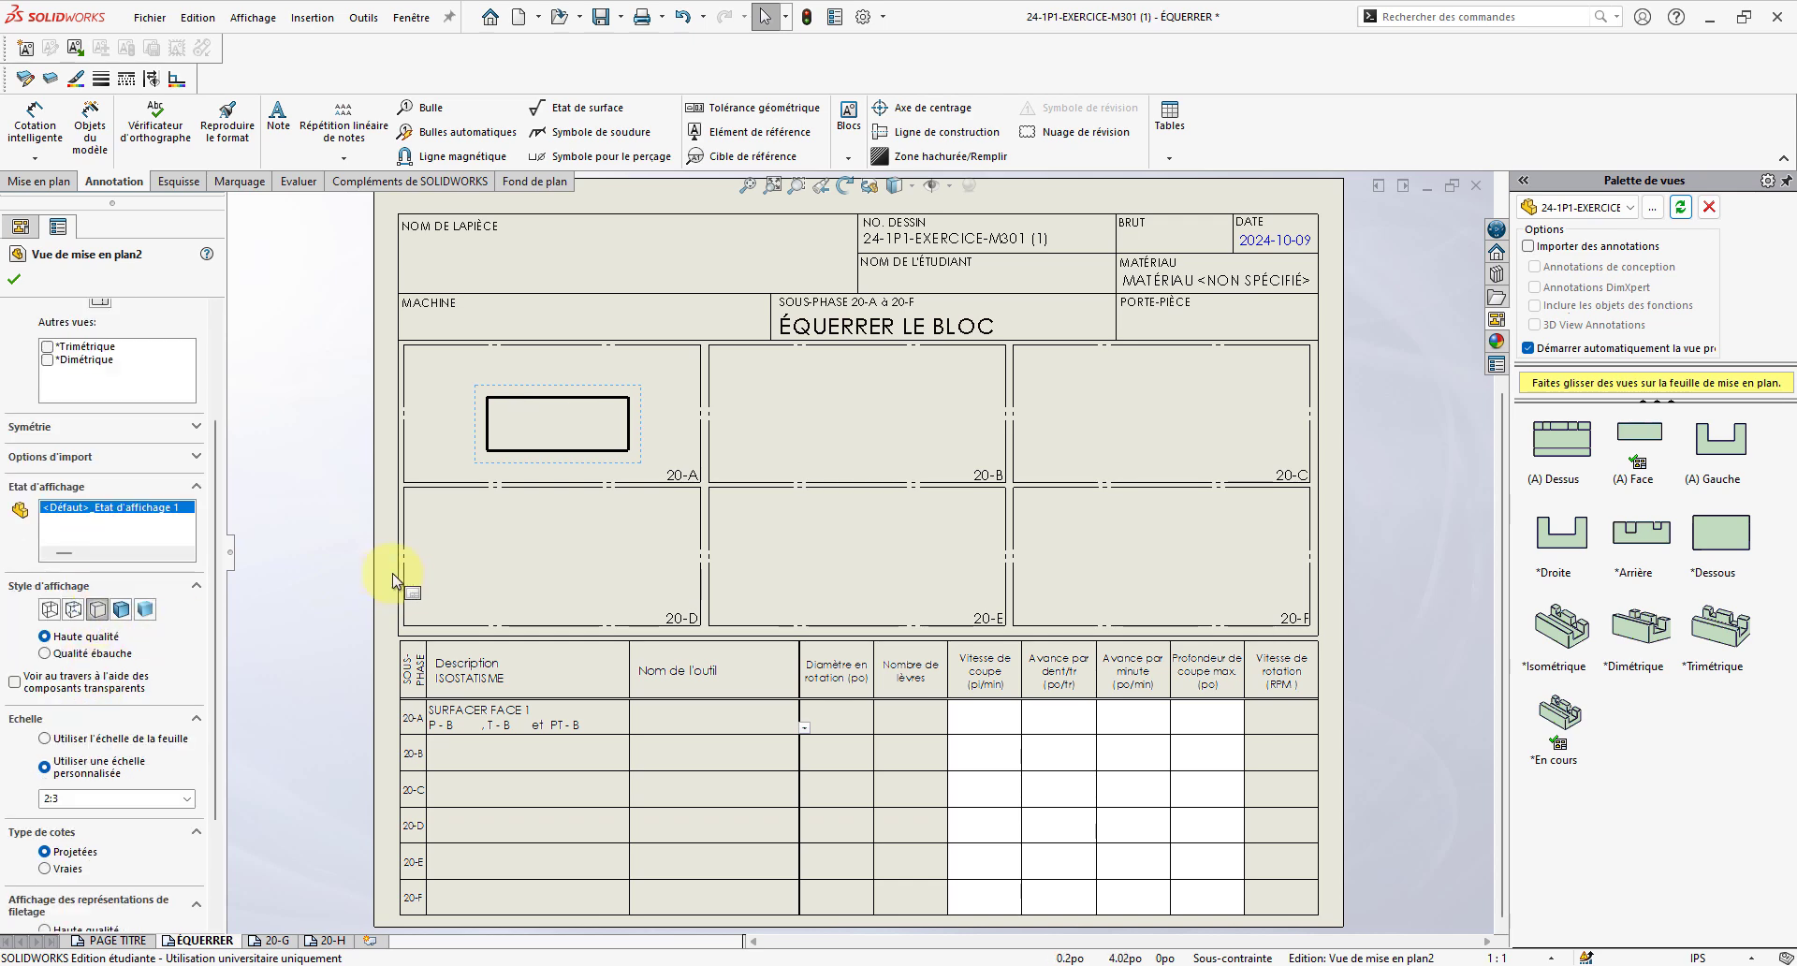
{"action": "left_click", "coordinate": [14, 281]}
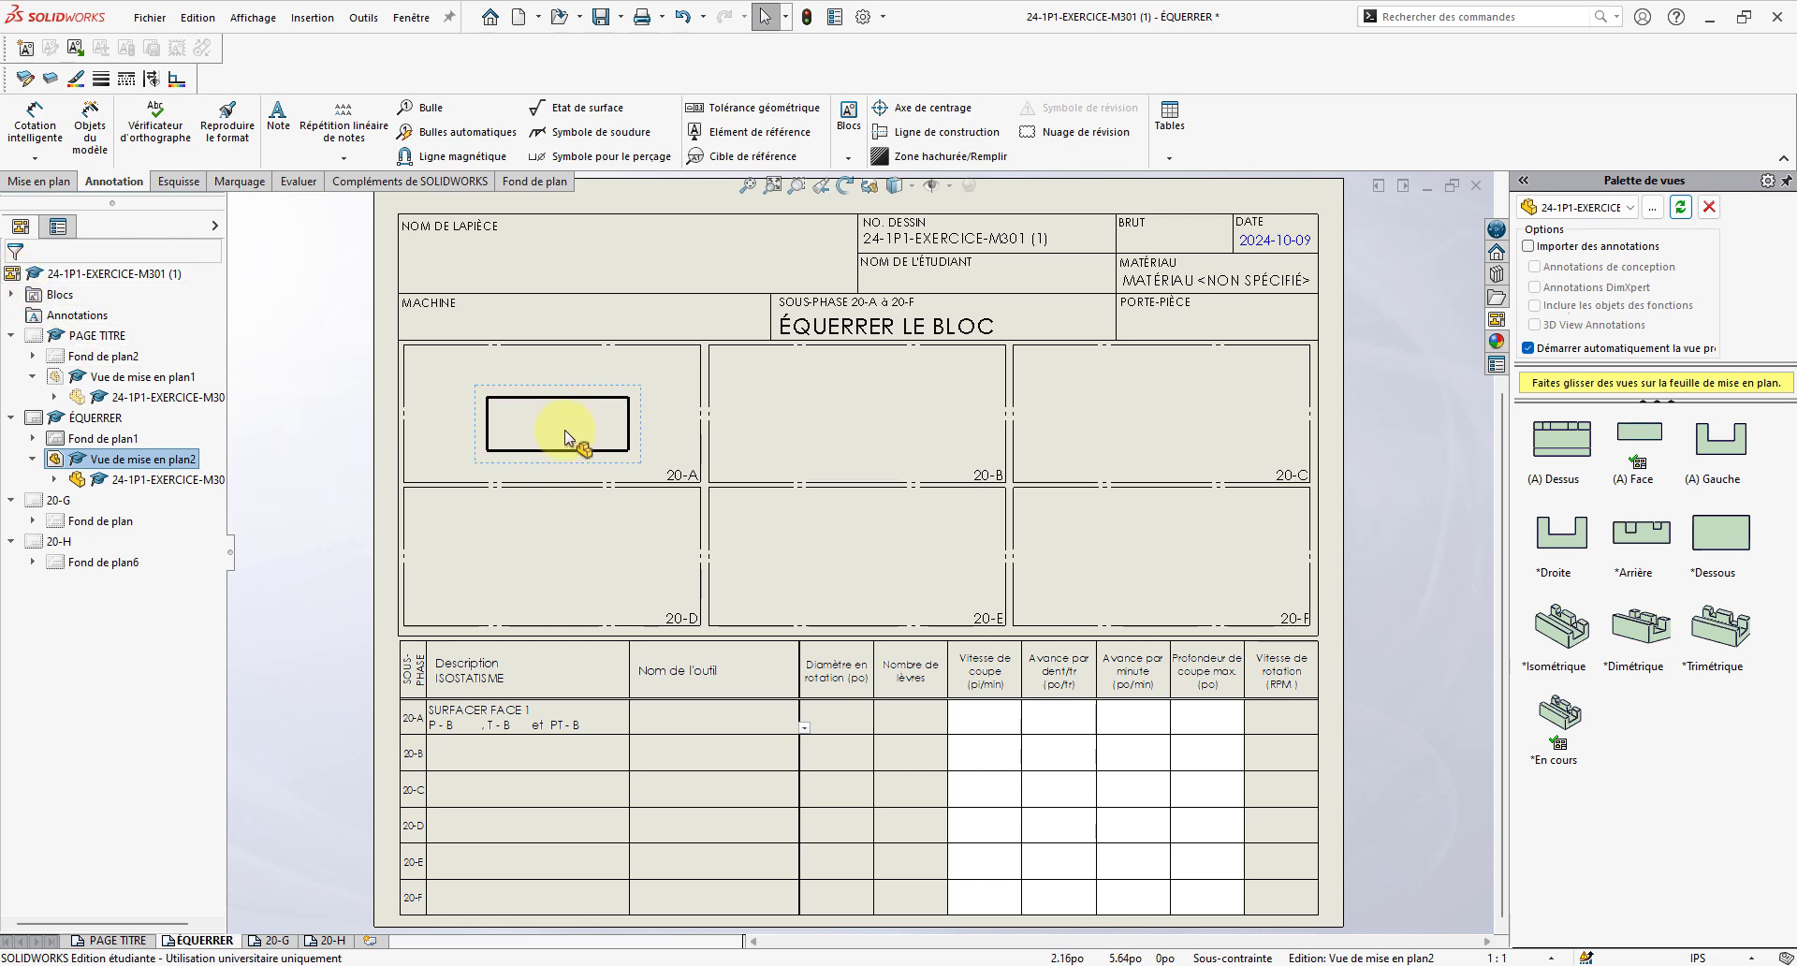
{"action": "left_click", "coordinate": [136, 942]}
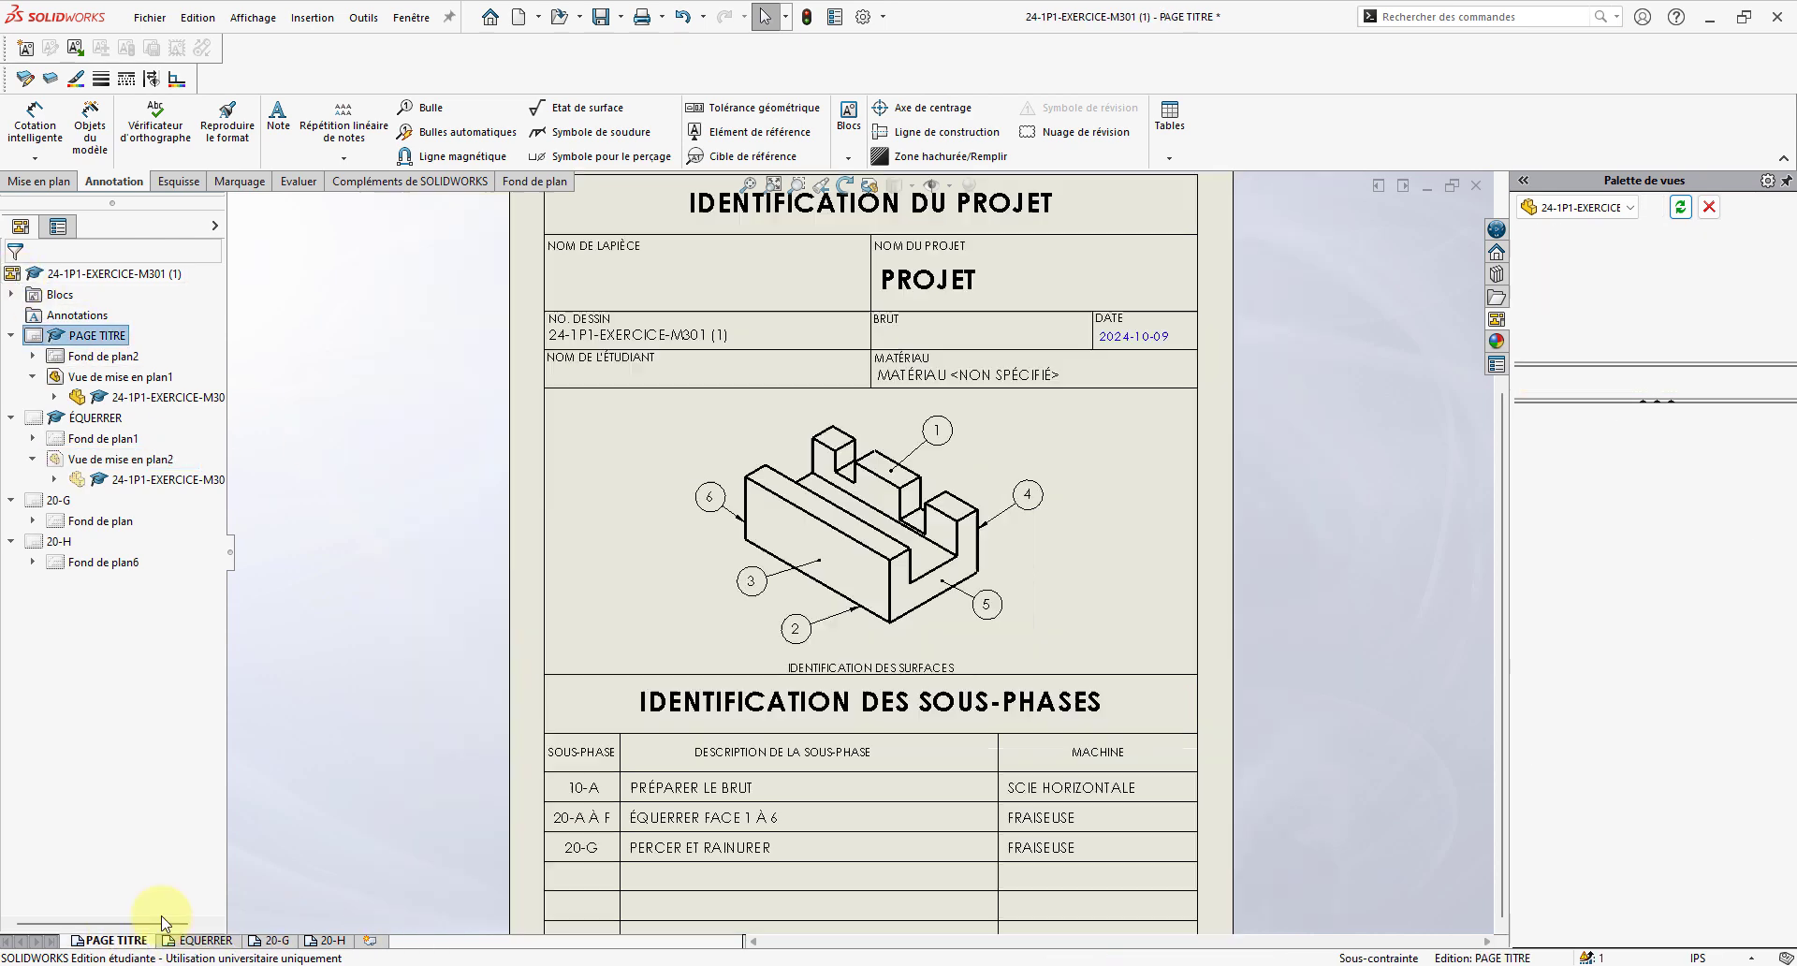
{"action": "left_click", "coordinate": [223, 941]}
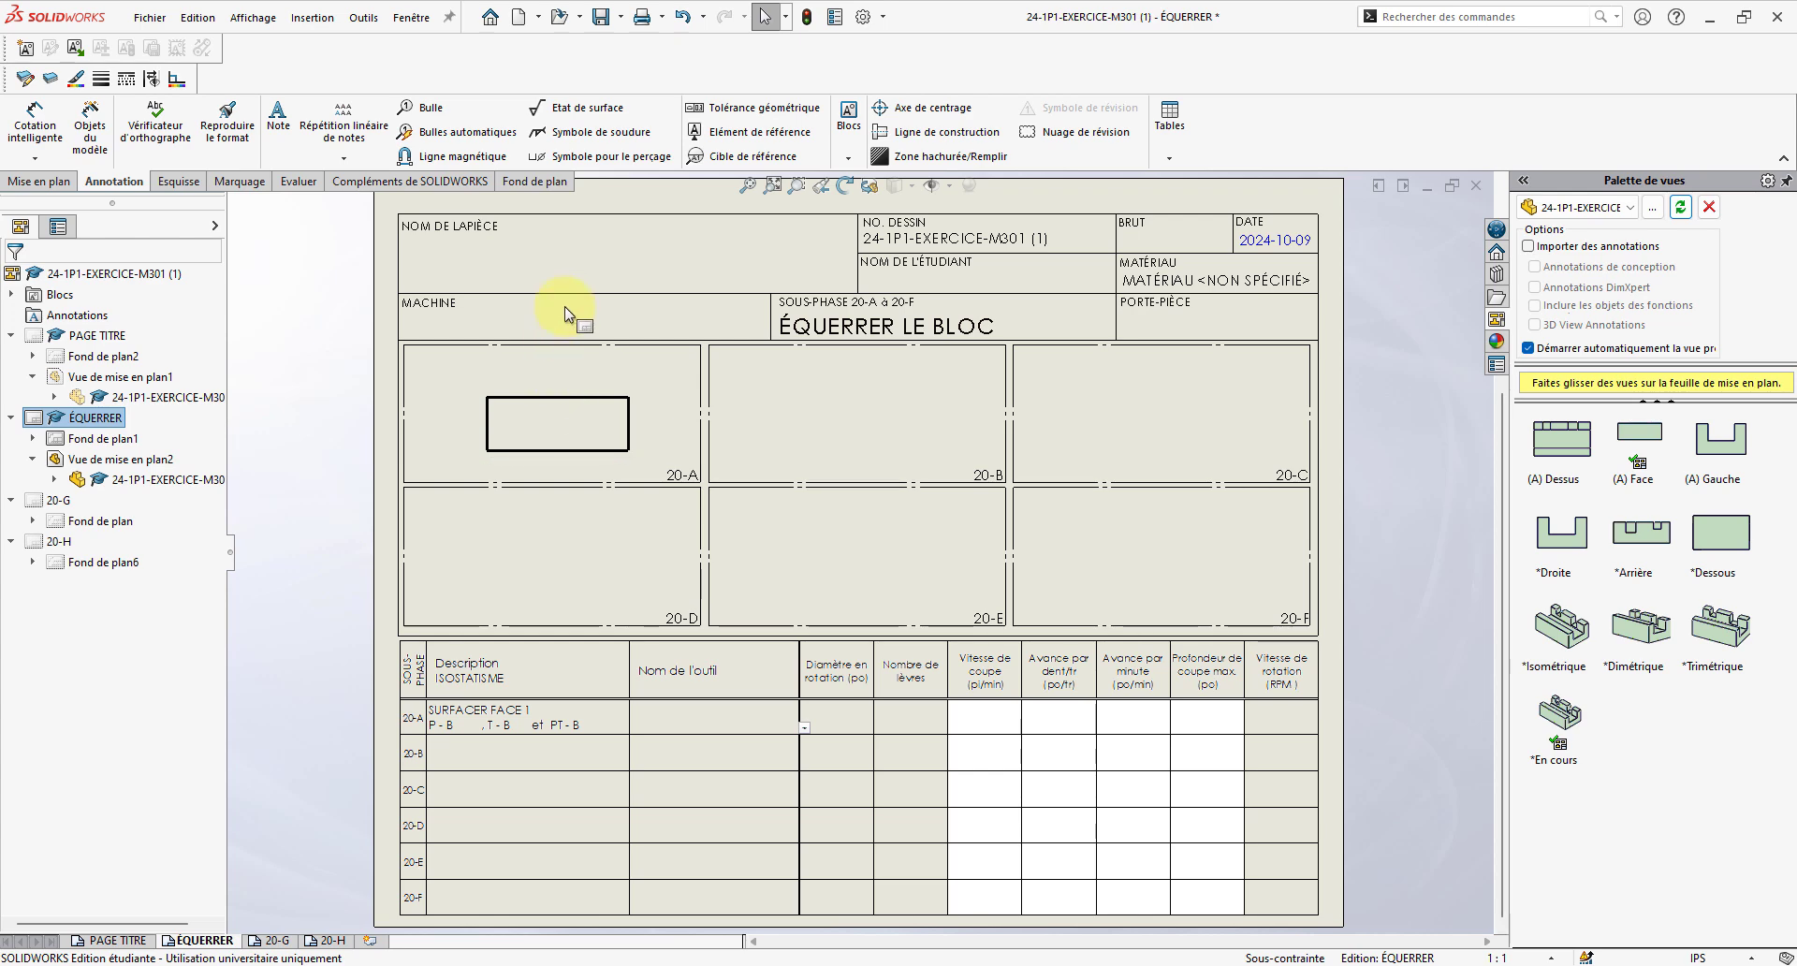
- Attach datum symbol B1 above the block's top edge and B2 to its left edge
{"action": "left_click", "coordinate": [758, 133]}
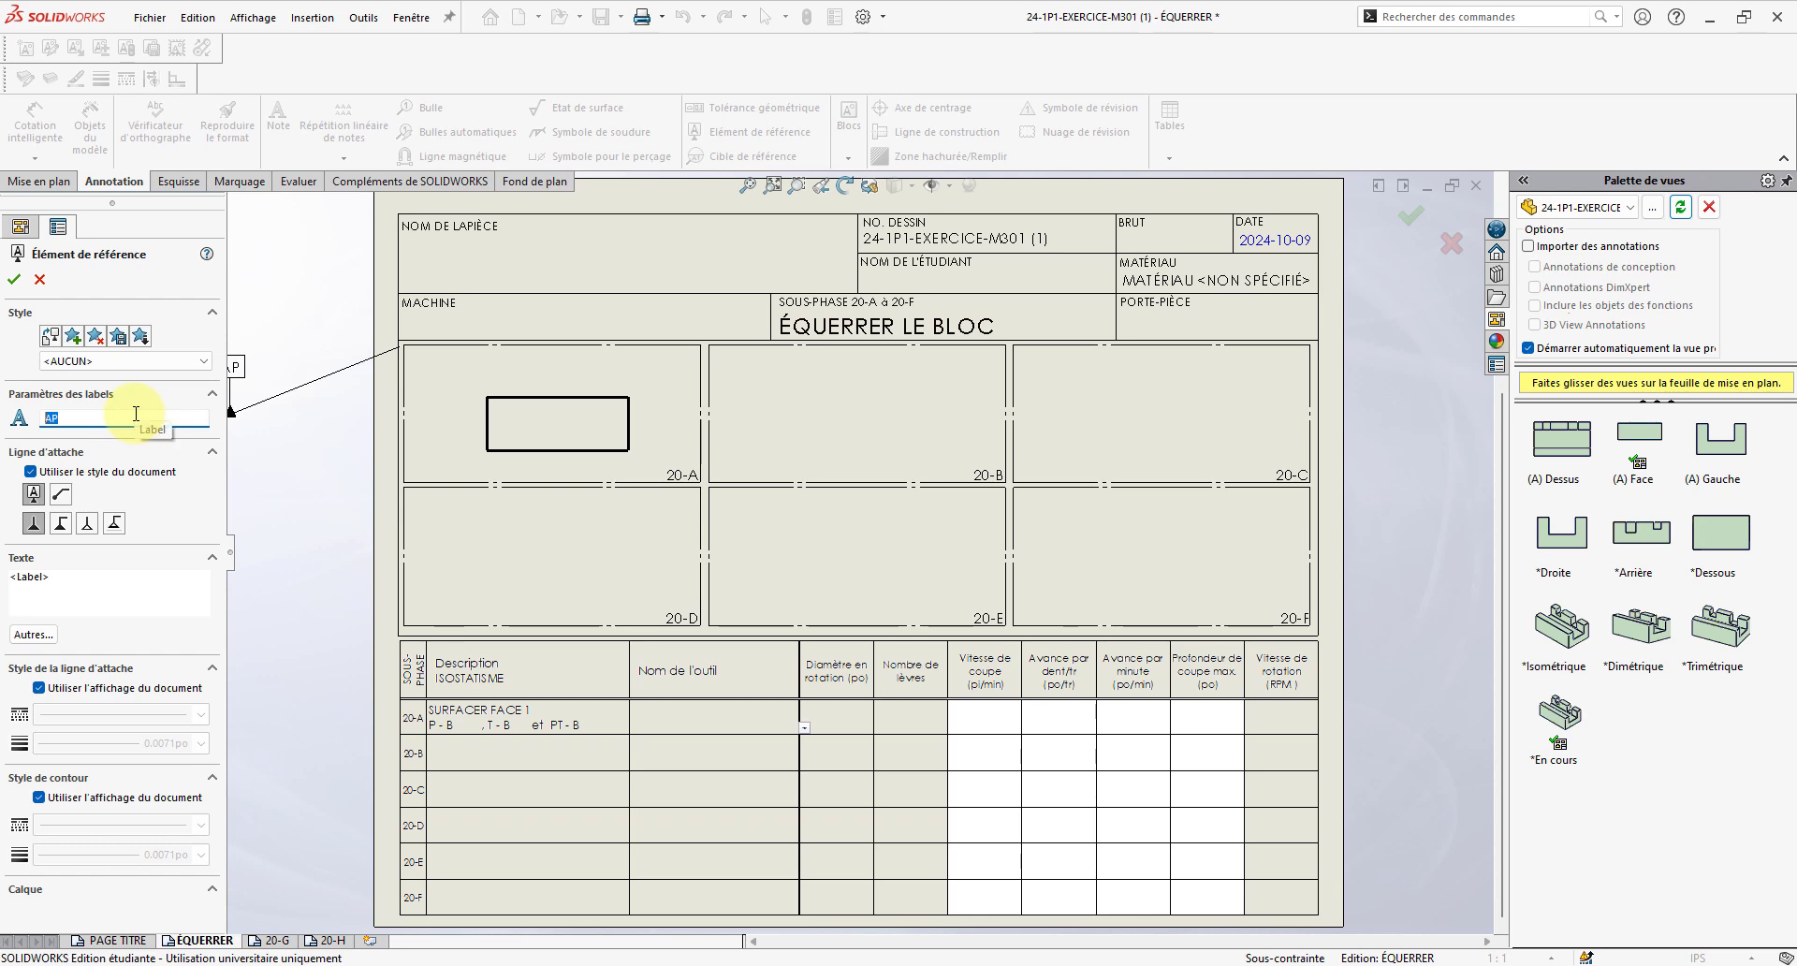
{"action": "type", "text": "B1"}
{"action": "left_click", "coordinate": [508, 401]}
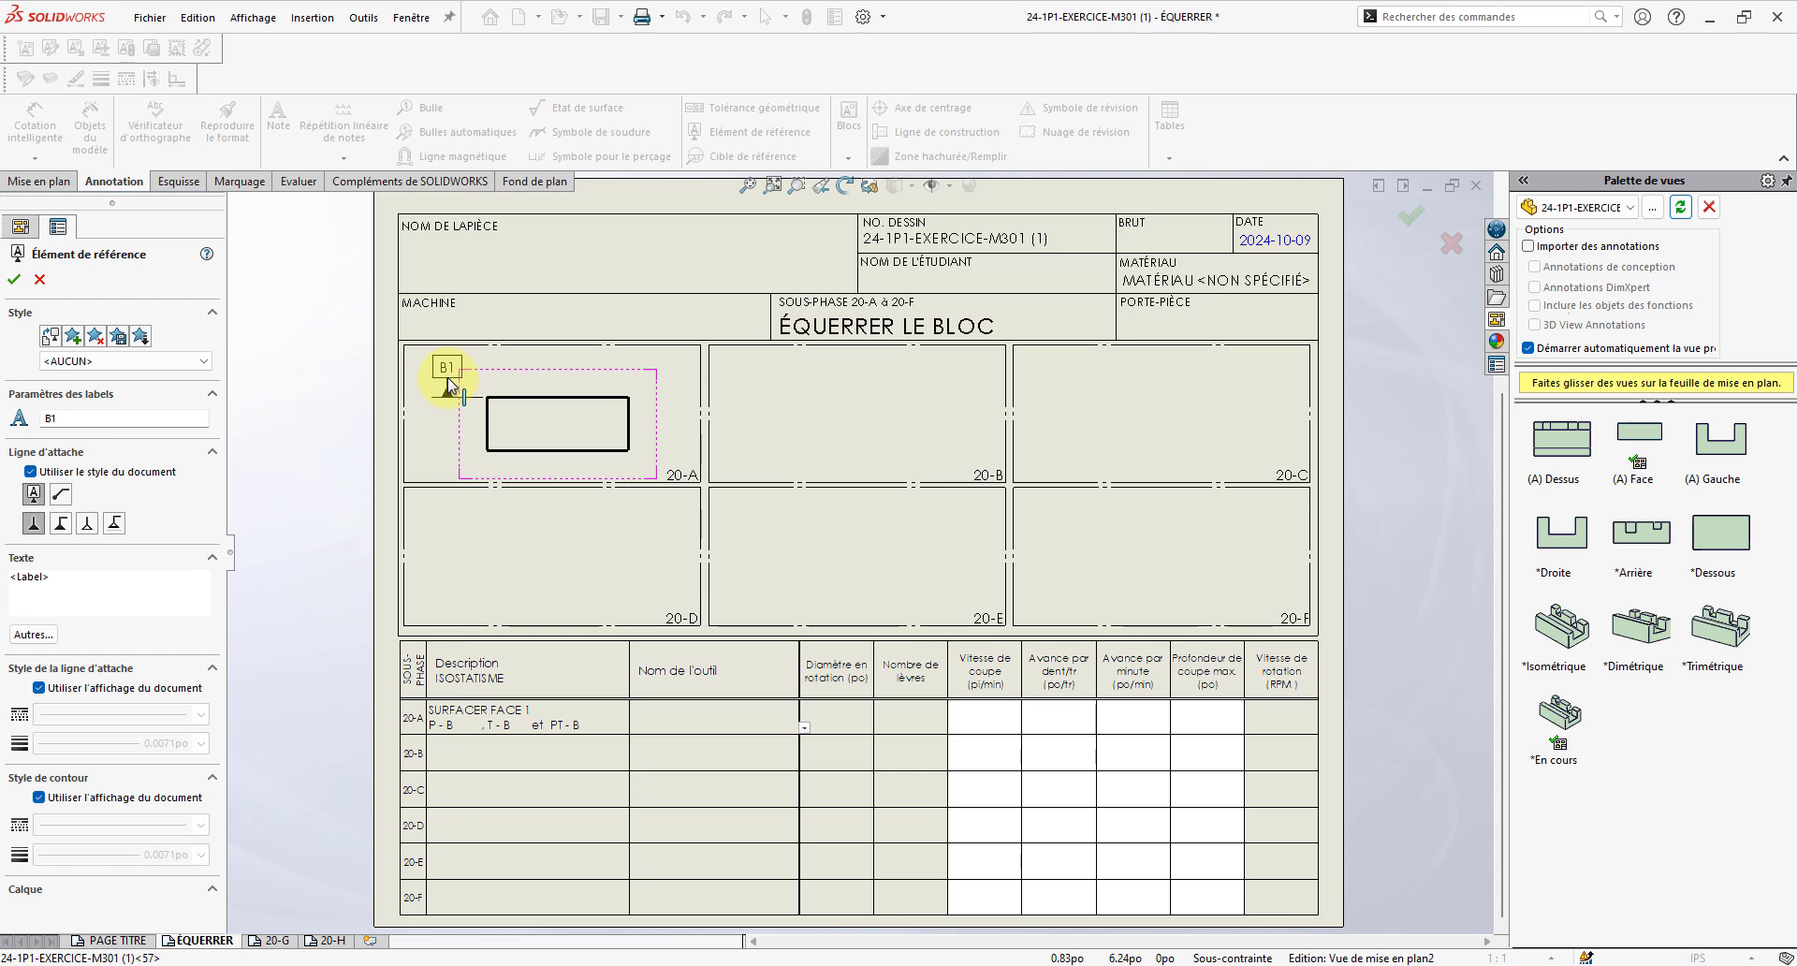
{"action": "left_click", "coordinate": [447, 378]}
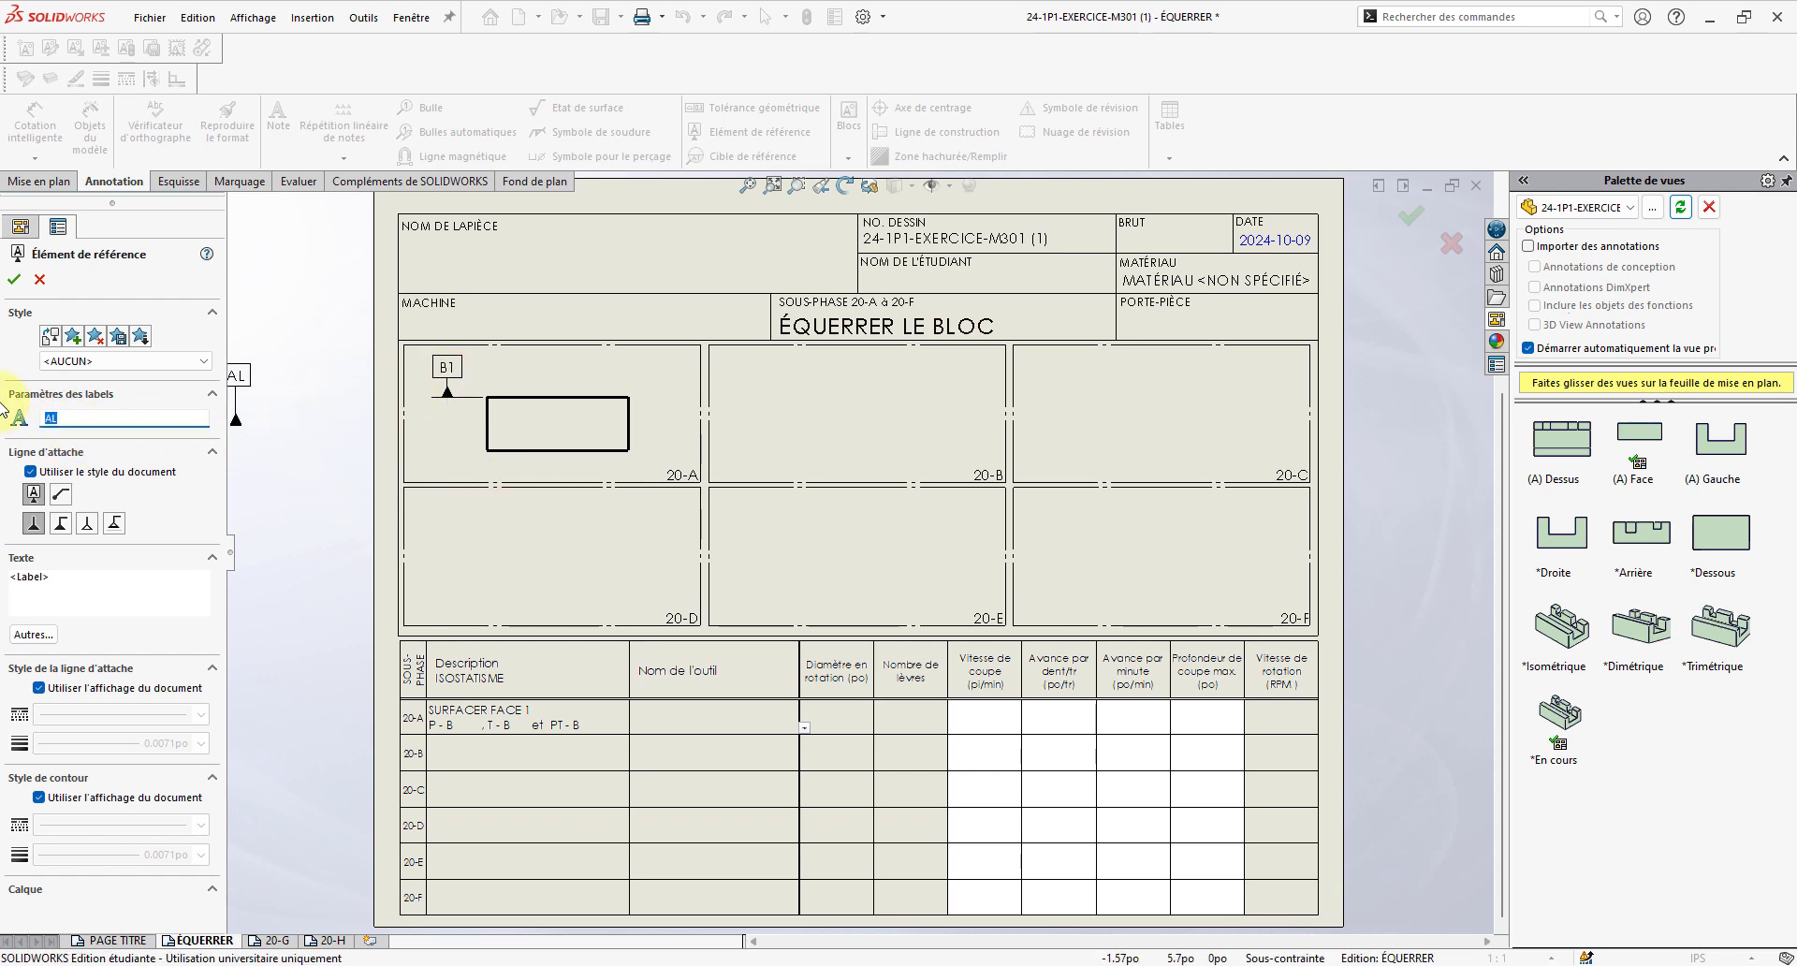
{"action": "type", "text": "B2"}
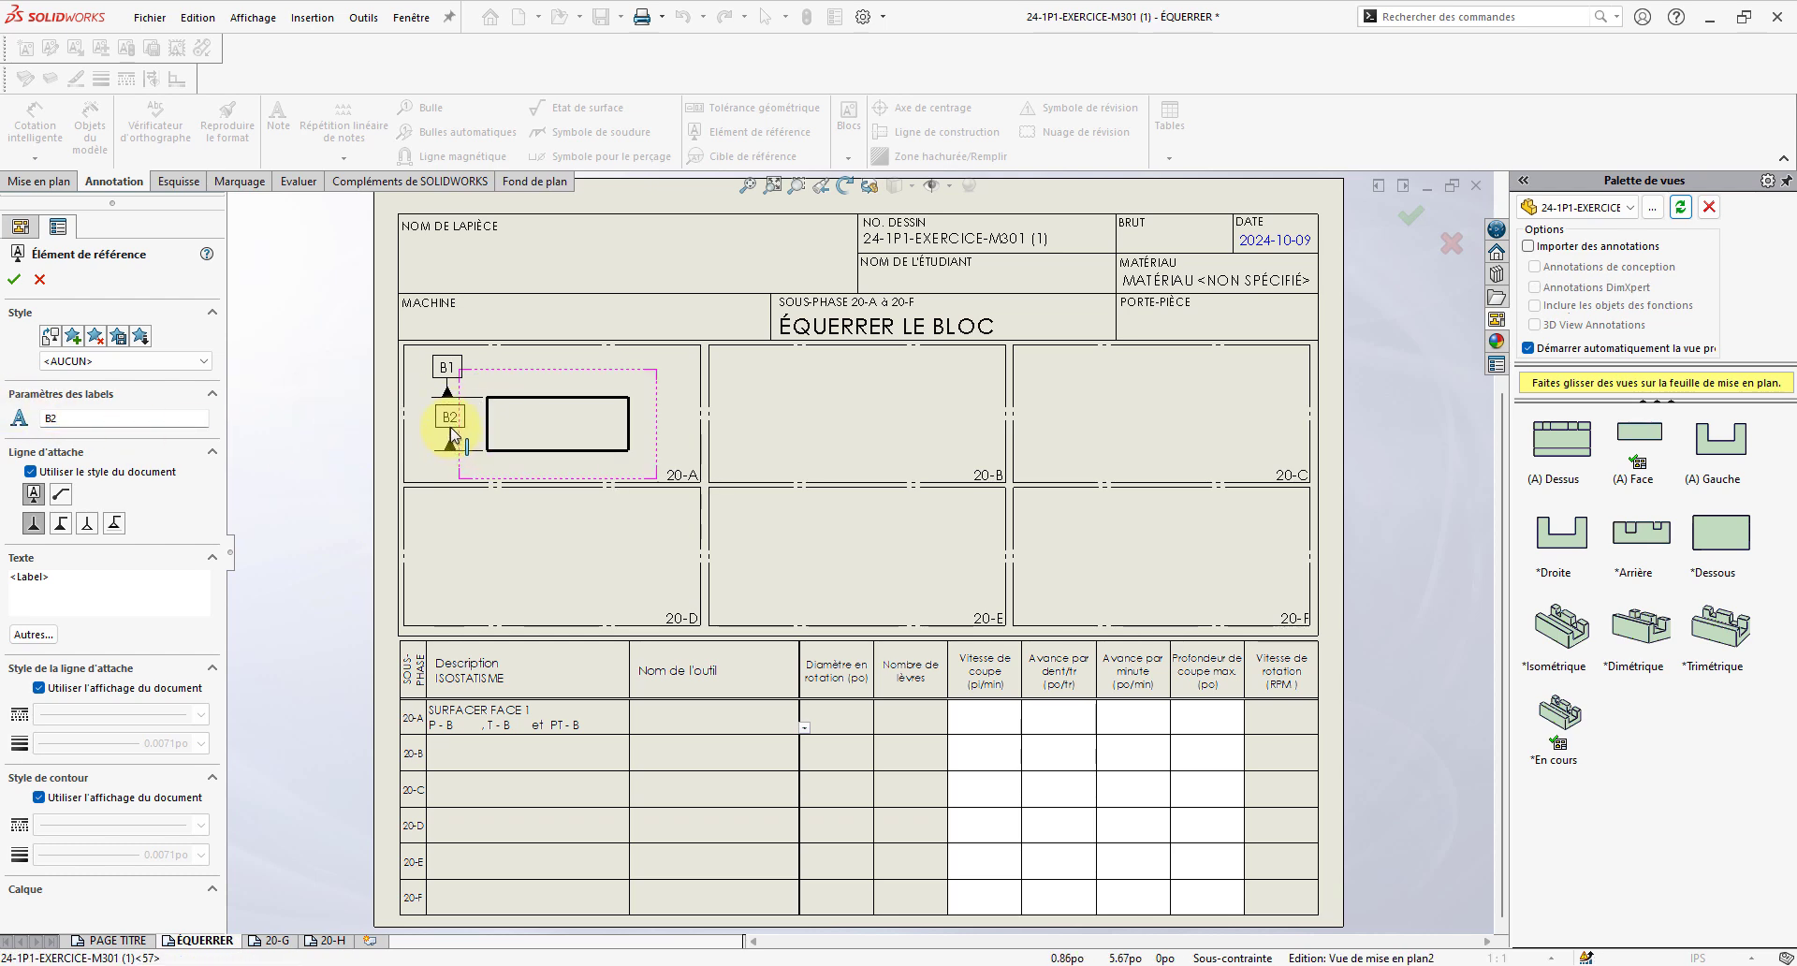
{"action": "left_click", "coordinate": [449, 435]}
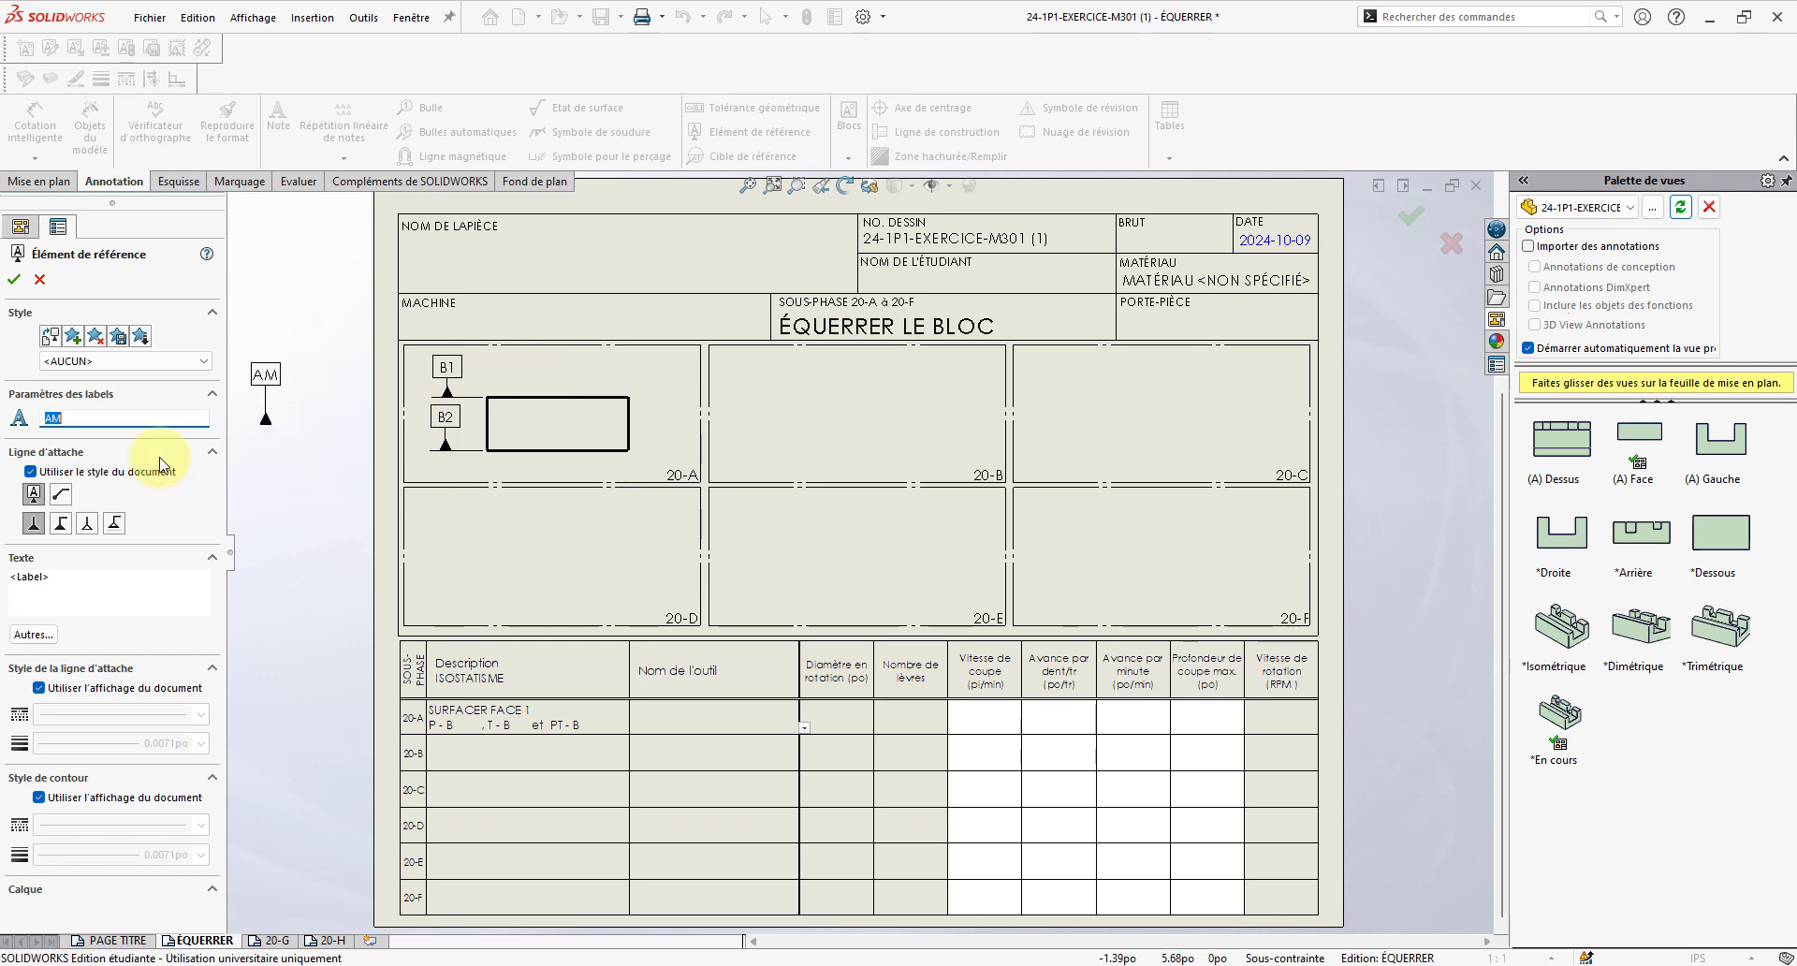
- Add datum B4 with a dashed leader anchored on the block's face beside view 20-A
{"action": "left_click", "coordinate": [60, 496]}
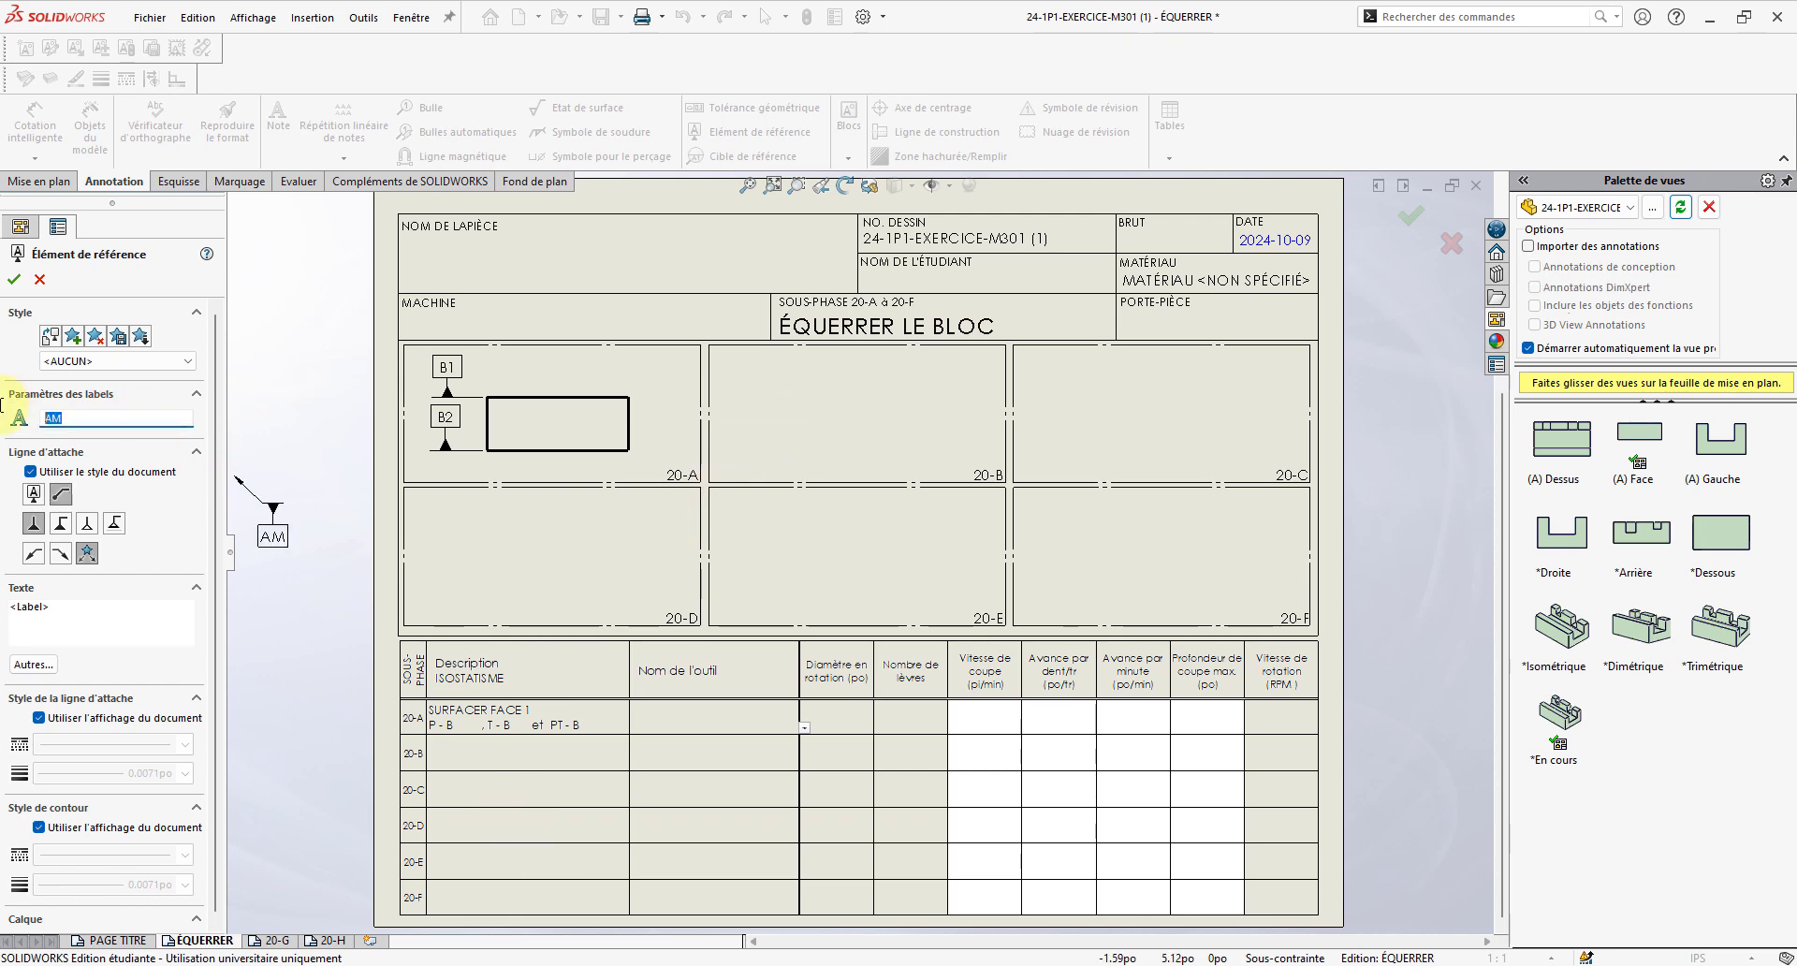
{"action": "type", "text": "B4"}
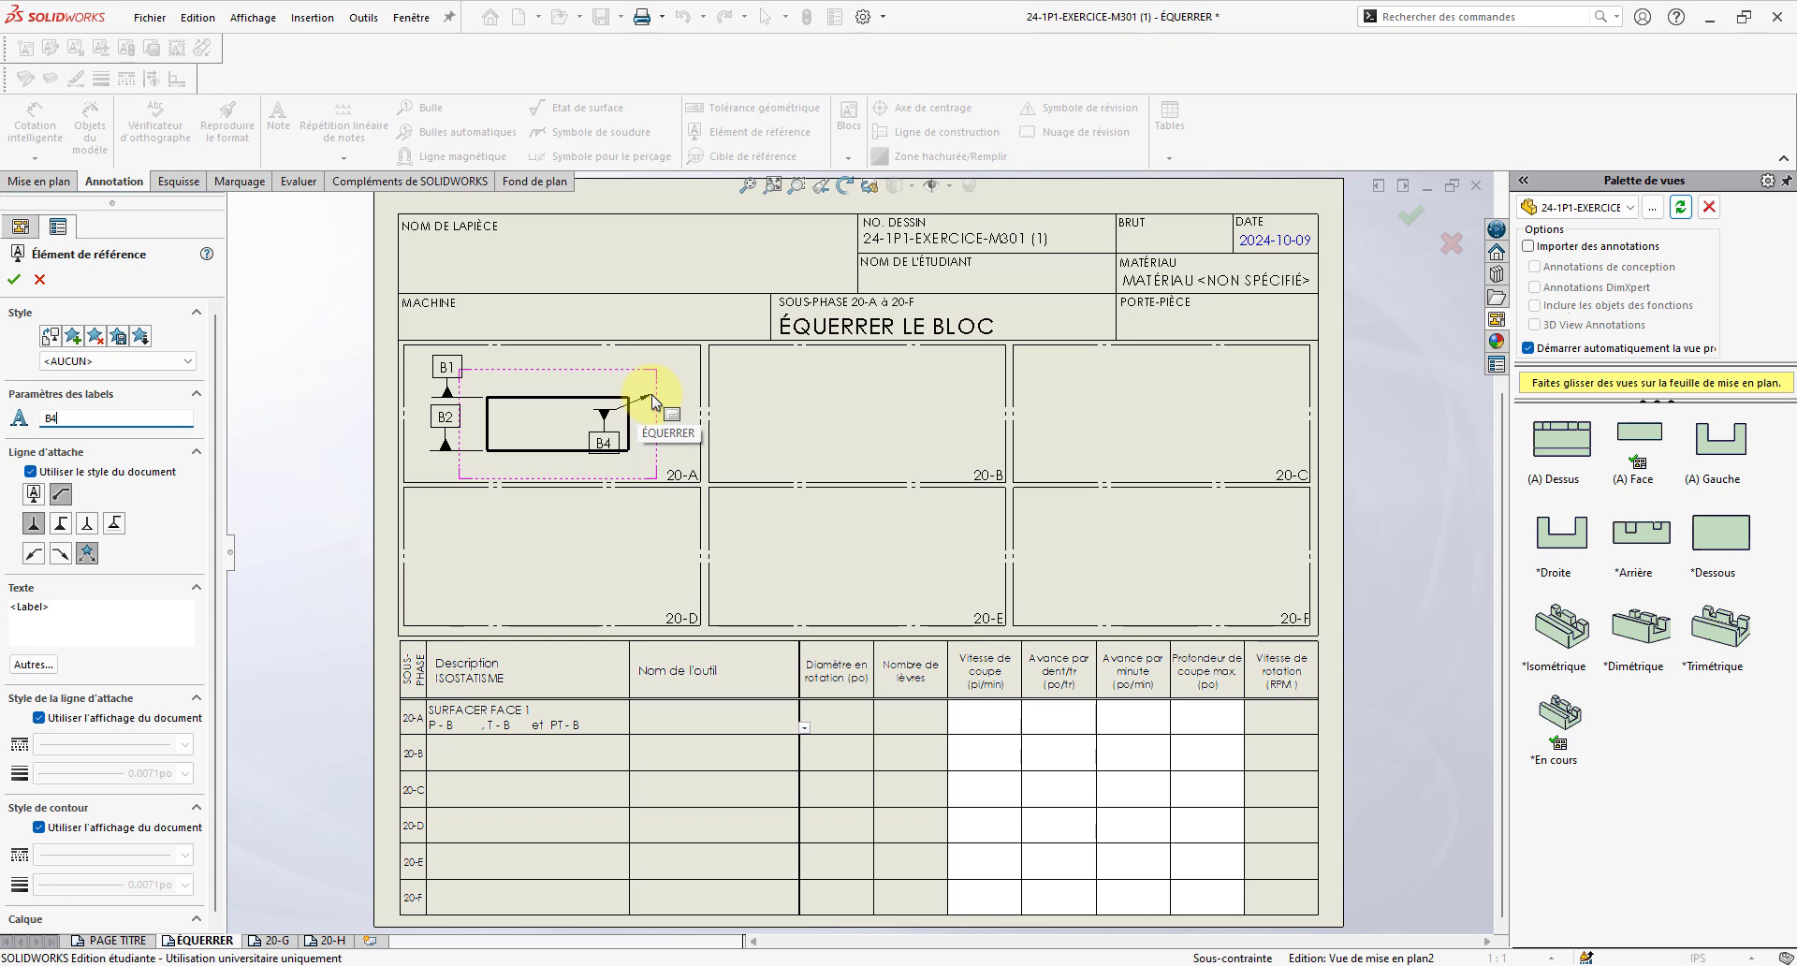
{"action": "left_click", "coordinate": [39, 718]}
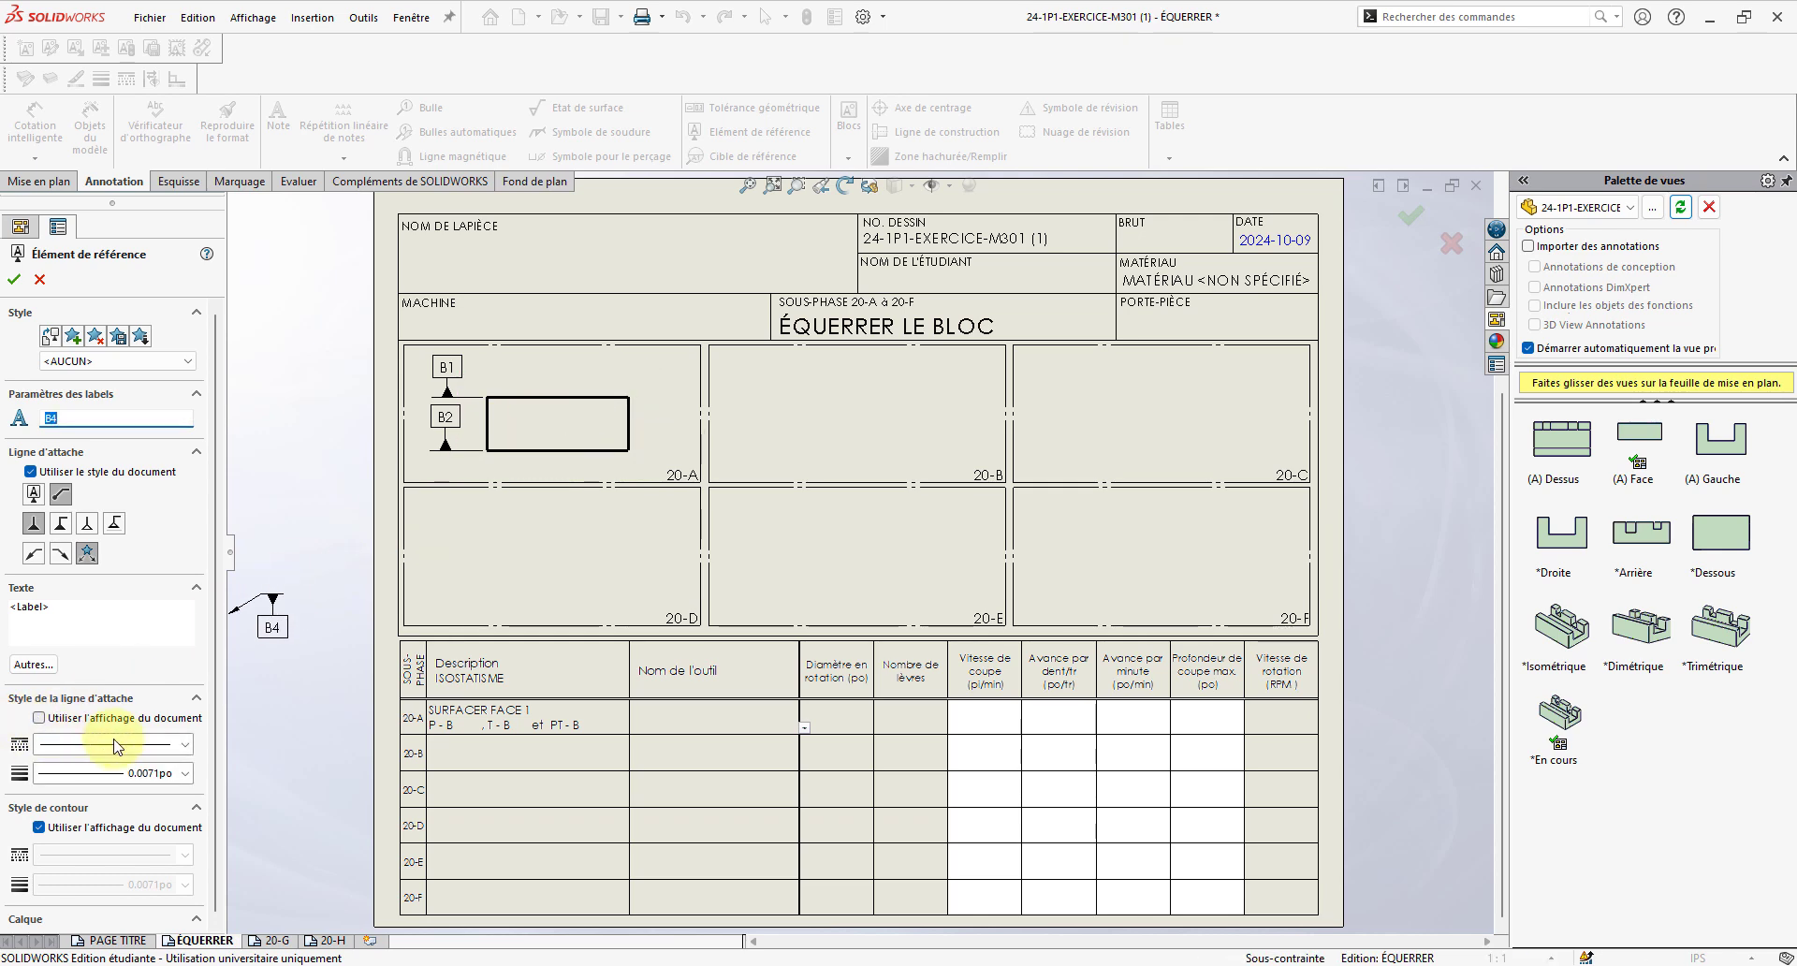
{"action": "left_click", "coordinate": [188, 744]}
{"action": "left_click", "coordinate": [122, 782]}
{"action": "left_click", "coordinate": [610, 416]}
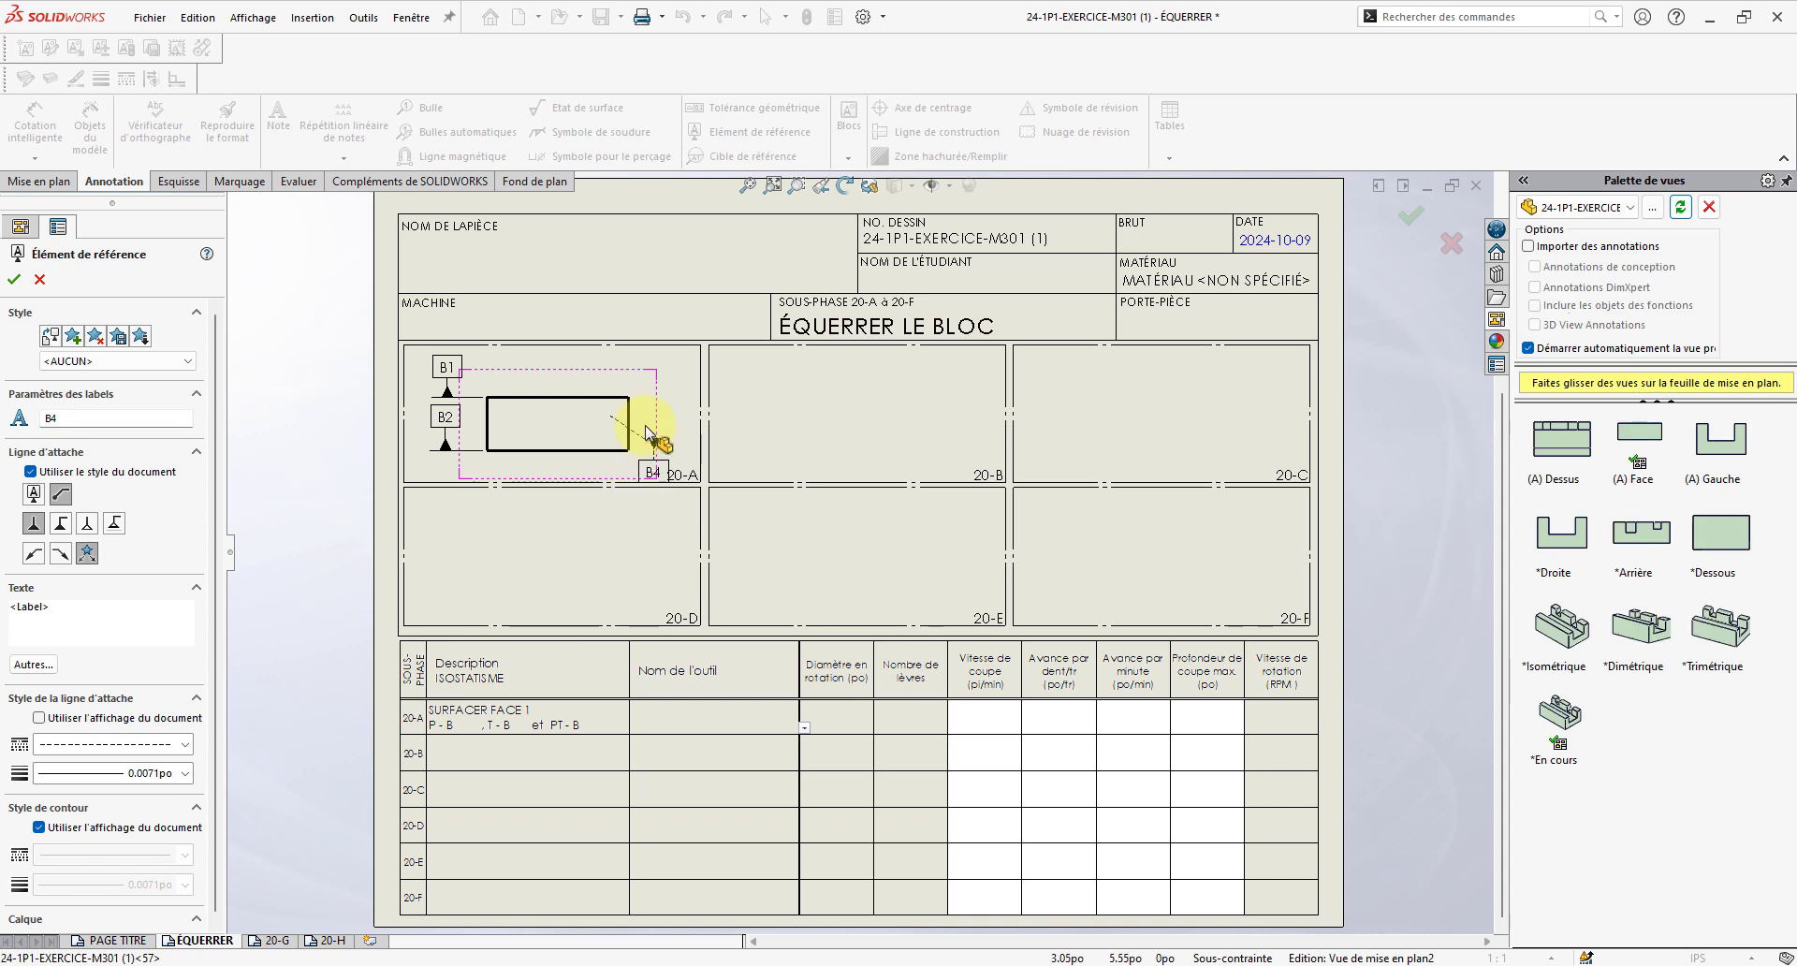
{"action": "left_click", "coordinate": [660, 384]}
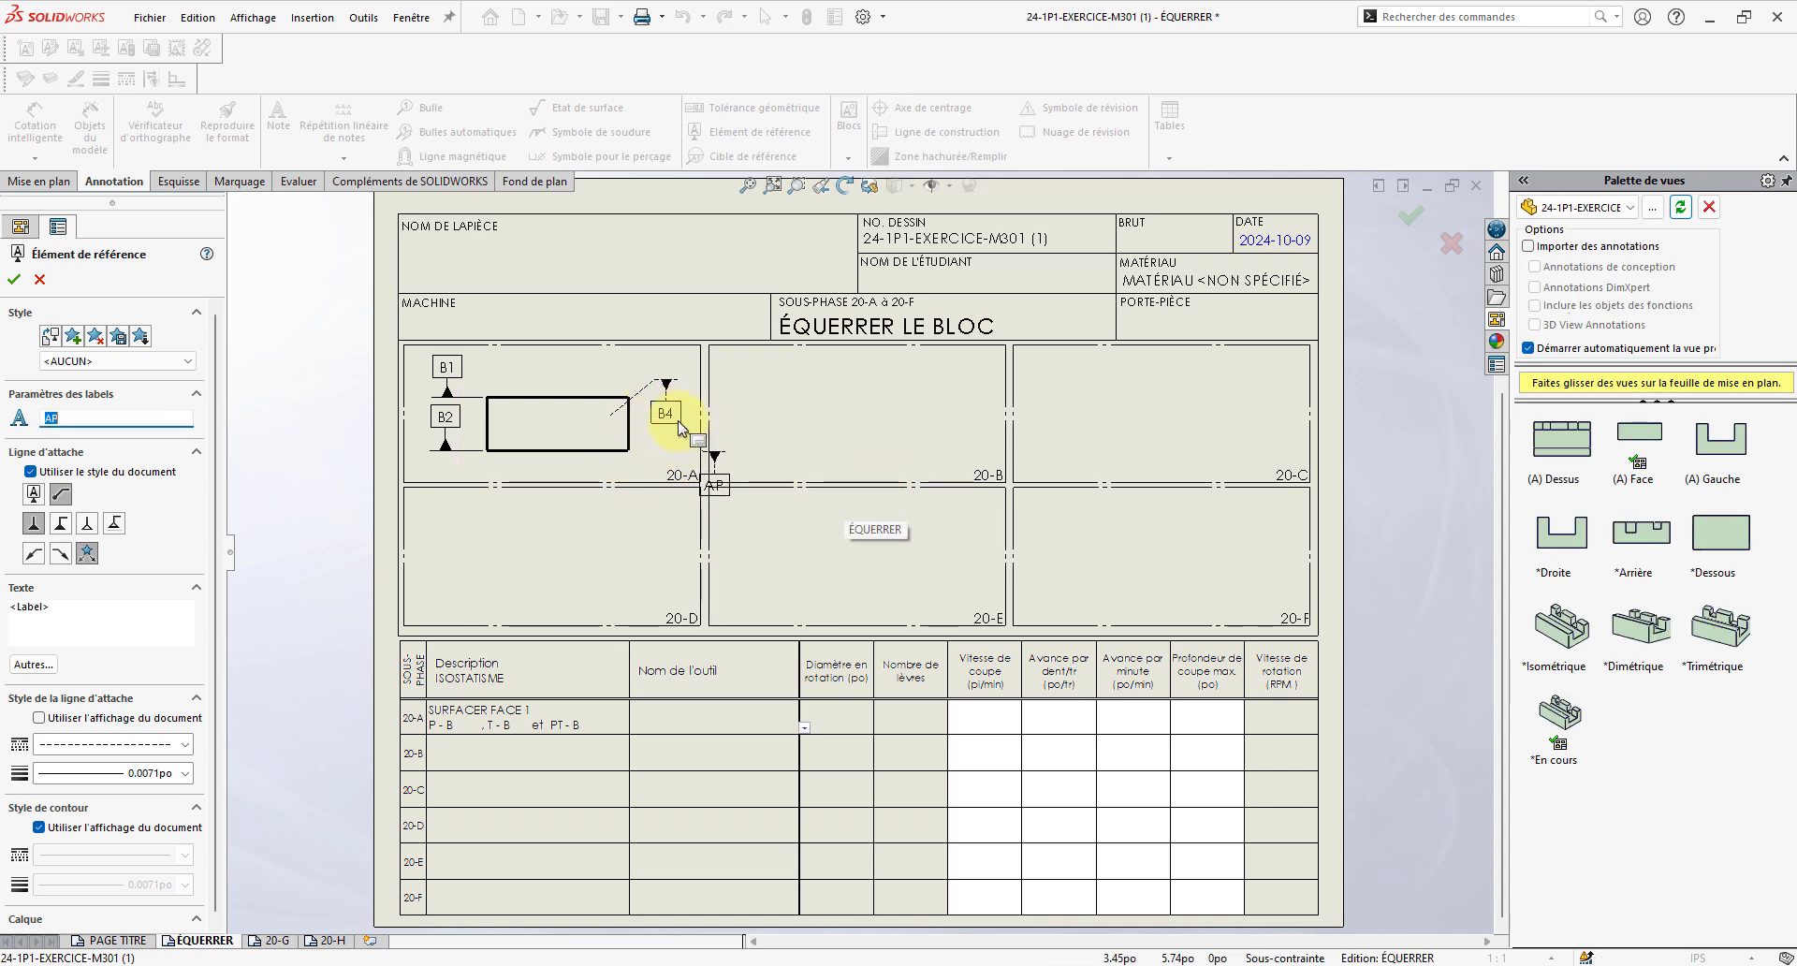
- Anchor another datum leader on the block, then finish placing datum symbols
{"action": "left_click", "coordinate": [597, 432]}
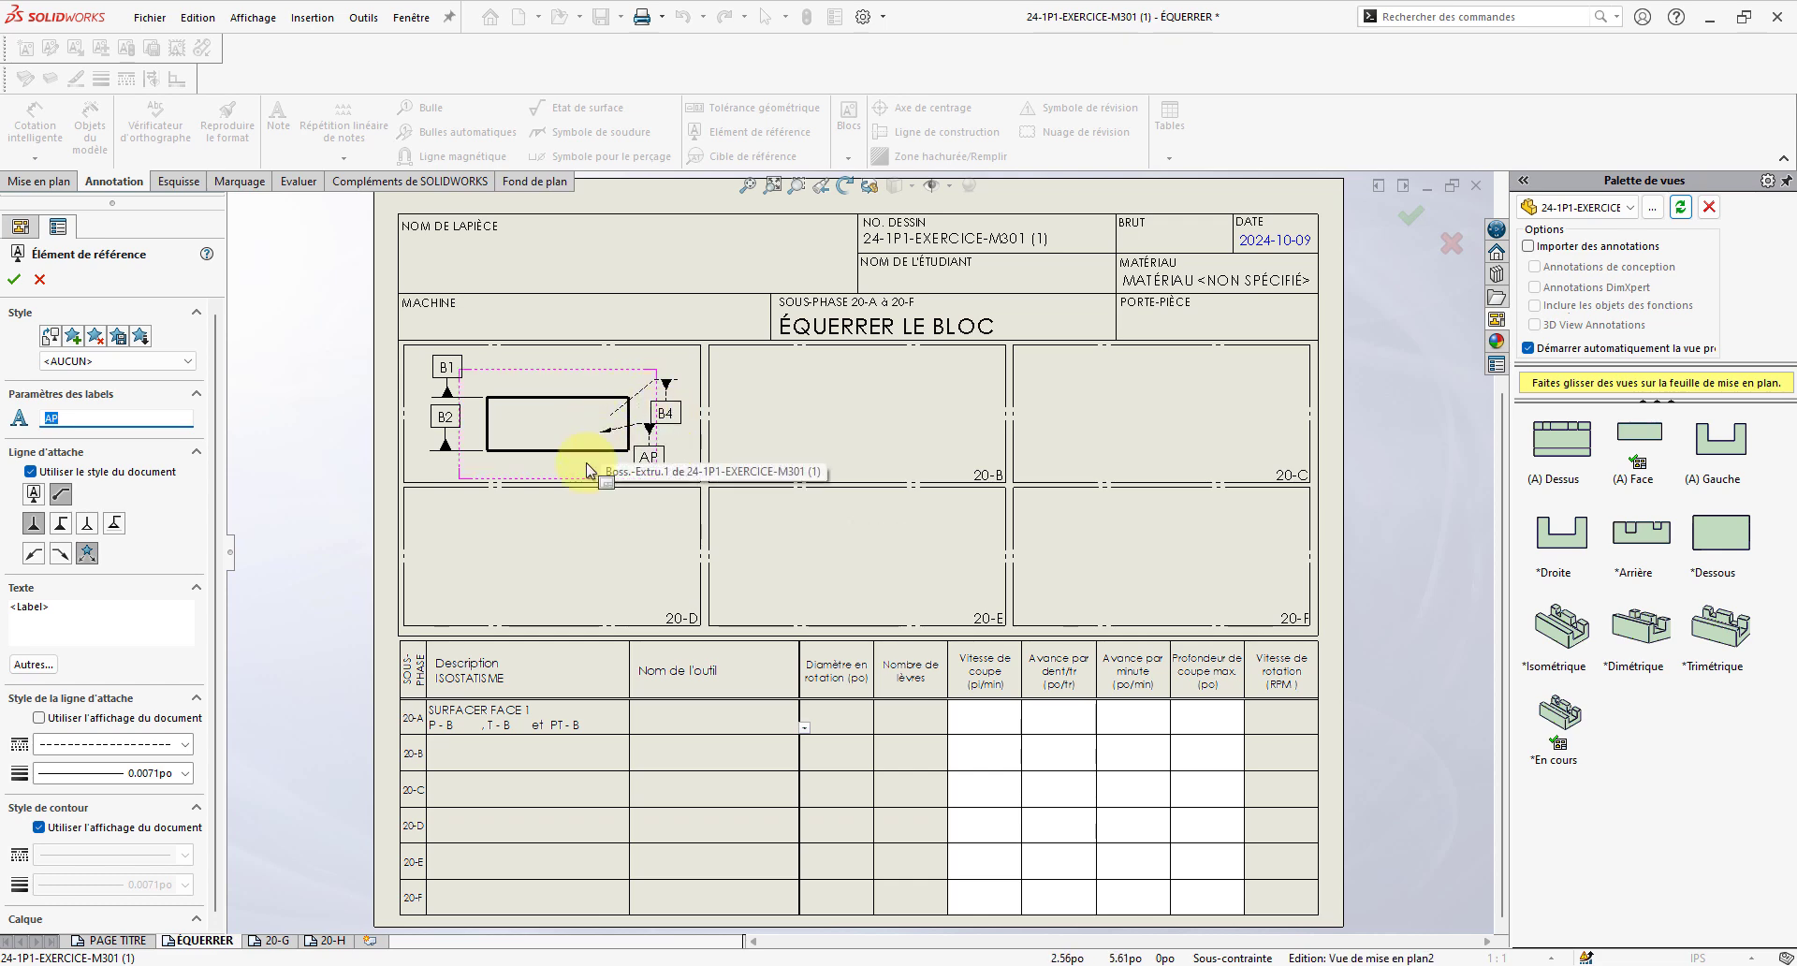
{"action": "left_click", "coordinate": [499, 469]}
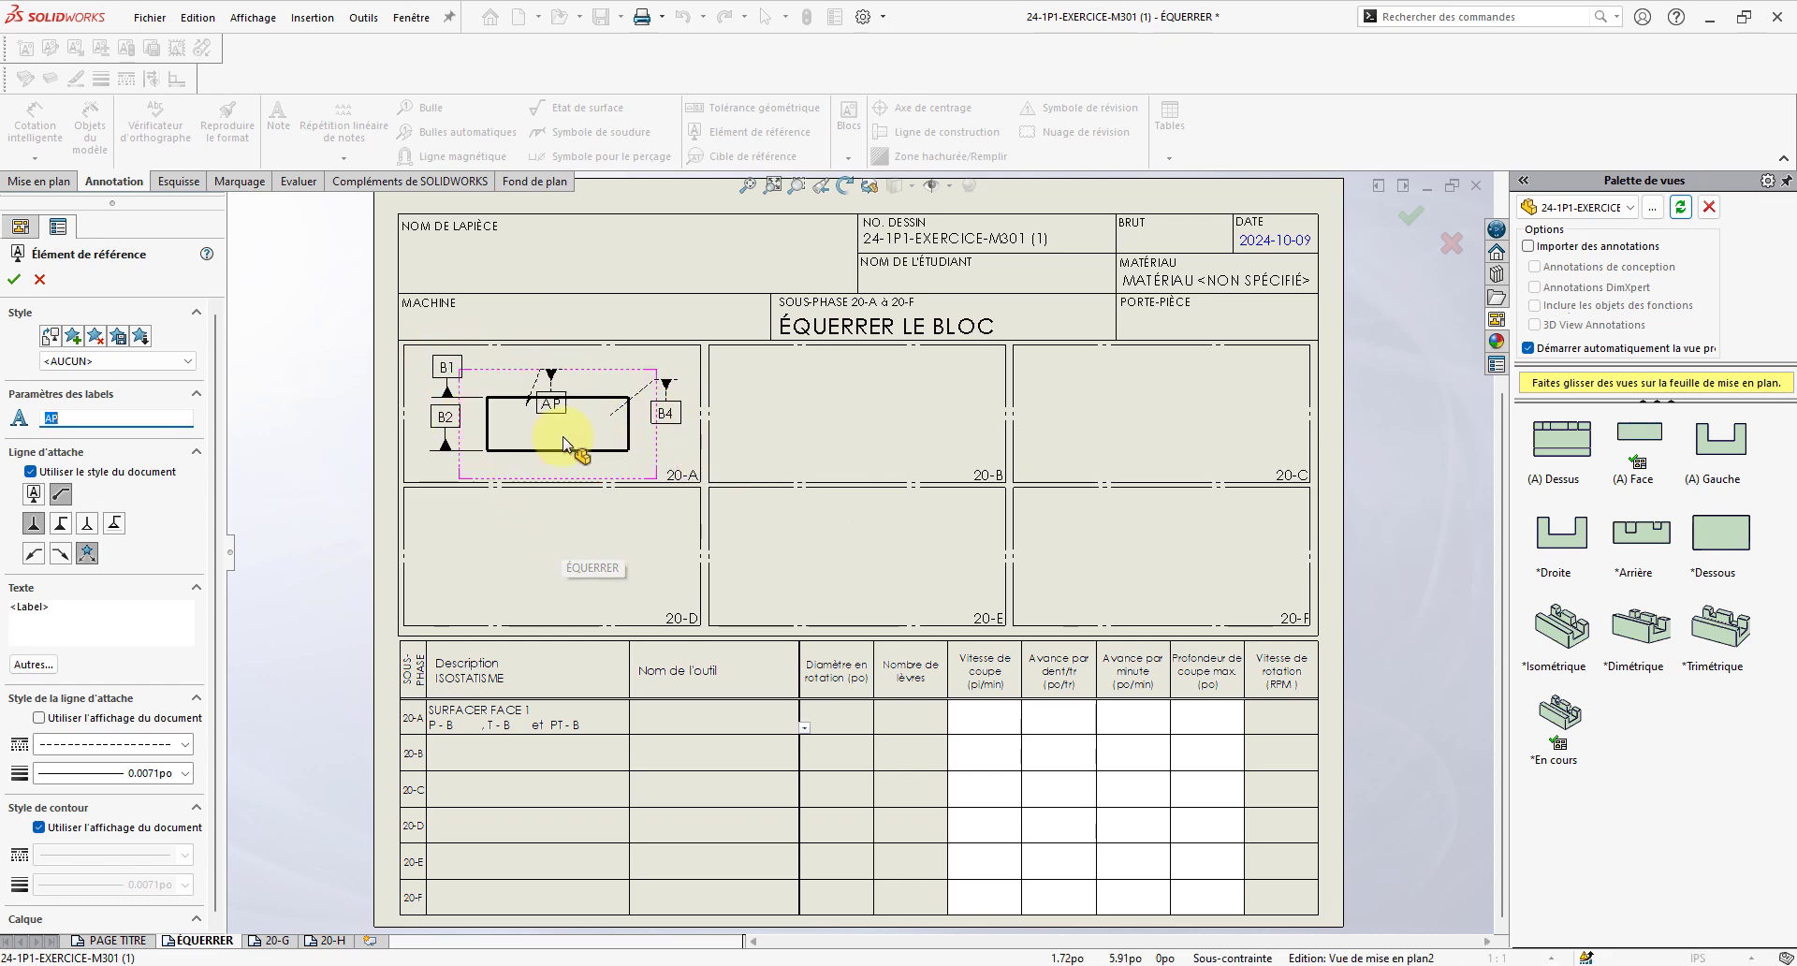
{"action": "left_click", "coordinate": [473, 421]}
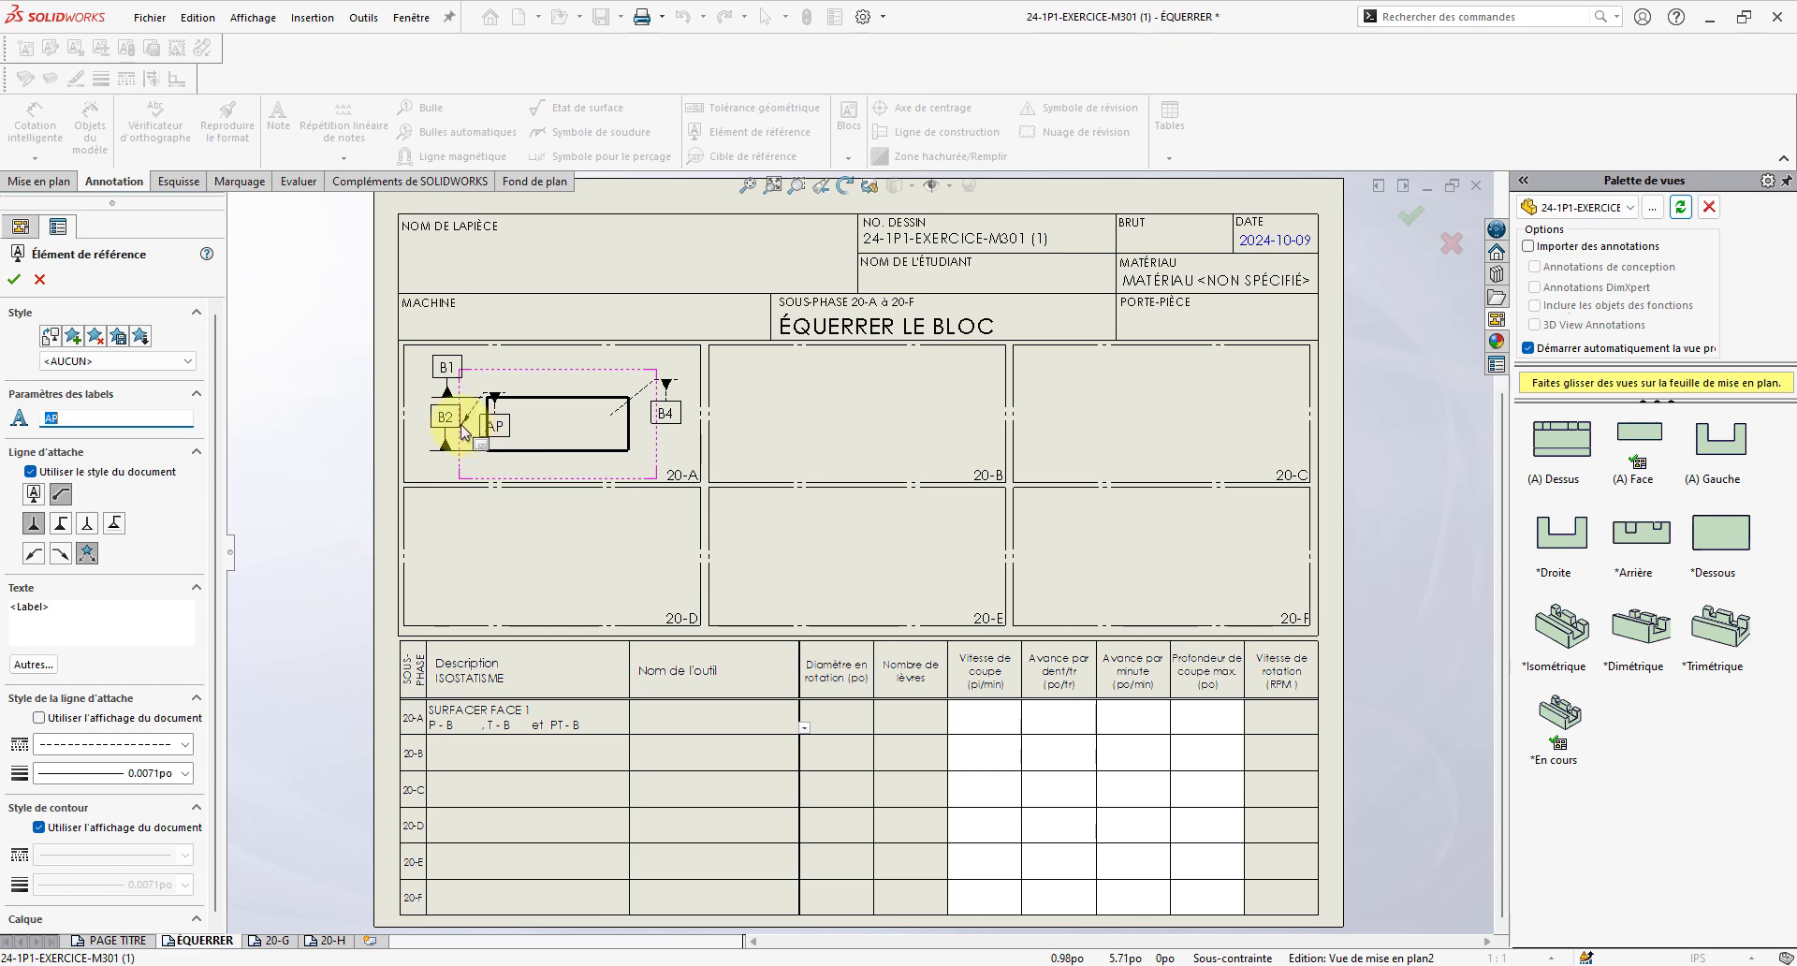
{"action": "left_click", "coordinate": [14, 279]}
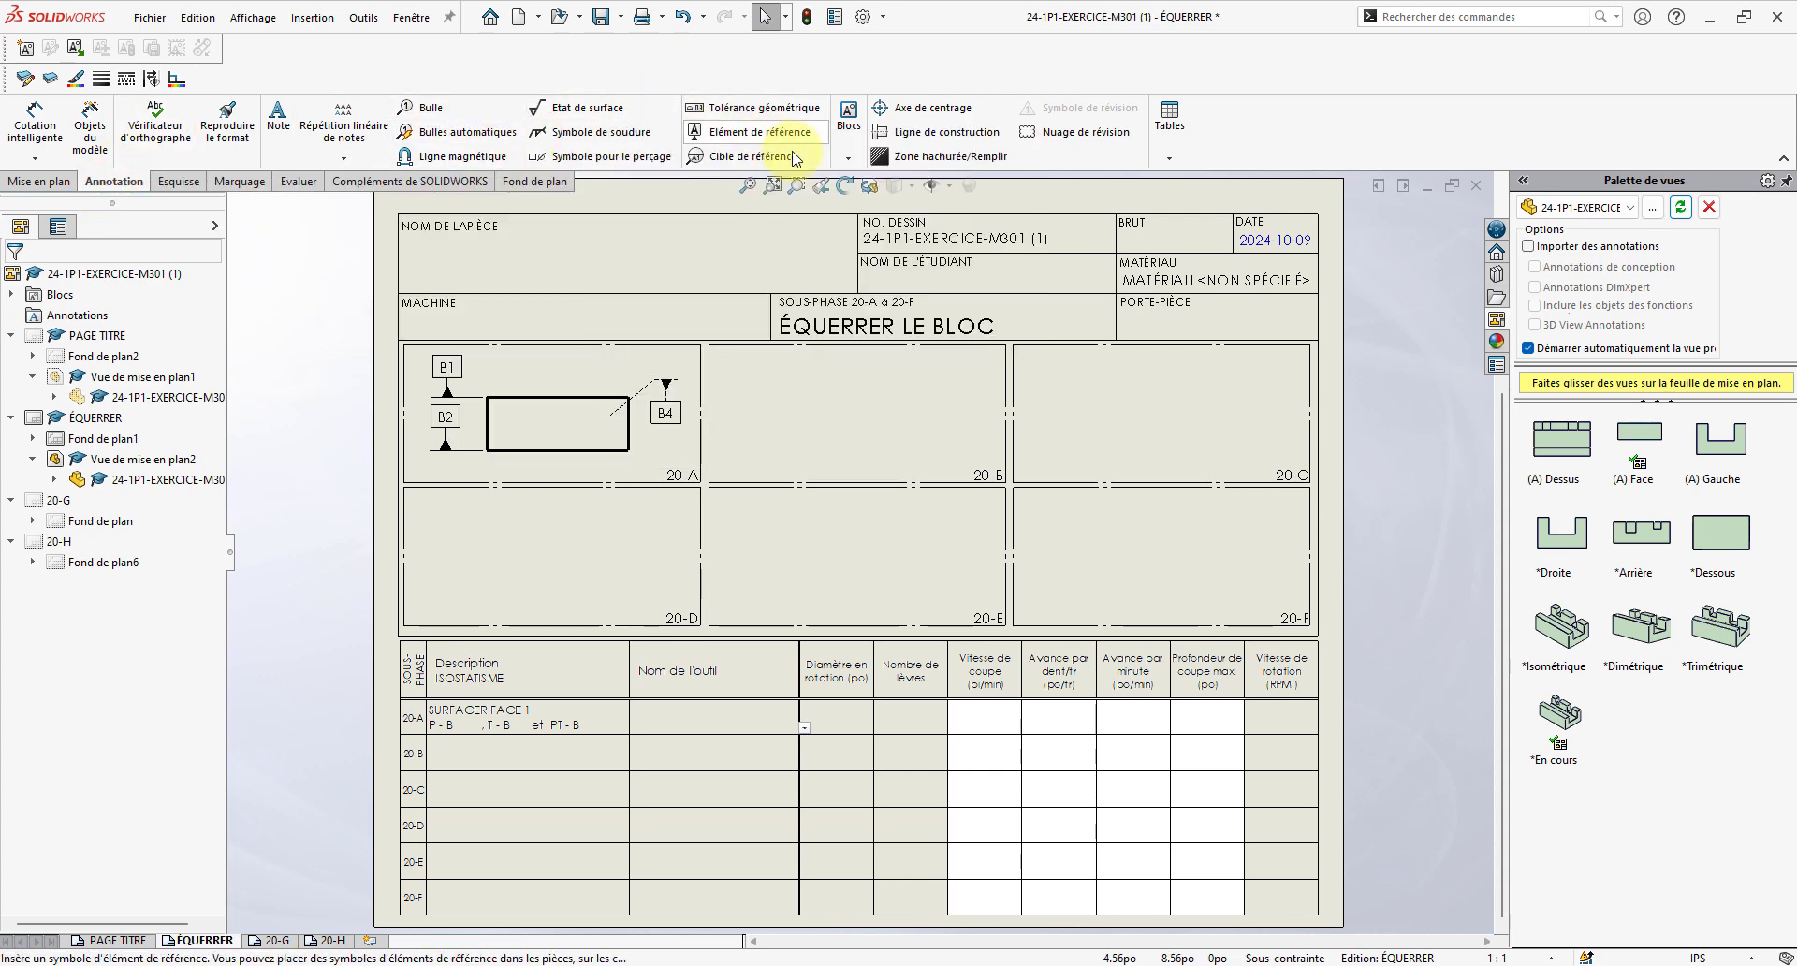
- Insert a saved block, previewing Isostatisme haut, droite and face before returning to haut
{"action": "left_click", "coordinate": [848, 158]}
{"action": "left_click", "coordinate": [869, 204]}
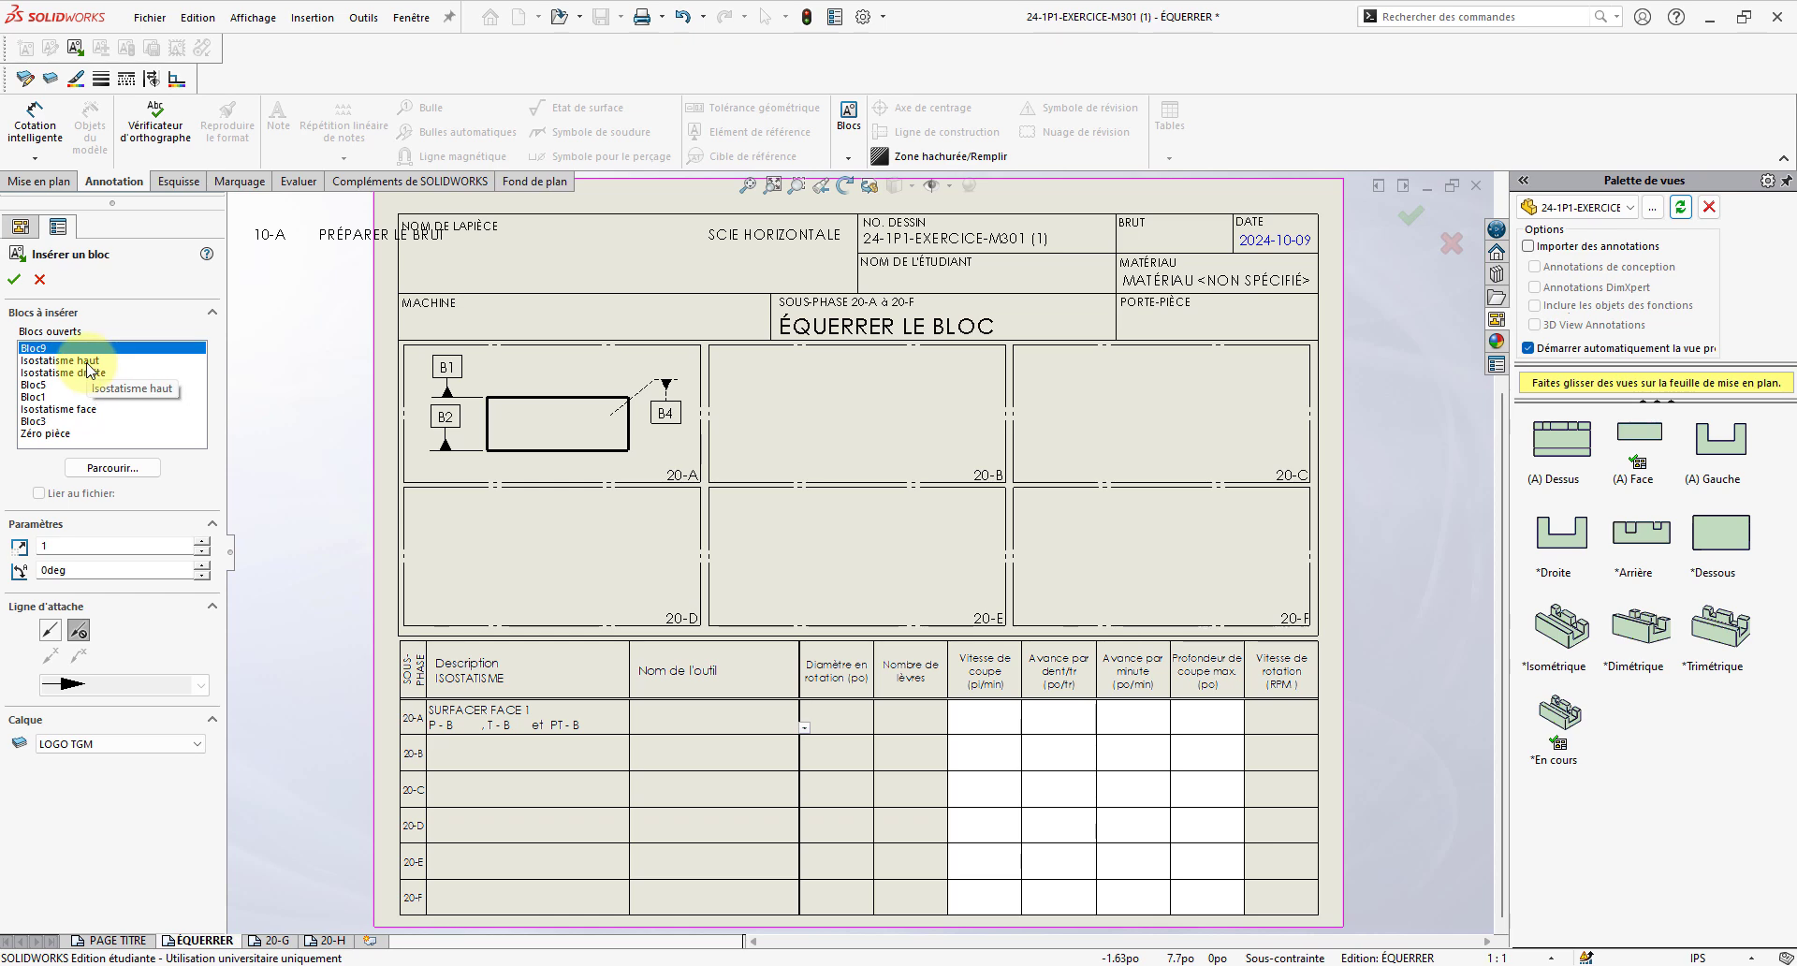
{"action": "left_click", "coordinate": [65, 360]}
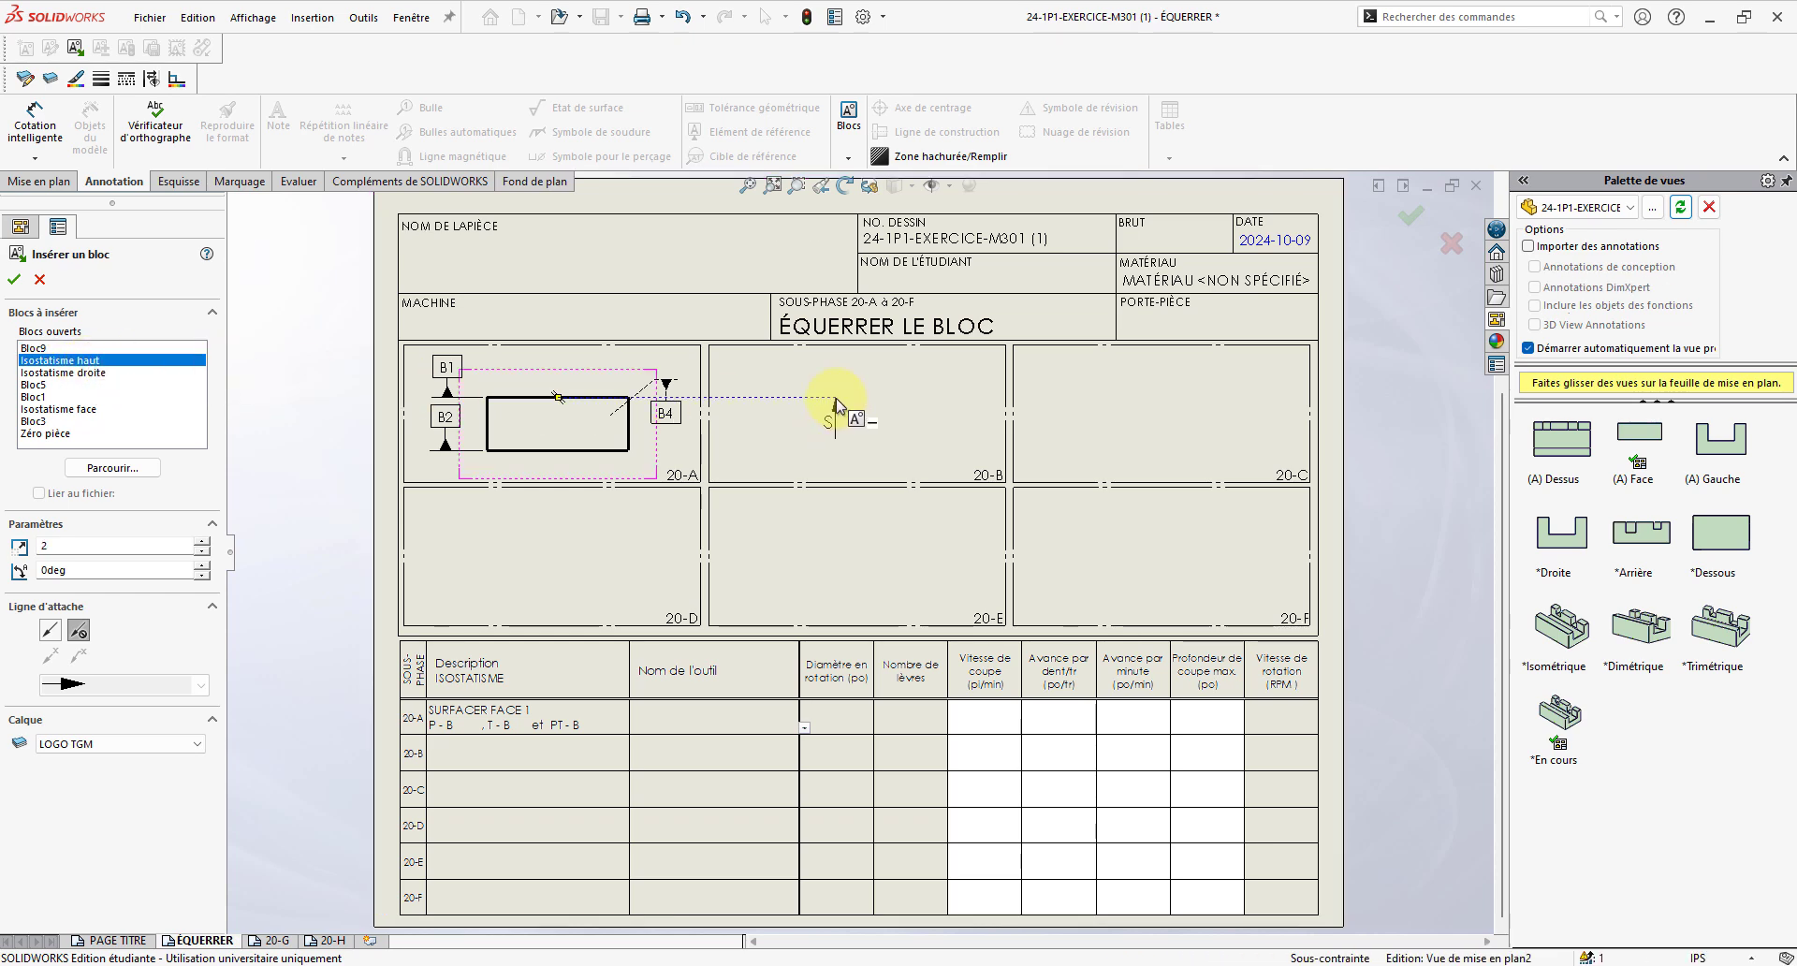
{"action": "left_click", "coordinate": [125, 374]}
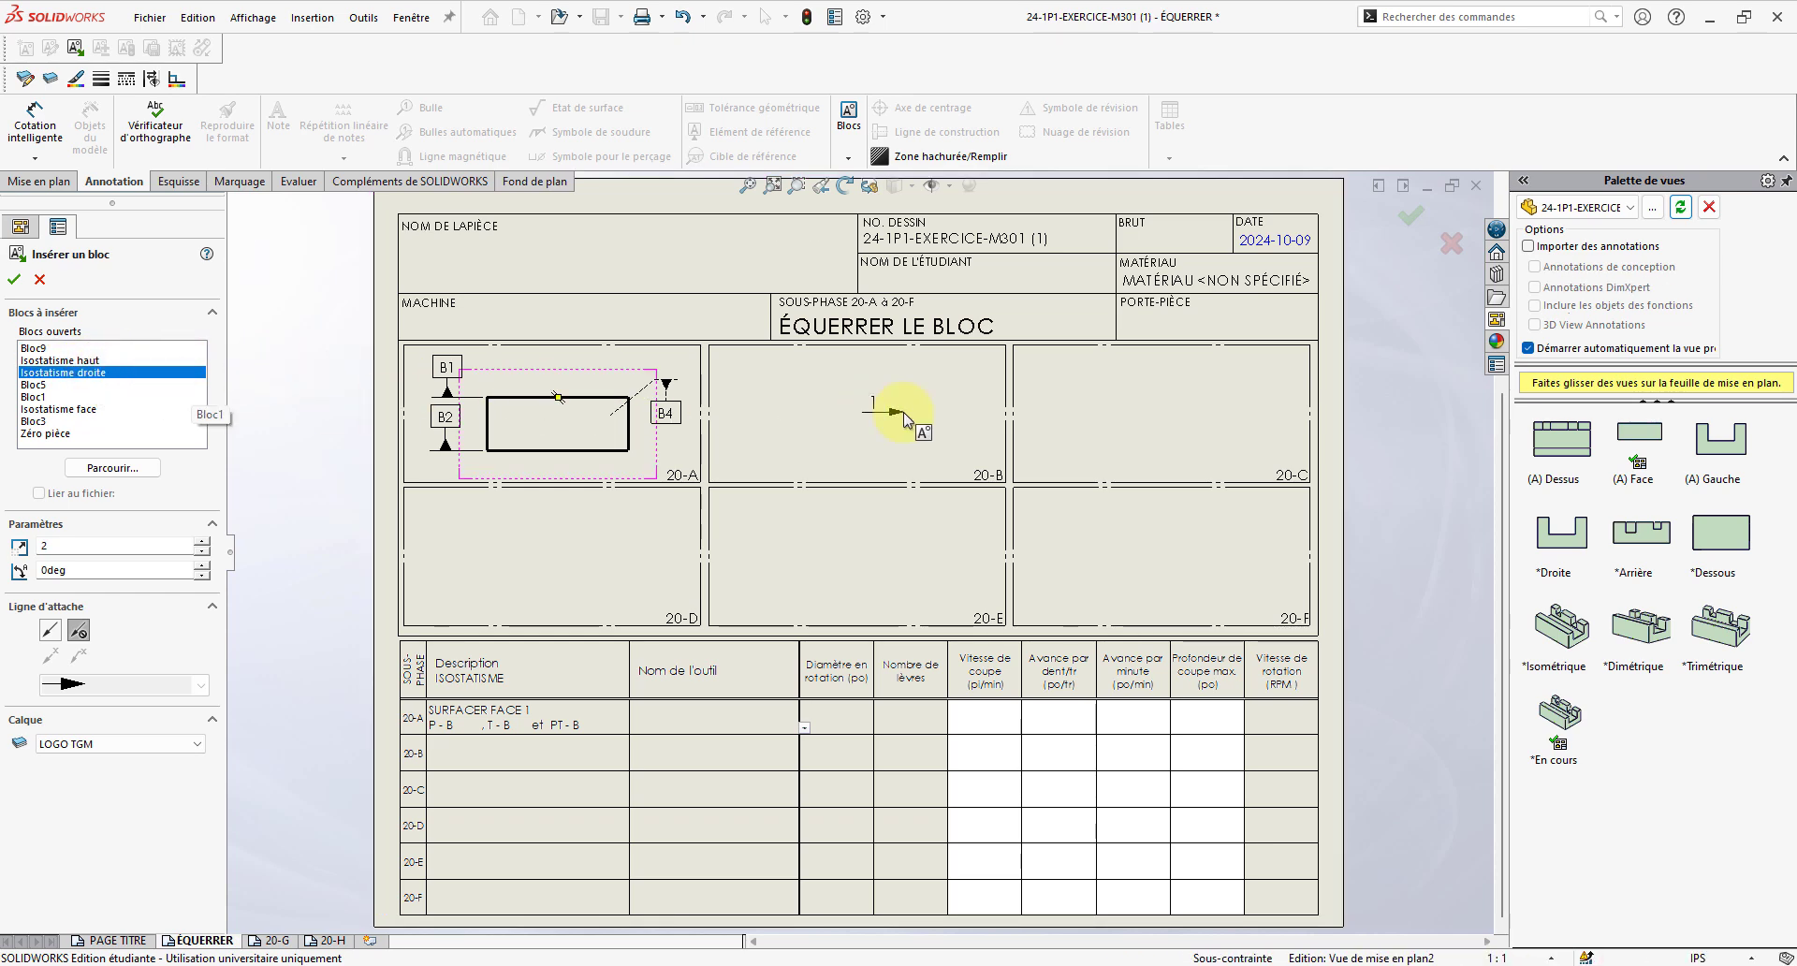
{"action": "left_click", "coordinate": [89, 409]}
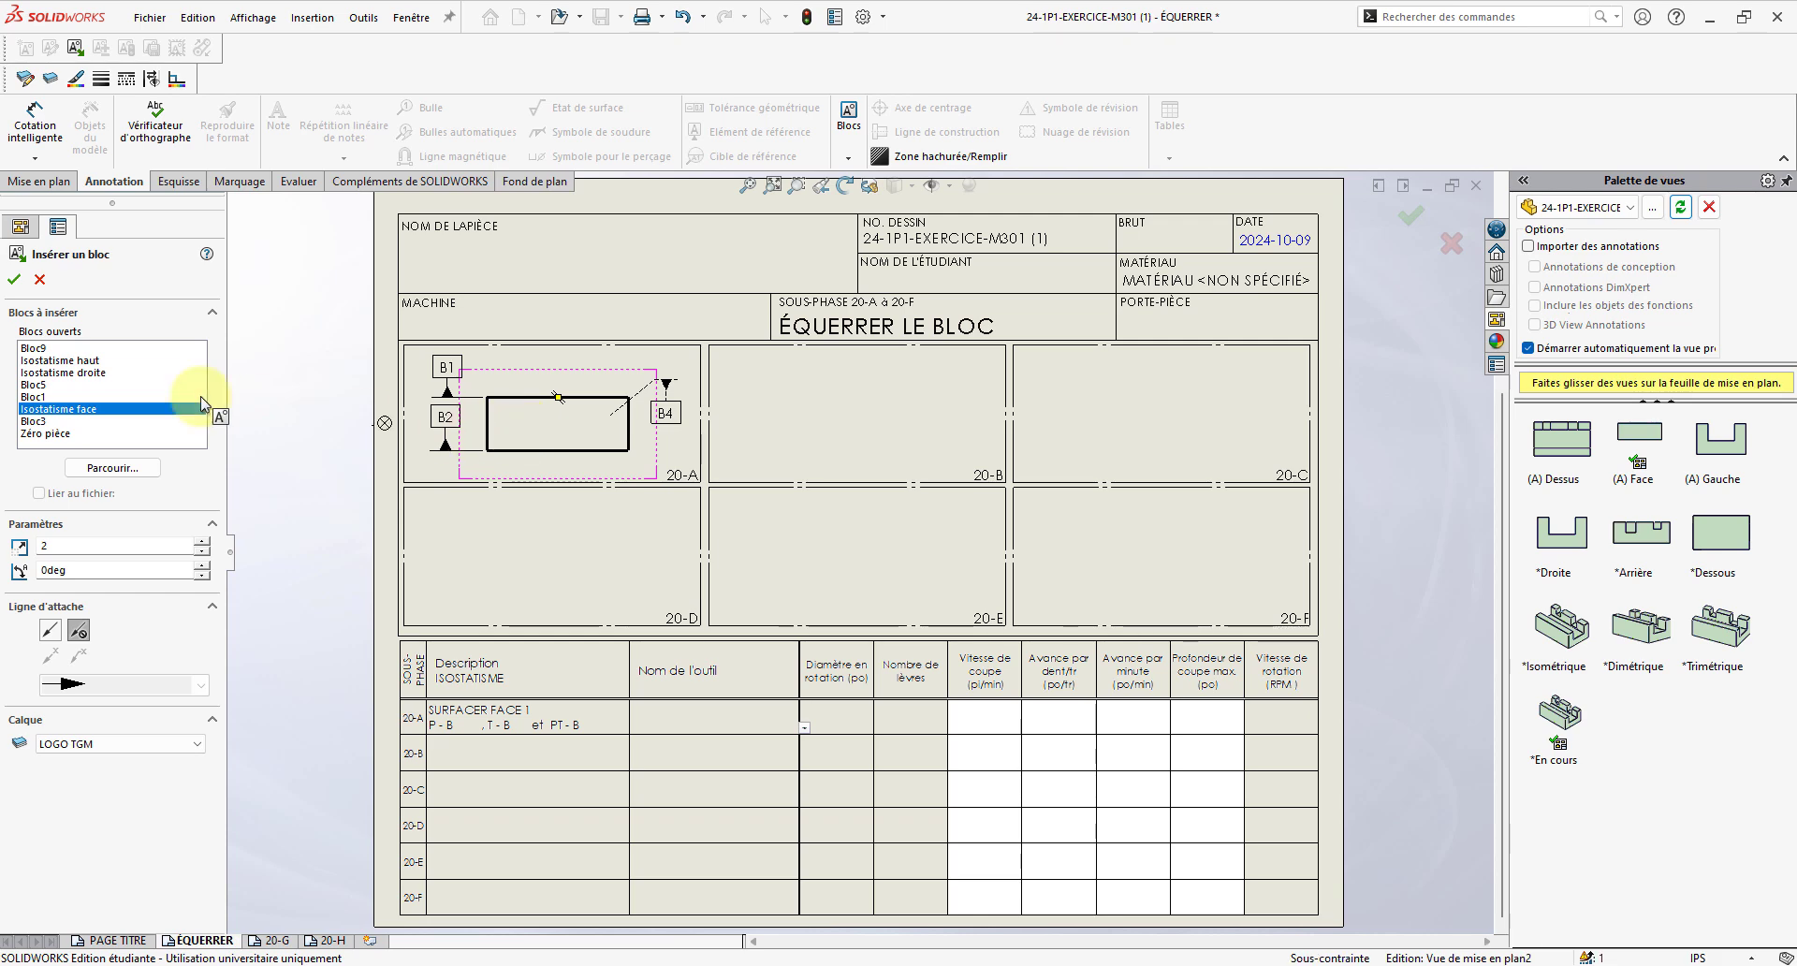
{"action": "left_click", "coordinate": [82, 361]}
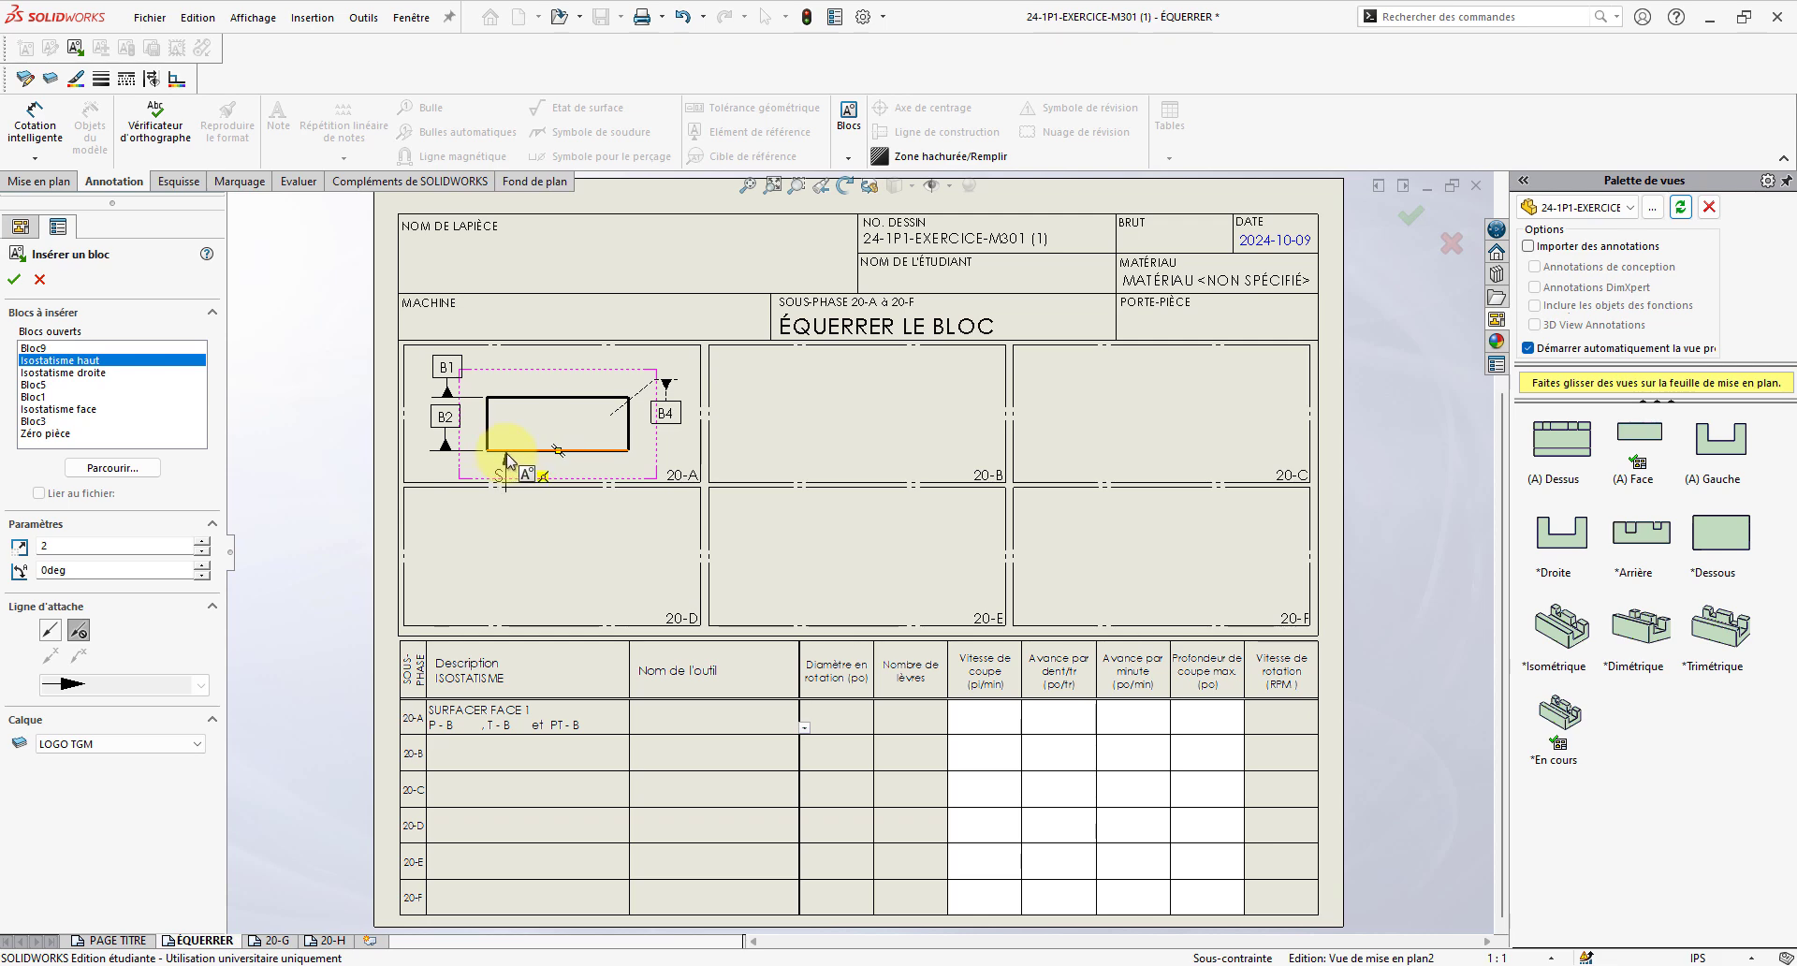
- Shift view 20-A up slightly, moving datum B2 below the rectangle and B1 to its left
{"action": "key", "text": "Escape"}
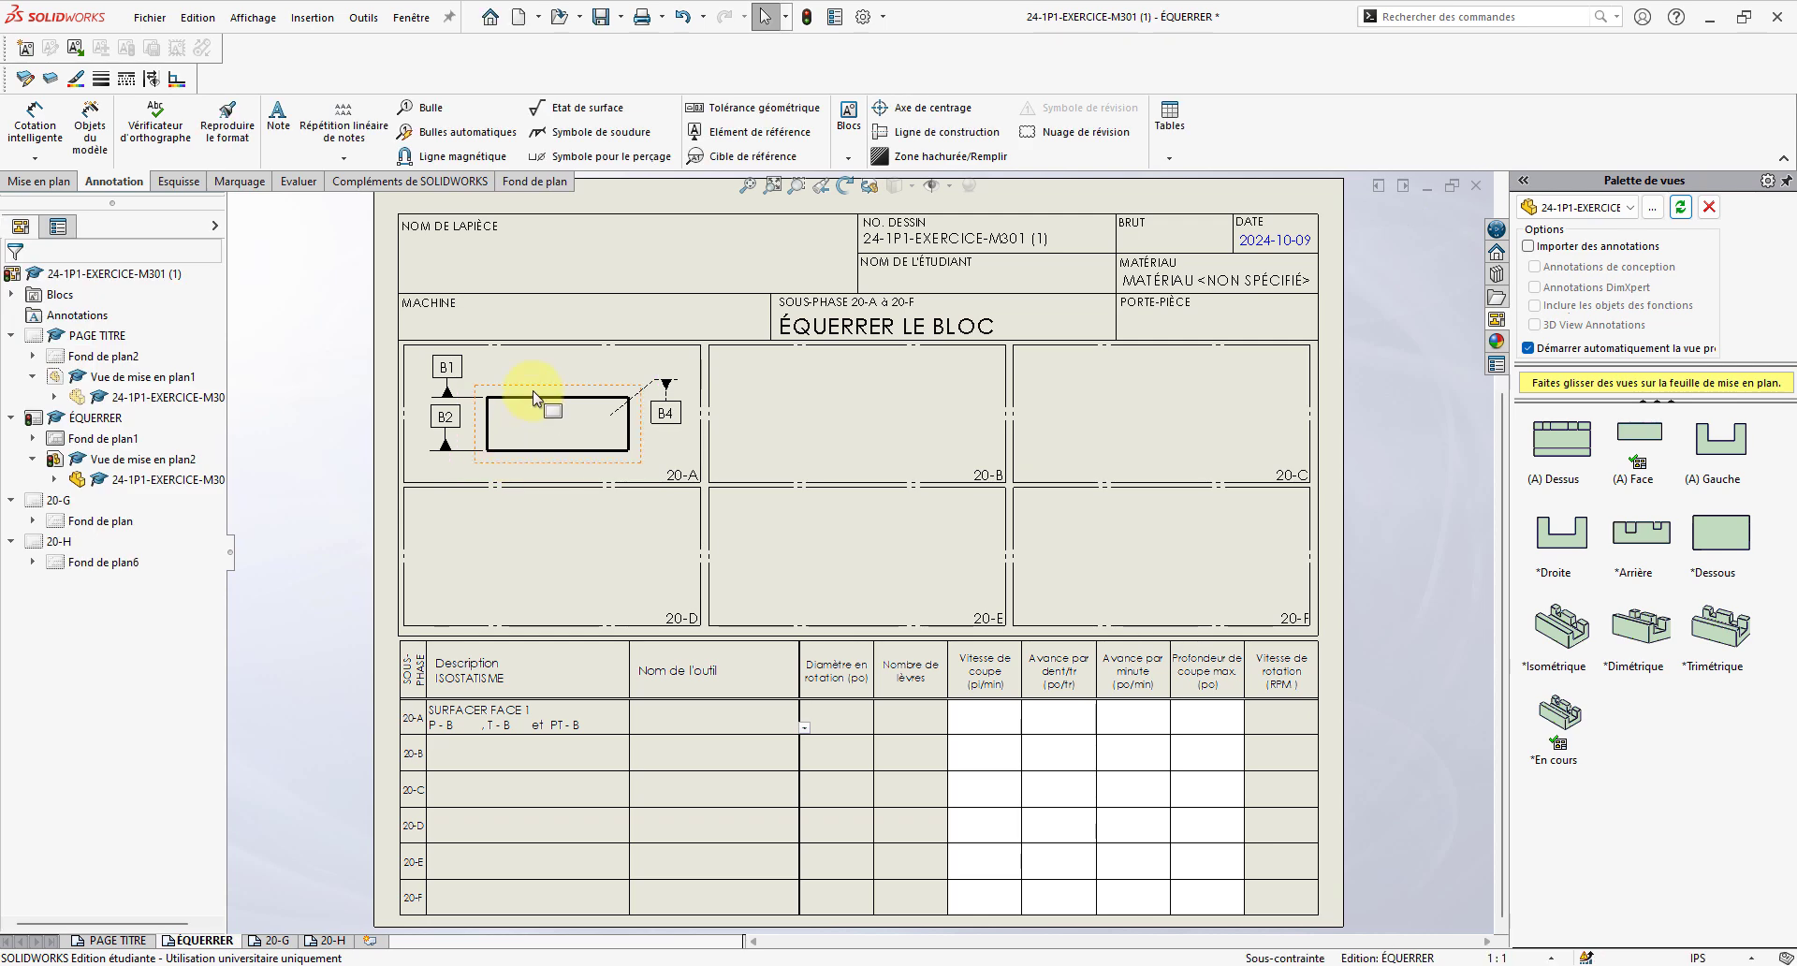
{"action": "left_click_drag", "start_coordinate": [535, 397], "coordinate": [534, 359]}
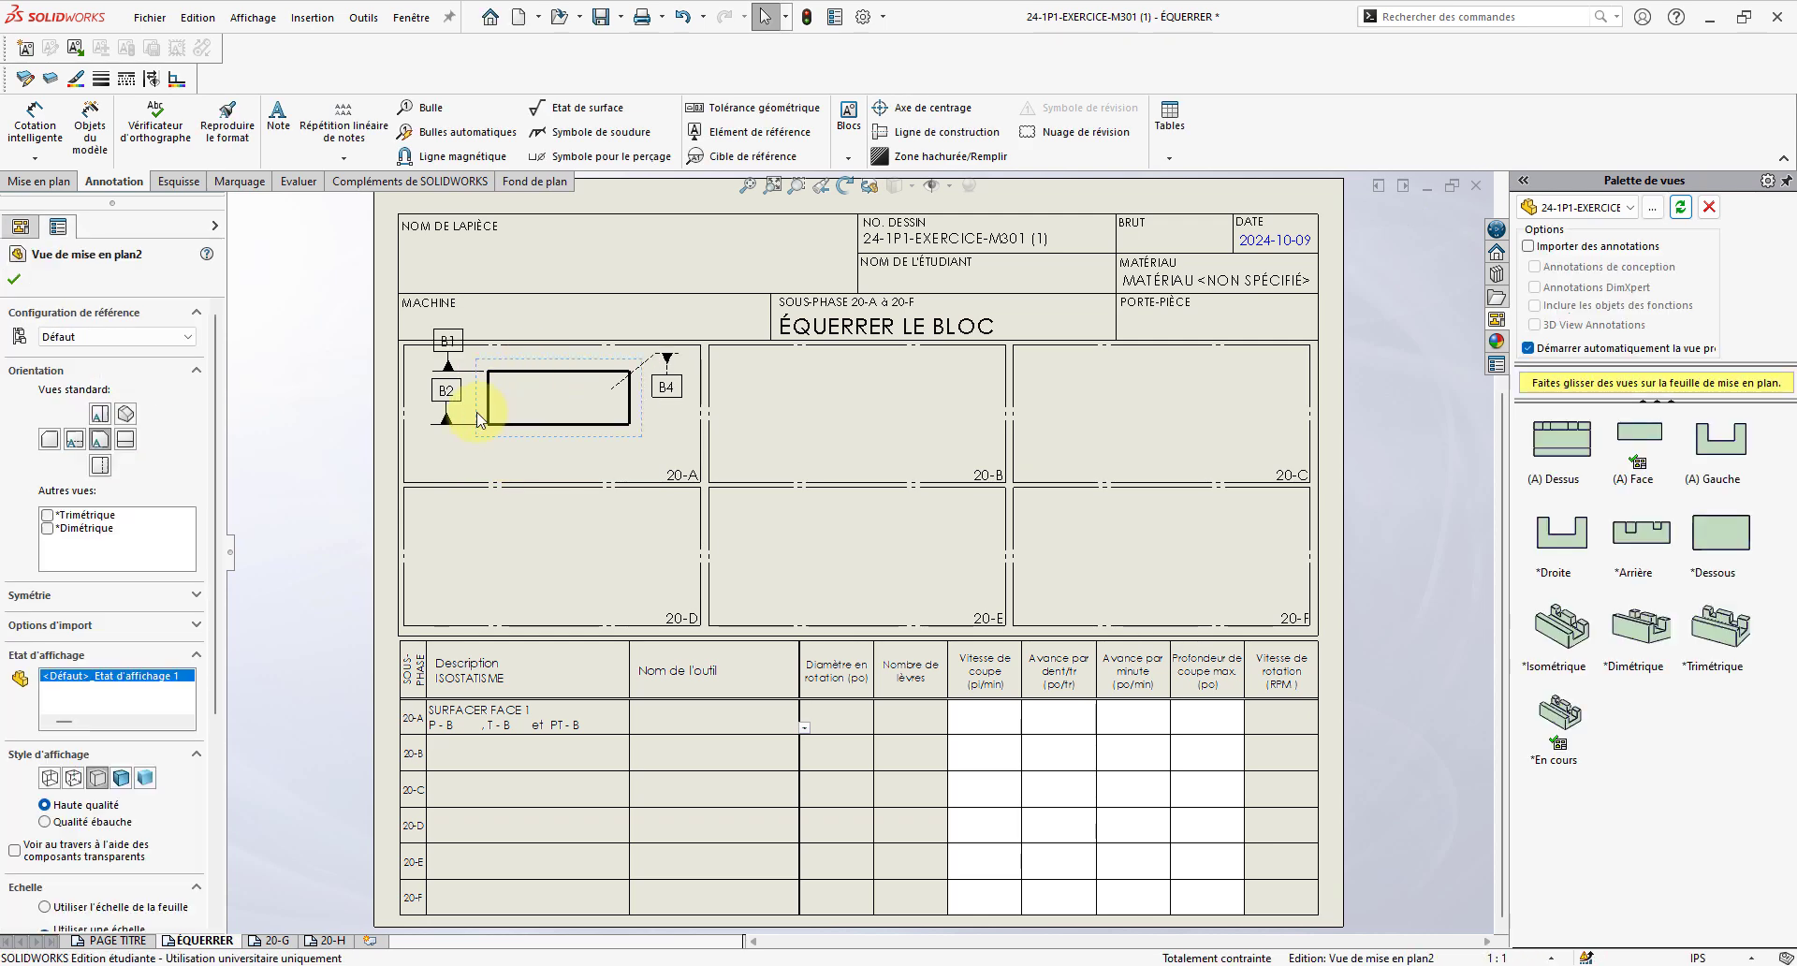
{"action": "left_click_drag", "start_coordinate": [451, 398], "coordinate": [441, 434]}
{"action": "left_click_drag", "start_coordinate": [453, 349], "coordinate": [450, 385]}
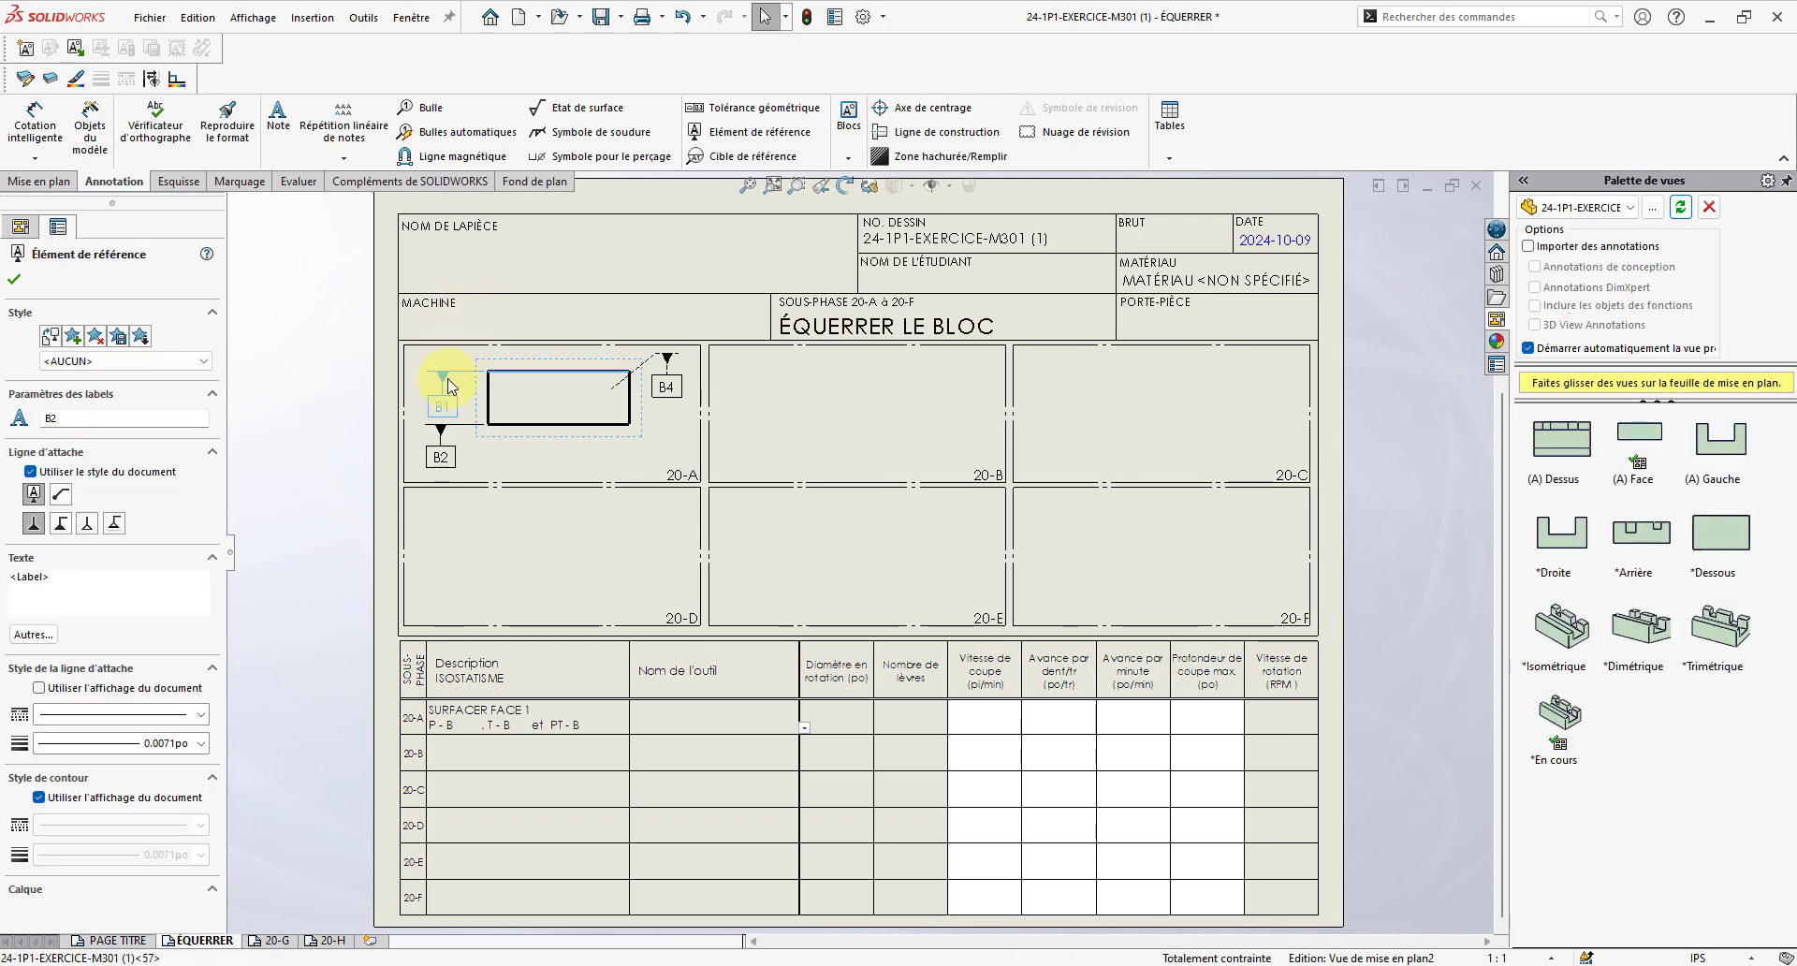
{"action": "left_click", "coordinate": [574, 469]}
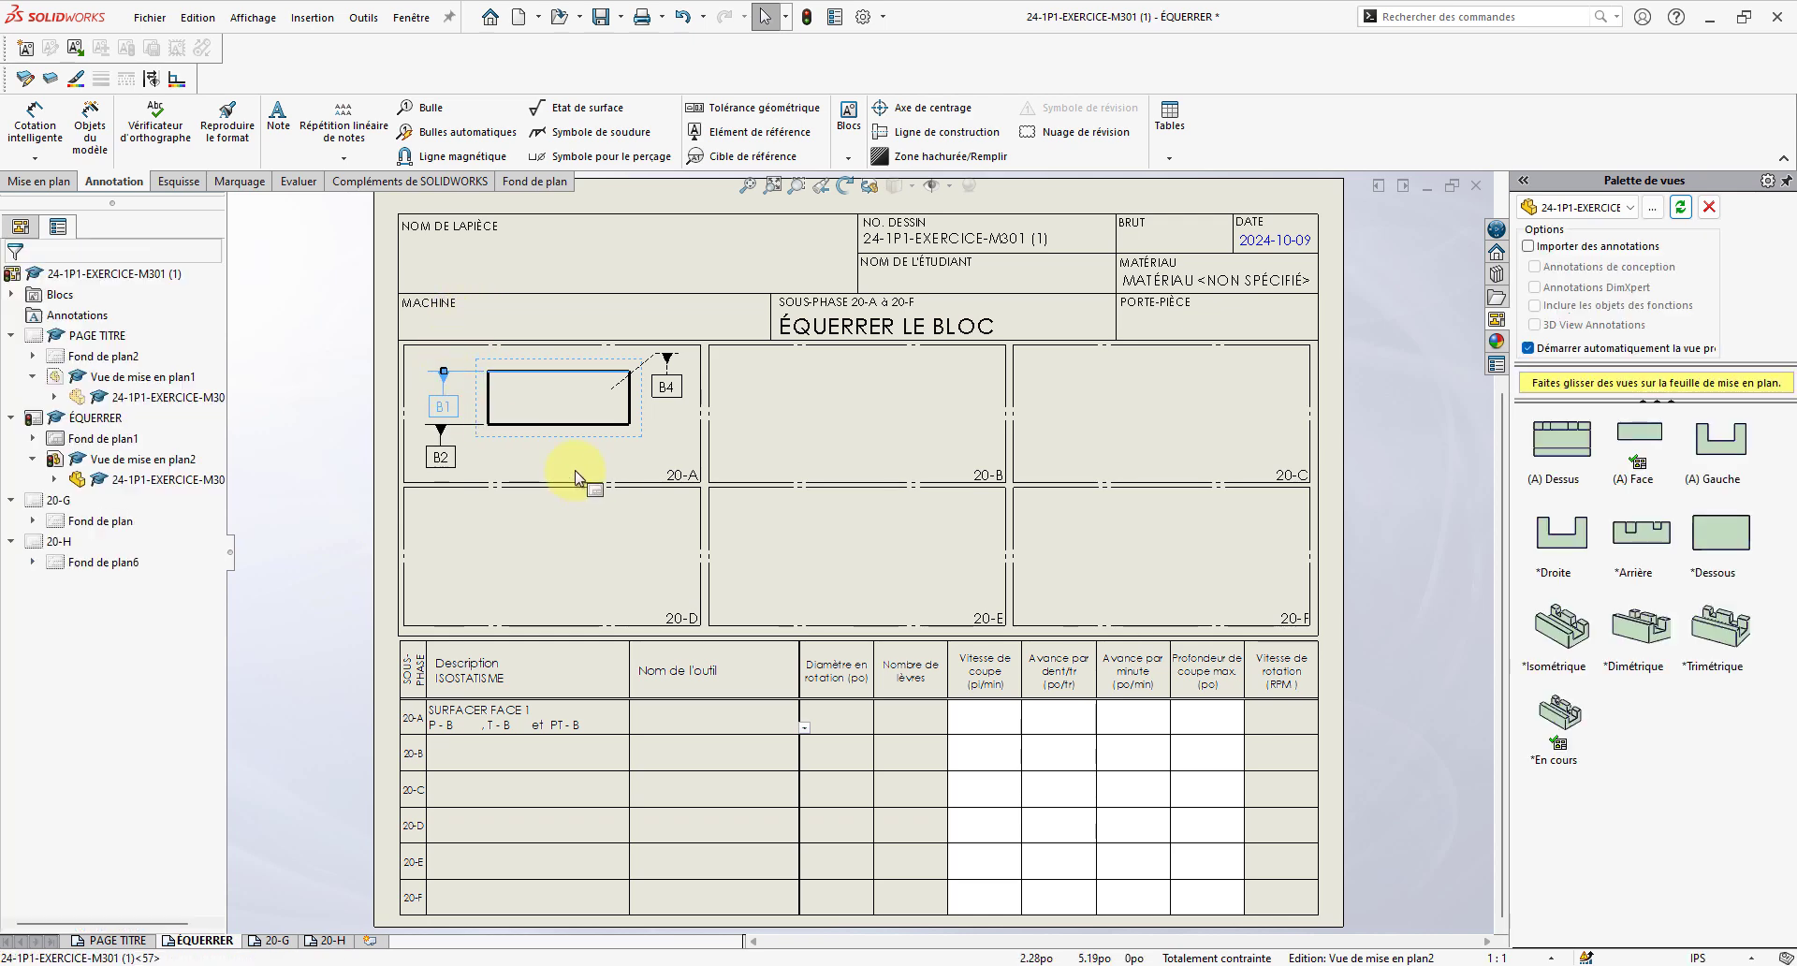
- Insert three Isostatisme haut arrows along the block's bottom edge
{"action": "left_click", "coordinate": [848, 157]}
{"action": "left_click", "coordinate": [870, 204]}
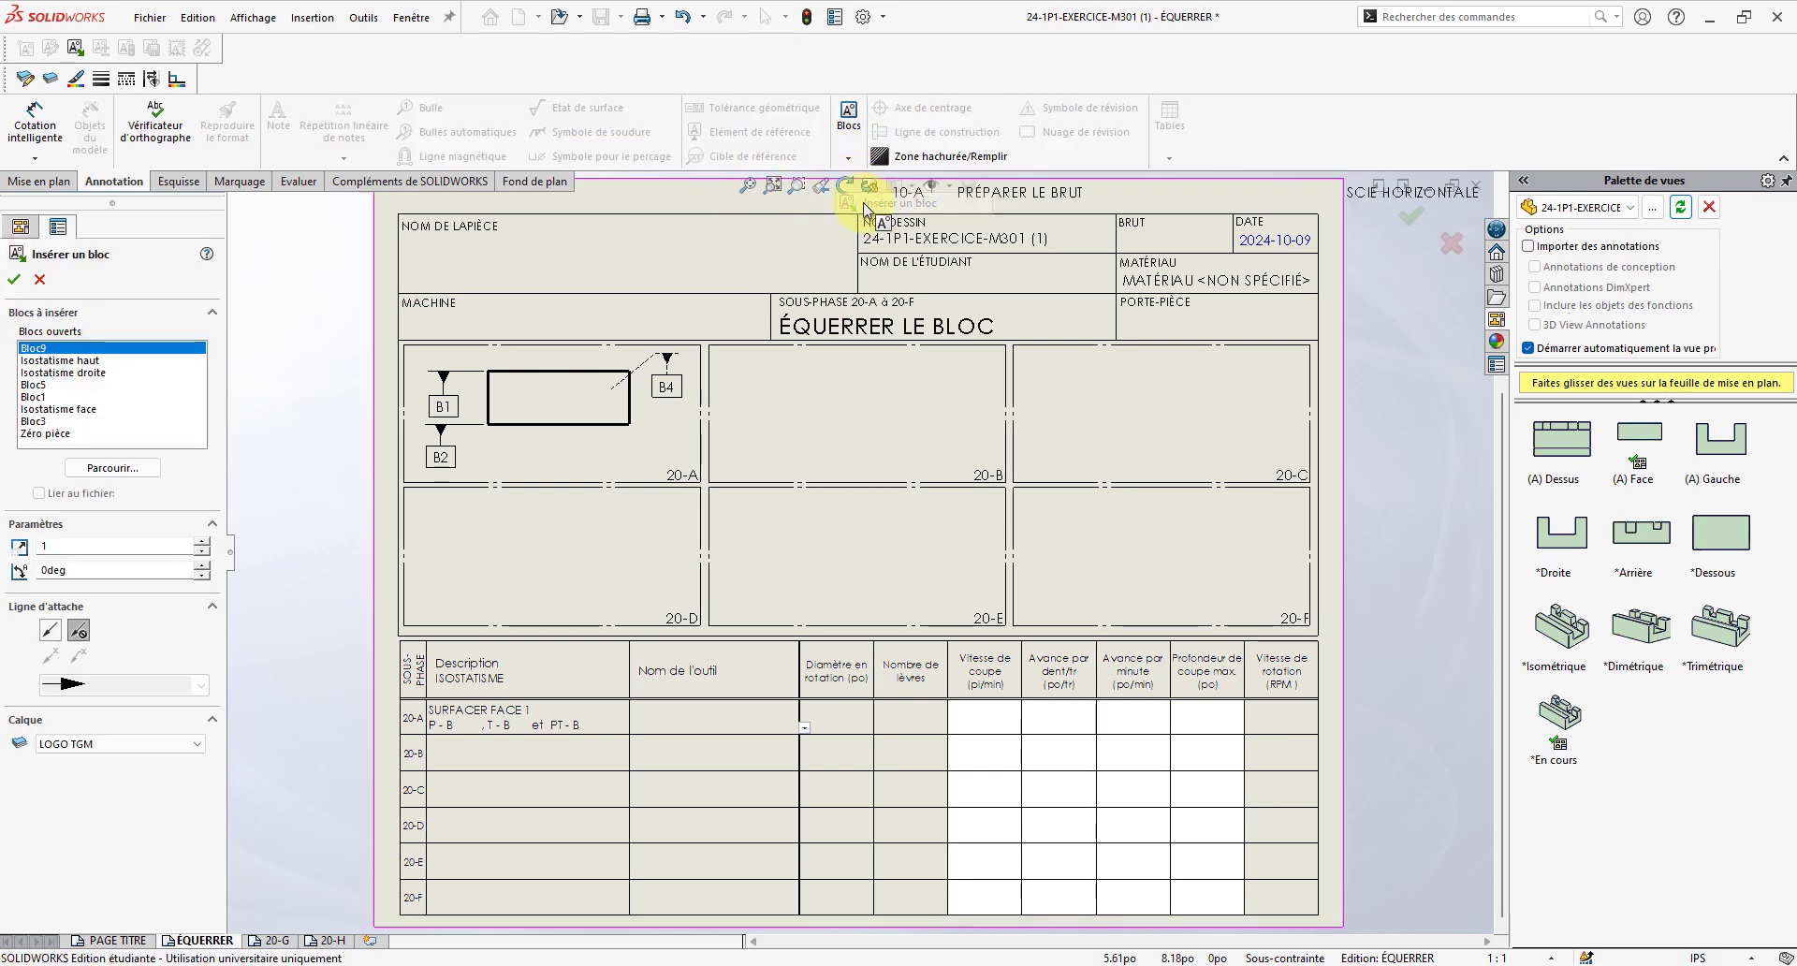
{"action": "left_click", "coordinate": [75, 360]}
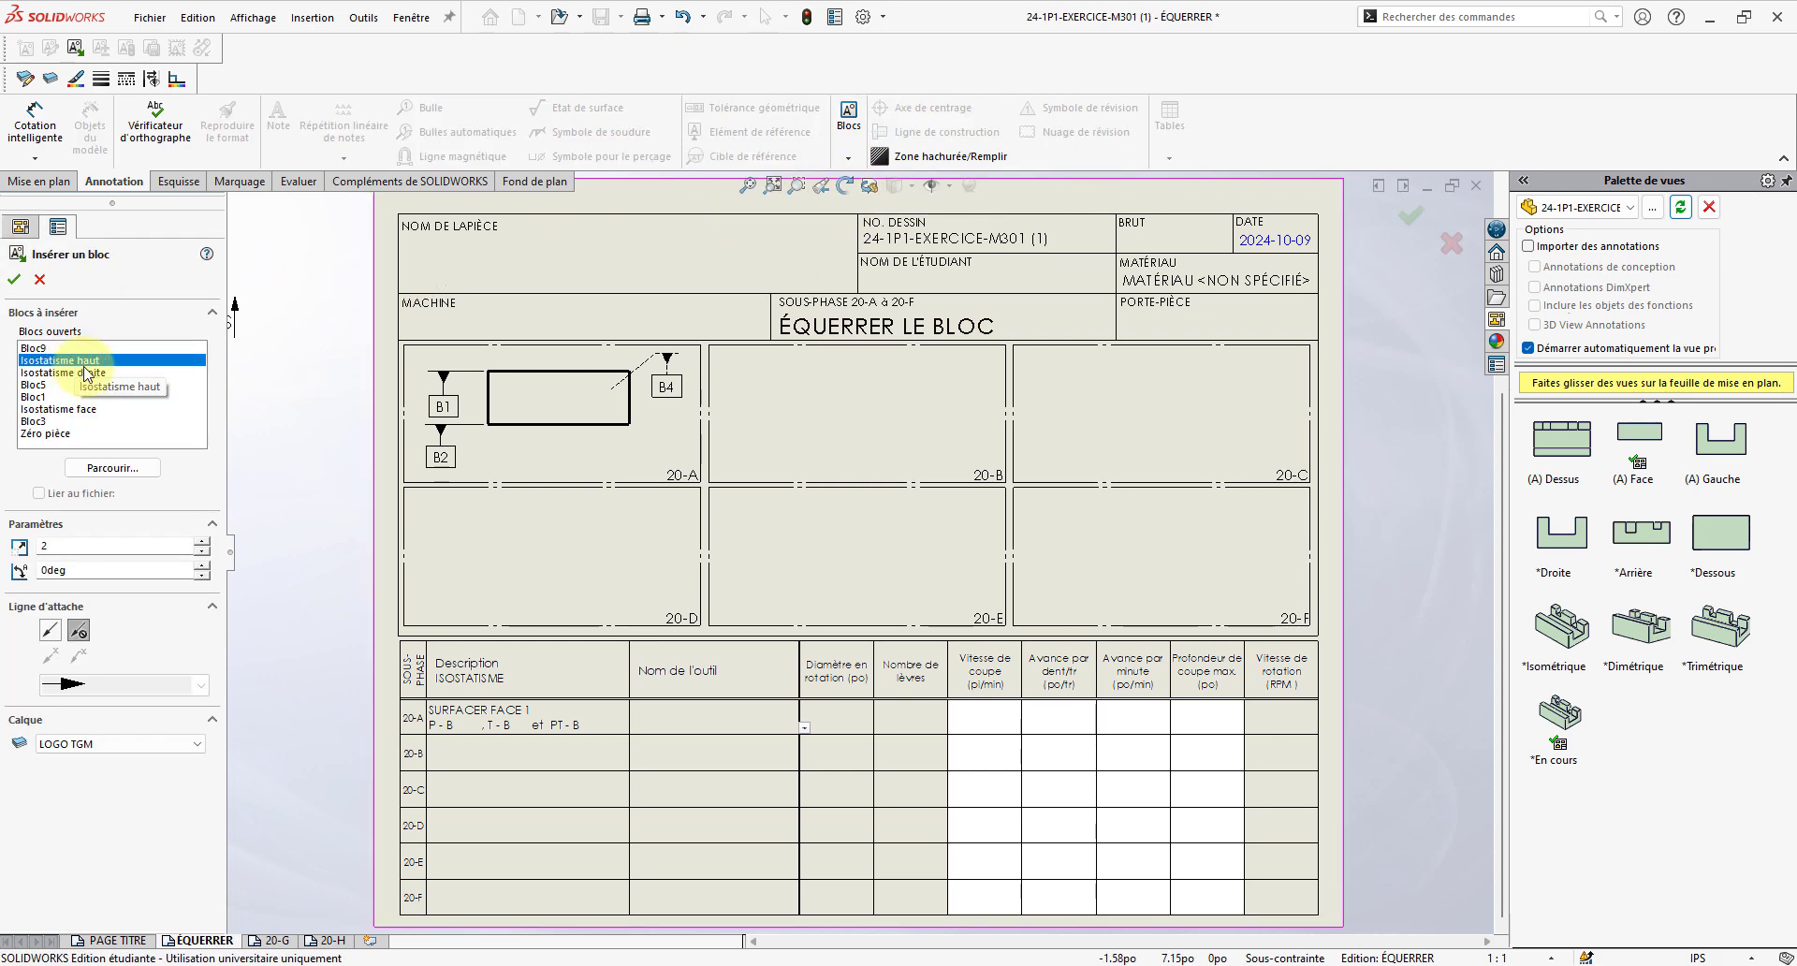
{"action": "left_click", "coordinate": [506, 432]}
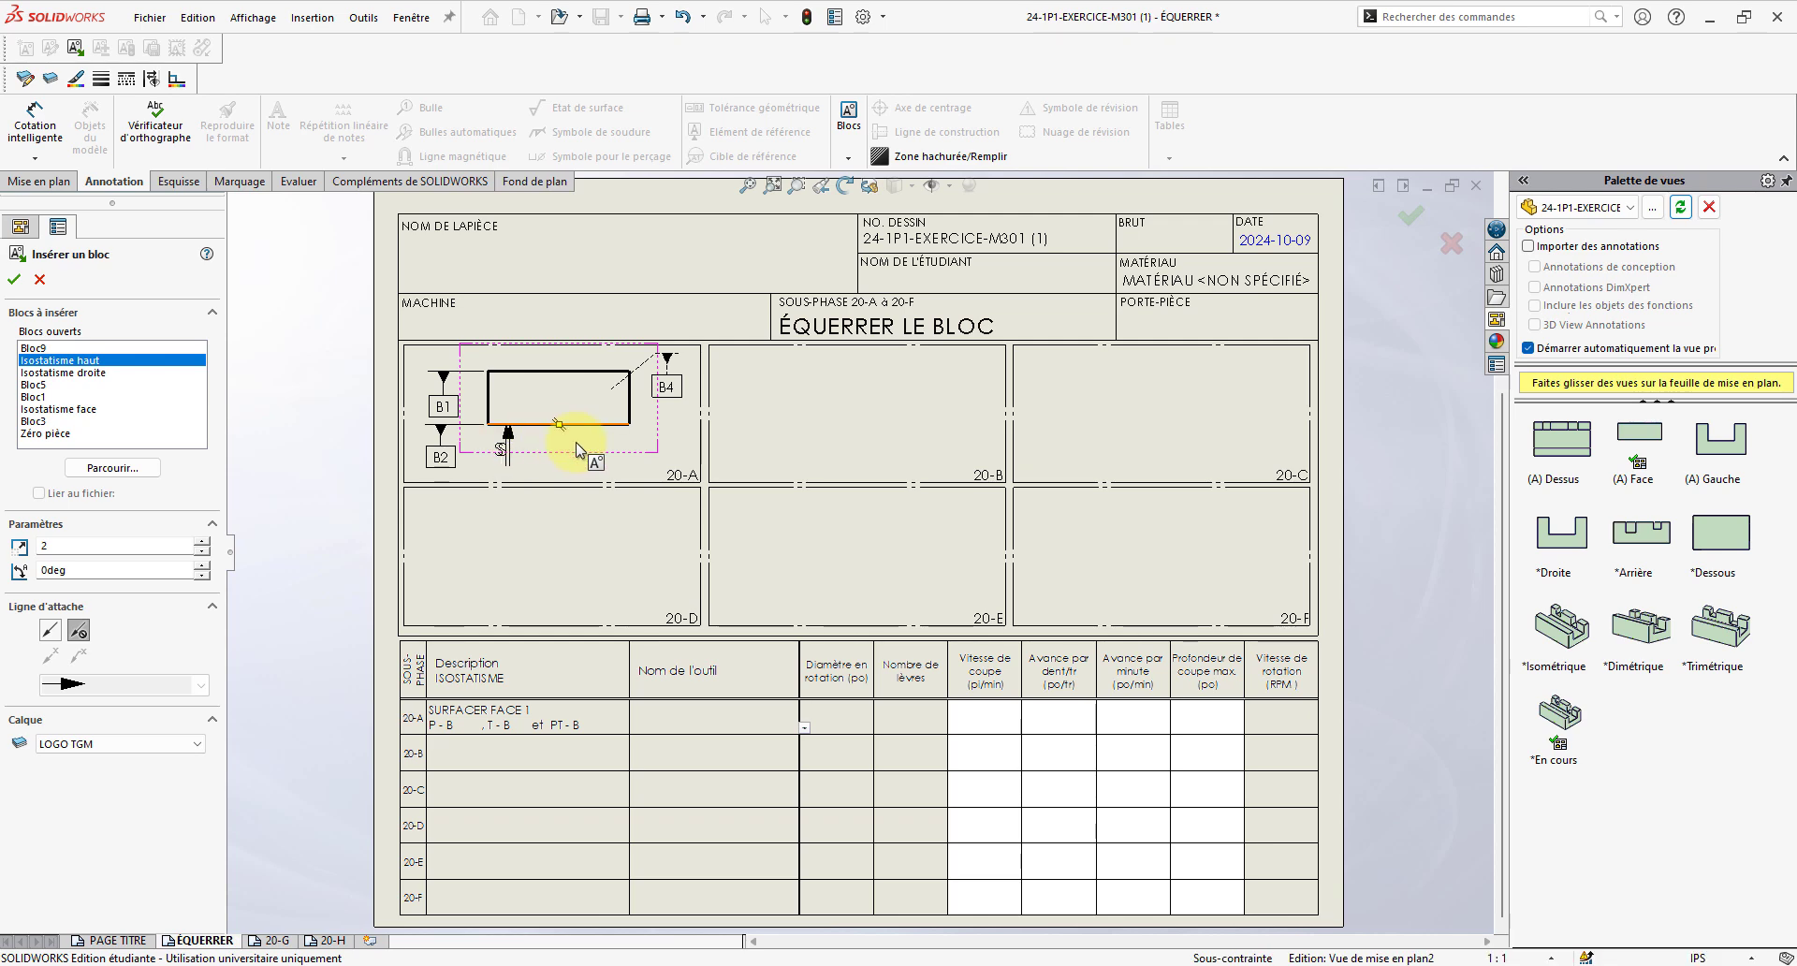
{"action": "left_click", "coordinate": [553, 427]}
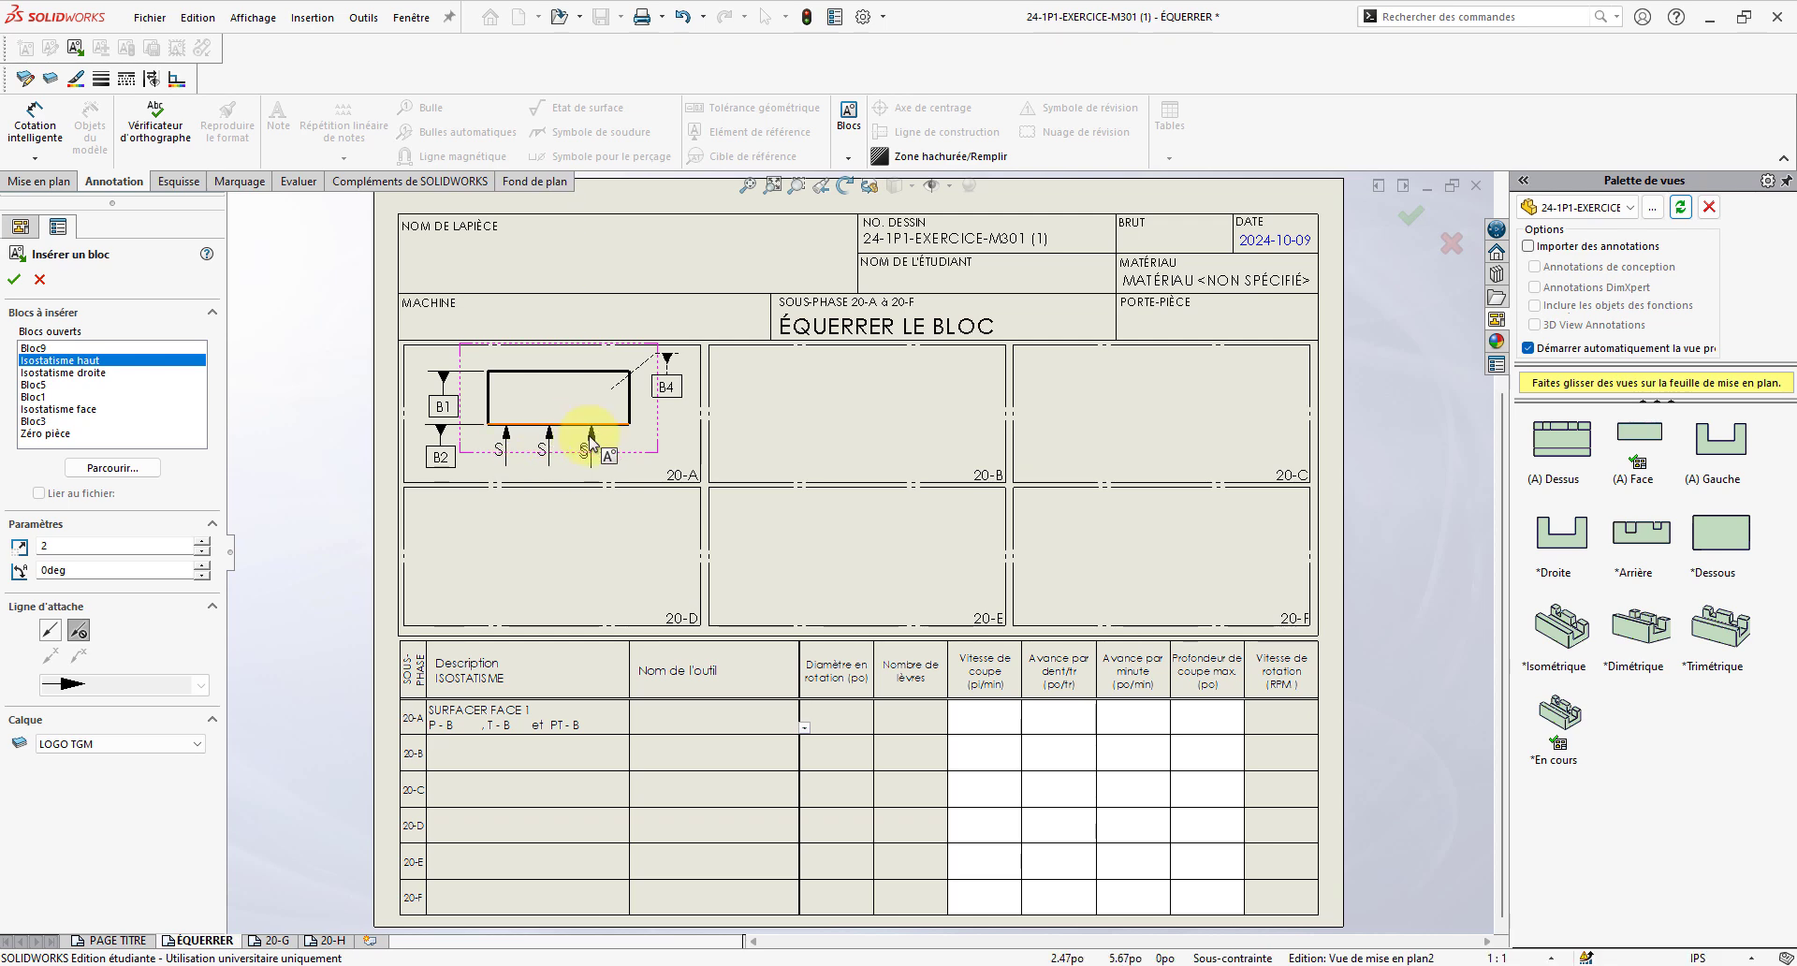
{"action": "left_click", "coordinate": [592, 427]}
{"action": "key", "text": "Escape"}
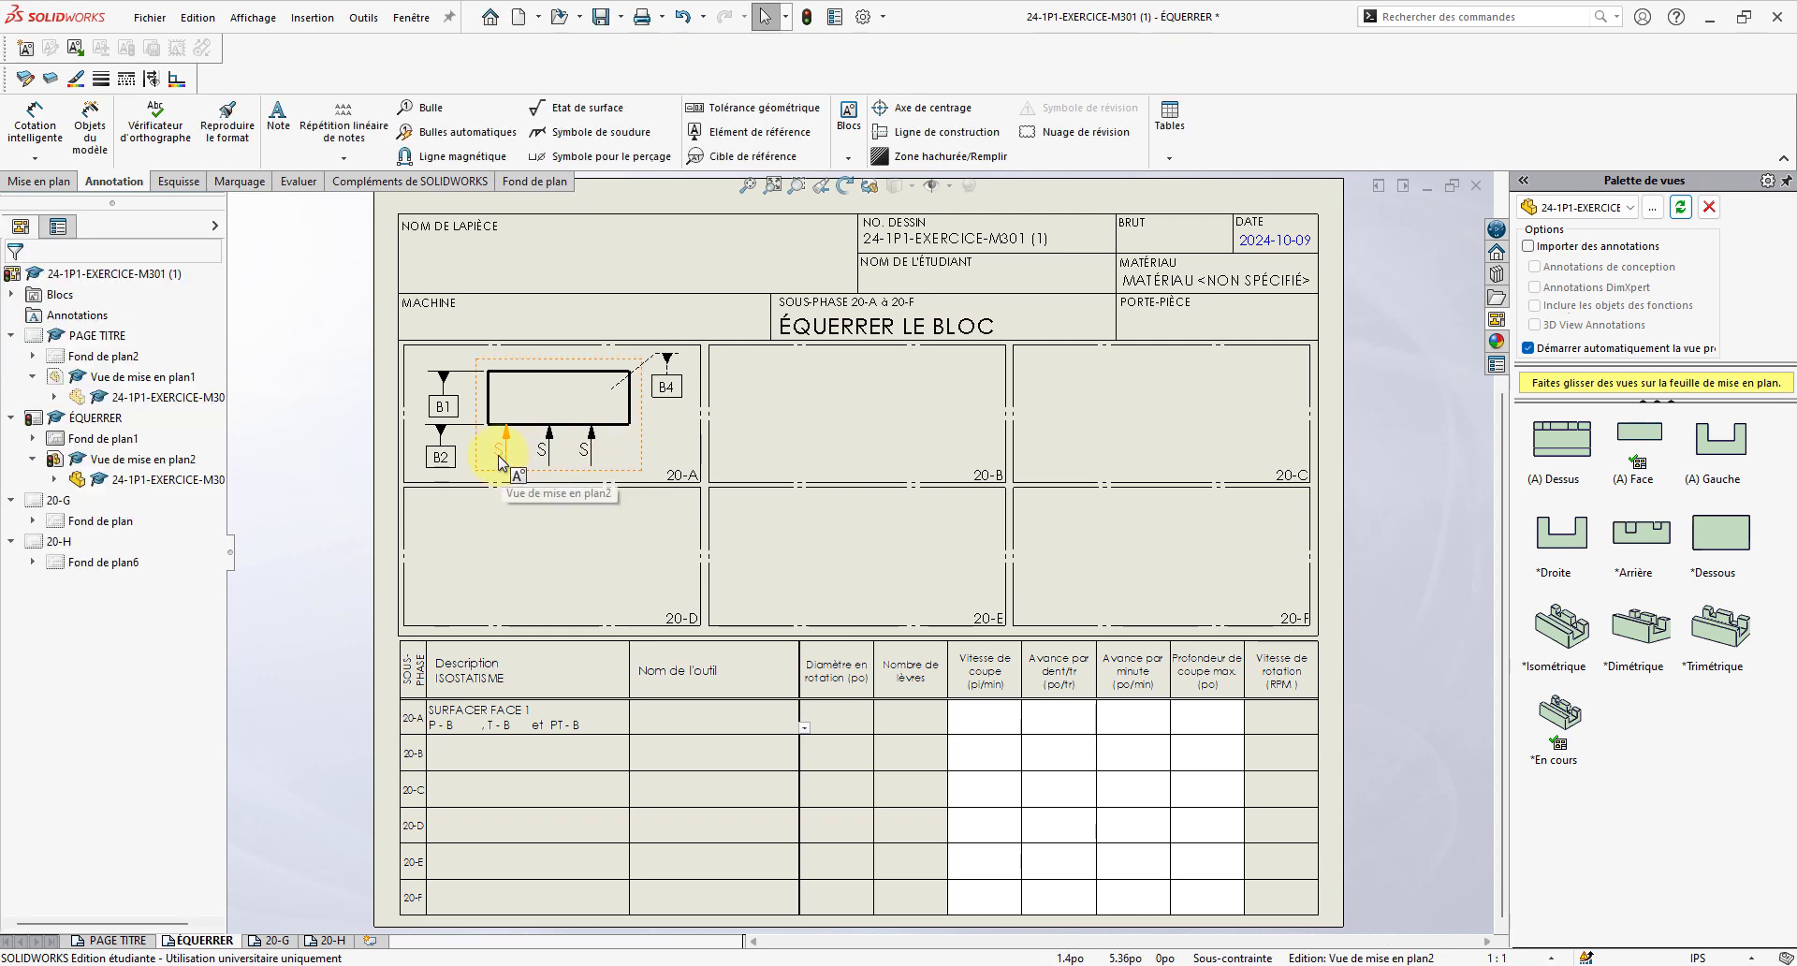
- Number the three support arrows 1, 2 and 3
{"action": "left_click", "coordinate": [499, 455]}
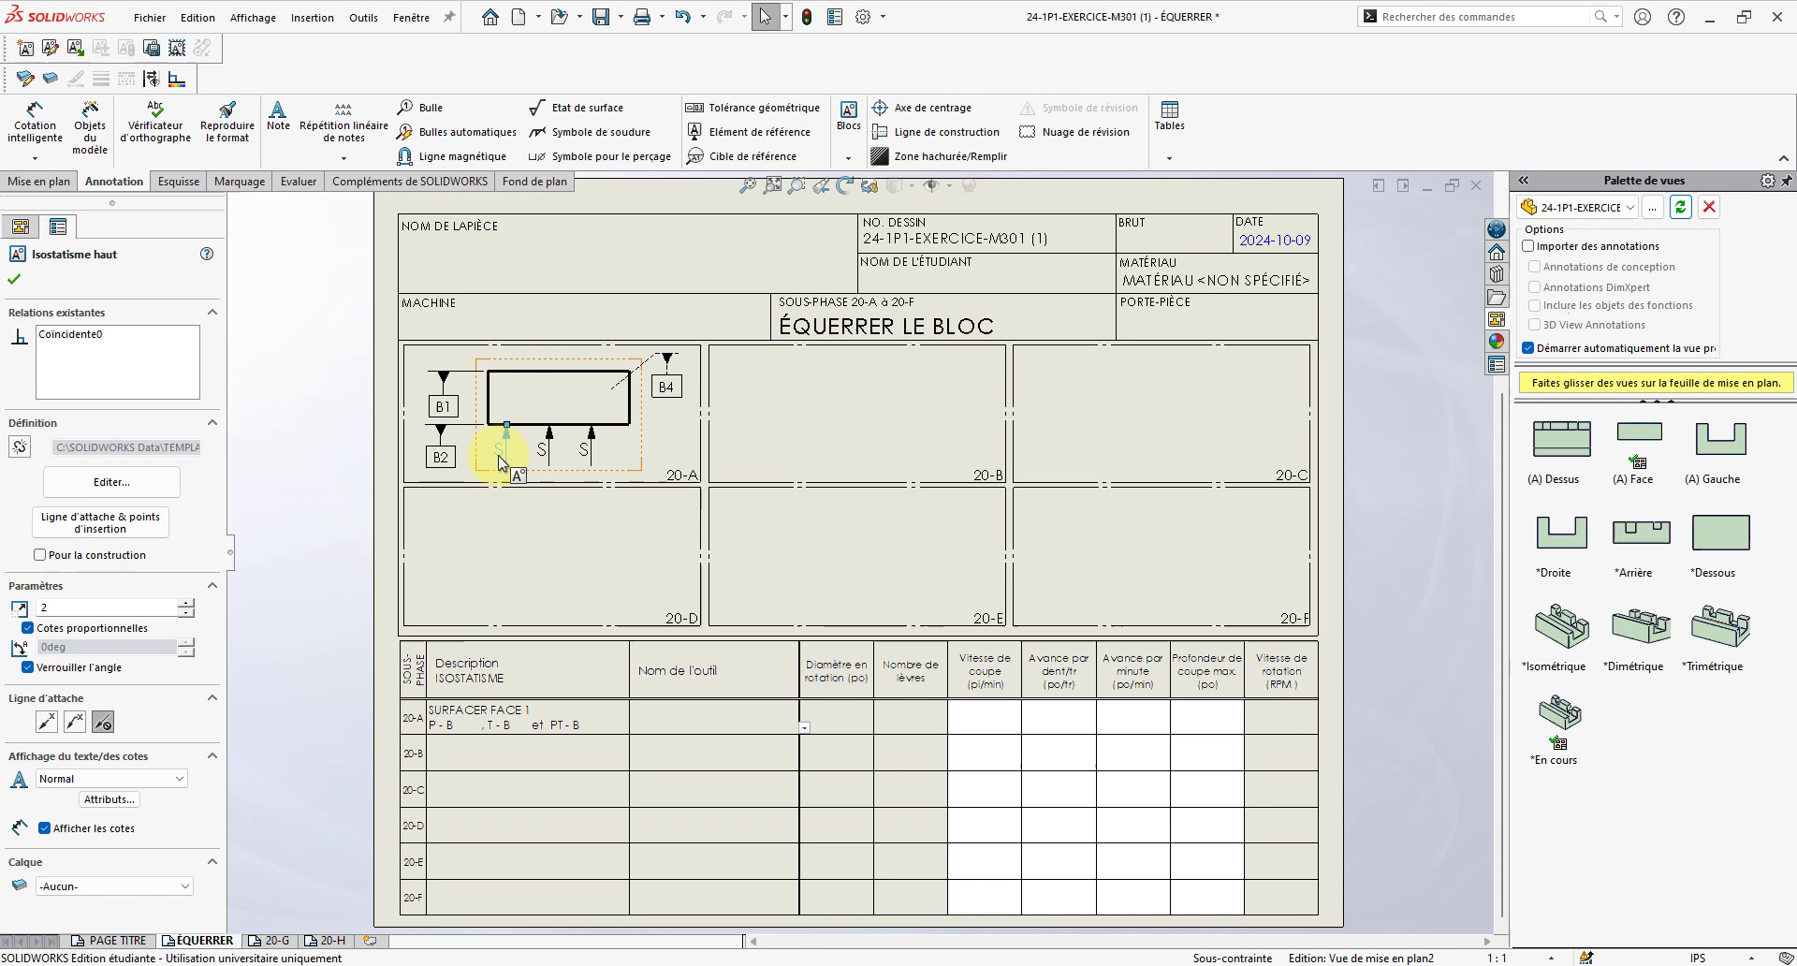
{"action": "left_click", "coordinate": [110, 798]}
{"action": "left_click", "coordinate": [821, 440]}
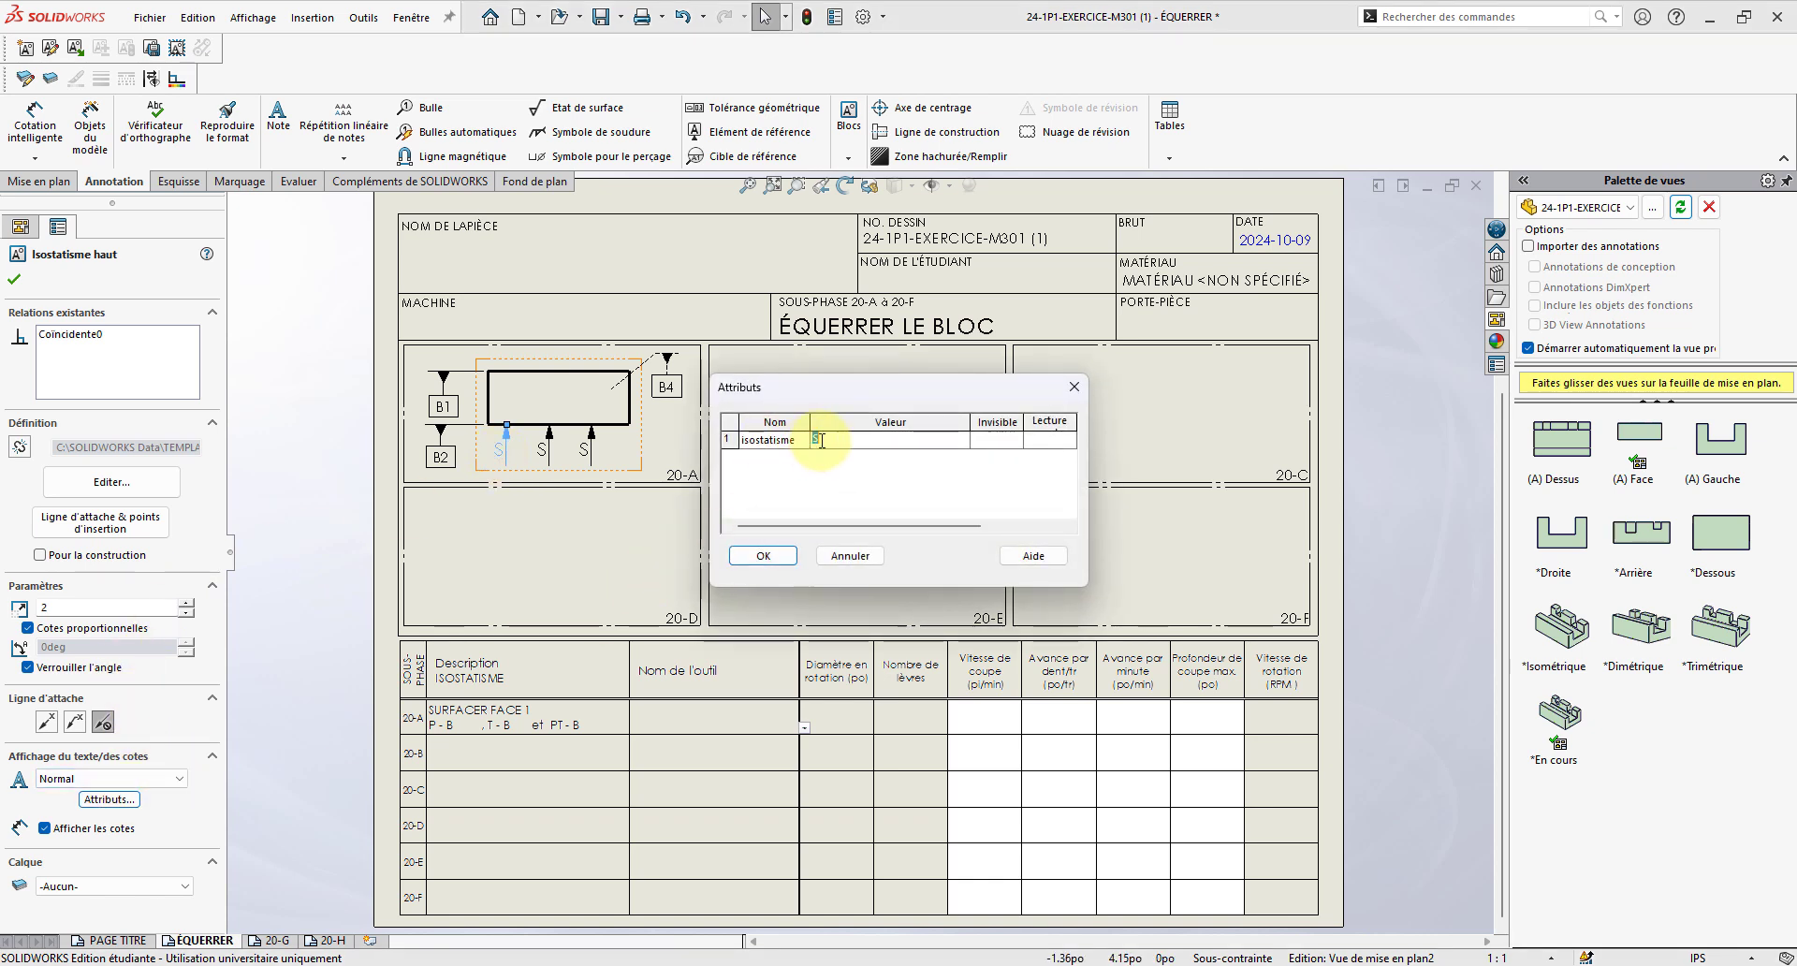
{"action": "type", "text": "1<"}
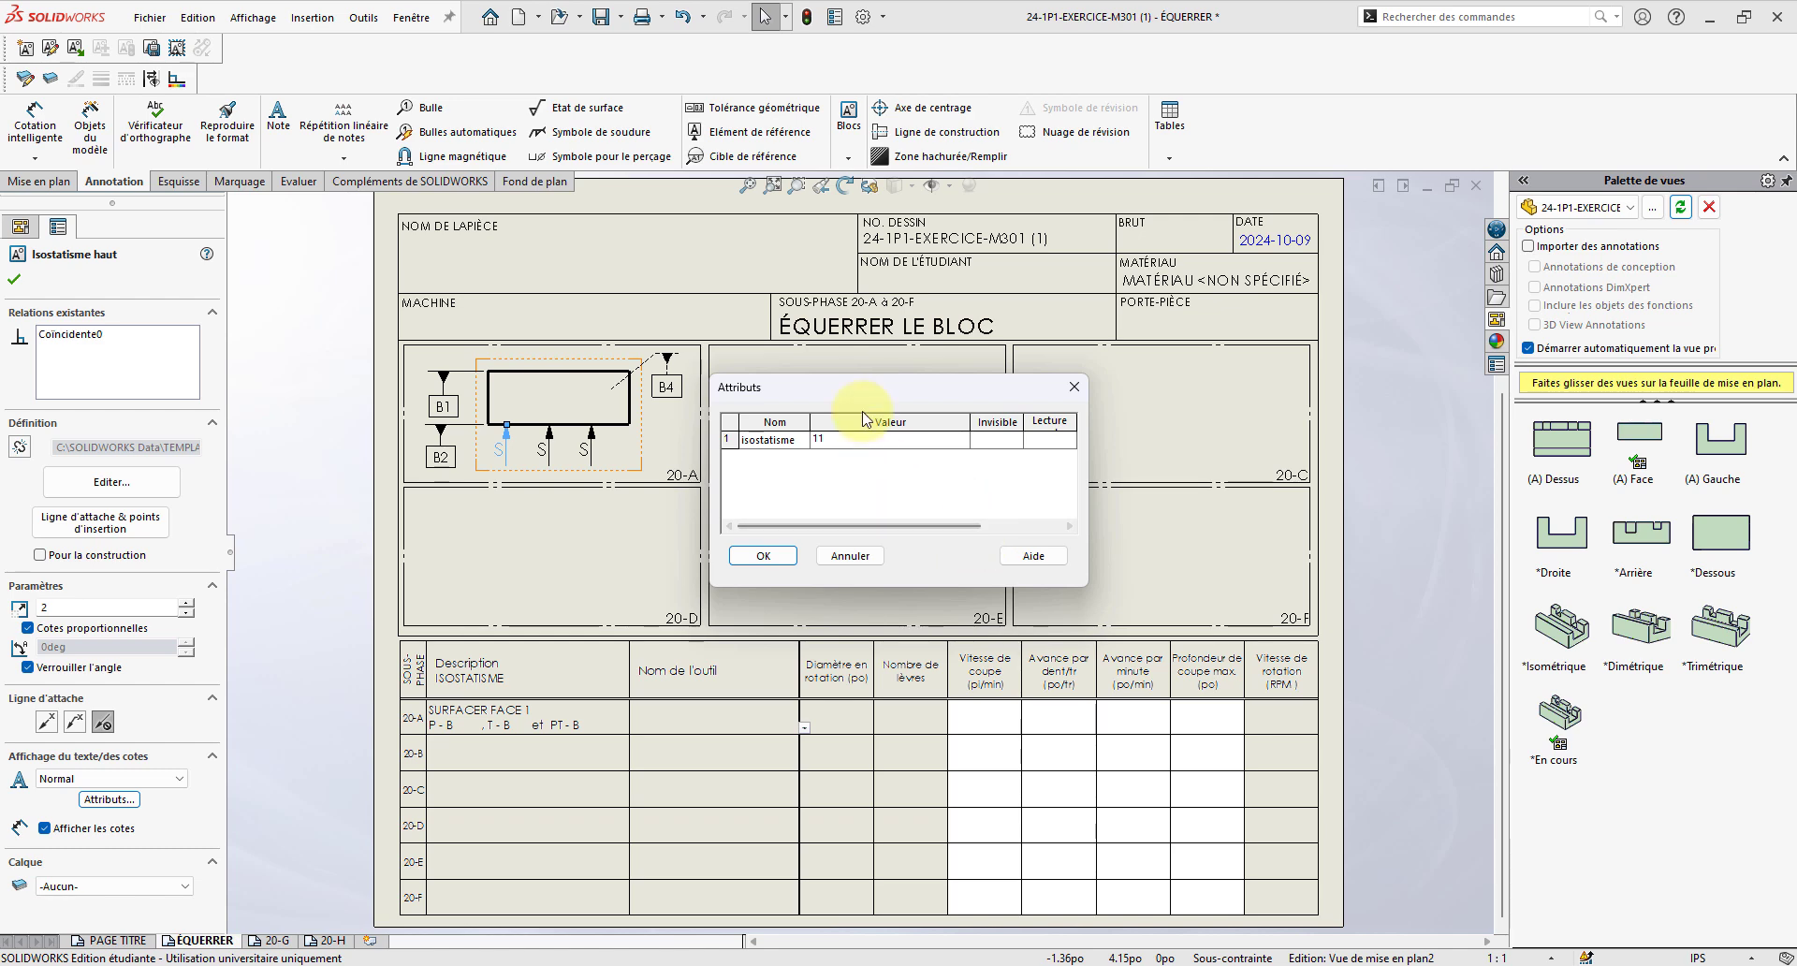
{"action": "key", "text": "Return"}
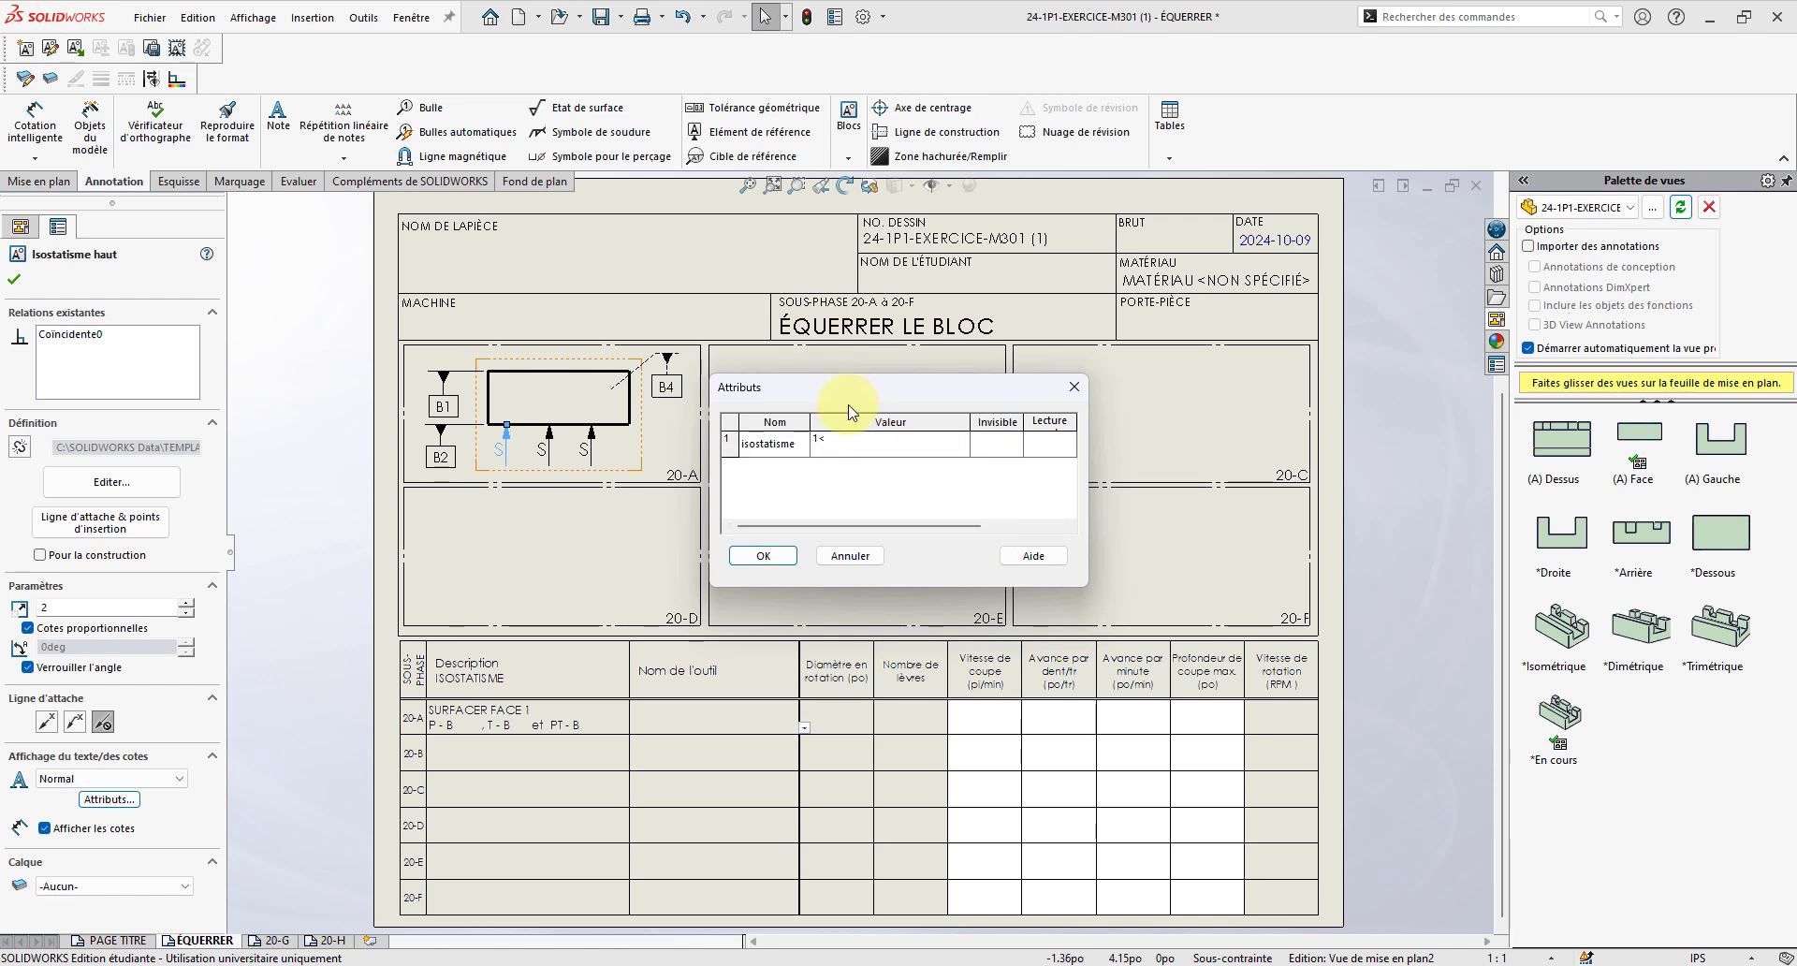
{"action": "left_click", "coordinate": [763, 555]}
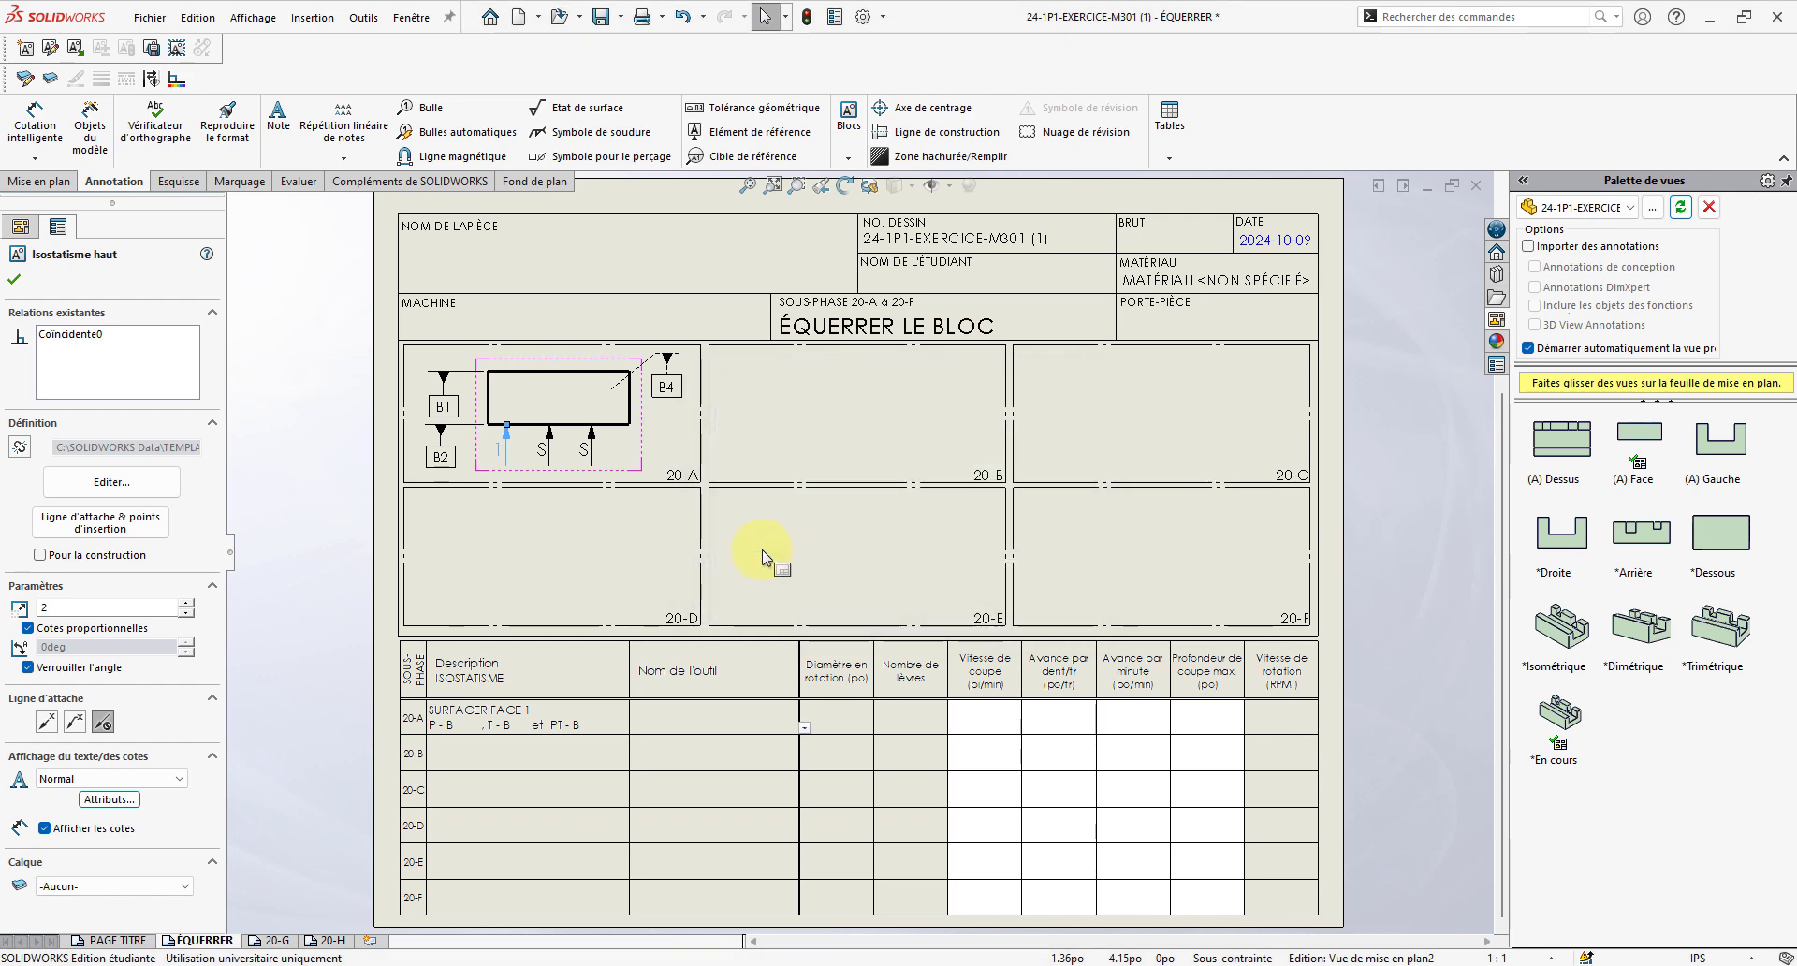
{"action": "double_click", "coordinate": [536, 451]}
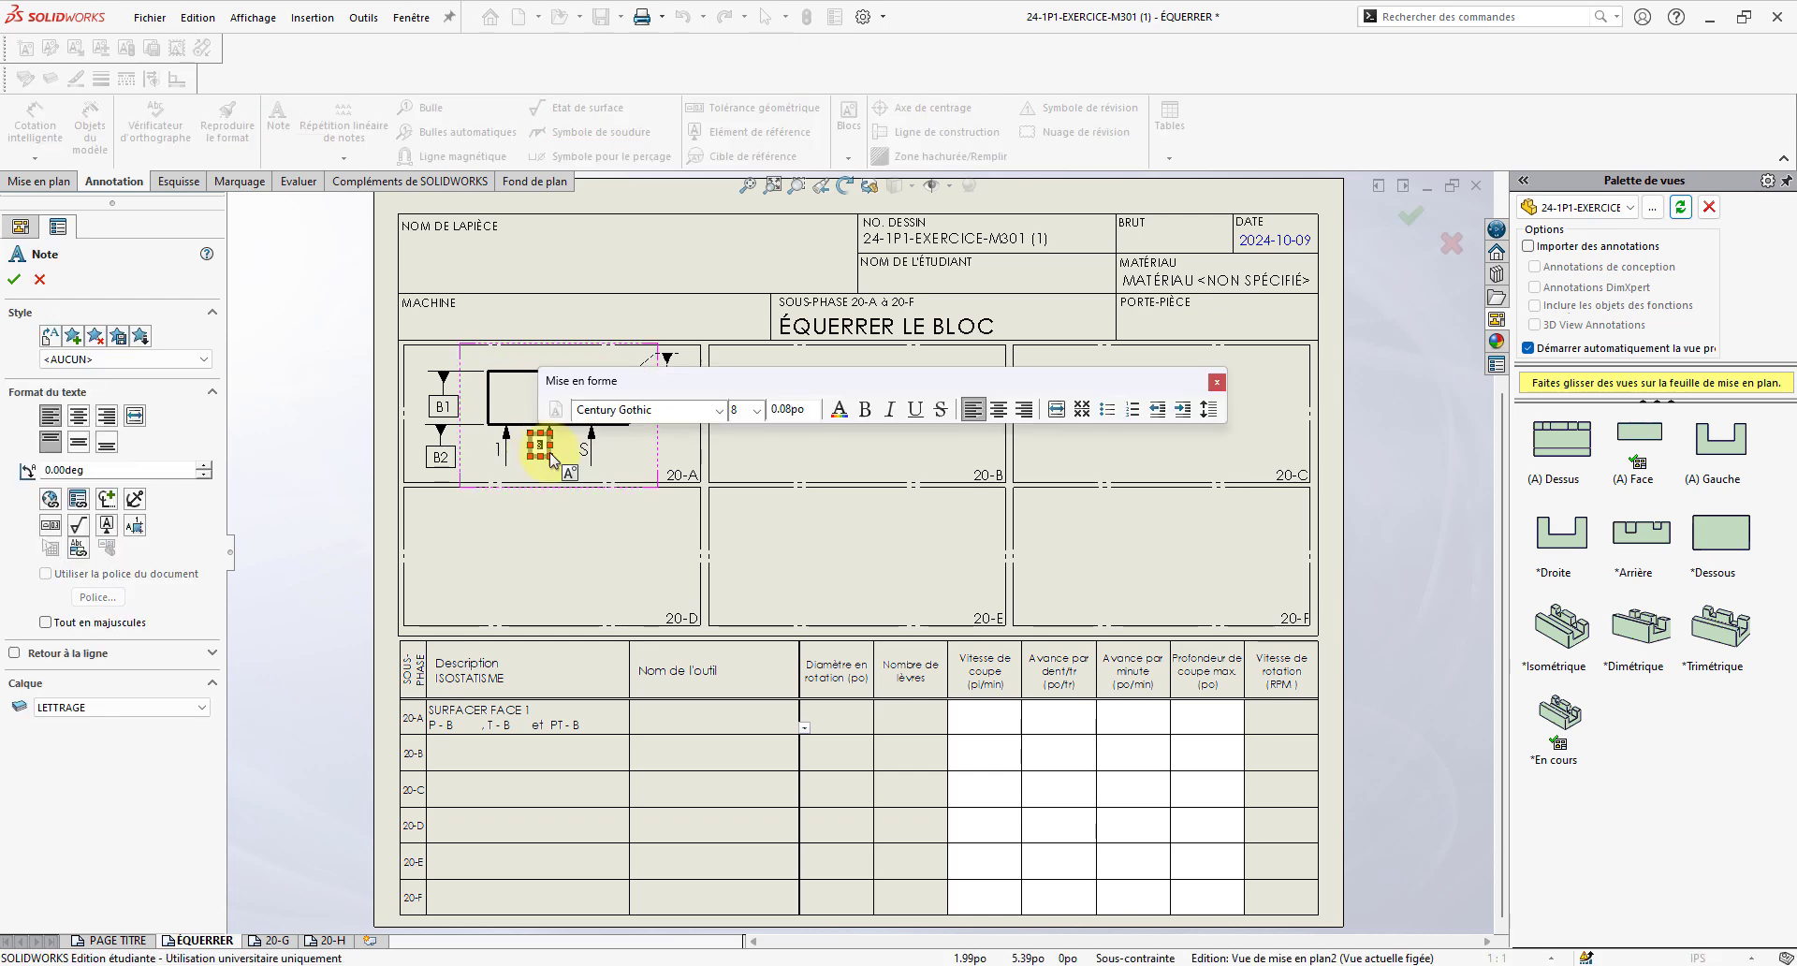
{"action": "left_click", "coordinate": [585, 451]}
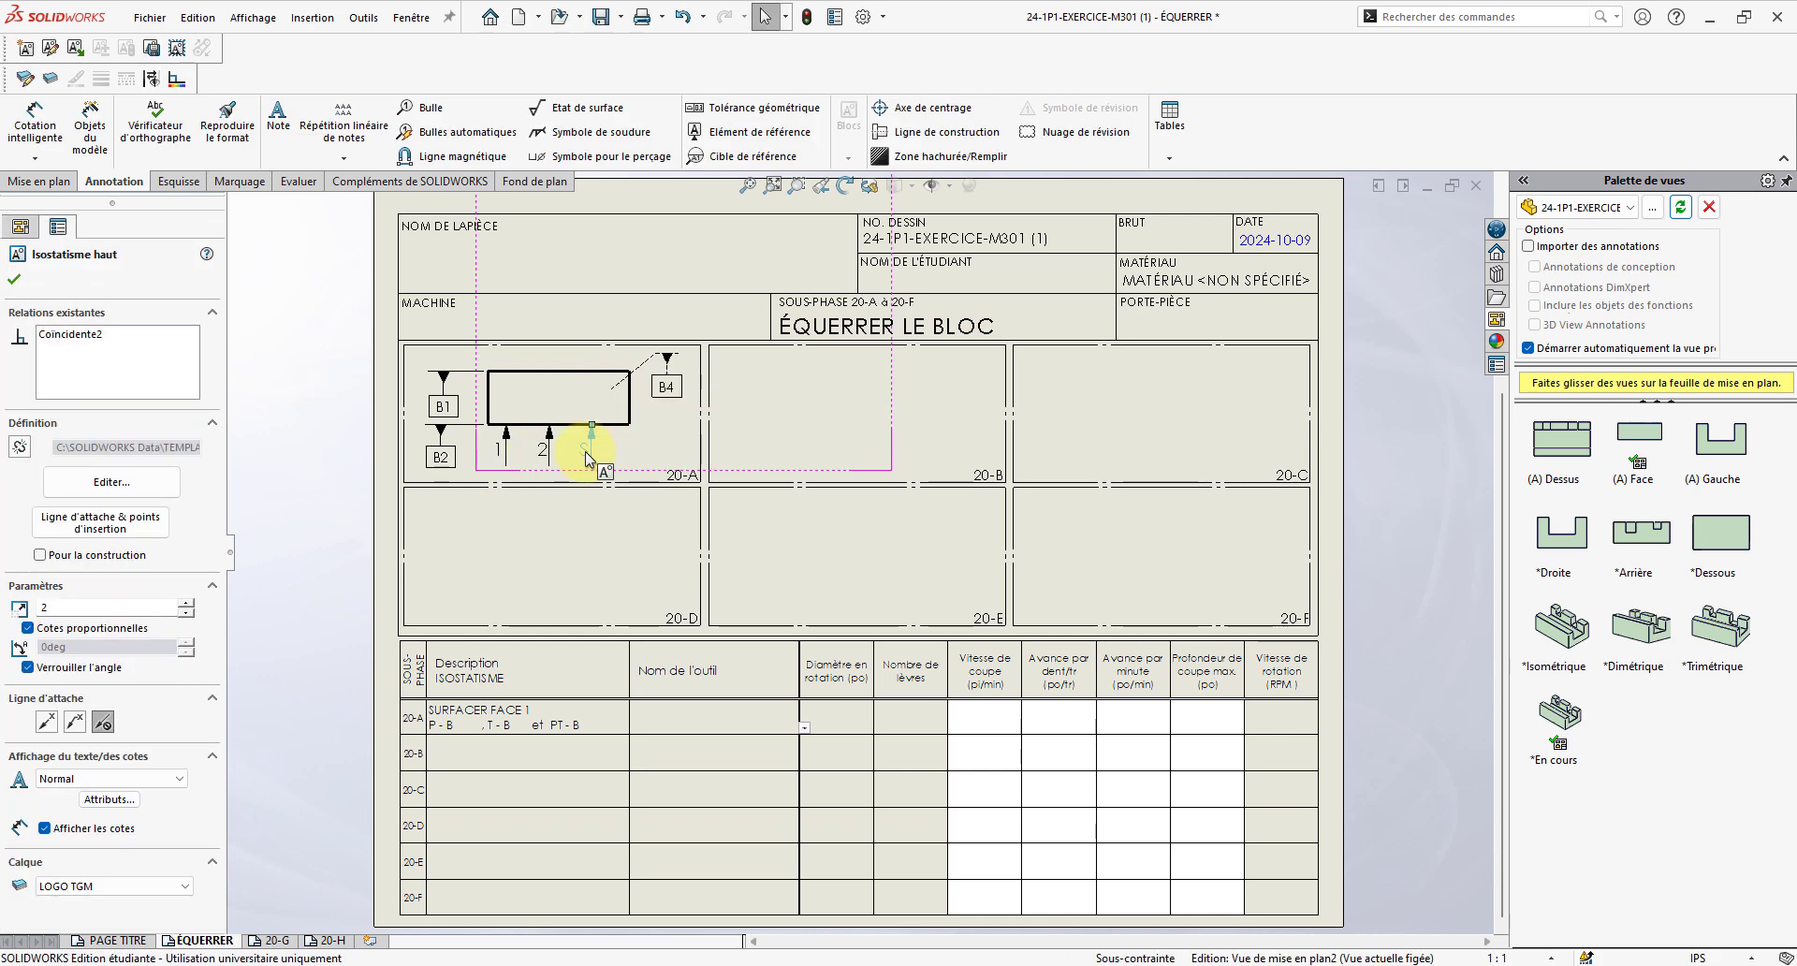
{"action": "double_click", "coordinate": [586, 451]}
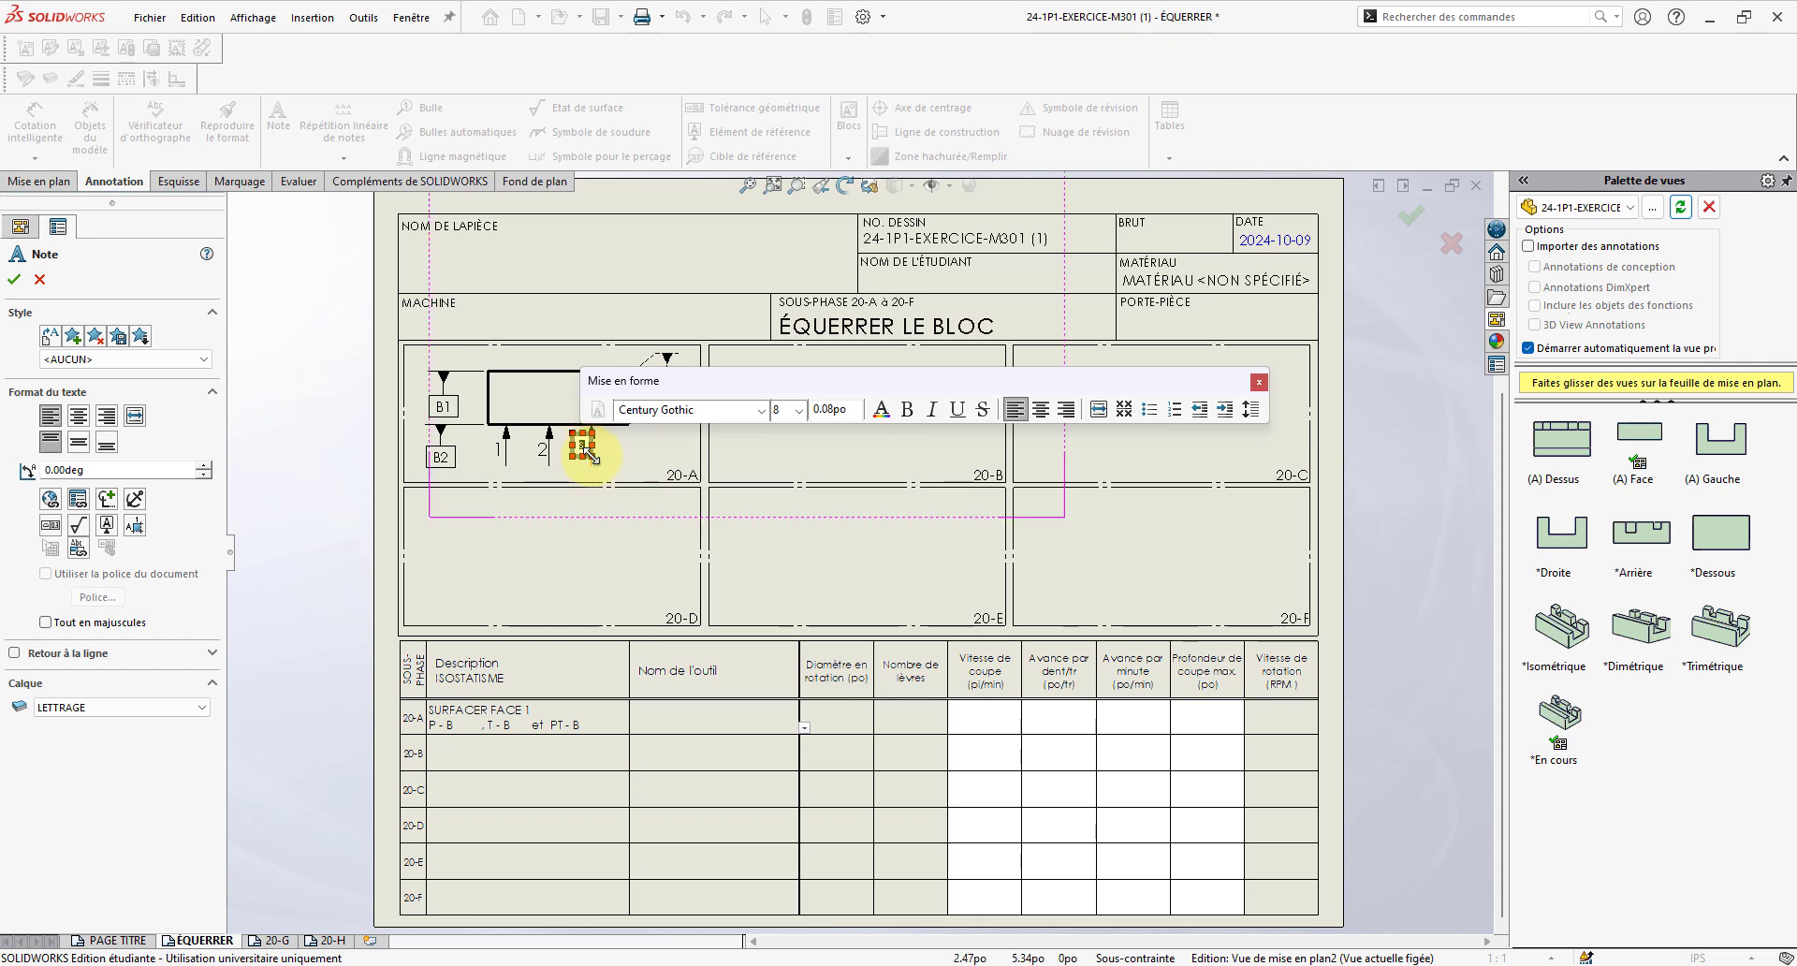
{"action": "type", "text": "3"}
{"action": "left_click", "coordinate": [654, 462]}
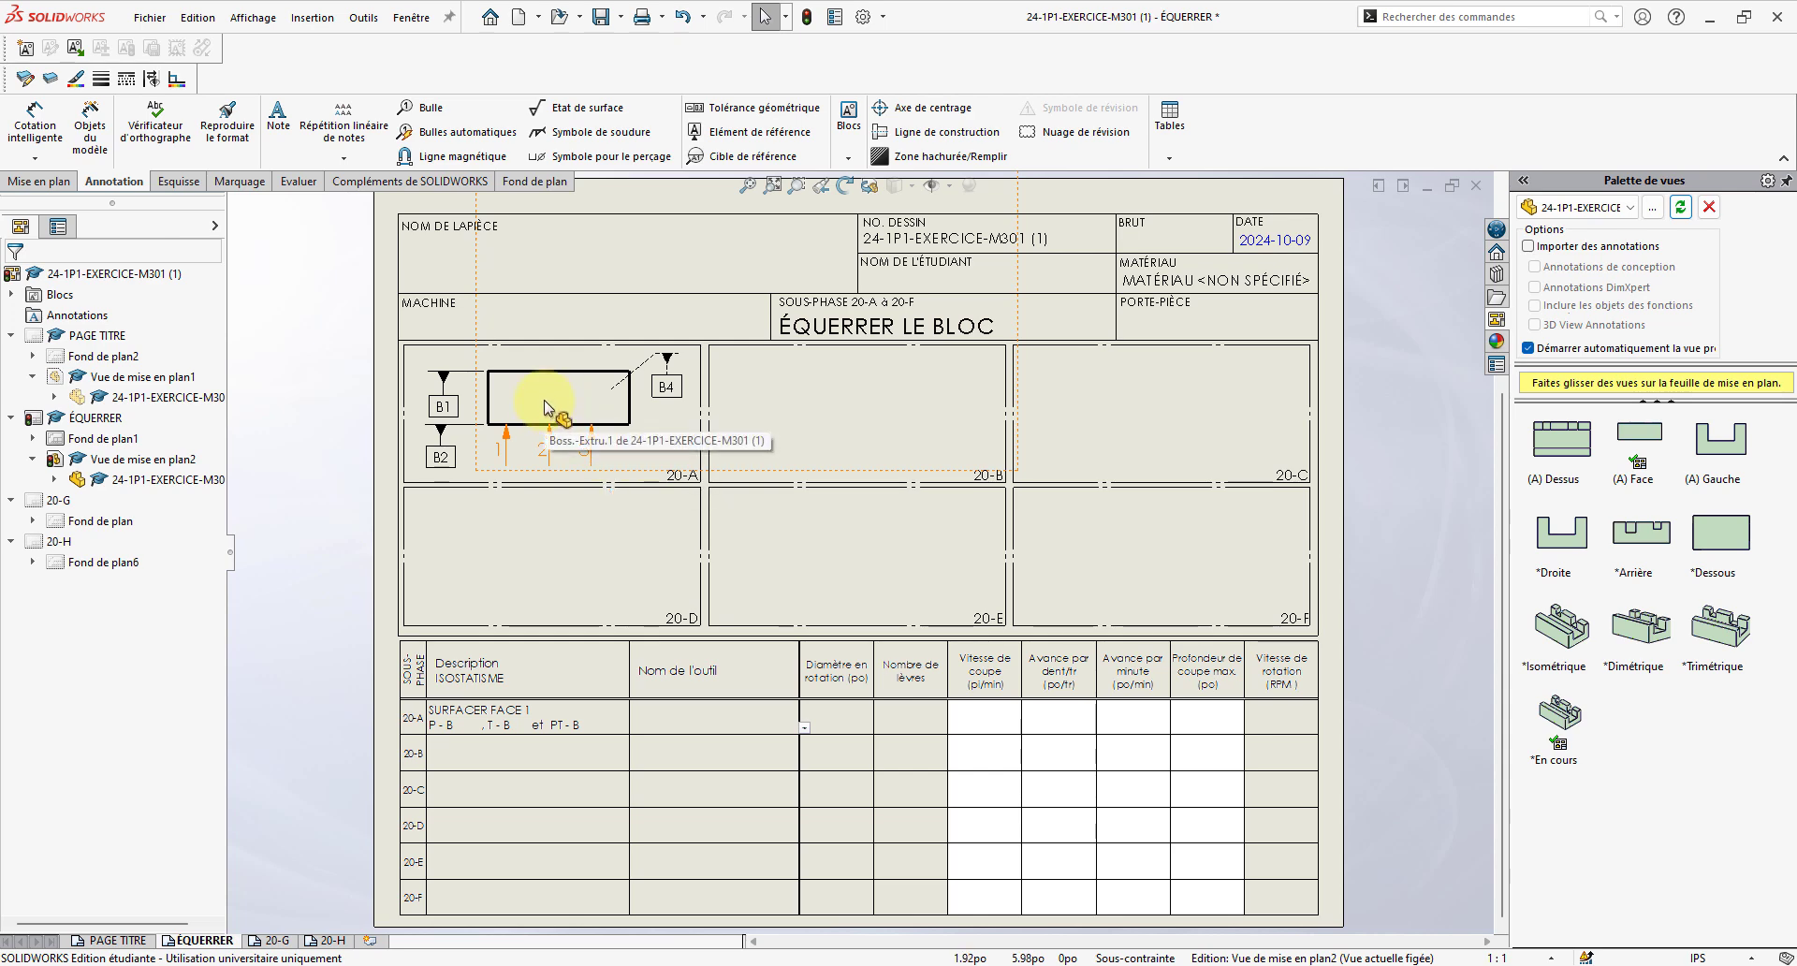
- Insert two Isostatisme face symbols inside the part in view 20-A
{"action": "left_click", "coordinate": [849, 156]}
{"action": "left_click", "coordinate": [866, 197]}
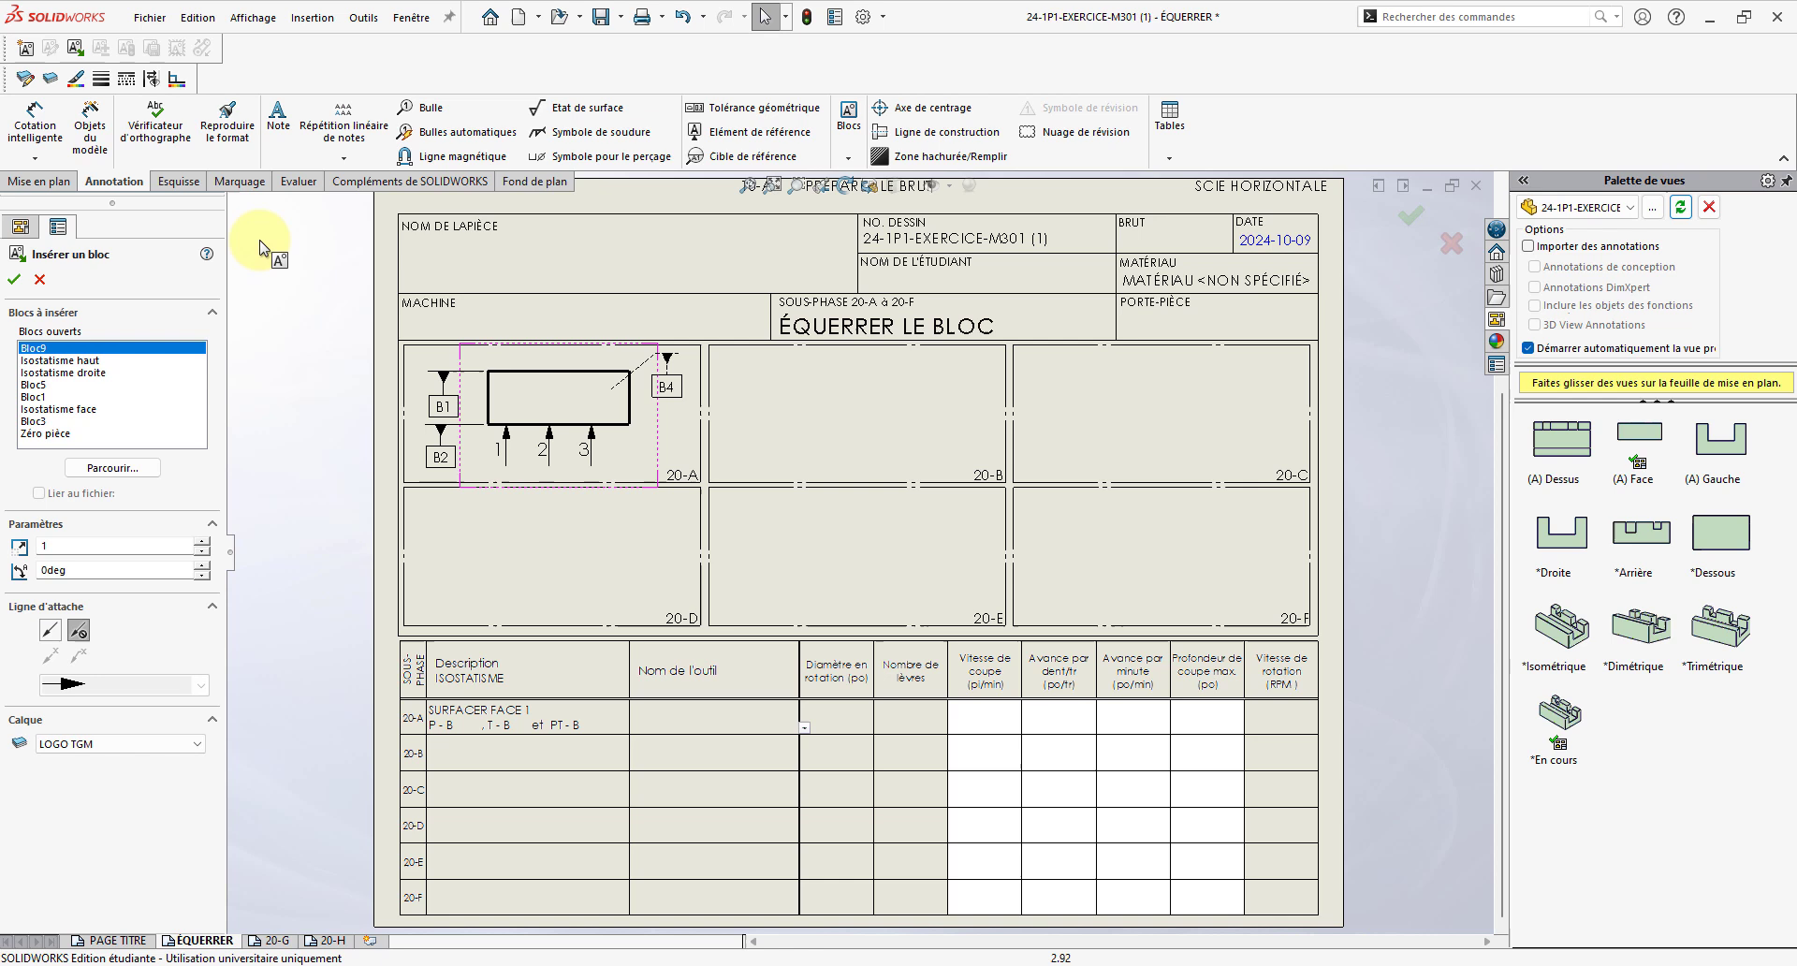
{"action": "left_click", "coordinate": [58, 409]}
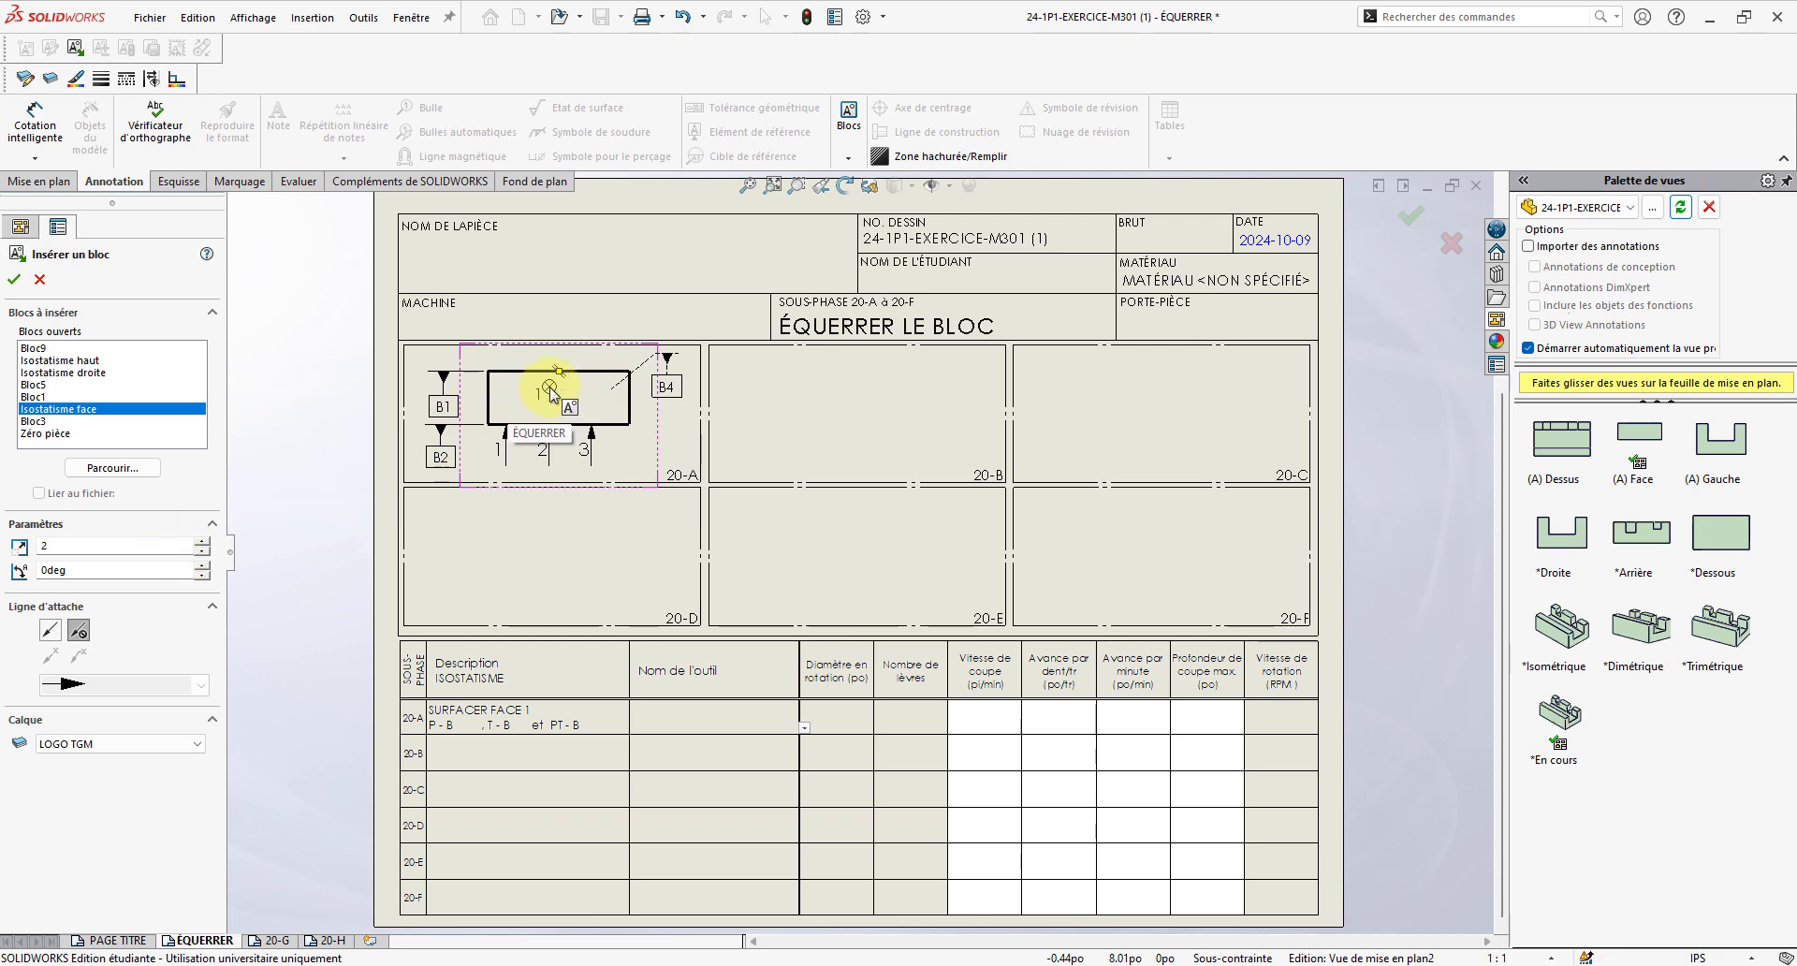
{"action": "left_click", "coordinate": [599, 415]}
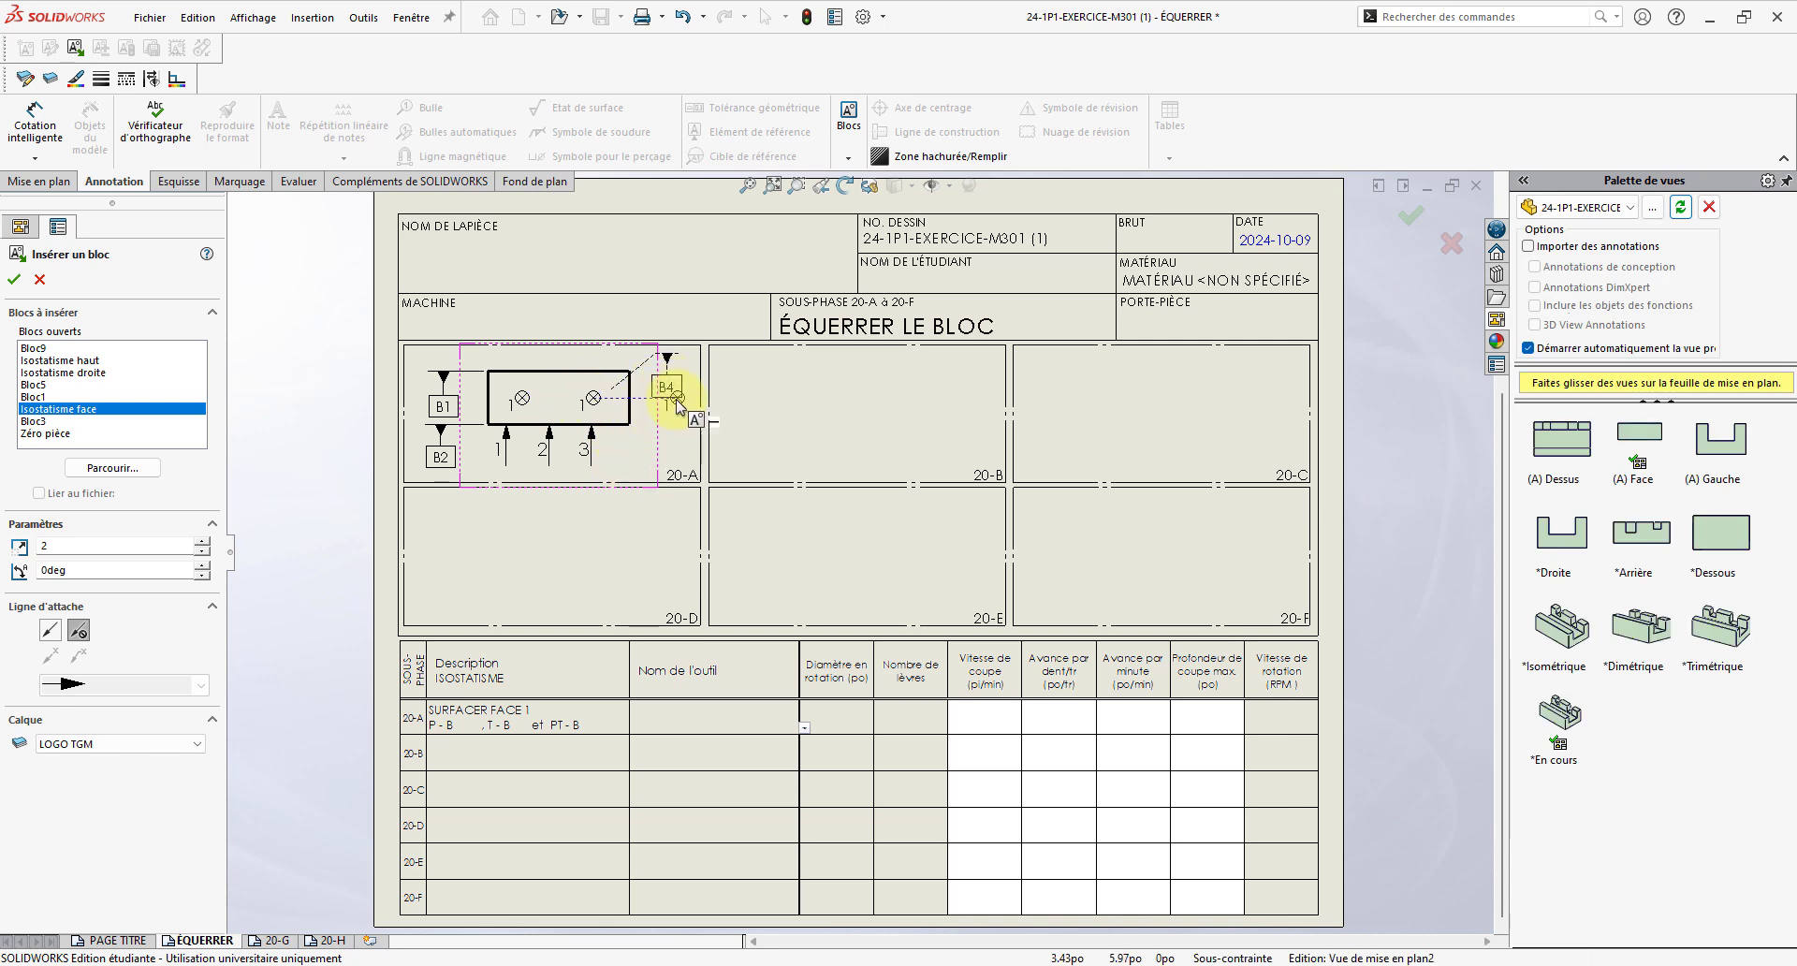
{"action": "left_click", "coordinate": [673, 390]}
{"action": "key", "text": "Escape"}
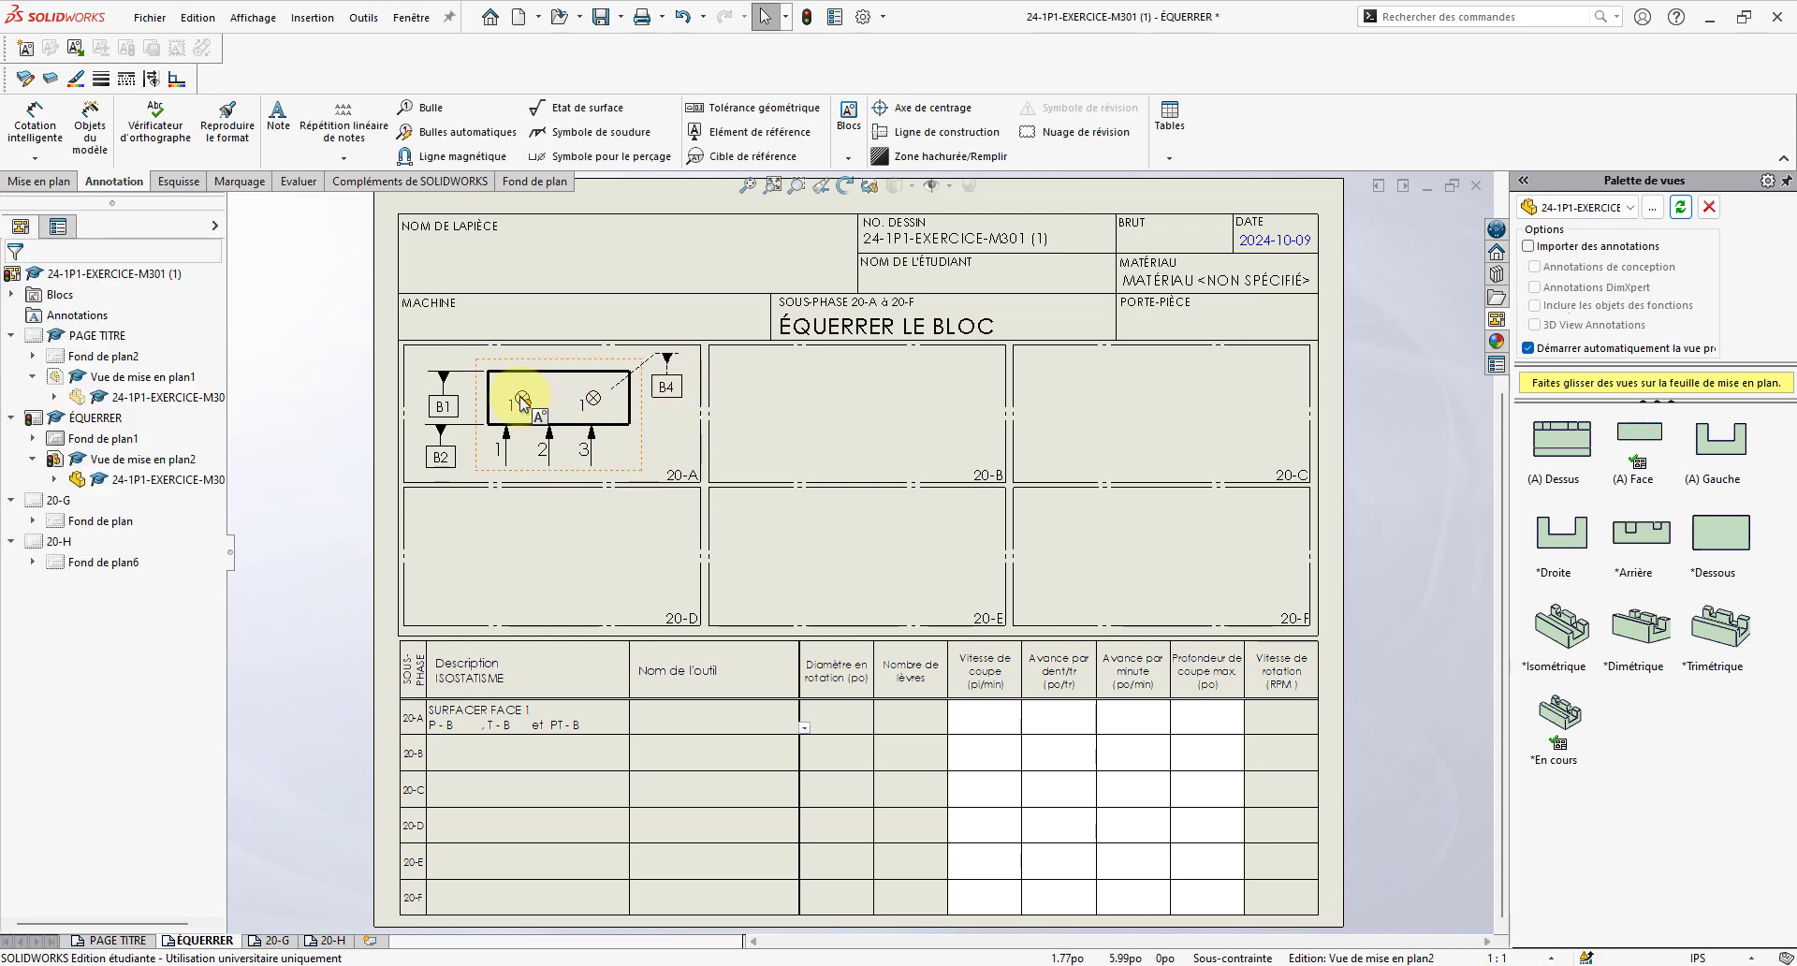
- Number the left face symbol 4 and the right one 5
{"action": "left_click", "coordinate": [519, 413]}
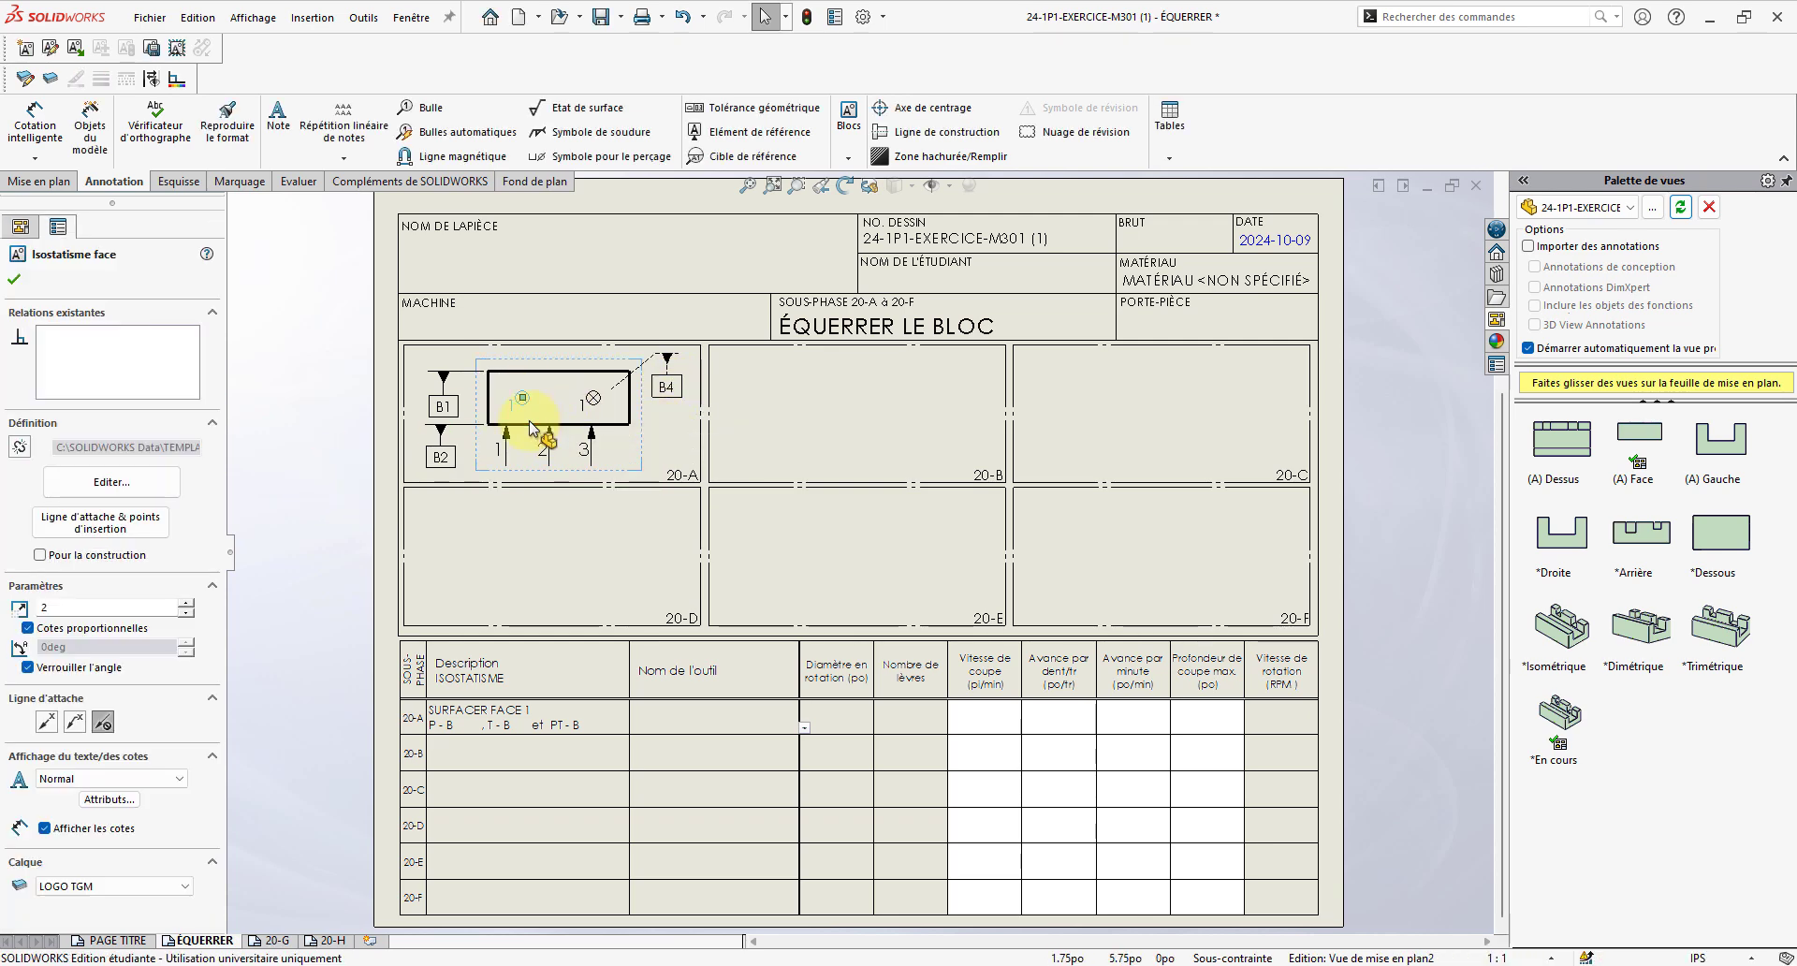
{"action": "double_click", "coordinate": [512, 411]}
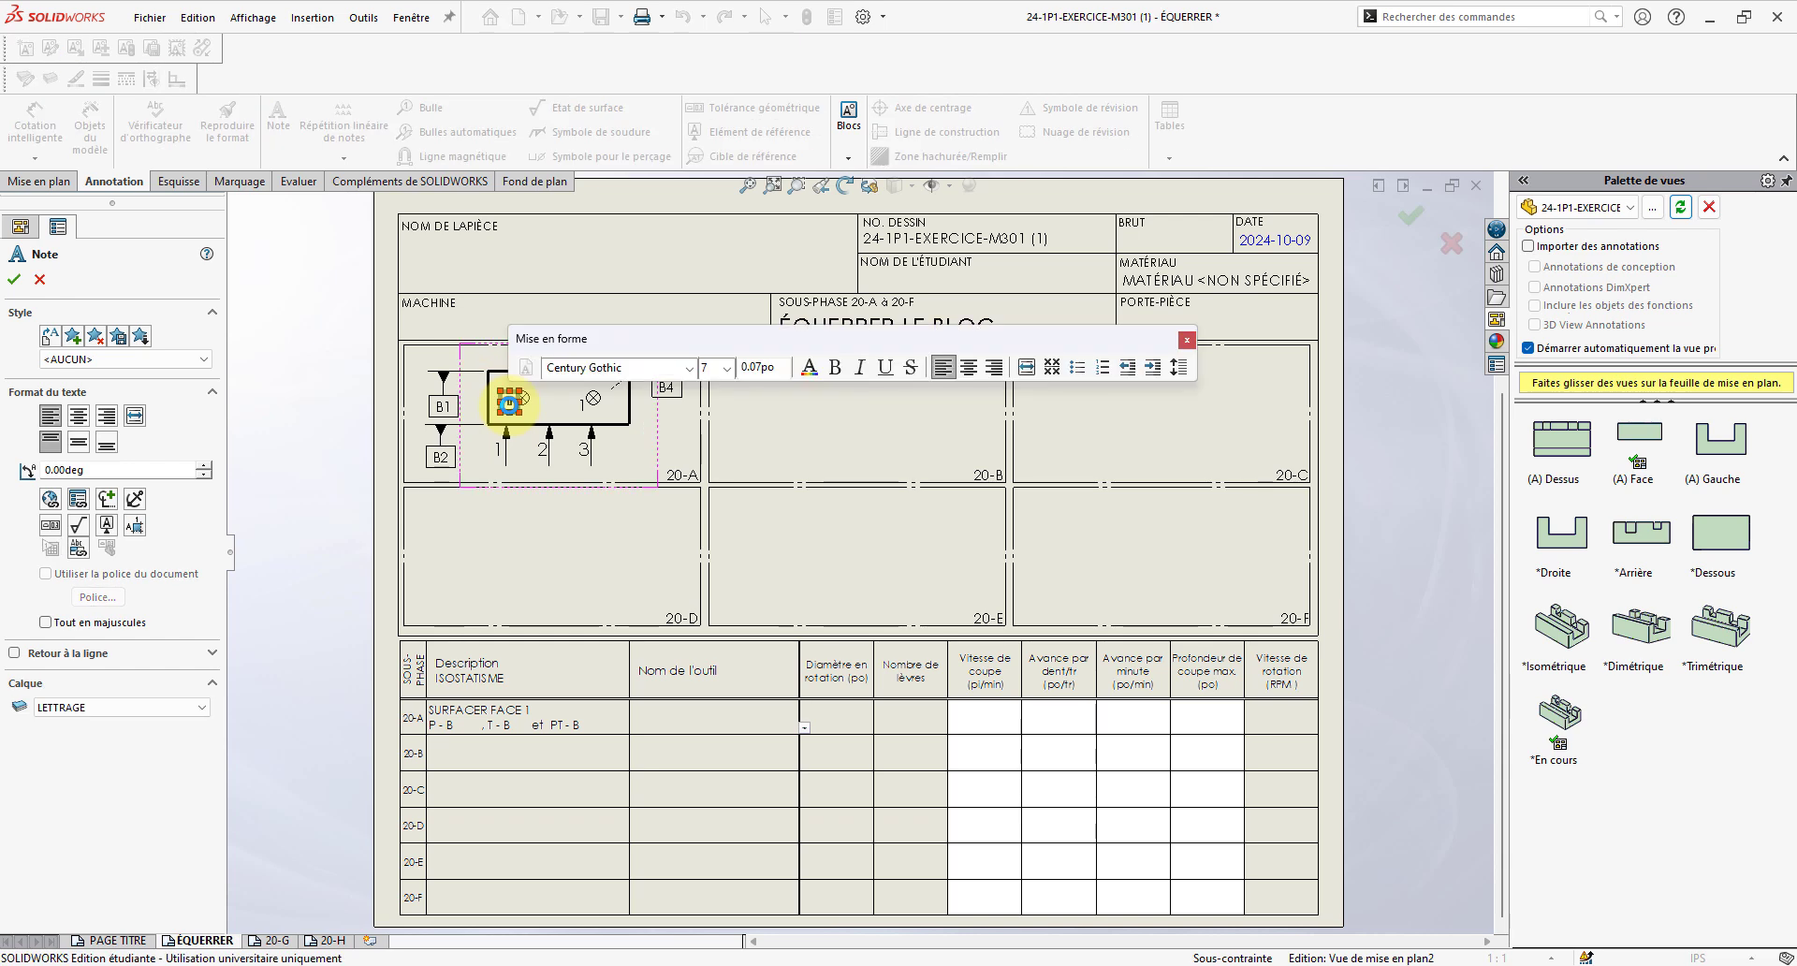
{"action": "type", "text": "4"}
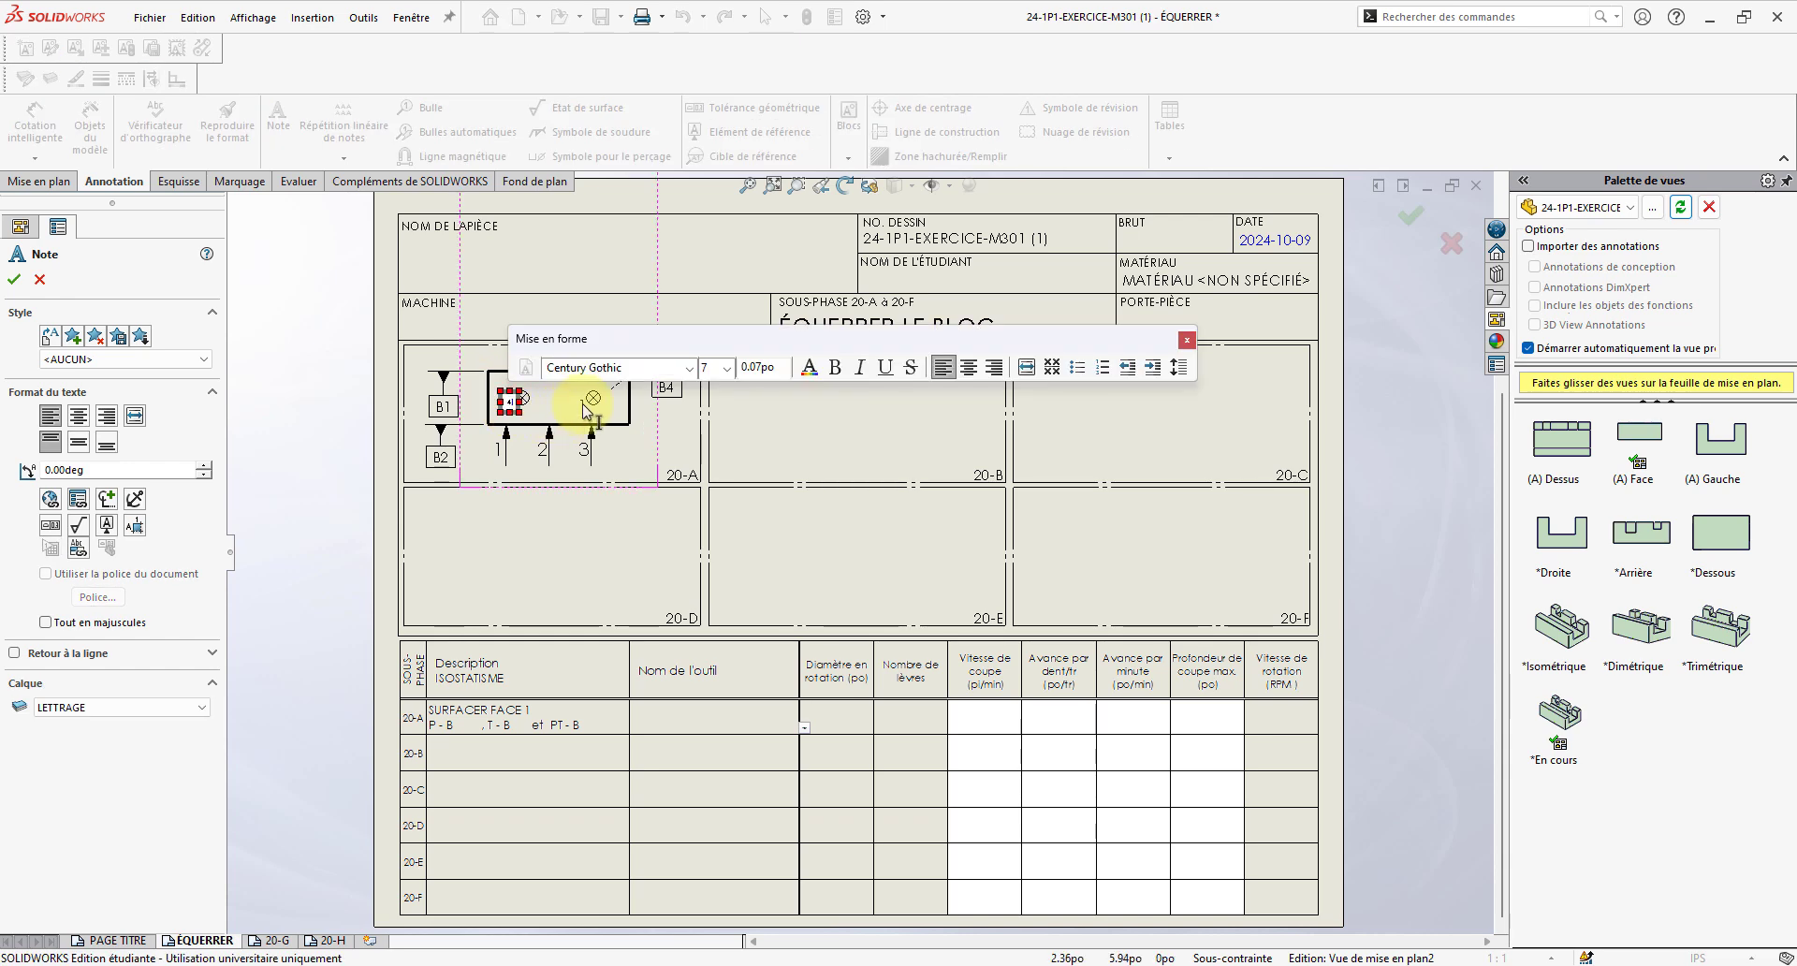
{"action": "left_click", "coordinate": [582, 403]}
{"action": "double_click", "coordinate": [589, 400]}
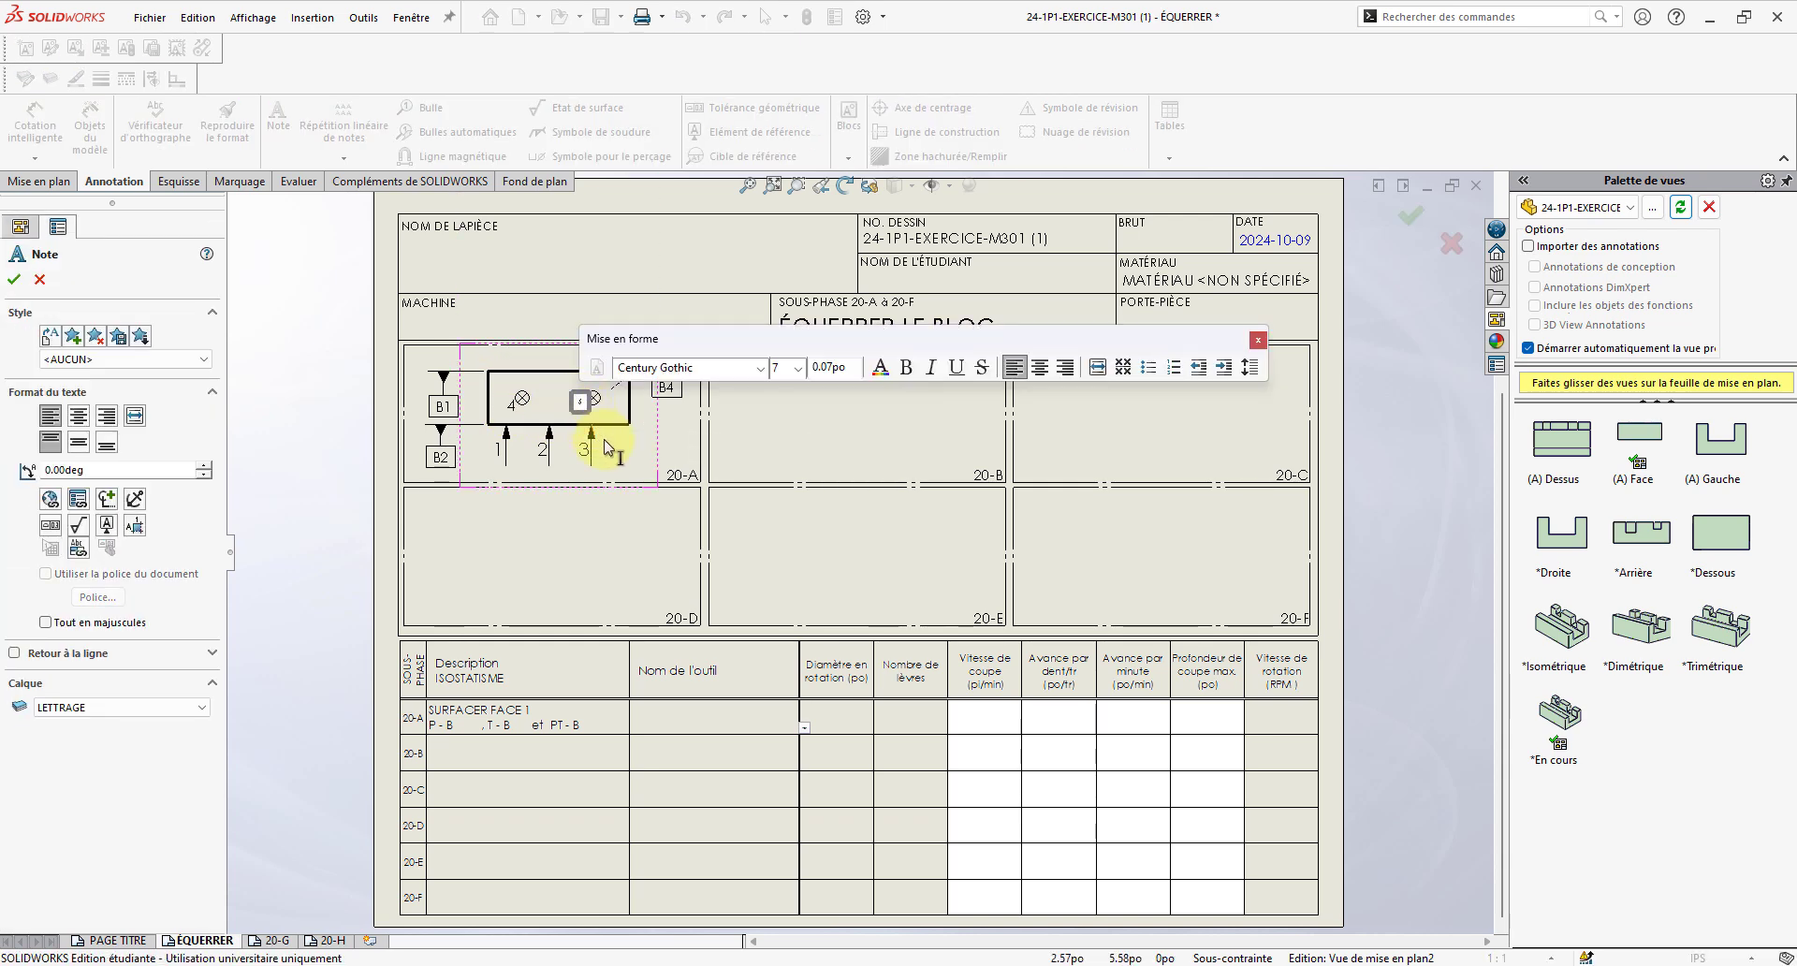
{"action": "type", "text": "5"}
{"action": "left_click", "coordinate": [765, 431]}
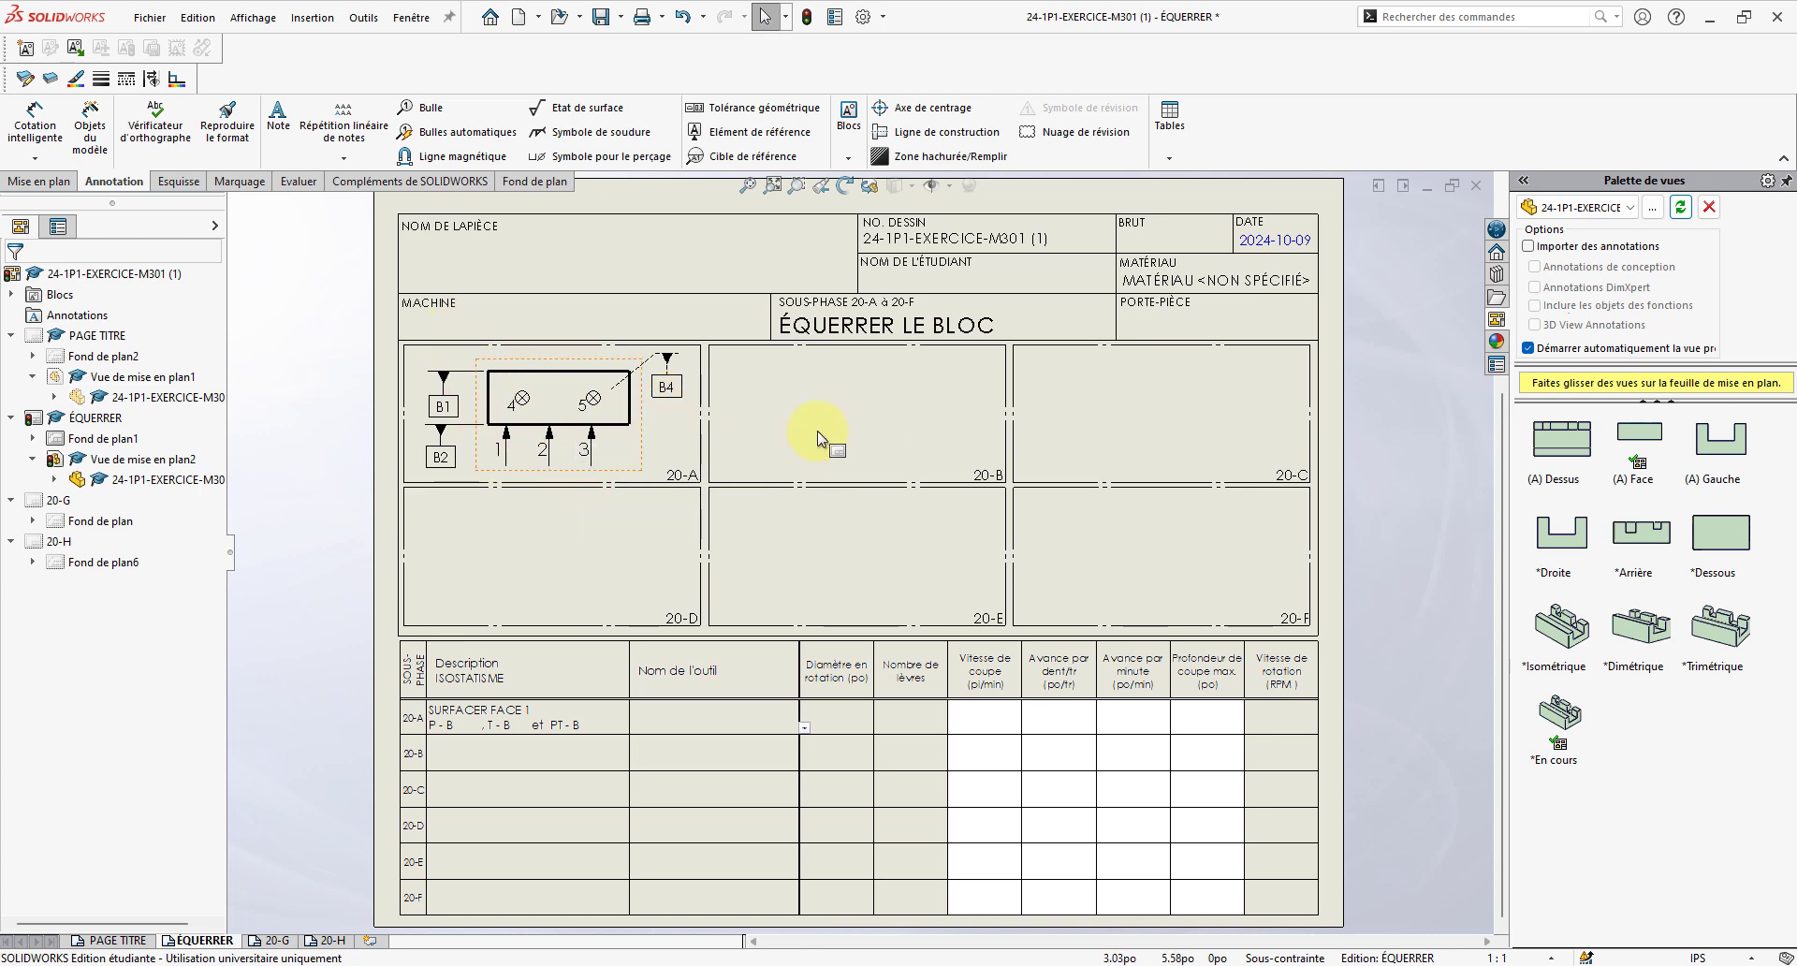
- Copy the 20-A view, with its datums and isostatism symbols, into cell 20-B
{"action": "left_click", "coordinate": [646, 451]}
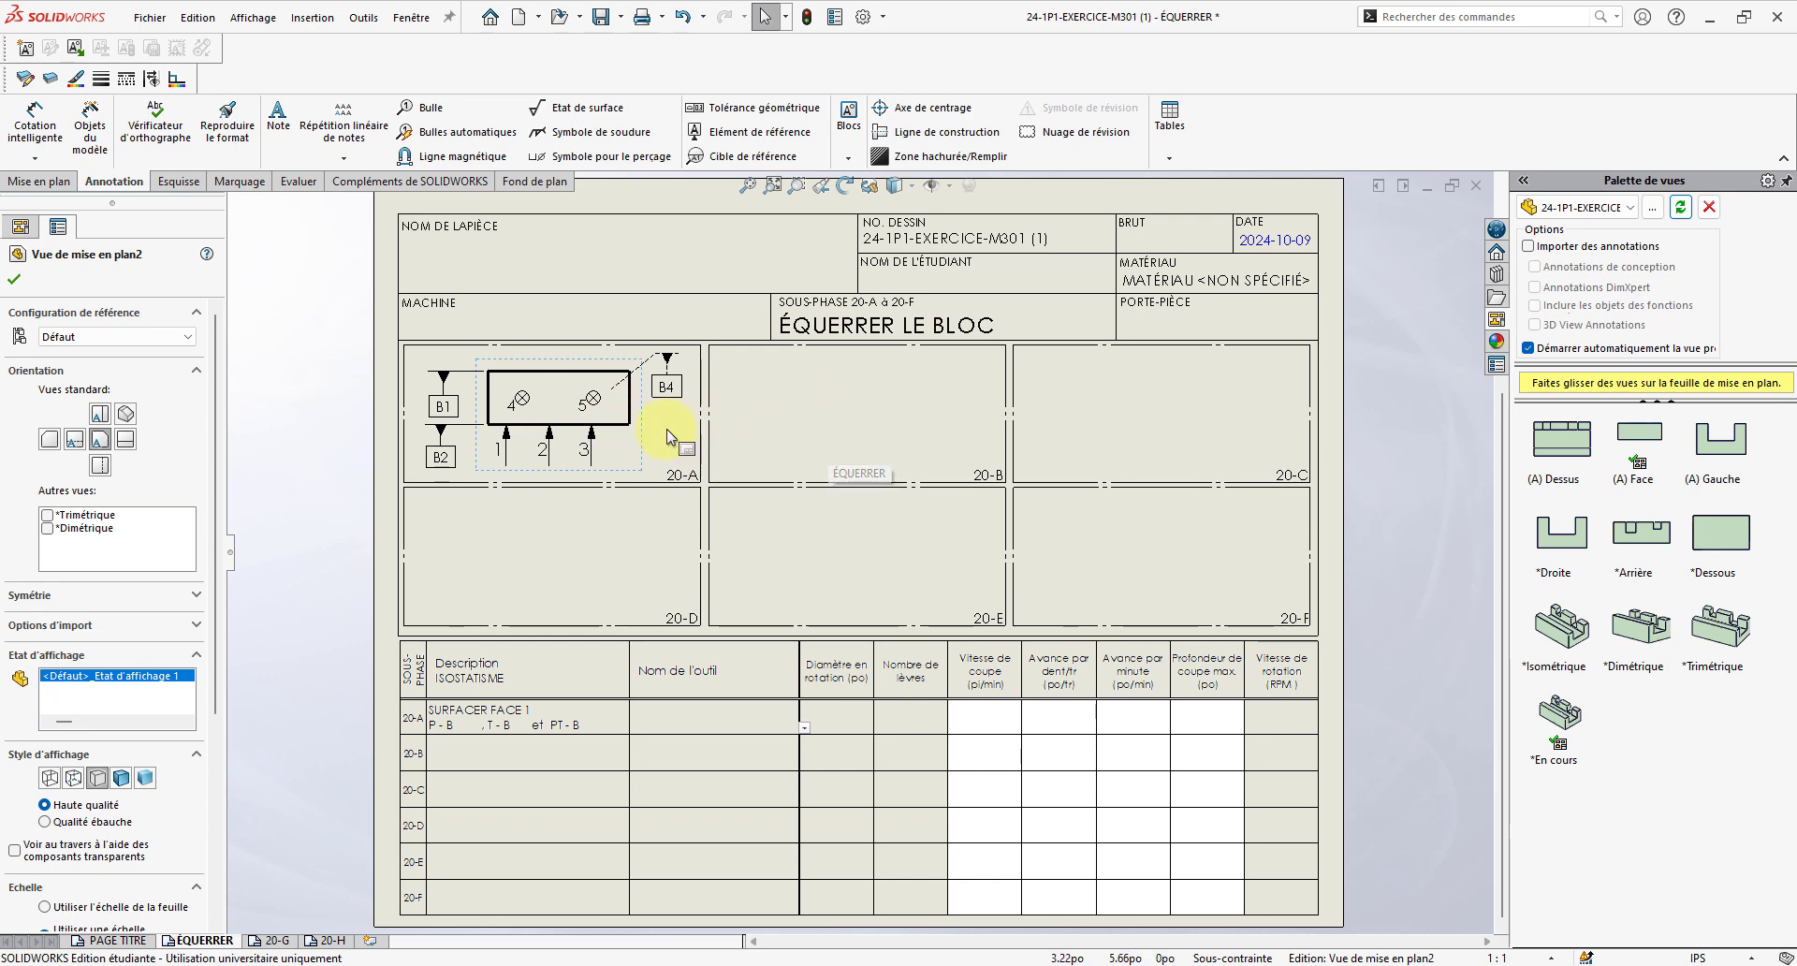
{"action": "left_click", "coordinate": [795, 415]}
{"action": "key", "text": "ctrl+v"}
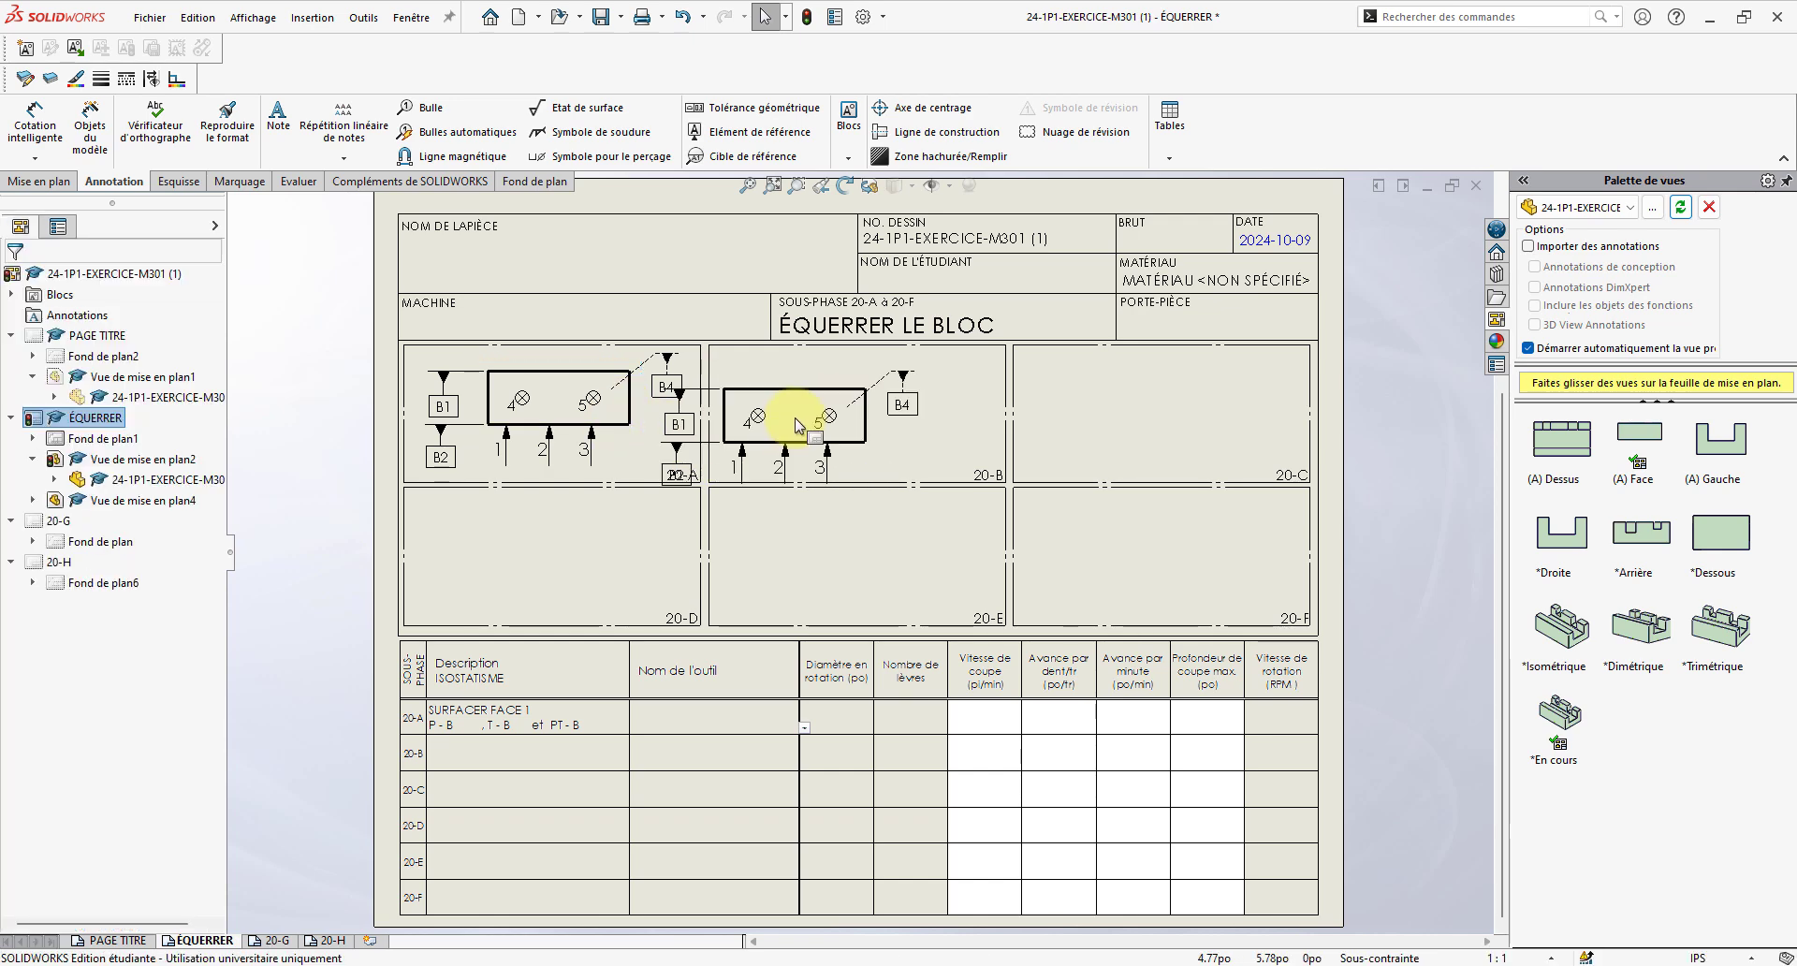
{"action": "left_click_drag", "start_coordinate": [802, 393], "coordinate": [869, 365]}
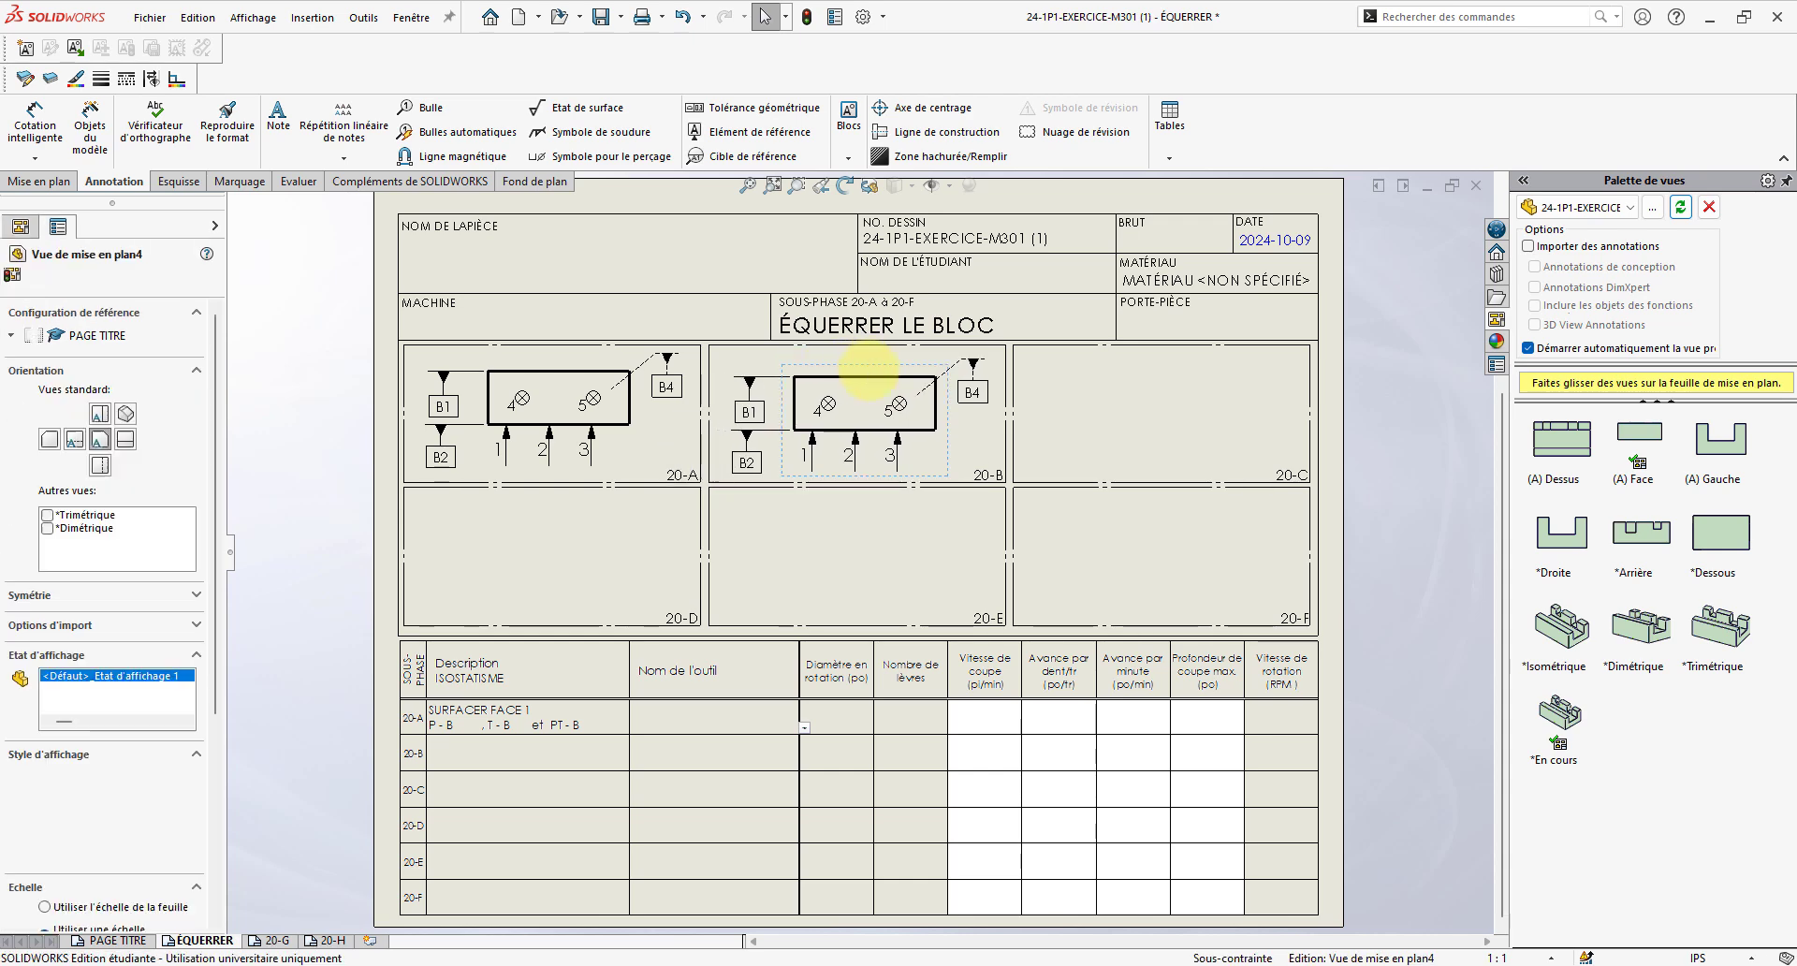
{"action": "left_click", "coordinate": [818, 496]}
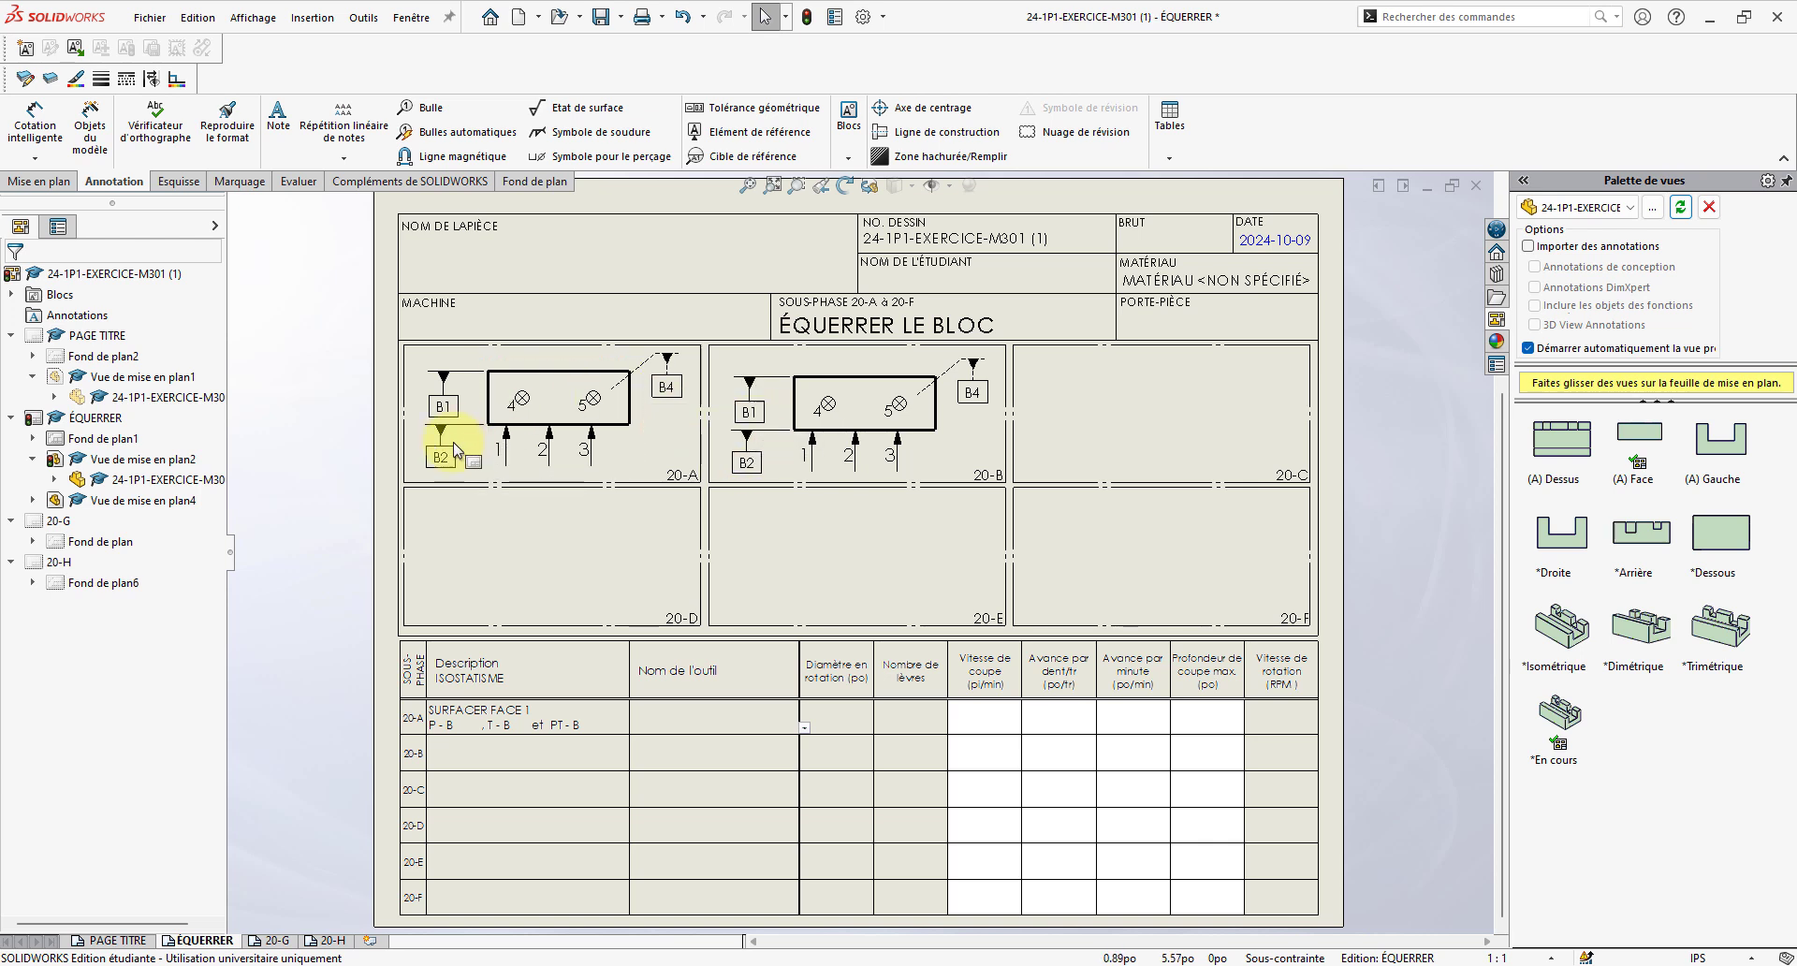
- Relabel the lower datum in the 20-B view from B2 to F1
{"action": "left_click", "coordinate": [752, 456]}
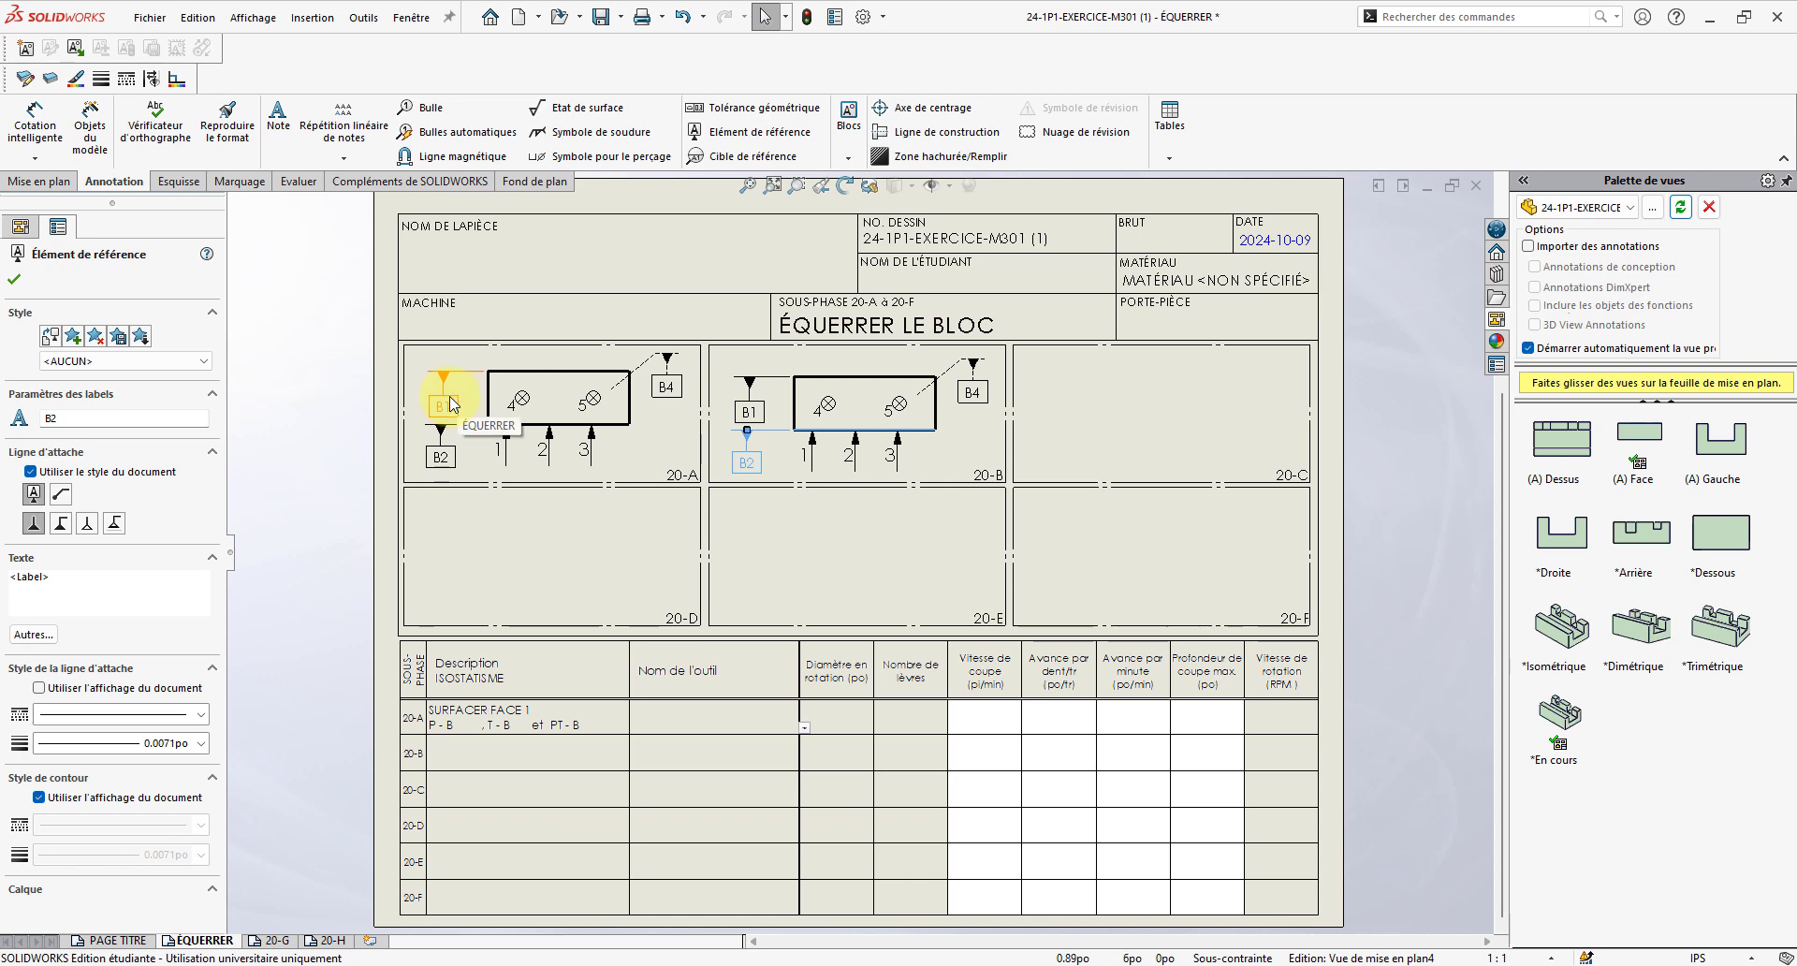
{"action": "left_click", "coordinate": [748, 472]}
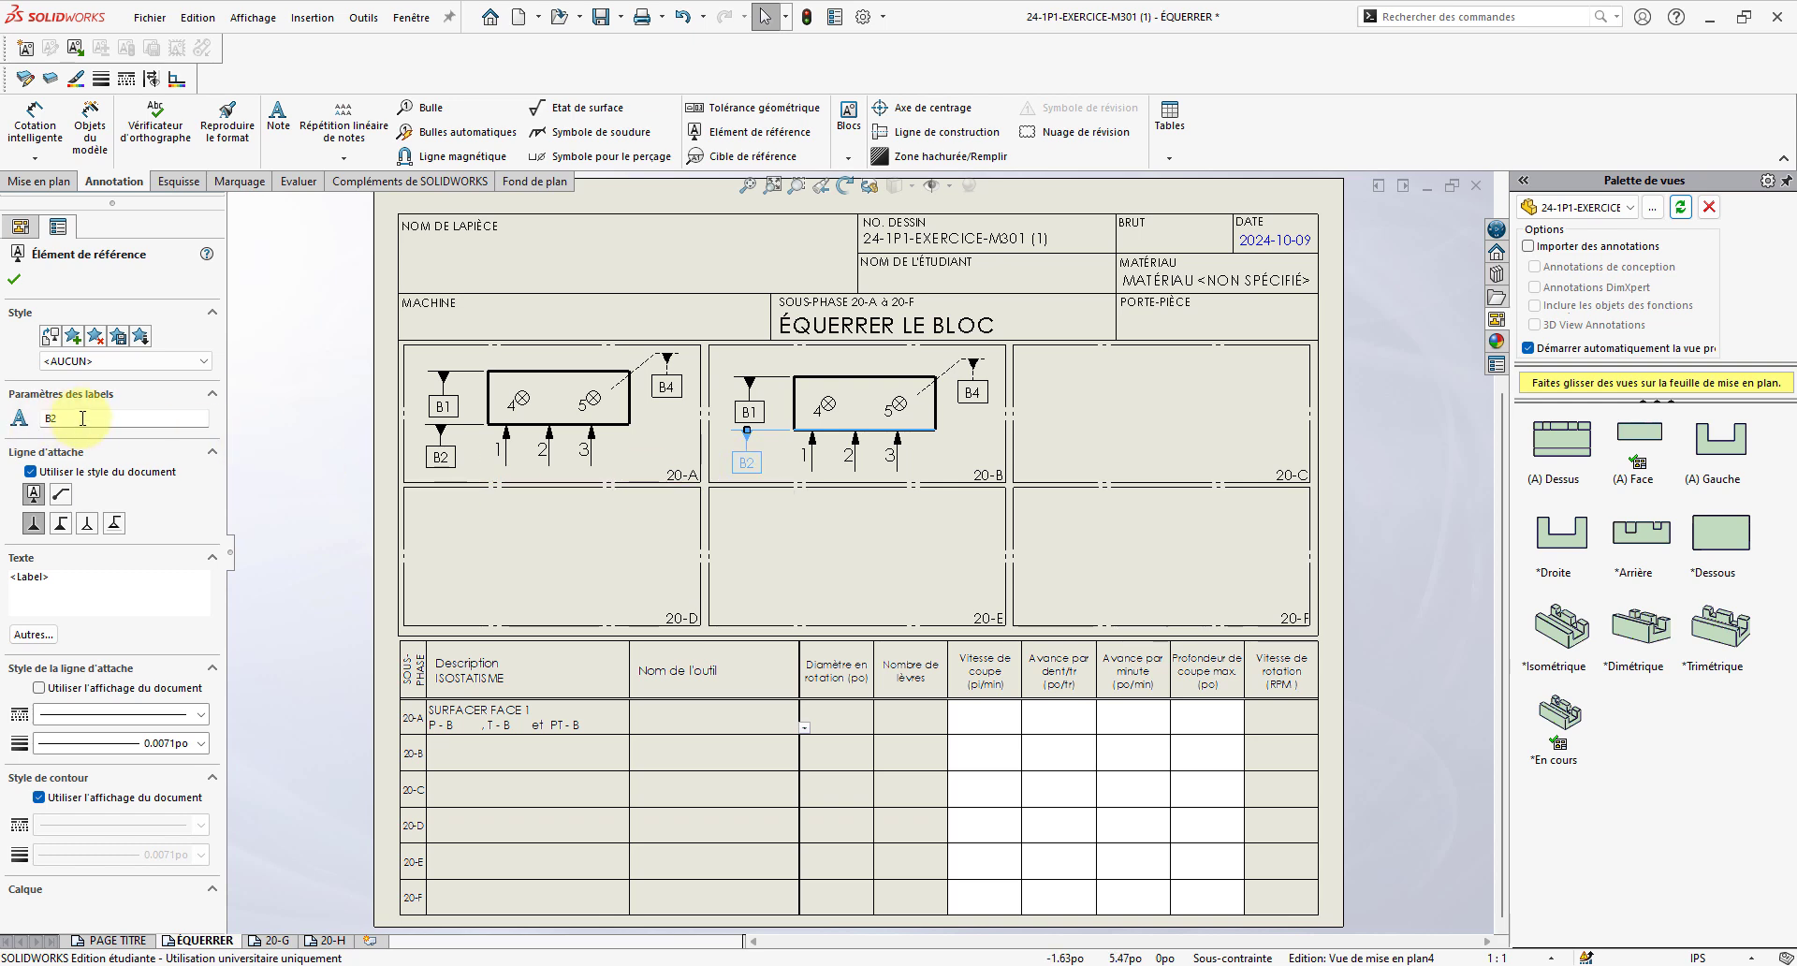
{"action": "left_click_drag", "start_coordinate": [121, 419], "coordinate": [28, 416]}
{"action": "type", "text": "1"}
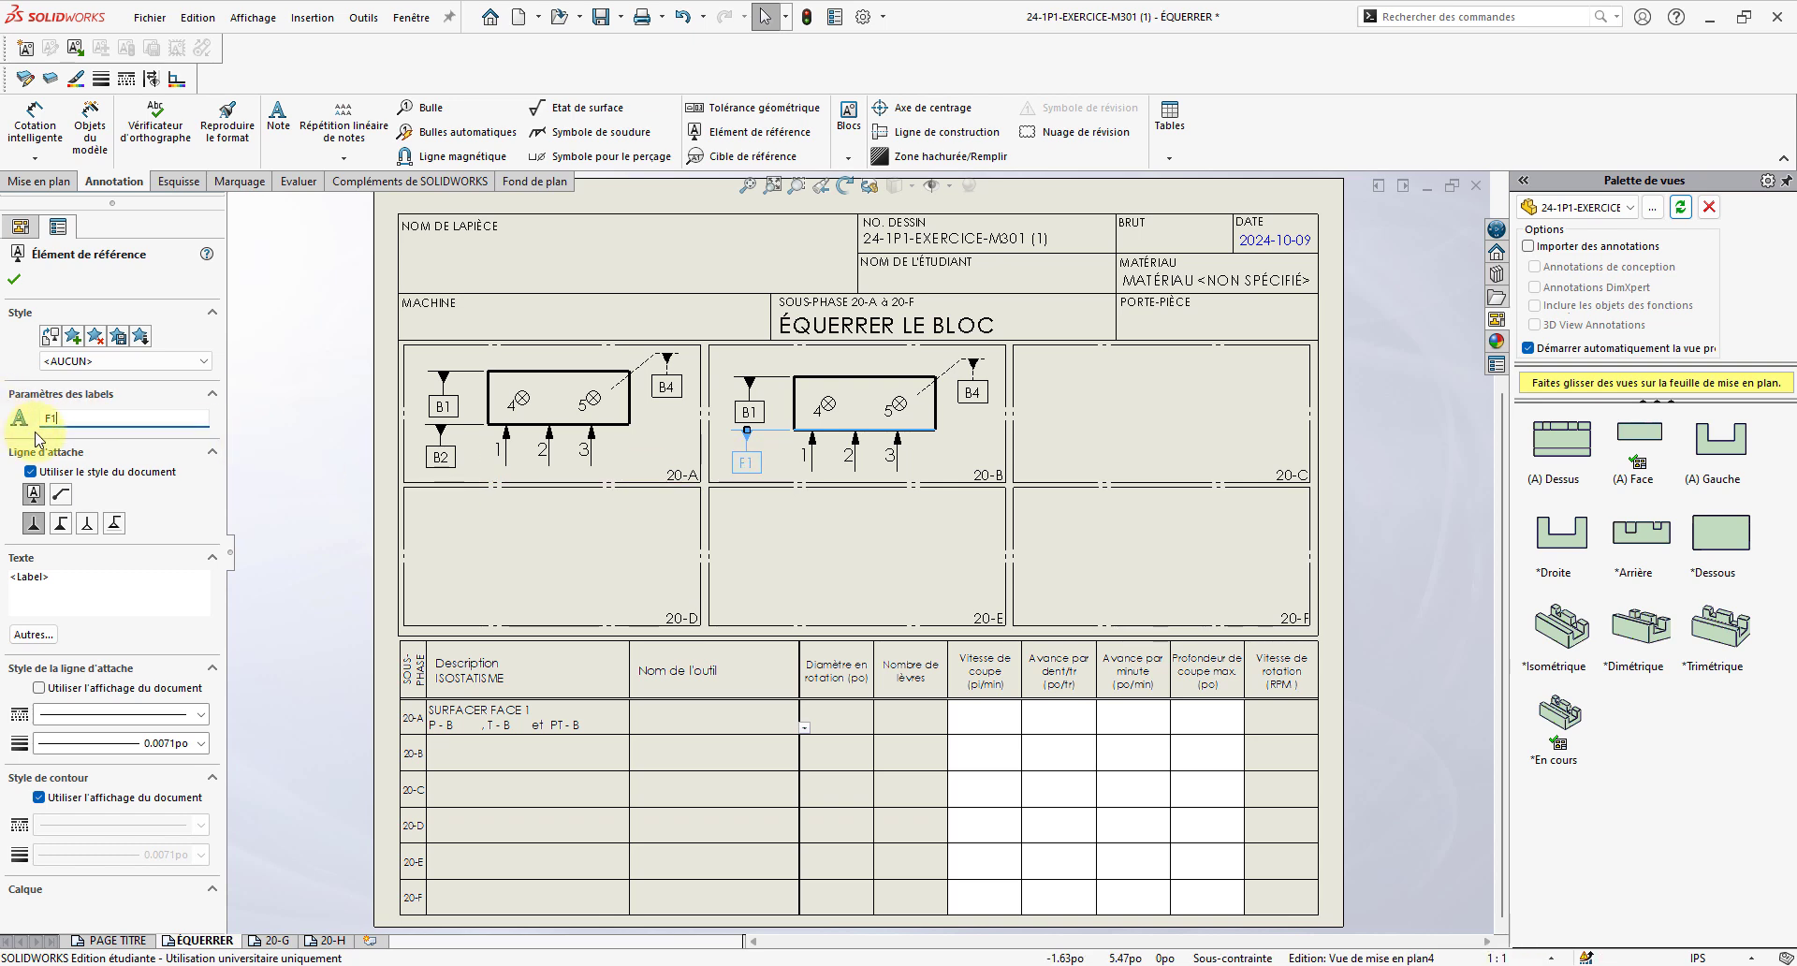
{"action": "key", "text": "Escape"}
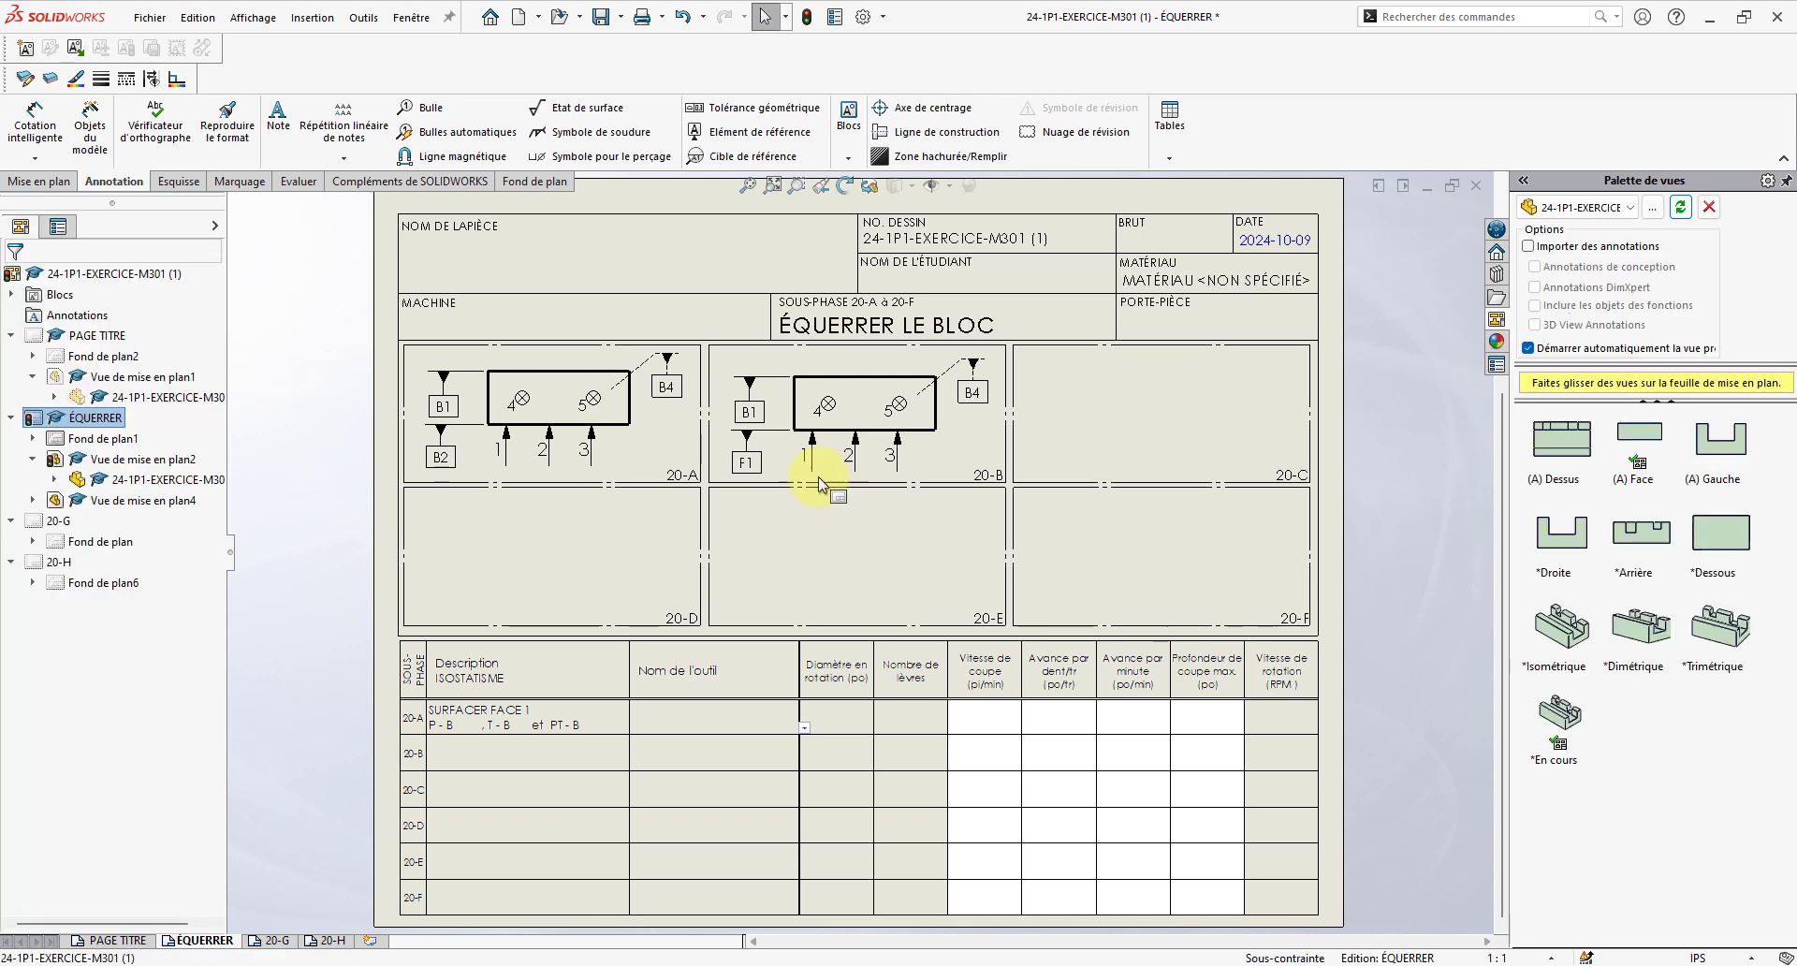
- Relabel the upper datum from B1 to B2, then select the 20-B view
{"action": "left_click", "coordinate": [758, 416]}
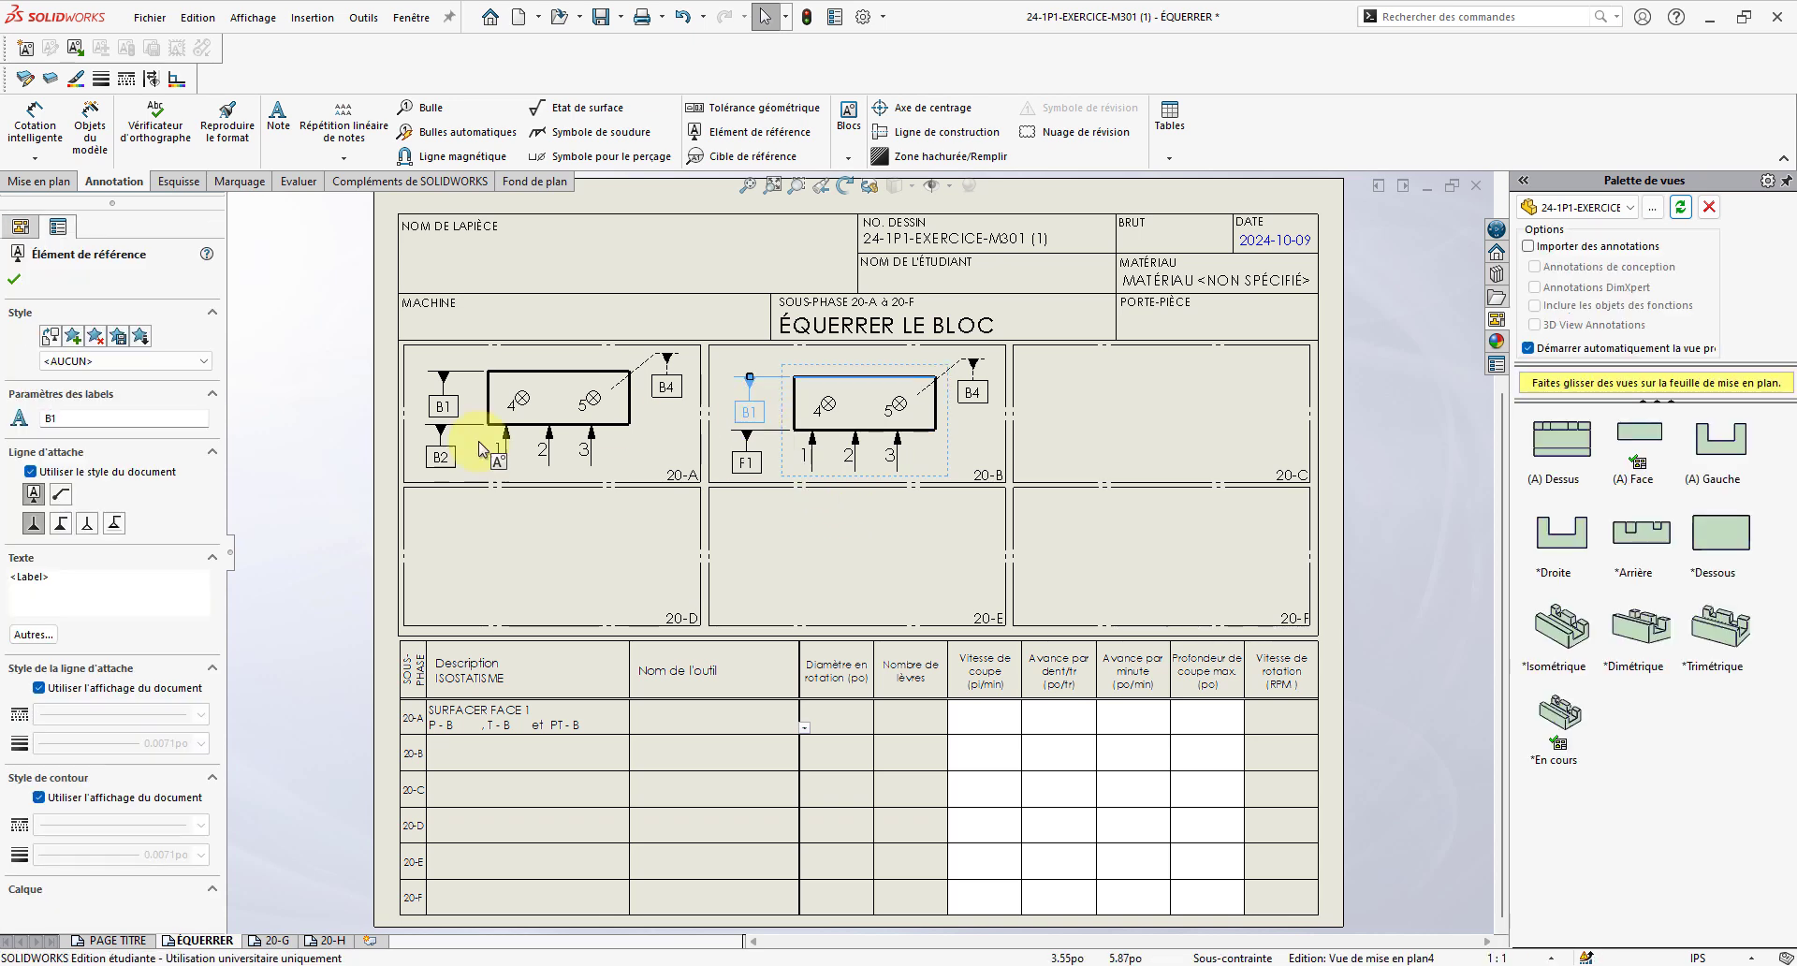
{"action": "left_click", "coordinate": [69, 419]}
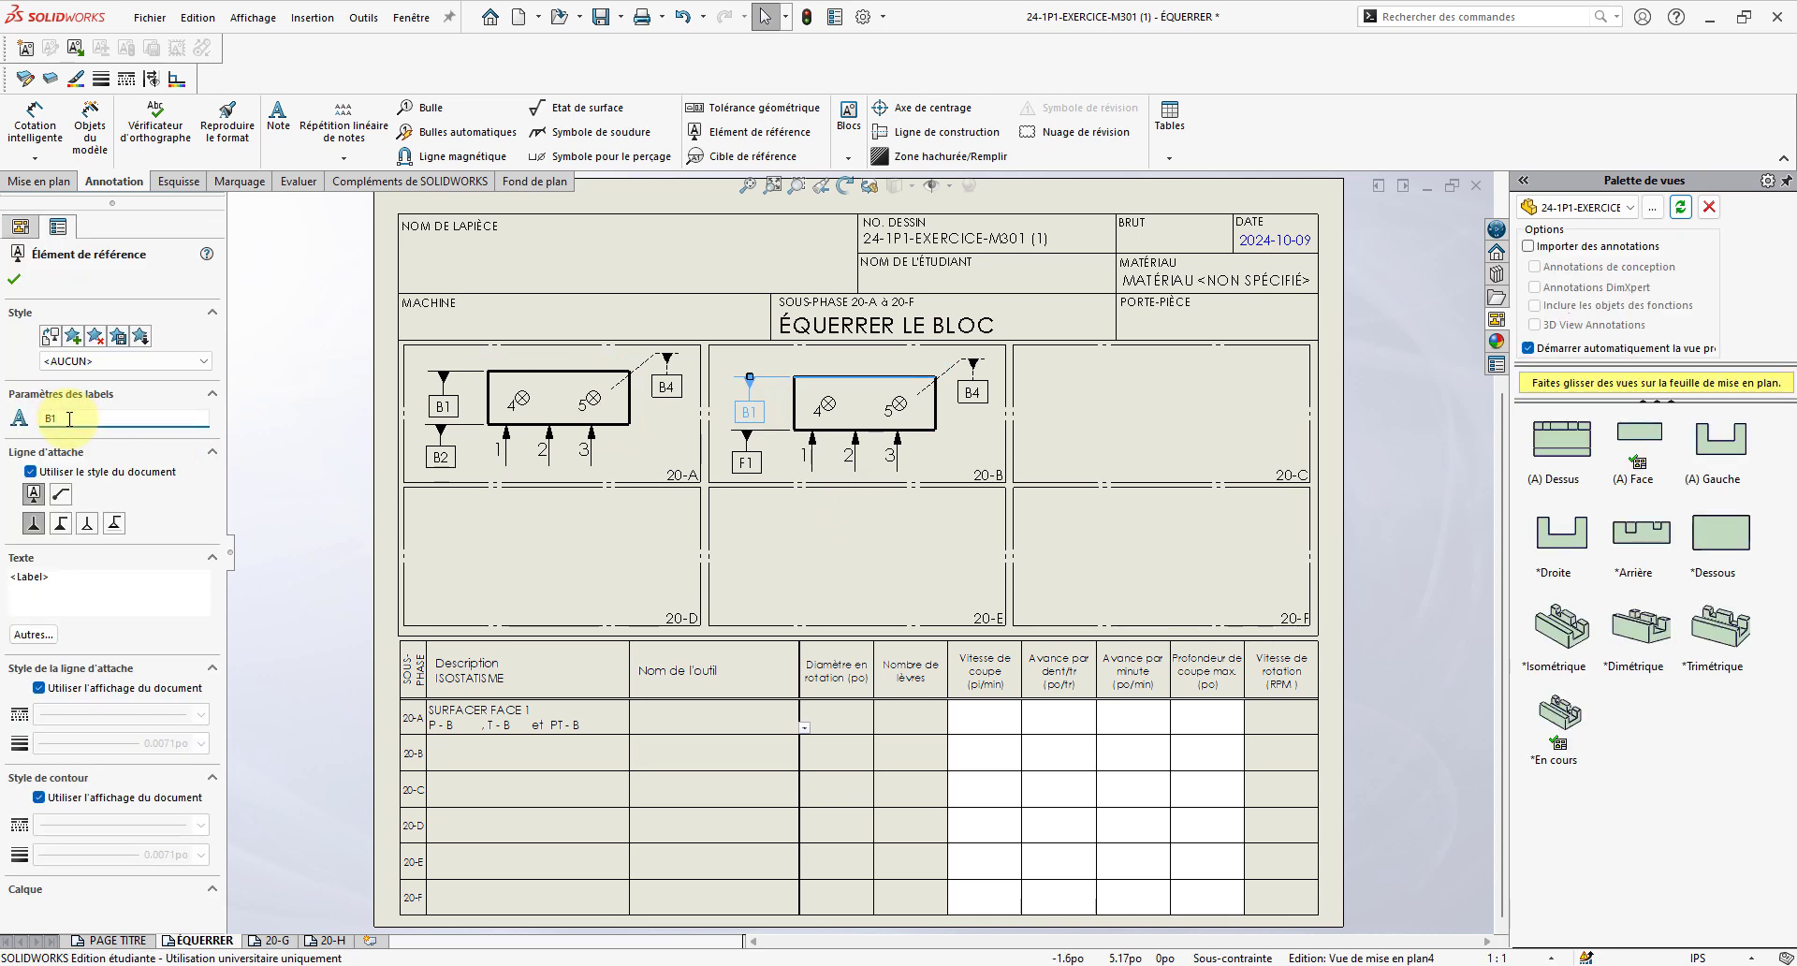
{"action": "key", "text": "BackSpace"}
{"action": "type", "text": "2"}
{"action": "key", "text": "Return"}
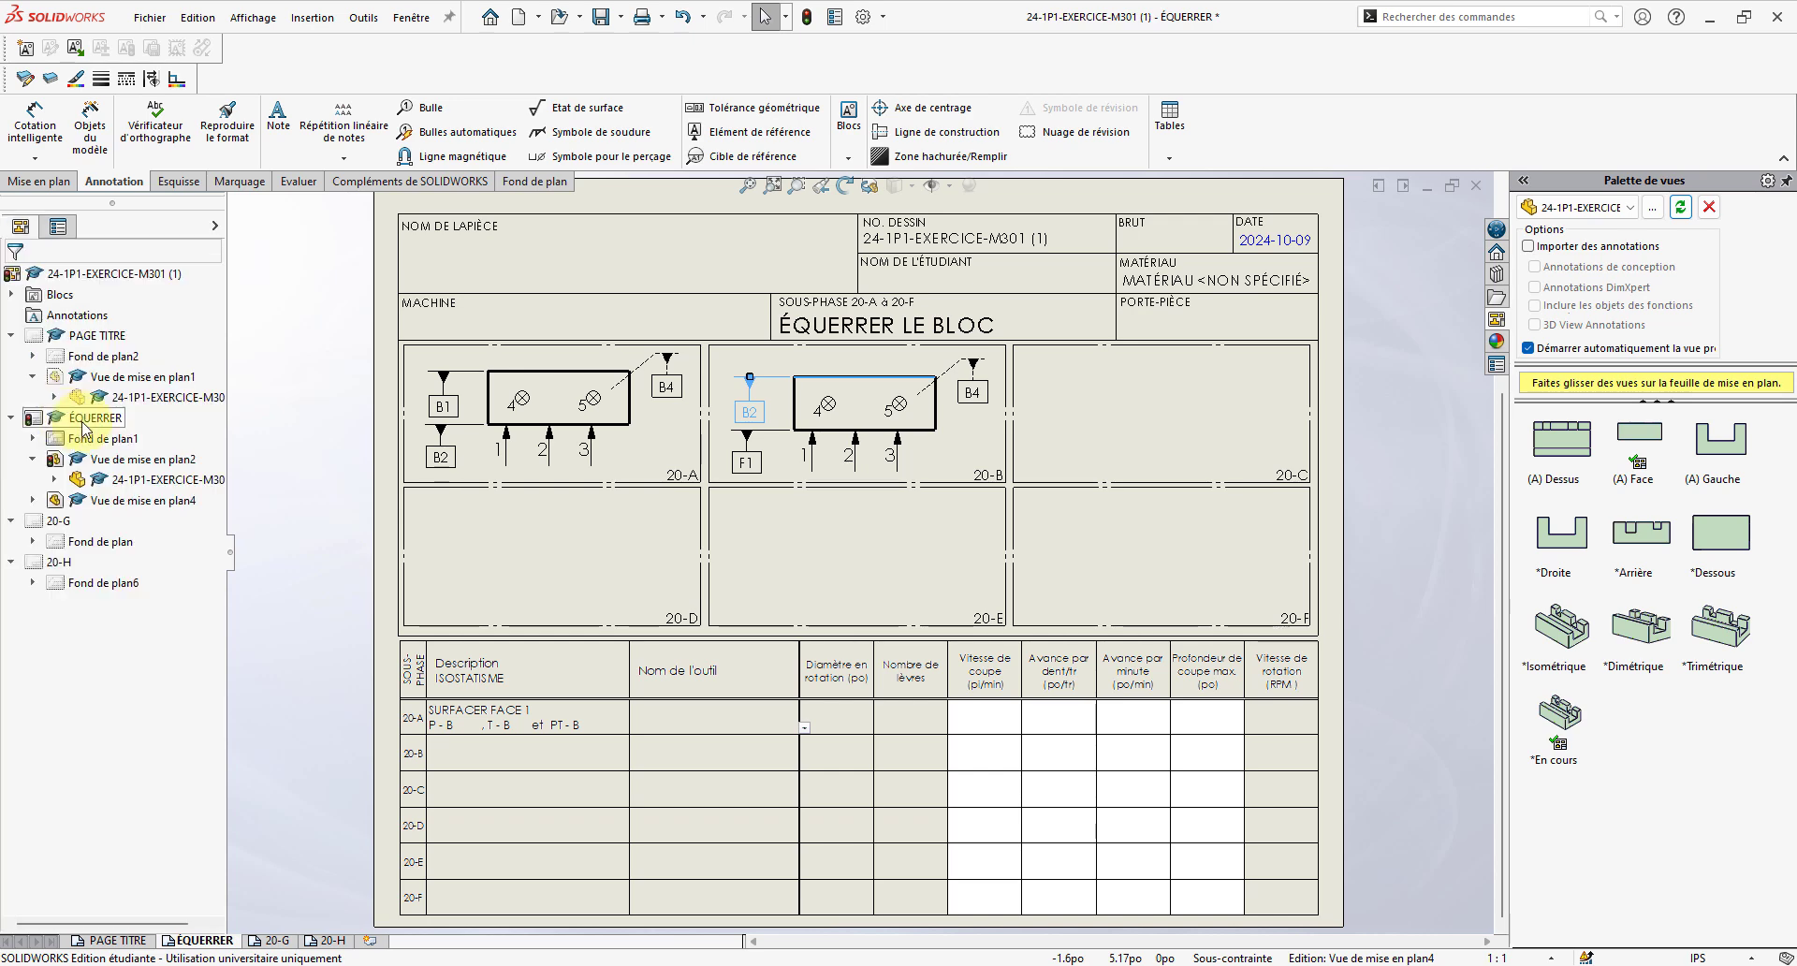
{"action": "left_click", "coordinate": [924, 447]}
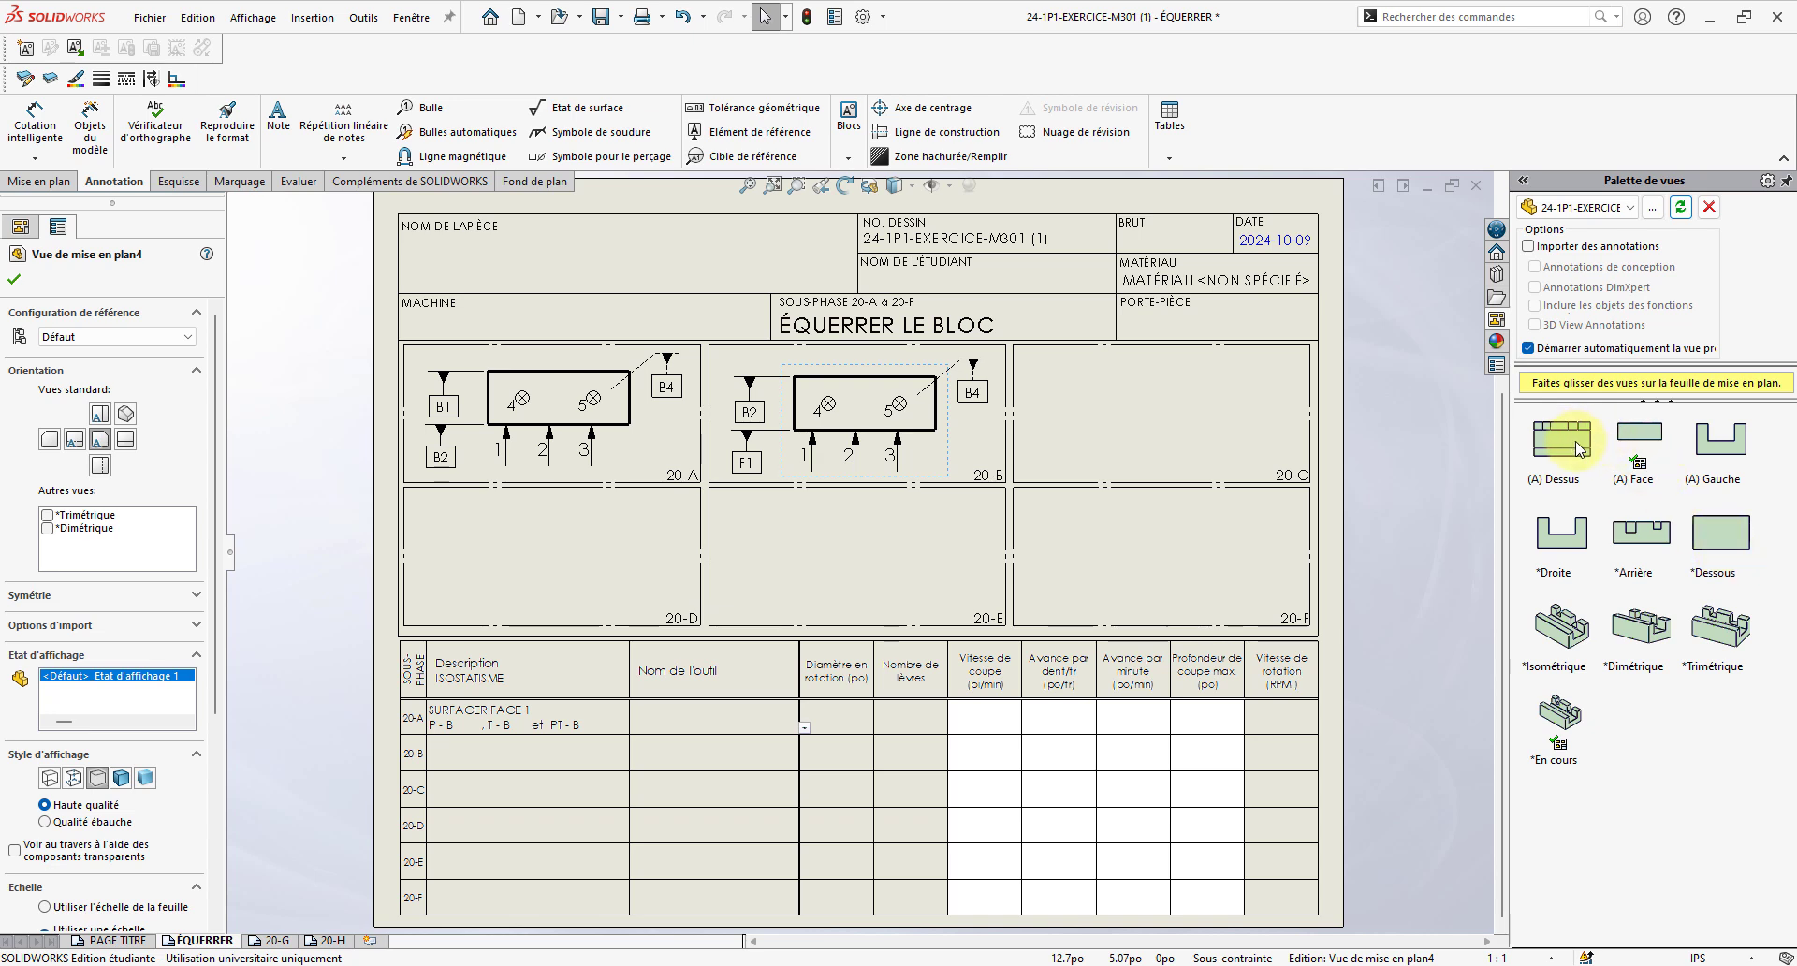
{"action": "left_click_drag", "start_coordinate": [1579, 449], "coordinate": [1172, 413]}
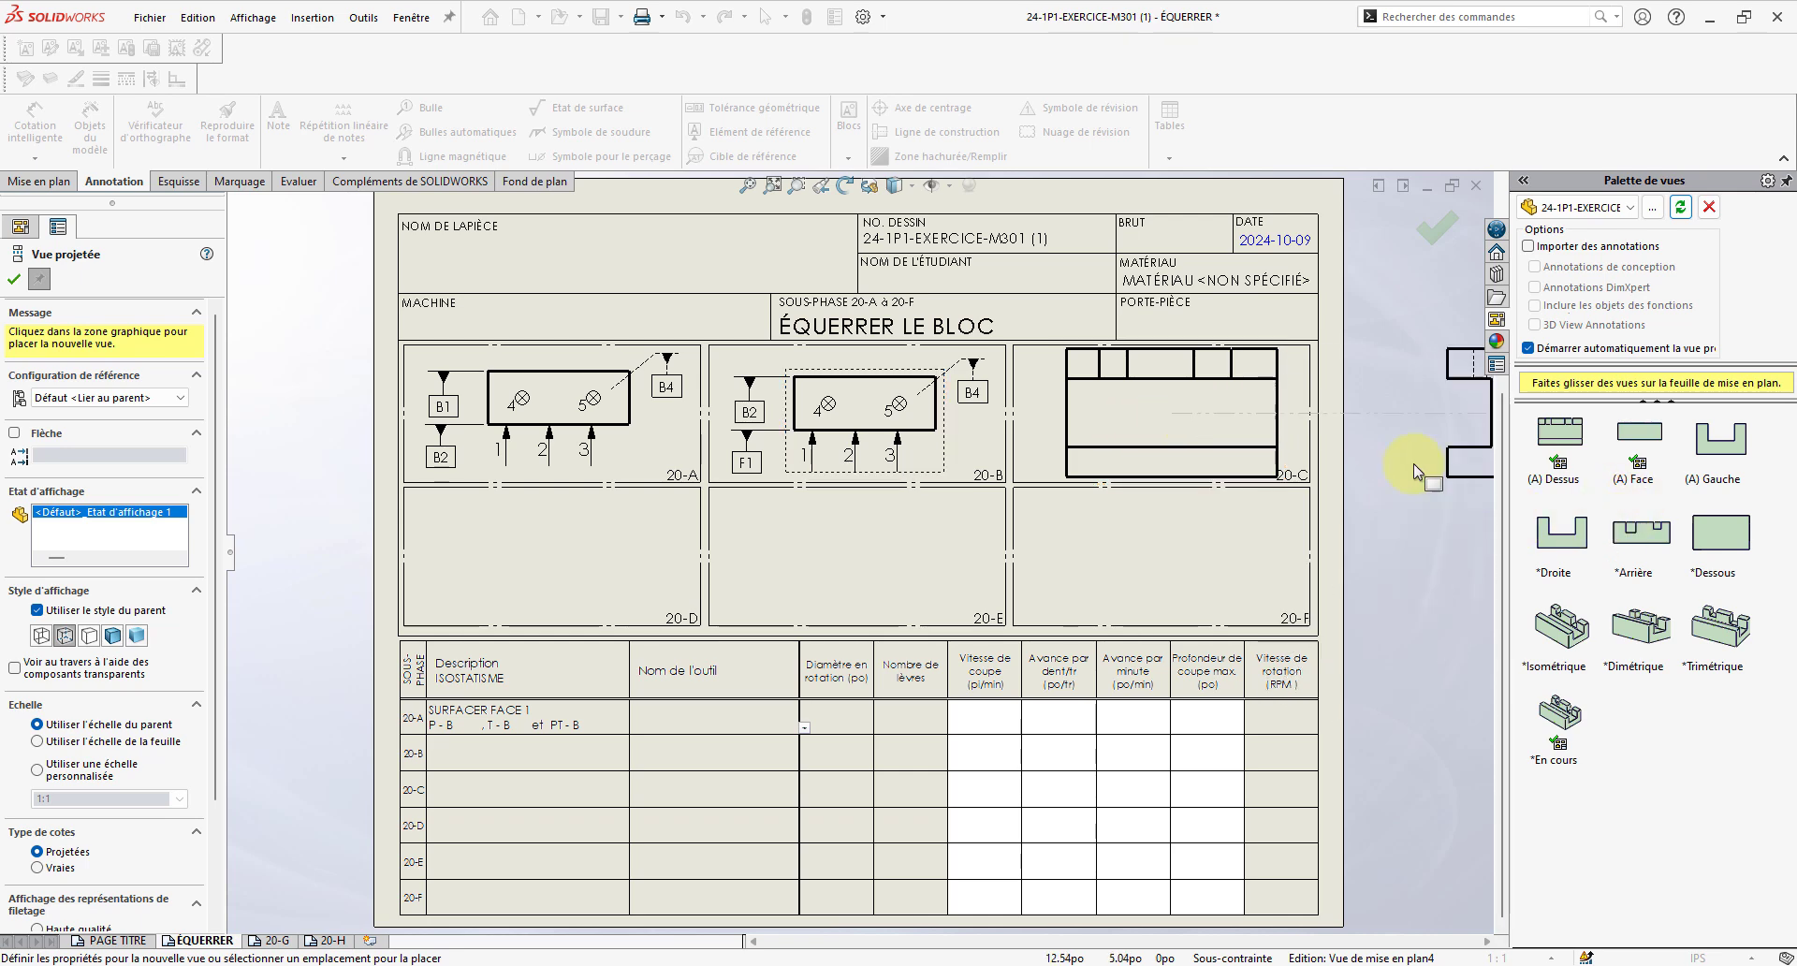
{"action": "left_click", "coordinate": [1268, 440]}
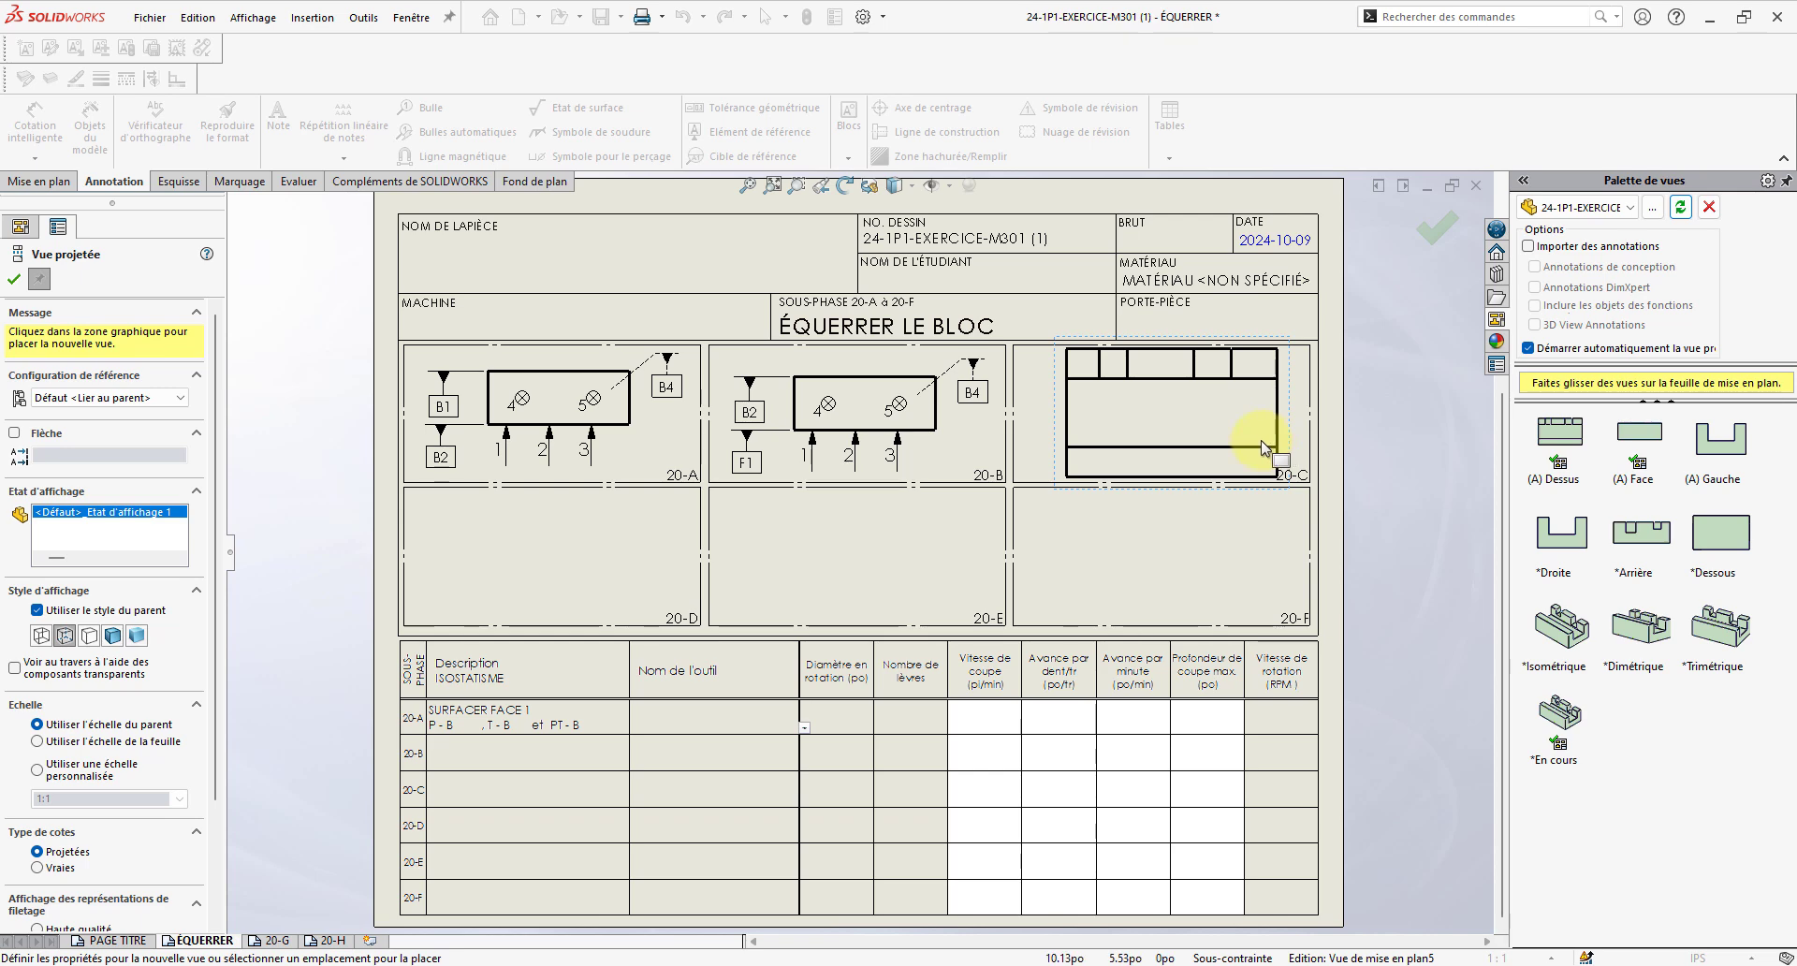
{"action": "right_click", "coordinate": [1249, 442]}
{"action": "left_click", "coordinate": [30, 282]}
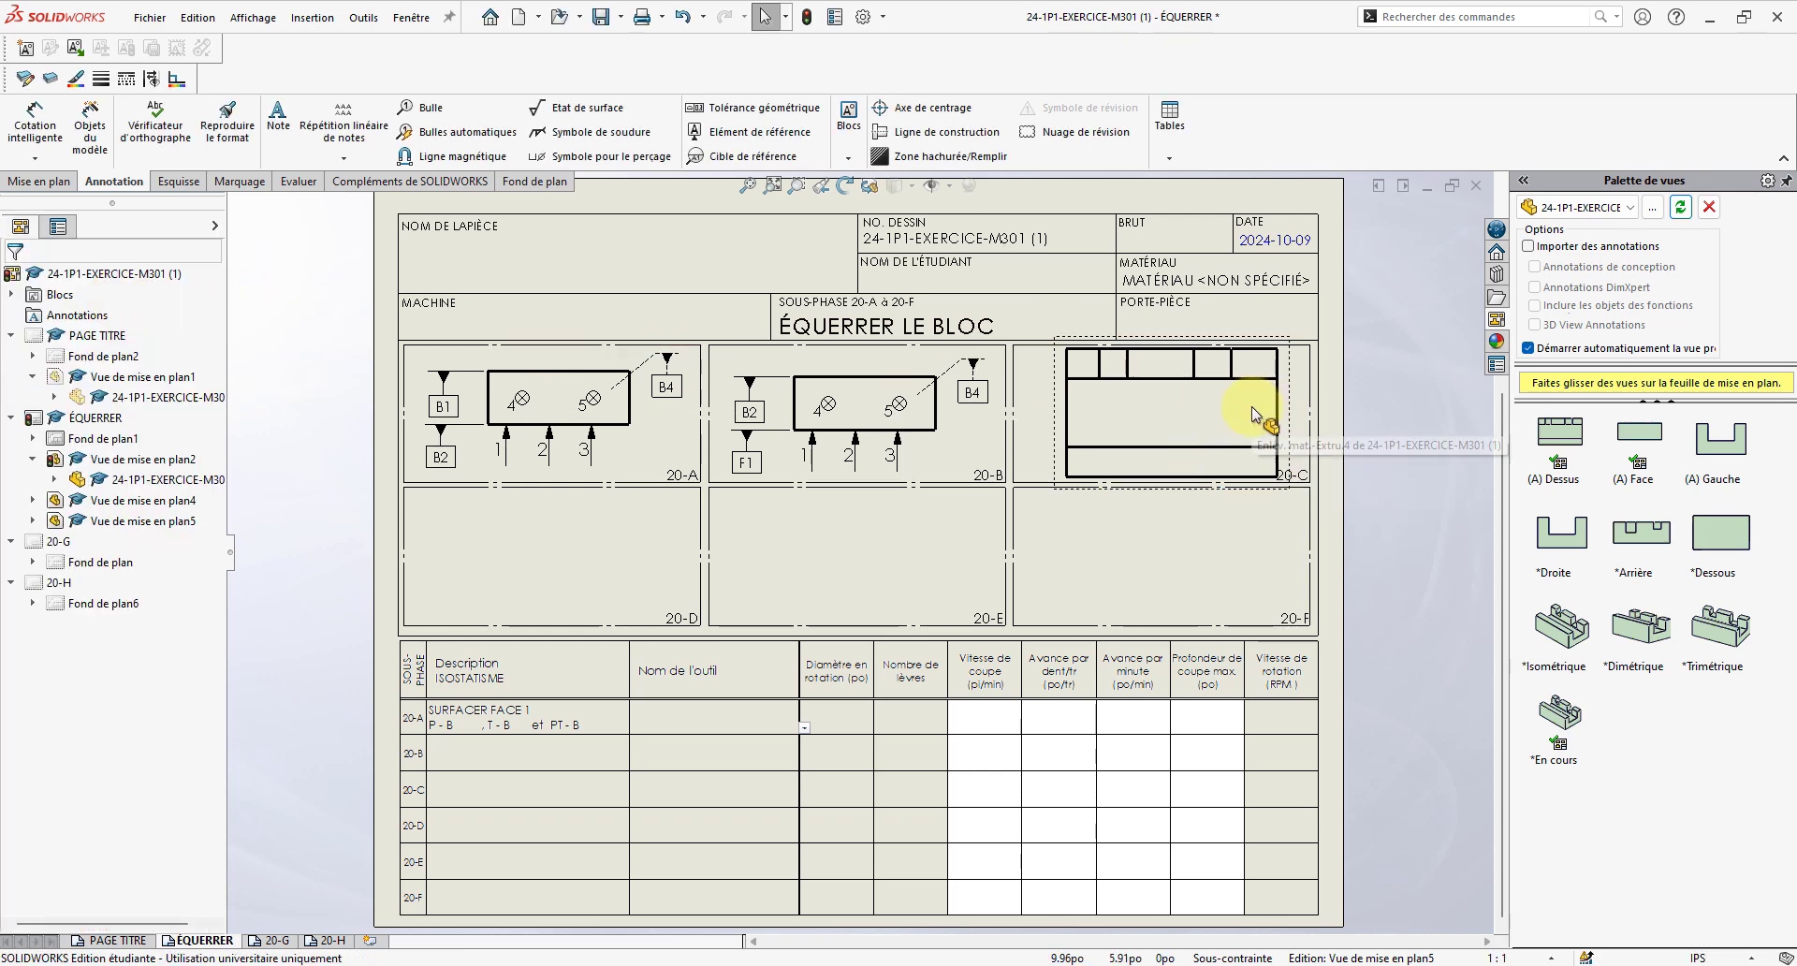
{"action": "left_click", "coordinate": [1250, 406]}
{"action": "key", "text": "Delete"}
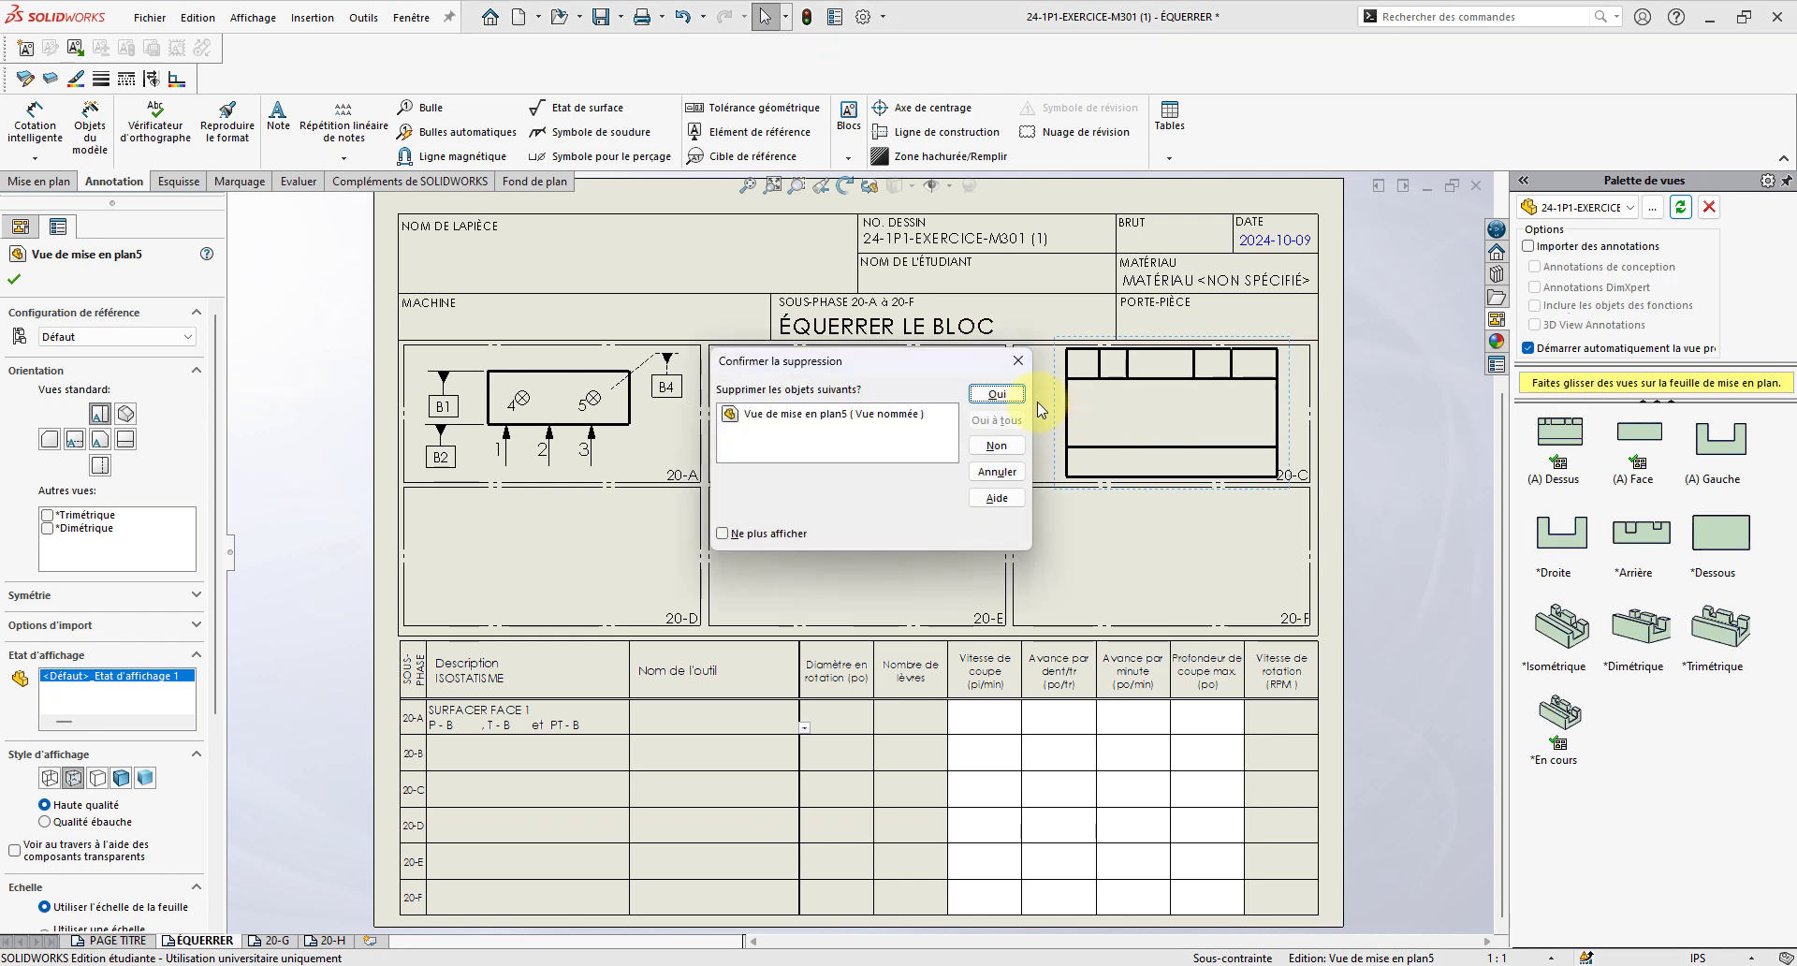
{"action": "left_click", "coordinate": [1009, 395]}
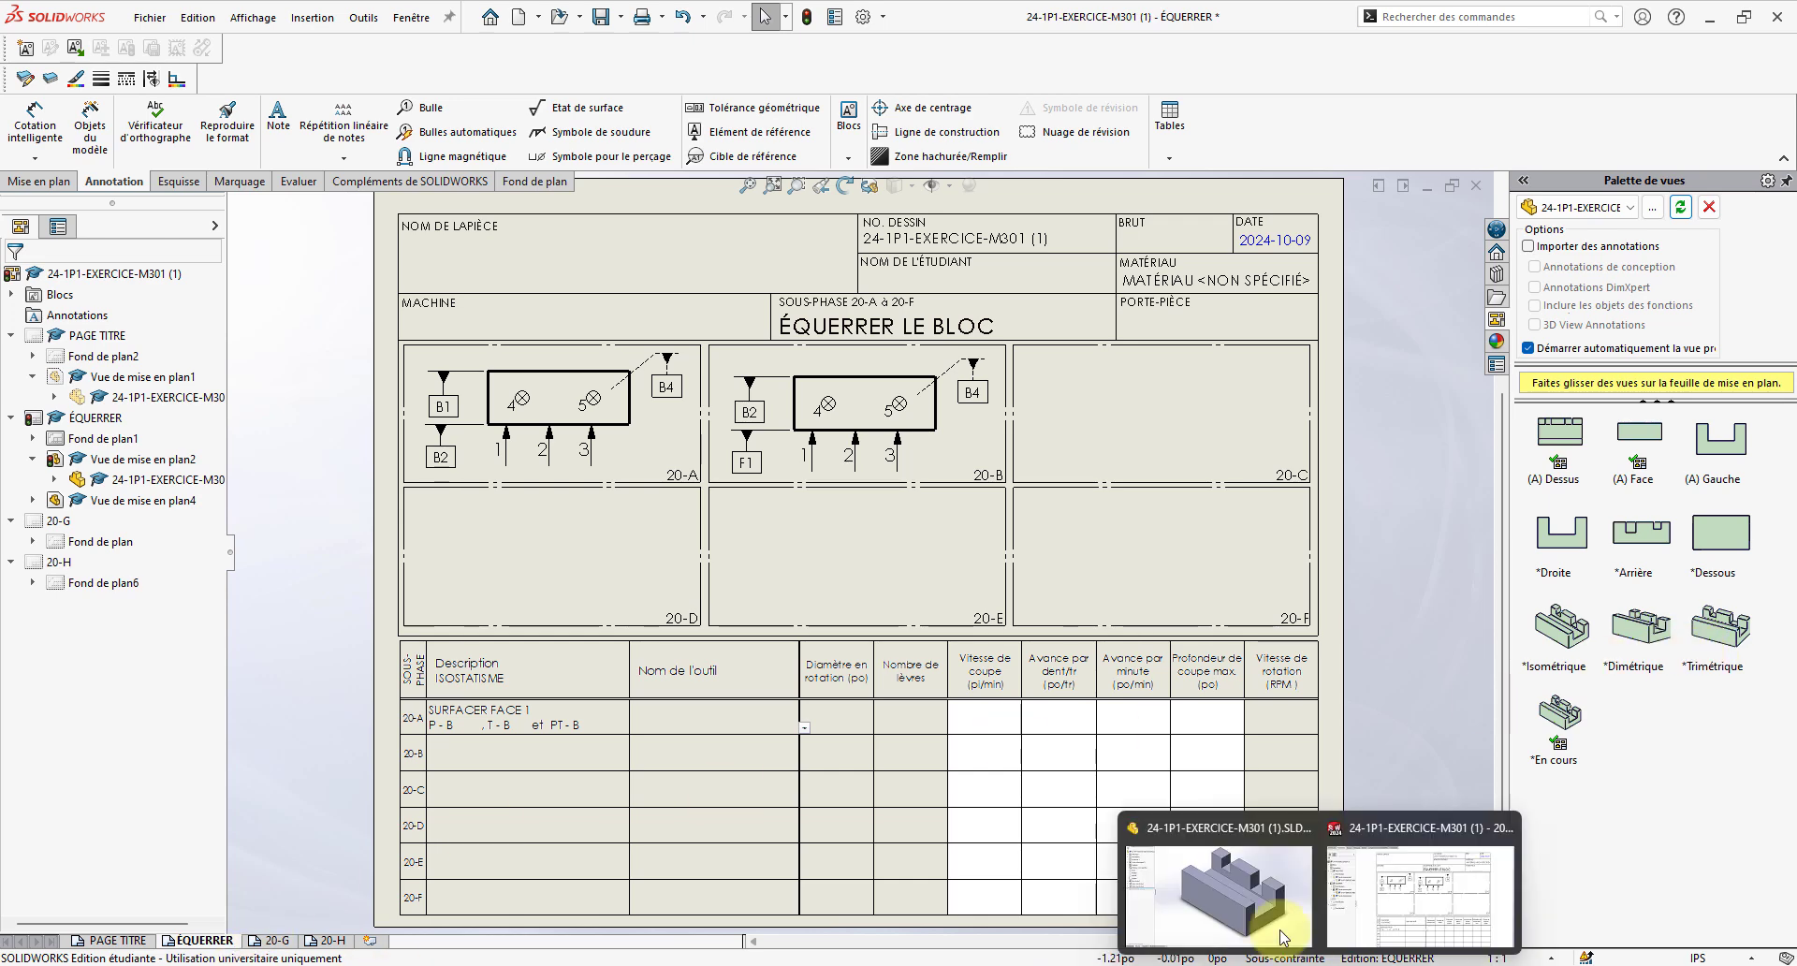
- Orient the part model to its *Droite view showing the U profile, then return to ÉQUERRER
{"action": "left_click", "coordinate": [1234, 829]}
{"action": "middle_click_drag", "start_coordinate": [1108, 752], "coordinate": [964, 639]}
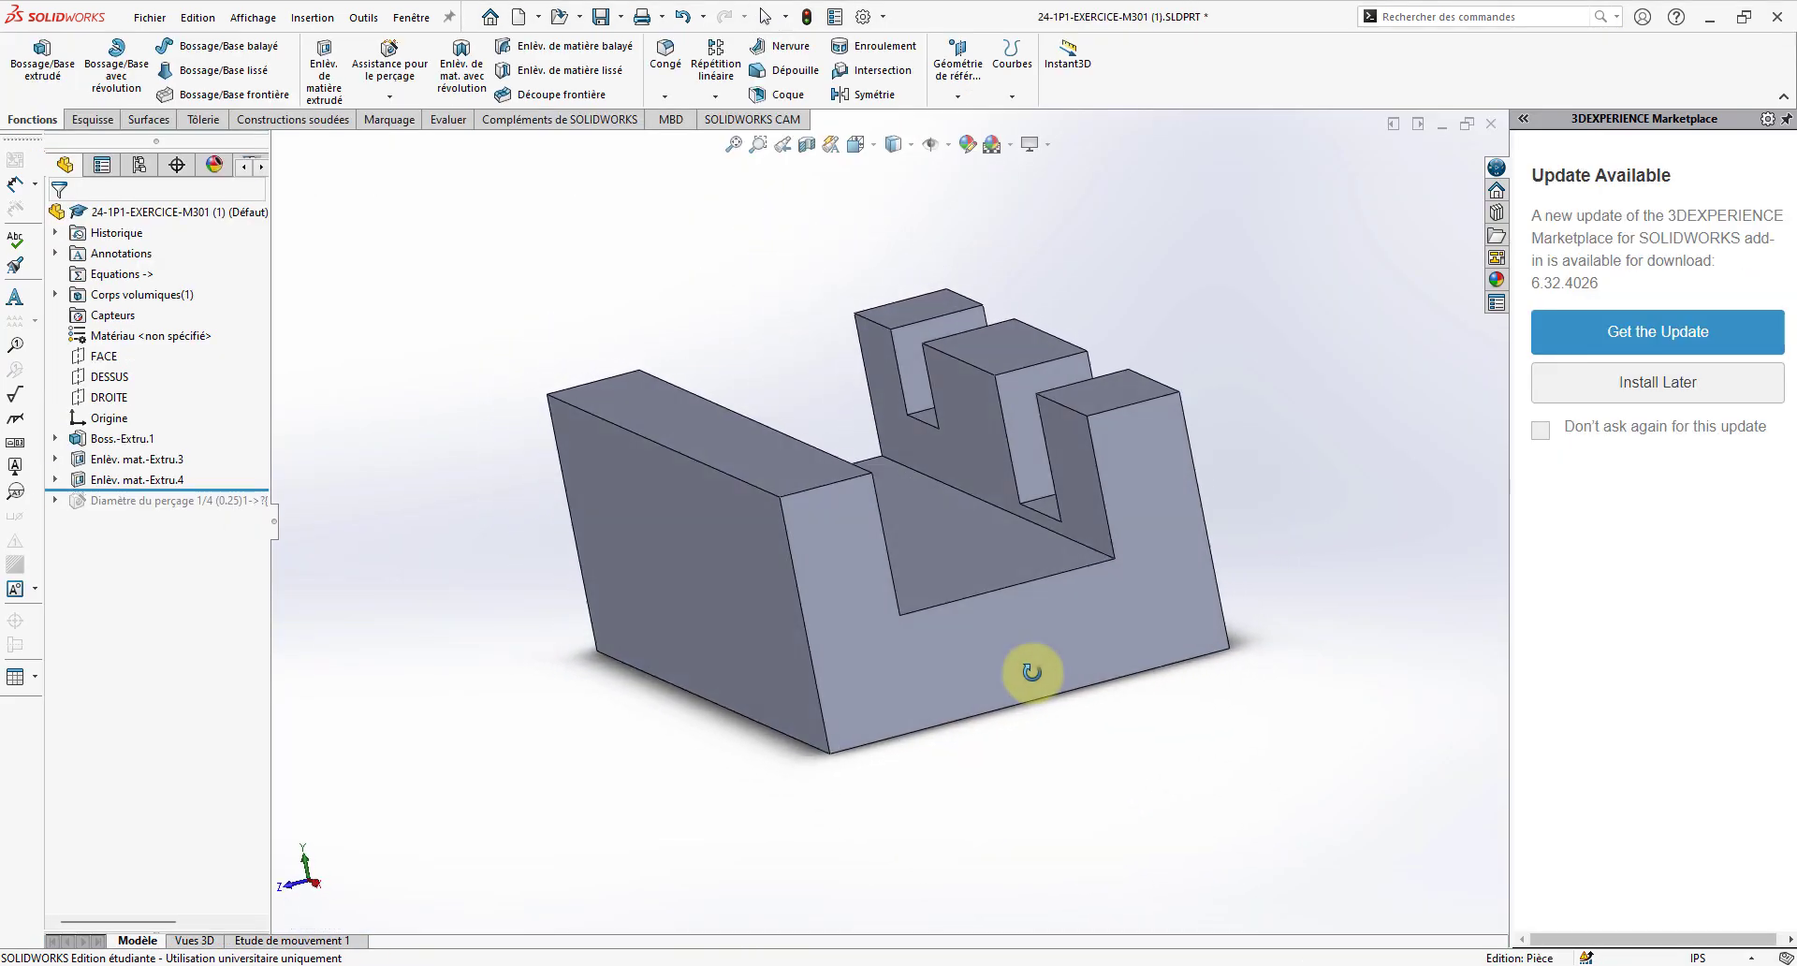
{"action": "left_click", "coordinate": [957, 617]}
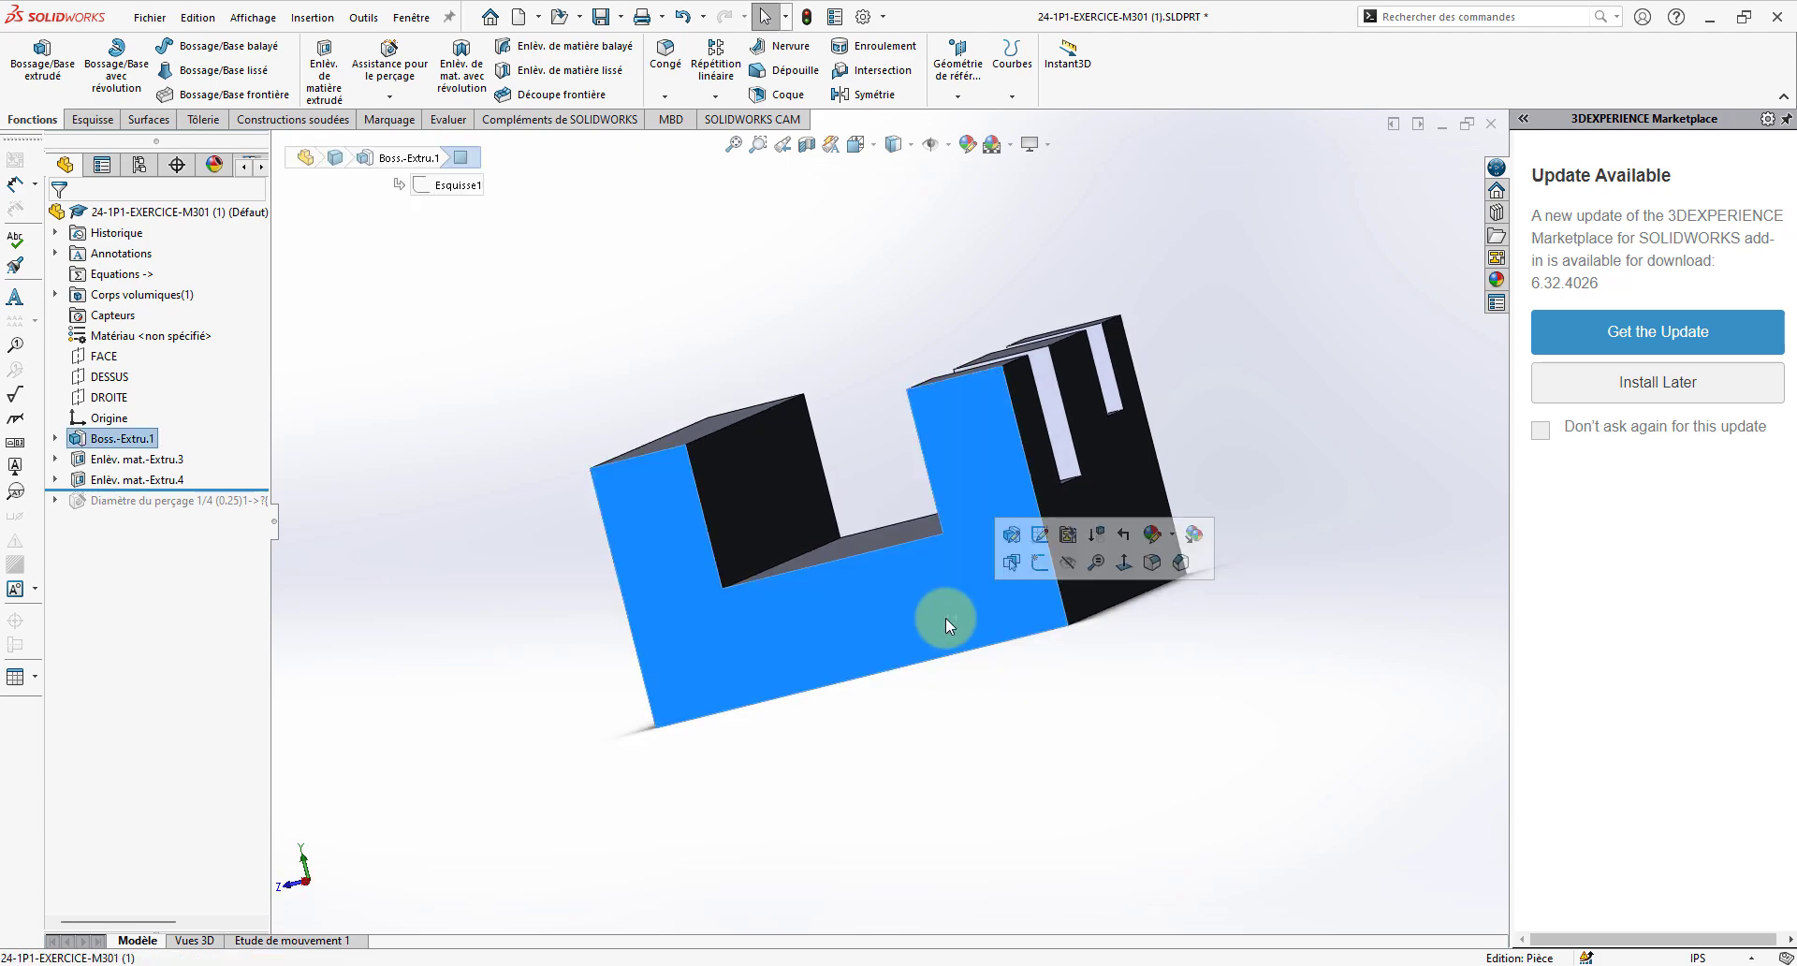
{"action": "left_click", "coordinate": [872, 150]}
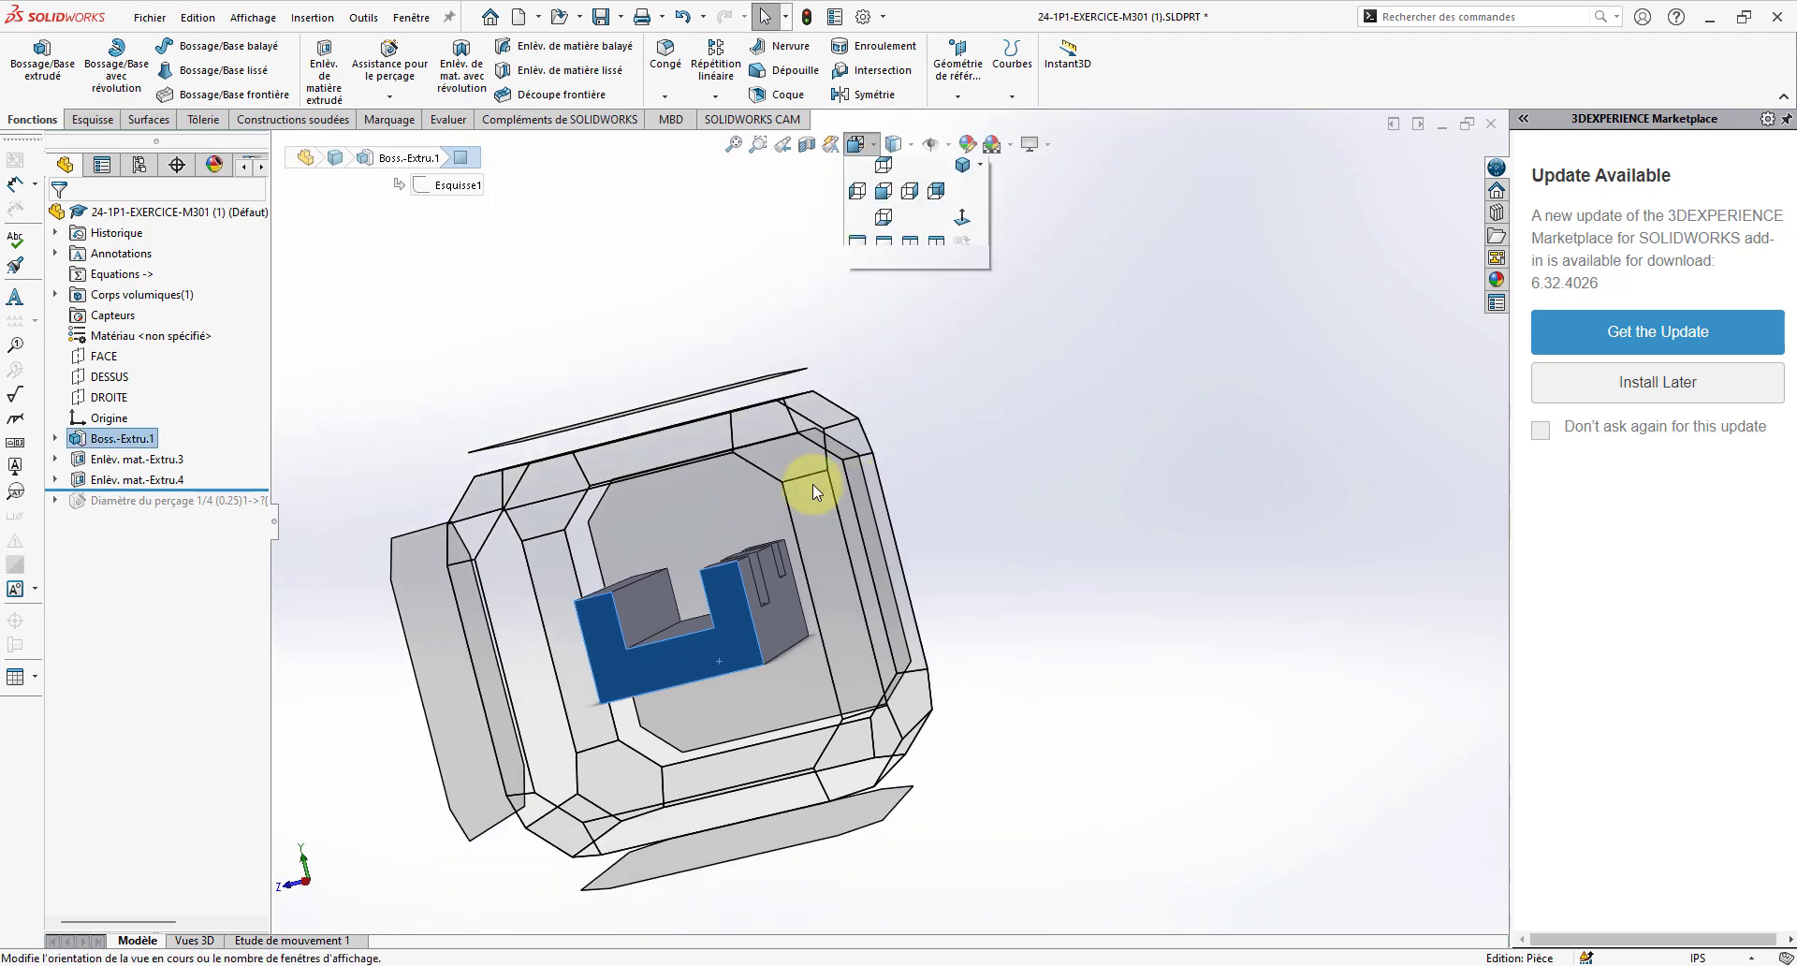
{"action": "left_click", "coordinate": [709, 528]}
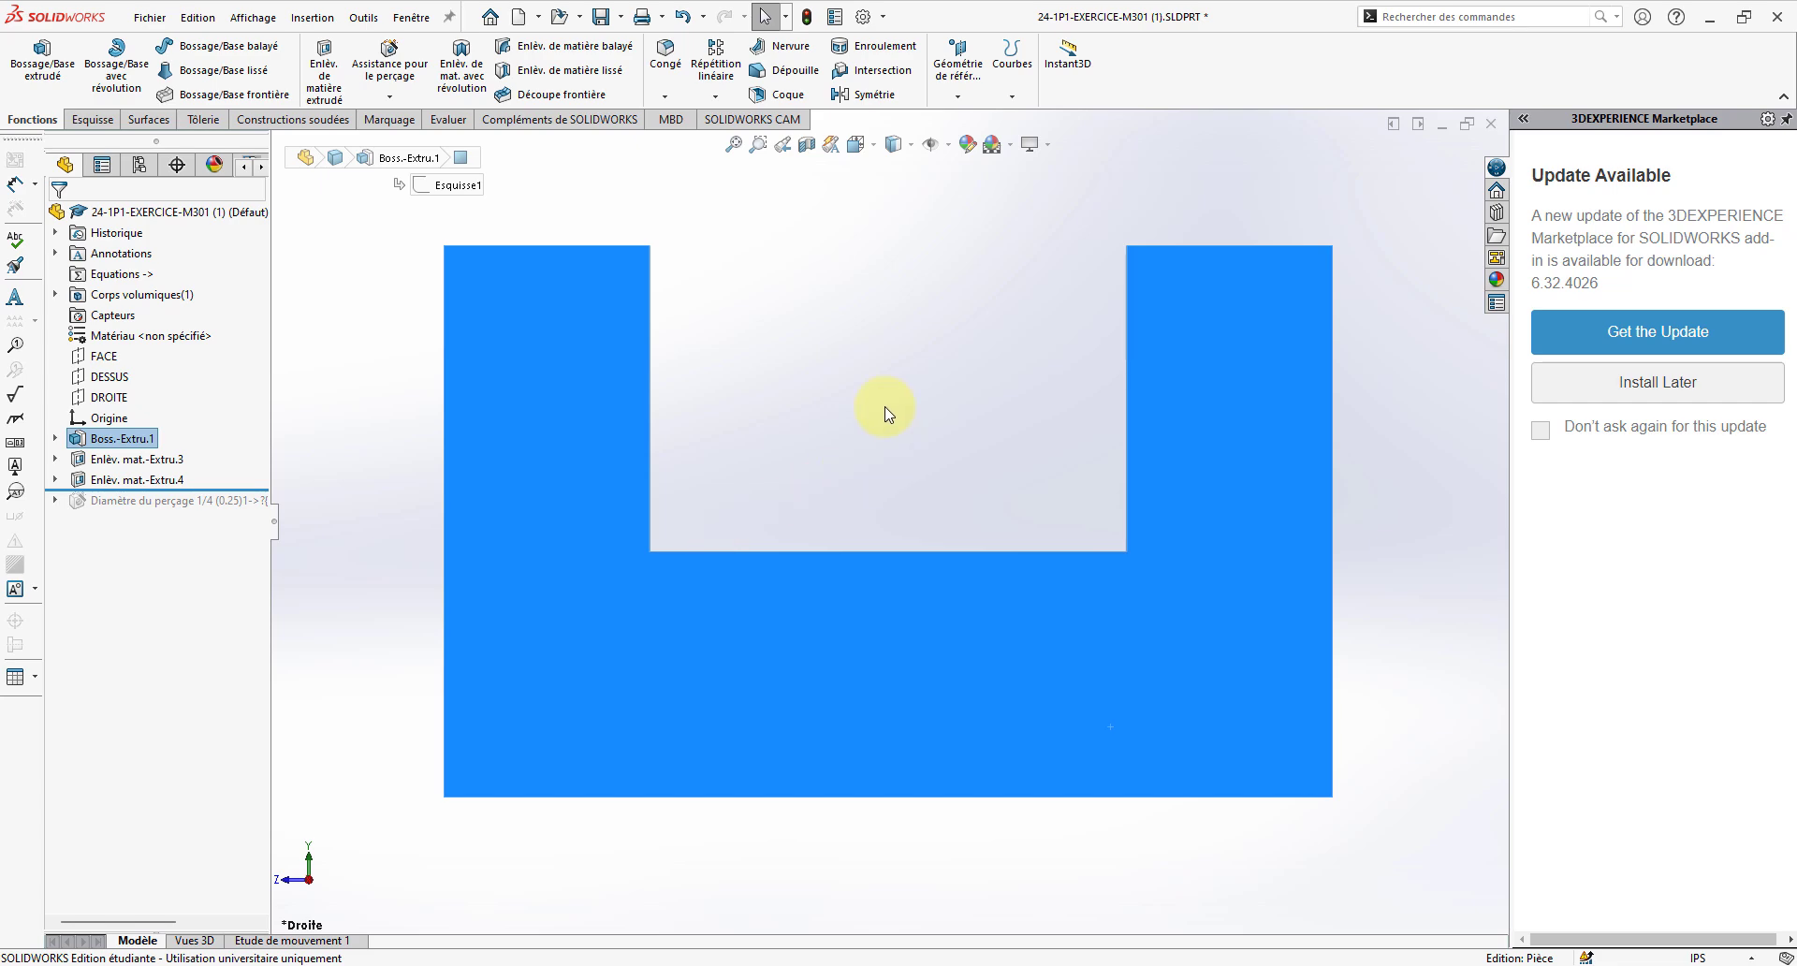
{"action": "scroll", "coordinate": [963, 546], "scroll_direction": "down", "scroll_amount": 1}
{"action": "scroll", "coordinate": [936, 549], "scroll_direction": "up", "scroll_amount": 2}
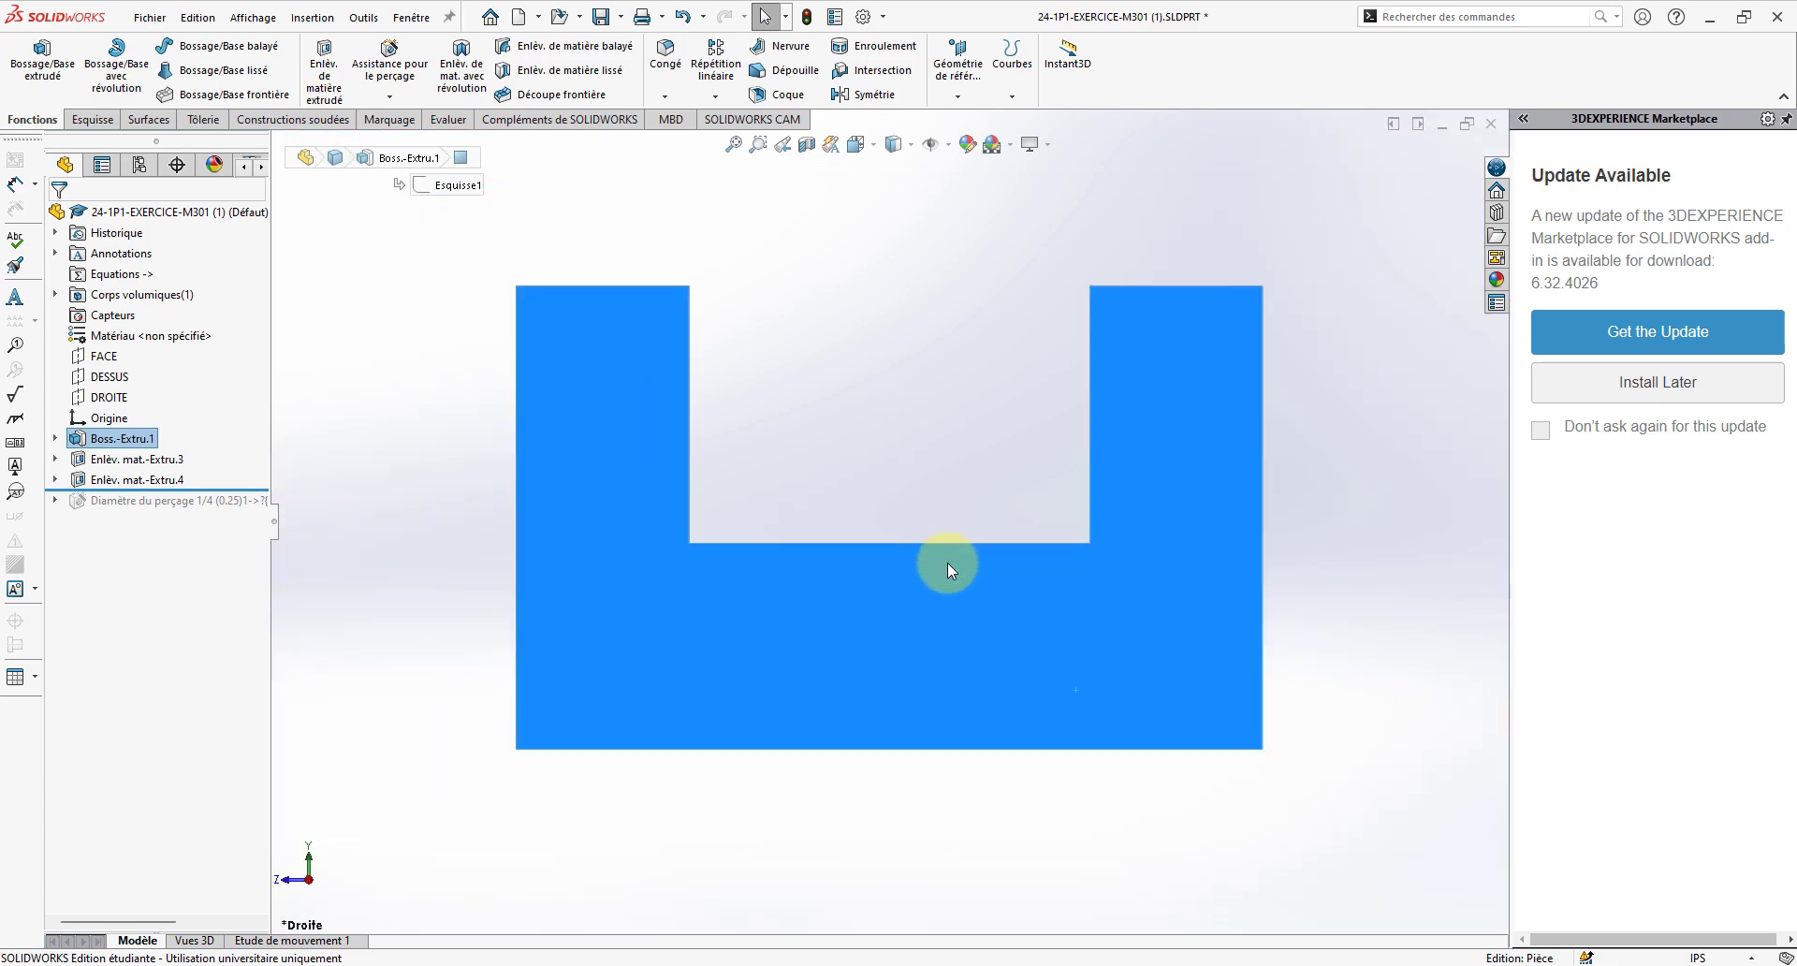
{"action": "left_click", "coordinate": [1436, 837]}
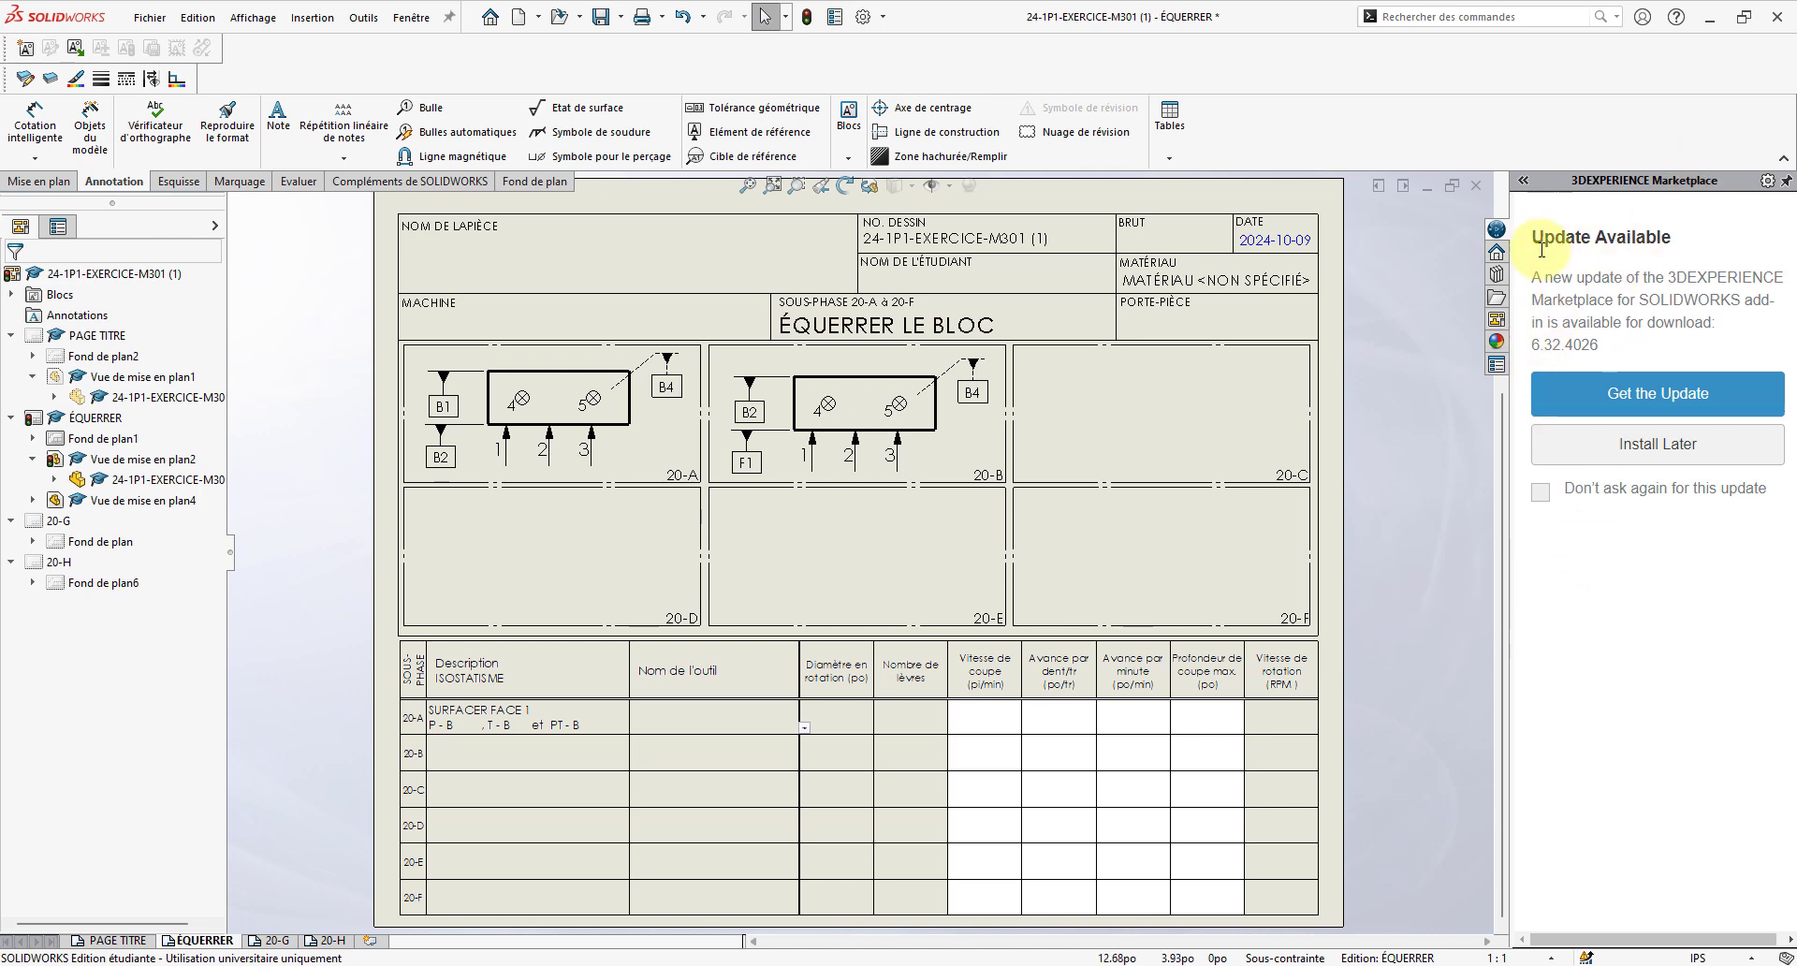
- Drop the current U-shaped view from the view palette into 20-C, then delete it
{"action": "left_click", "coordinate": [1496, 319]}
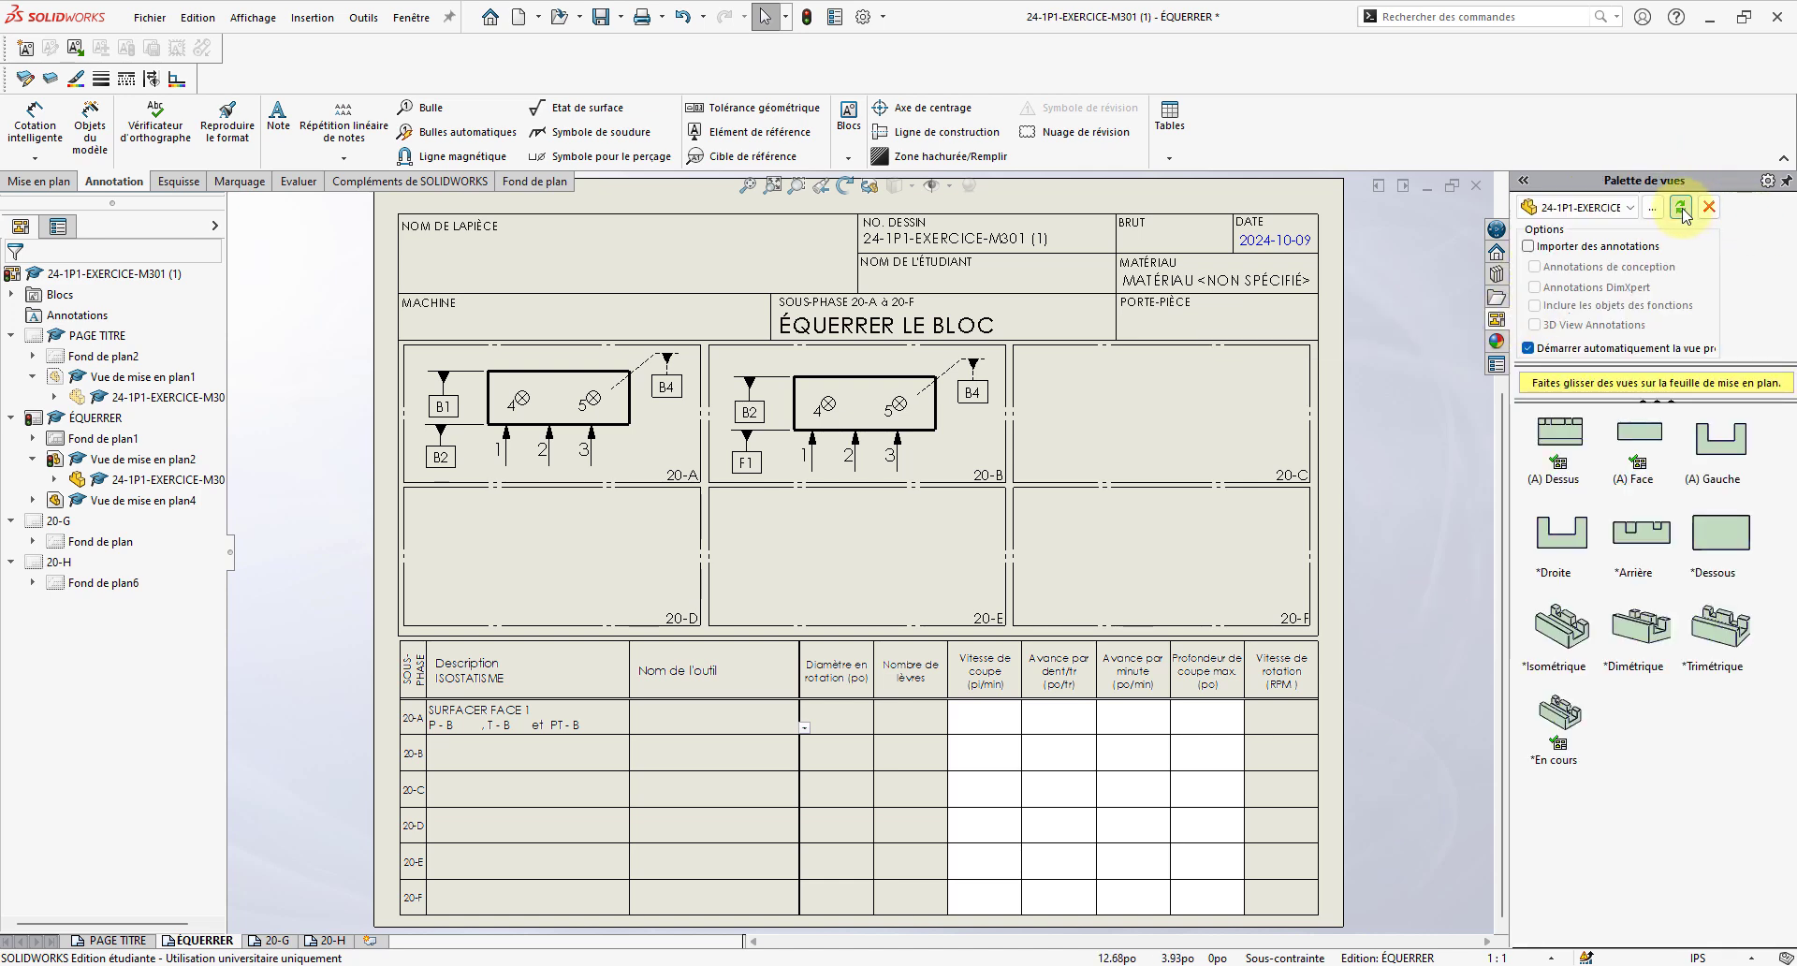
{"action": "mouse_move", "coordinate": [1560, 716]}
{"action": "left_mouse_down"}
{"action": "mouse_move", "coordinate": [1146, 305]}
{"action": "mouse_move", "coordinate": [1168, 453]}
{"action": "left_mouse_up"}
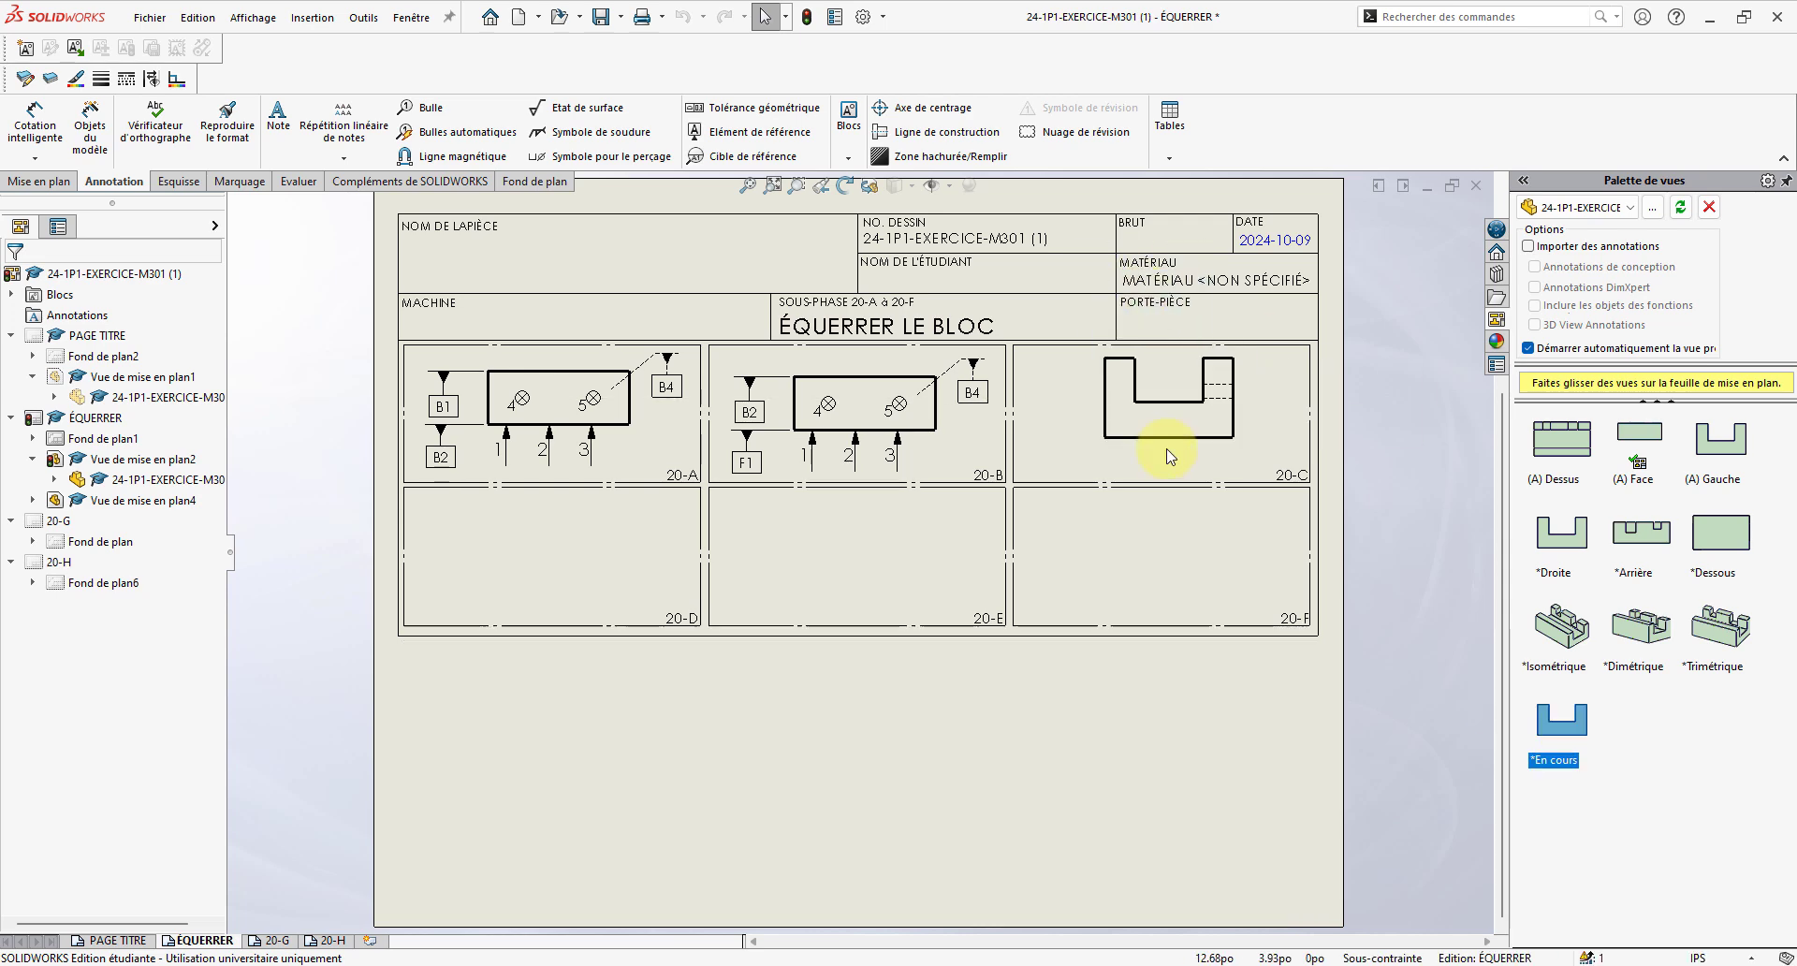
{"action": "key", "text": "Delete"}
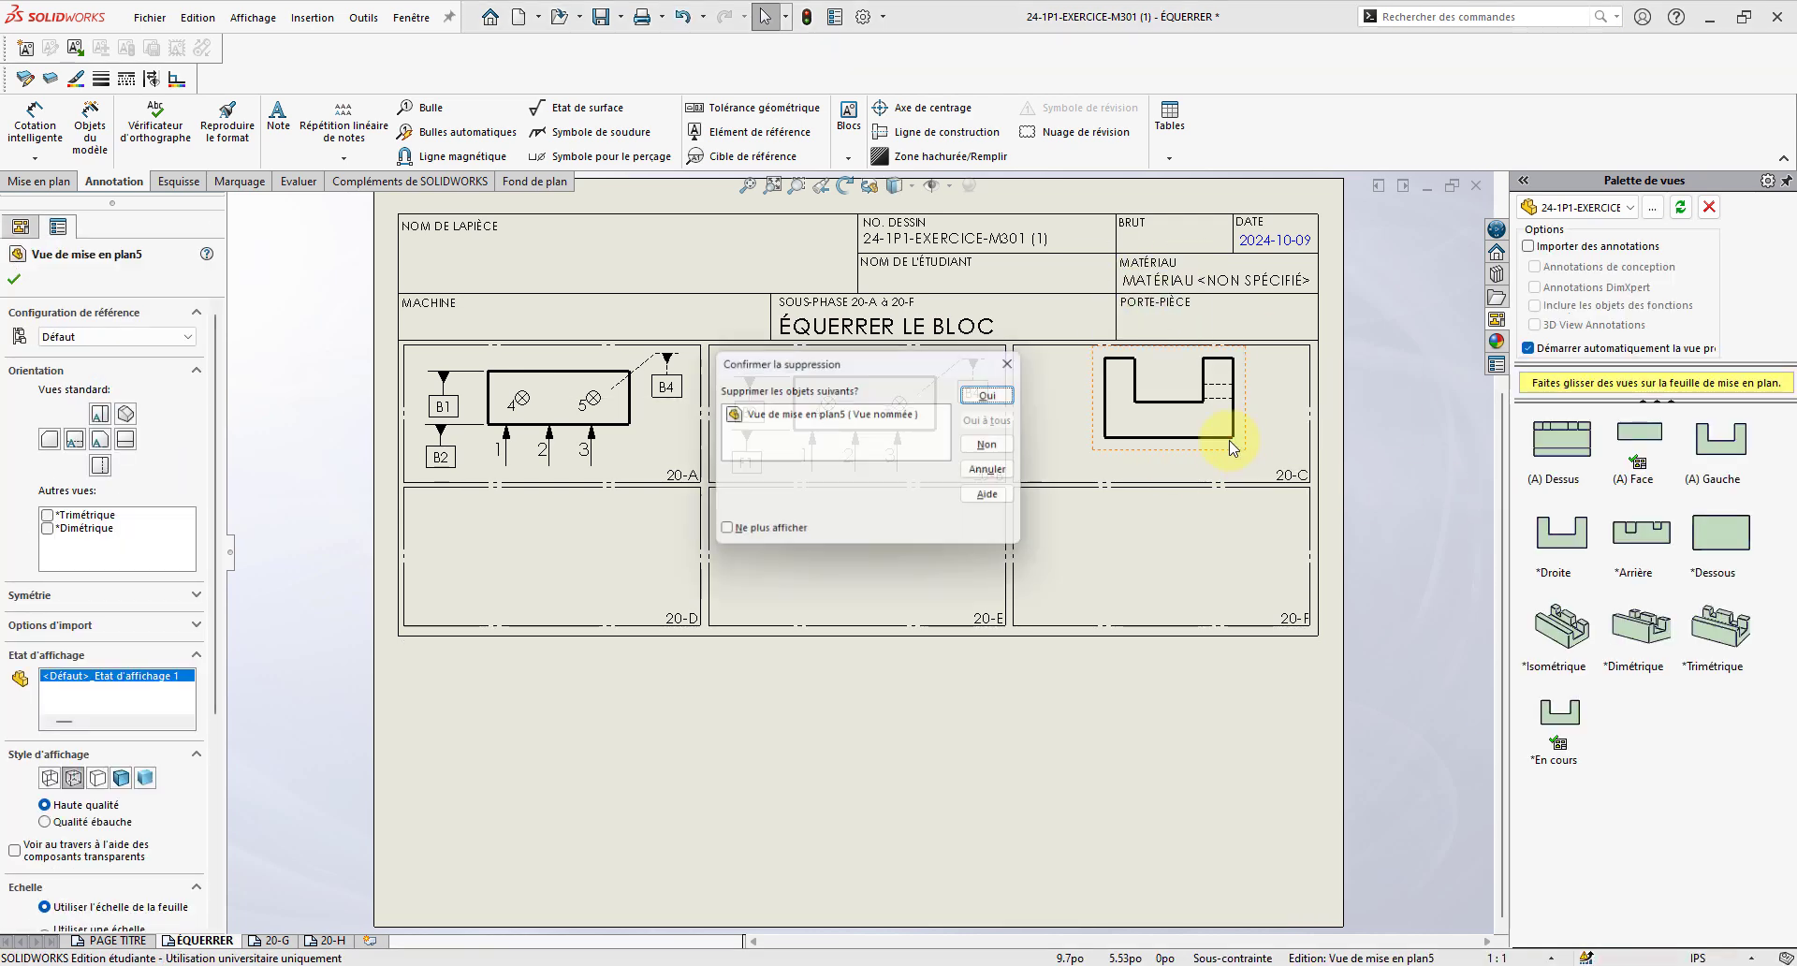
{"action": "left_click", "coordinate": [1018, 395]}
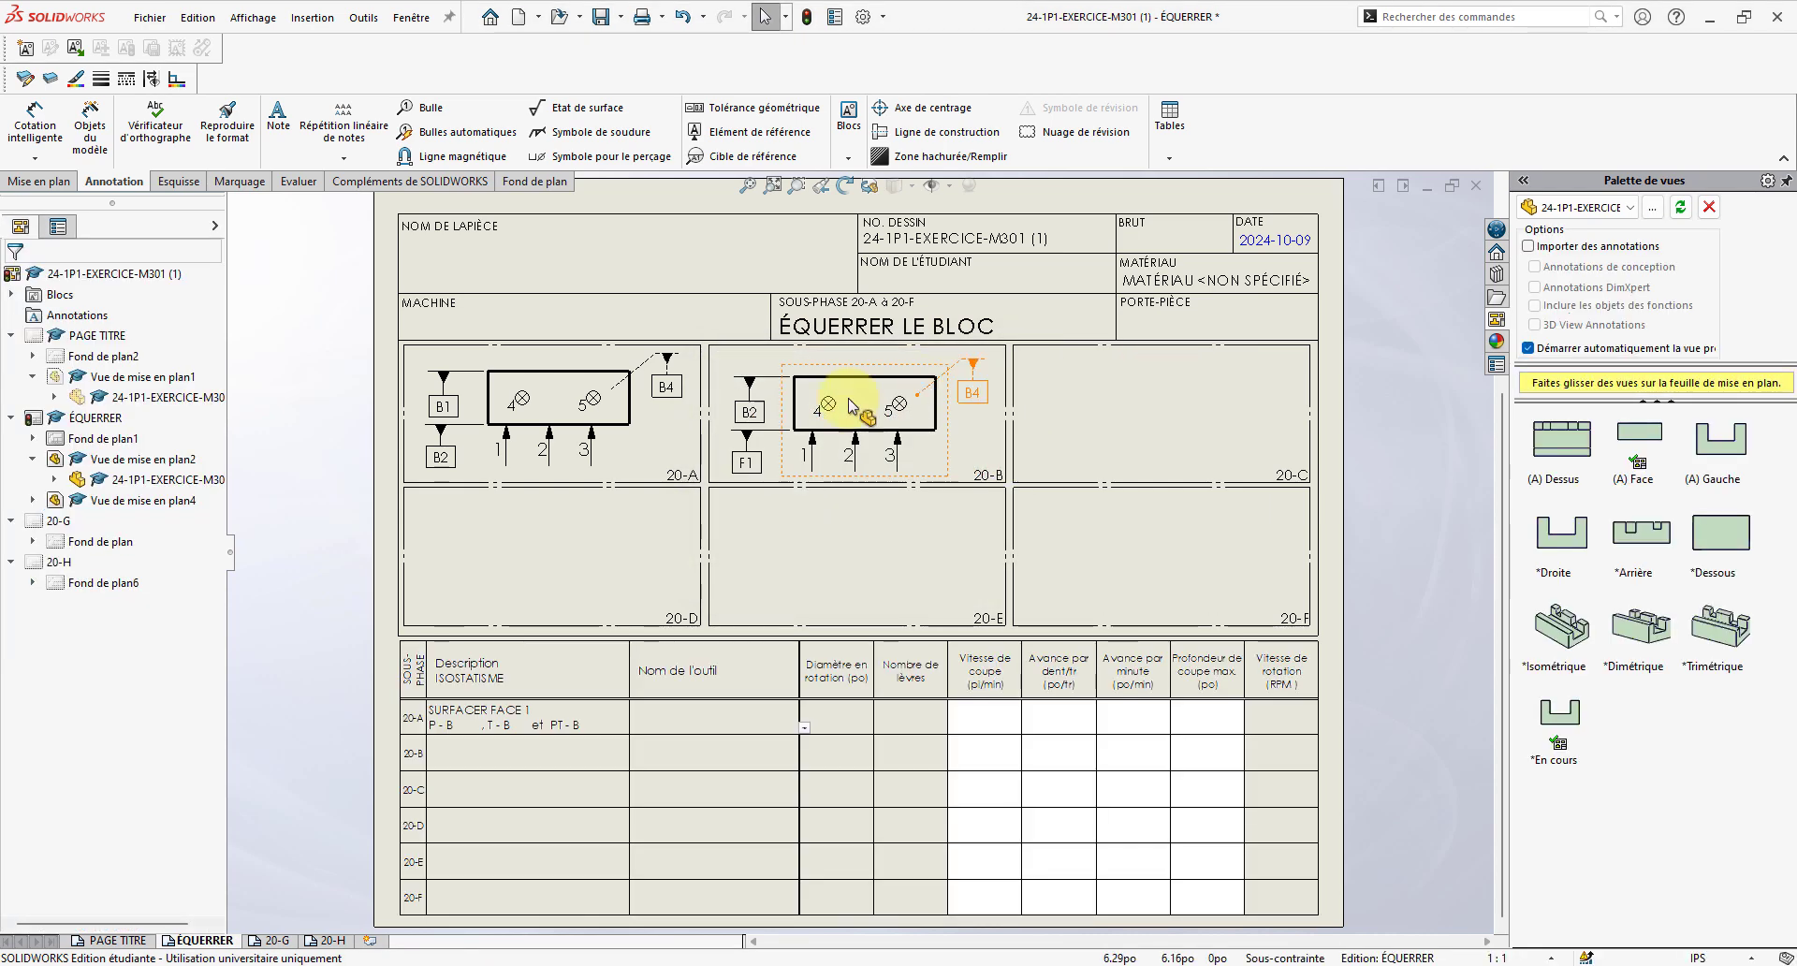
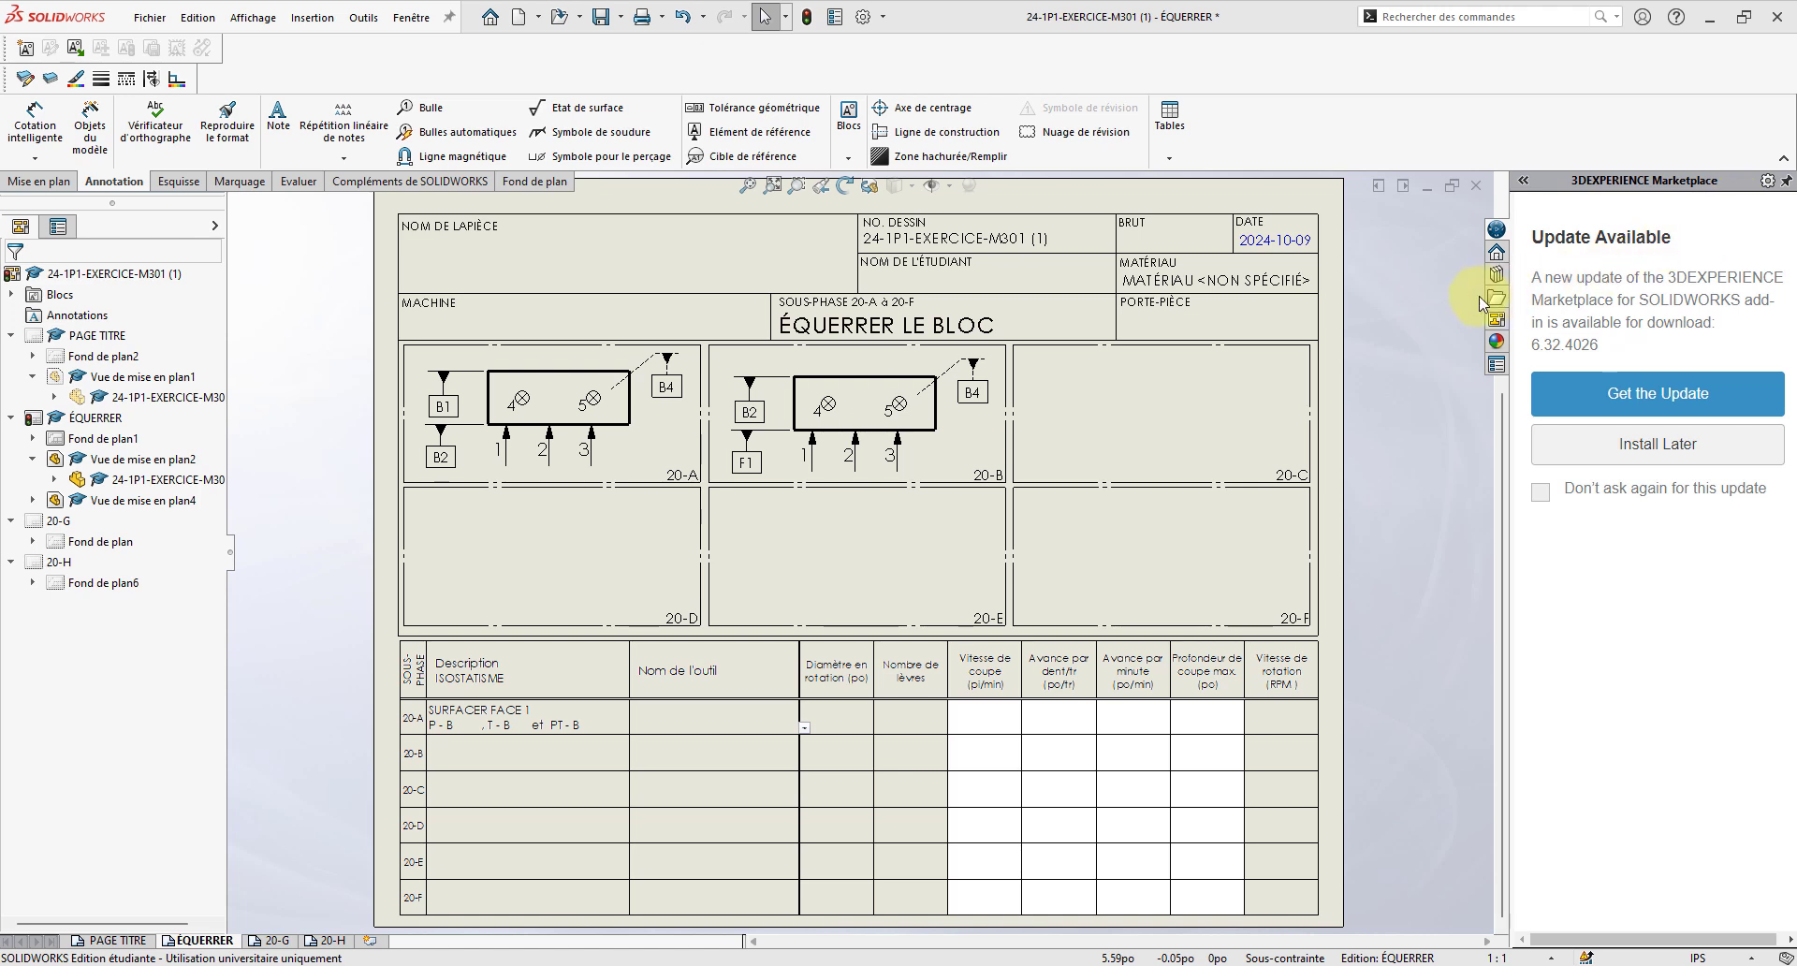
- Open the View Palette and orbit the part's 3D model to inspect its underside and slotted block
{"action": "left_click", "coordinate": [1497, 321]}
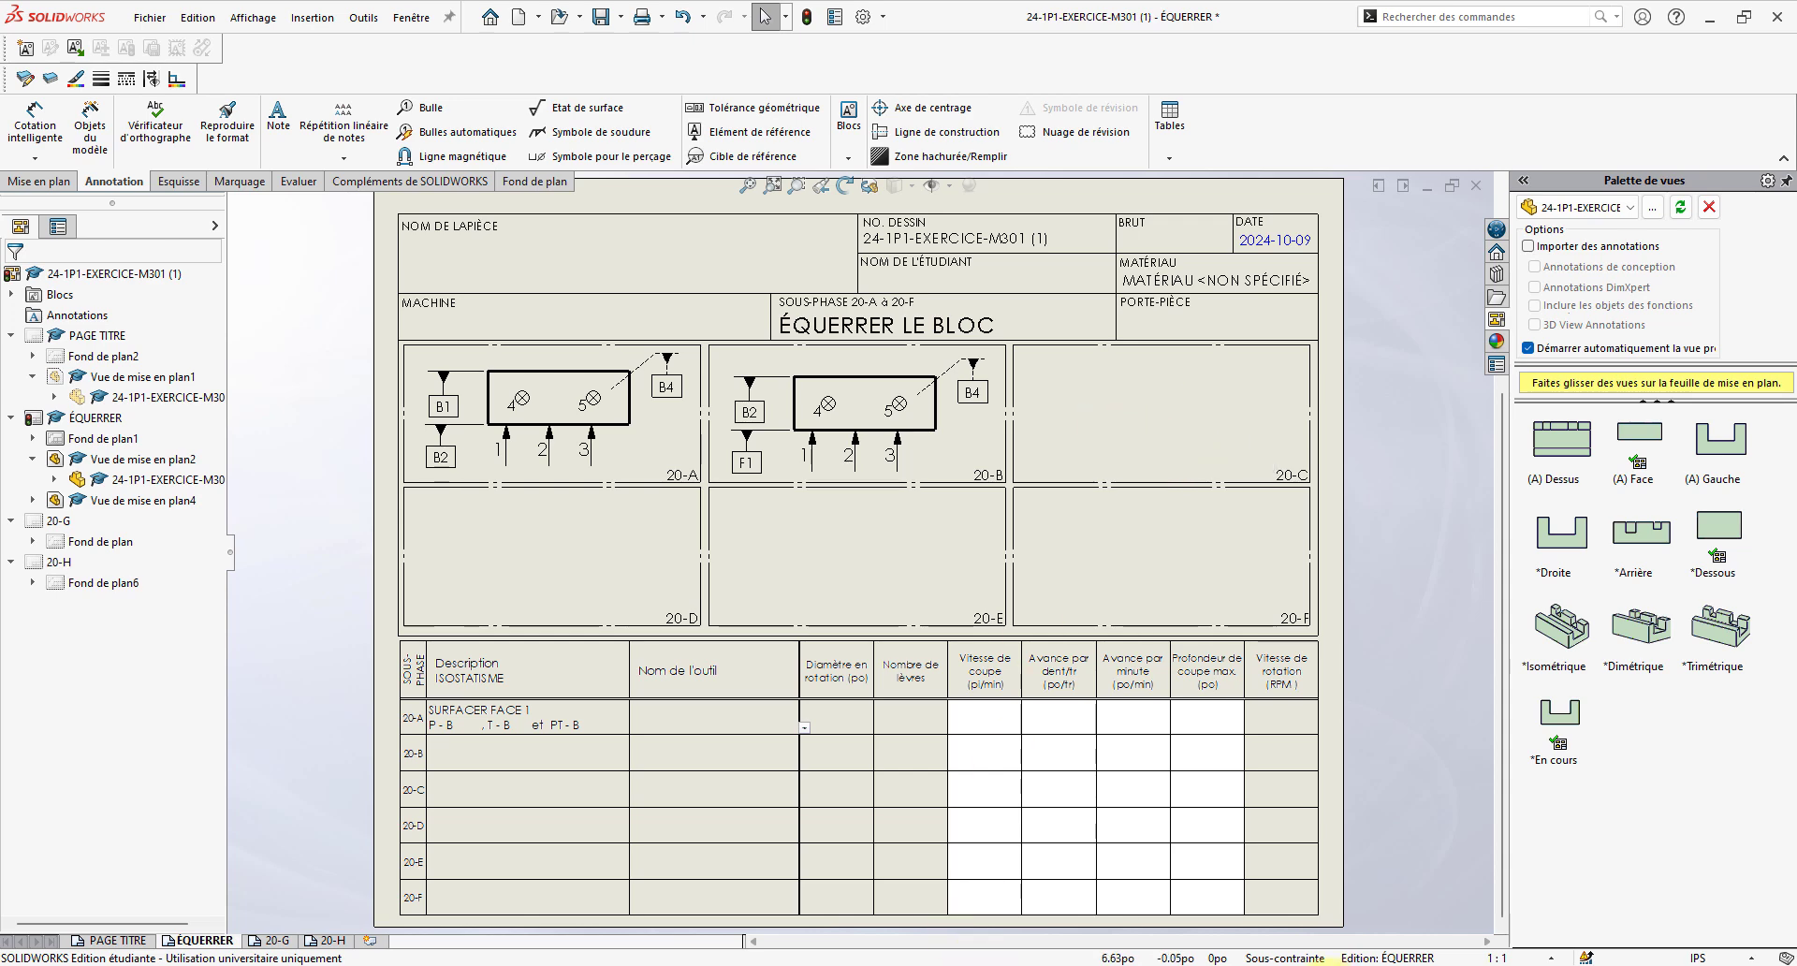
{"action": "left_click", "coordinate": [1245, 837]}
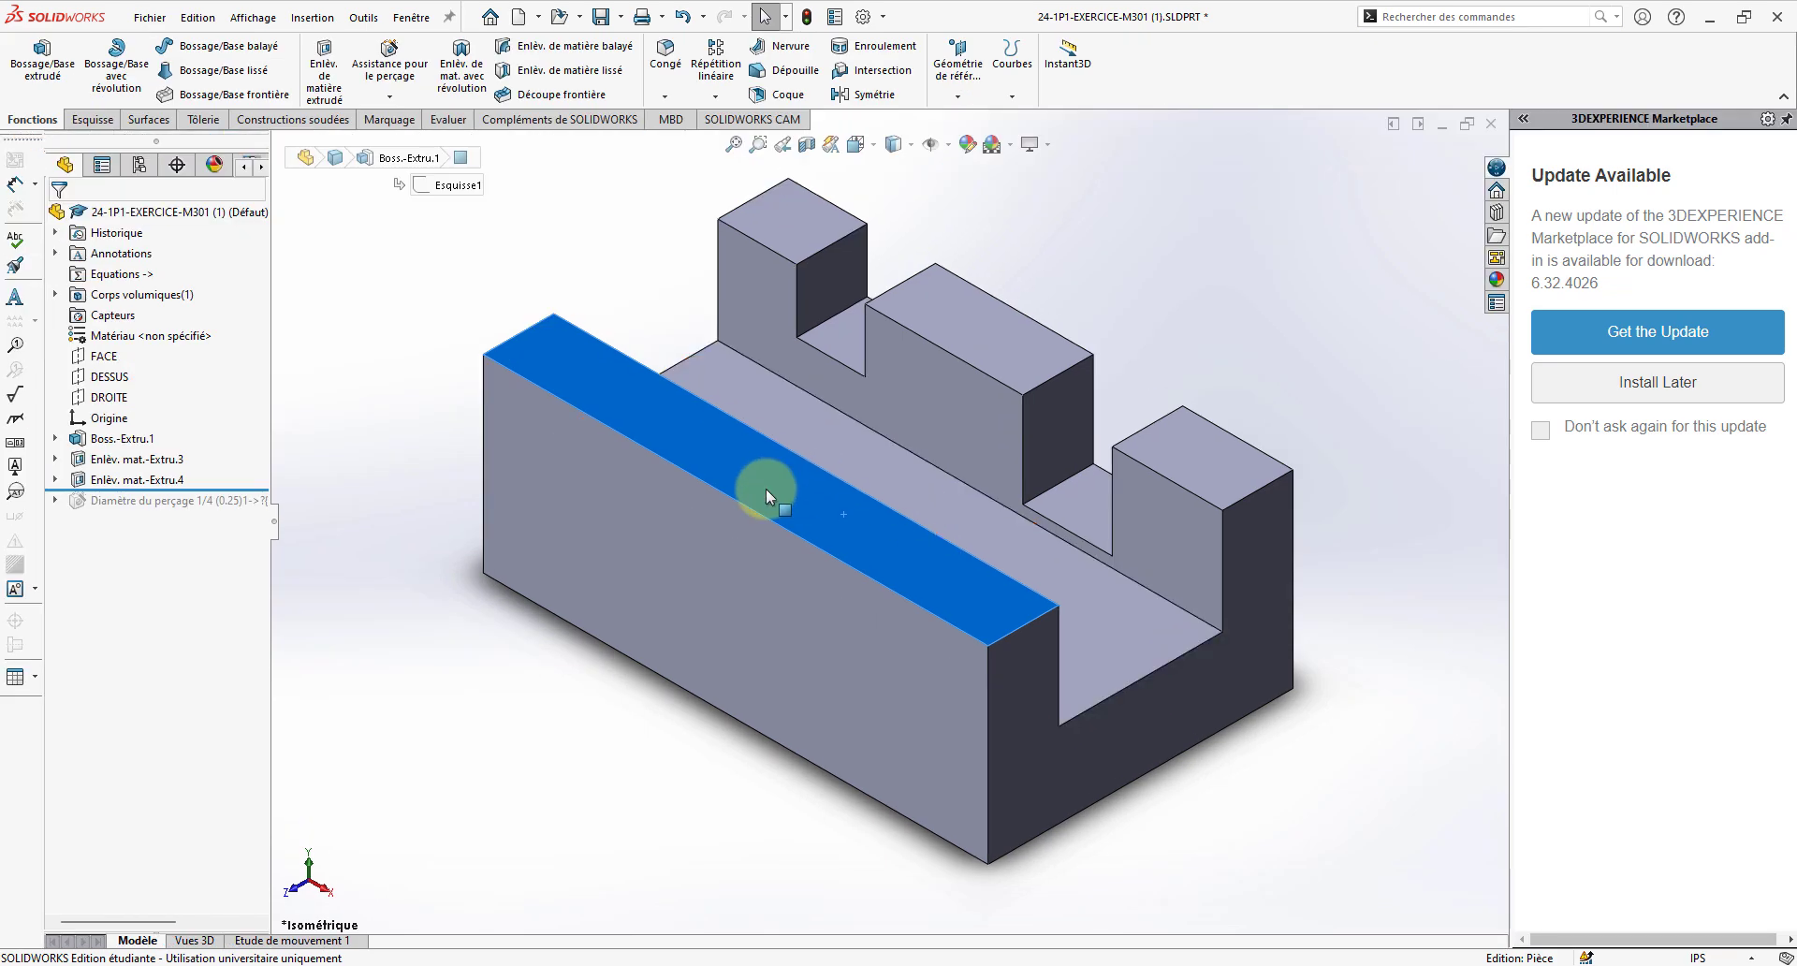
{"action": "mouse_move", "coordinate": [768, 490]}
{"action": "middle_mouse_down"}
{"action": "mouse_move", "coordinate": [774, 294]}
{"action": "mouse_move", "coordinate": [858, 570]}
{"action": "middle_mouse_up"}
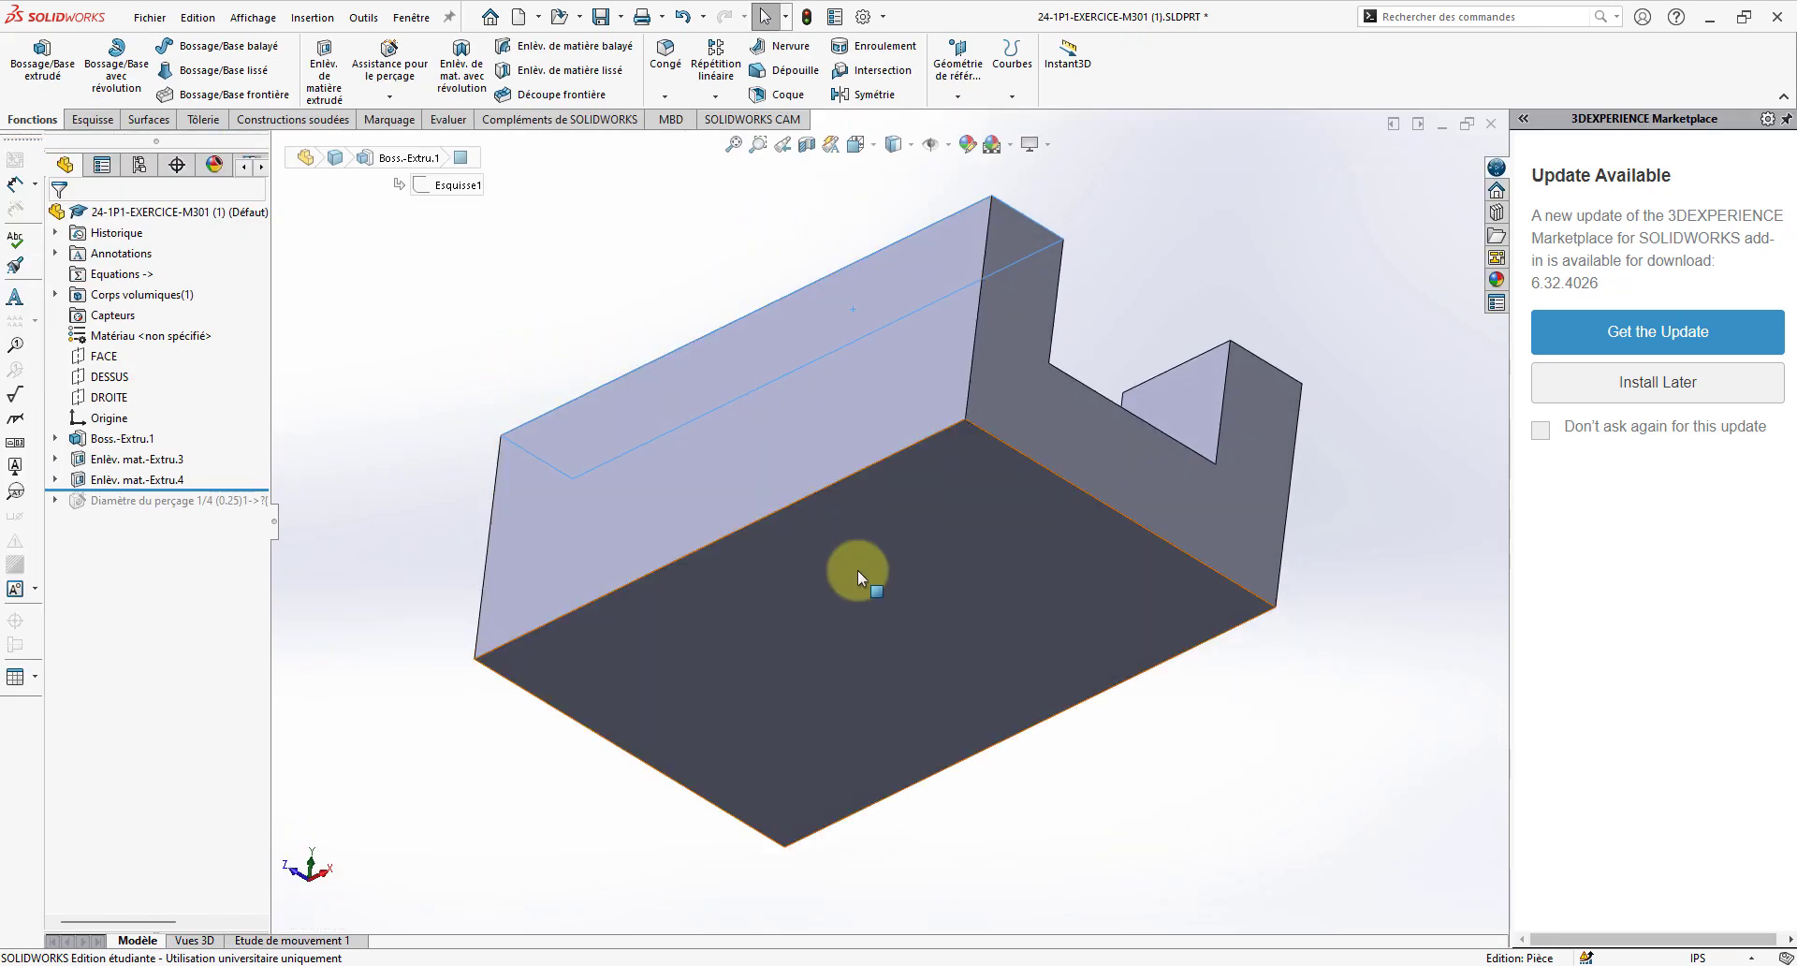
{"action": "middle_click_drag", "start_coordinate": [784, 380], "coordinate": [794, 485]}
{"action": "left_click", "coordinate": [793, 481]}
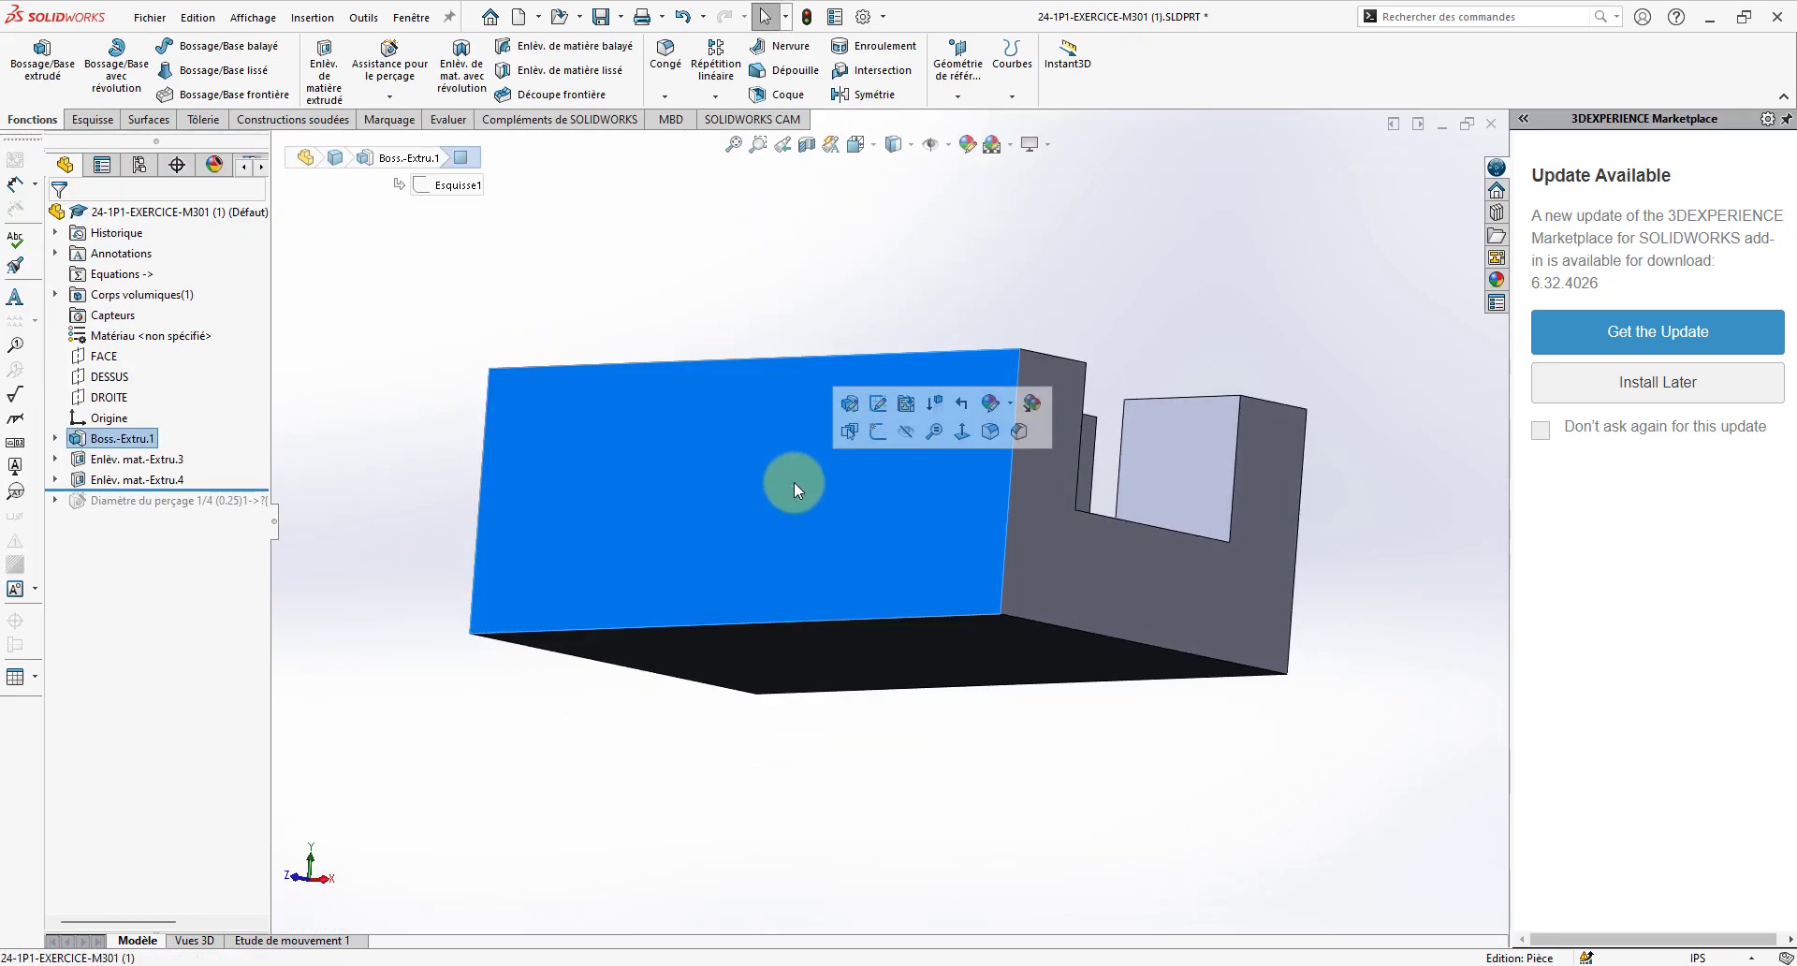
{"action": "mouse_move", "coordinate": [905, 569]}
{"action": "middle_mouse_down"}
{"action": "mouse_move", "coordinate": [866, 601]}
{"action": "mouse_move", "coordinate": [874, 750]}
{"action": "mouse_move", "coordinate": [846, 369]}
{"action": "mouse_move", "coordinate": [890, 553]}
{"action": "mouse_move", "coordinate": [937, 384]}
{"action": "mouse_move", "coordinate": [886, 469]}
{"action": "middle_mouse_up"}
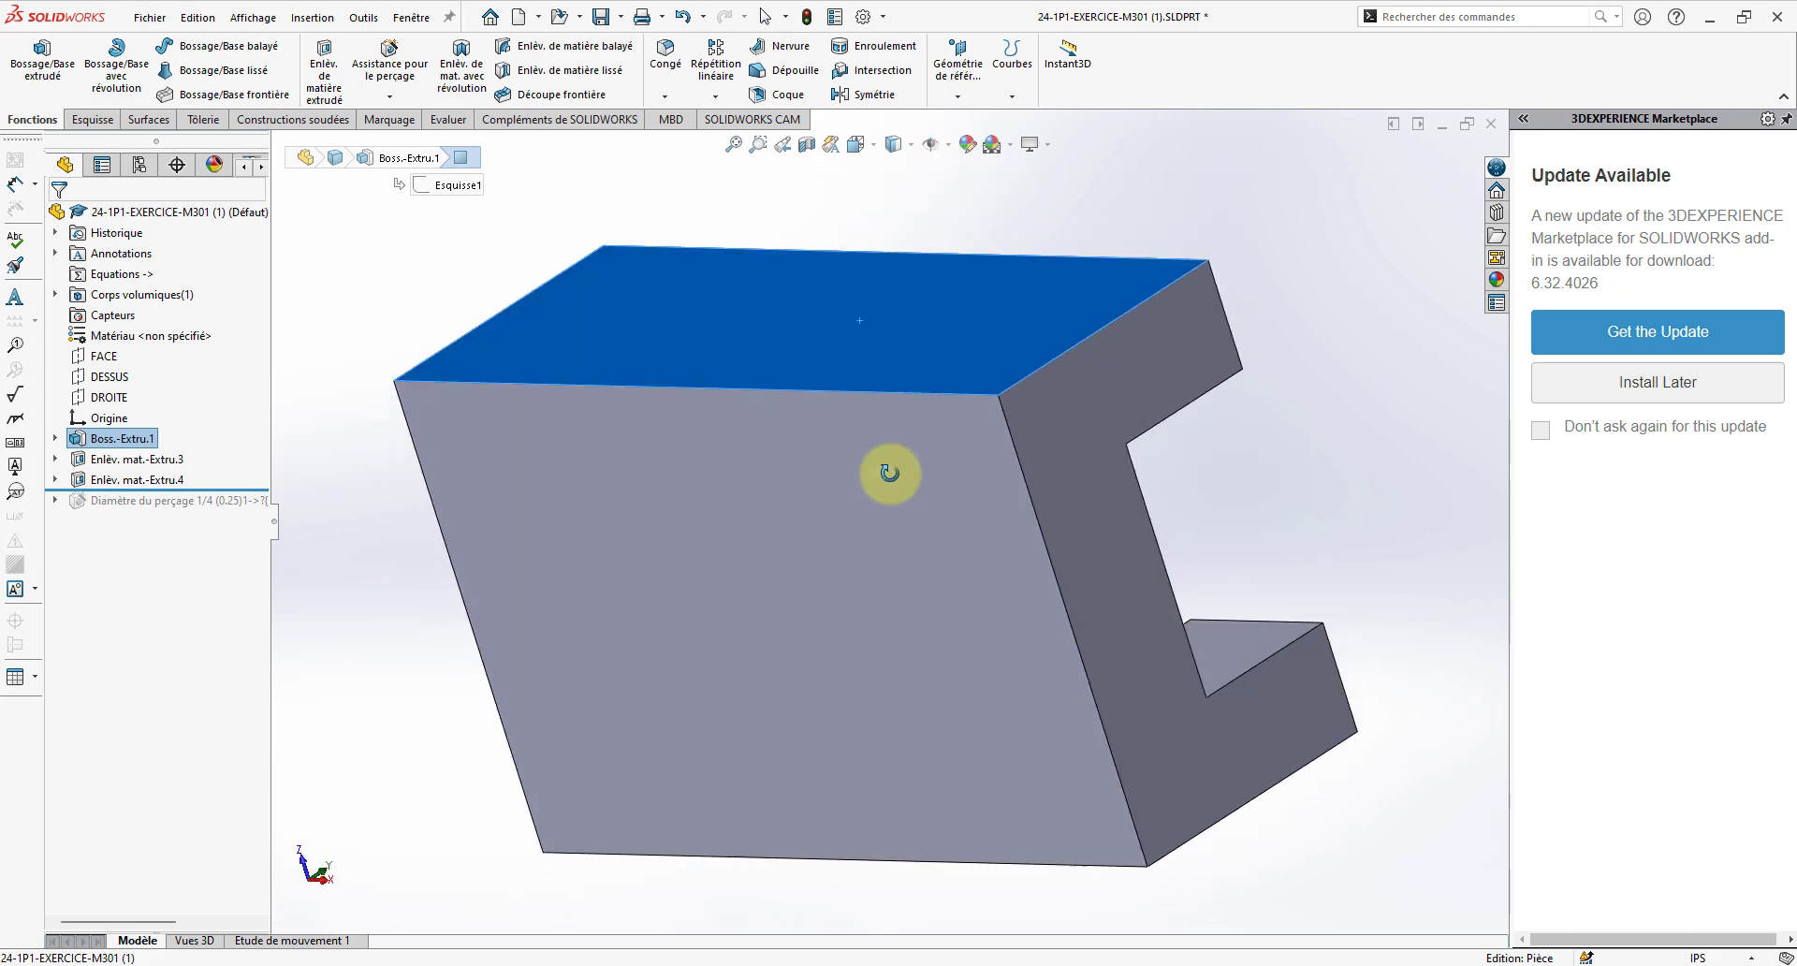
{"action": "mouse_move", "coordinate": [839, 549]}
{"action": "middle_mouse_down"}
{"action": "mouse_move", "coordinate": [1196, 516]}
{"action": "mouse_move", "coordinate": [1227, 666]}
{"action": "mouse_move", "coordinate": [1123, 602]}
{"action": "mouse_move", "coordinate": [883, 586]}
{"action": "mouse_move", "coordinate": [1131, 558]}
{"action": "mouse_move", "coordinate": [1063, 309]}
{"action": "mouse_move", "coordinate": [1081, 398]}
{"action": "middle_mouse_up"}
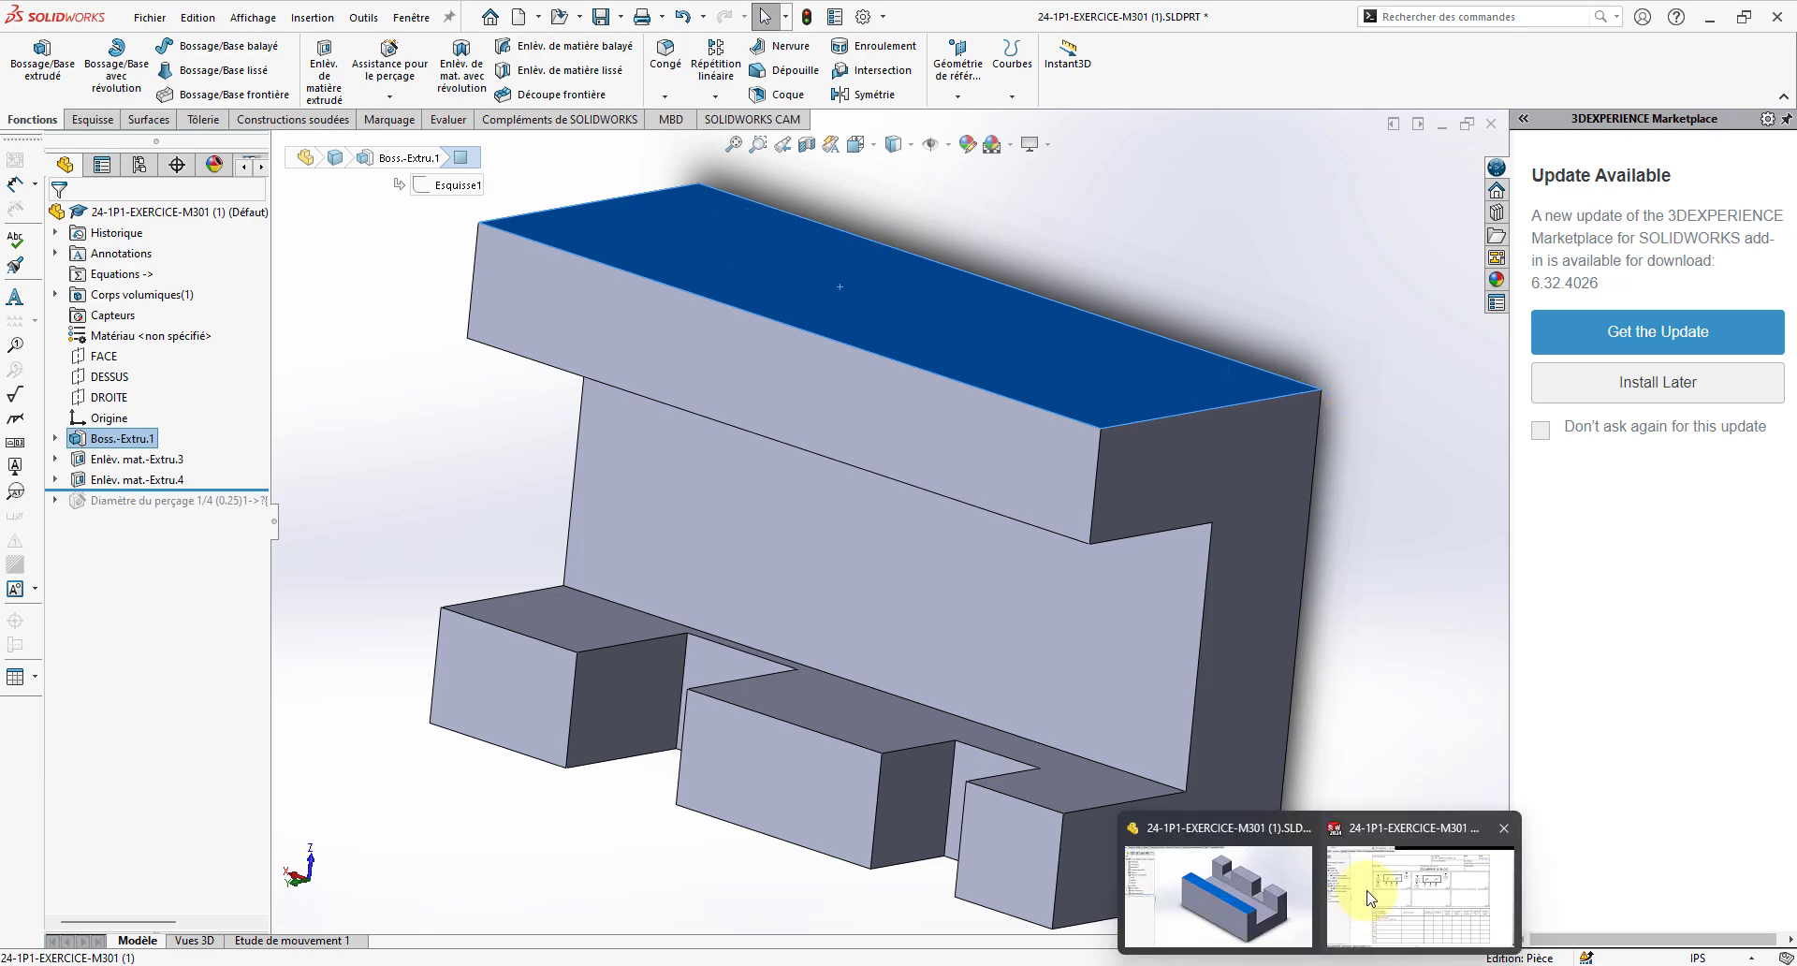
- Back on the ÉQUERRER sheet, place the part's top view in cell 20-C with hidden lines removed
{"action": "left_click", "coordinate": [1376, 866]}
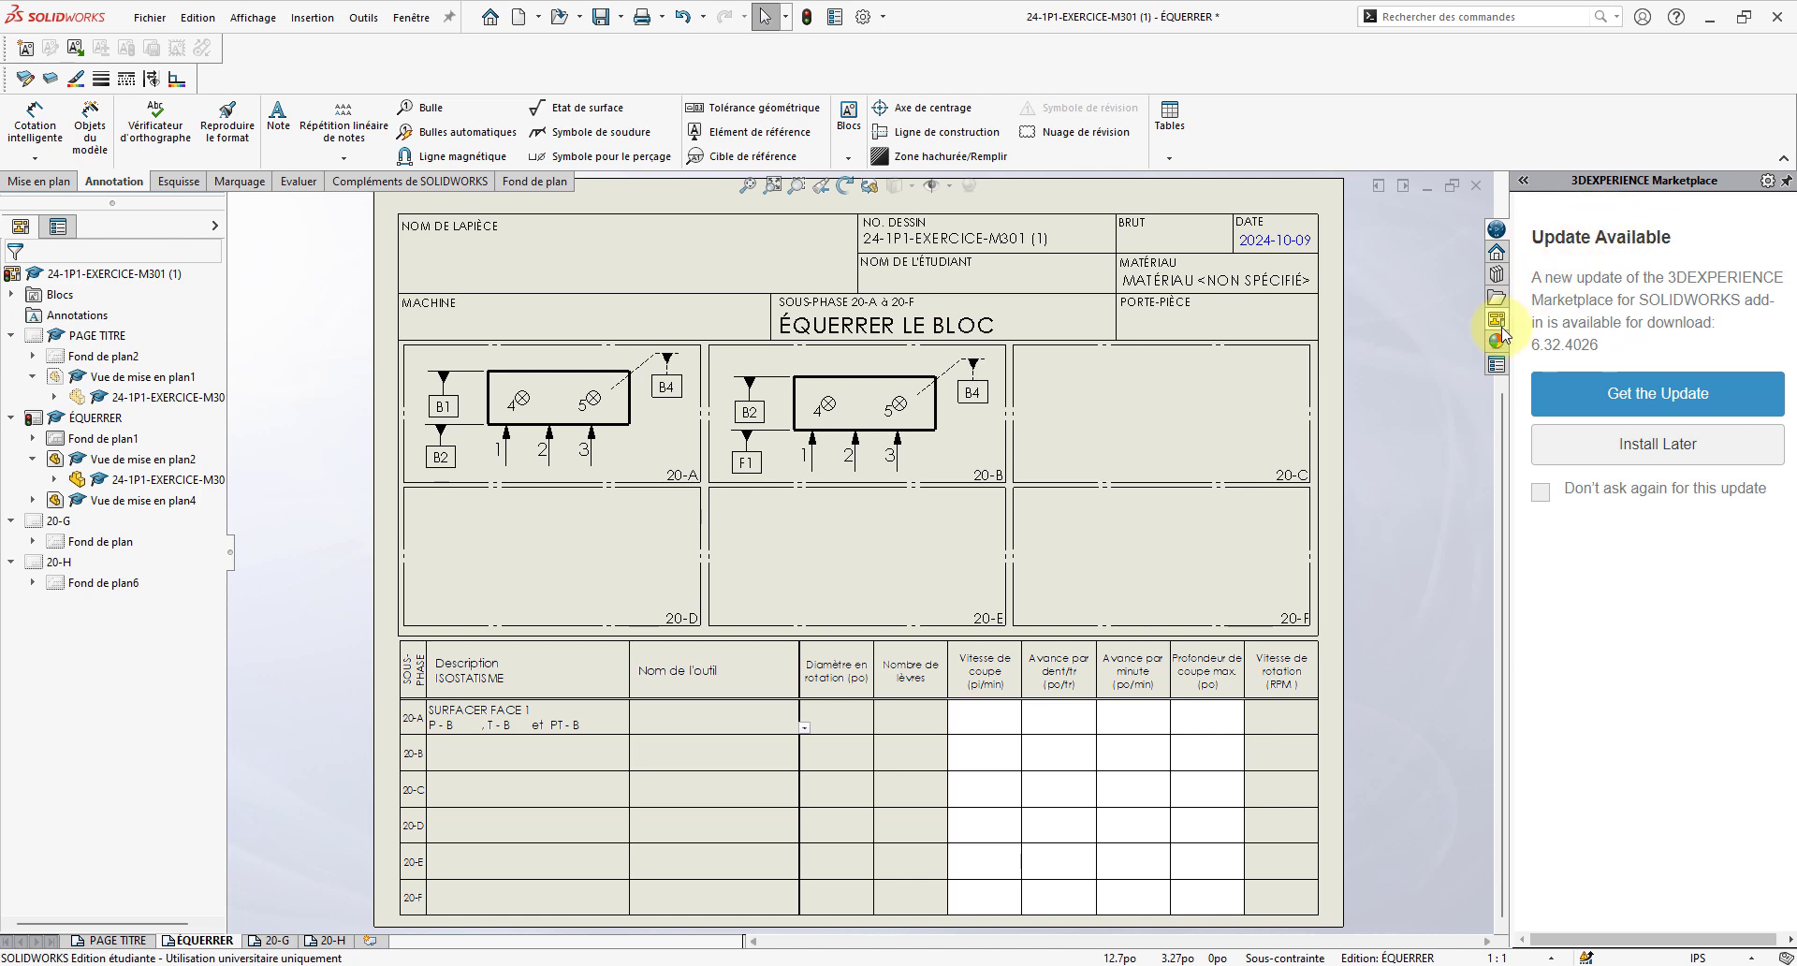
{"action": "left_click", "coordinate": [1496, 319]}
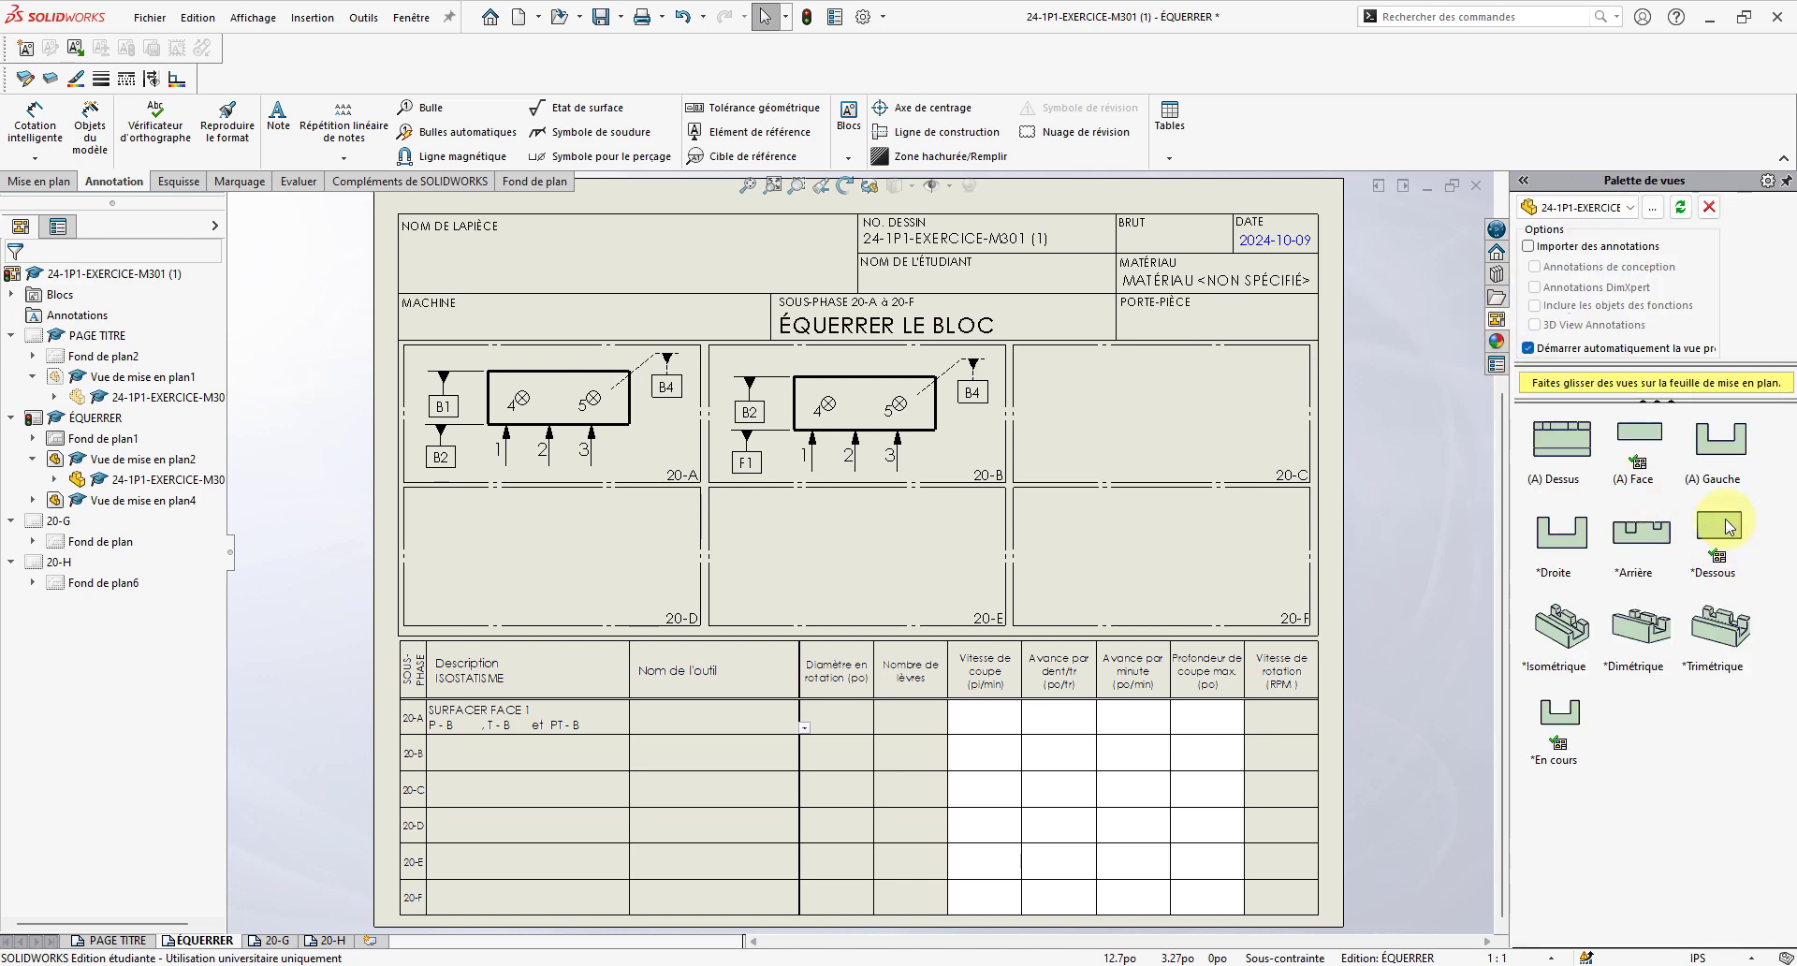
{"action": "mouse_move", "coordinate": [1561, 438]}
{"action": "left_mouse_down"}
{"action": "mouse_move", "coordinate": [682, 449]}
{"action": "mouse_move", "coordinate": [1158, 422]}
{"action": "left_mouse_up"}
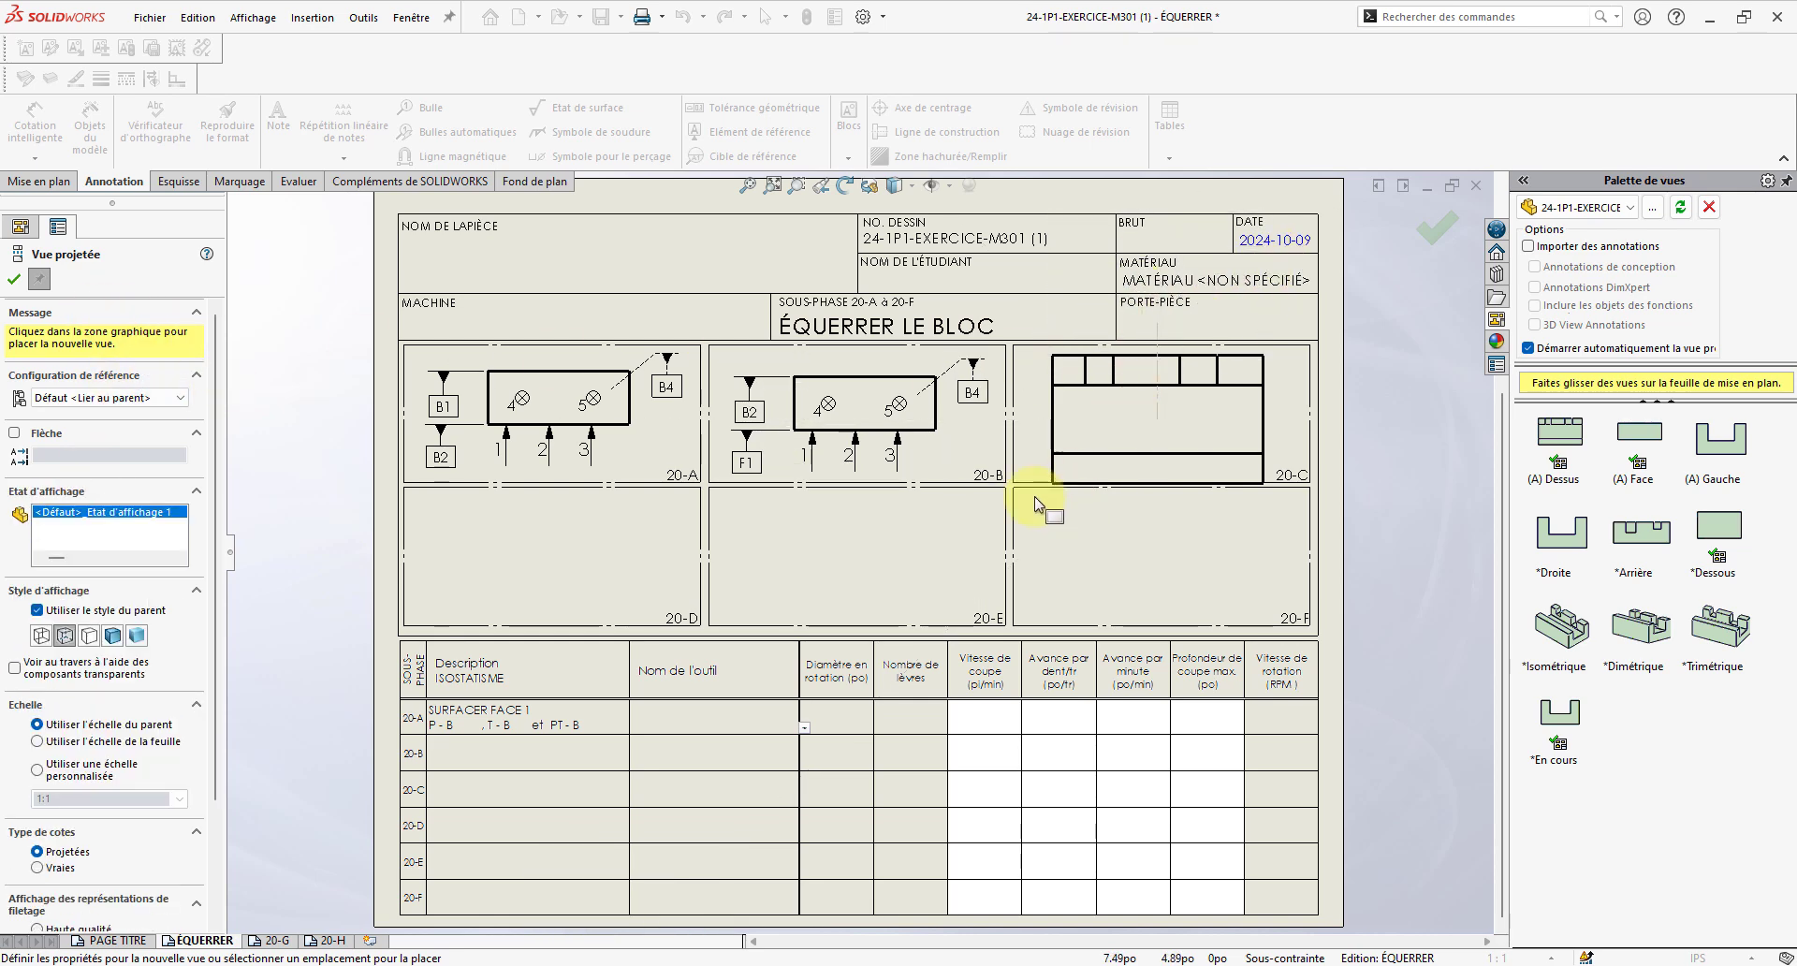
{"action": "left_click", "coordinate": [17, 281]}
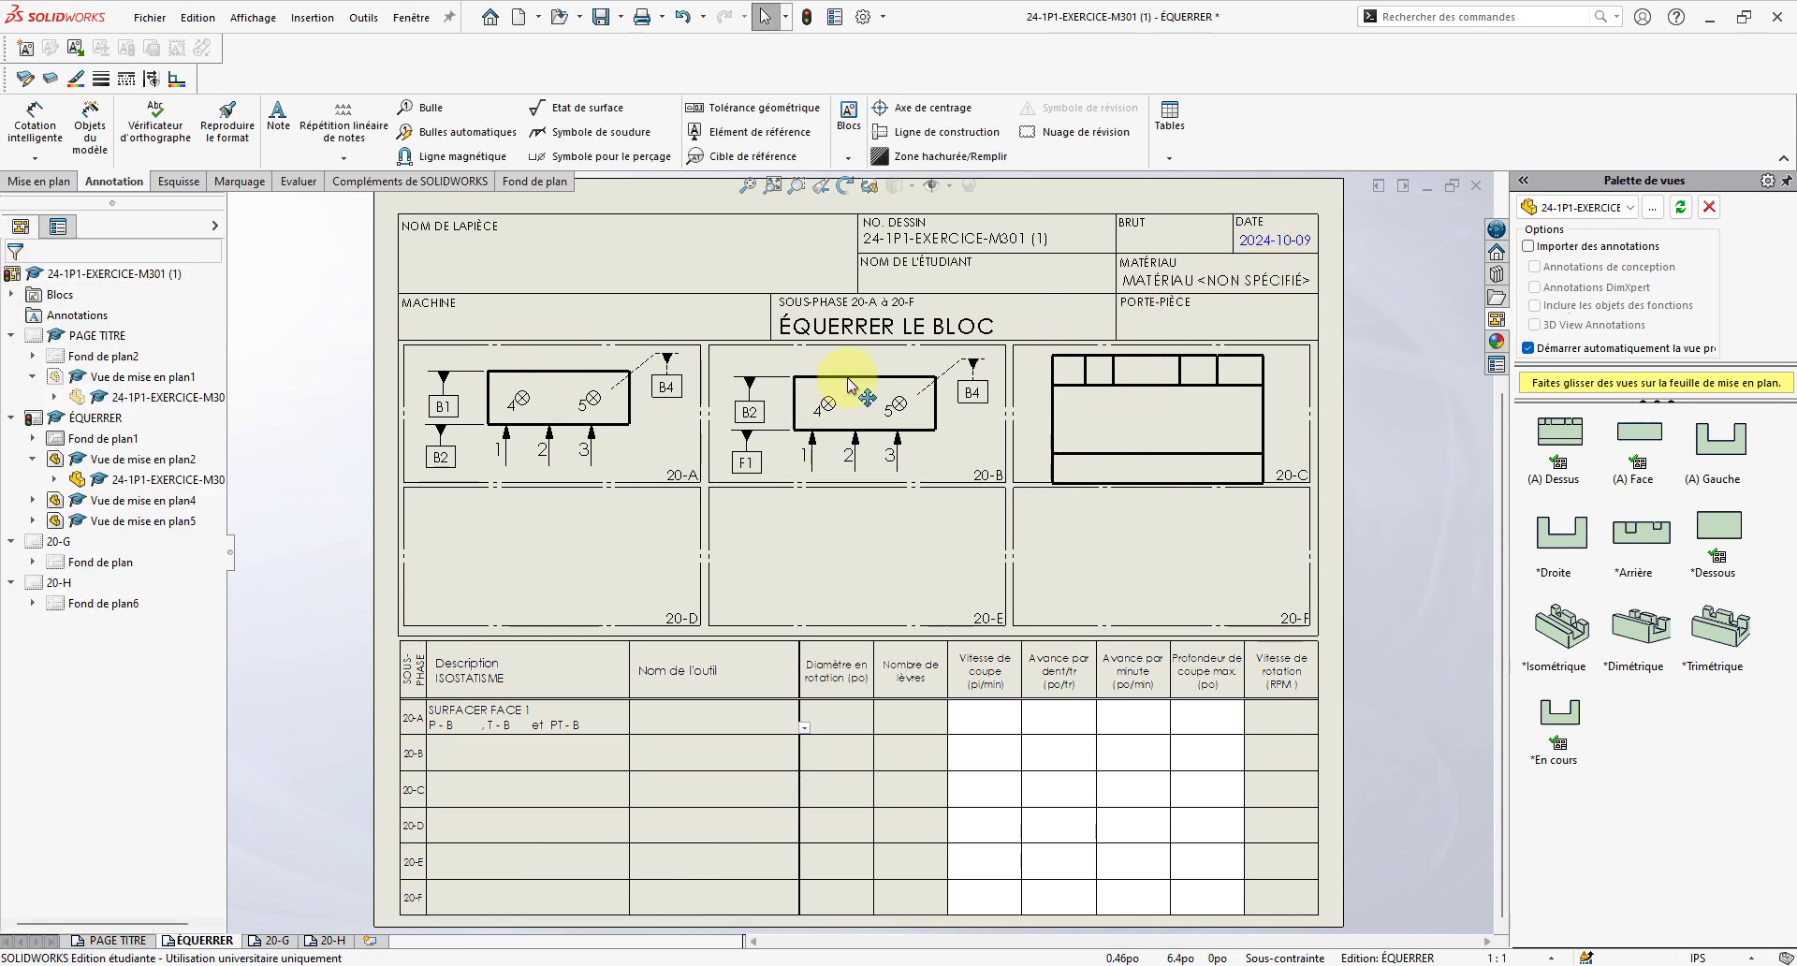
{"action": "left_click", "coordinate": [1150, 403]}
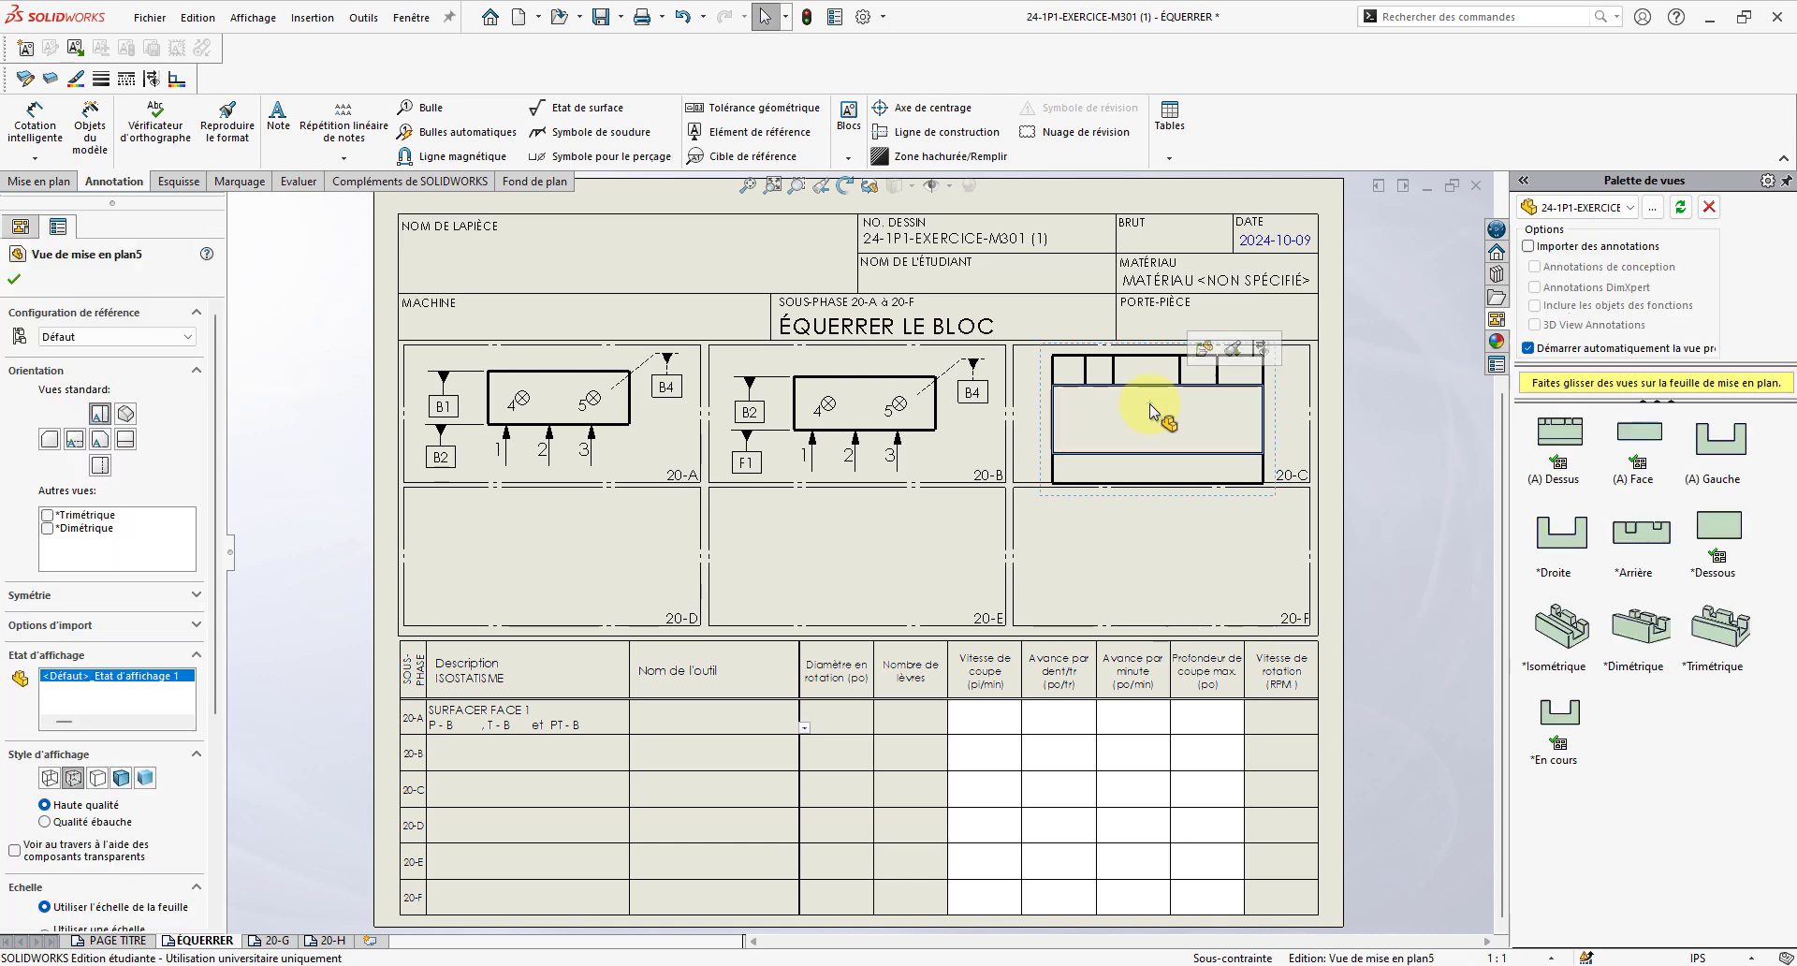
{"action": "left_click", "coordinate": [99, 780]}
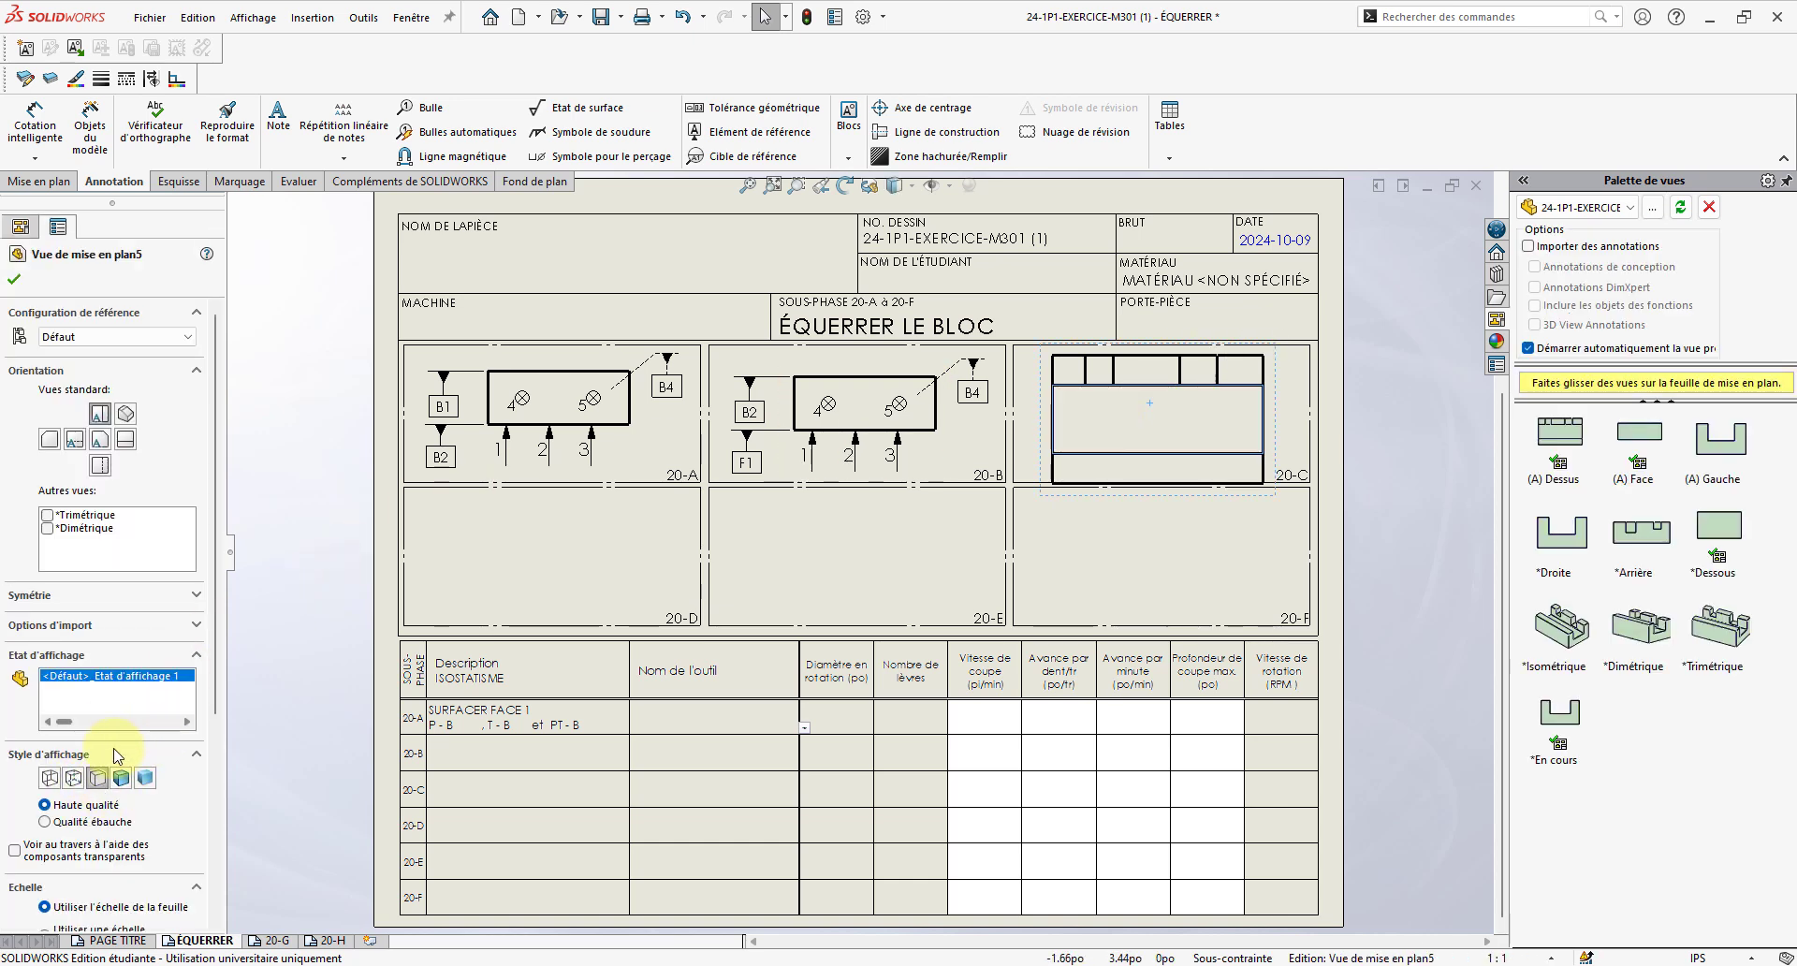
- Delete that view from cell 20-C, confirming the deletion
{"action": "left_click", "coordinate": [1164, 444]}
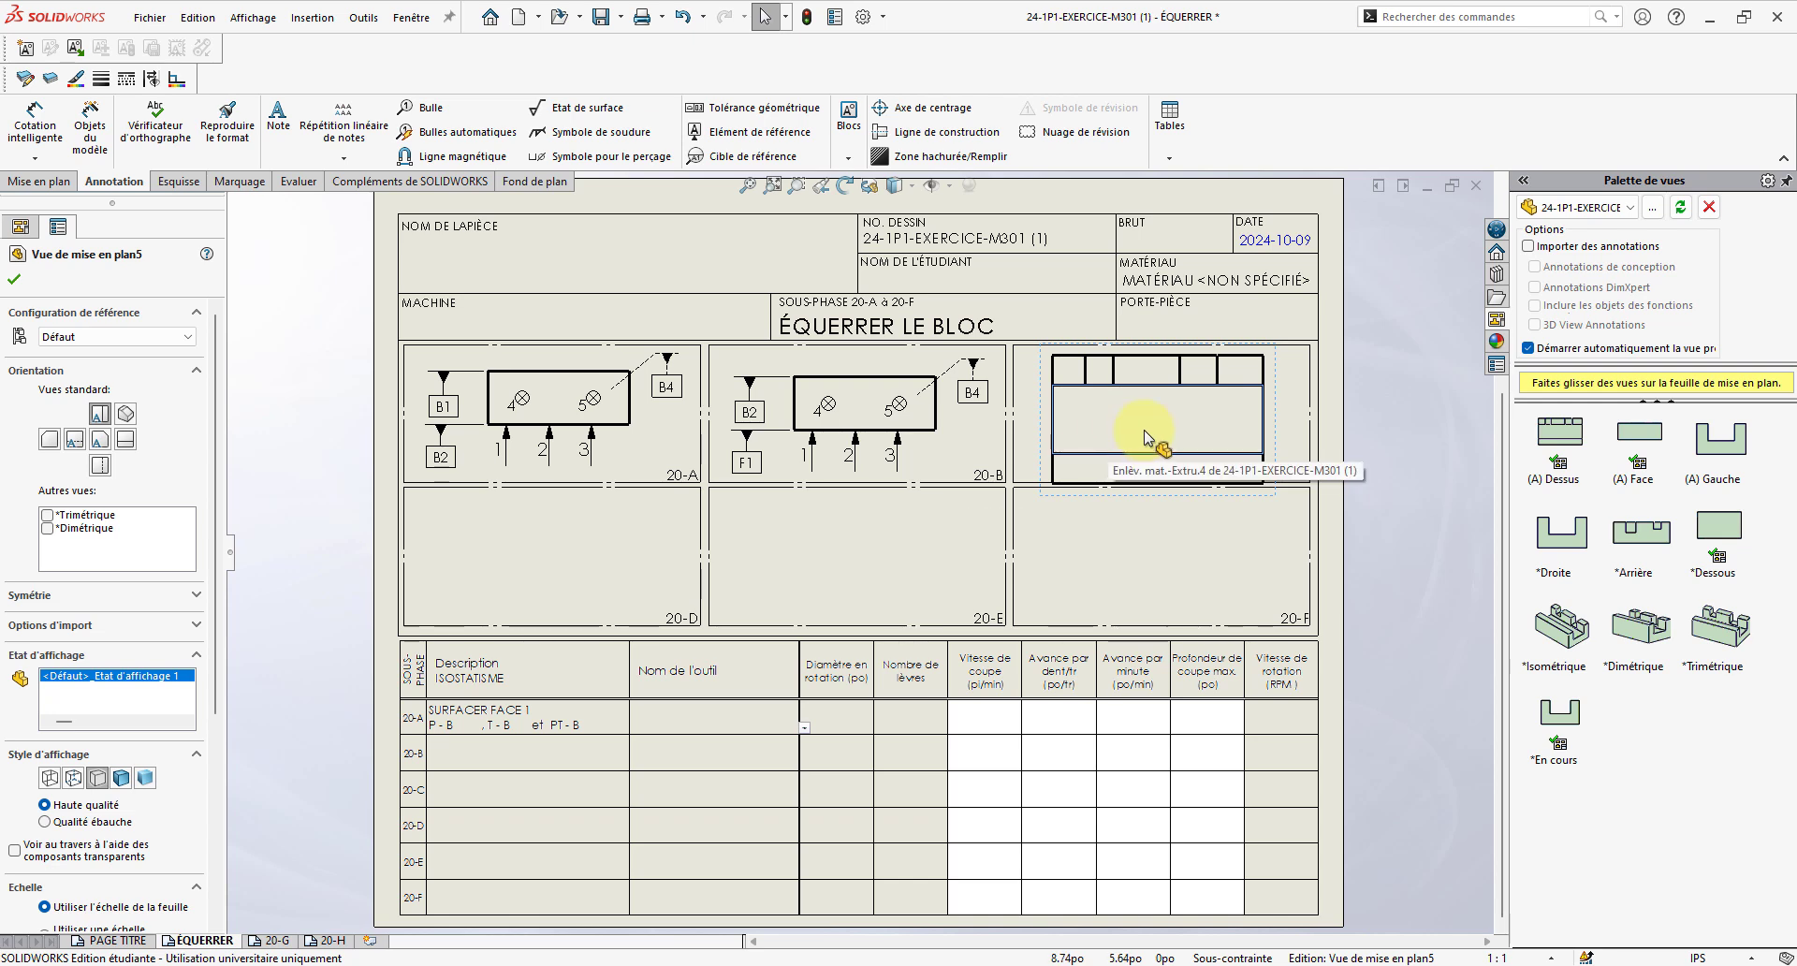
{"action": "key", "text": "Delete"}
{"action": "left_click", "coordinate": [1009, 398]}
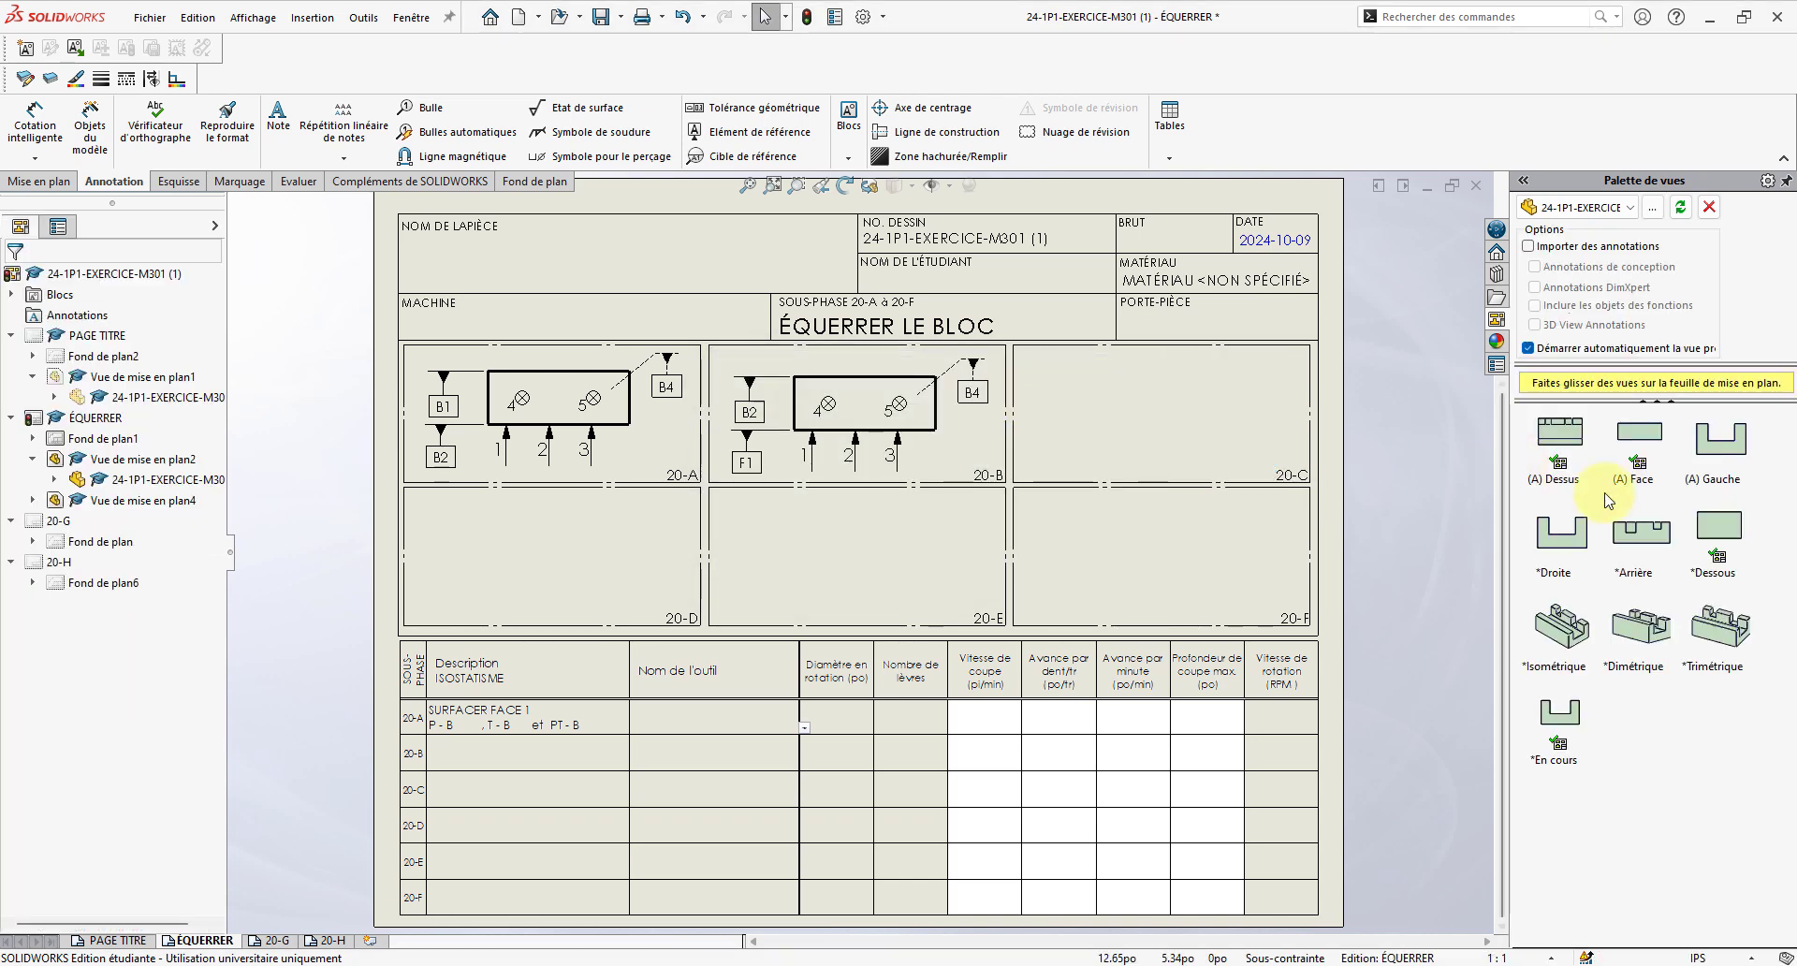
- Place the *Dessous bottom view in cell 20-C with hidden lines removed at a custom 1:2 scale
{"action": "left_click_drag", "start_coordinate": [1690, 543], "coordinate": [1157, 413]}
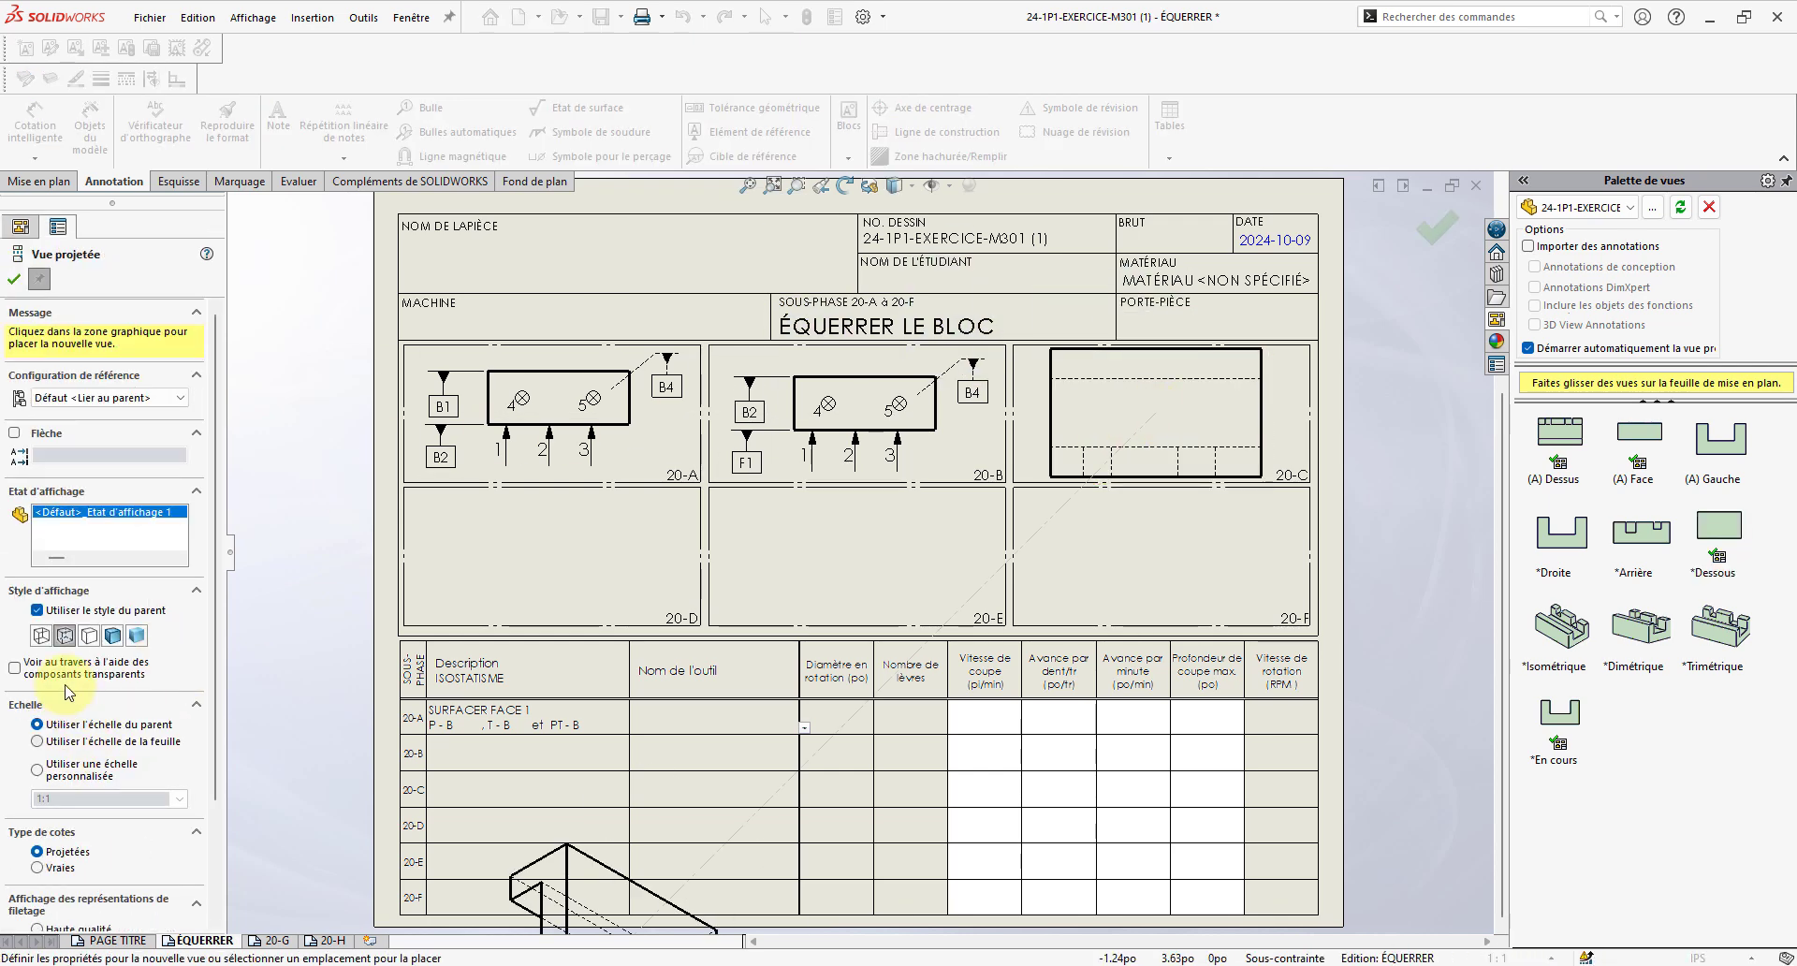
{"action": "left_click", "coordinate": [7, 281]}
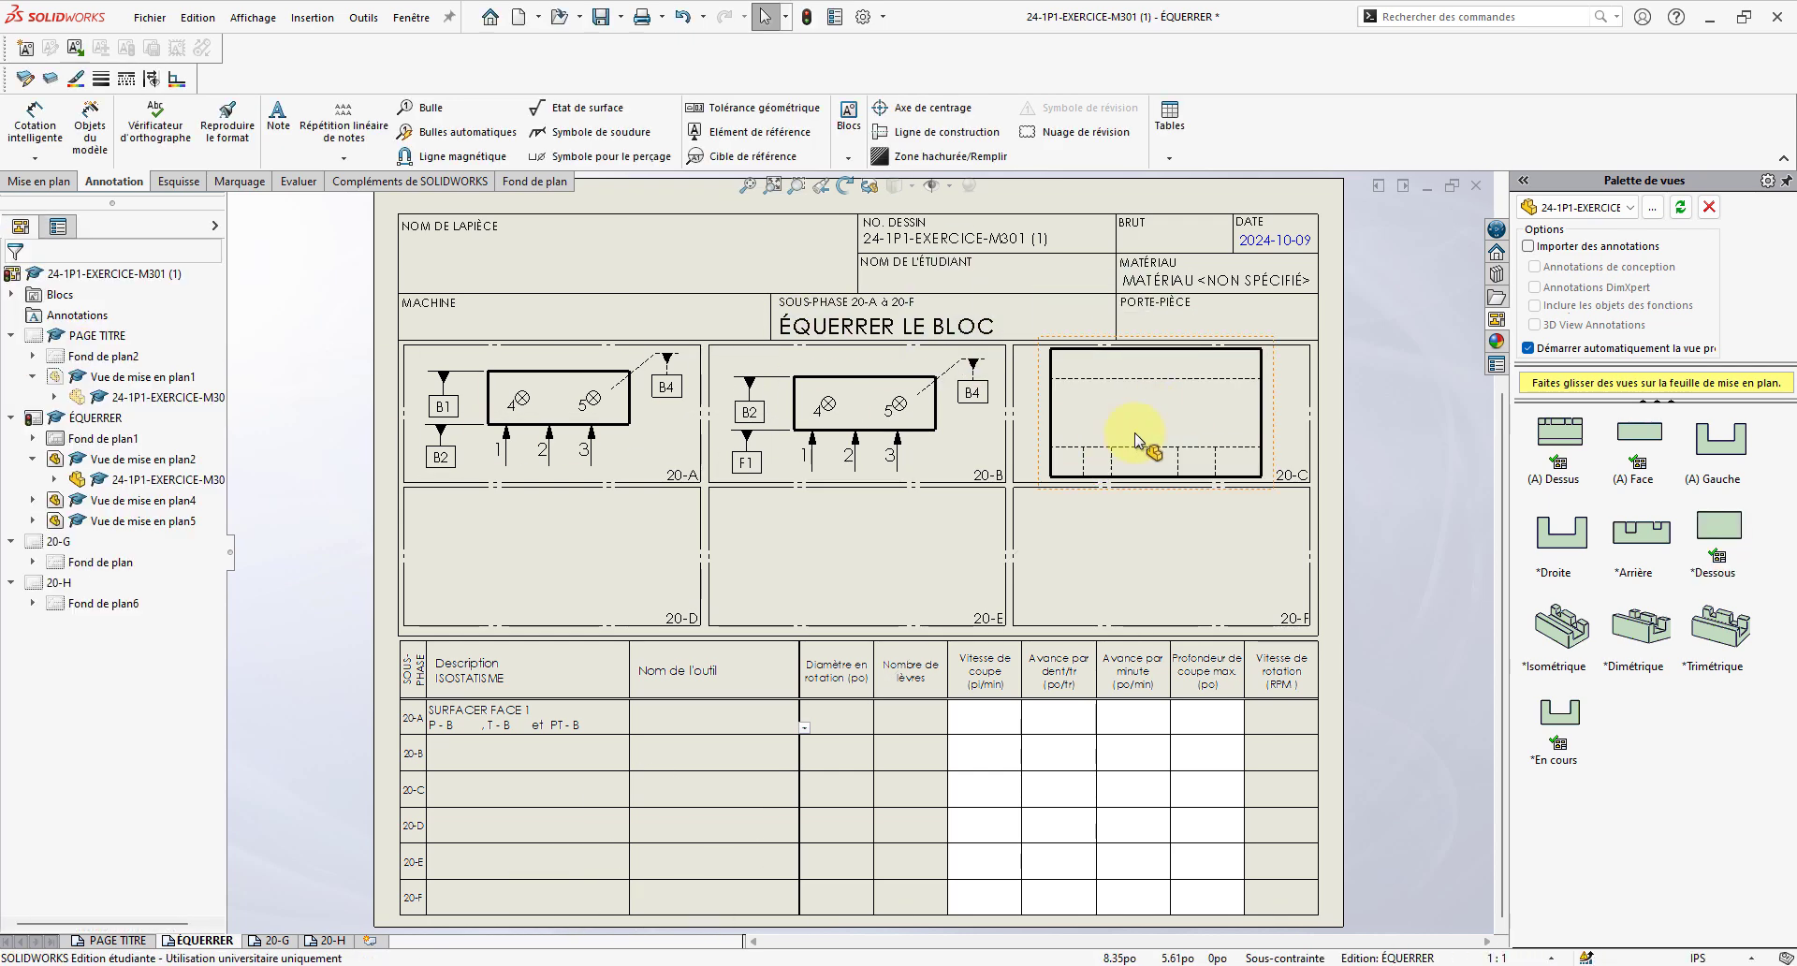
{"action": "left_click", "coordinate": [1181, 446]}
{"action": "left_click", "coordinate": [97, 779]}
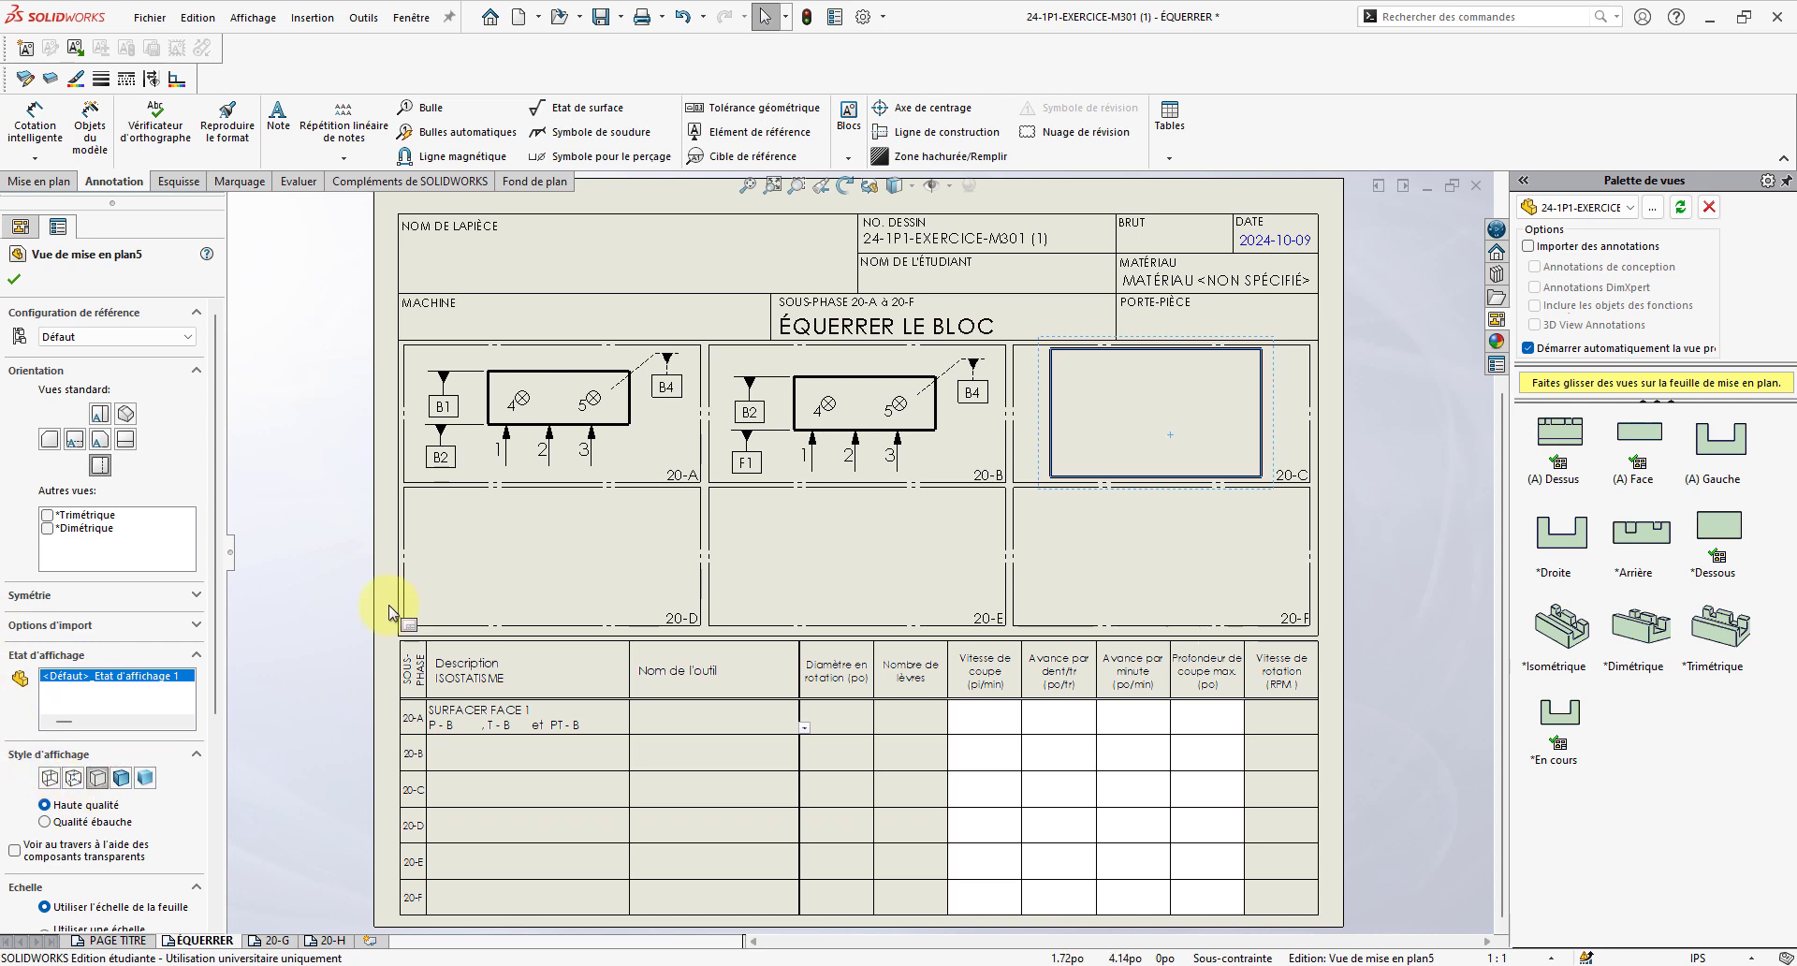
{"action": "scroll", "coordinate": [70, 819], "scroll_direction": "down", "scroll_amount": 3}
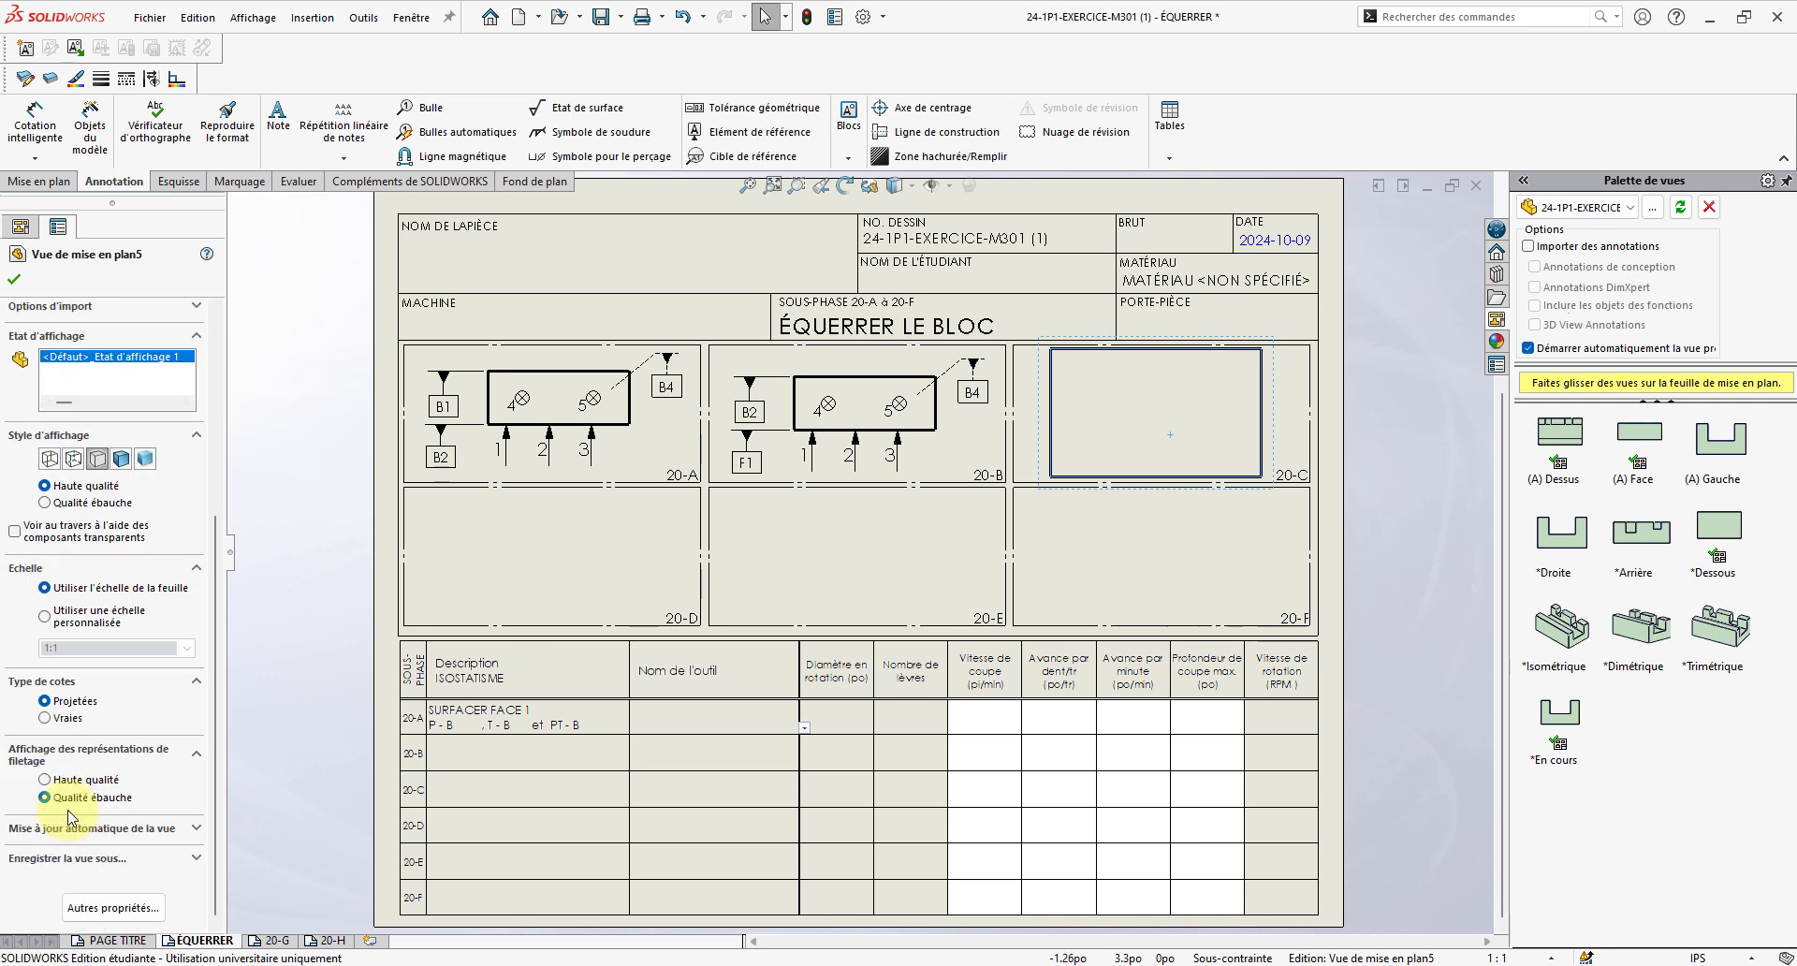
{"action": "left_click", "coordinate": [49, 621]}
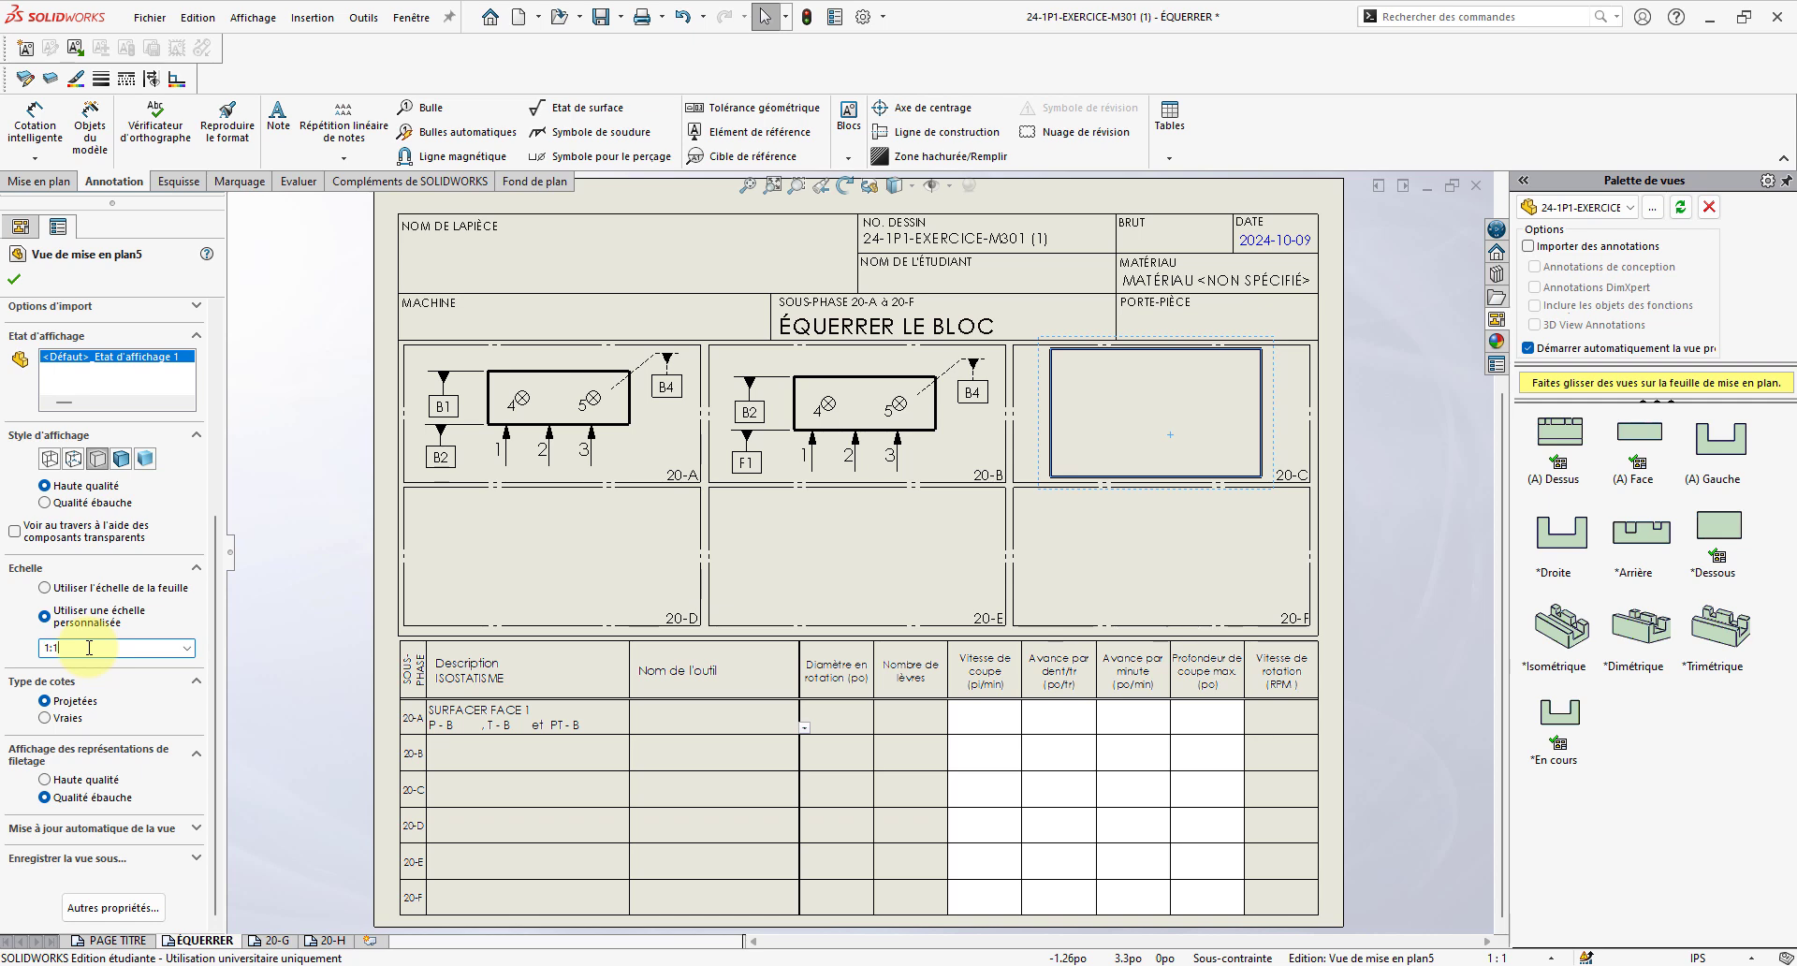
{"action": "type", "text": "2"}
{"action": "key", "text": "Return"}
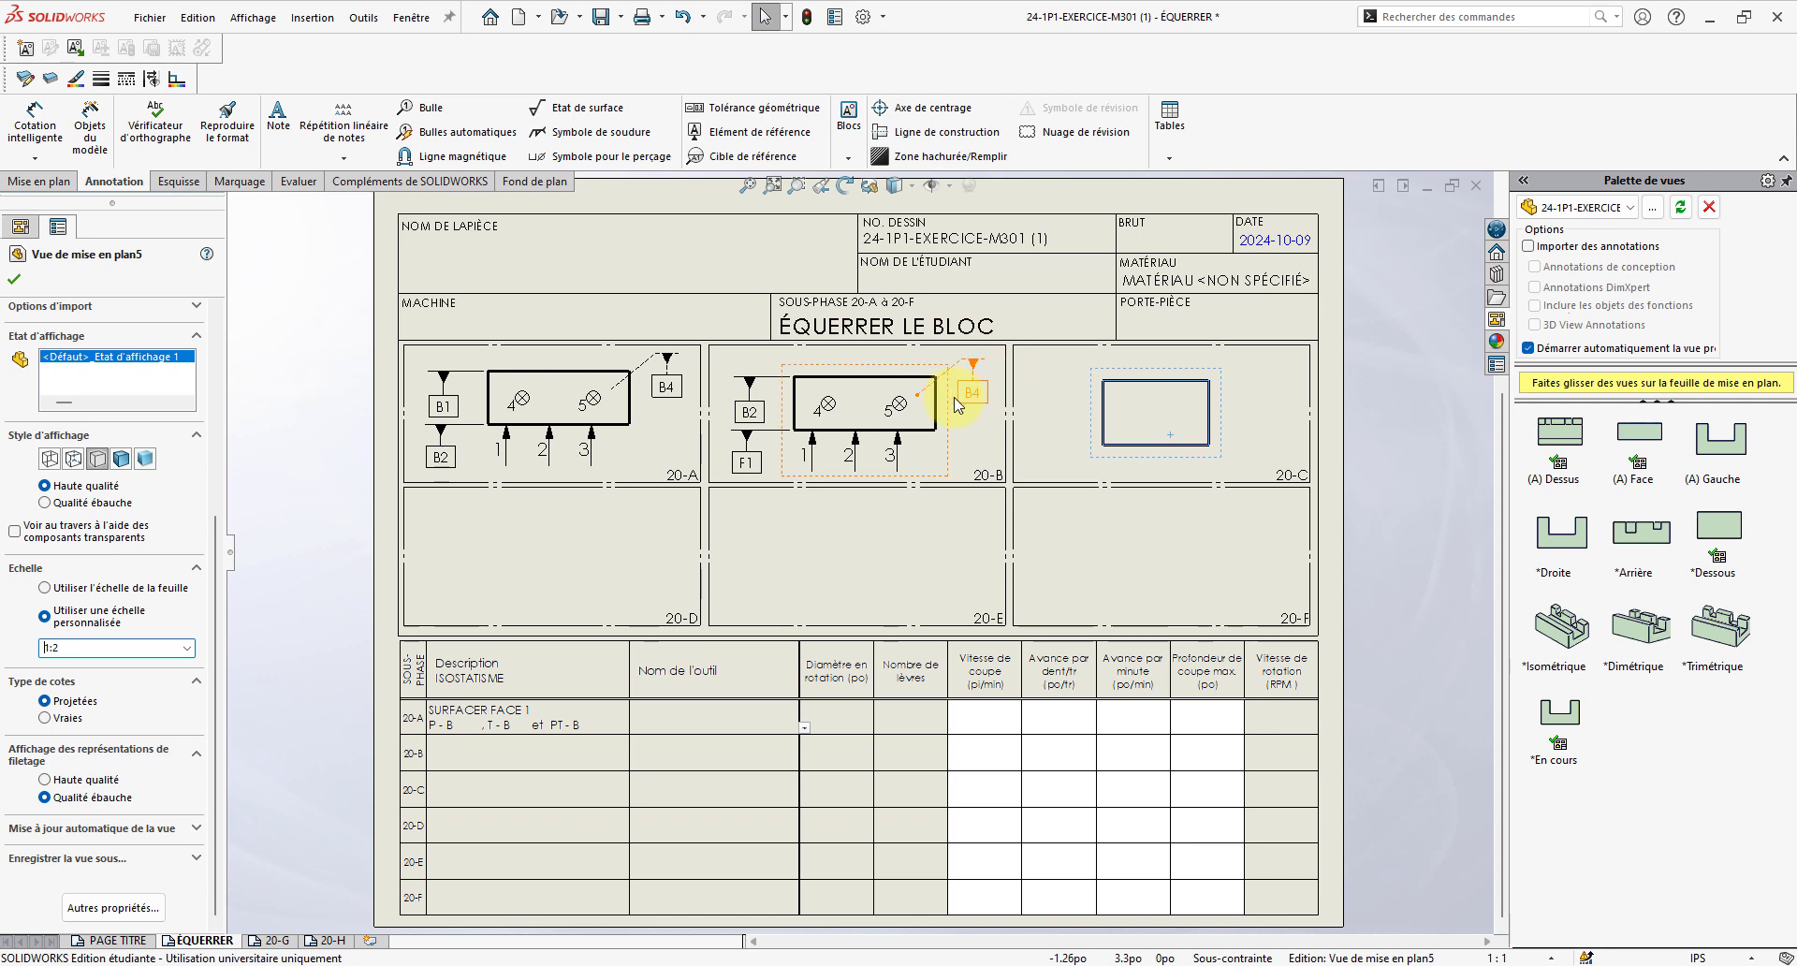
{"action": "left_click", "coordinate": [15, 280]}
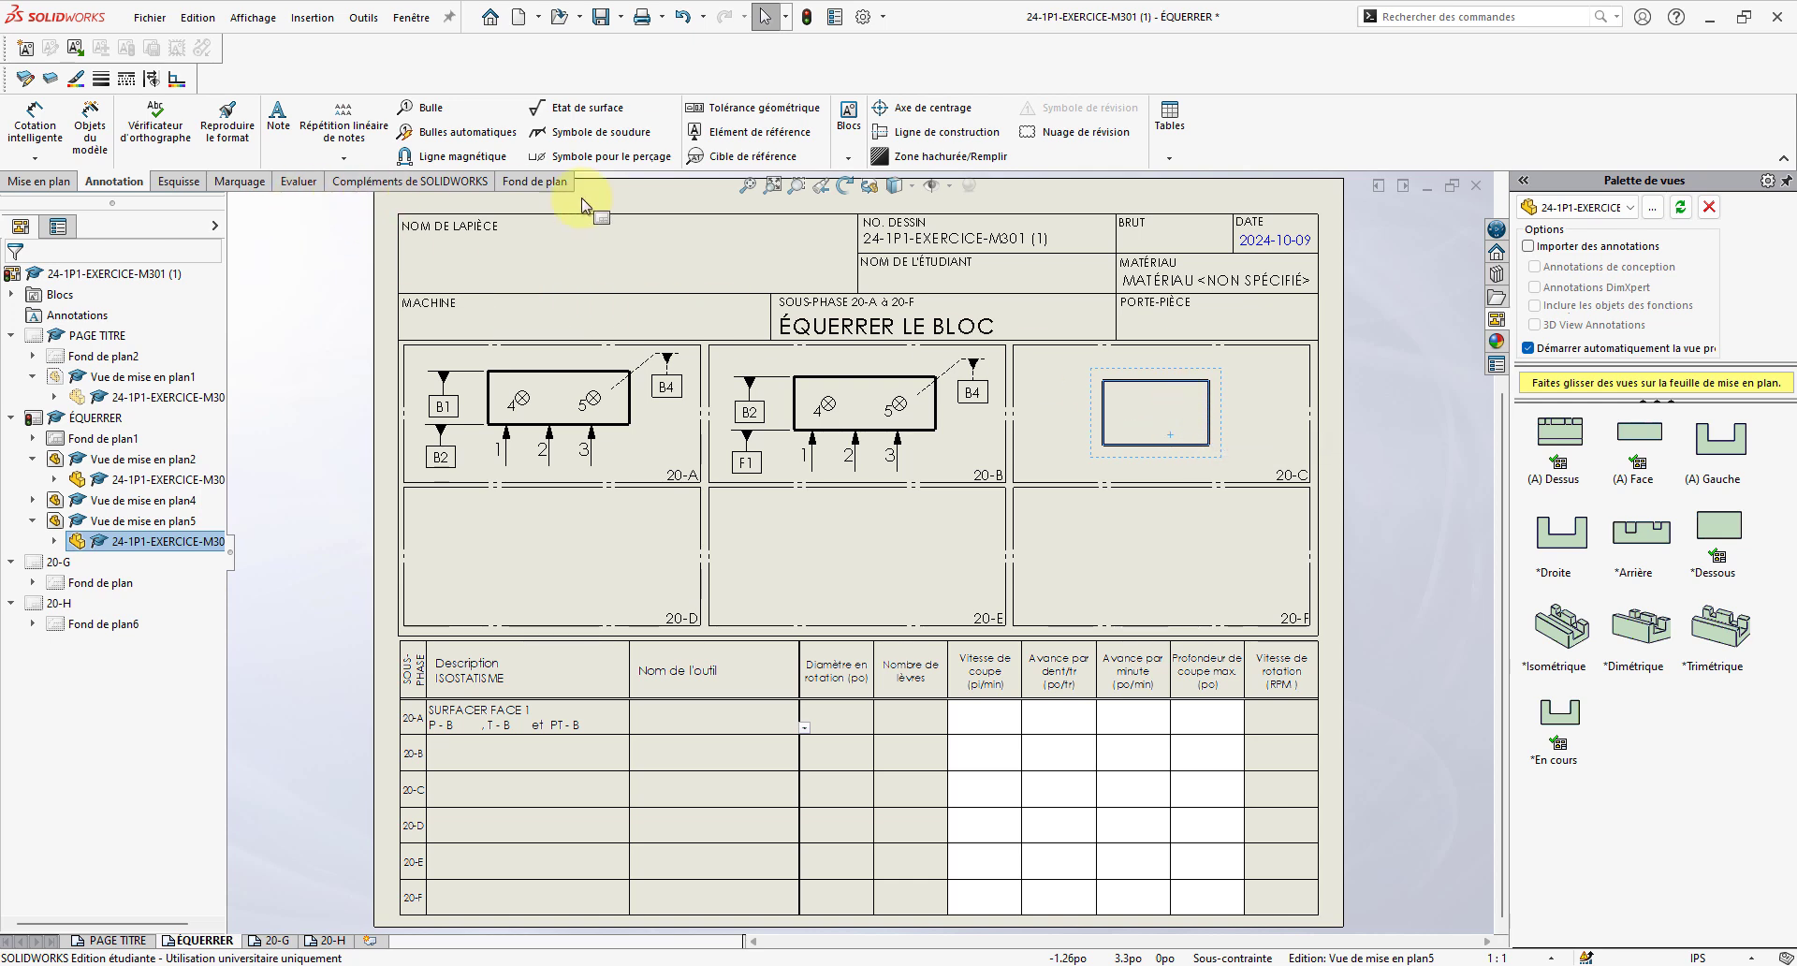
- Attach a datum B3 to the view's top edge, then delete it as misplaced
{"action": "left_click", "coordinate": [793, 137]}
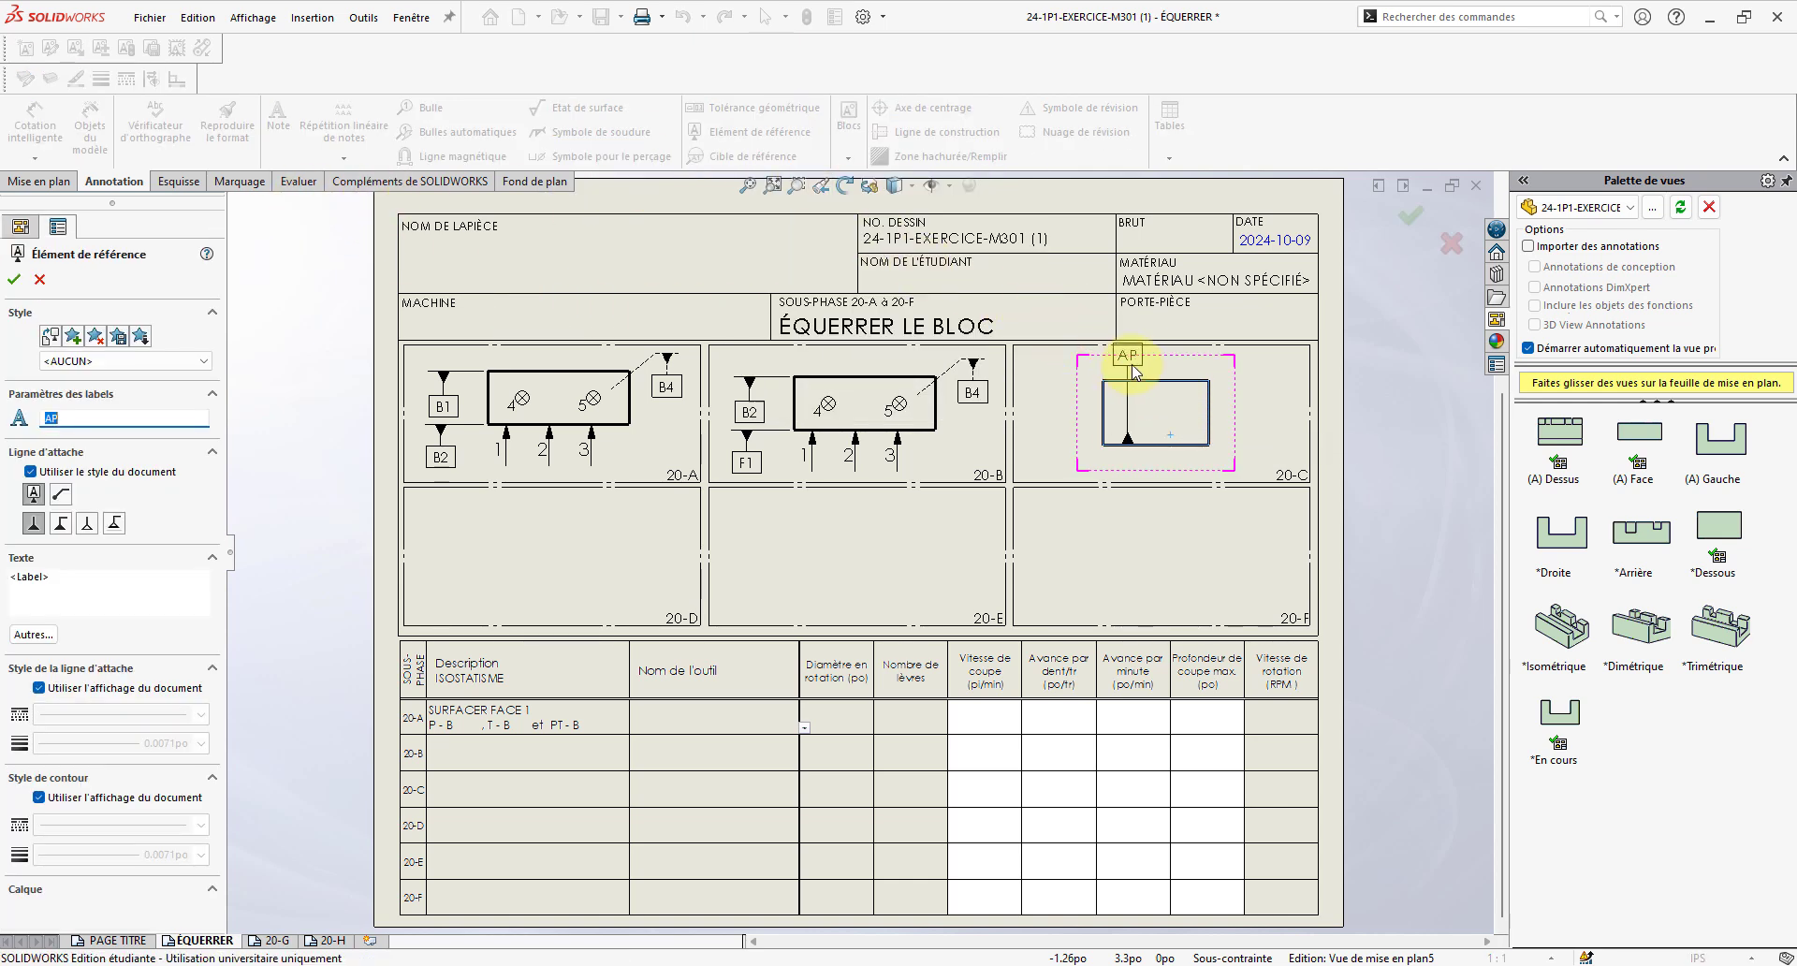
{"action": "double_click", "coordinate": [97, 417]}
{"action": "type", "text": "B3"}
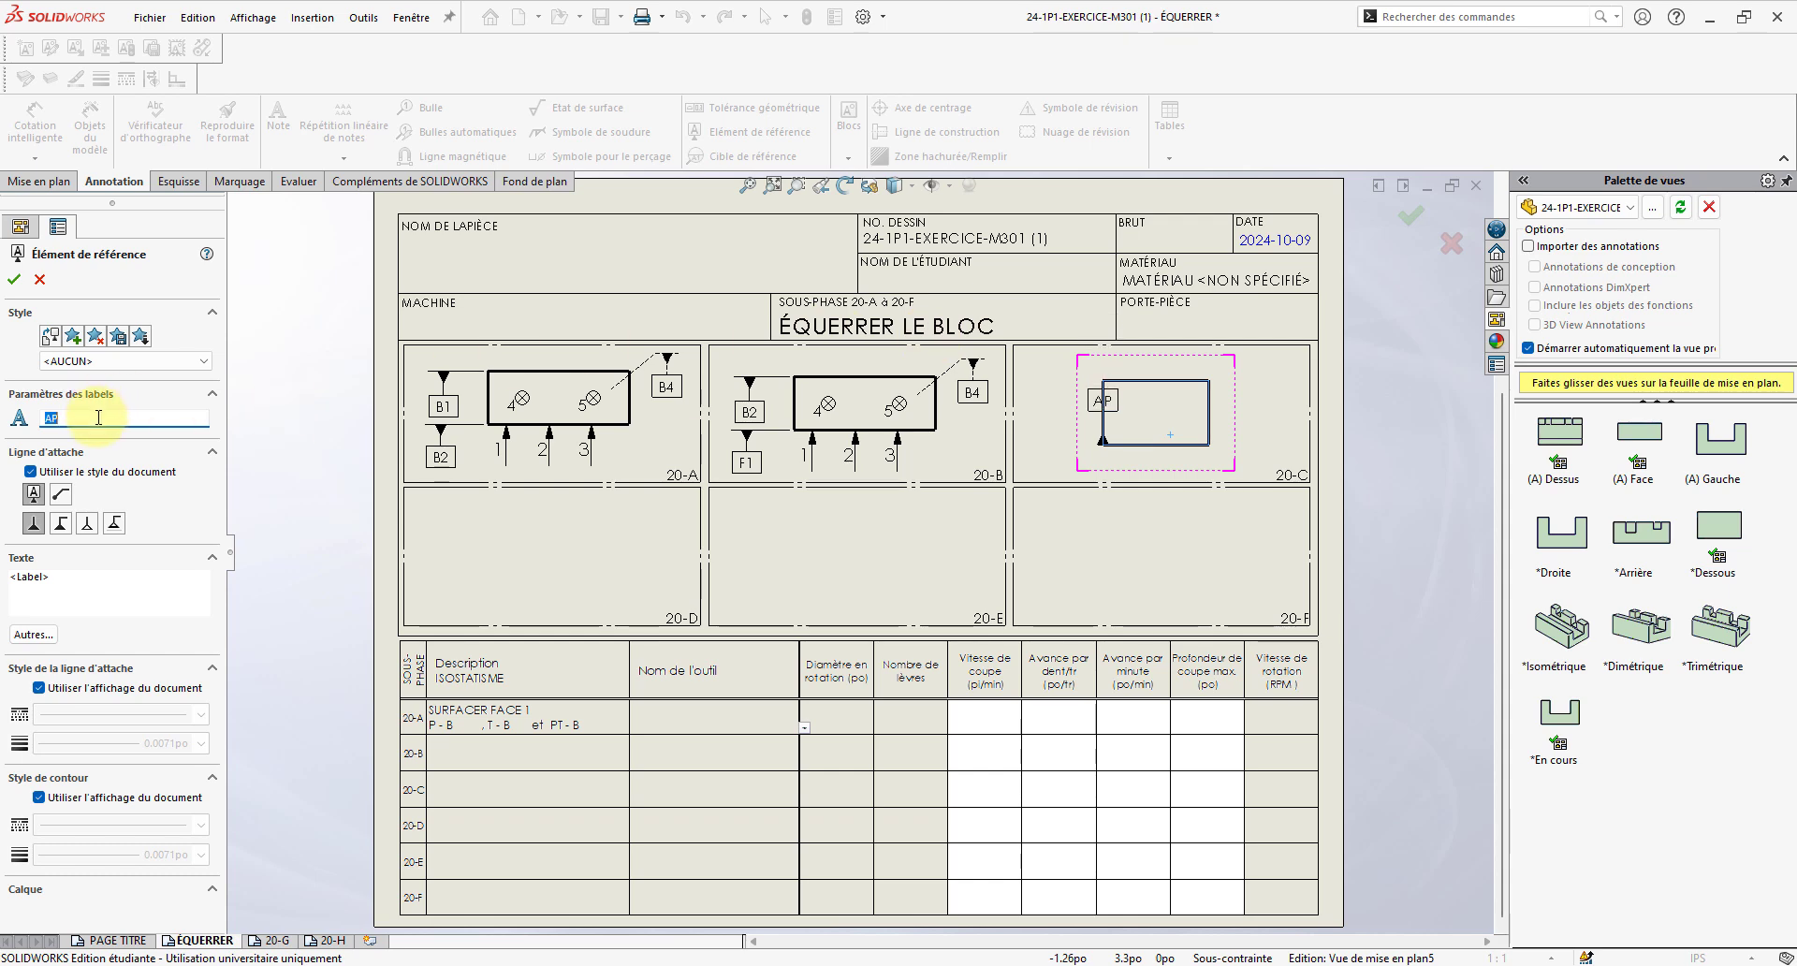
{"action": "left_click", "coordinate": [1130, 388]}
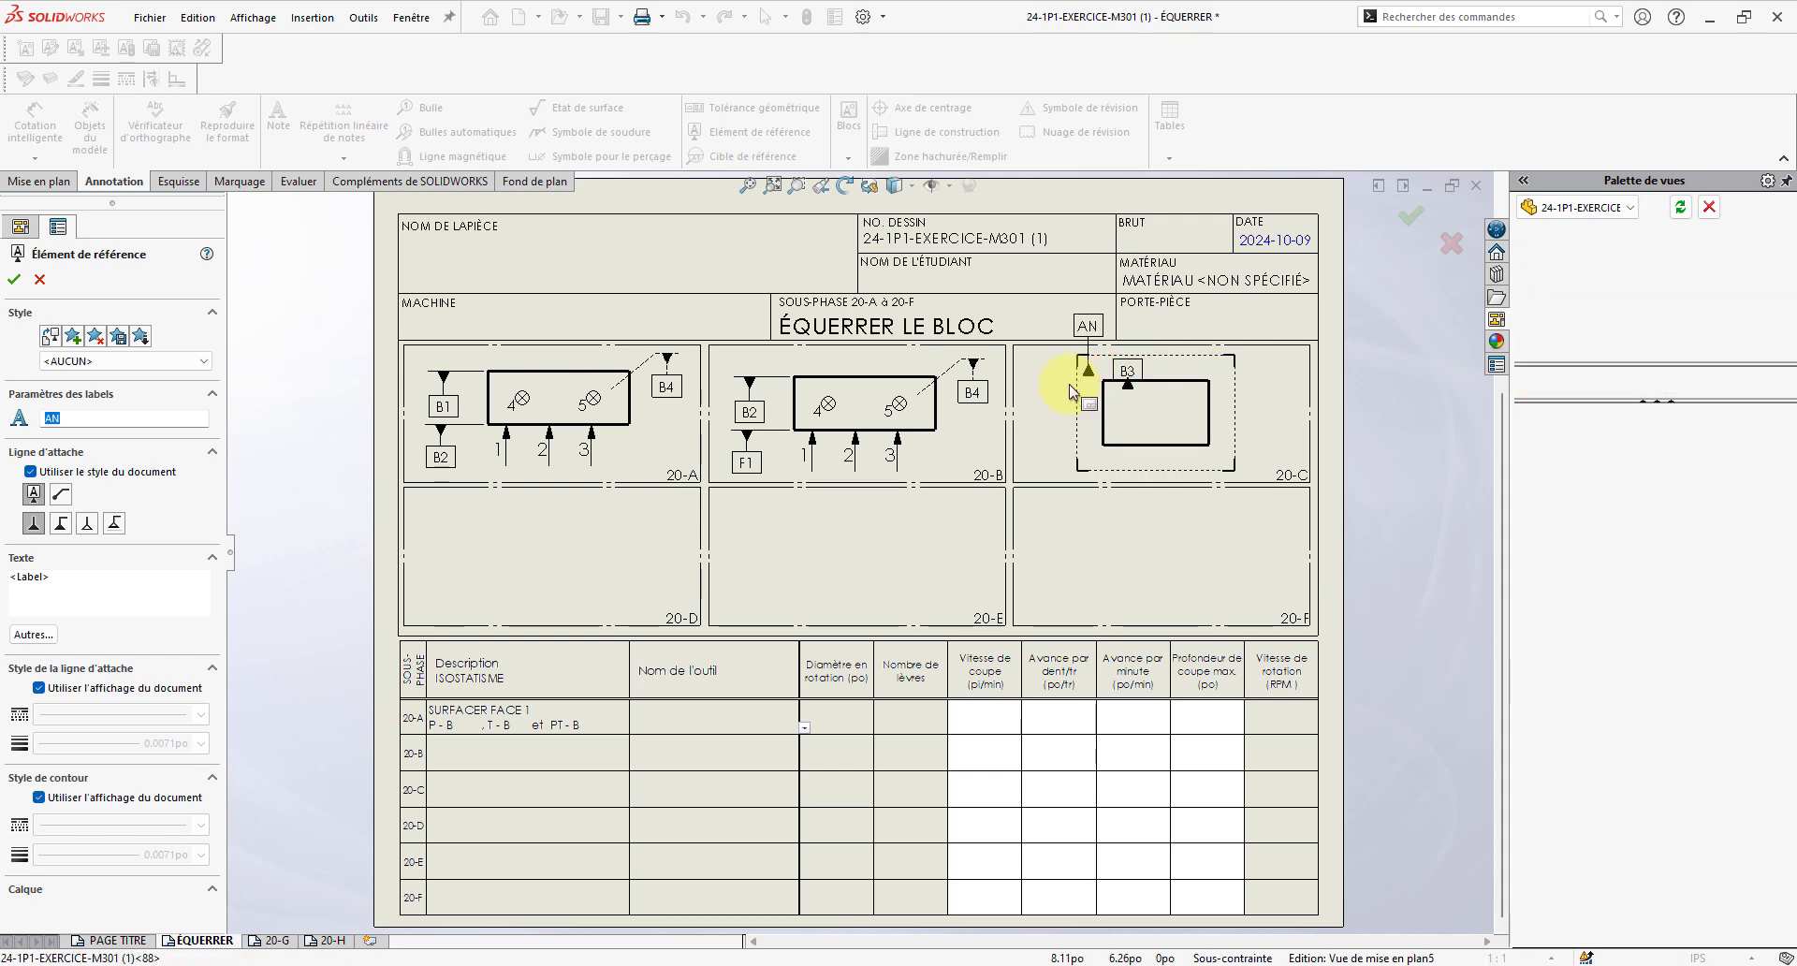
{"action": "scroll", "coordinate": [1263, 436], "scroll_direction": "up", "scroll_amount": 2}
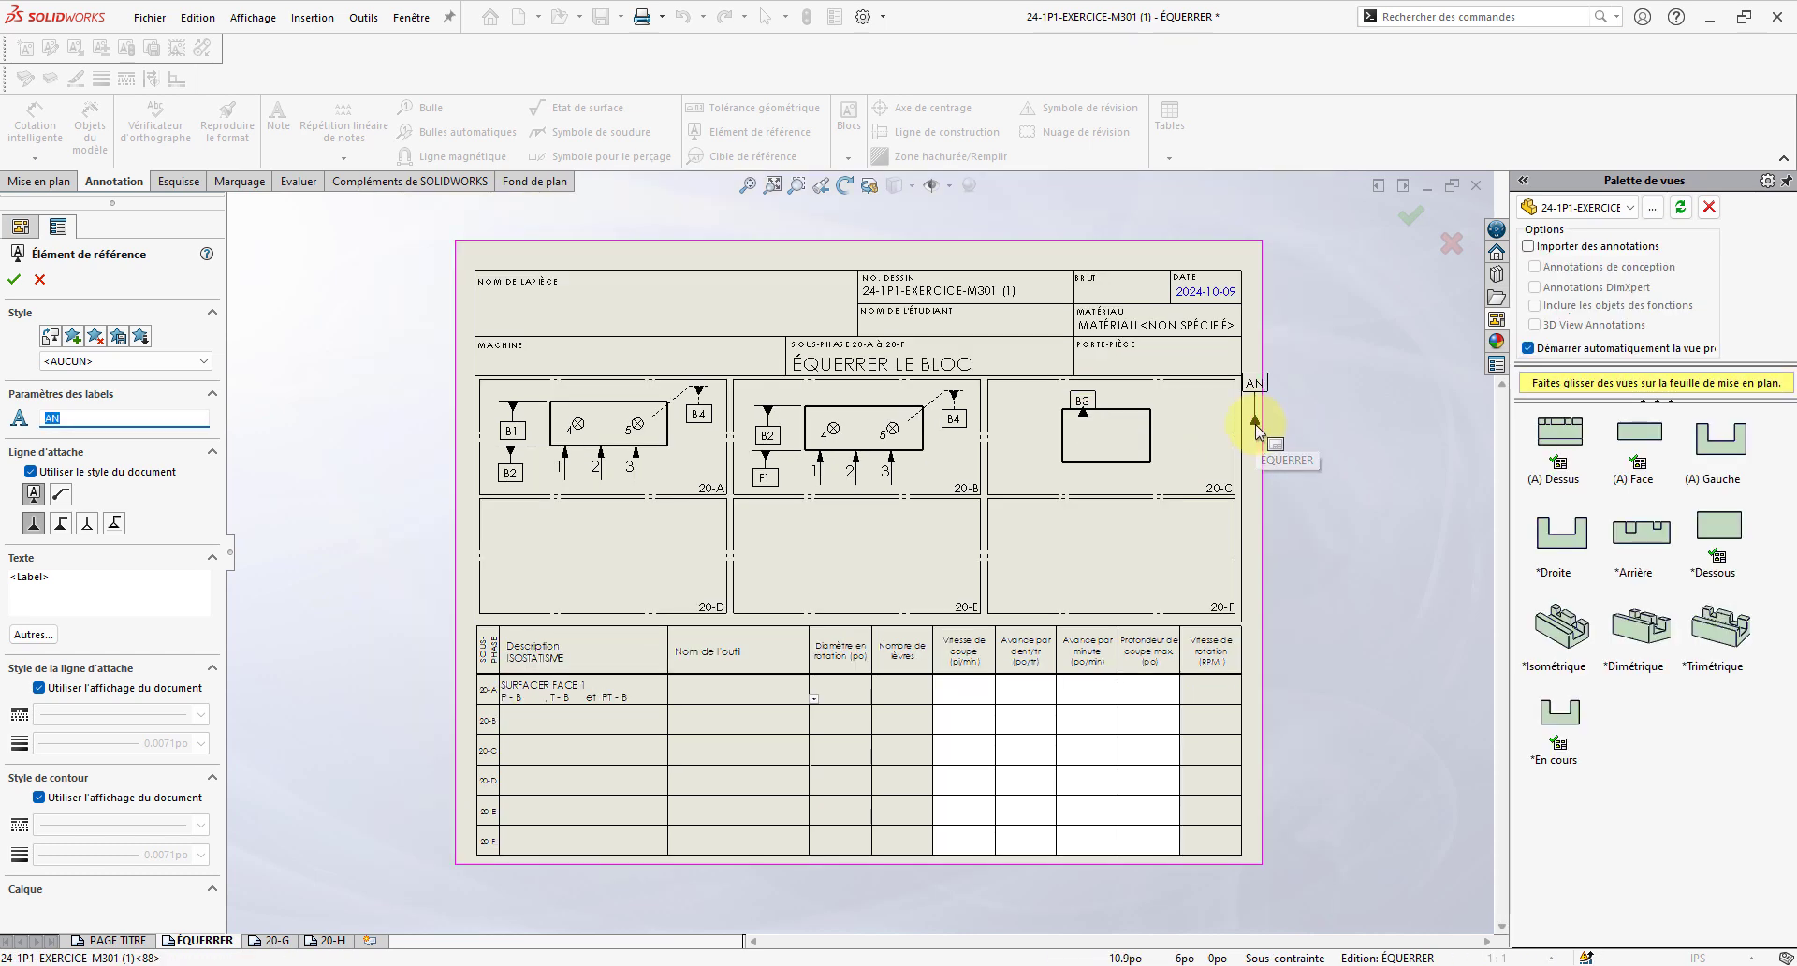
{"action": "key", "text": "Escape"}
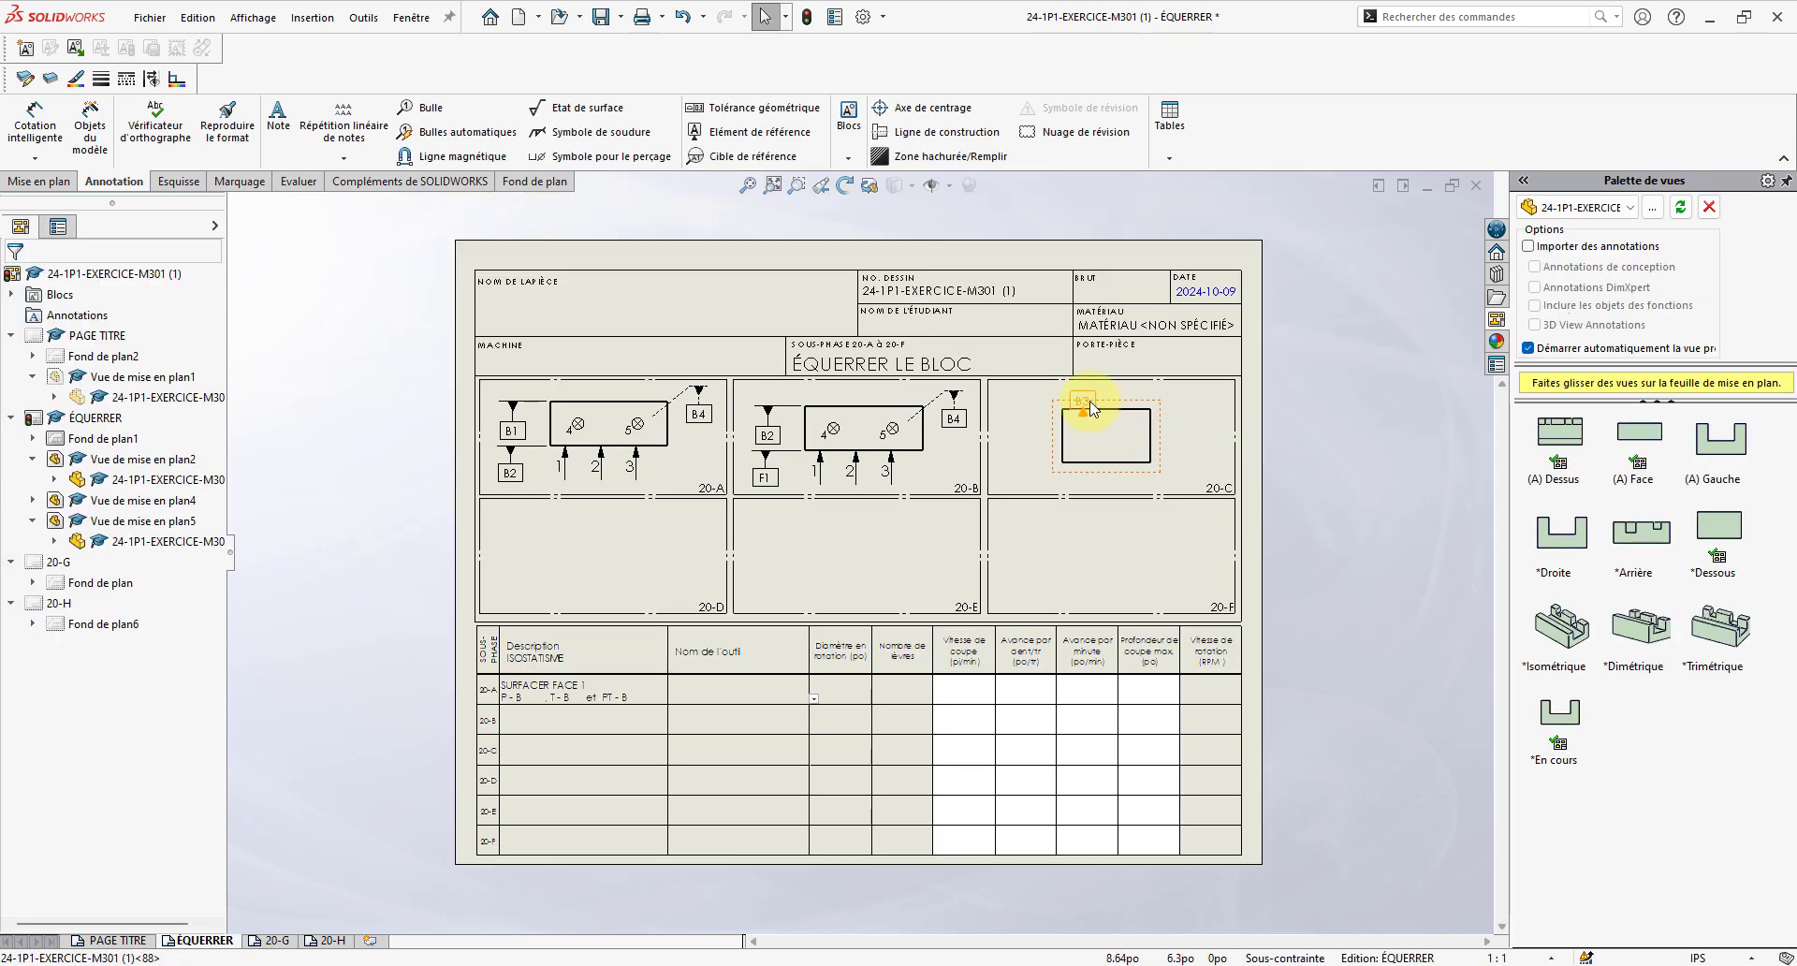
{"action": "left_click", "coordinate": [1088, 404]}
{"action": "key", "text": "Delete"}
- Attach datum B3 to the top edge again, placing its label left of view 20-C
{"action": "scroll", "coordinate": [1207, 440], "scroll_direction": "up", "scroll_amount": 2}
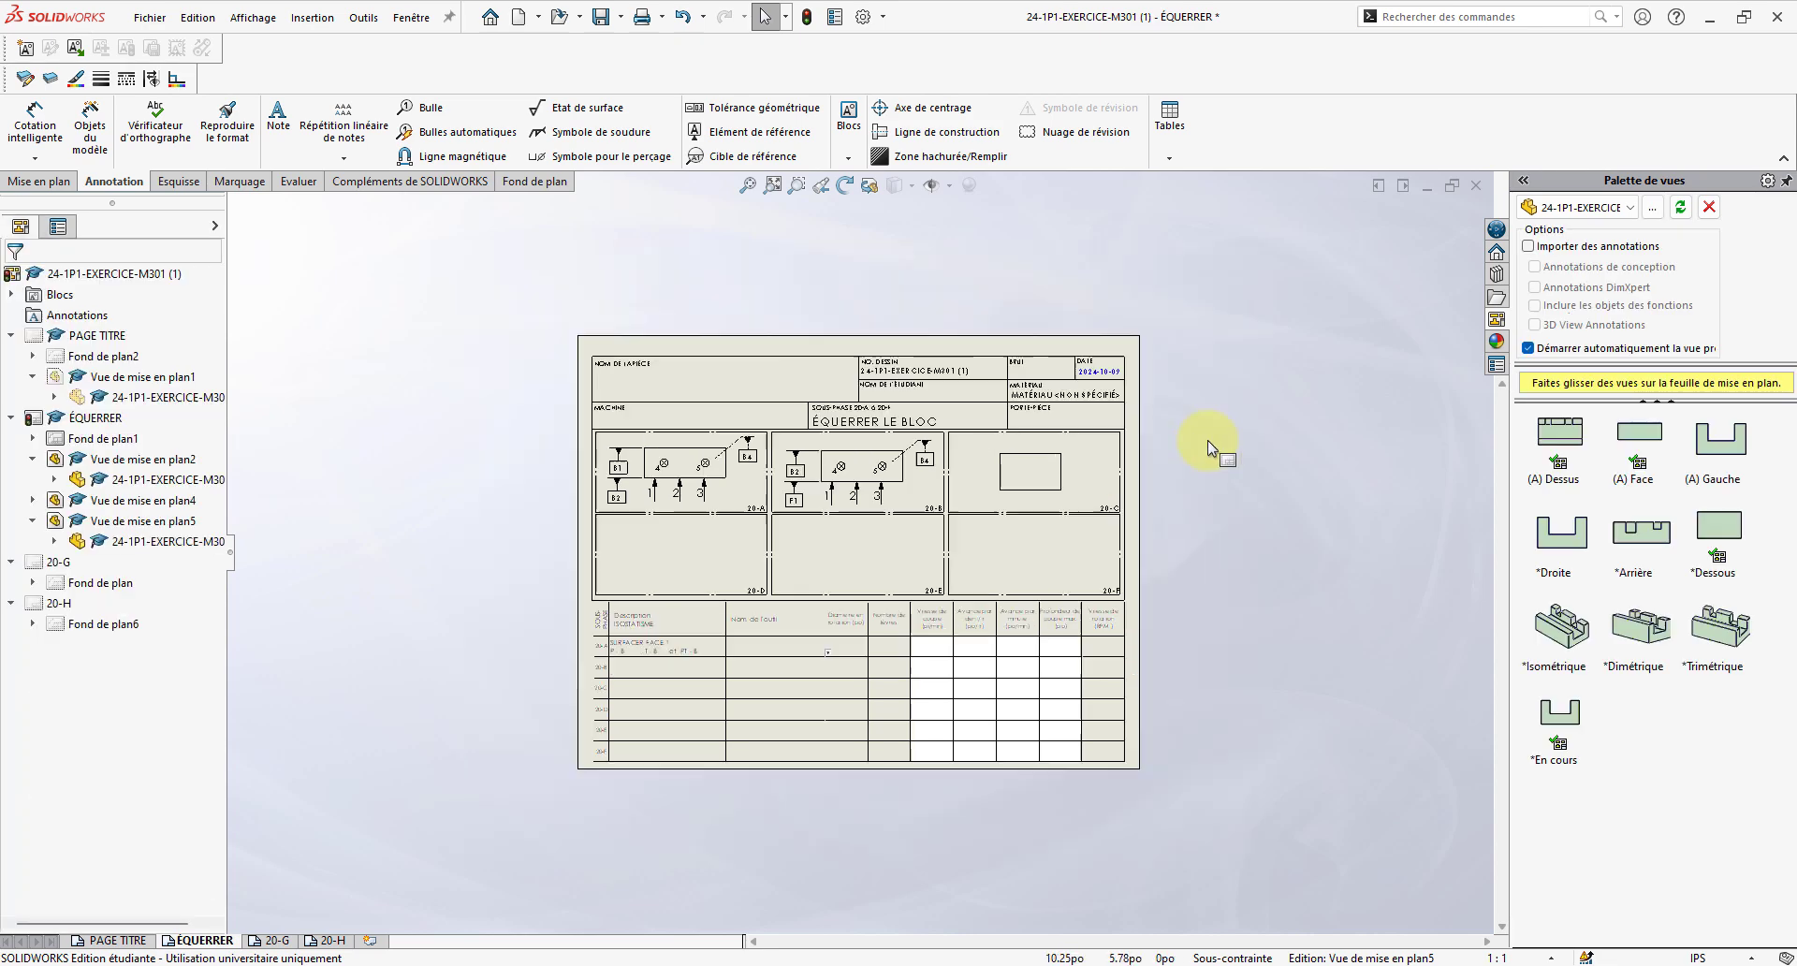
{"action": "scroll", "coordinate": [947, 481], "scroll_direction": "down", "scroll_amount": 4}
{"action": "scroll", "coordinate": [974, 440], "scroll_direction": "down", "scroll_amount": 2}
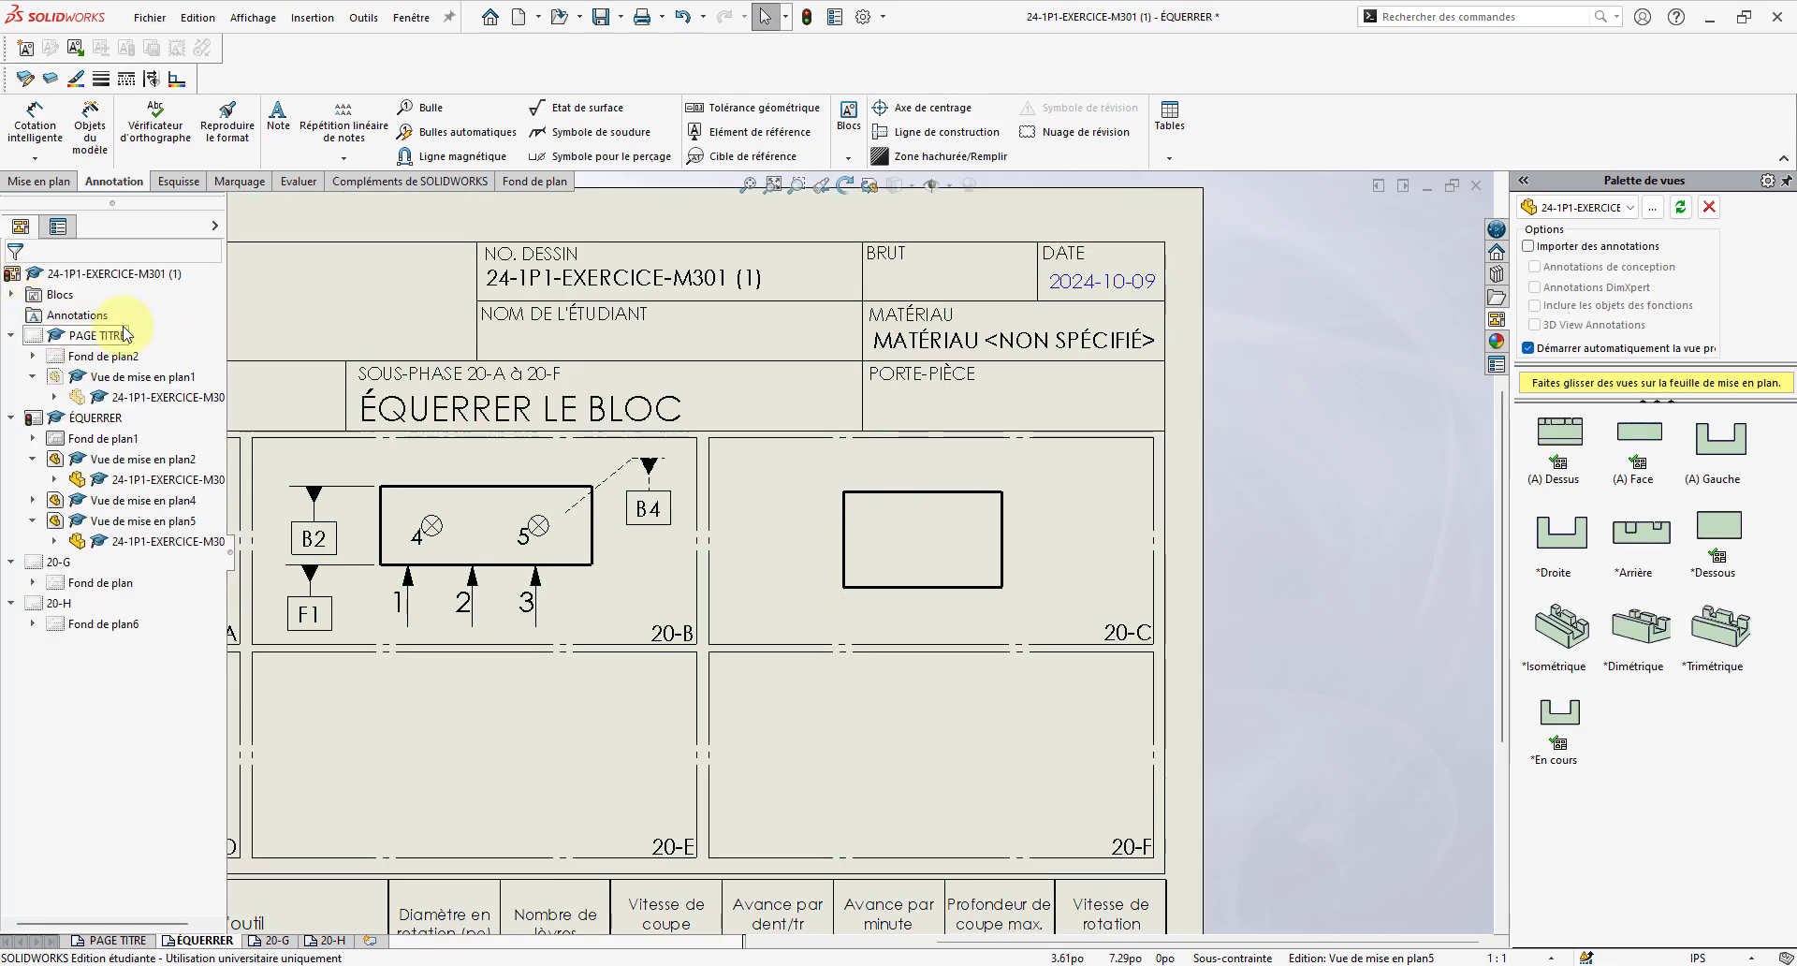
{"action": "left_click", "coordinate": [898, 491]}
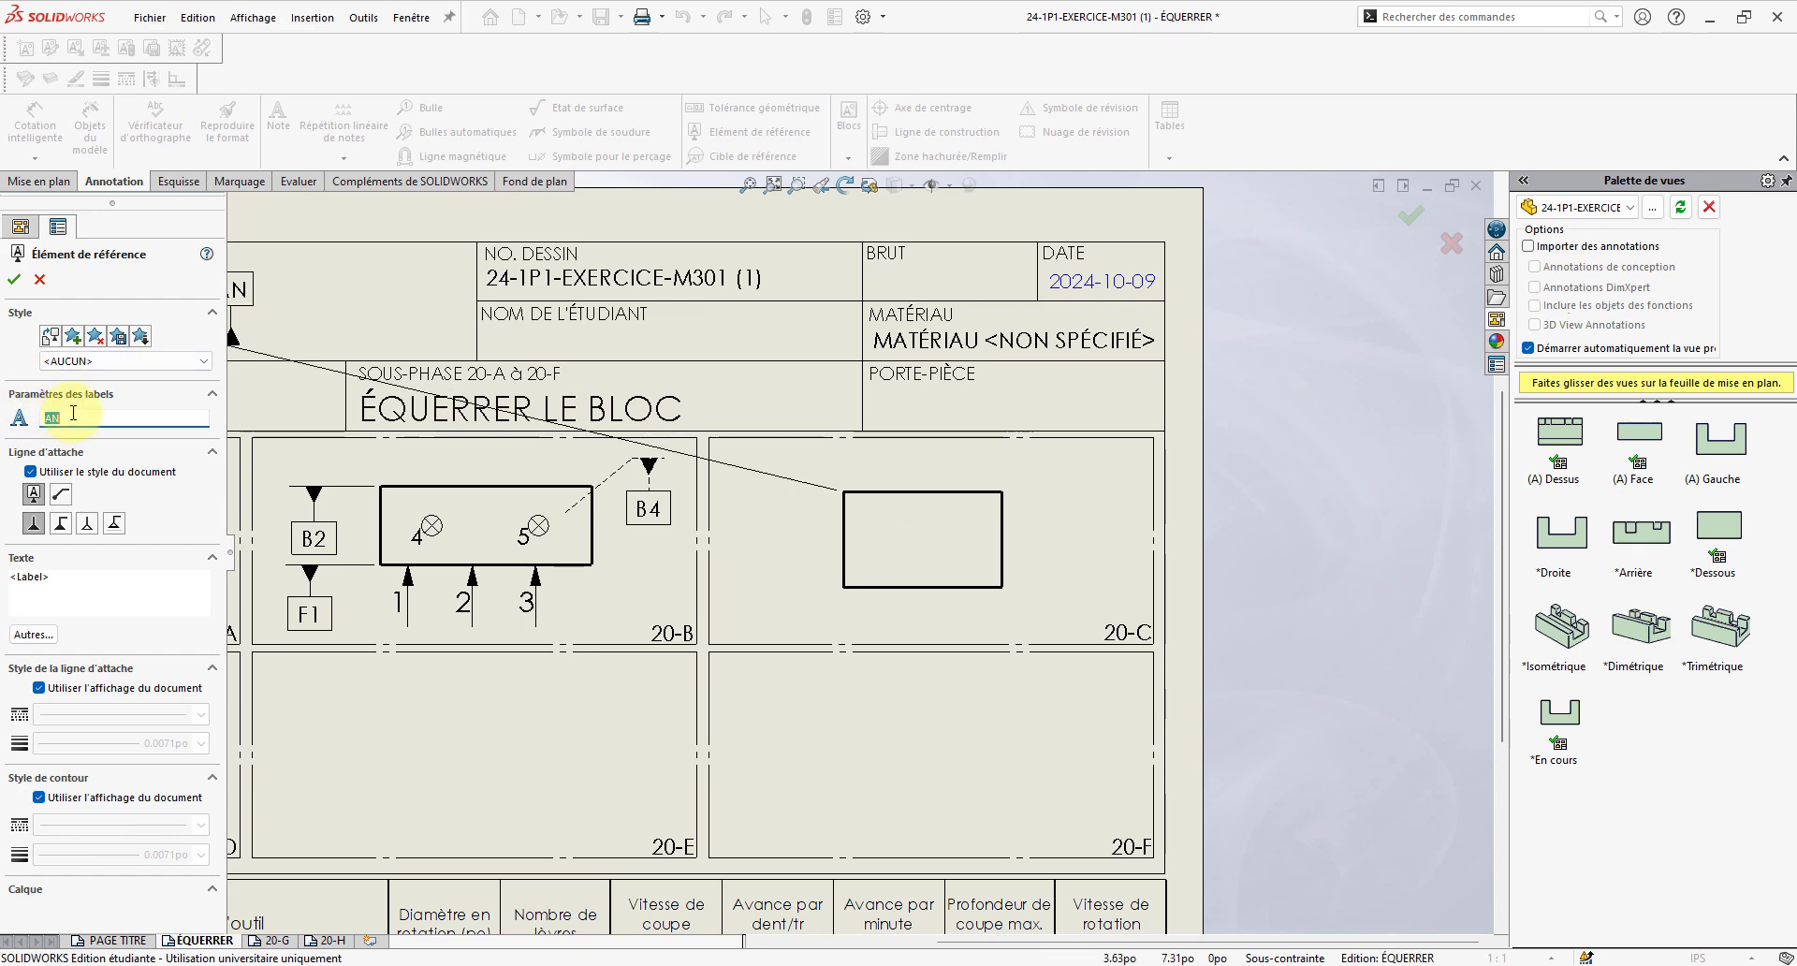
{"action": "type", "text": "B3"}
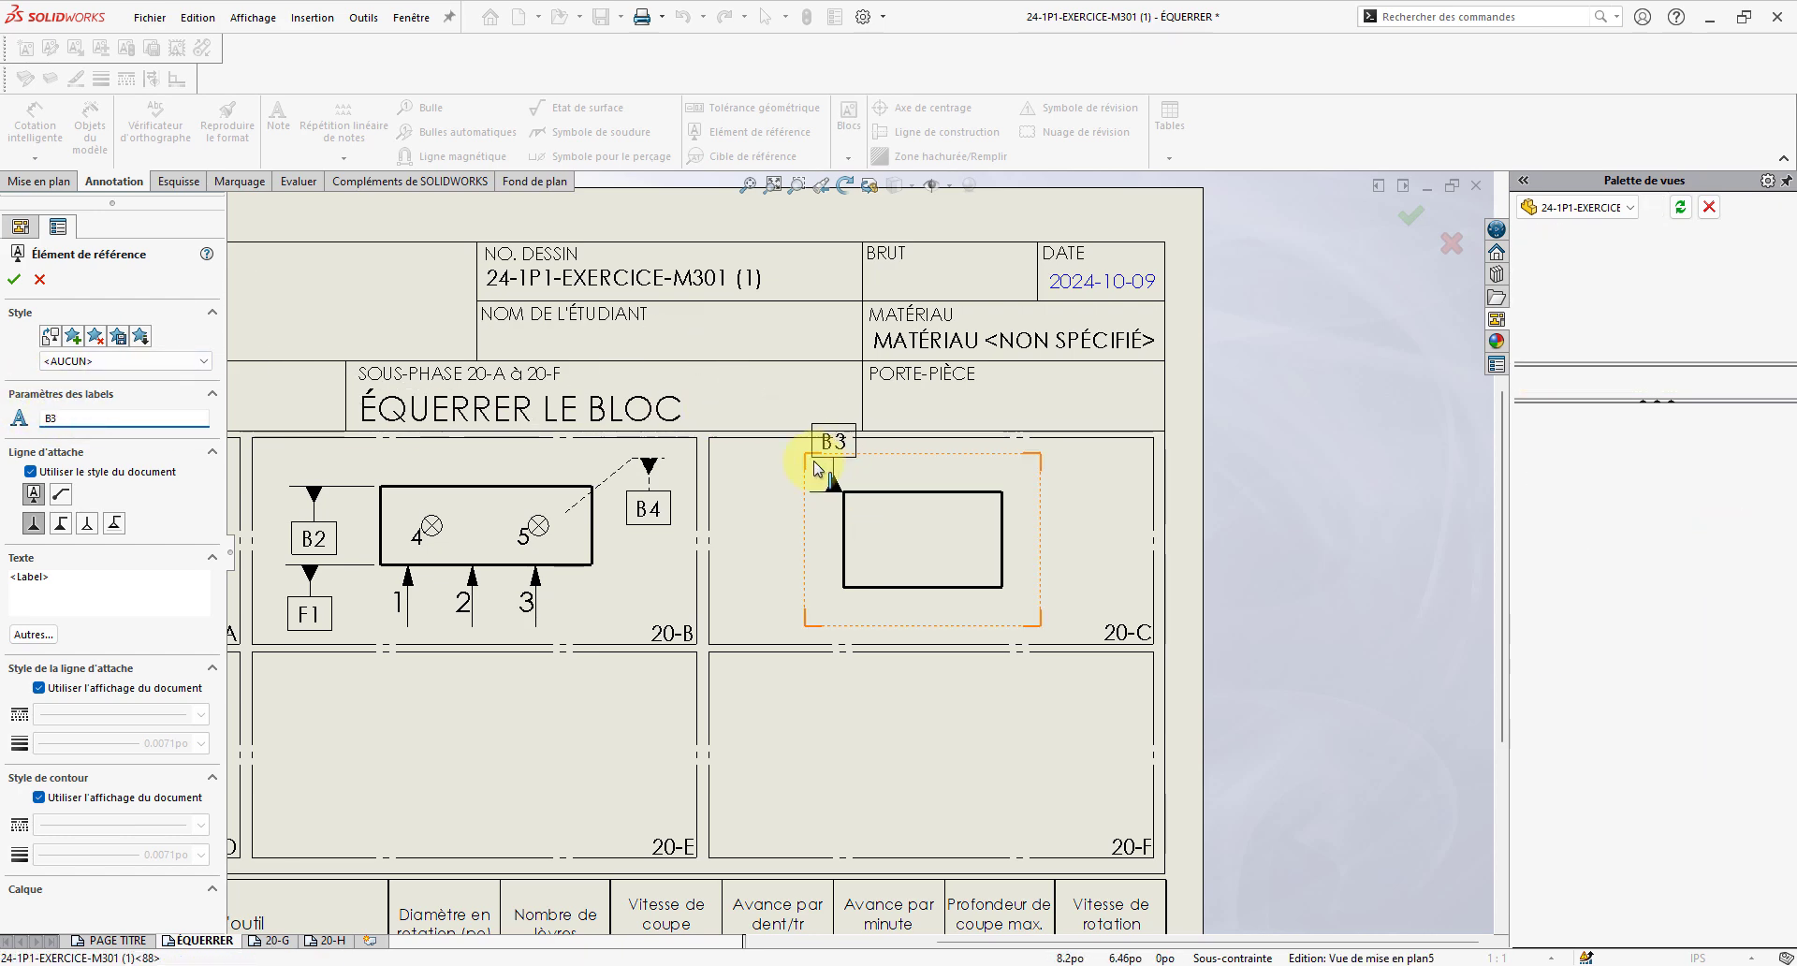
{"action": "left_click", "coordinate": [786, 528]}
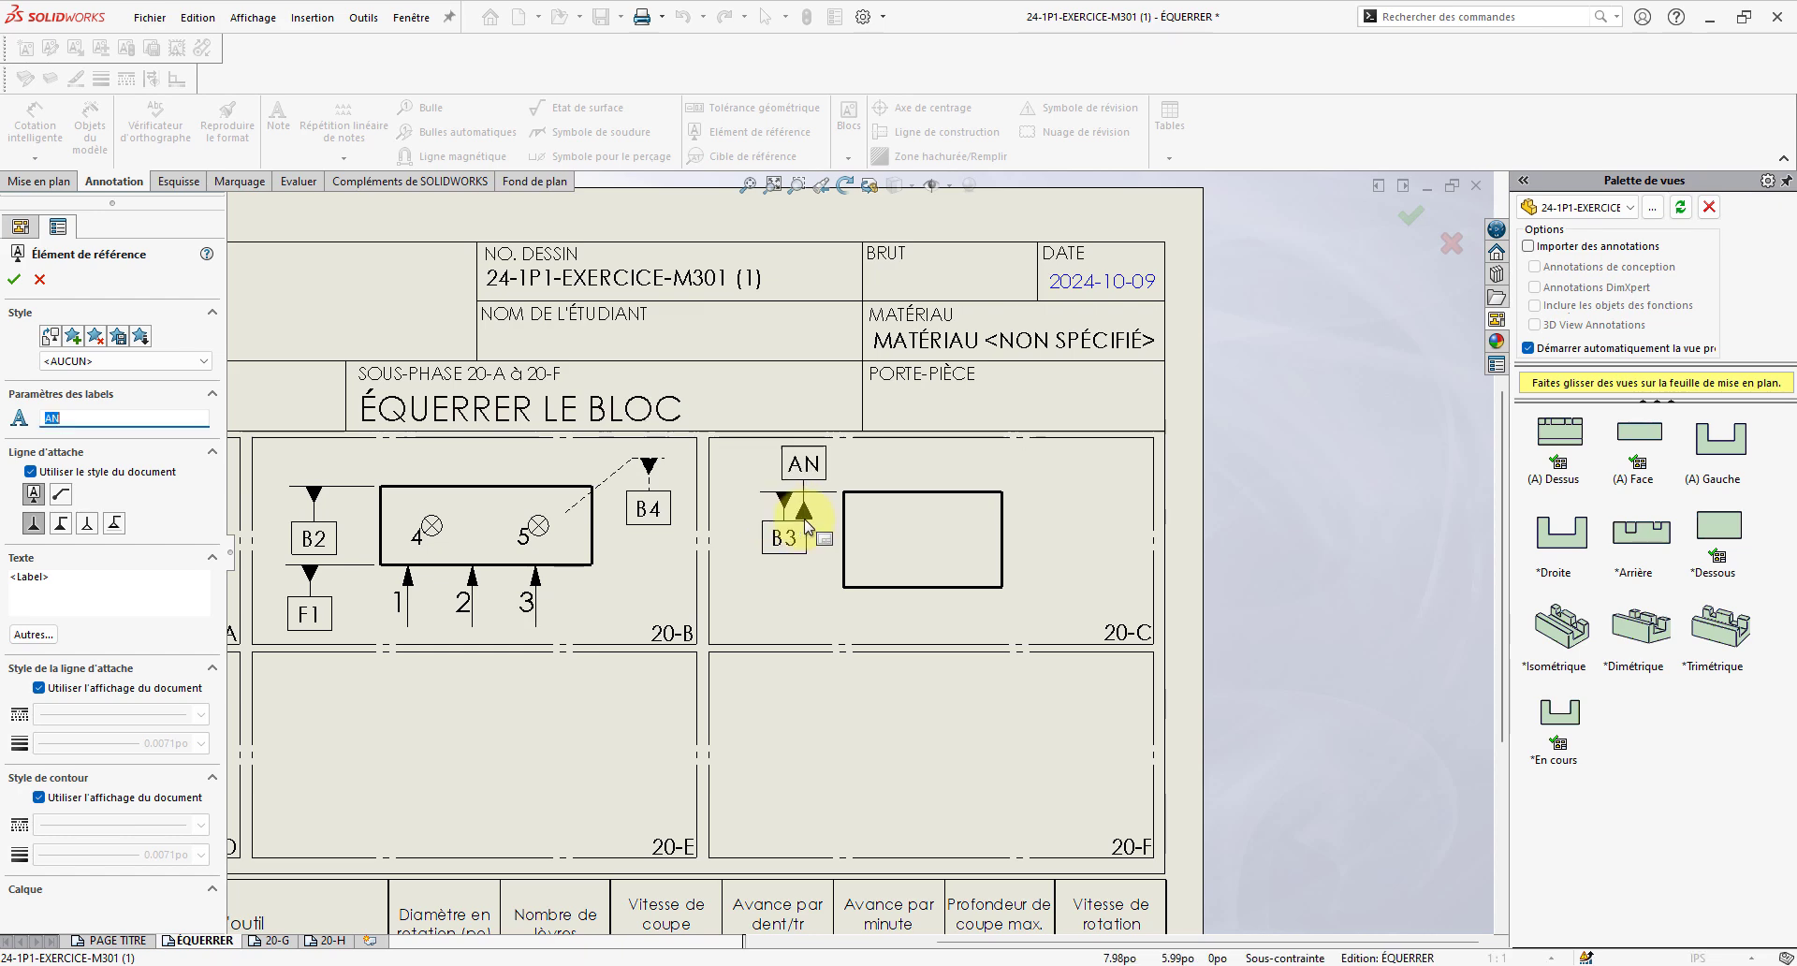
- Add datum B4 on the part's lower edge with its label below the part
{"action": "scroll", "coordinate": [790, 505], "scroll_direction": "down", "scroll_amount": 1}
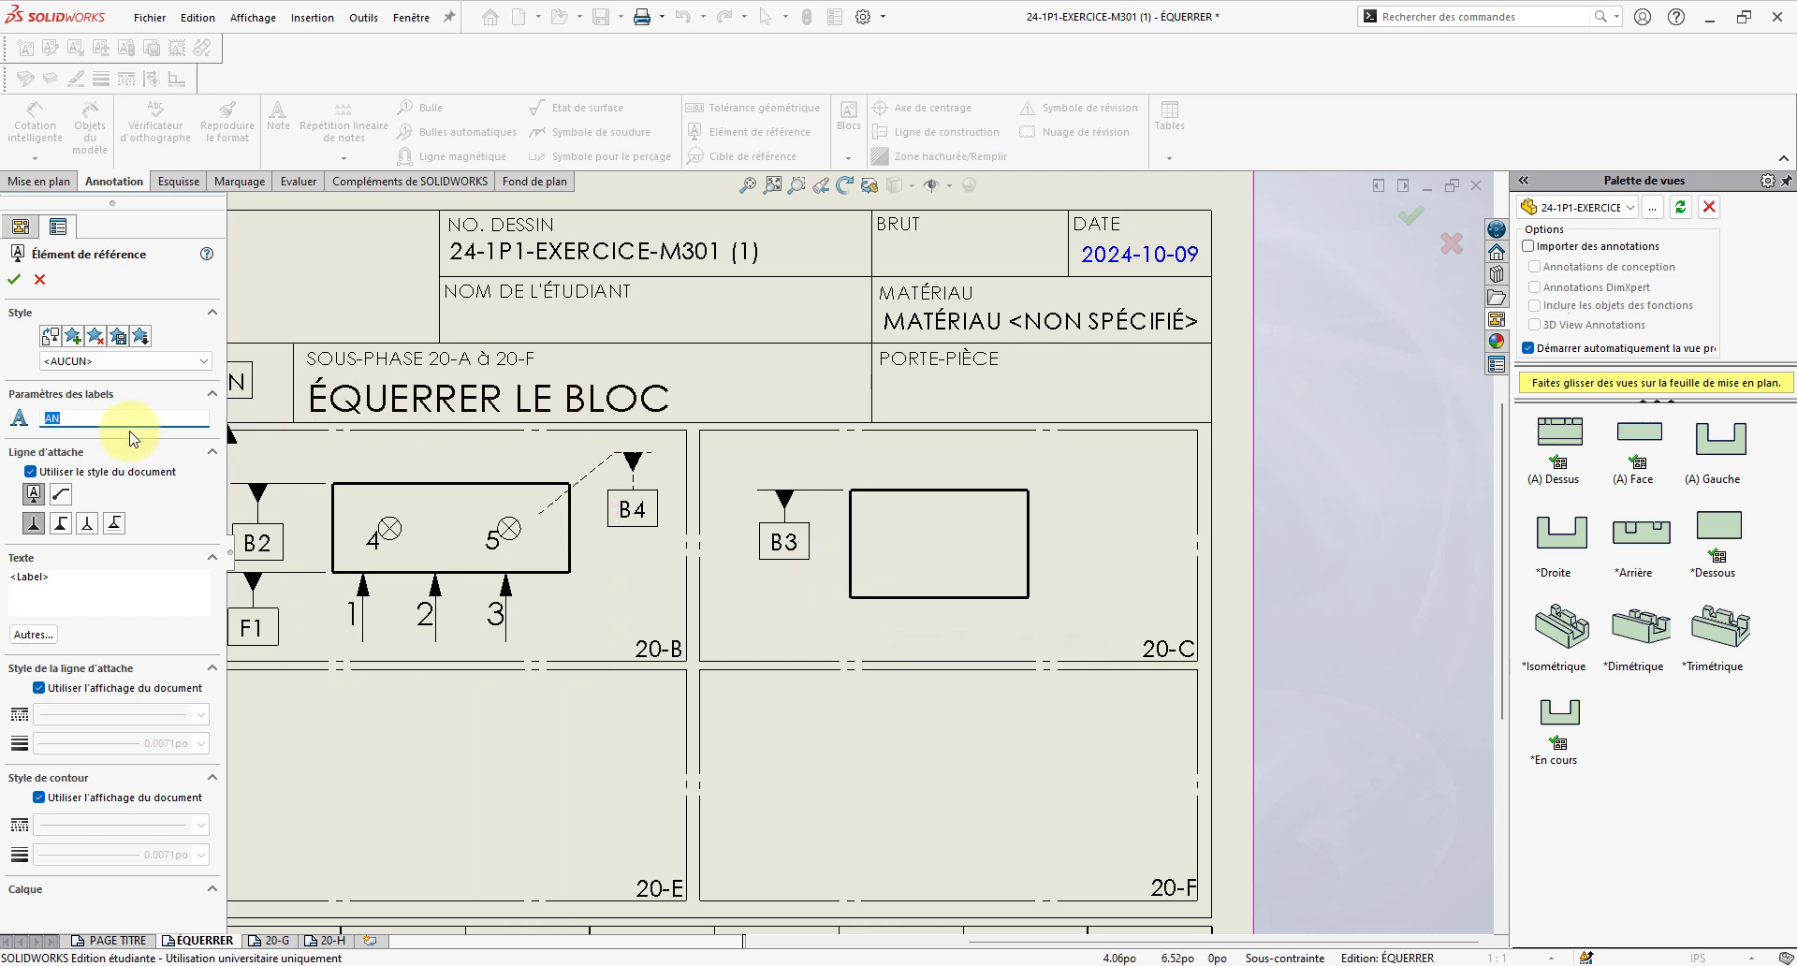
{"action": "type", "text": "B4"}
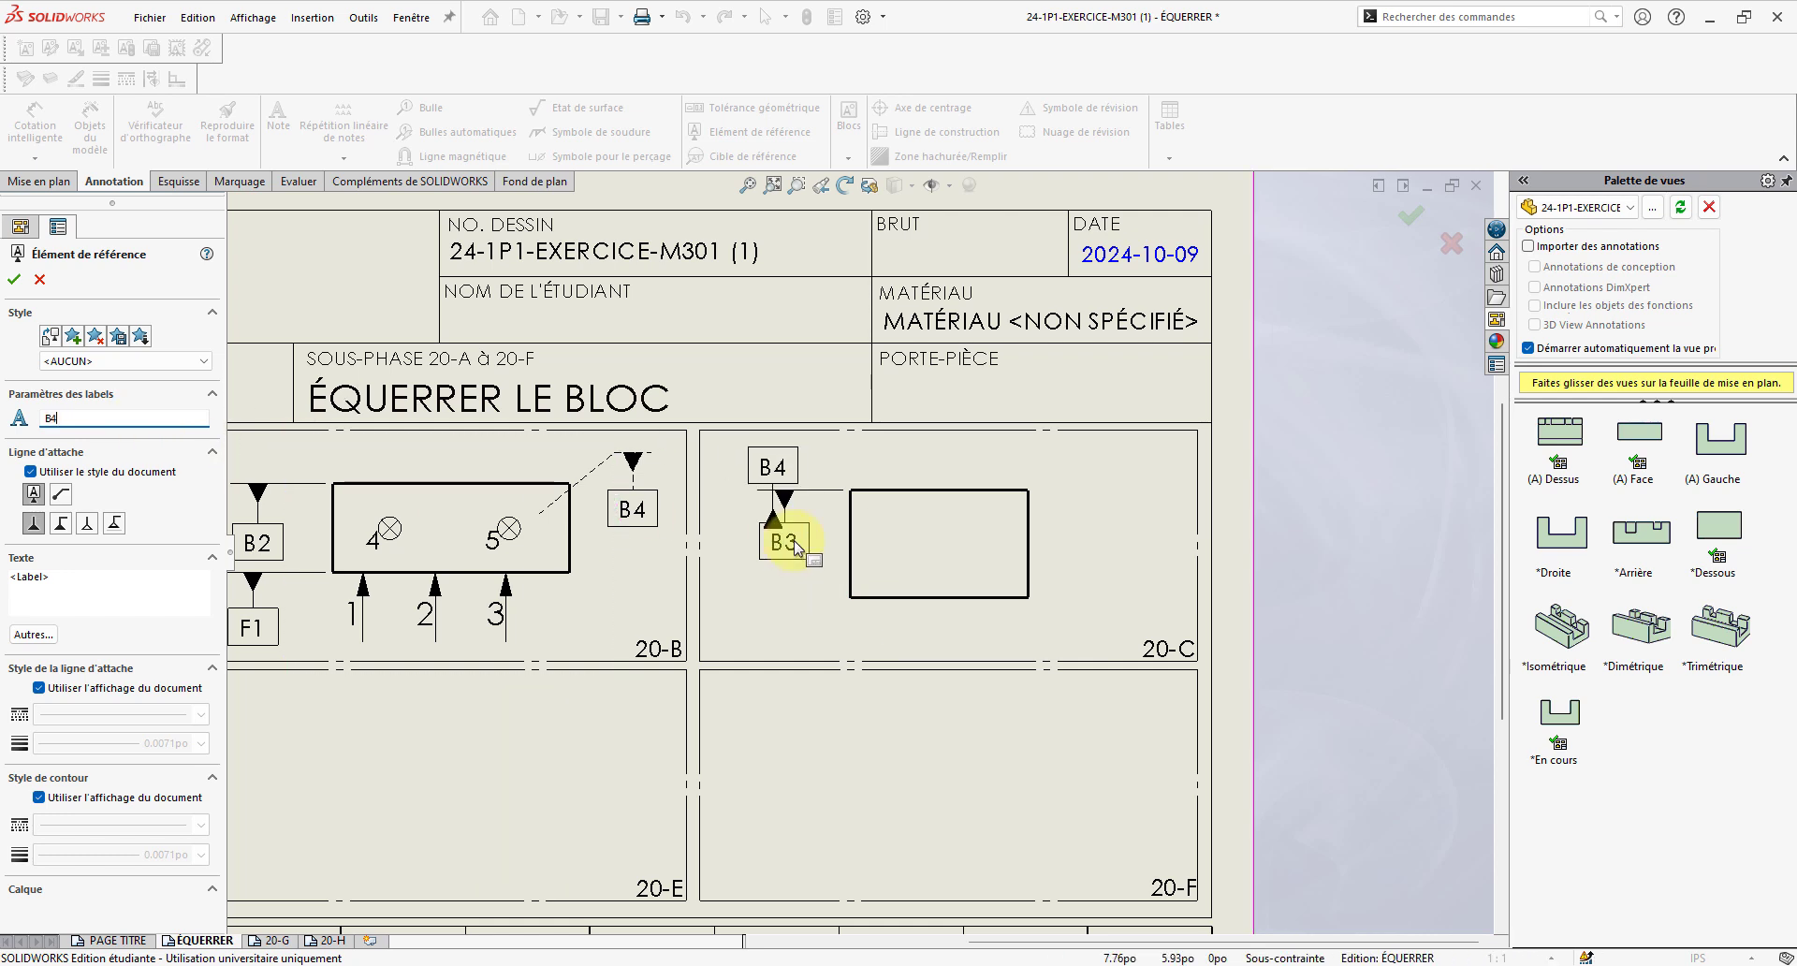
{"action": "left_click", "coordinate": [778, 596]}
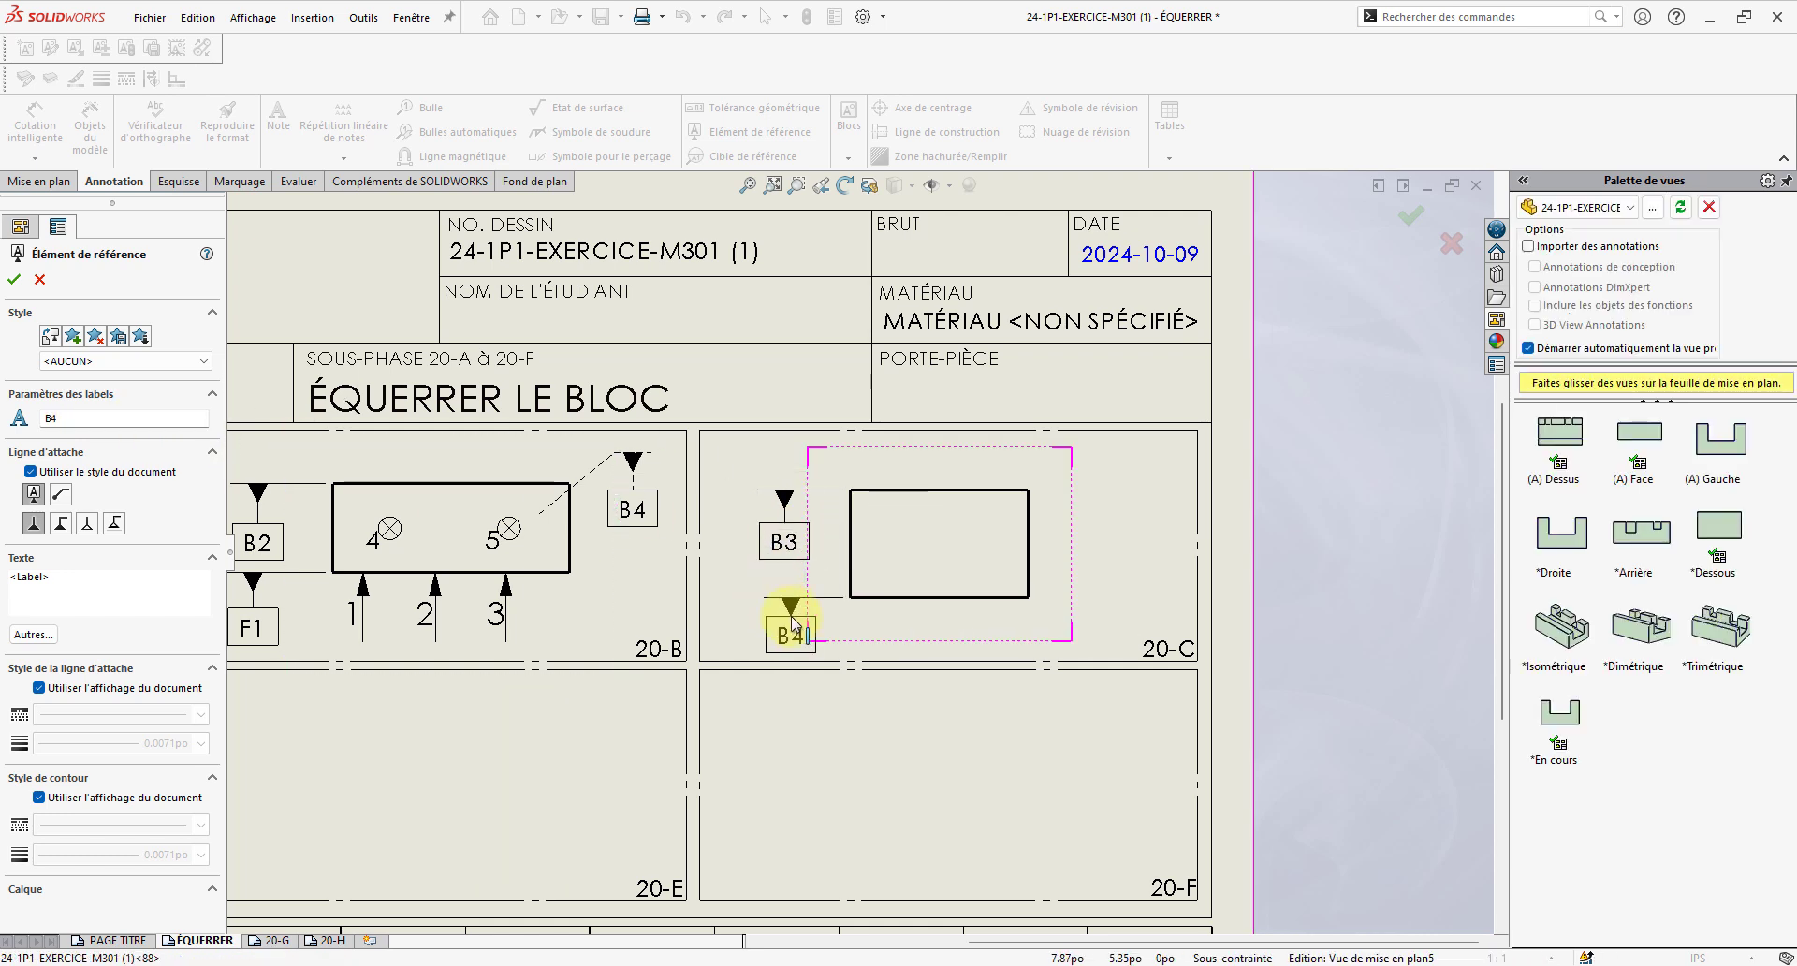
{"action": "left_click", "coordinate": [784, 634]}
{"action": "type", "text": "AP"}
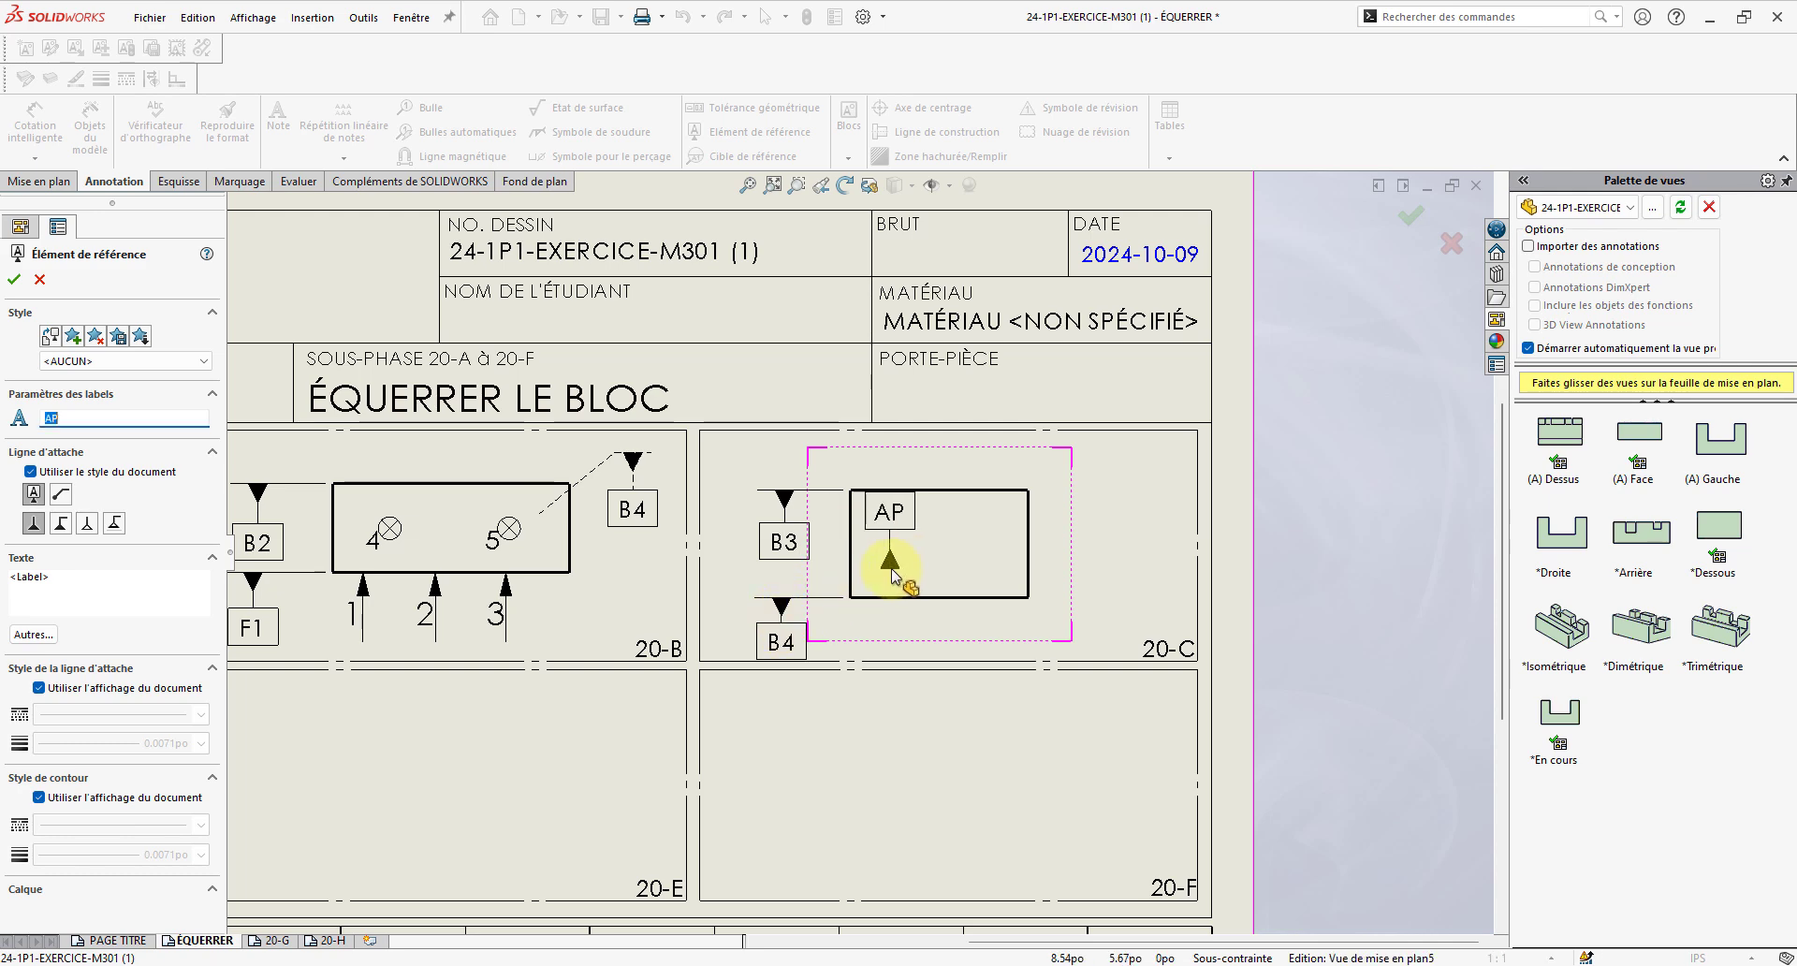
{"action": "left_click", "coordinate": [15, 280]}
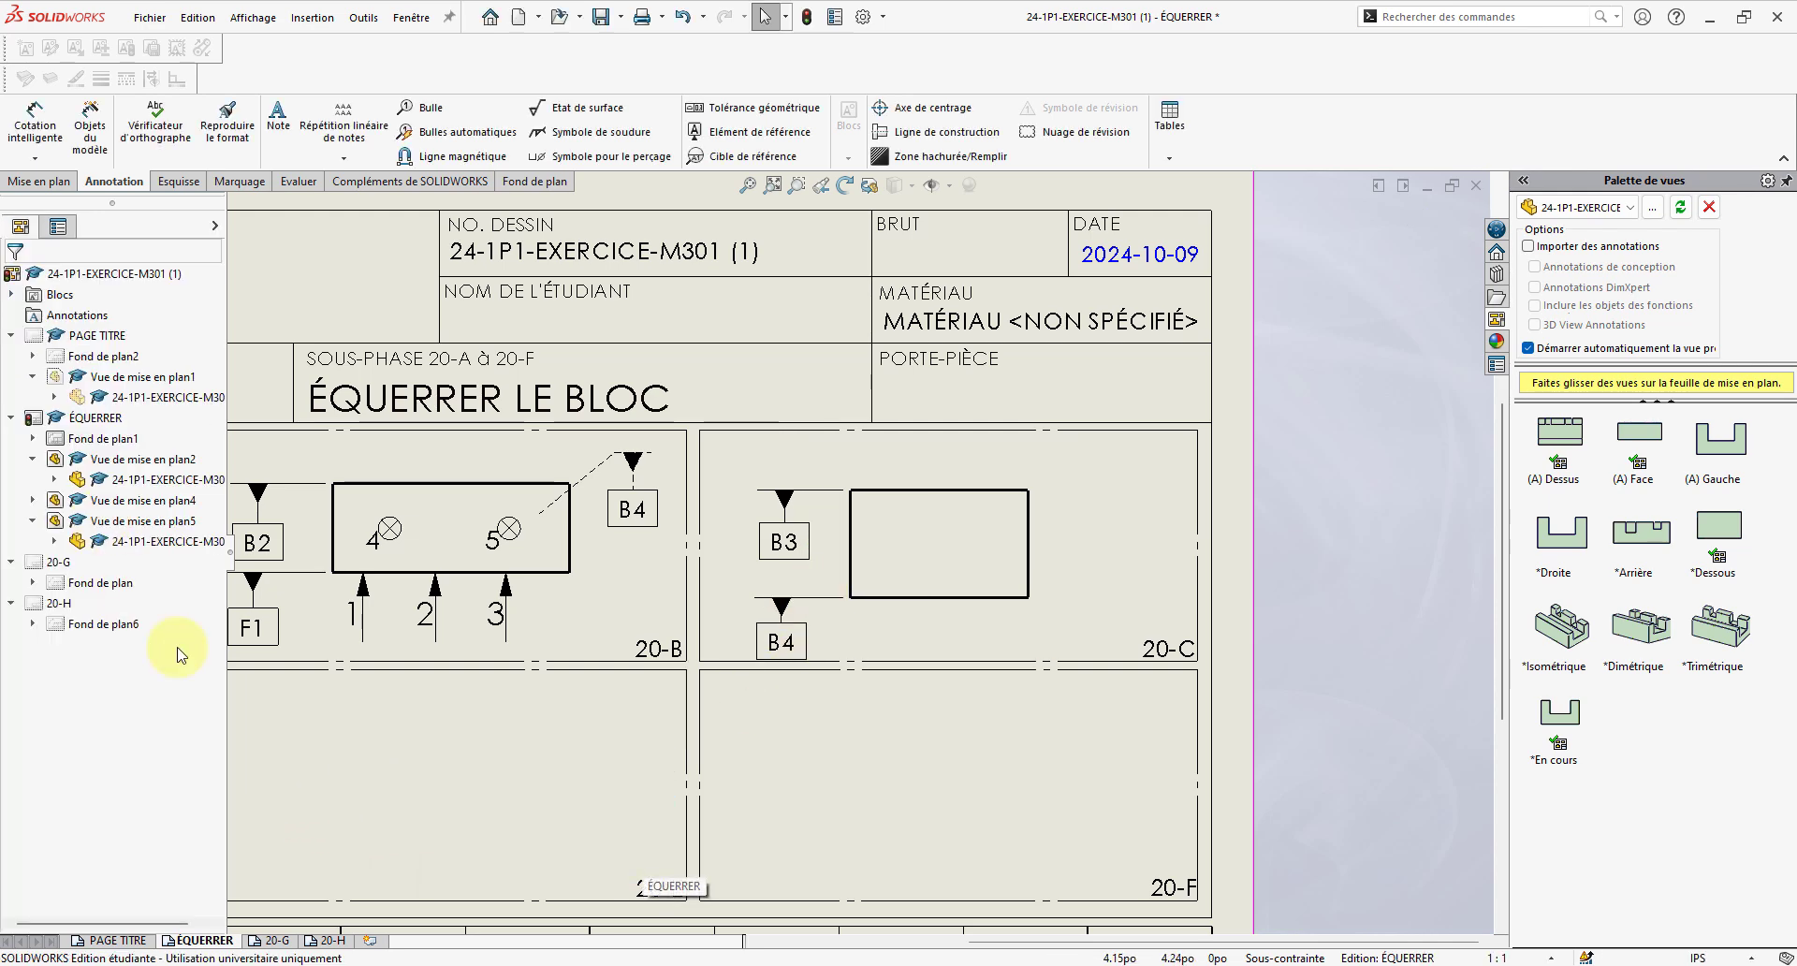
{"action": "left_click", "coordinate": [120, 940]}
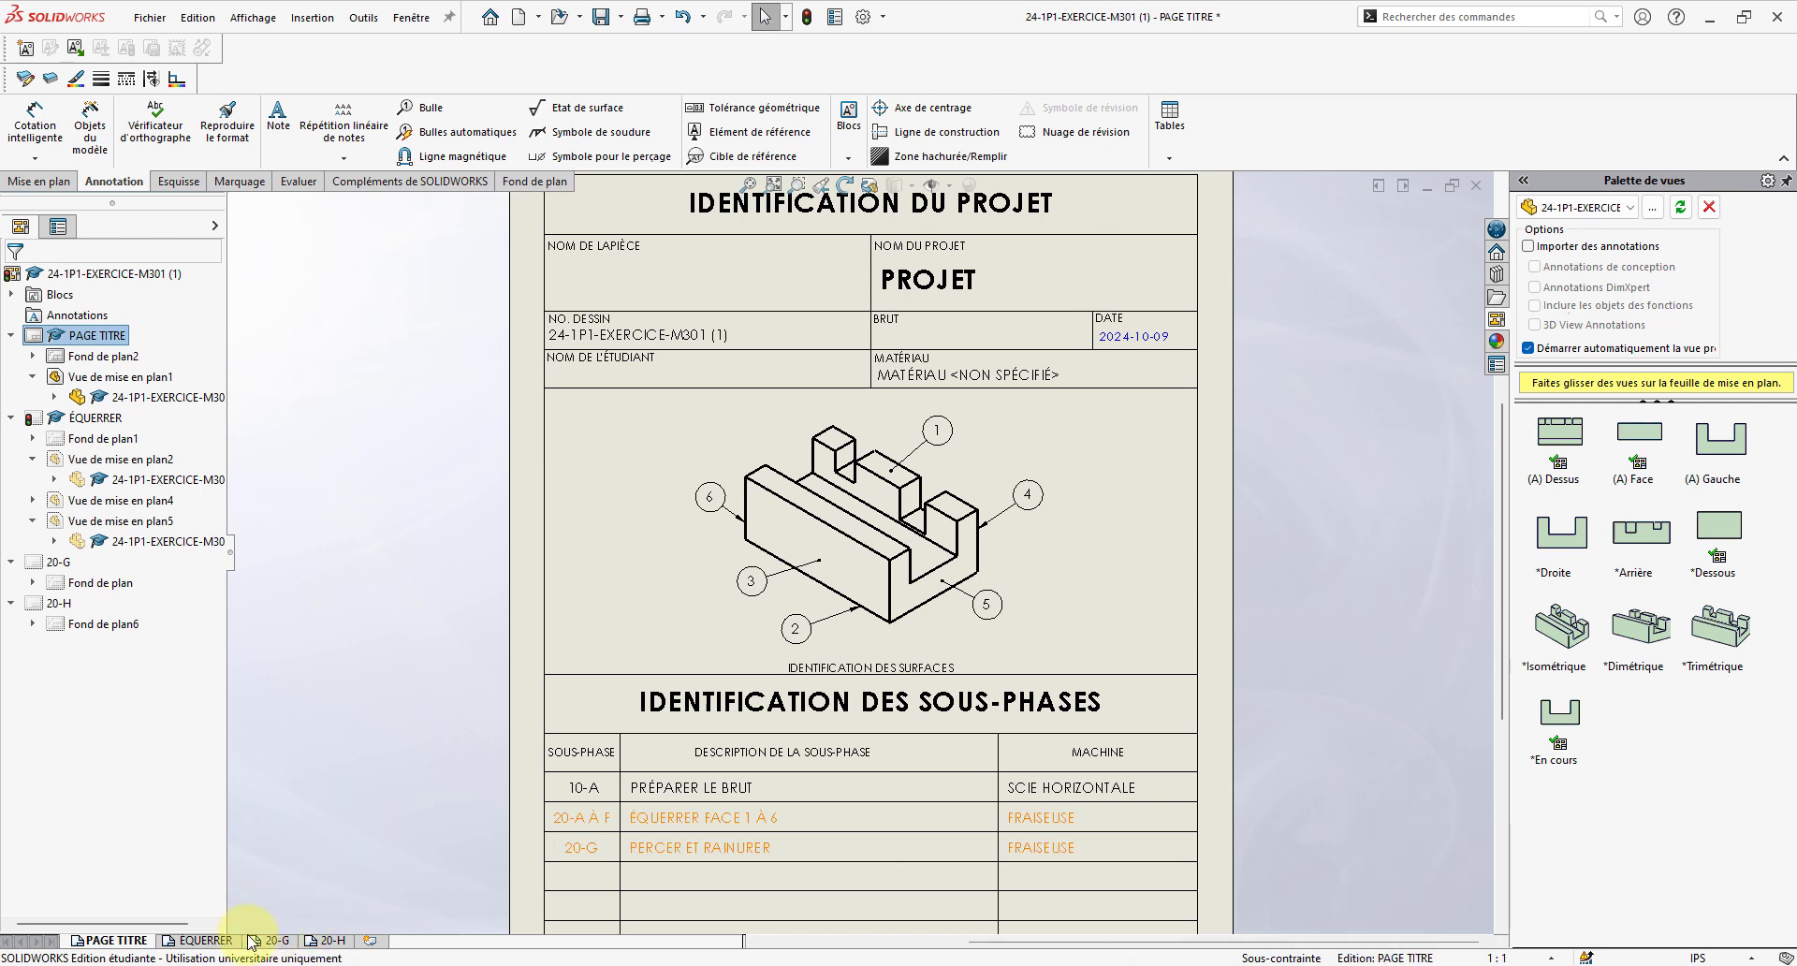
{"action": "left_click", "coordinate": [208, 941]}
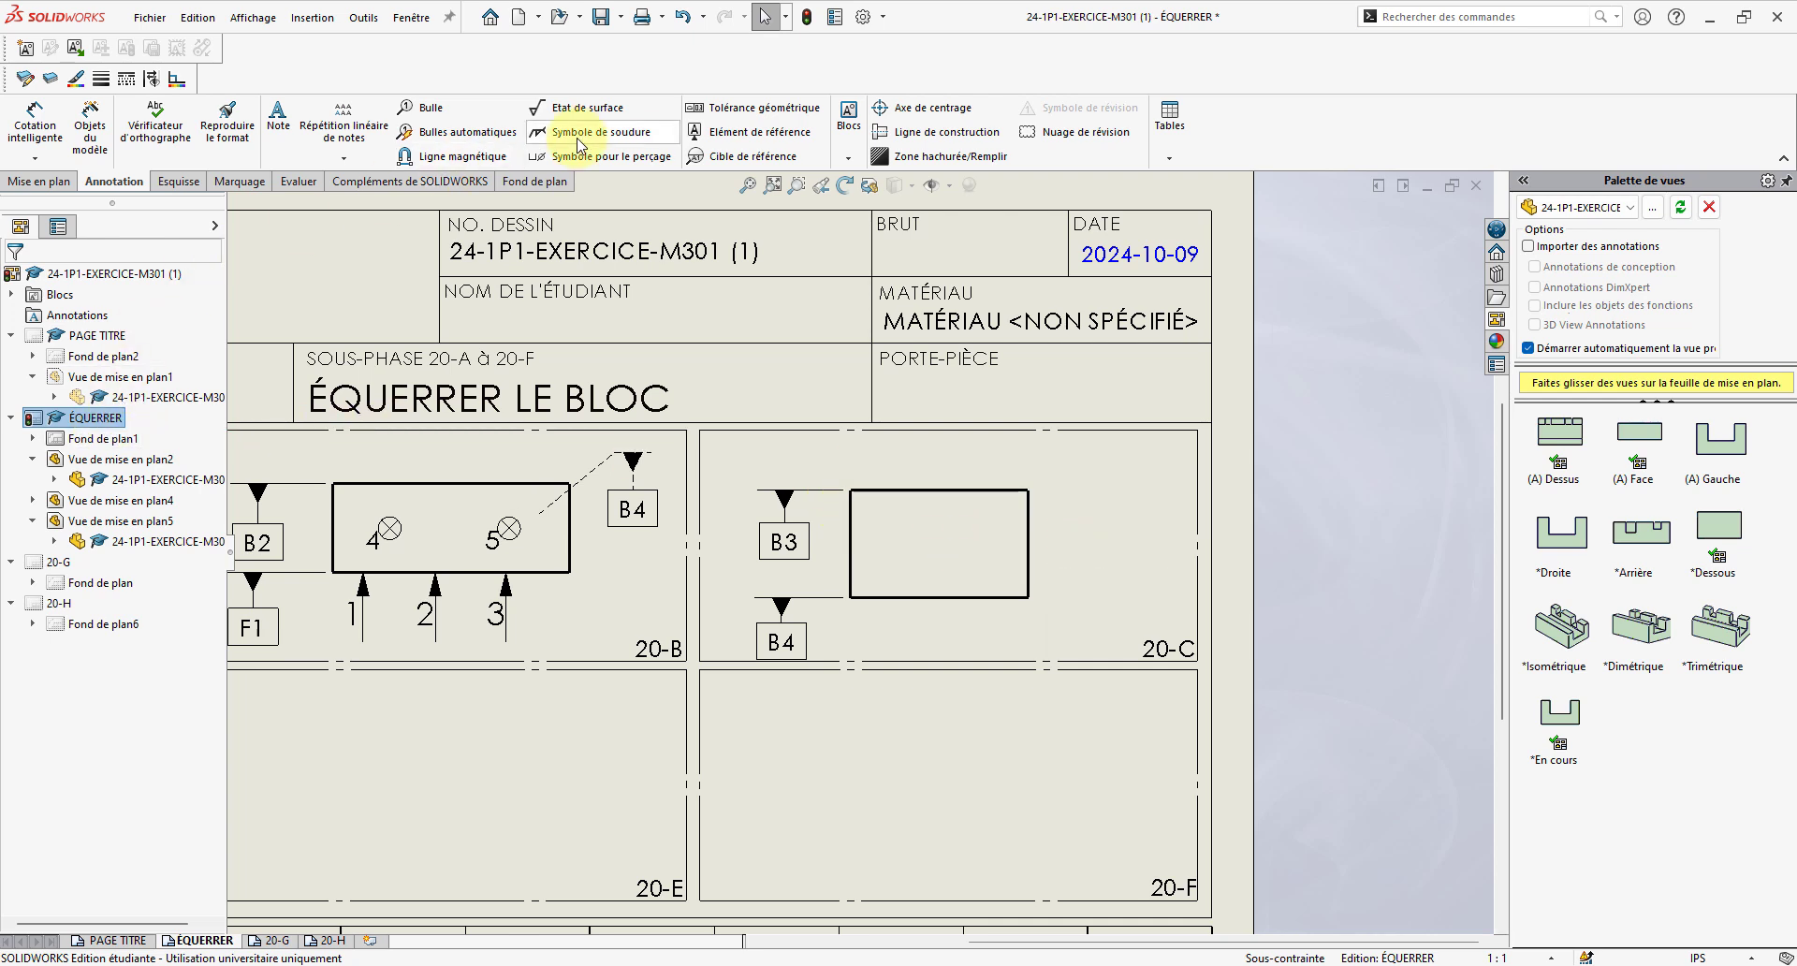
- Add datum F1 with a dashed bent leader, anchored at the part's top right in view 20-C
{"action": "left_click", "coordinate": [746, 141]}
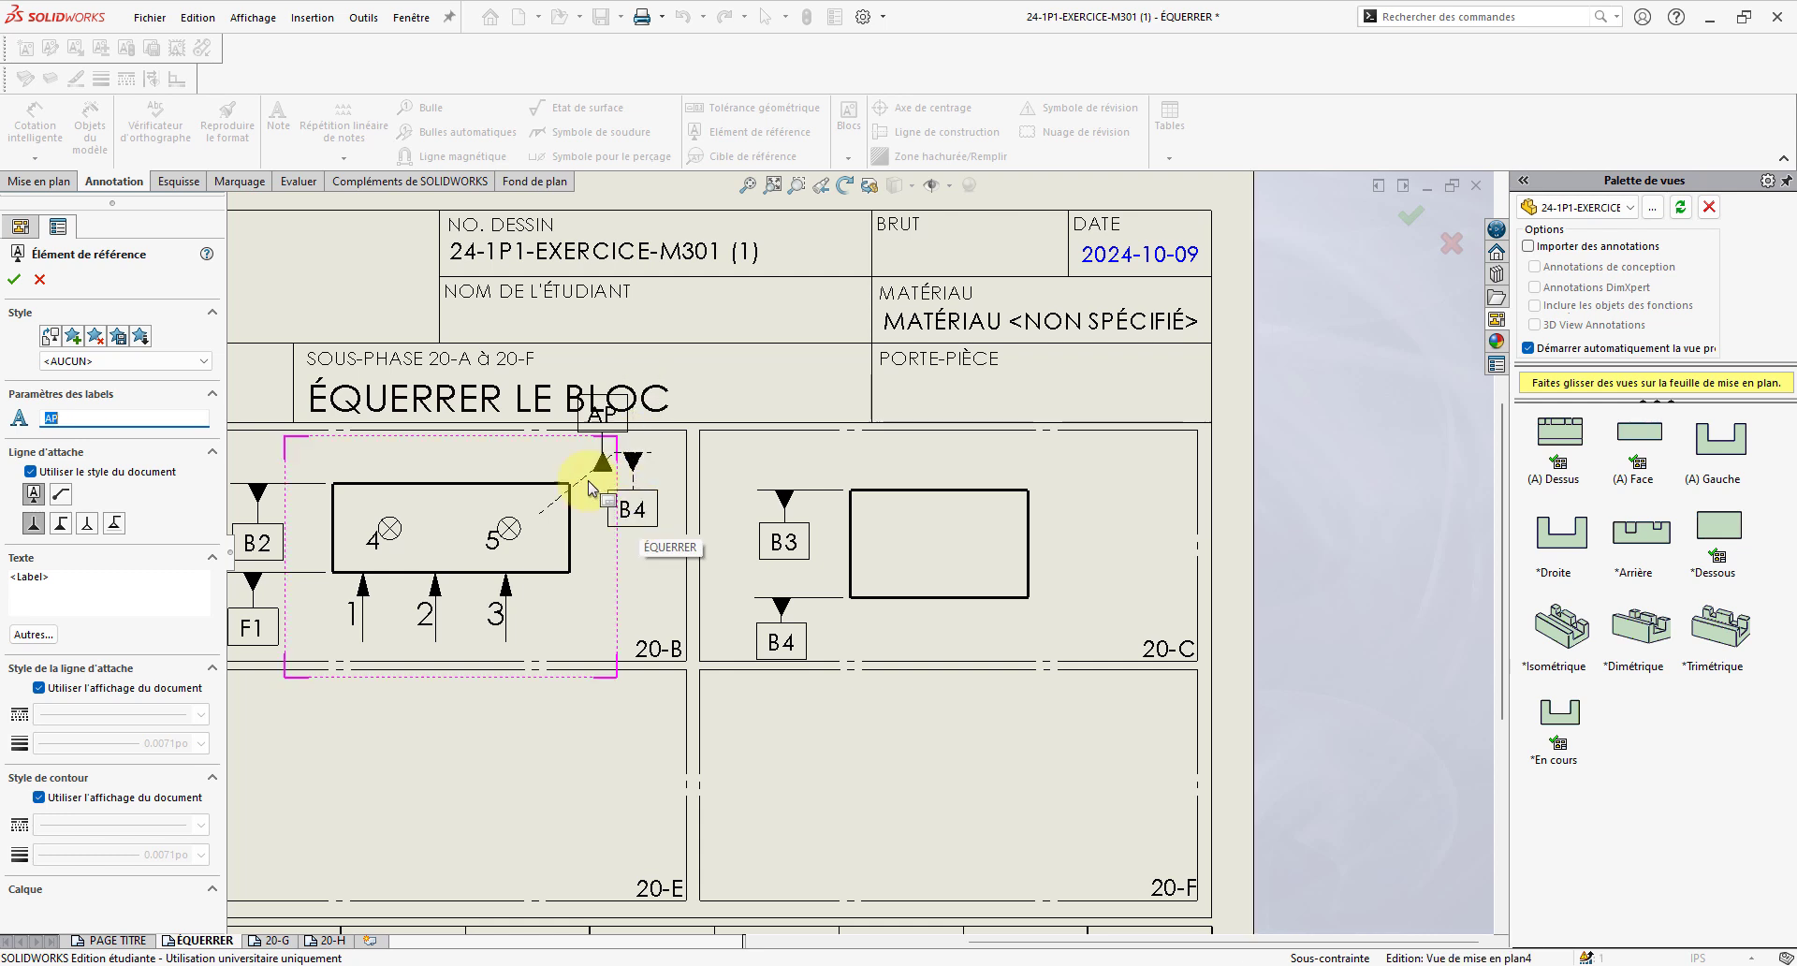
{"action": "left_click", "coordinate": [62, 496]}
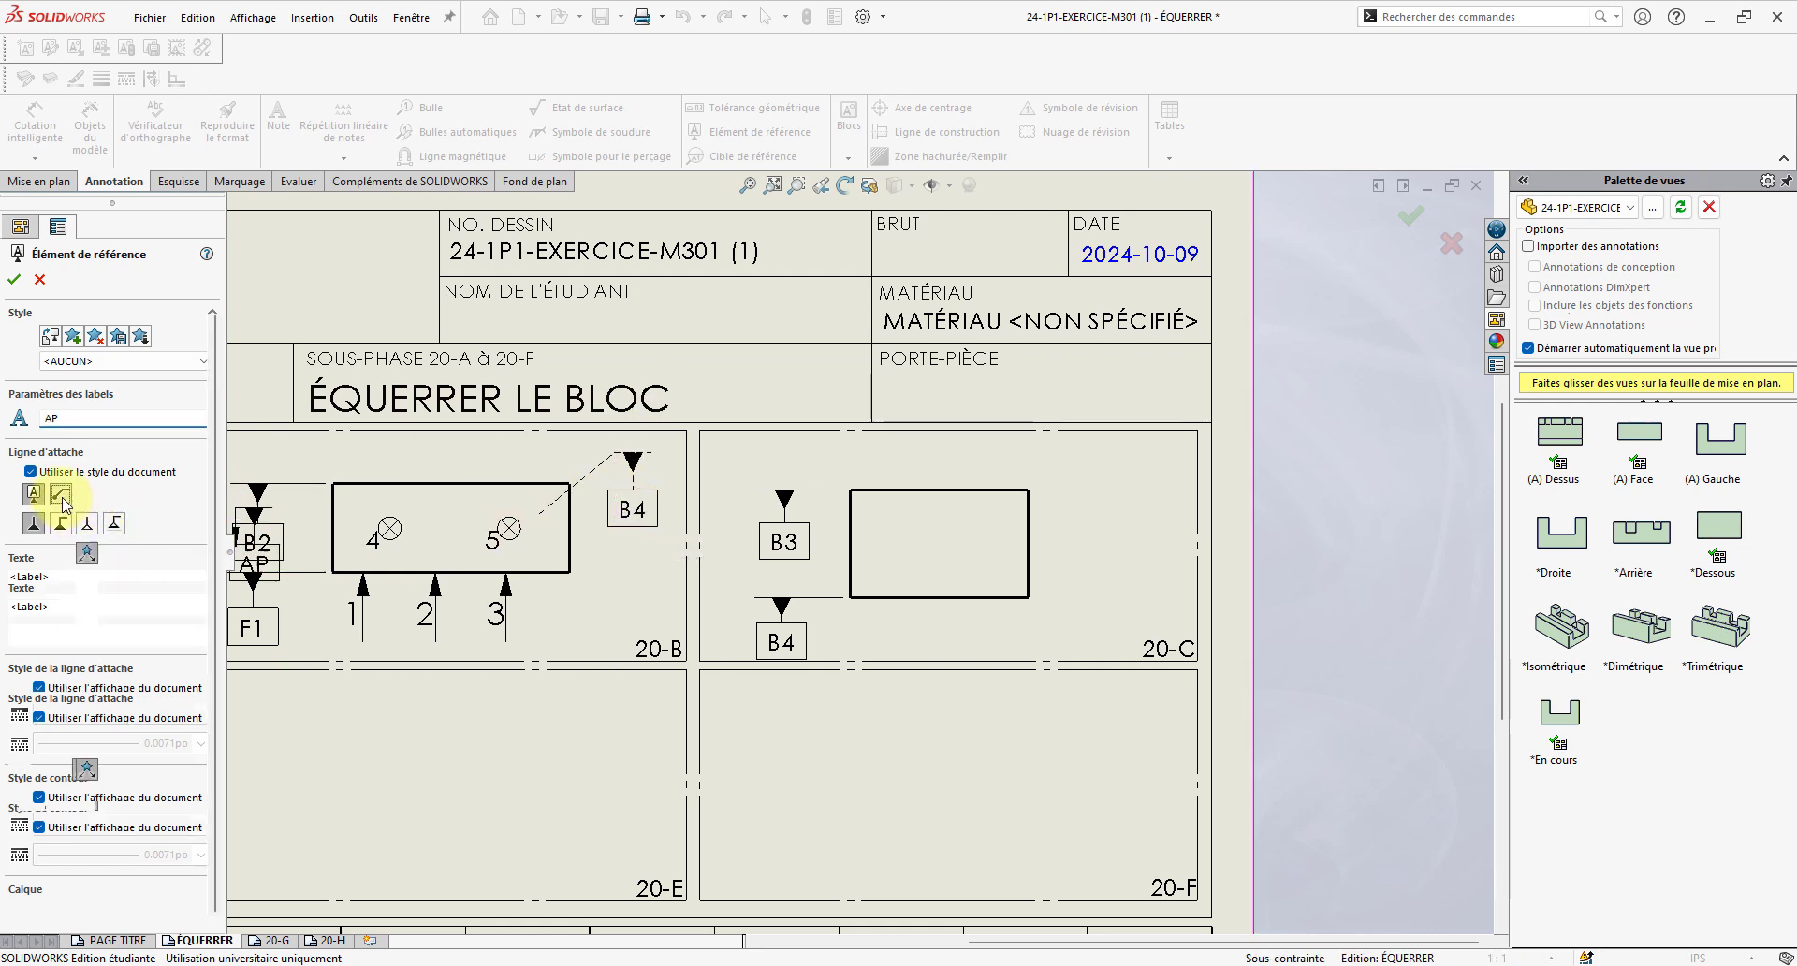
{"action": "left_click", "coordinate": [41, 721]}
{"action": "left_click", "coordinate": [185, 744]}
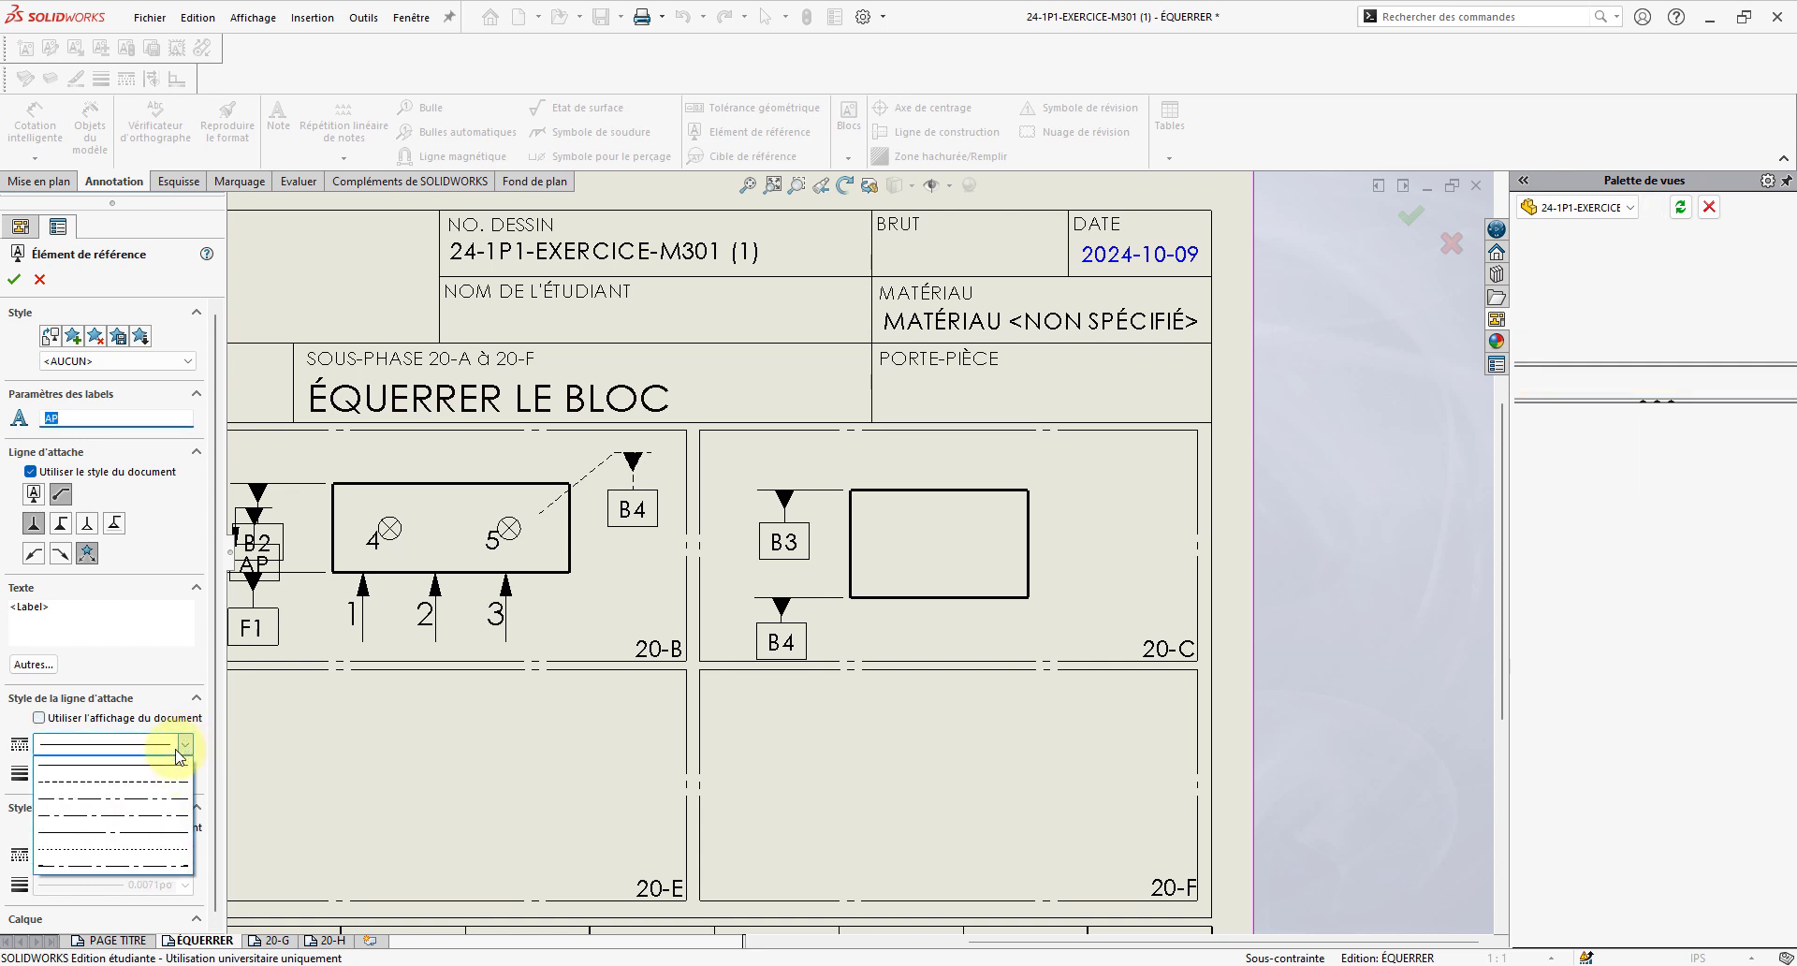
{"action": "left_click", "coordinate": [140, 783]}
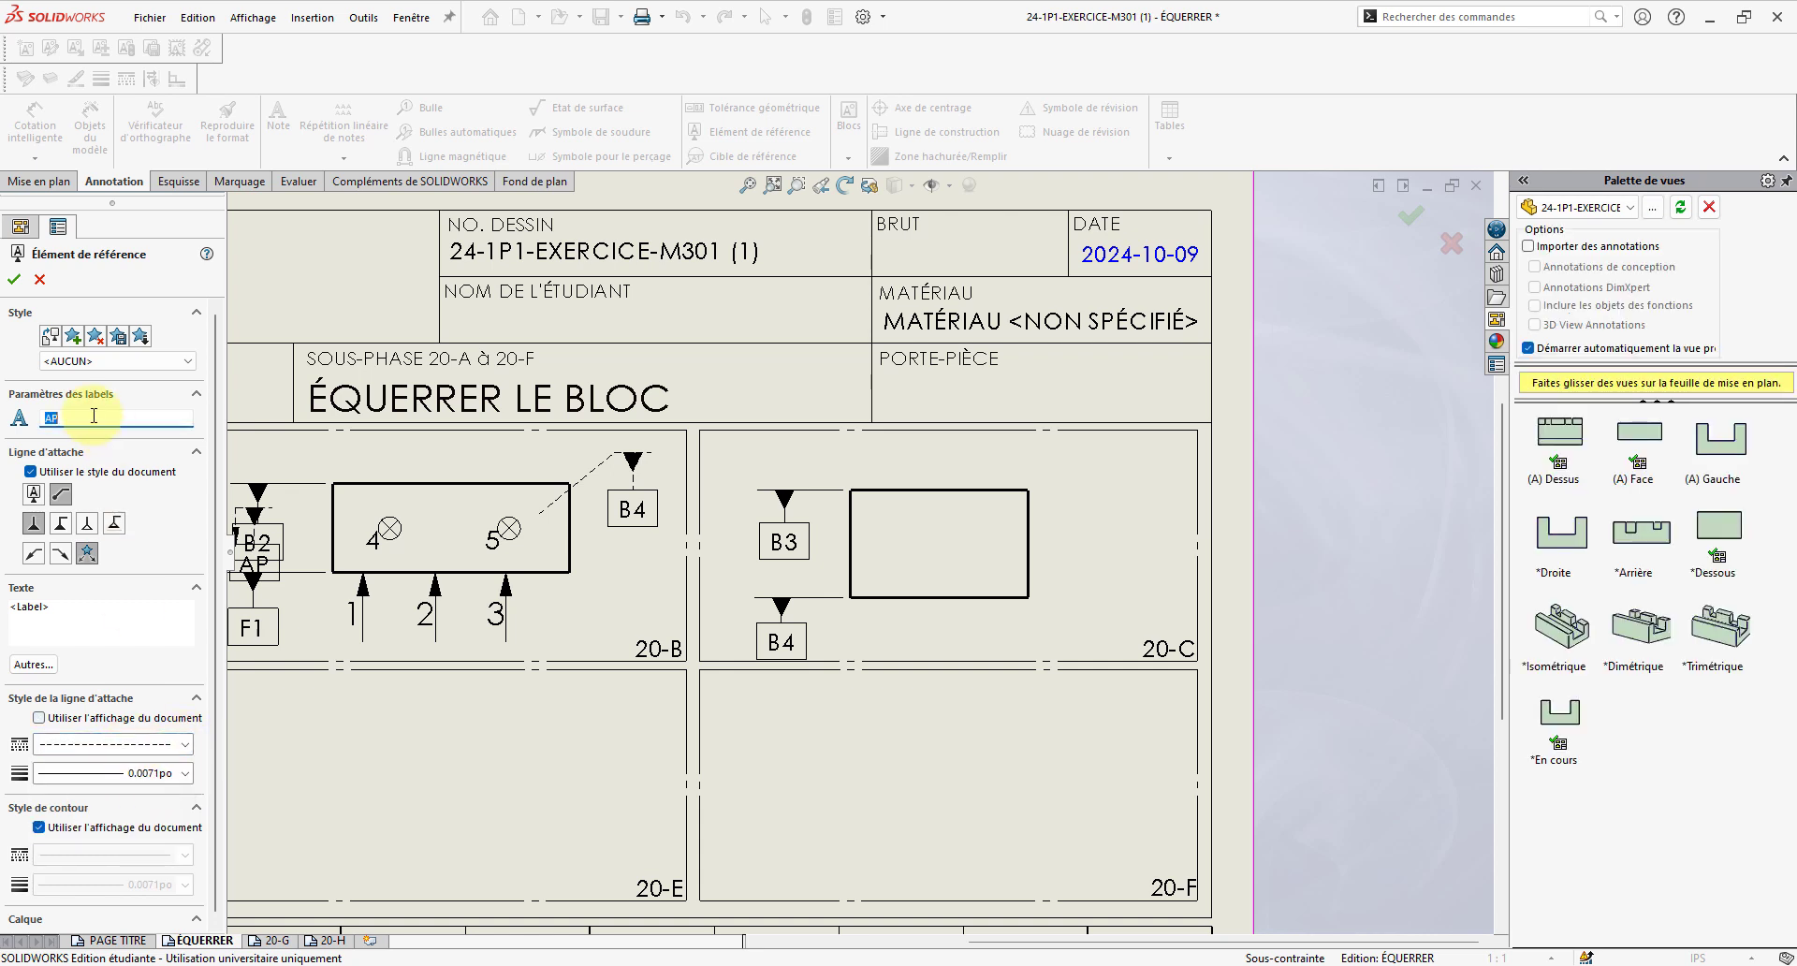
{"action": "type", "text": "F1"}
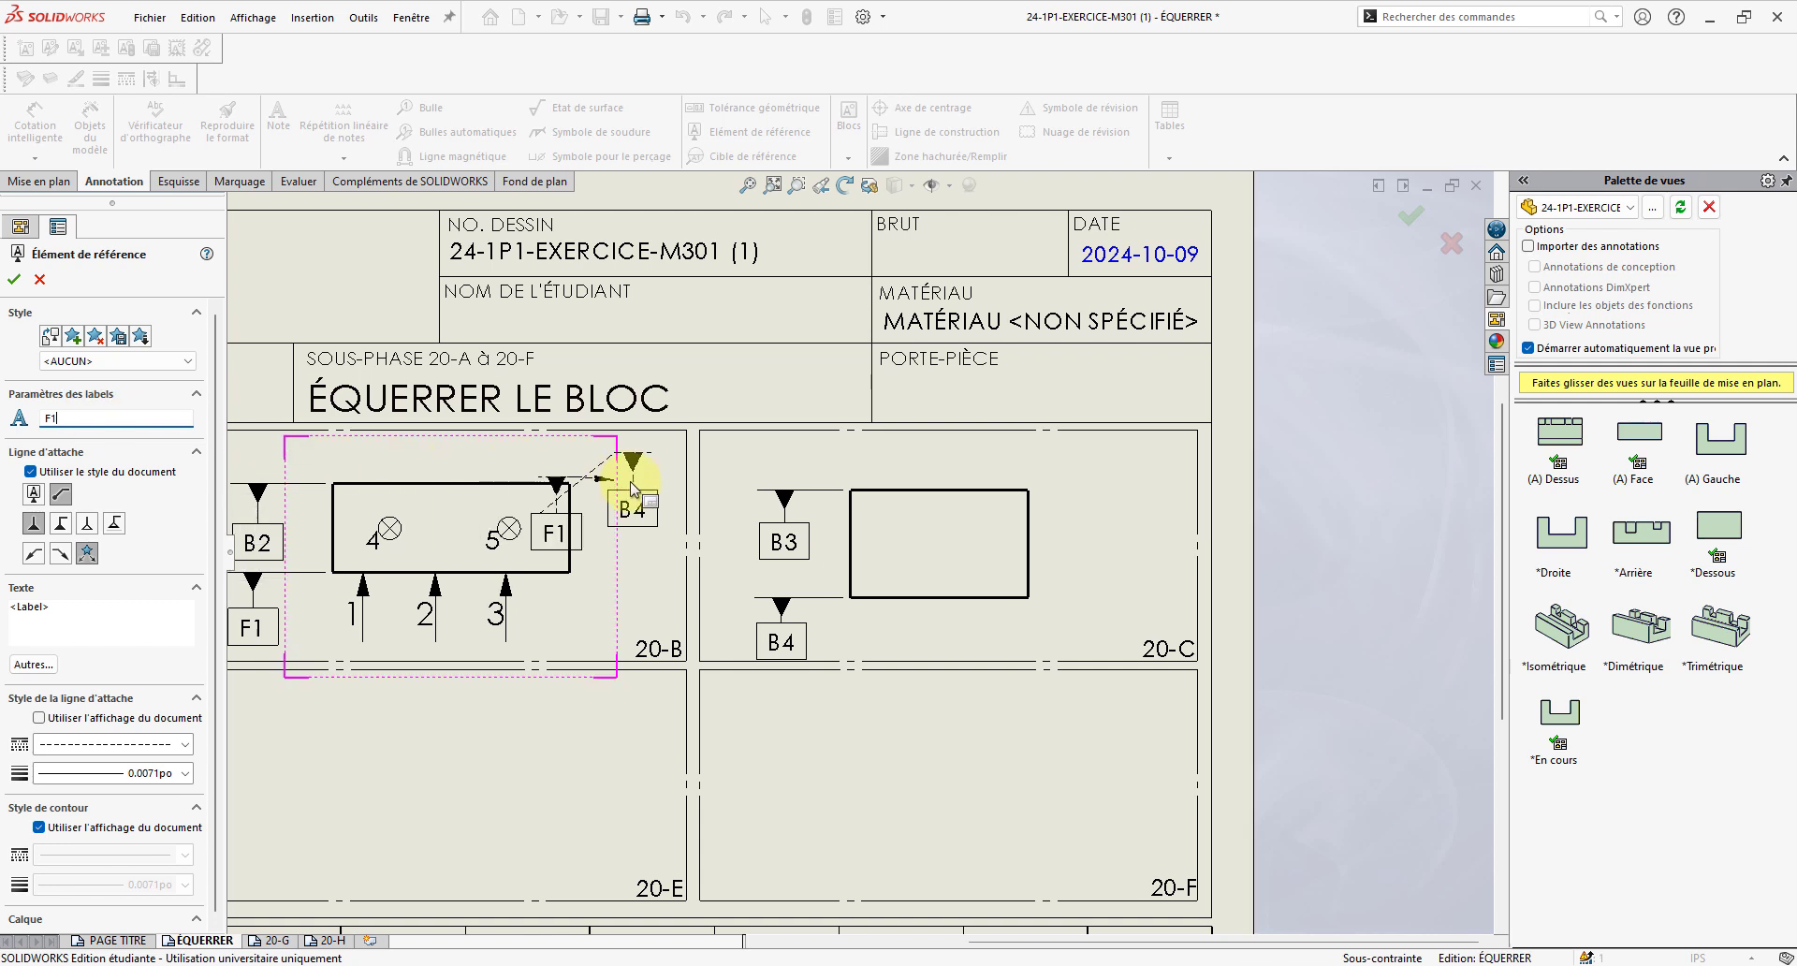
{"action": "left_click", "coordinate": [1010, 520]}
{"action": "left_click", "coordinate": [1076, 505]}
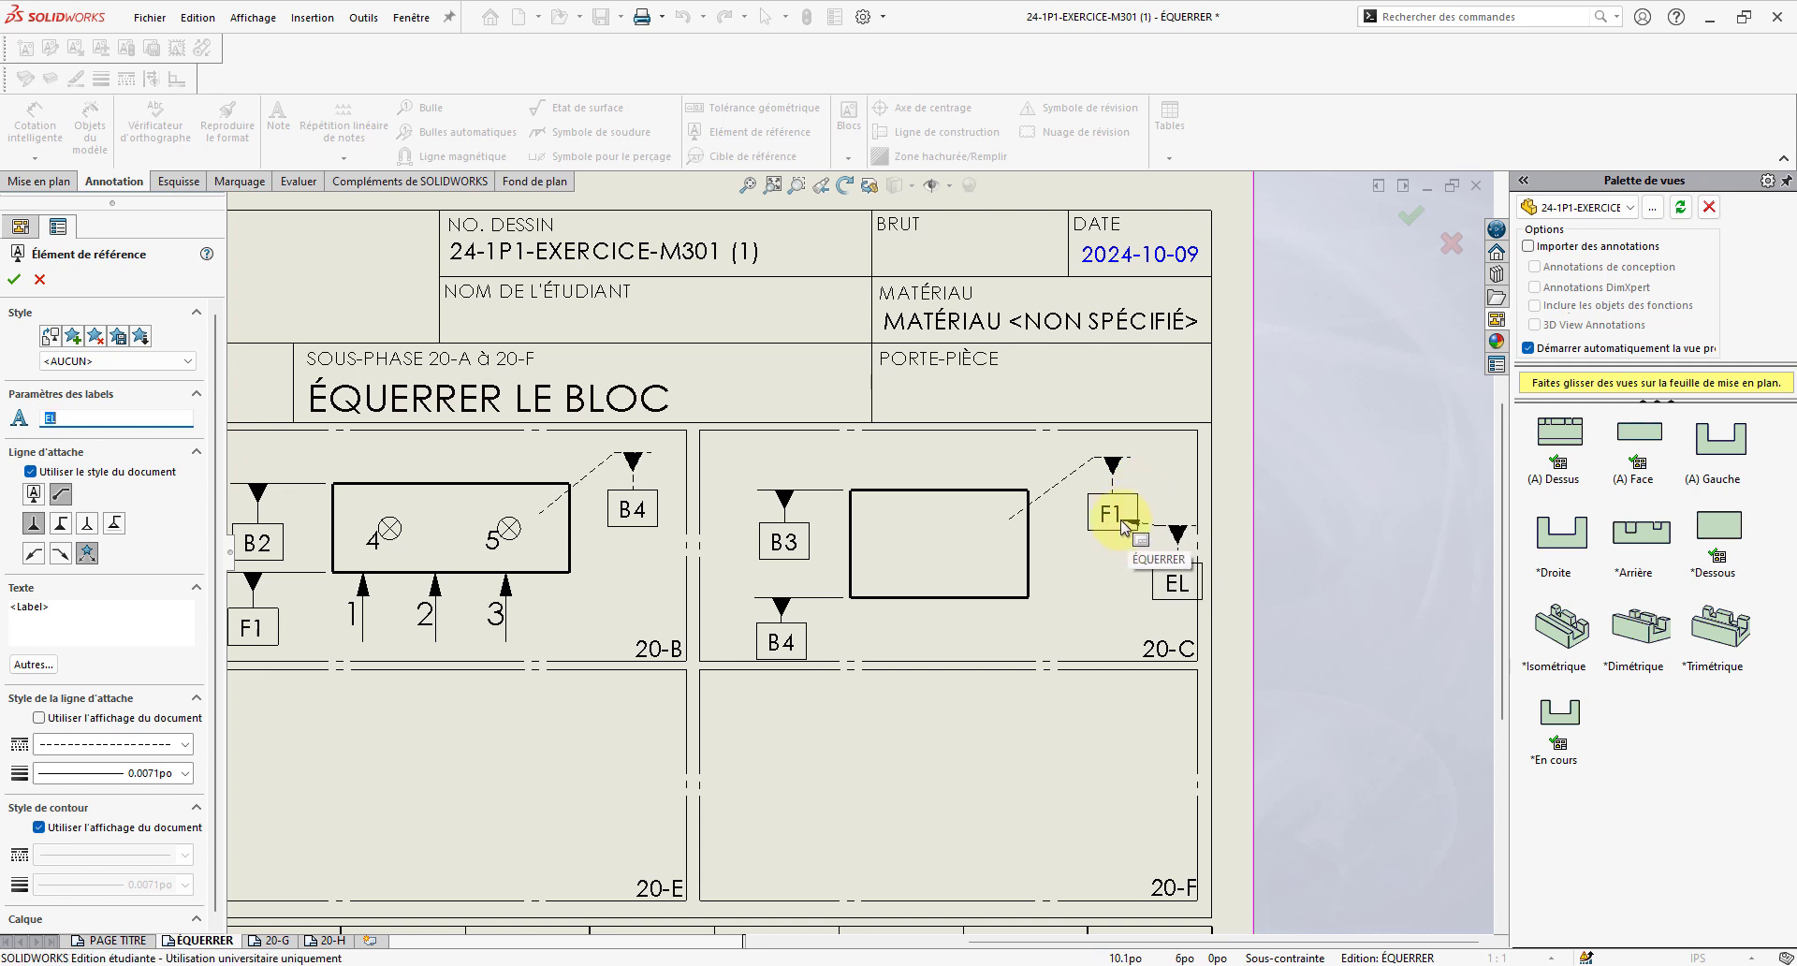
{"action": "left_click", "coordinate": [15, 282]}
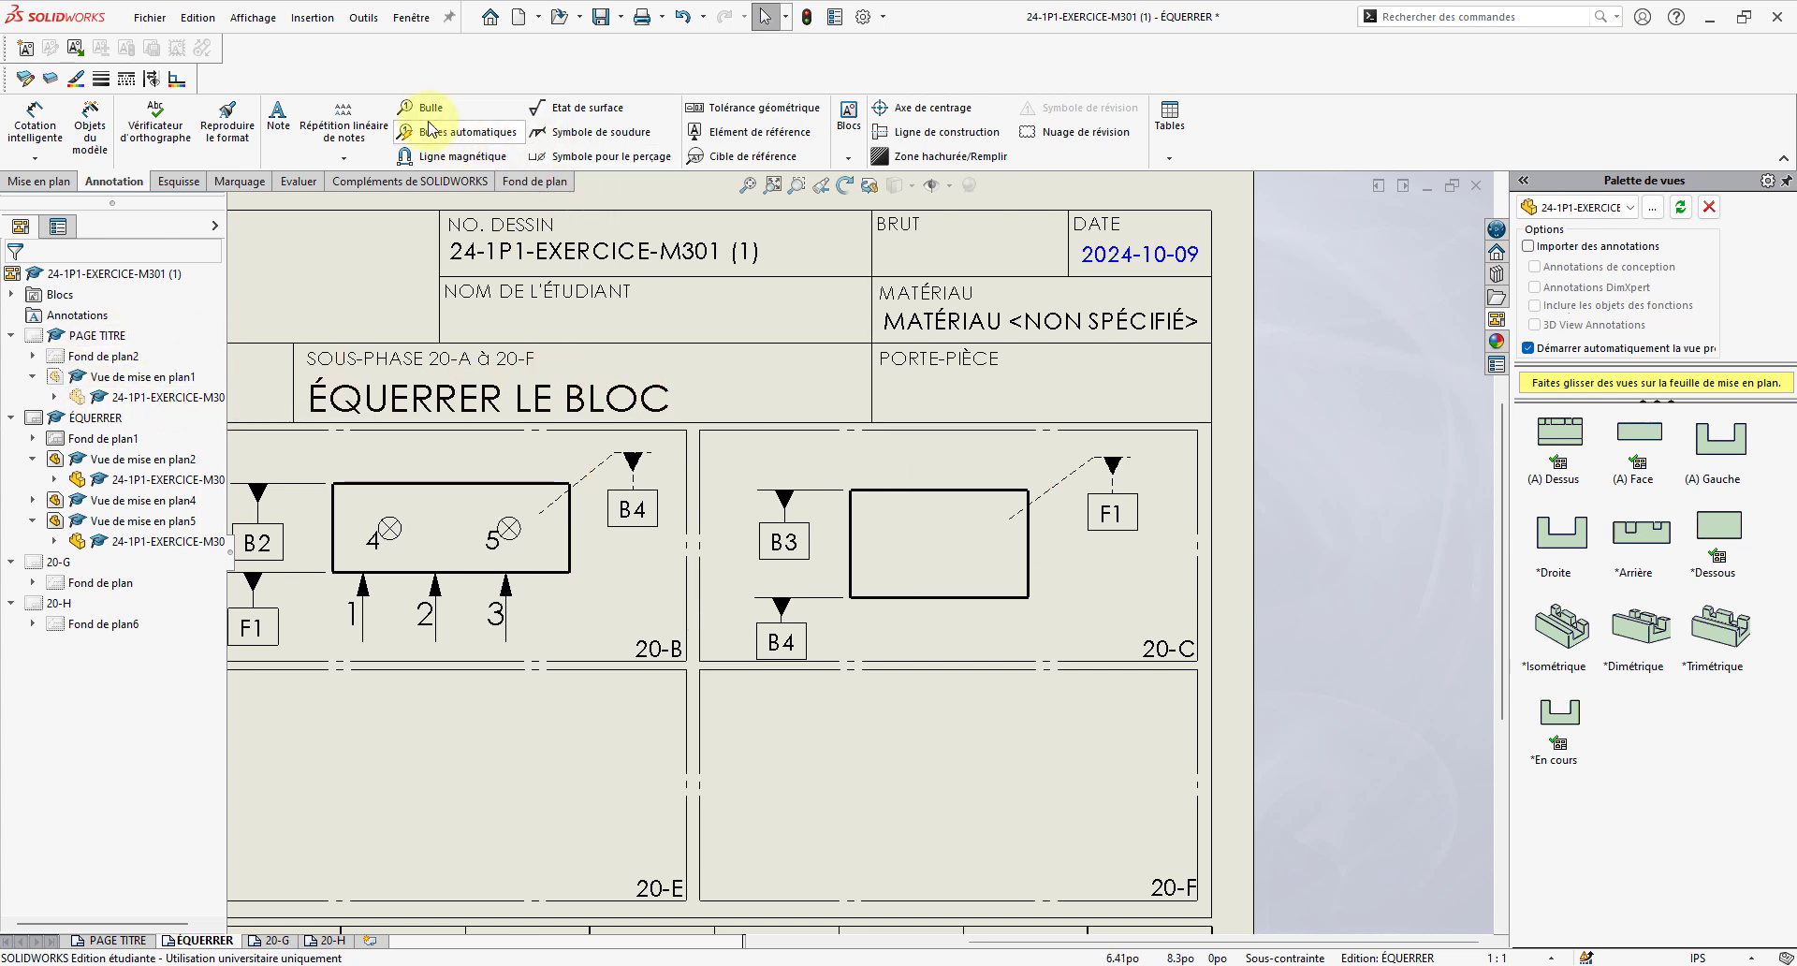
- Insert three Isostatisme face blocks on the part in view 20-C
{"action": "left_click", "coordinate": [850, 161]}
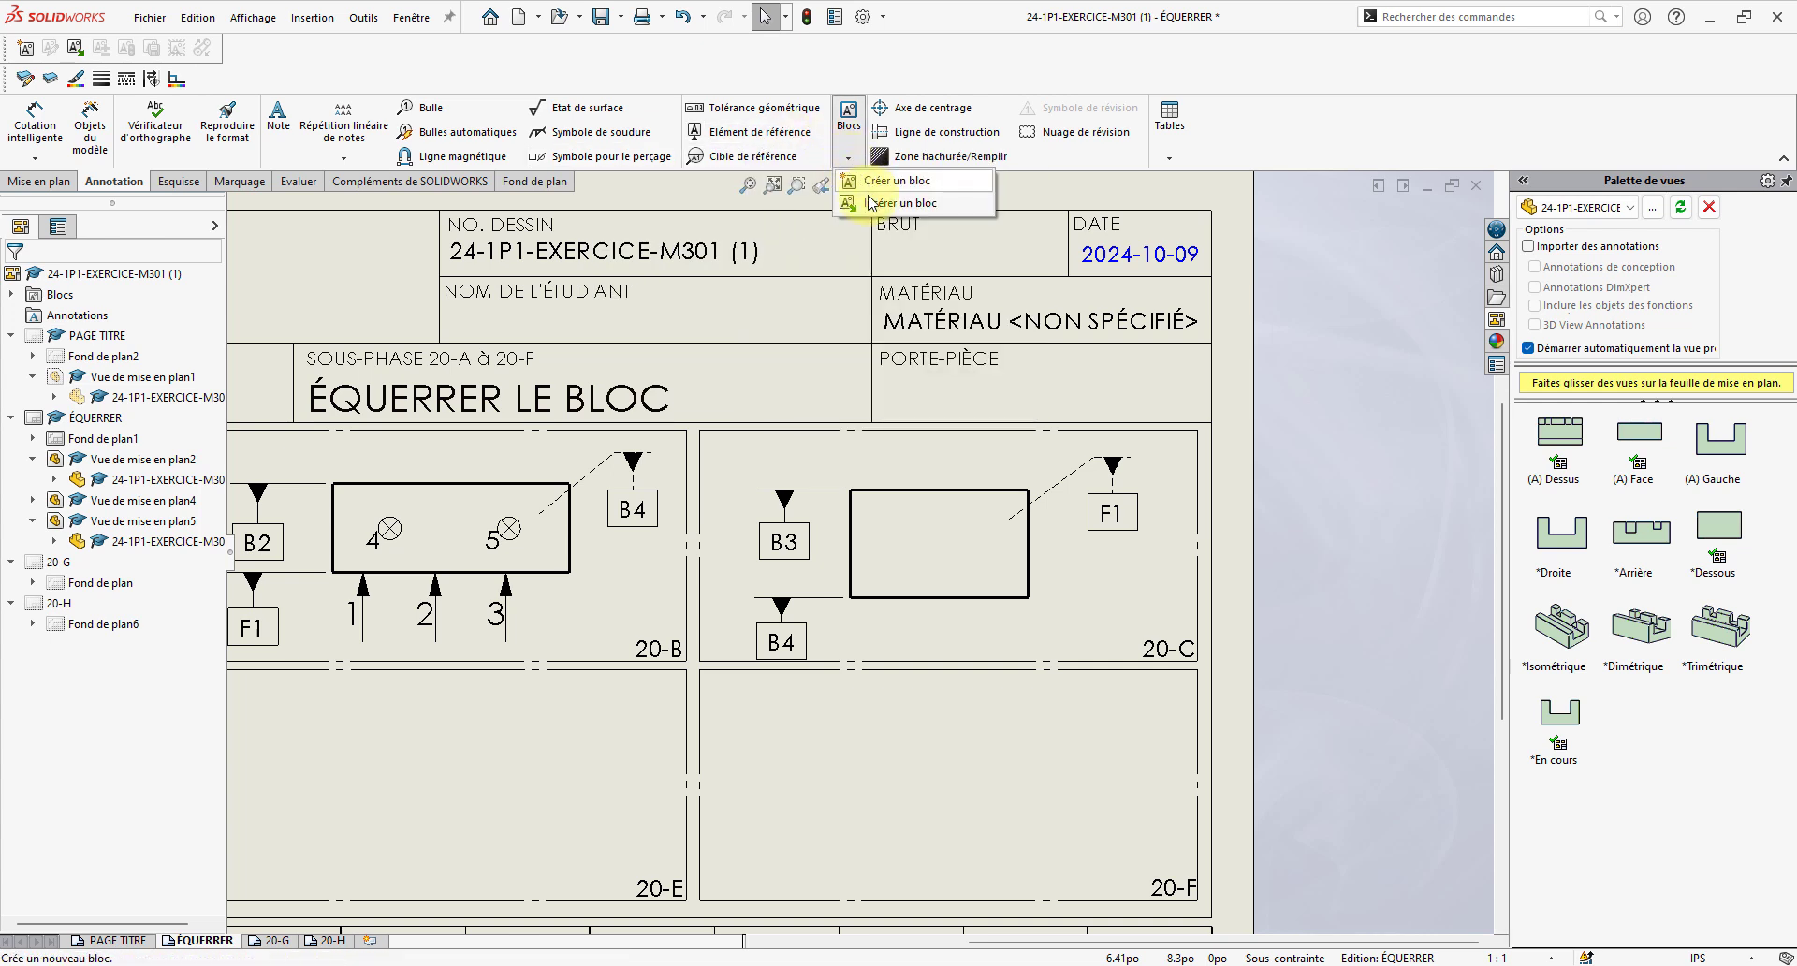
{"action": "left_click", "coordinate": [897, 202]}
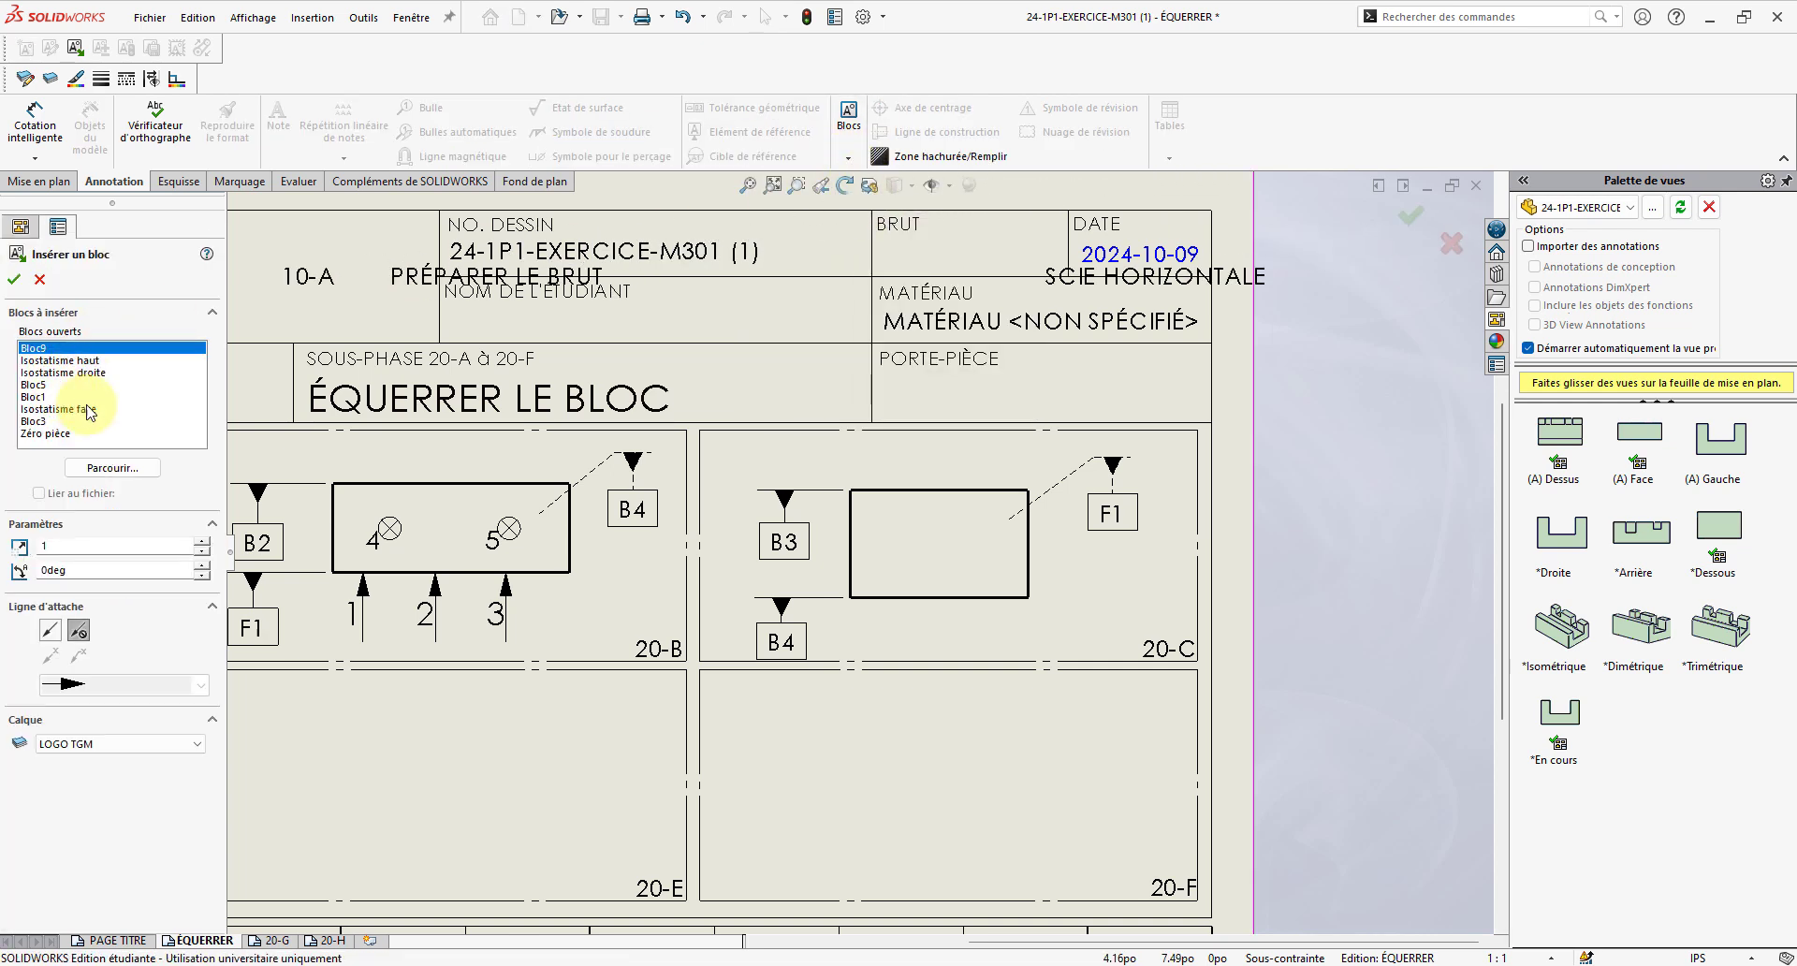
{"action": "left_click", "coordinate": [103, 409]}
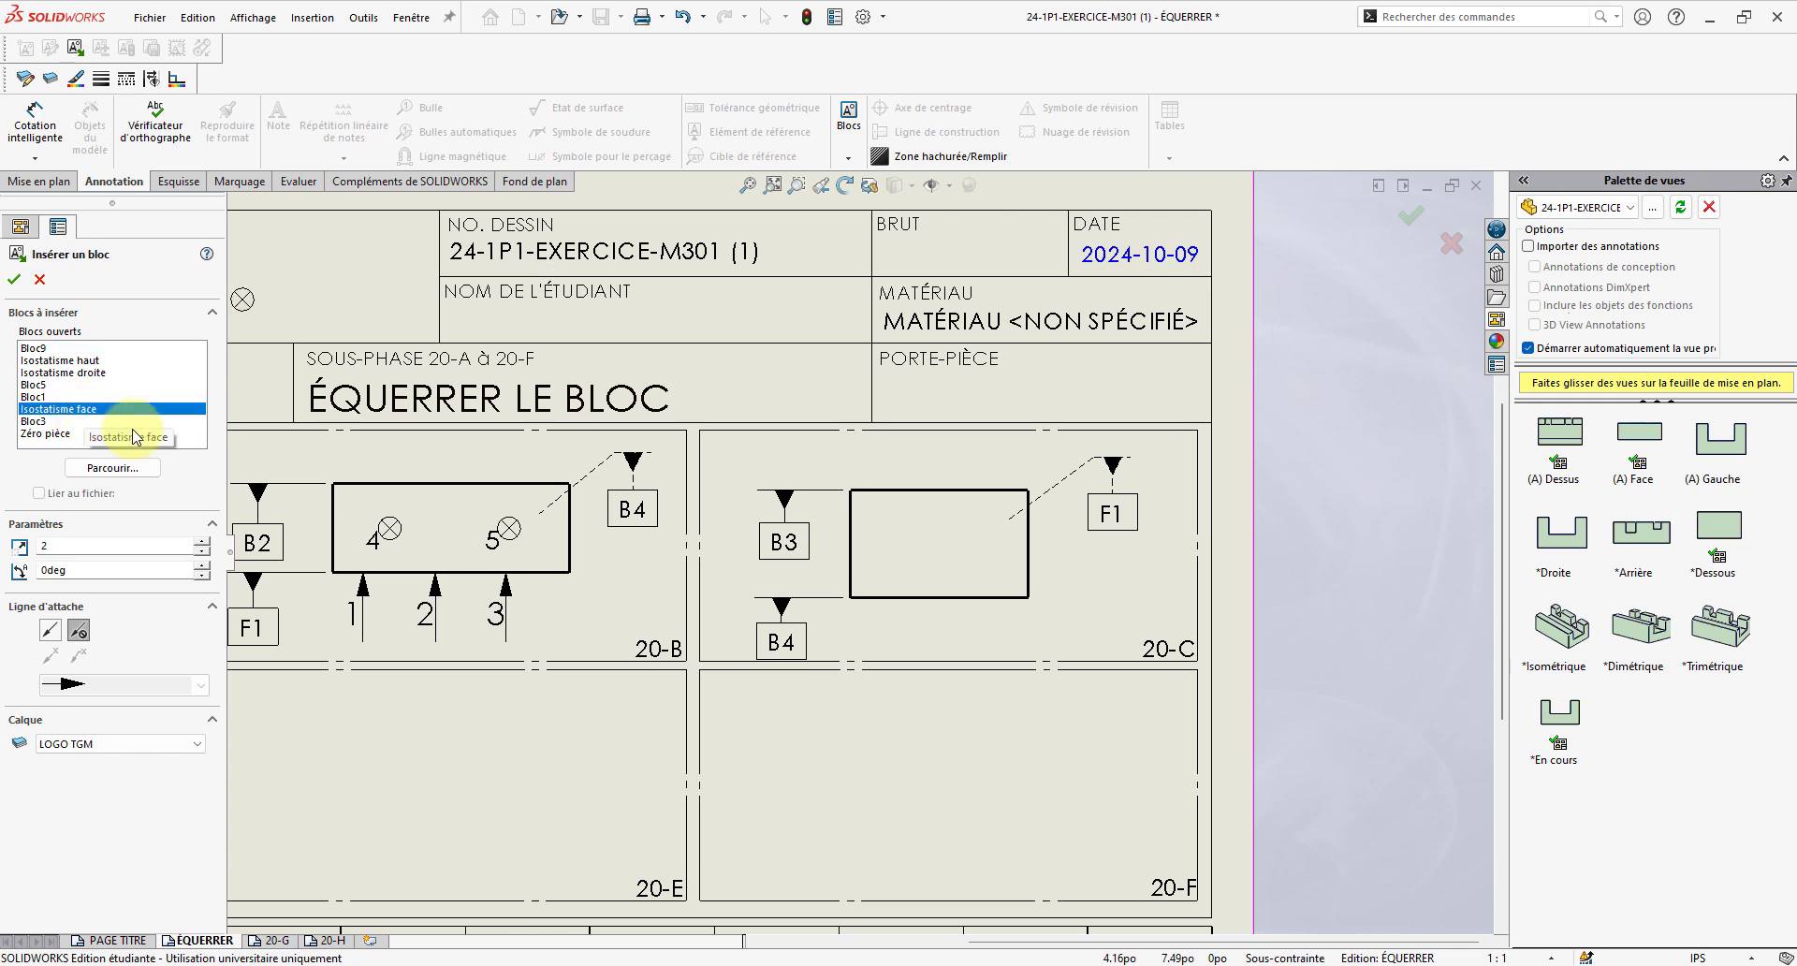
{"action": "left_click", "coordinate": [890, 525]}
{"action": "left_click", "coordinate": [991, 525]}
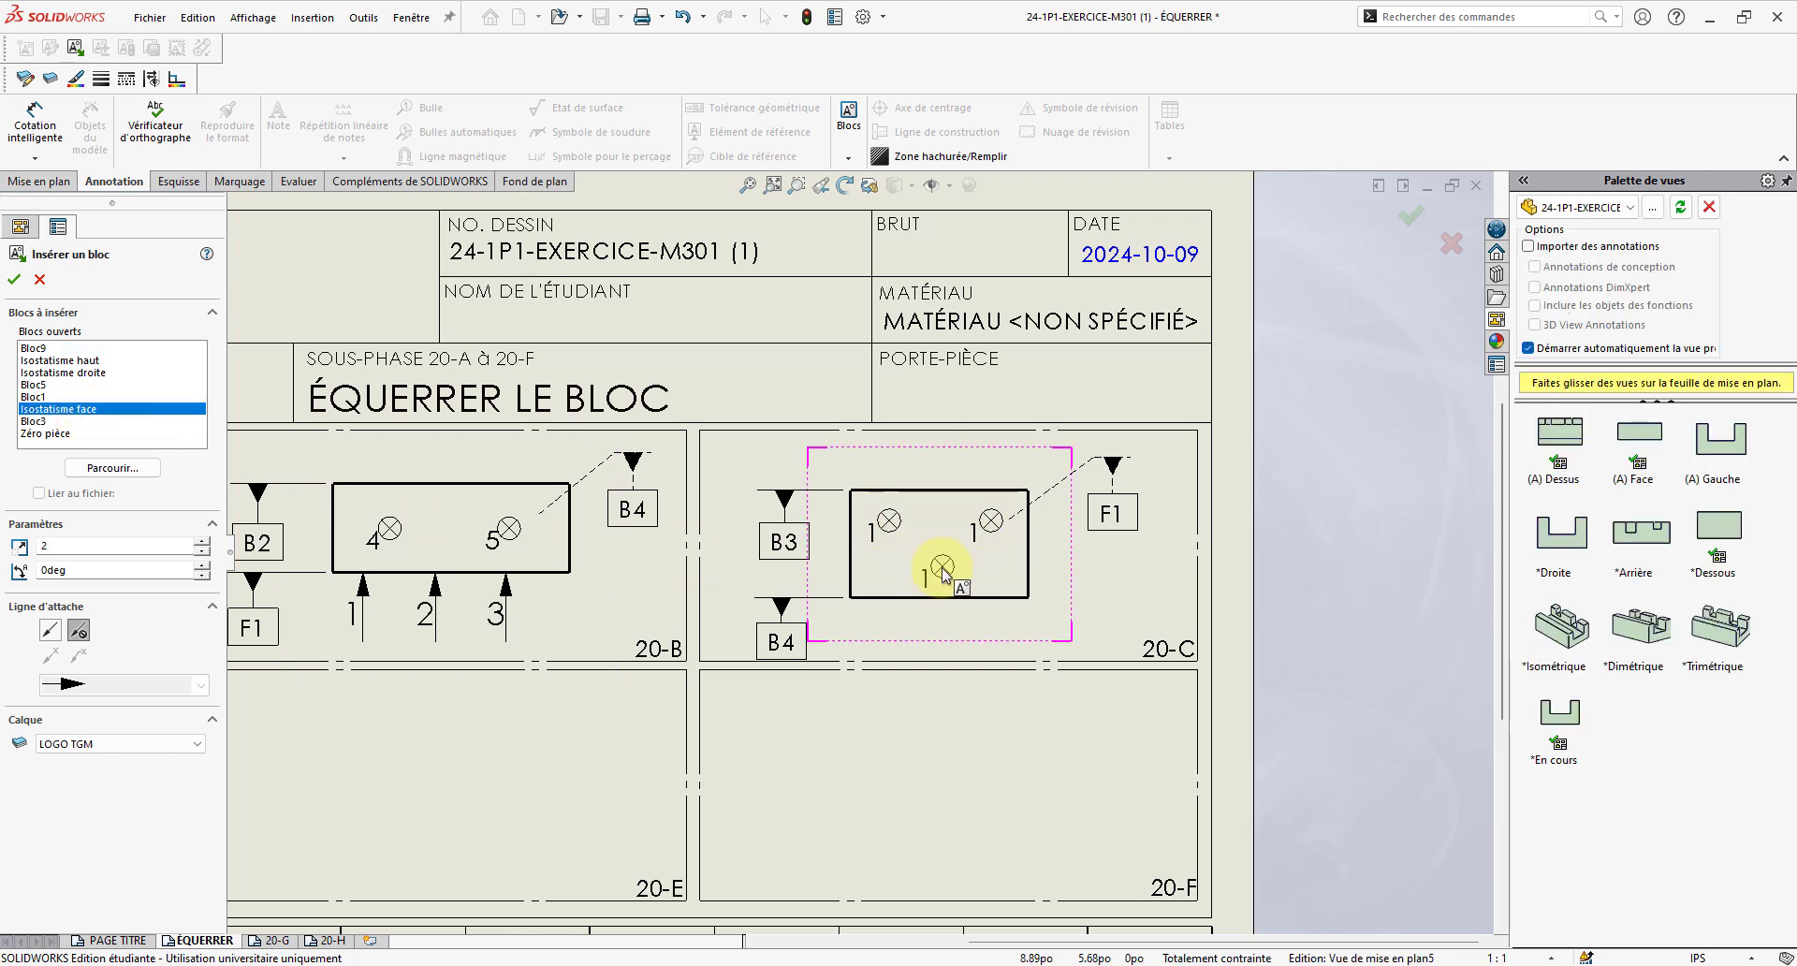
{"action": "left_click", "coordinate": [937, 566]}
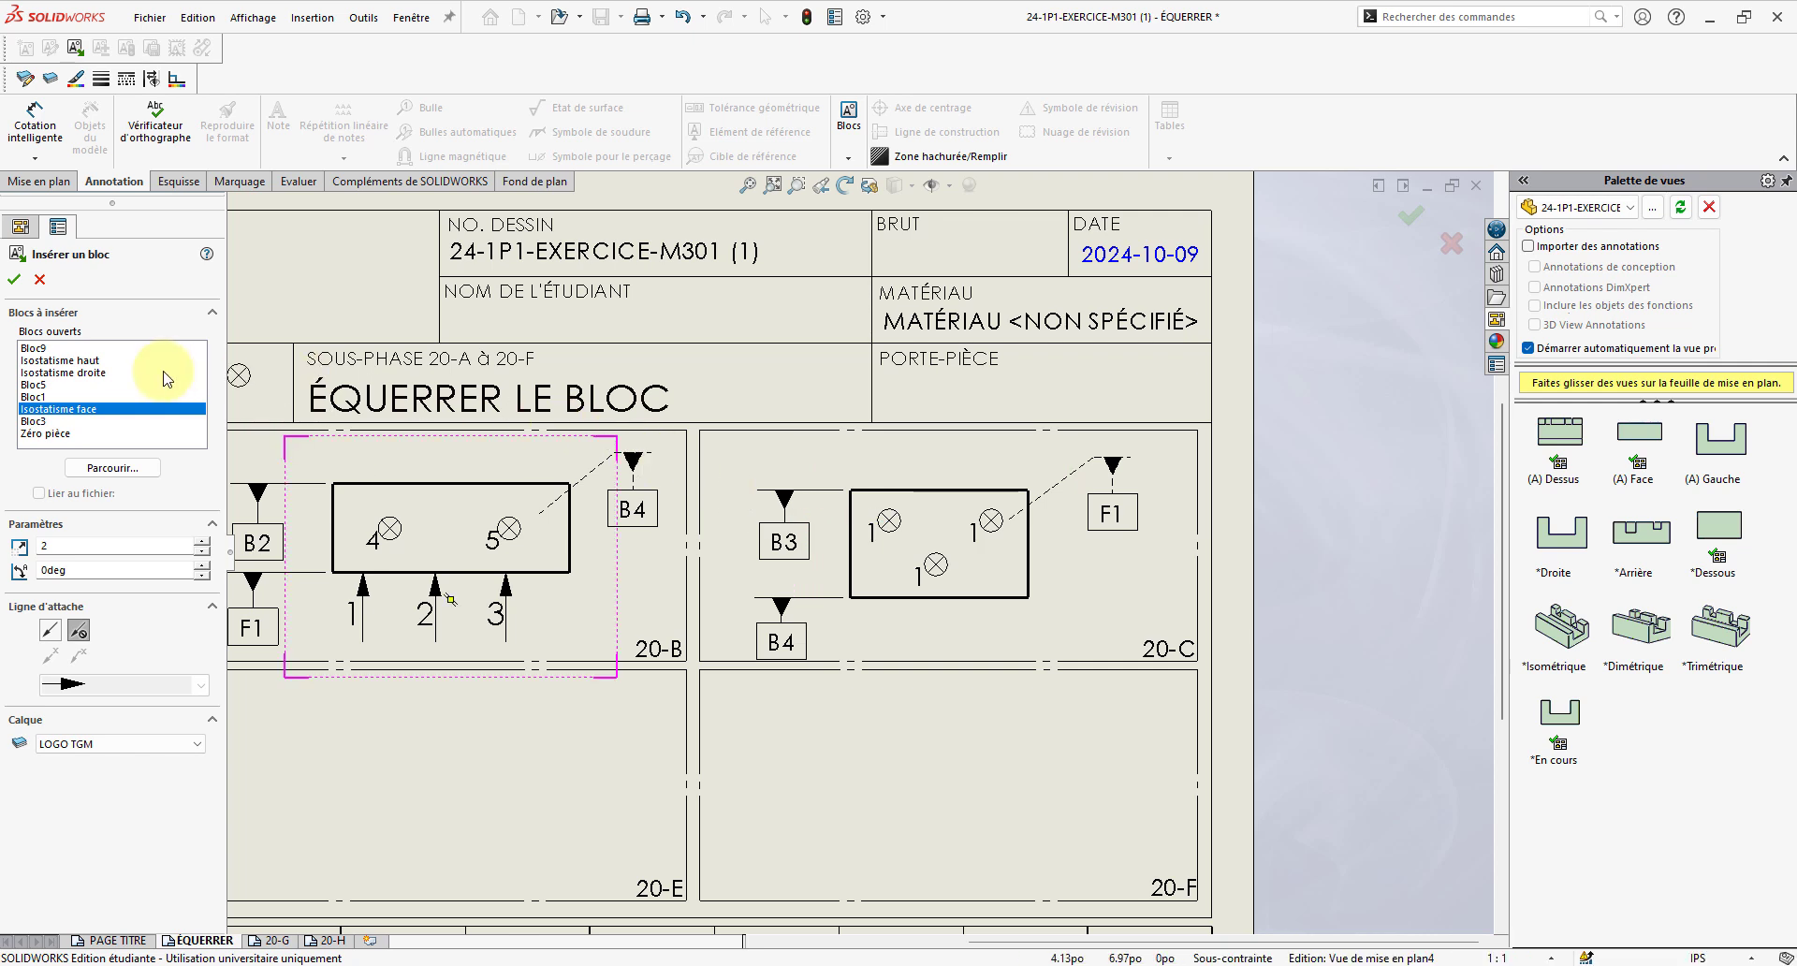
- Place two Isostatisme haut support arrows beneath the part
{"action": "left_click", "coordinate": [78, 361]}
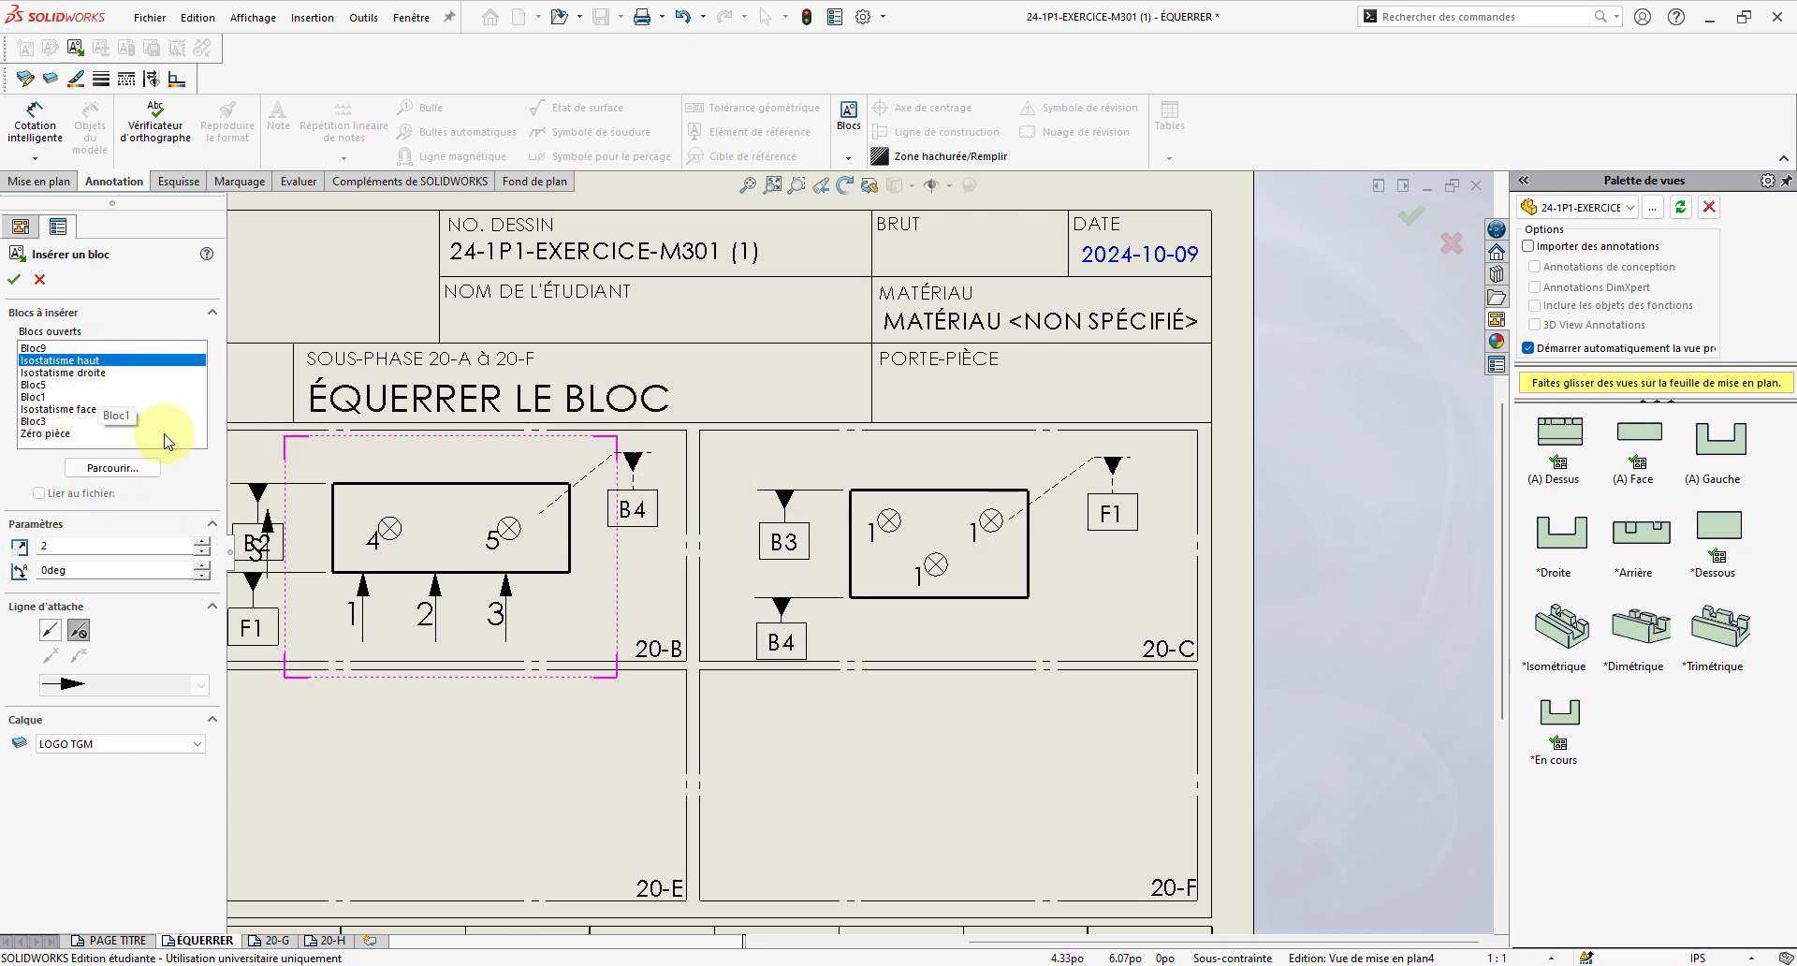
{"action": "left_click", "coordinate": [880, 606]}
{"action": "left_click", "coordinate": [979, 603]}
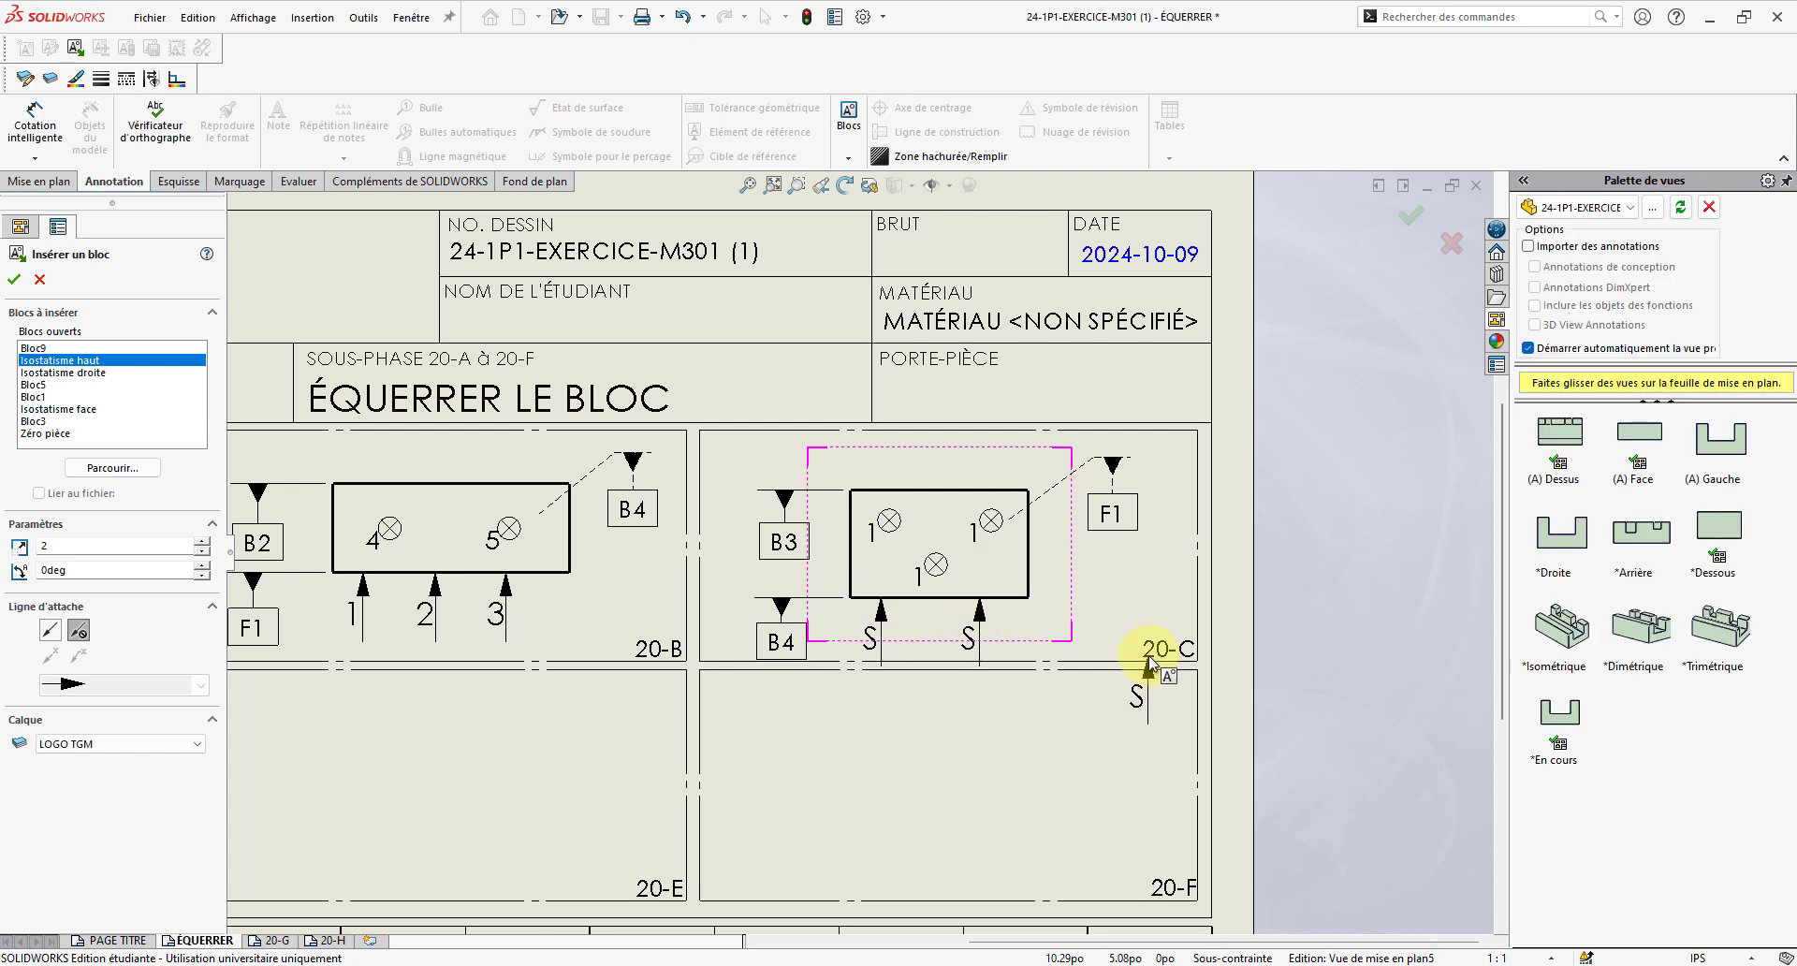
{"action": "left_click", "coordinate": [38, 280]}
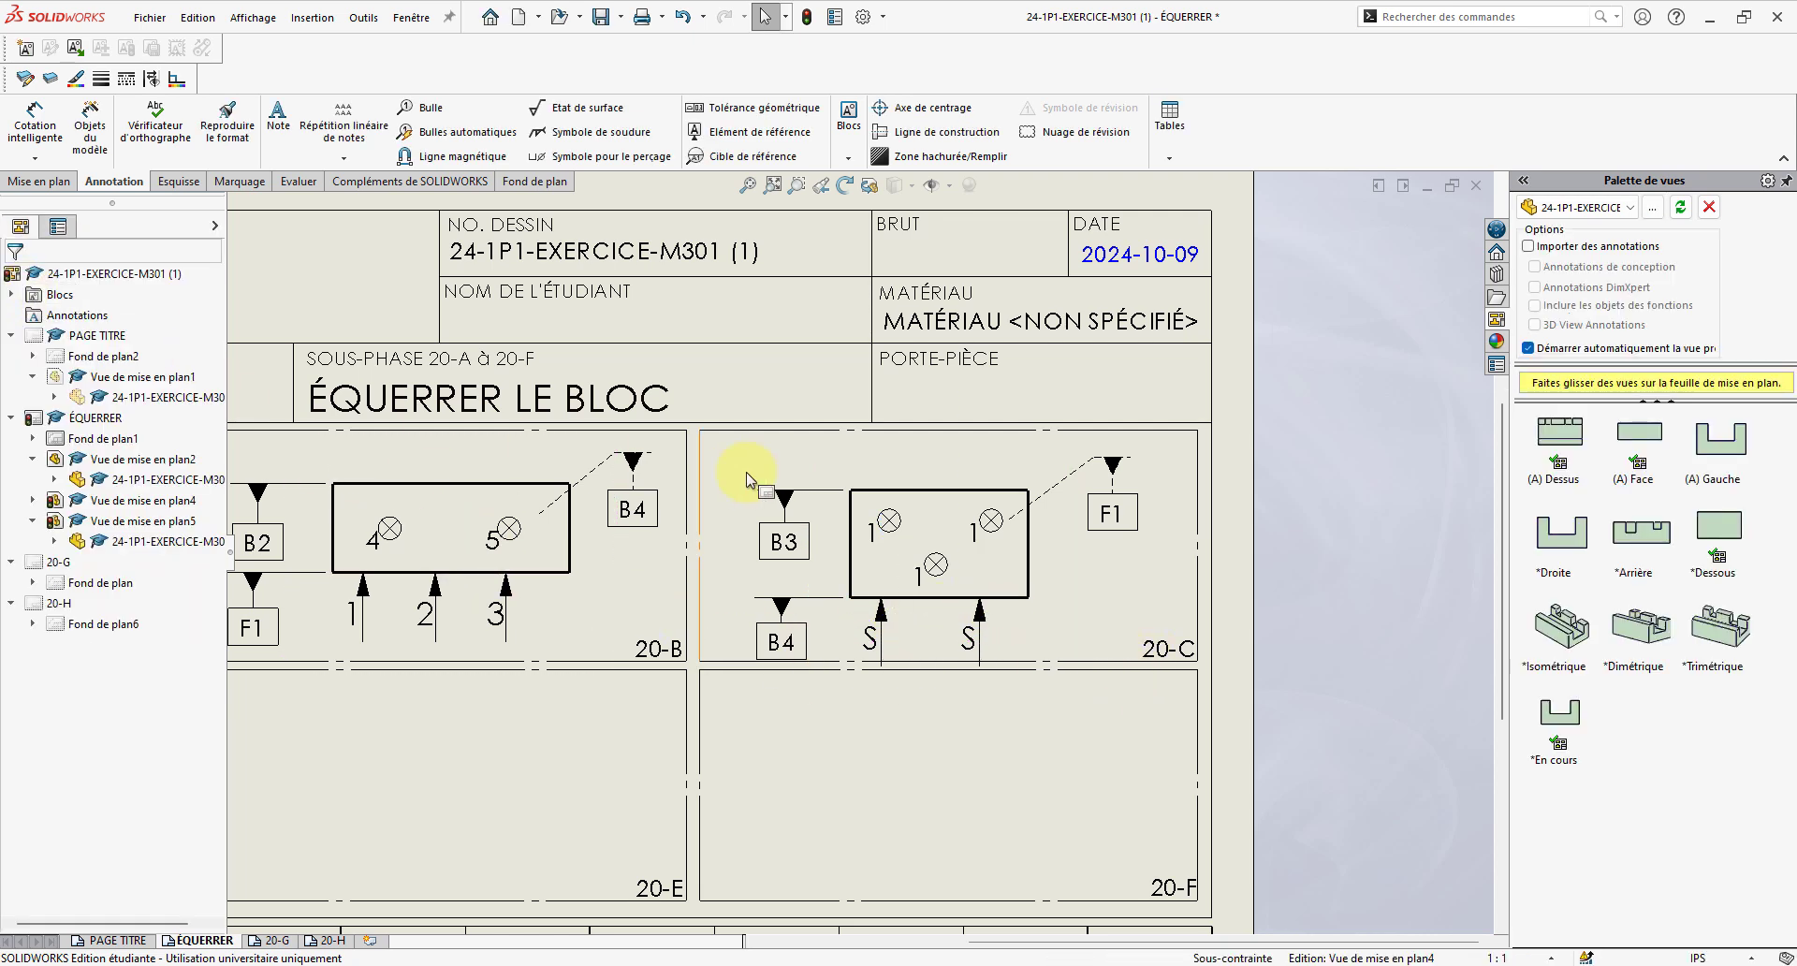
- Renumber the top-right and lower face symbols as 2 and 3
{"action": "left_click", "coordinate": [974, 543]}
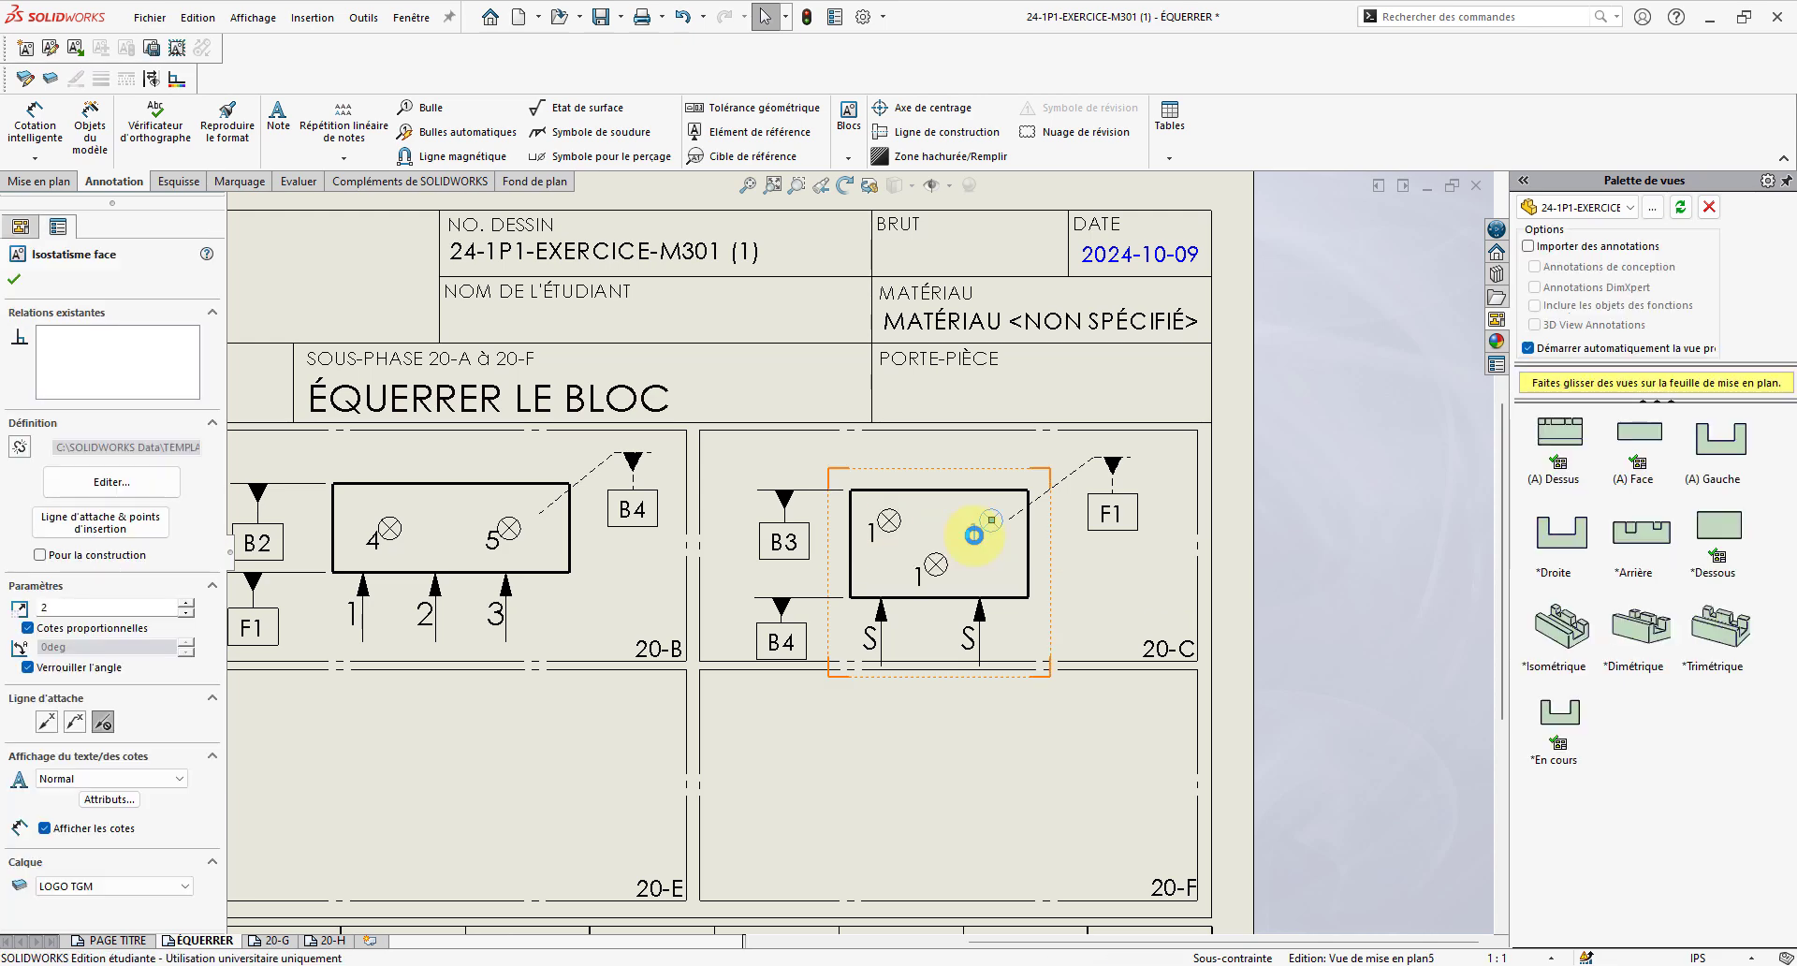
{"action": "double_click", "coordinate": [970, 531]}
{"action": "type", "text": "2"}
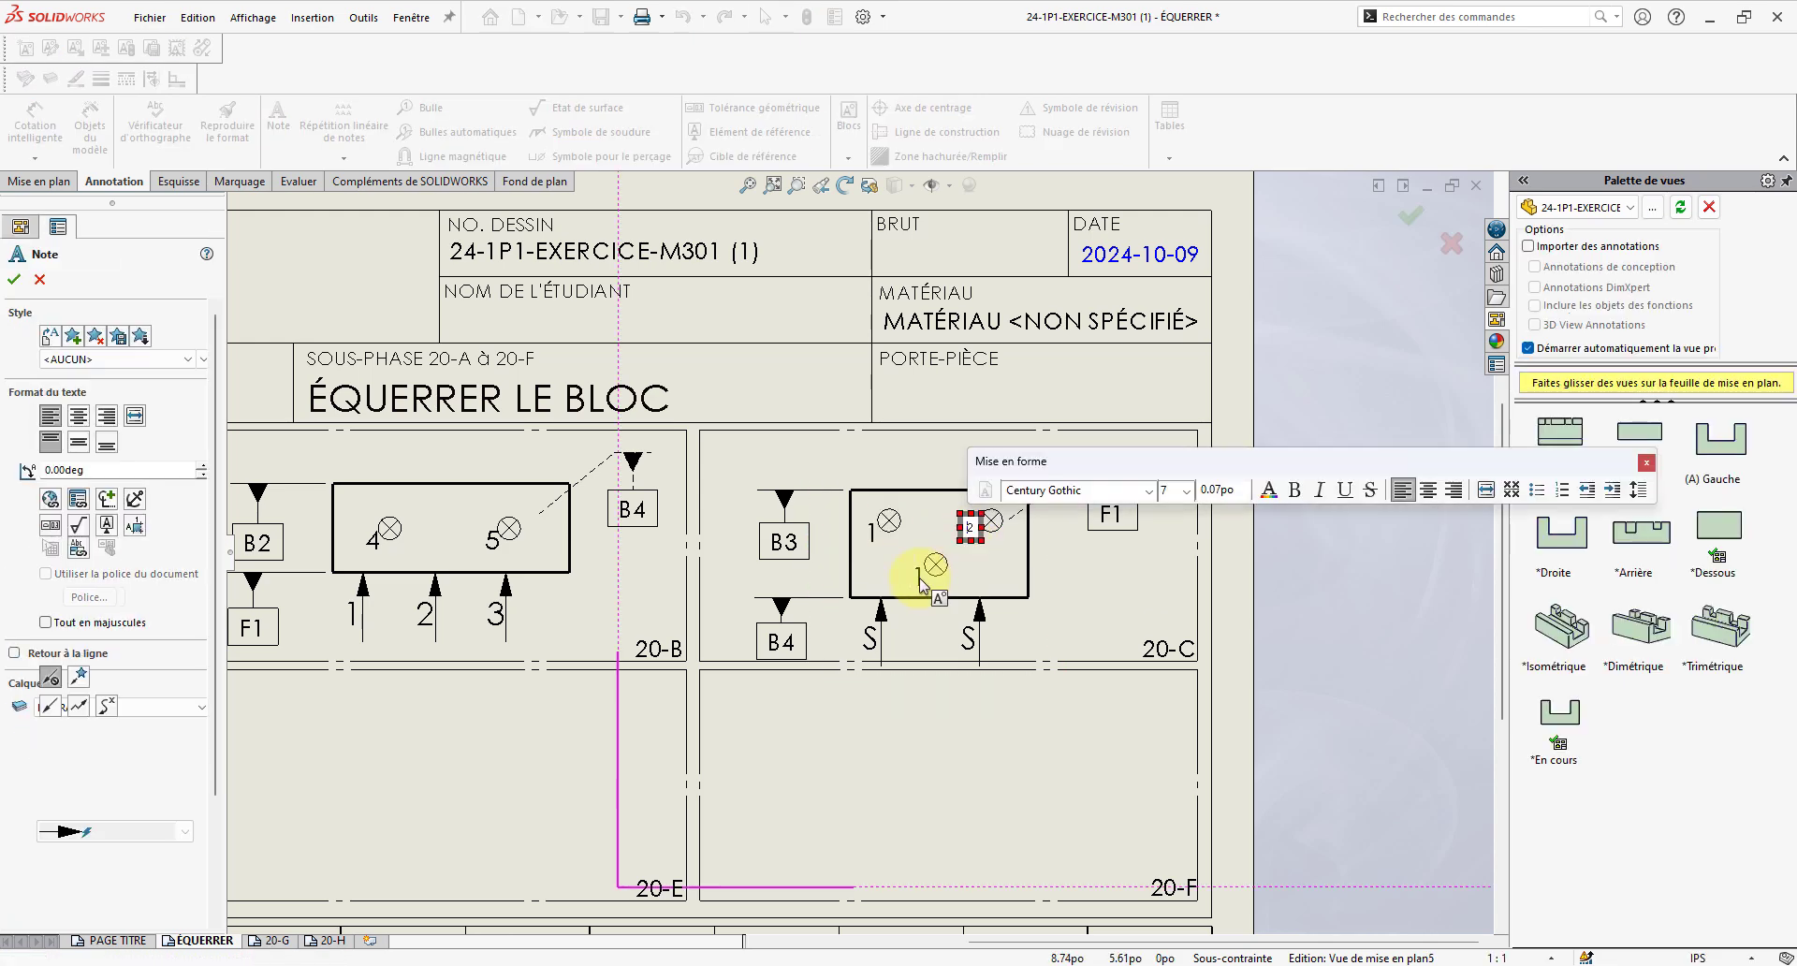
{"action": "left_click", "coordinate": [924, 585]}
{"action": "double_click", "coordinate": [917, 573]}
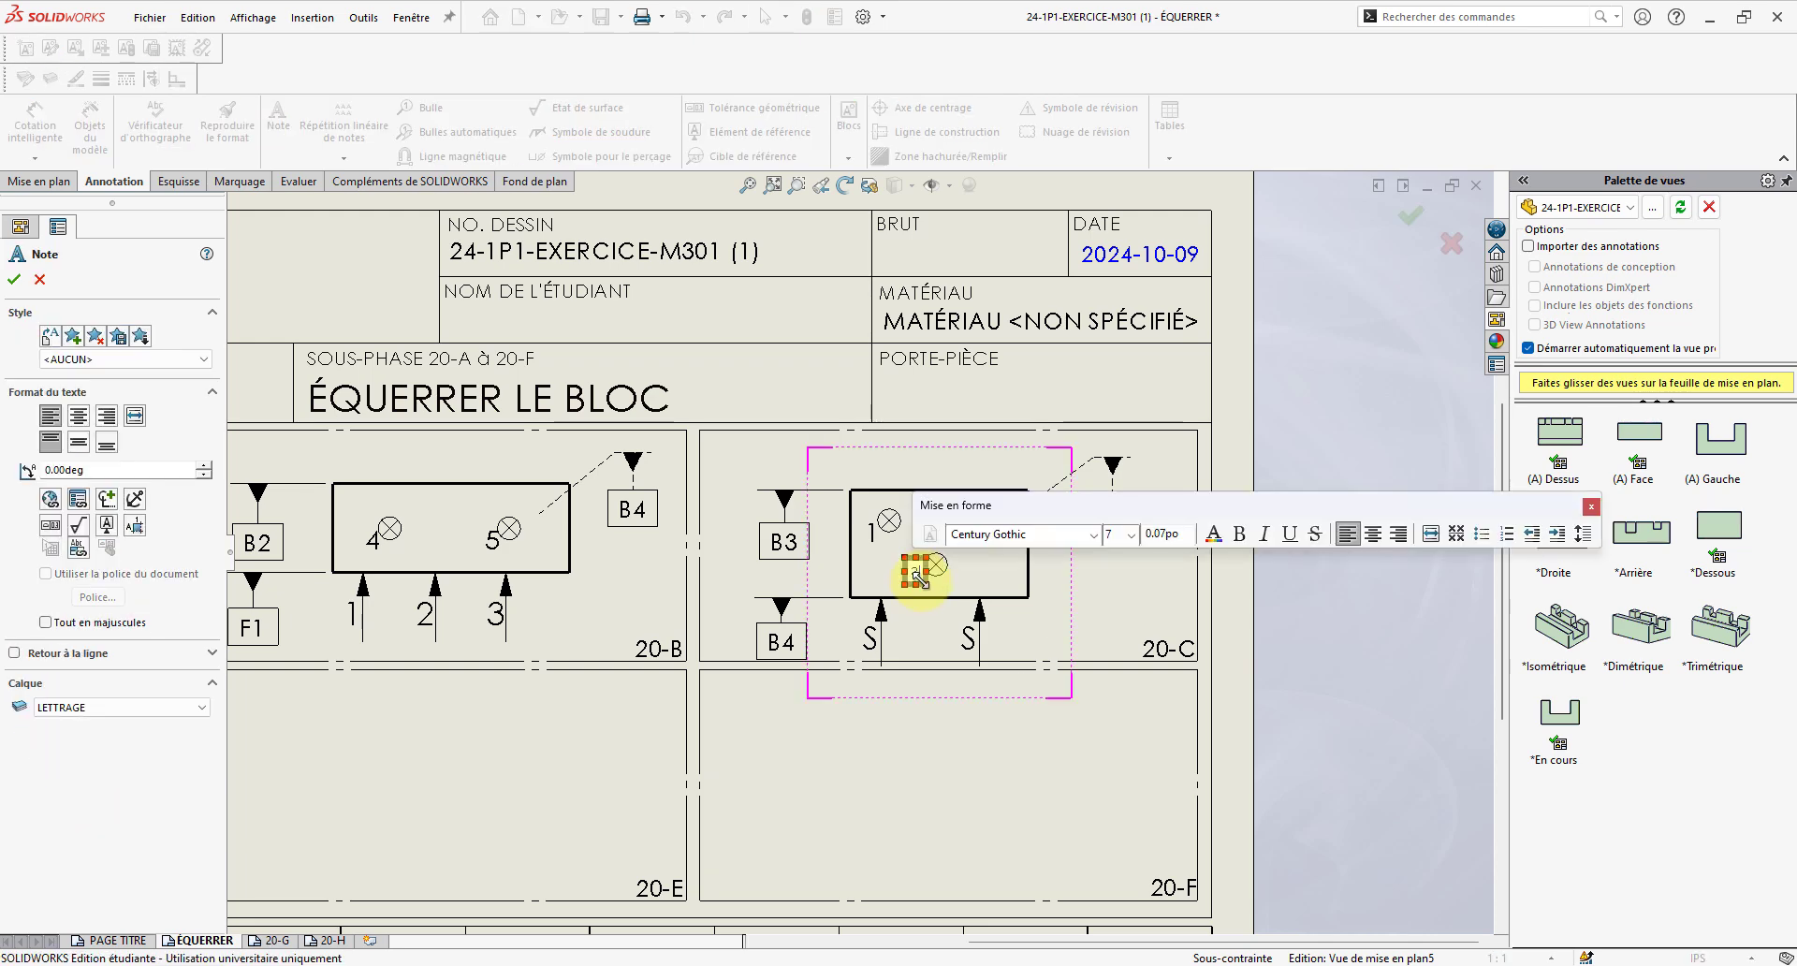
{"action": "type", "text": "3"}
{"action": "left_click", "coordinate": [868, 642]}
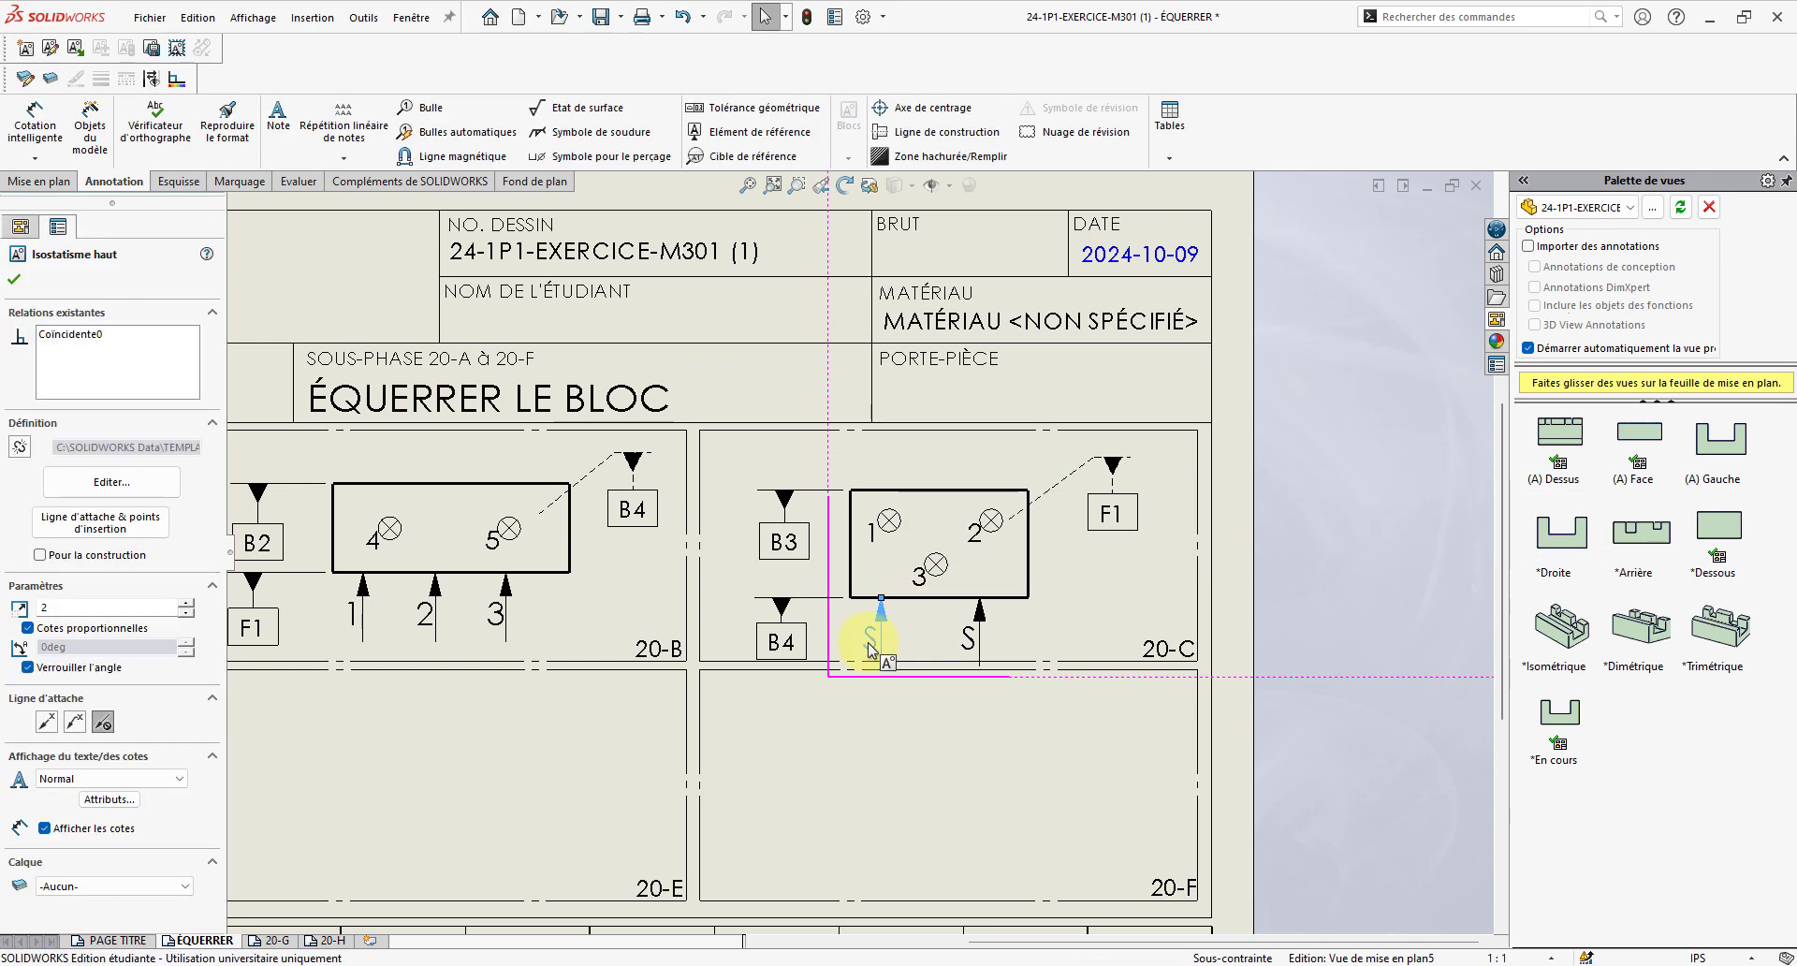
- Relabel the support arrows 4 and 5 and nudge view 20-C slightly upward
{"action": "double_click", "coordinate": [868, 642]}
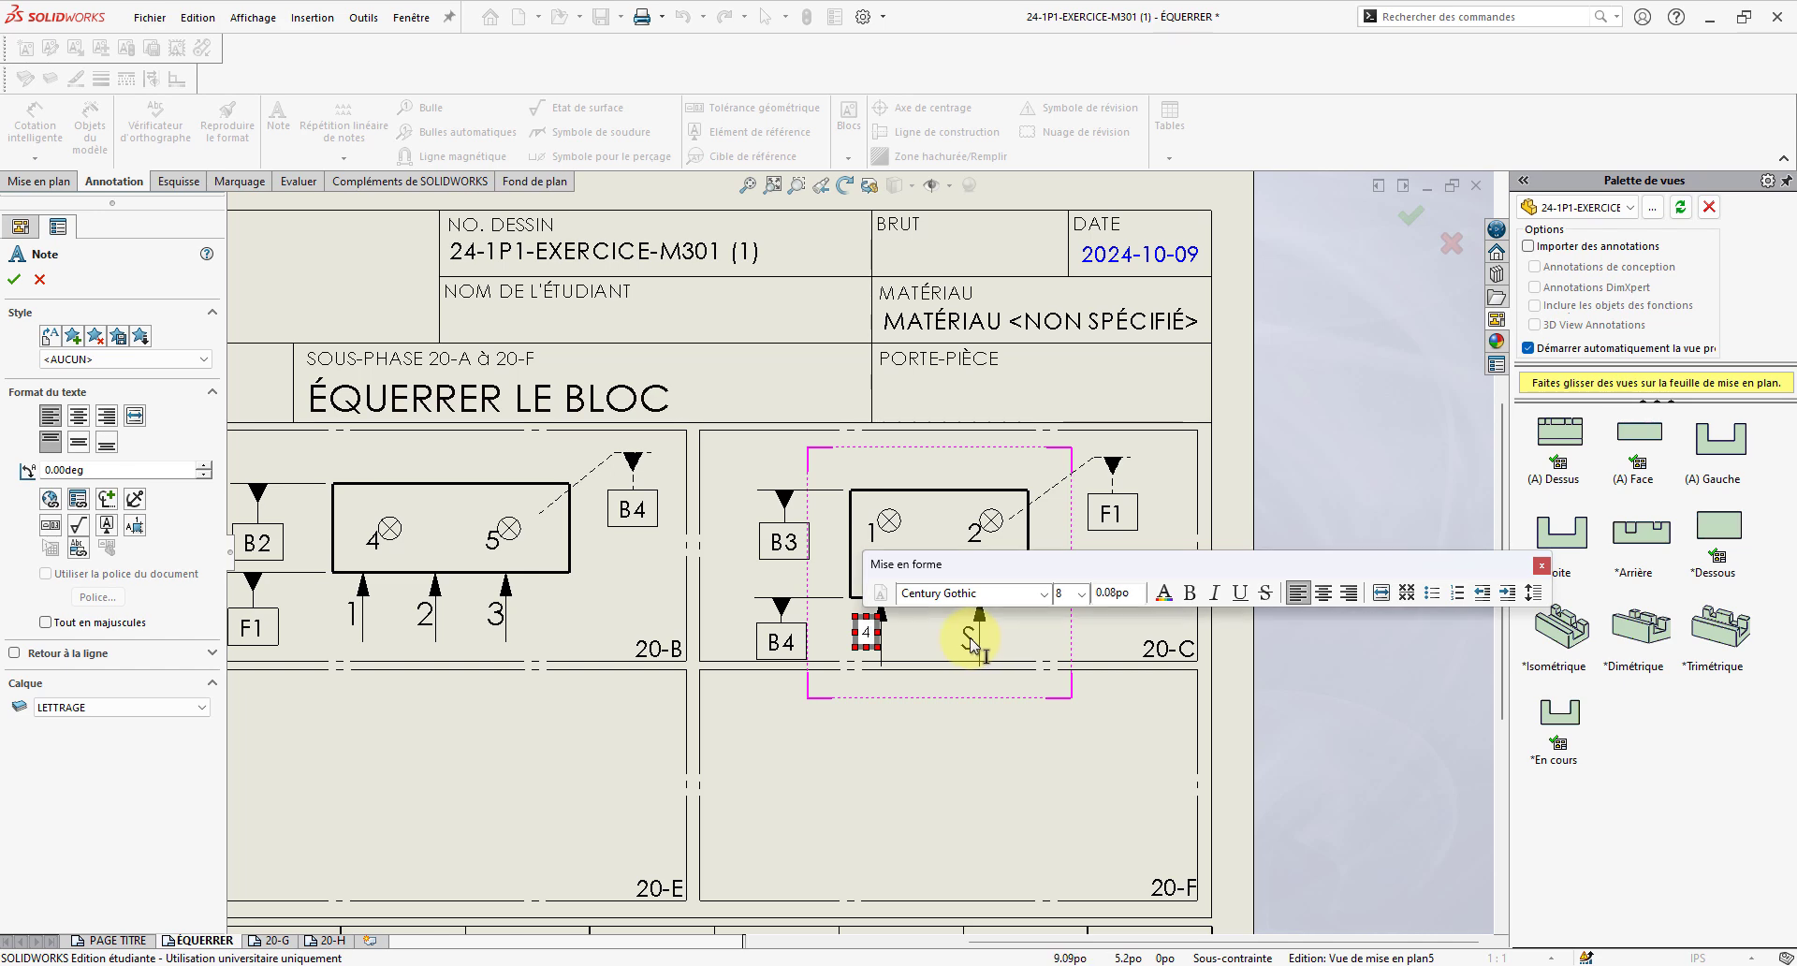
{"action": "left_click", "coordinate": [973, 643]}
{"action": "double_click", "coordinate": [965, 631]}
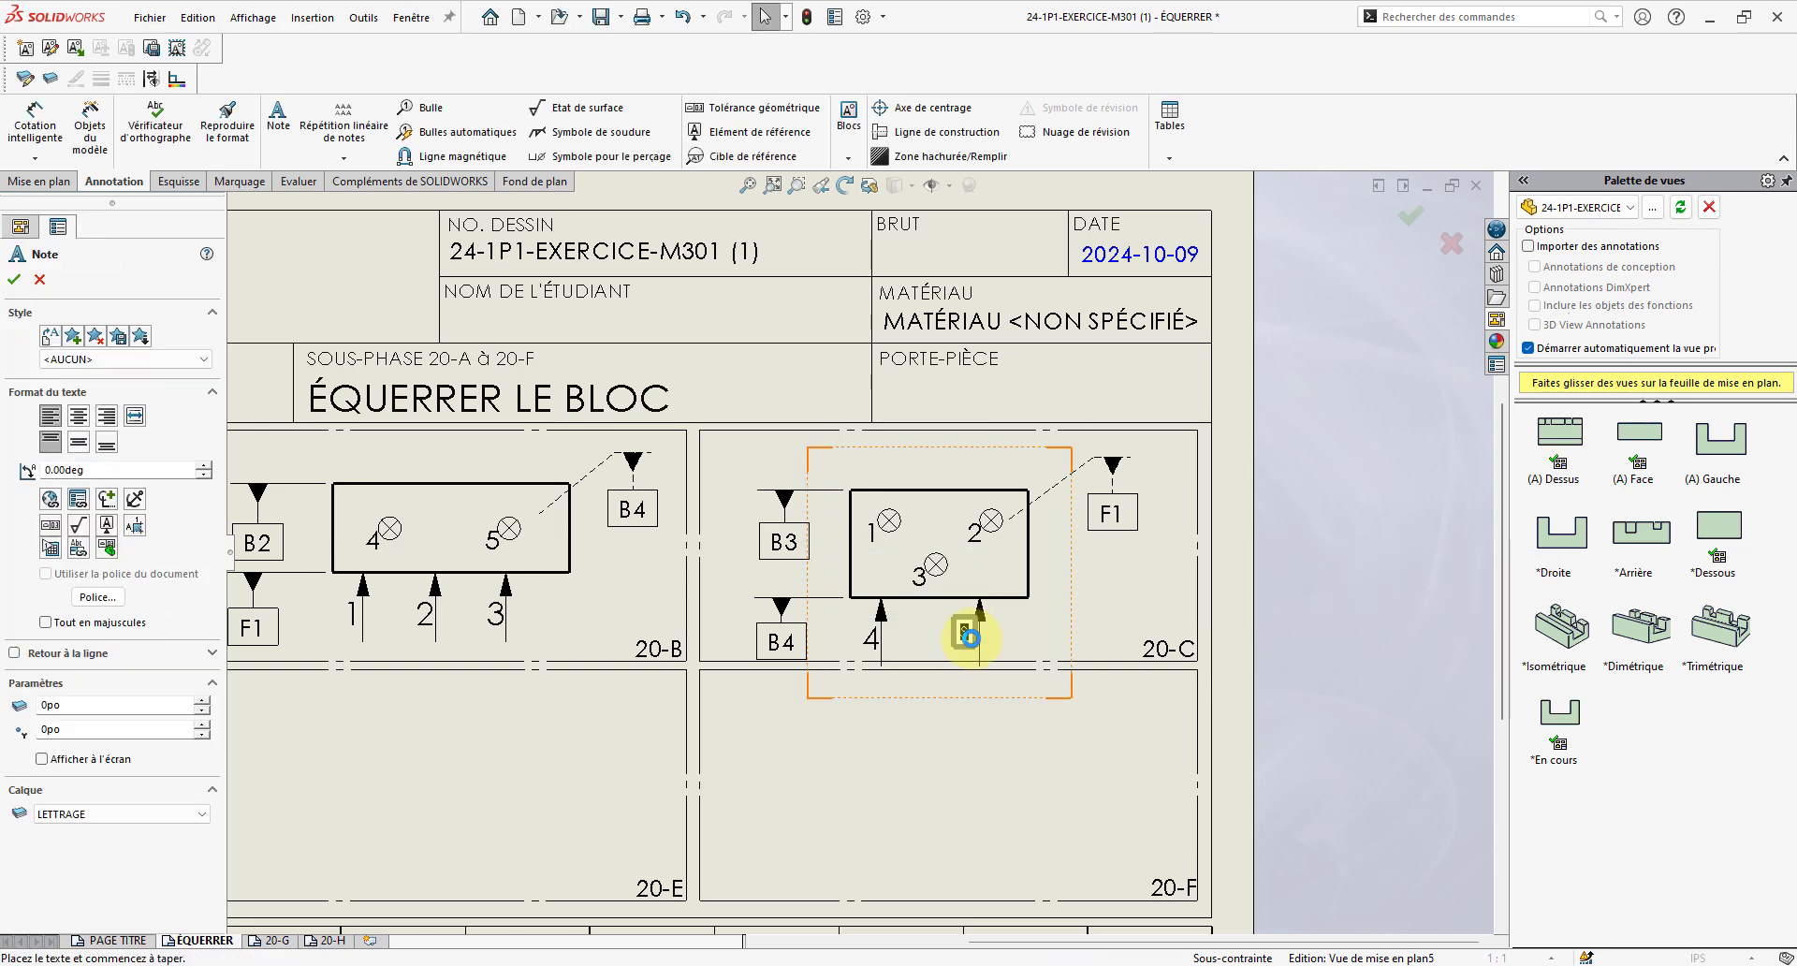
{"action": "type", "text": "5"}
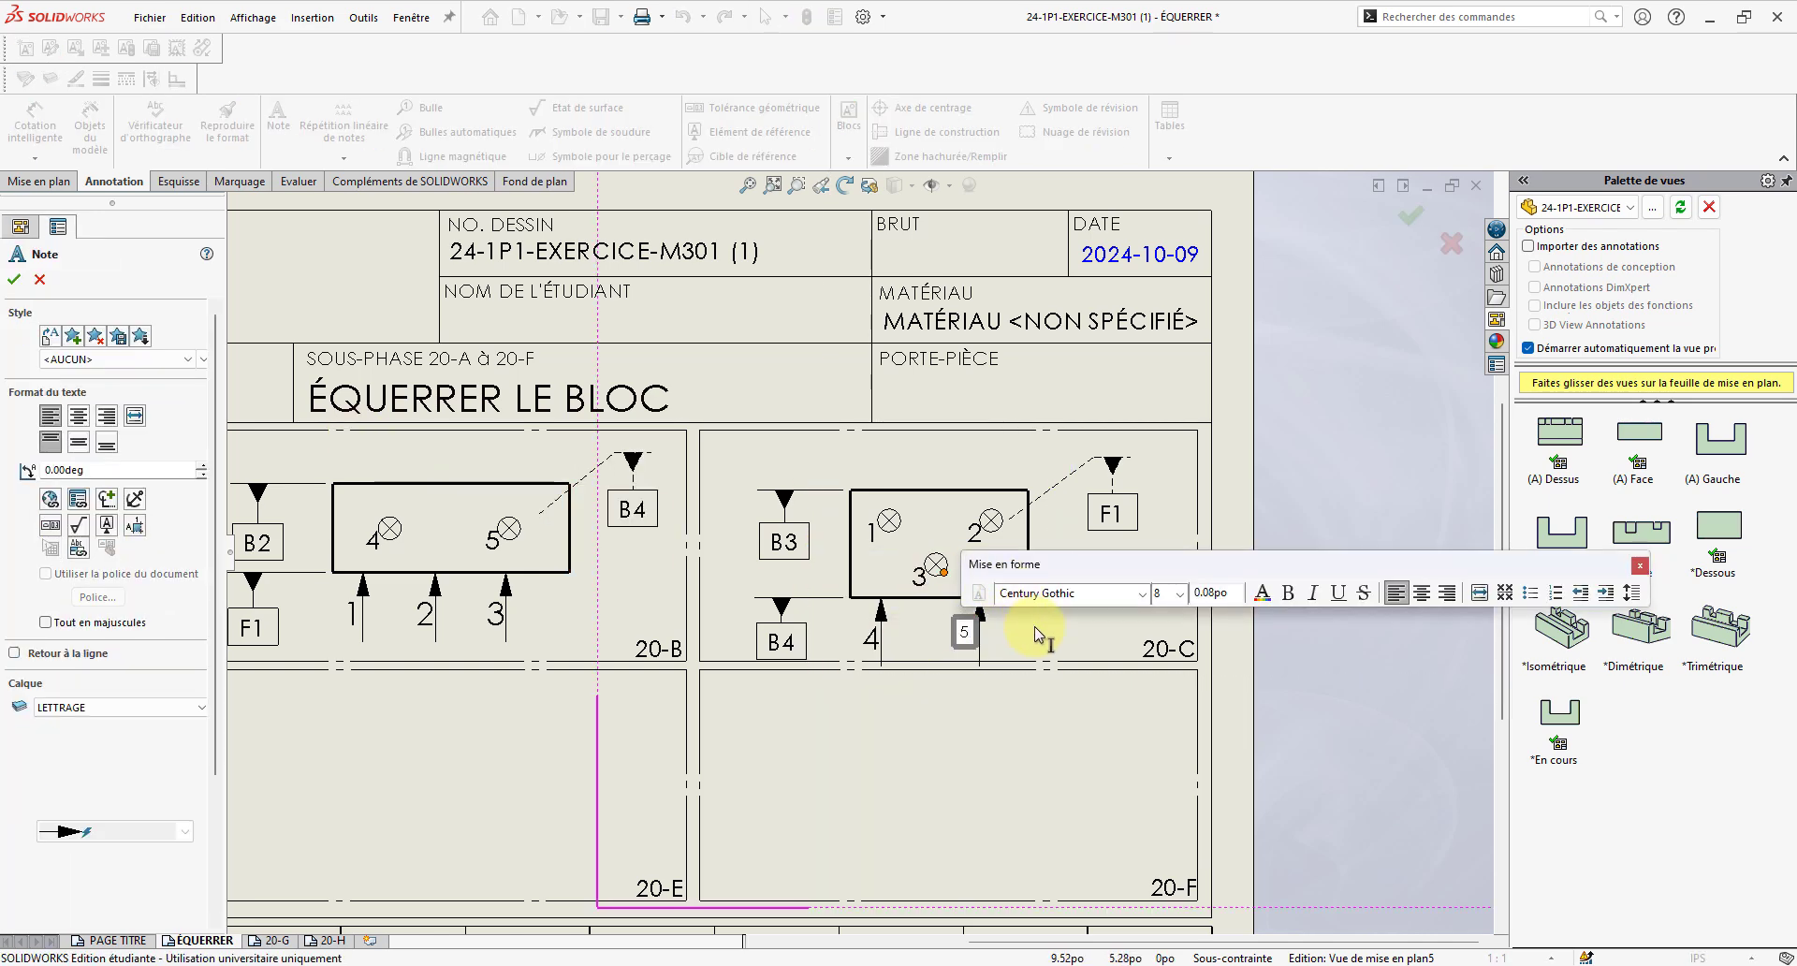
{"action": "left_click", "coordinate": [1034, 621]}
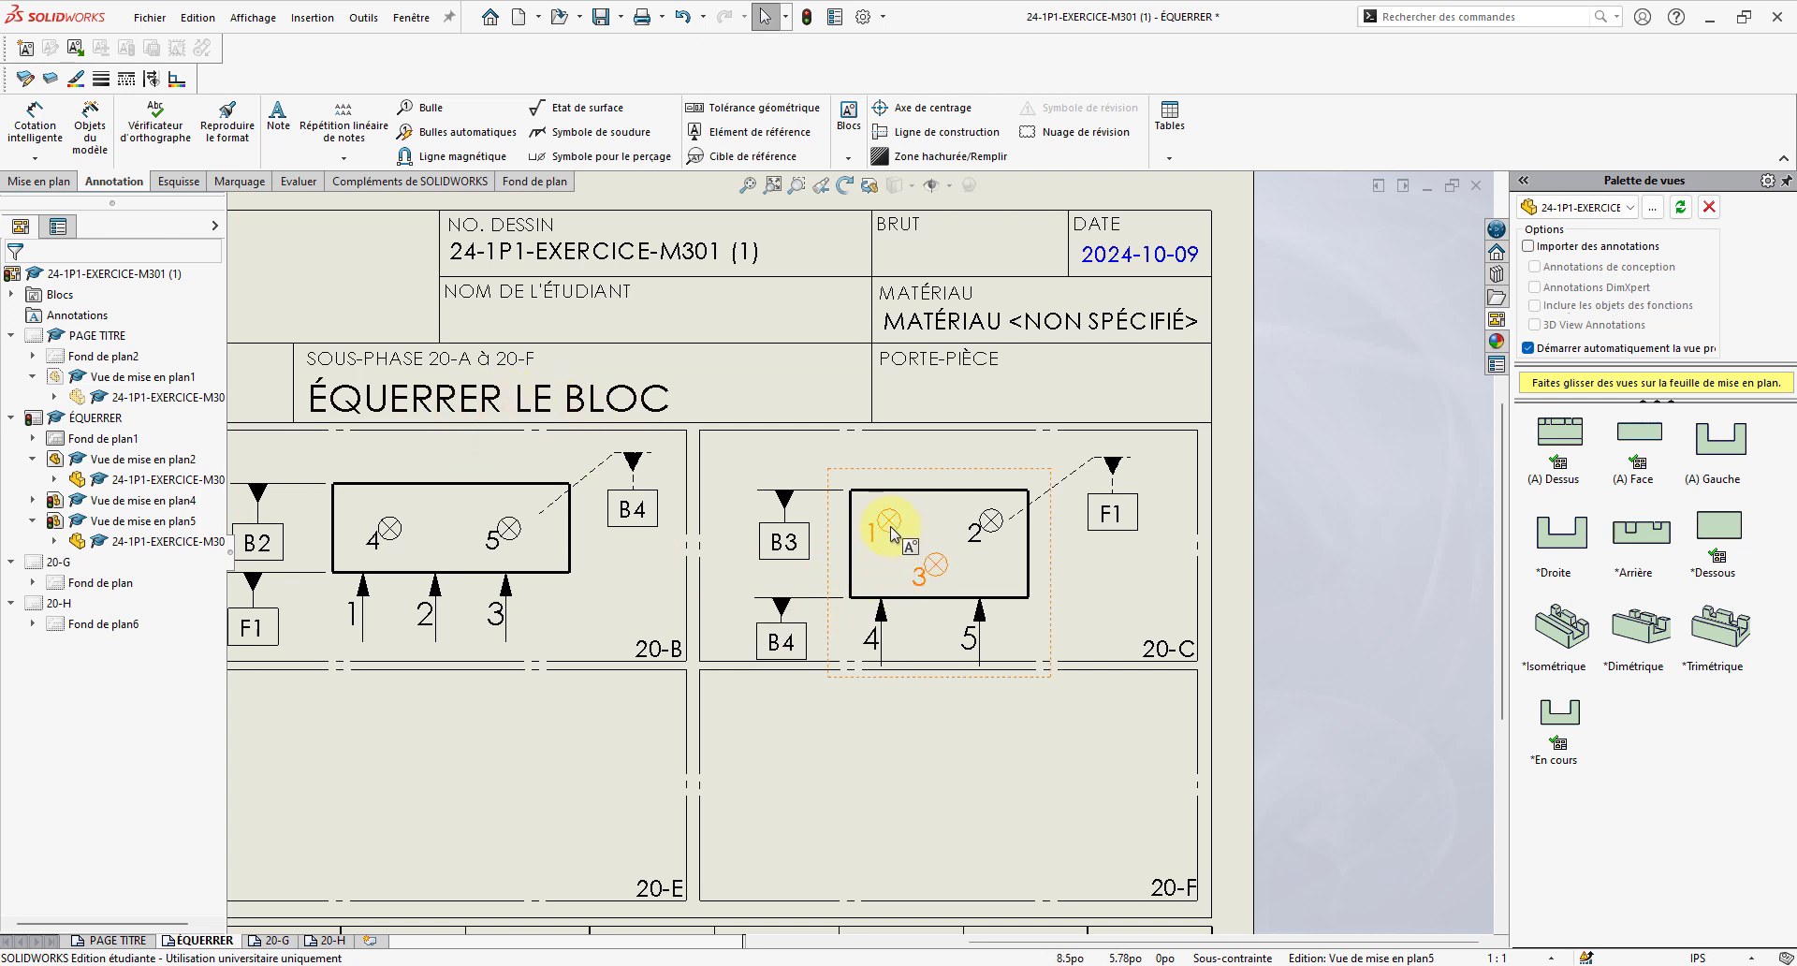
{"action": "left_click", "coordinate": [924, 462]}
{"action": "left_click_drag", "start_coordinate": [924, 462], "coordinate": [923, 447]}
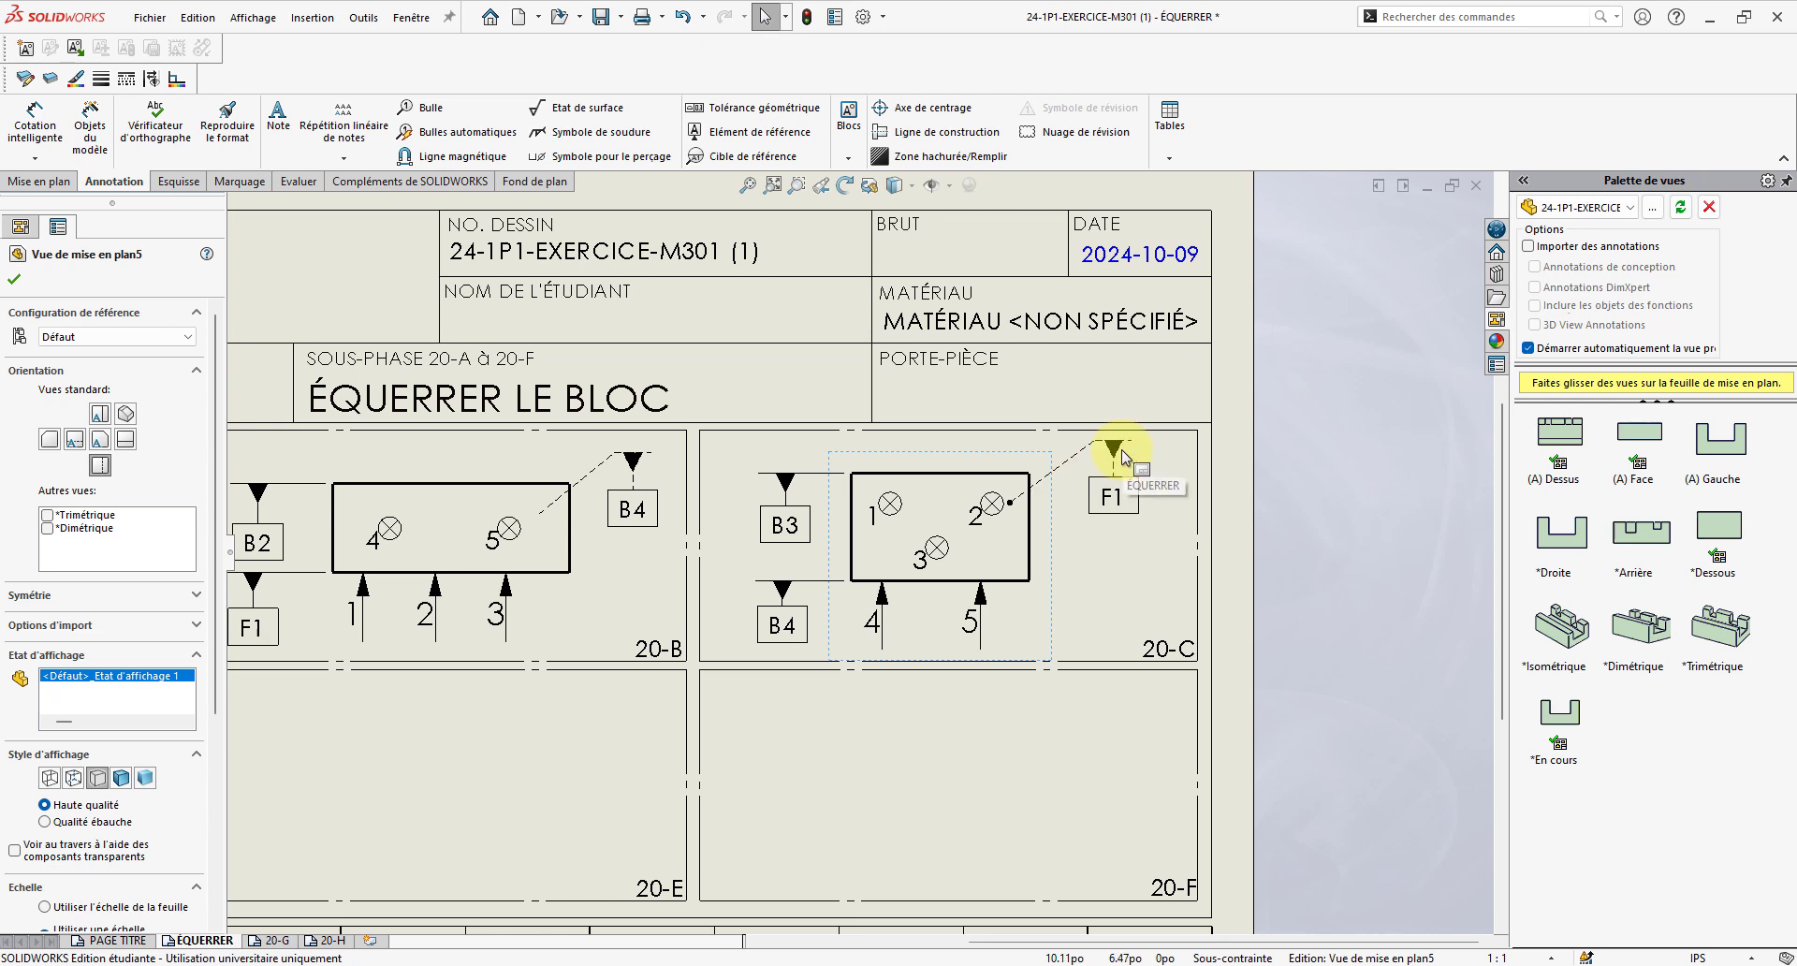
- Move datum F1 slightly down and left, then save the drawing with Ctrl+S
{"action": "left_click", "coordinate": [1113, 494]}
{"action": "left_click_drag", "start_coordinate": [1114, 443], "coordinate": [1087, 460]}
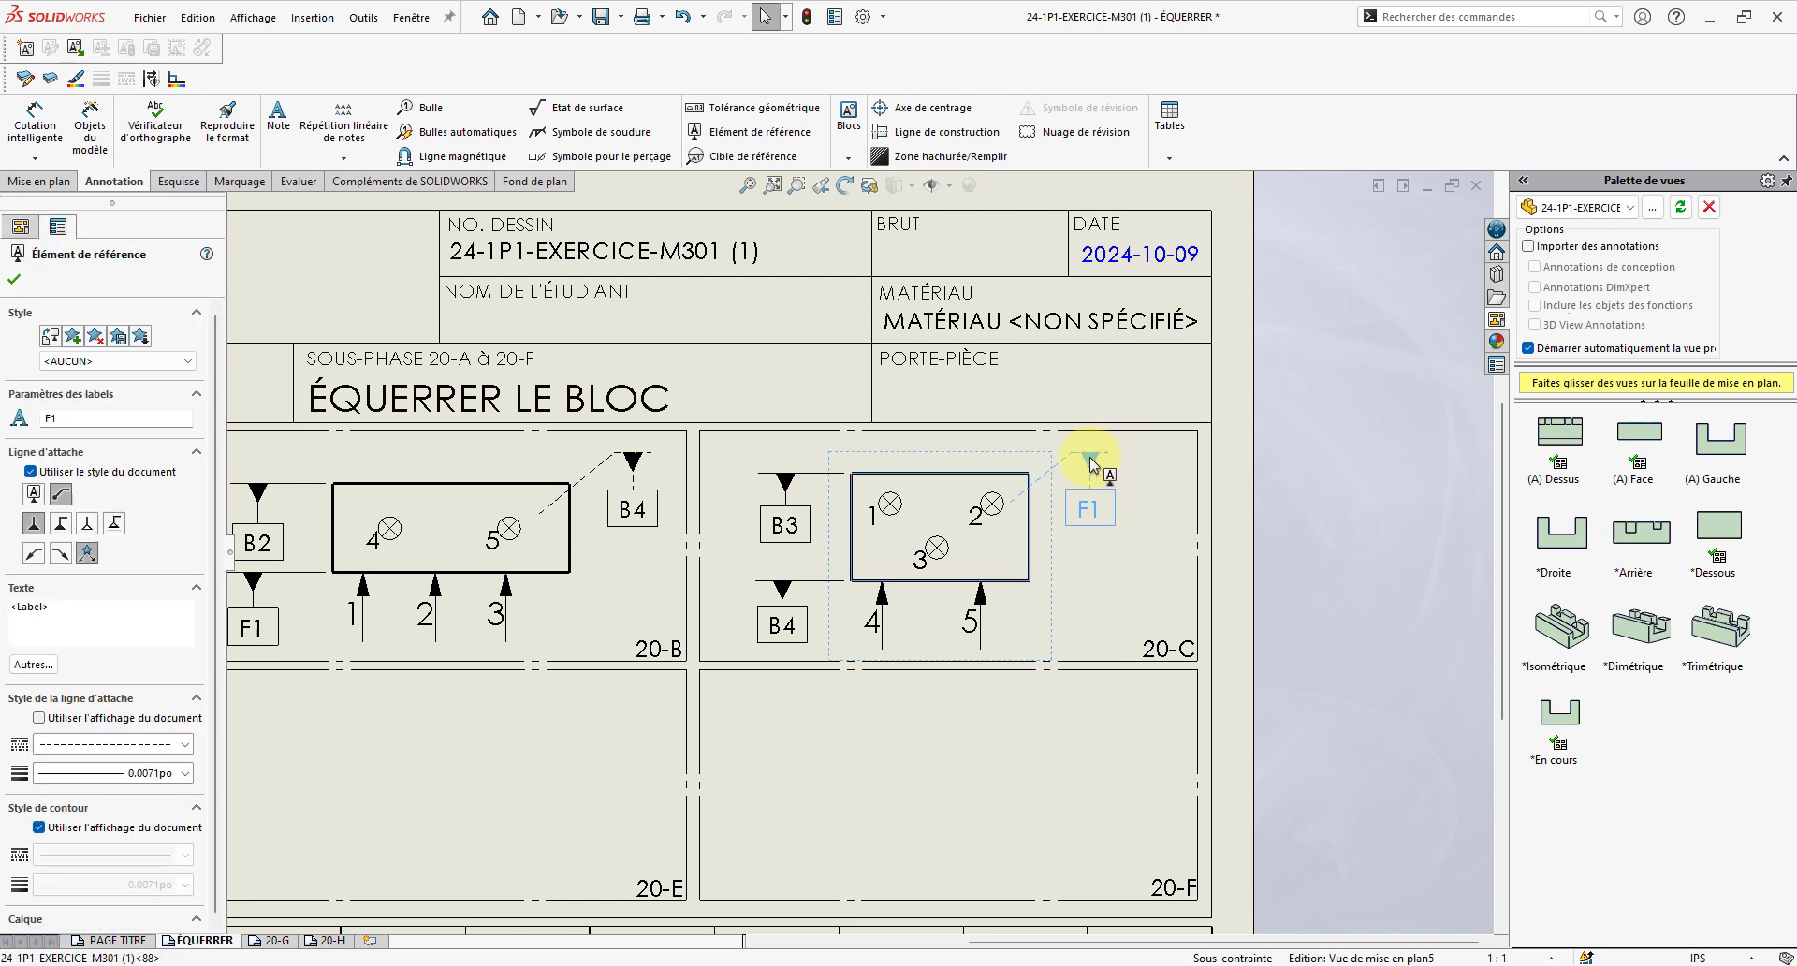
{"action": "left_click", "coordinate": [1085, 581]}
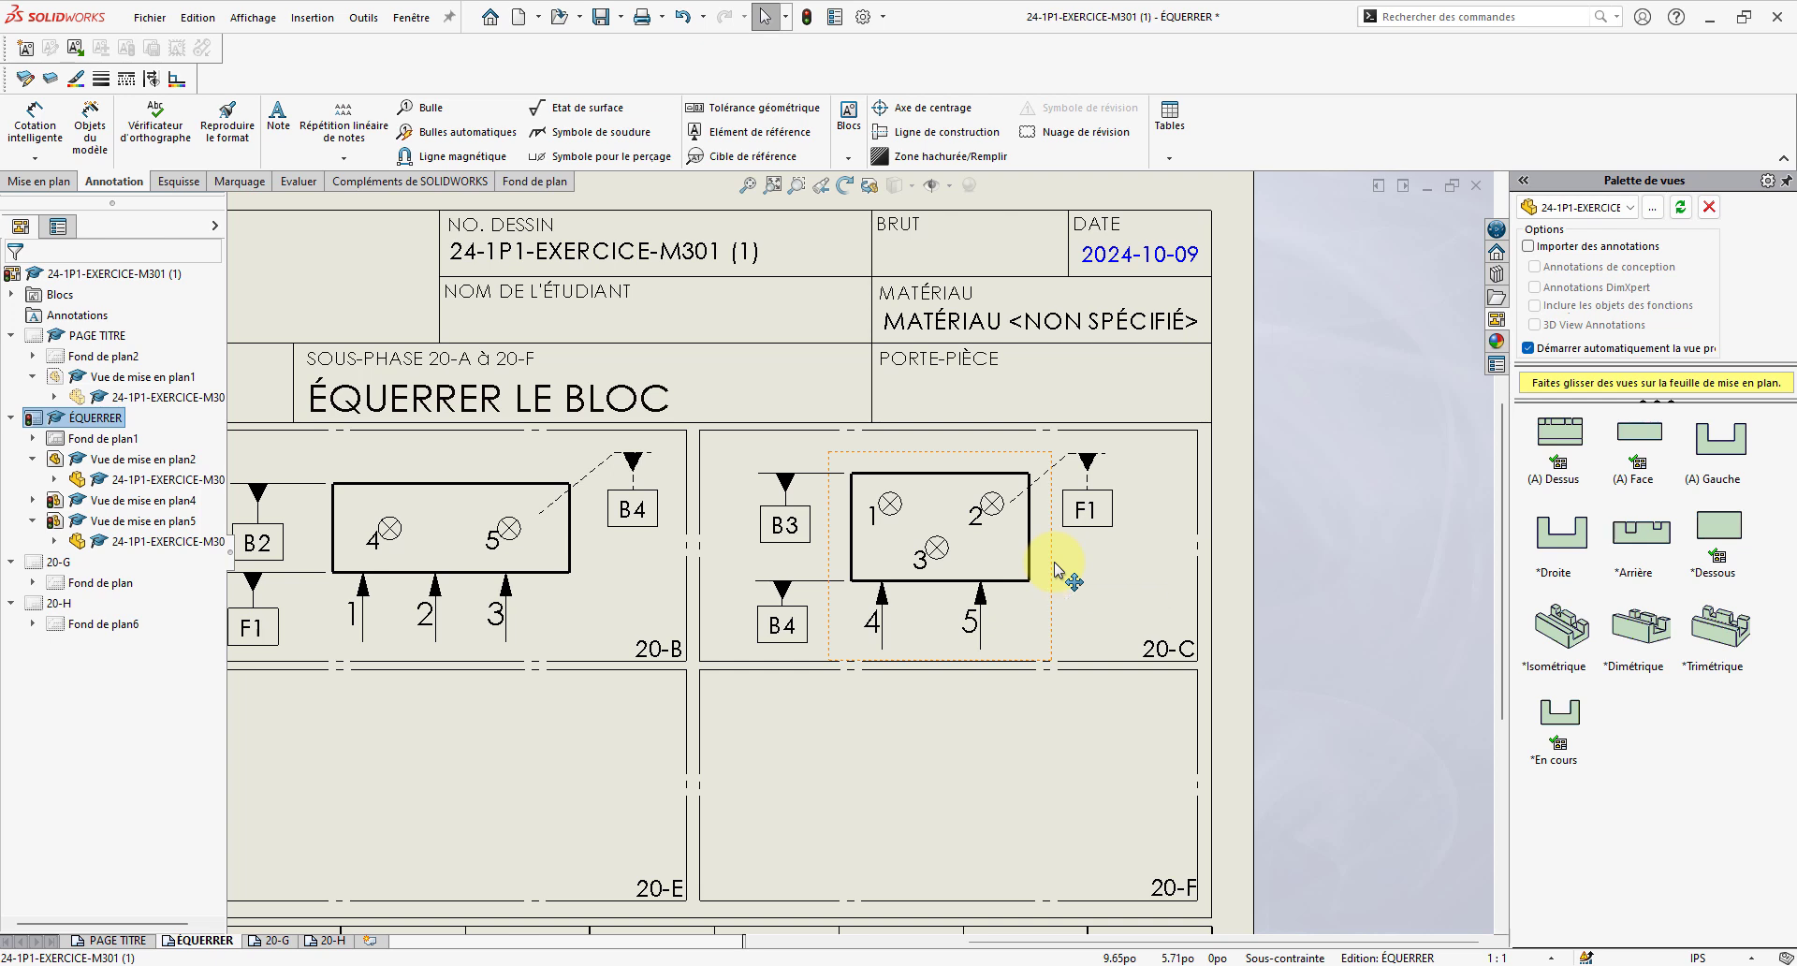
{"action": "key", "text": "ctrl+s"}
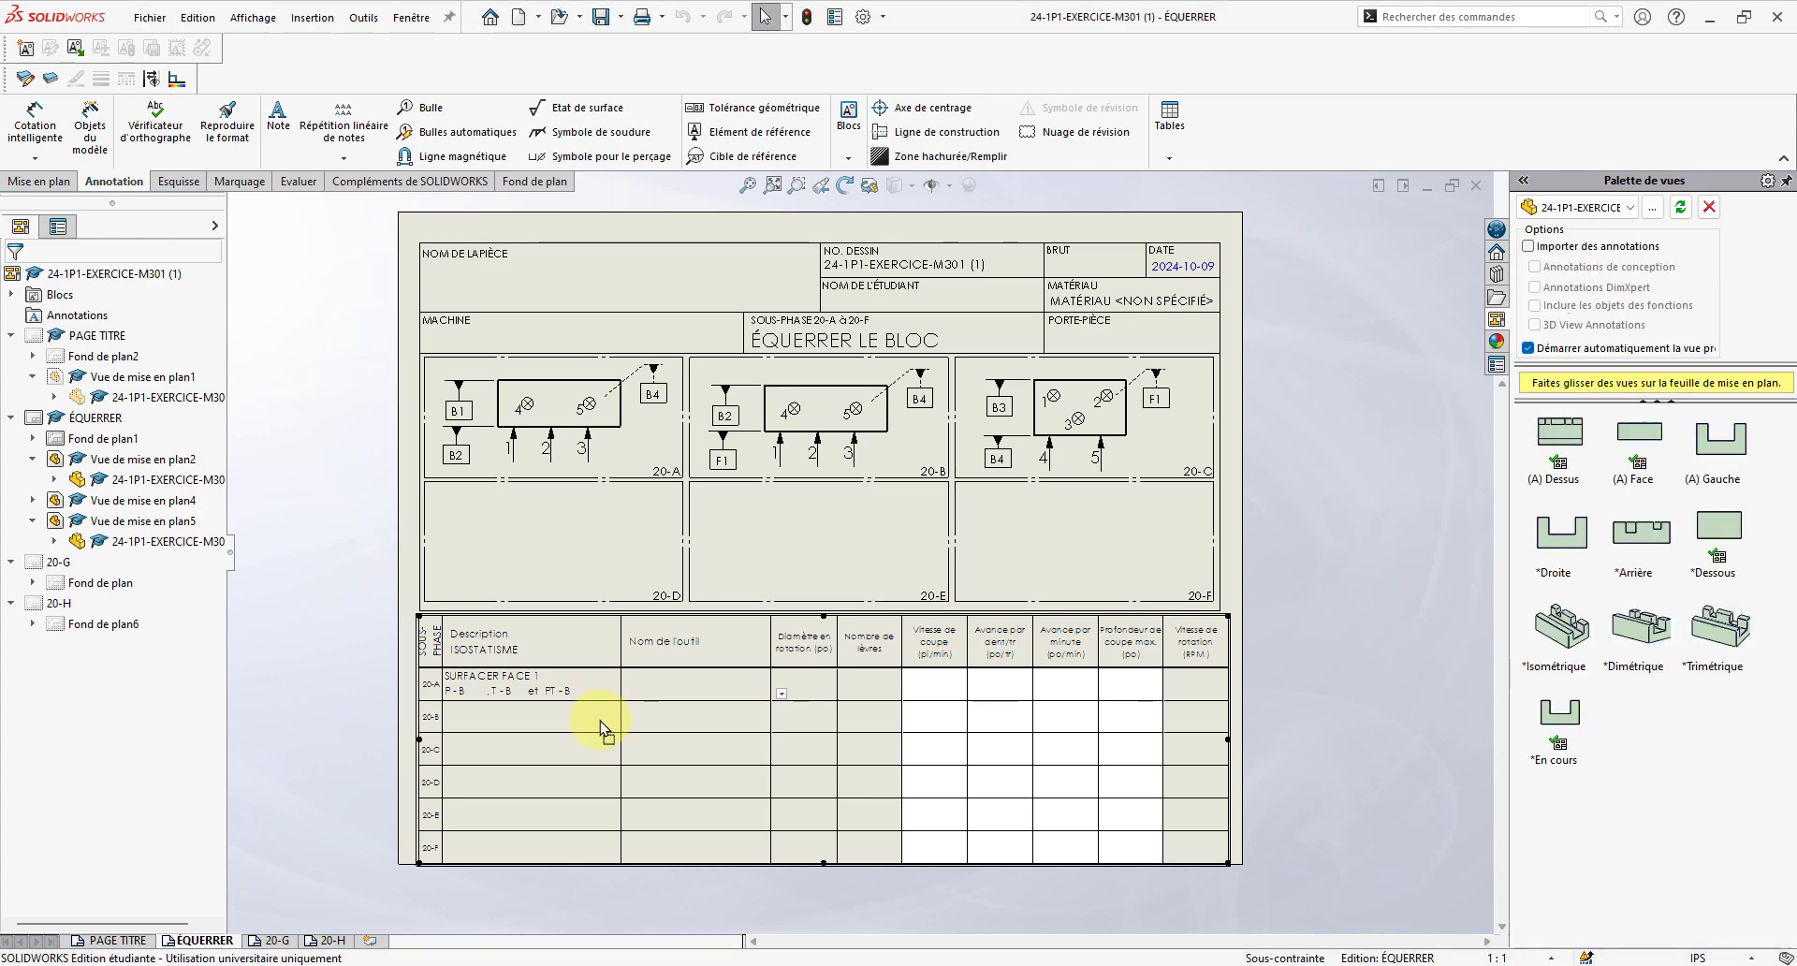
- Move the operations table below the drawing views and open it via Editer avec Worksheet
{"action": "double_click", "coordinate": [599, 719]}
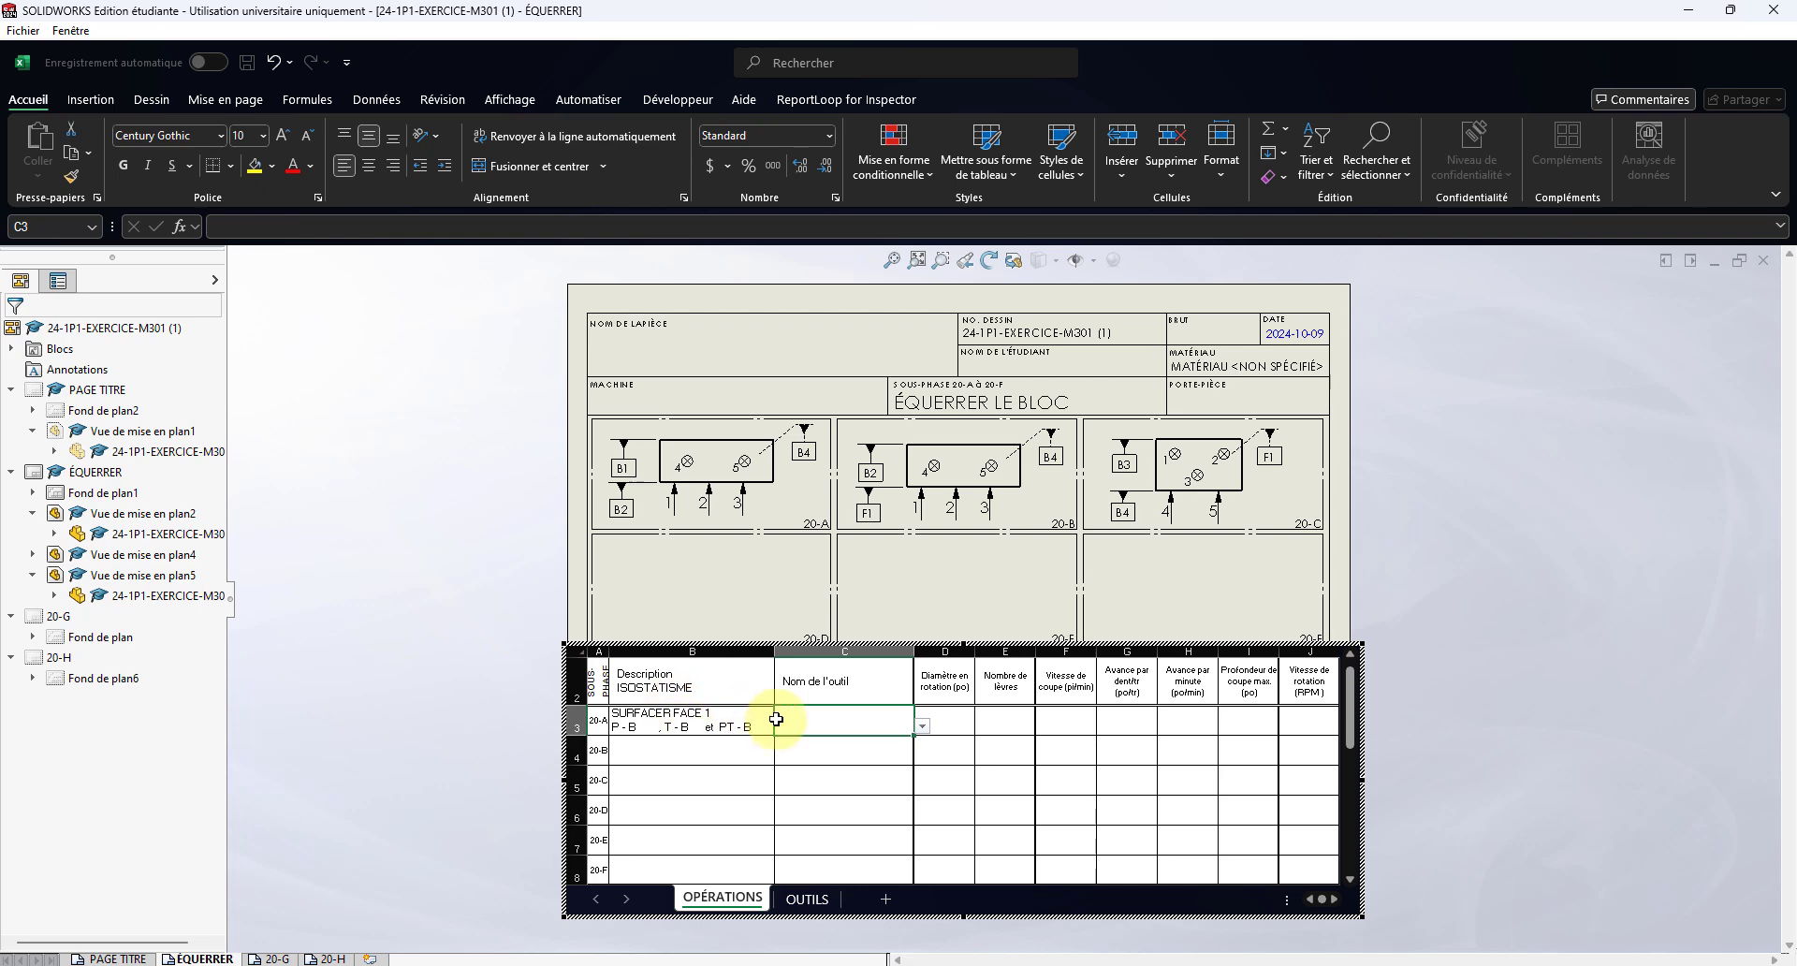
{"action": "left_click", "coordinate": [1164, 614]}
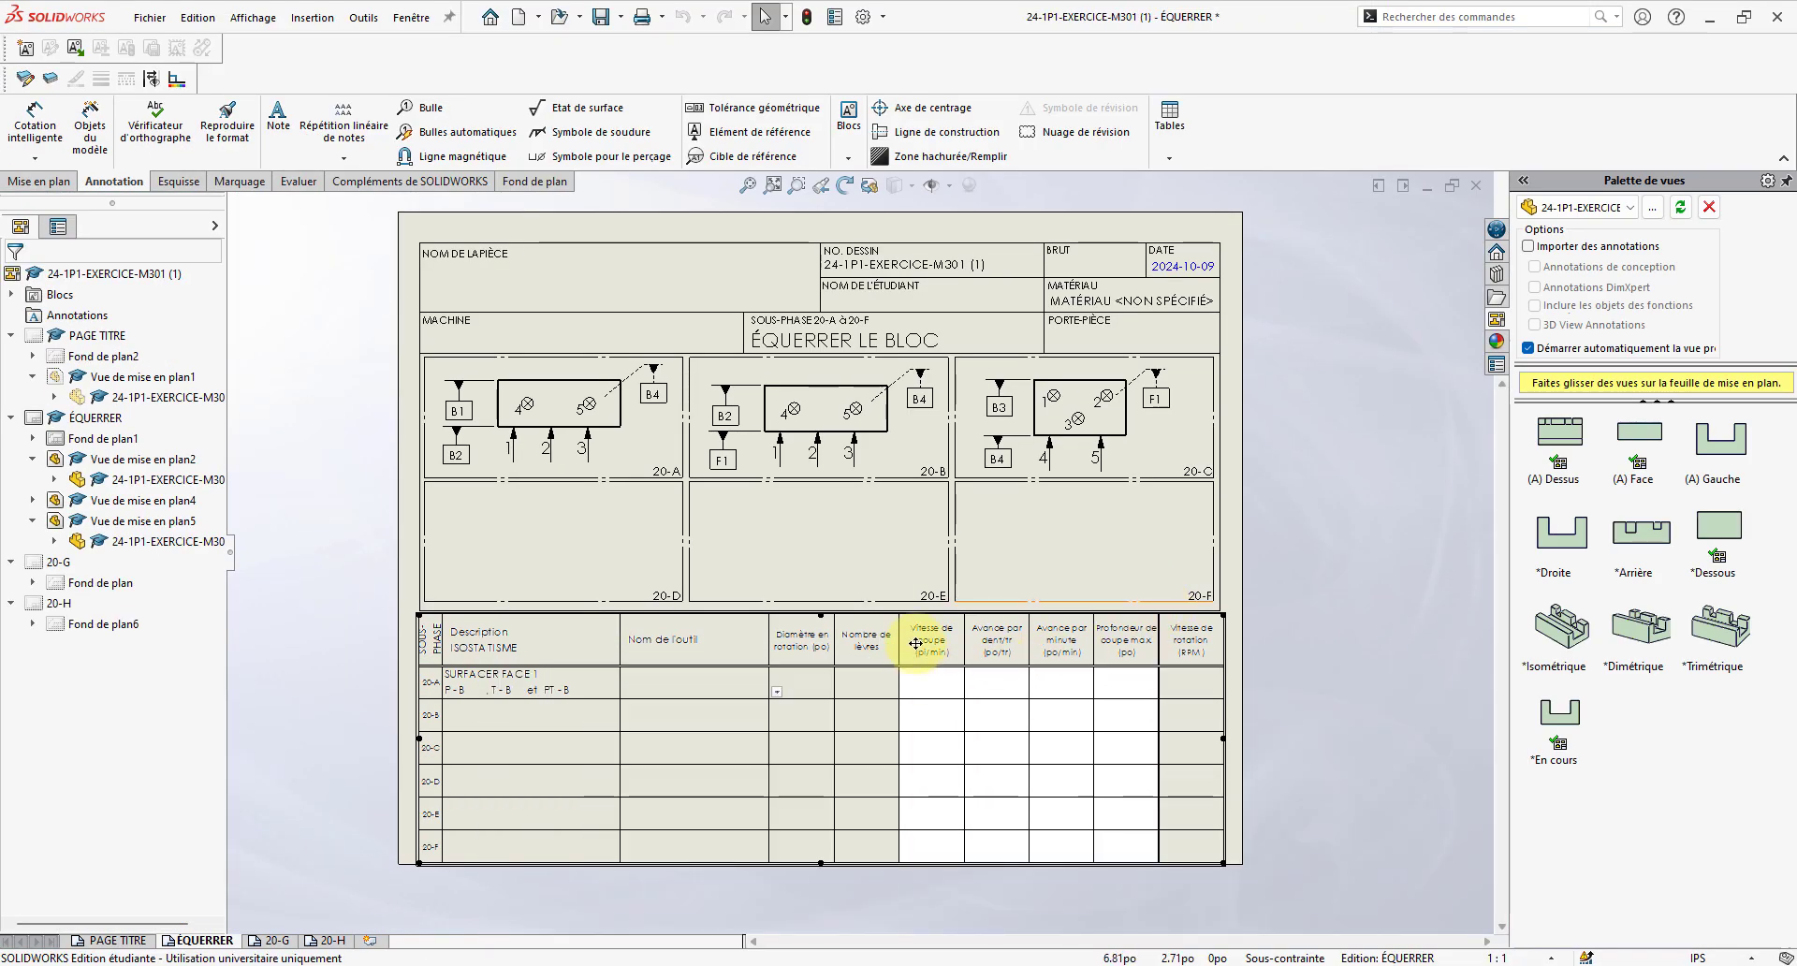
{"action": "left_click_drag", "start_coordinate": [904, 620], "coordinate": [823, 700]}
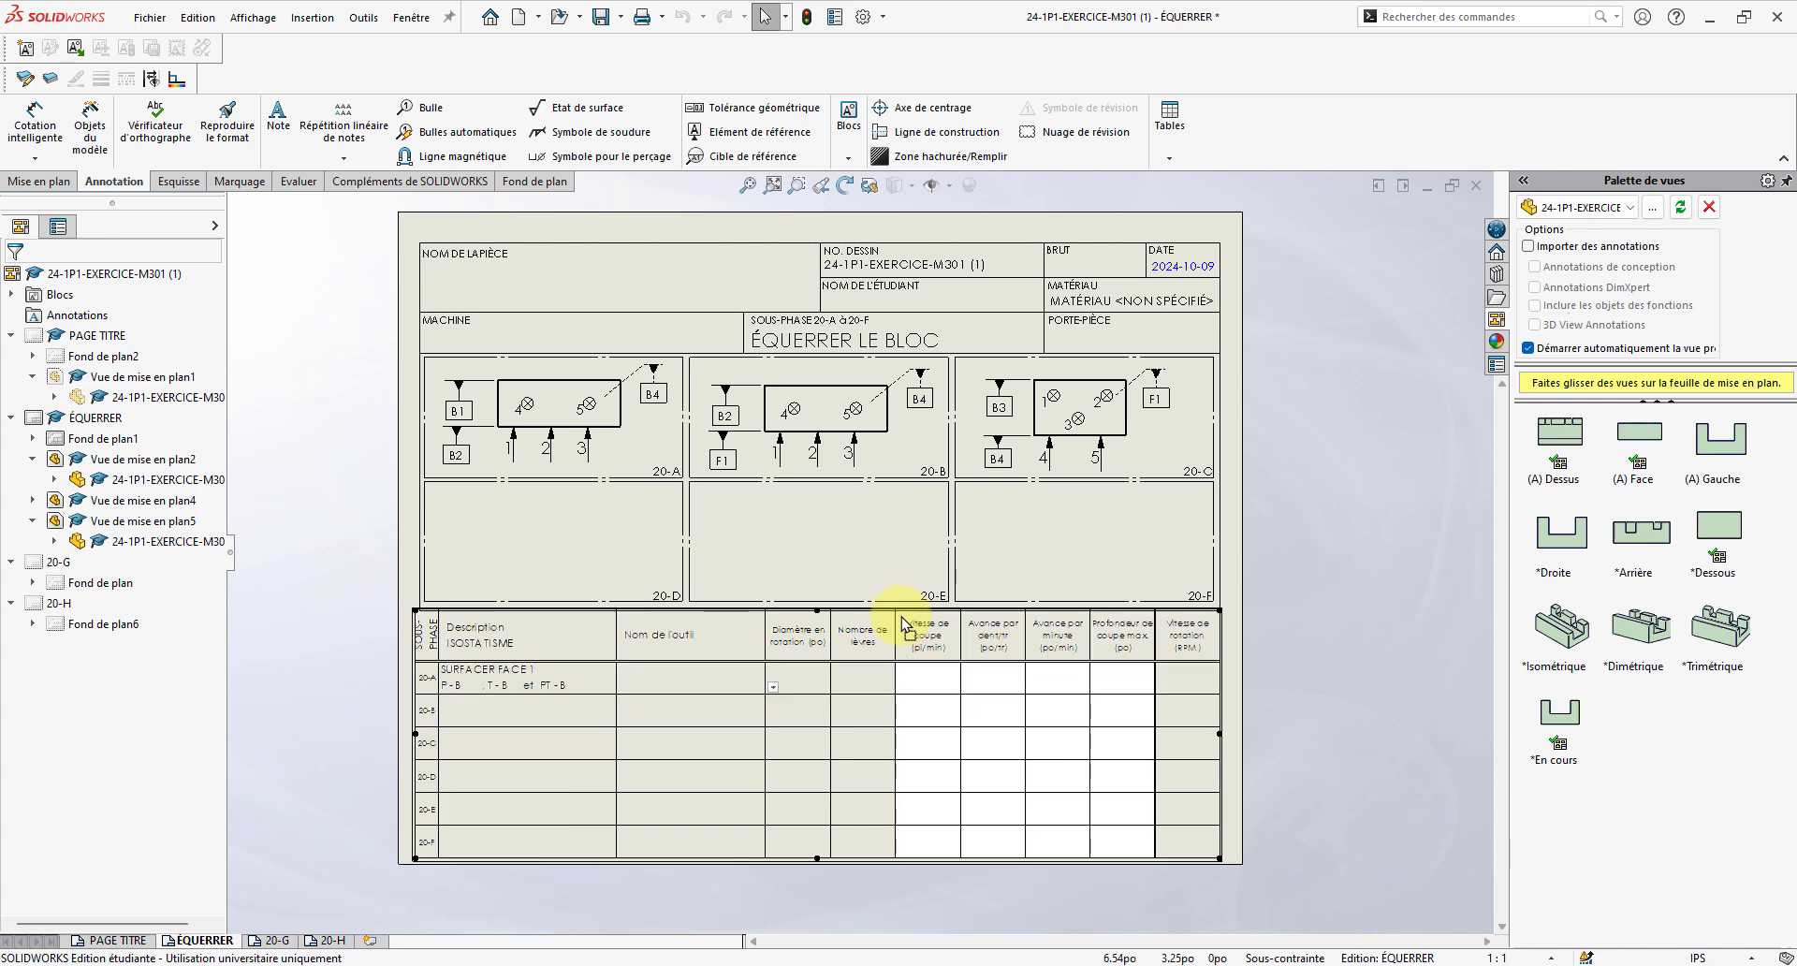
{"action": "left_click", "coordinate": [739, 710]}
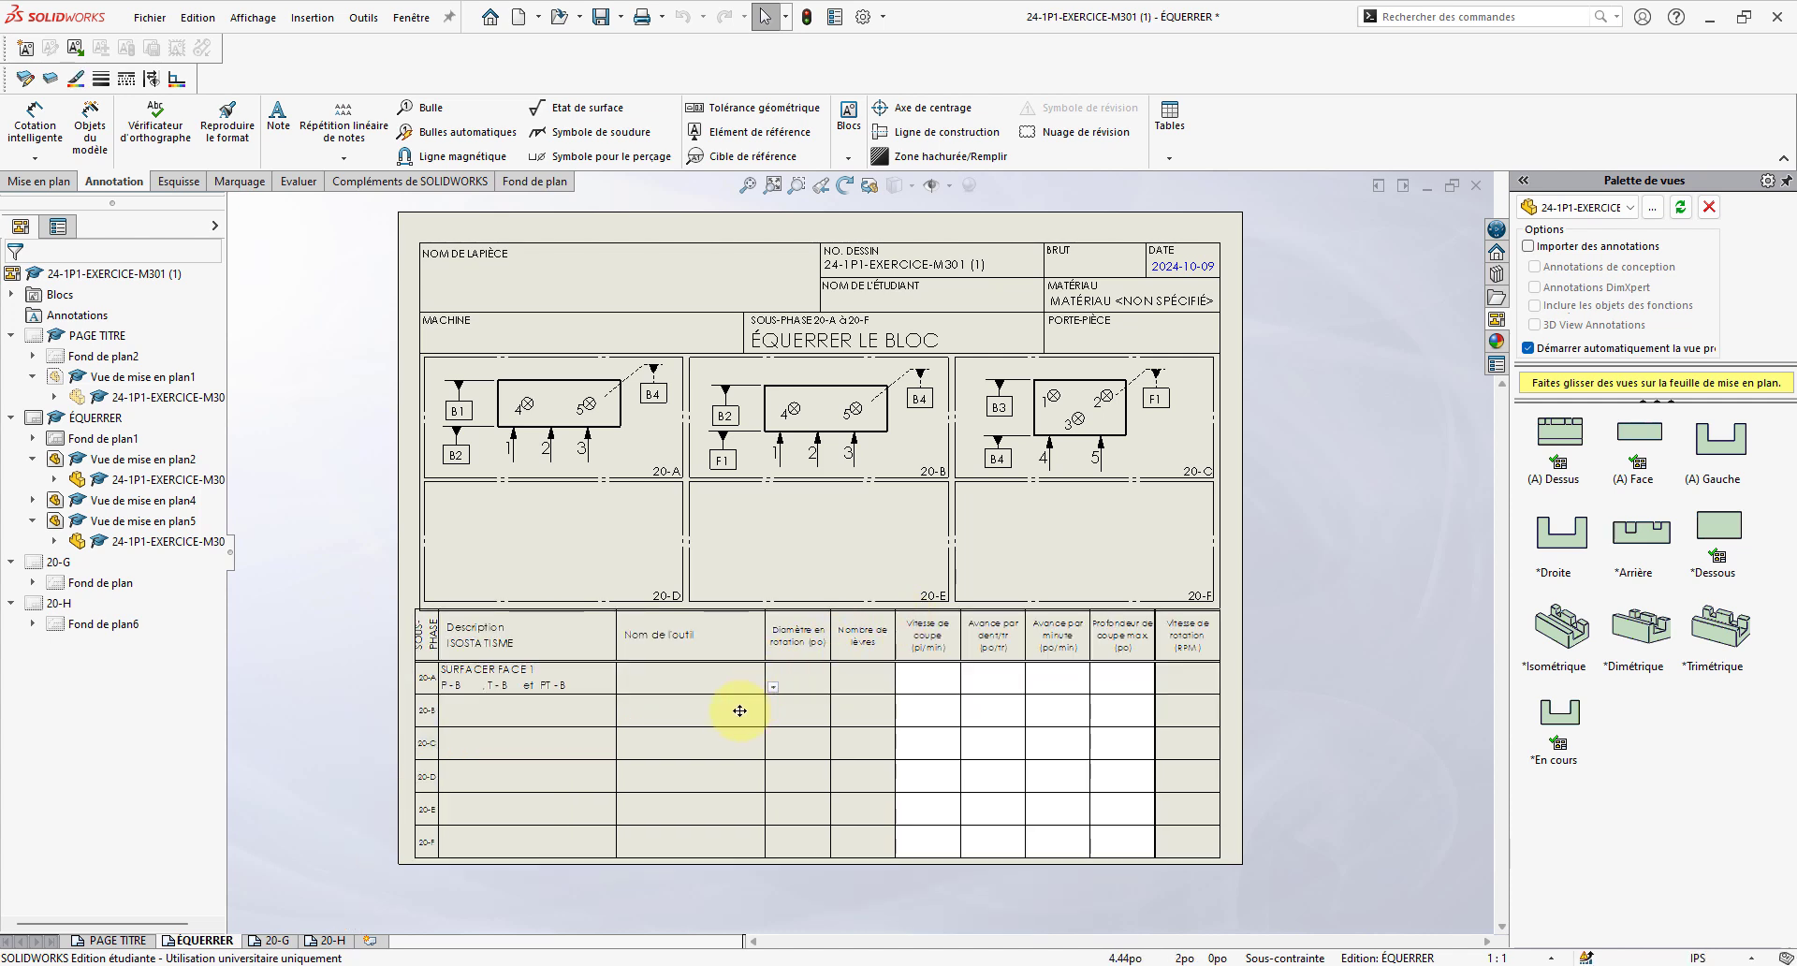
{"action": "right_click", "coordinate": [740, 712]}
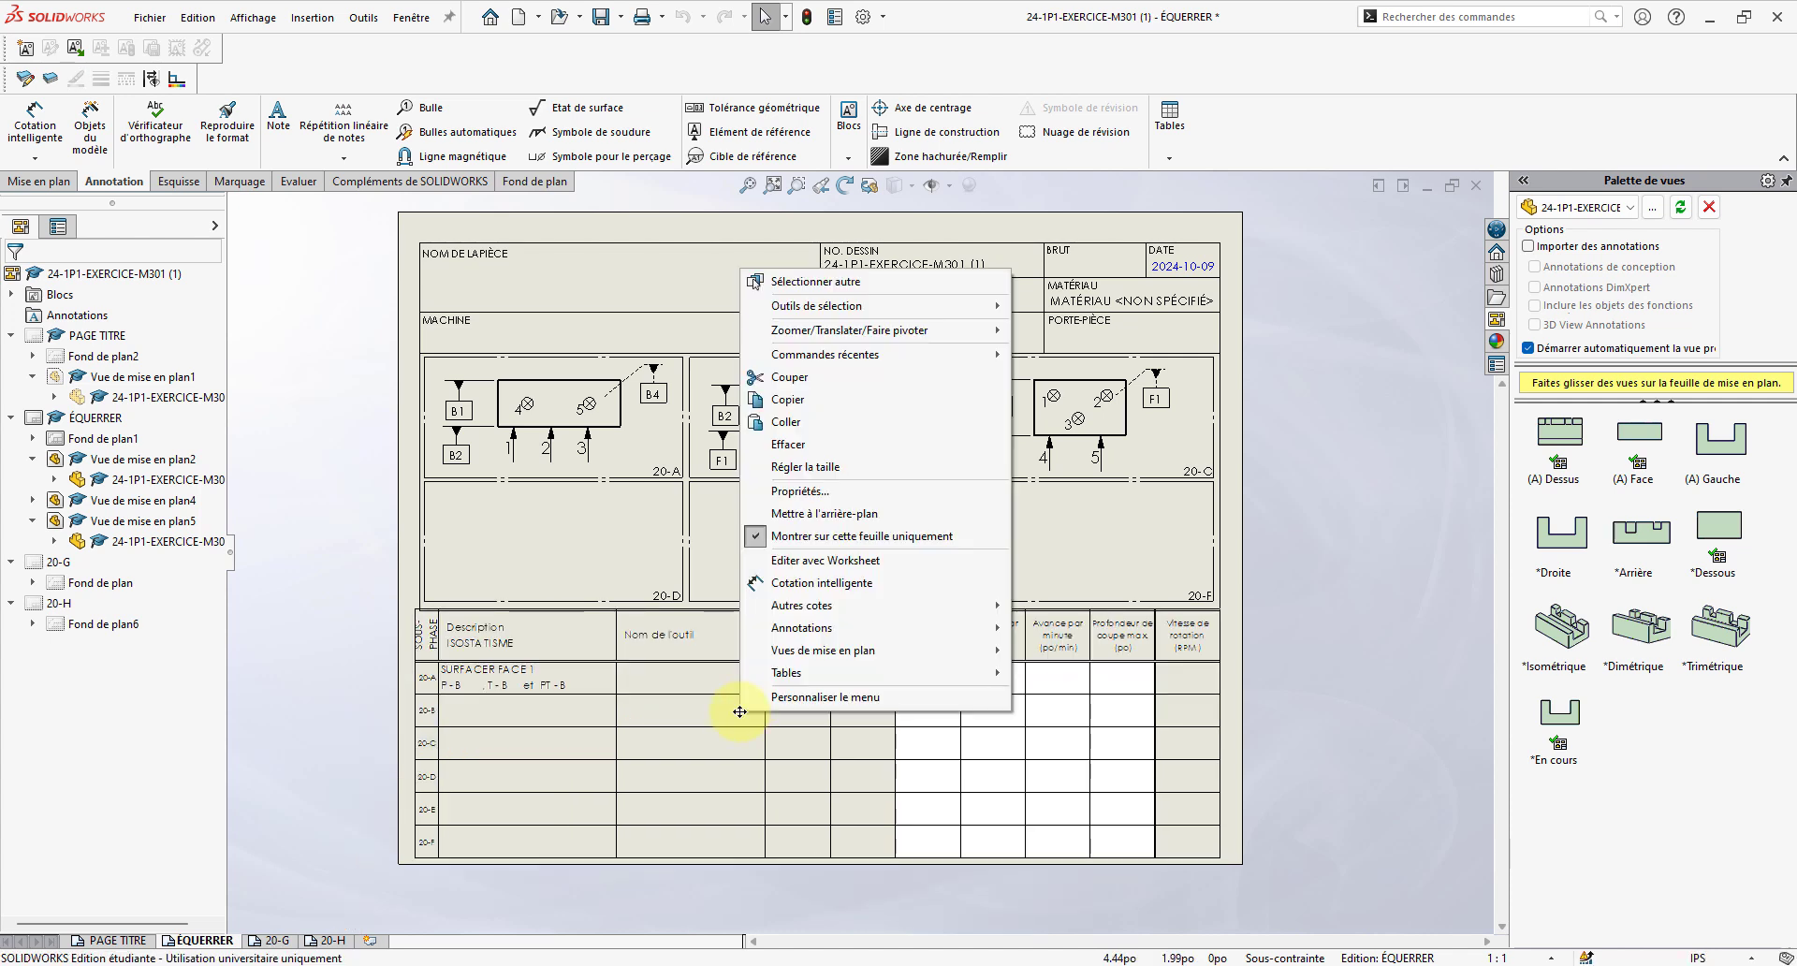
{"action": "left_click", "coordinate": [804, 560]}
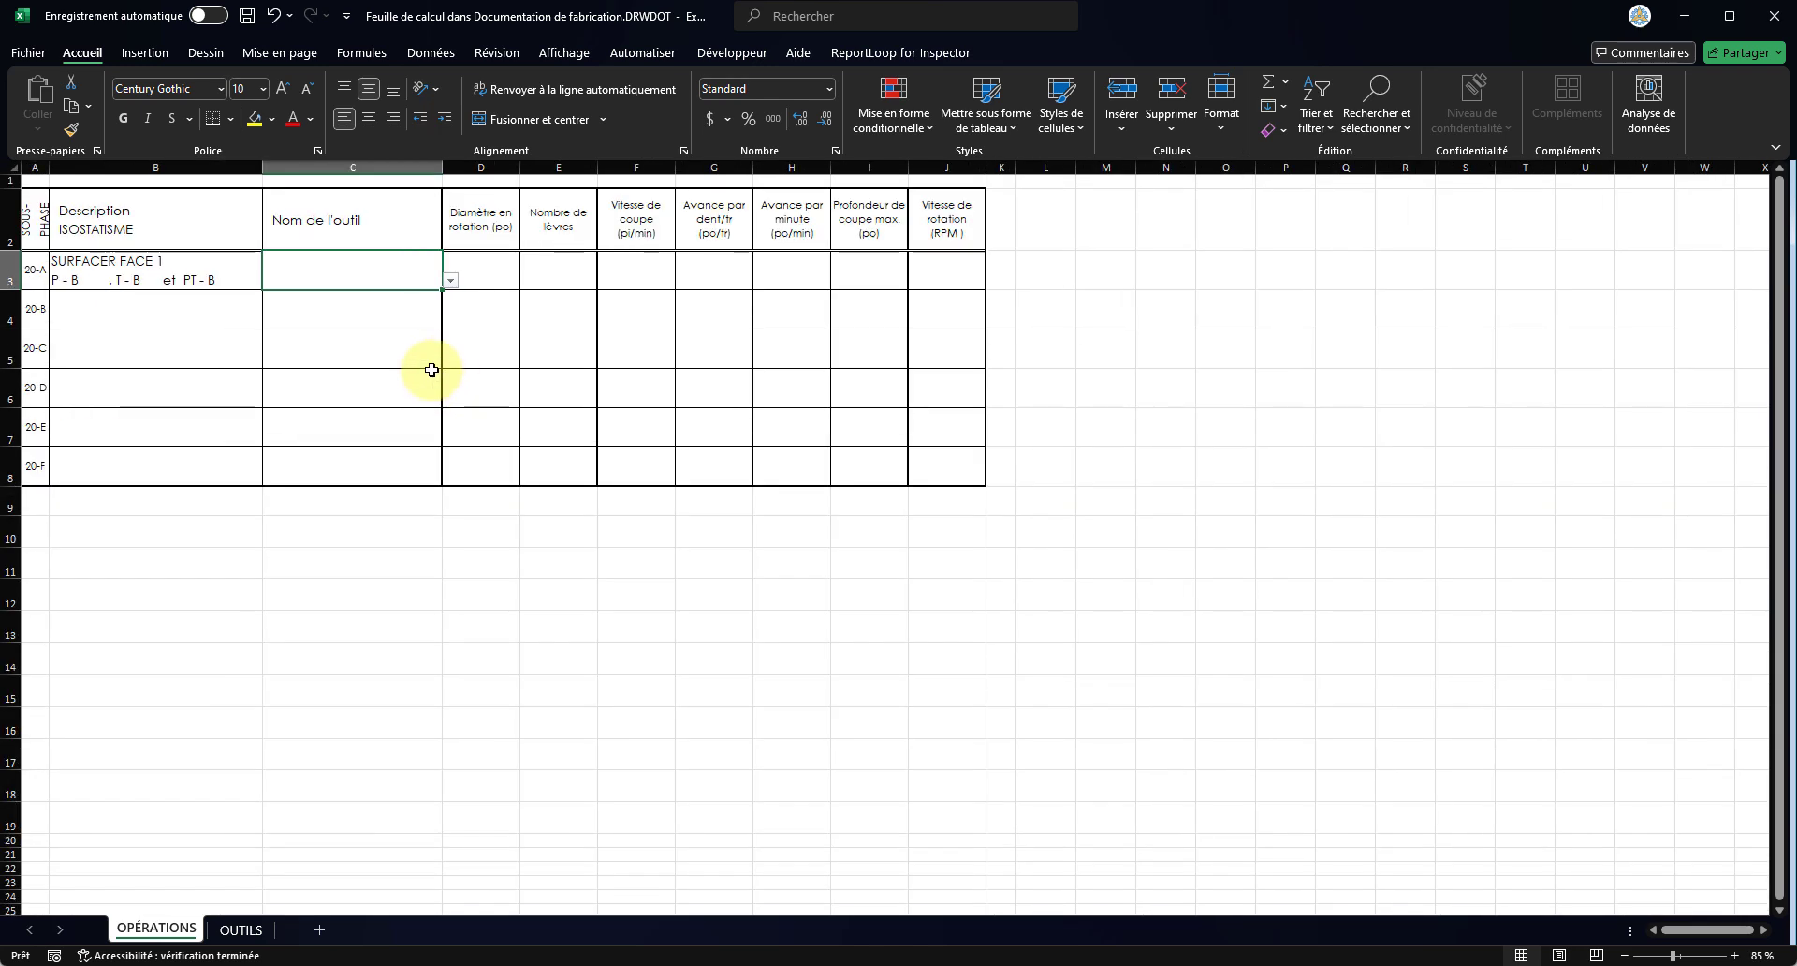
{"action": "left_click_drag", "start_coordinate": [1677, 927], "coordinate": [1348, 915]}
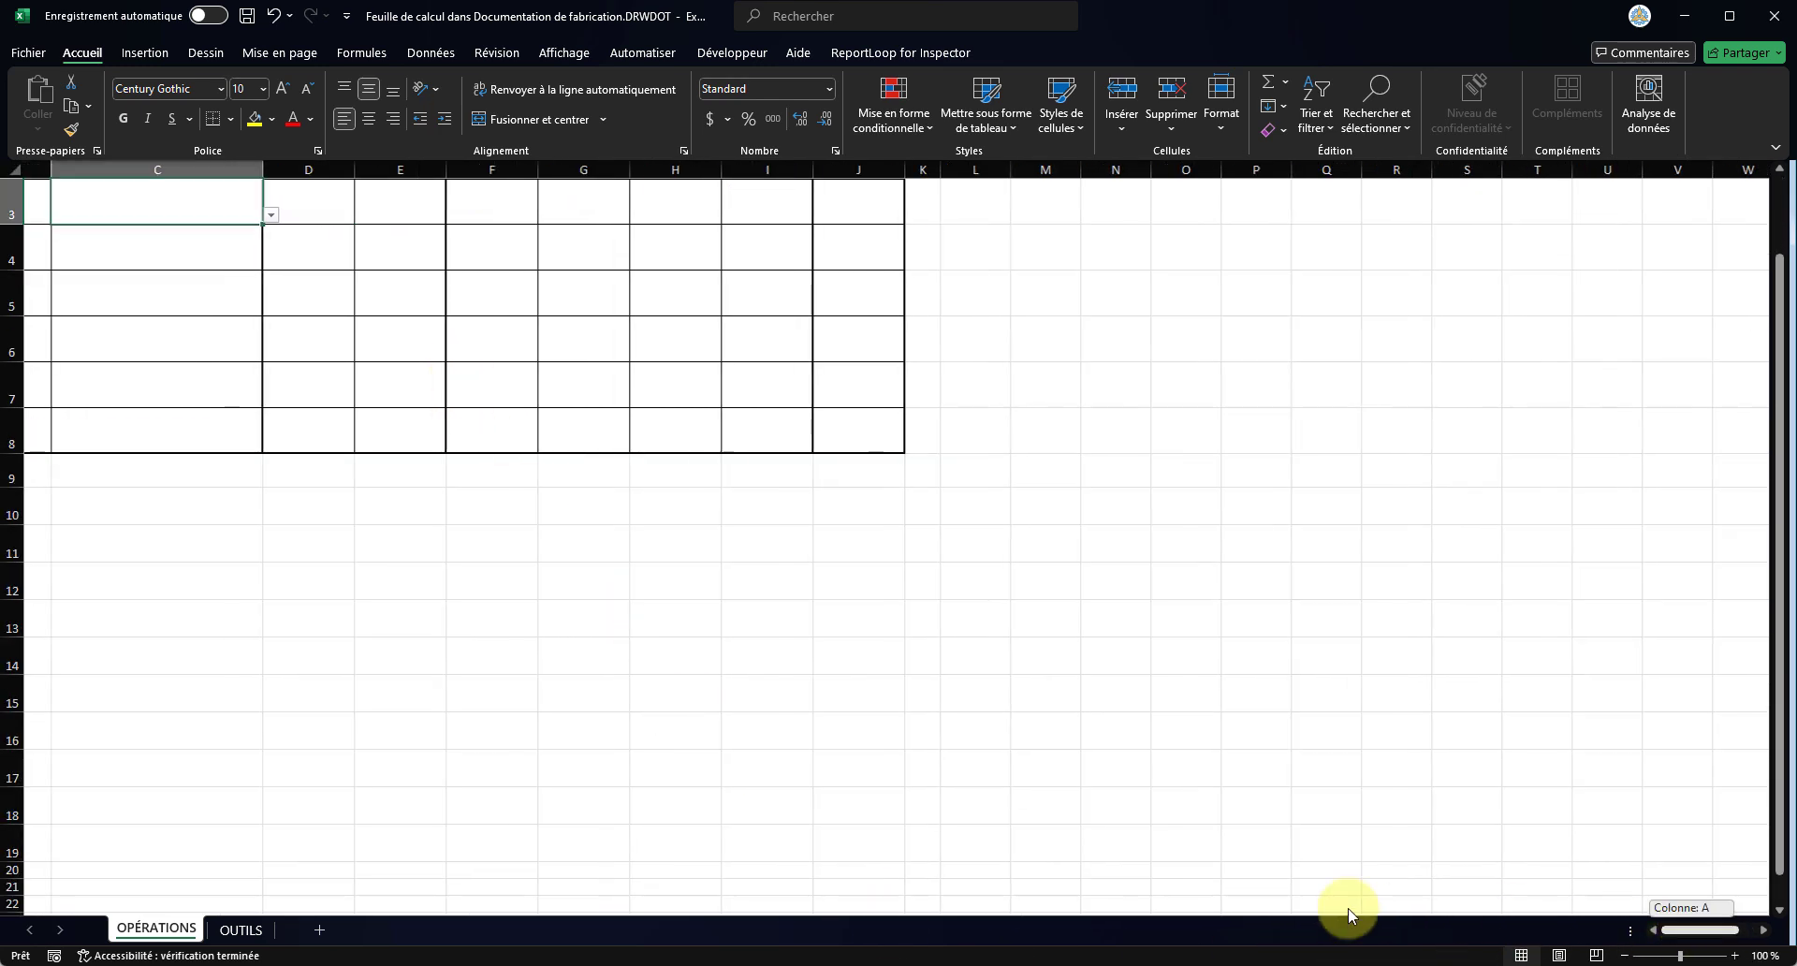
{"action": "scroll", "coordinate": [697, 619], "scroll_direction": "up", "scroll_amount": 1}
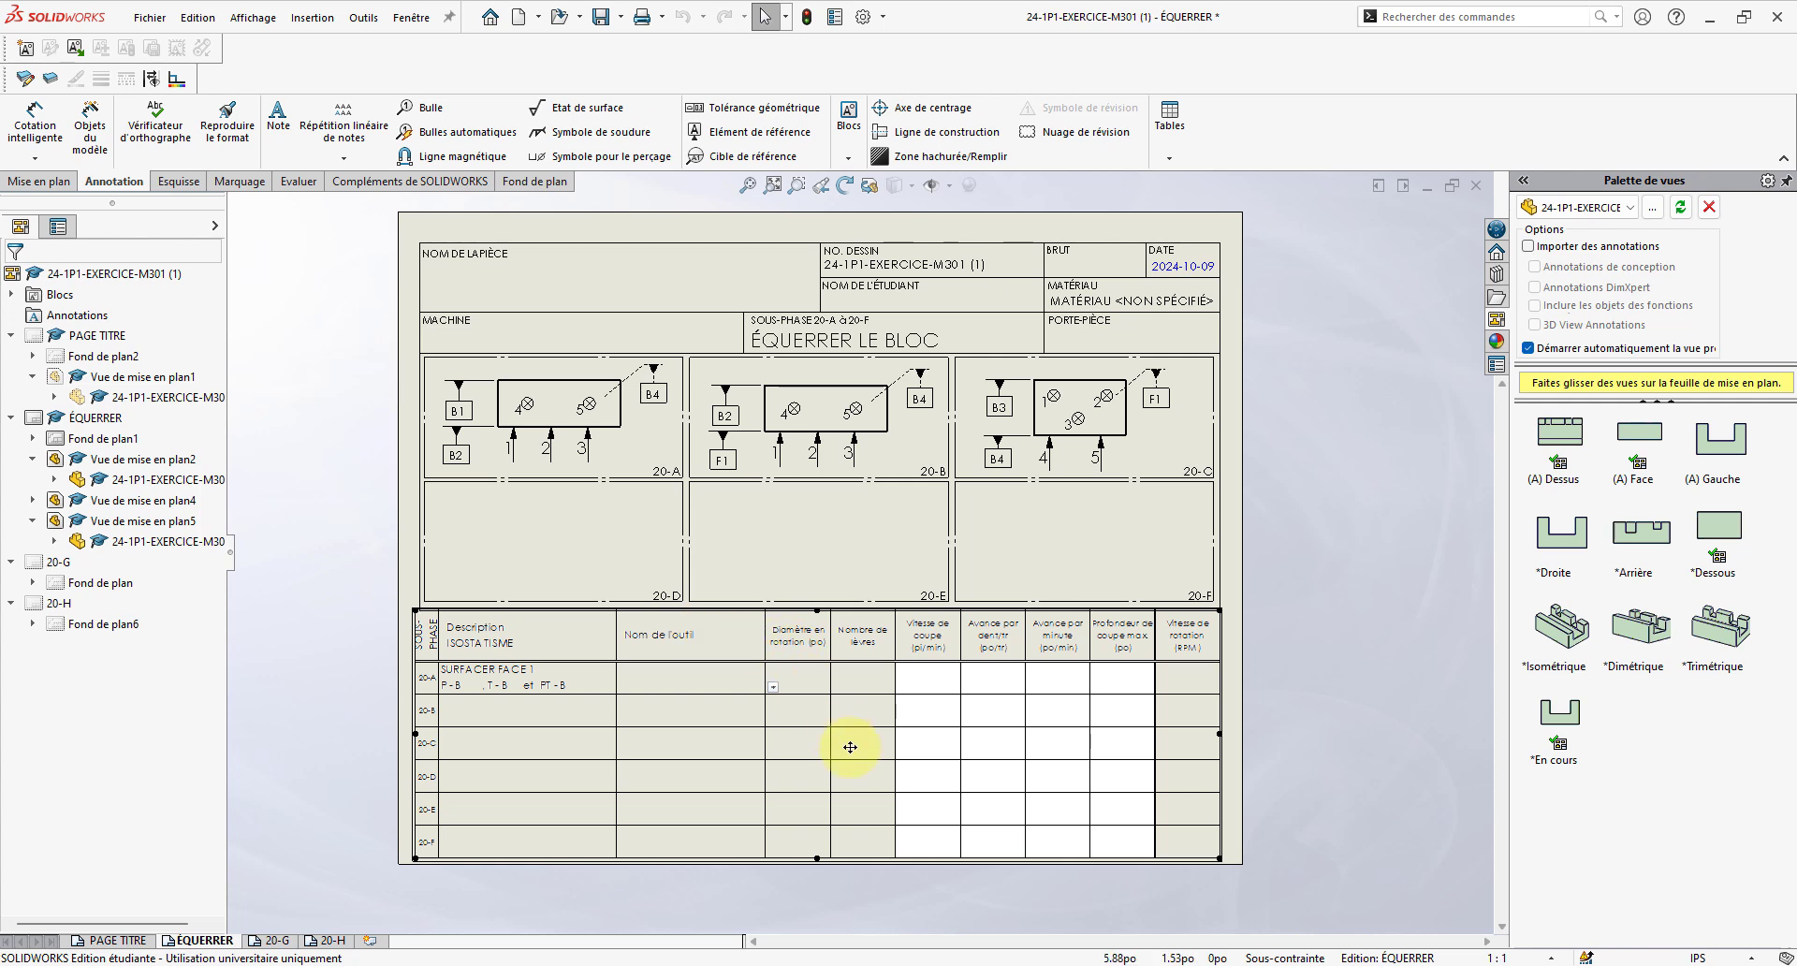
{"action": "right_click", "coordinate": [847, 744]}
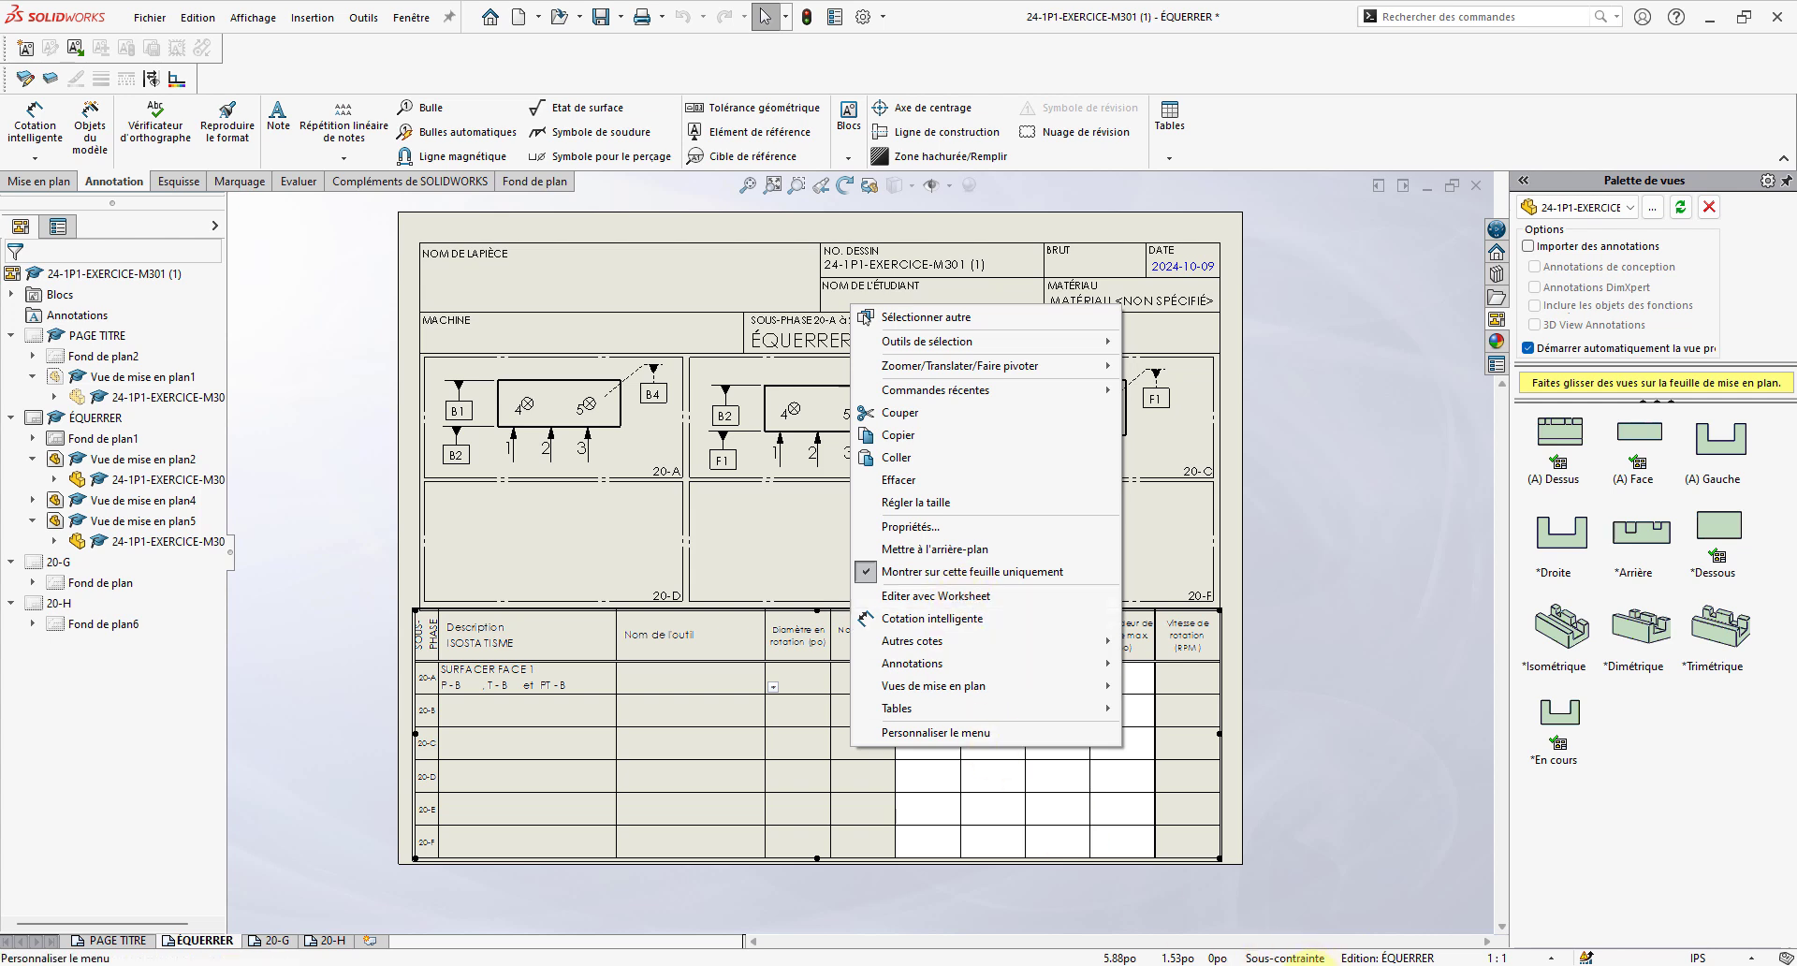
{"action": "left_click", "coordinate": [1227, 833]}
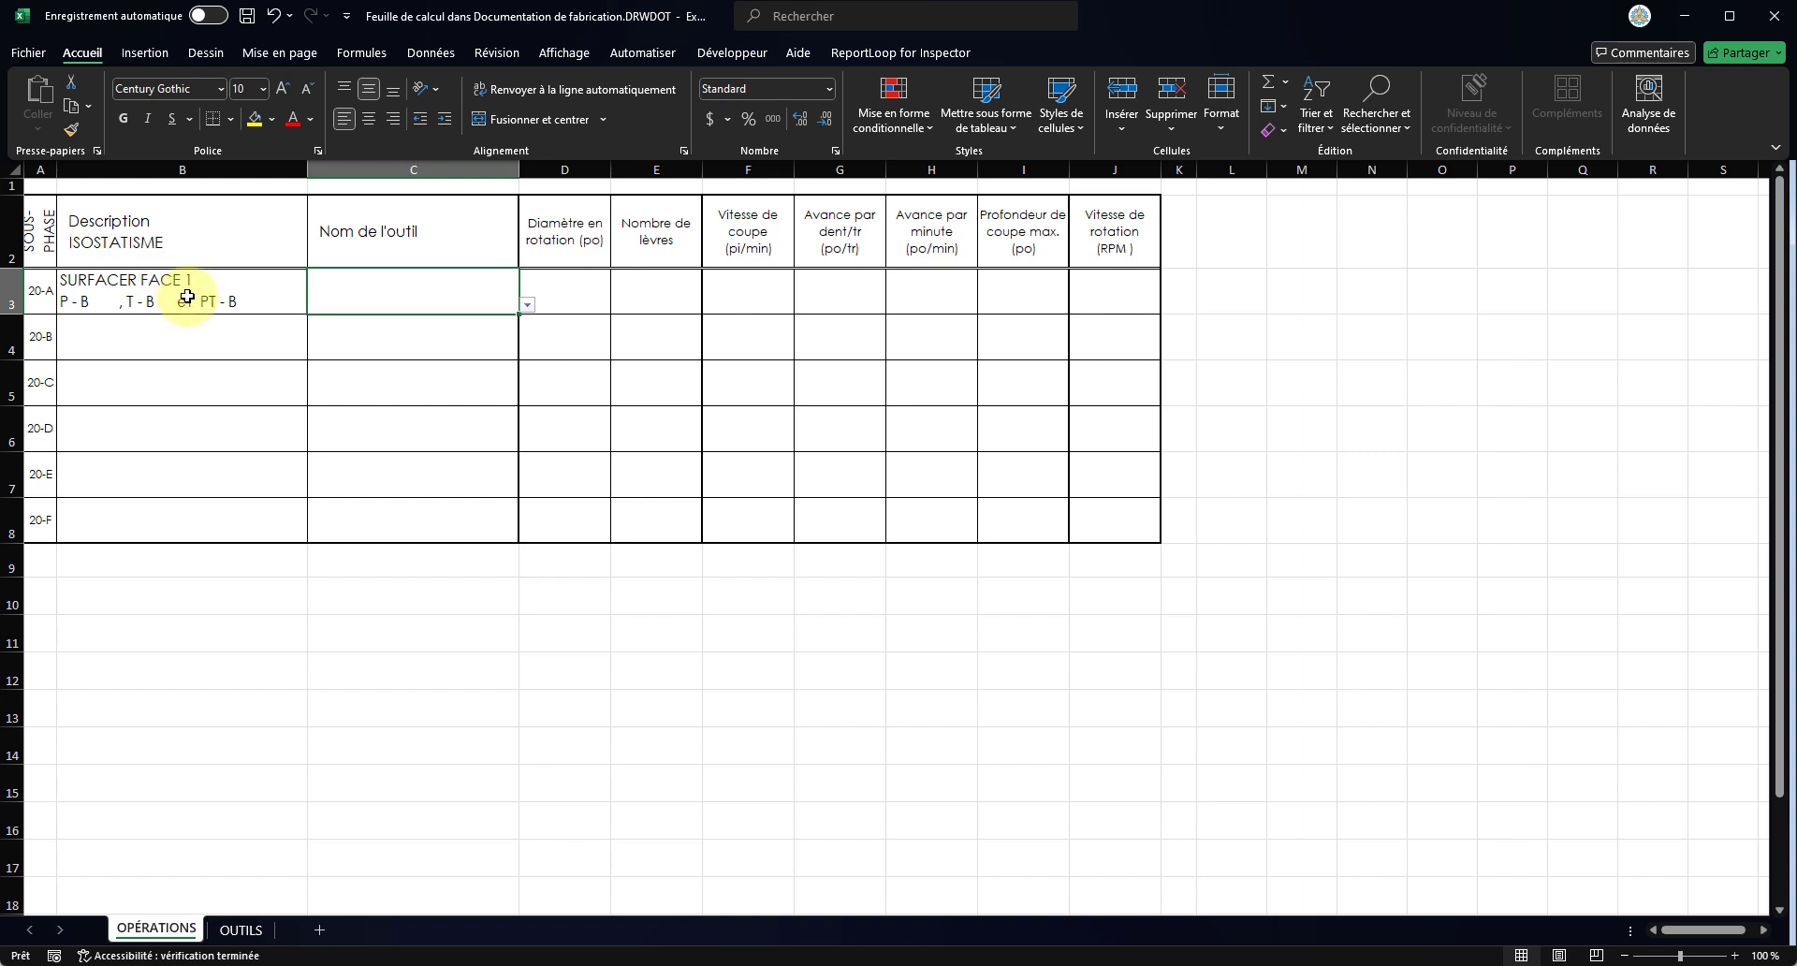
- Edit cell B3, checking the drawing's datums, so row 20-A reads P - B2, T - B4 et PT - n/a
{"action": "left_click", "coordinate": [95, 303]}
{"action": "double_click", "coordinate": [96, 303]}
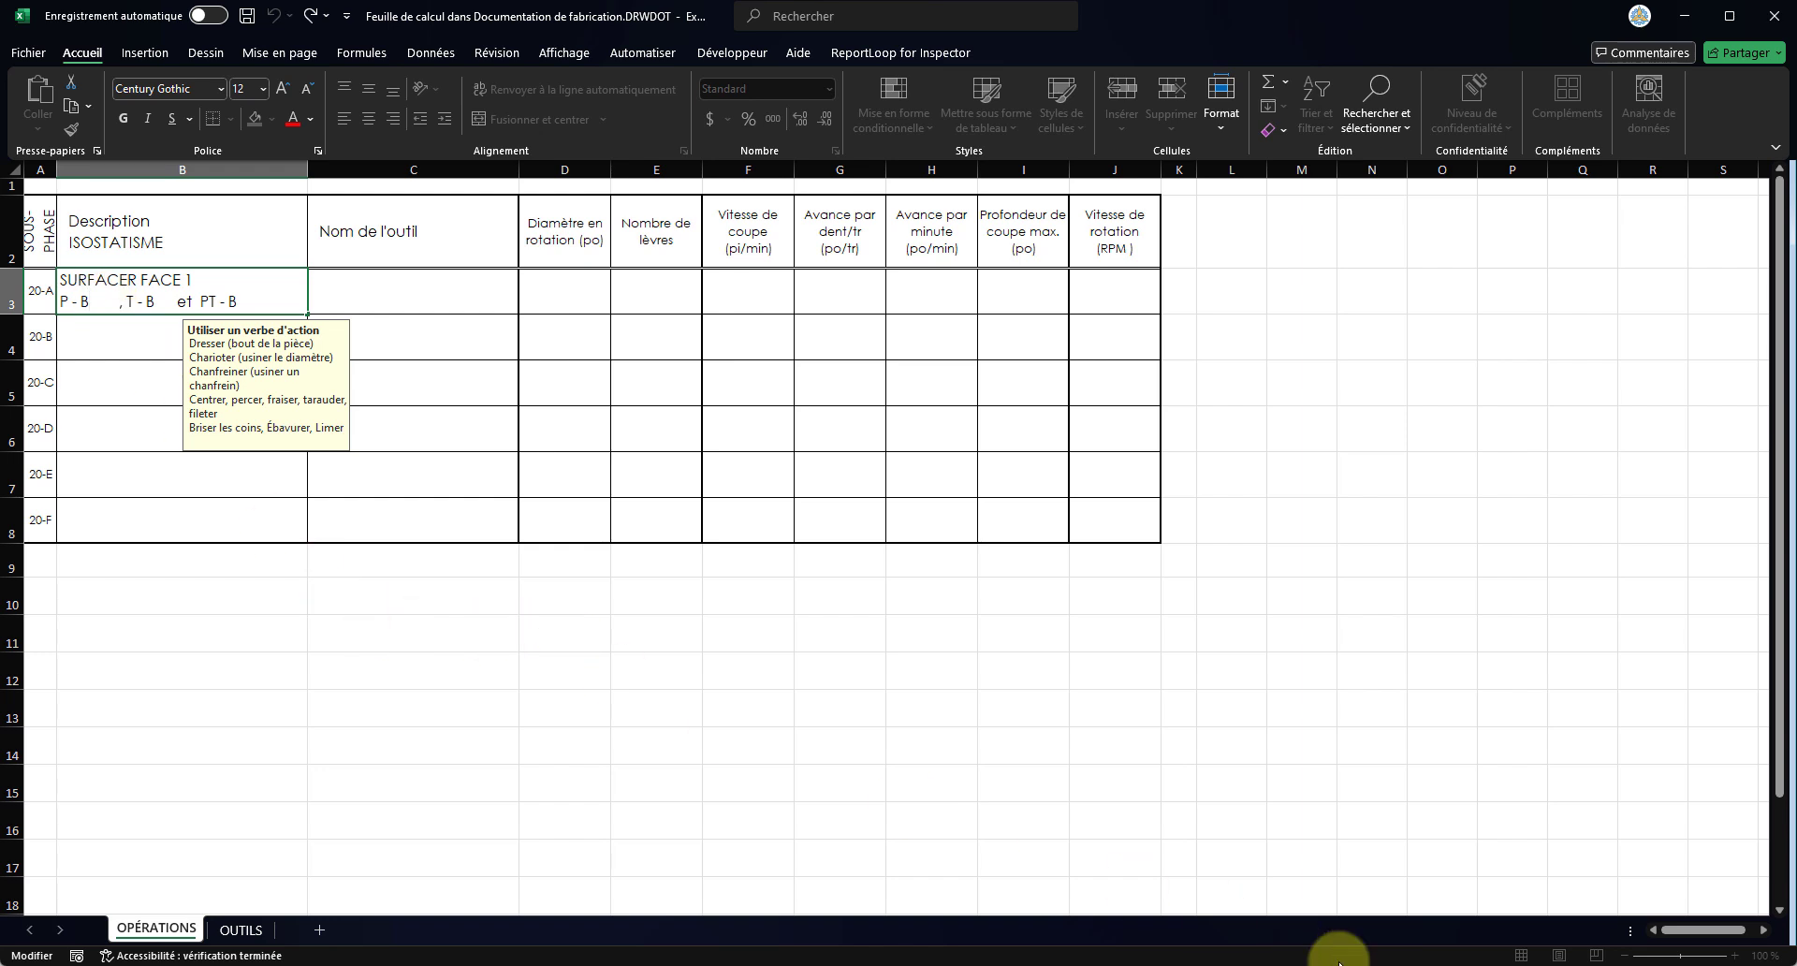
{"action": "mouse_move", "coordinate": [1404, 963]}
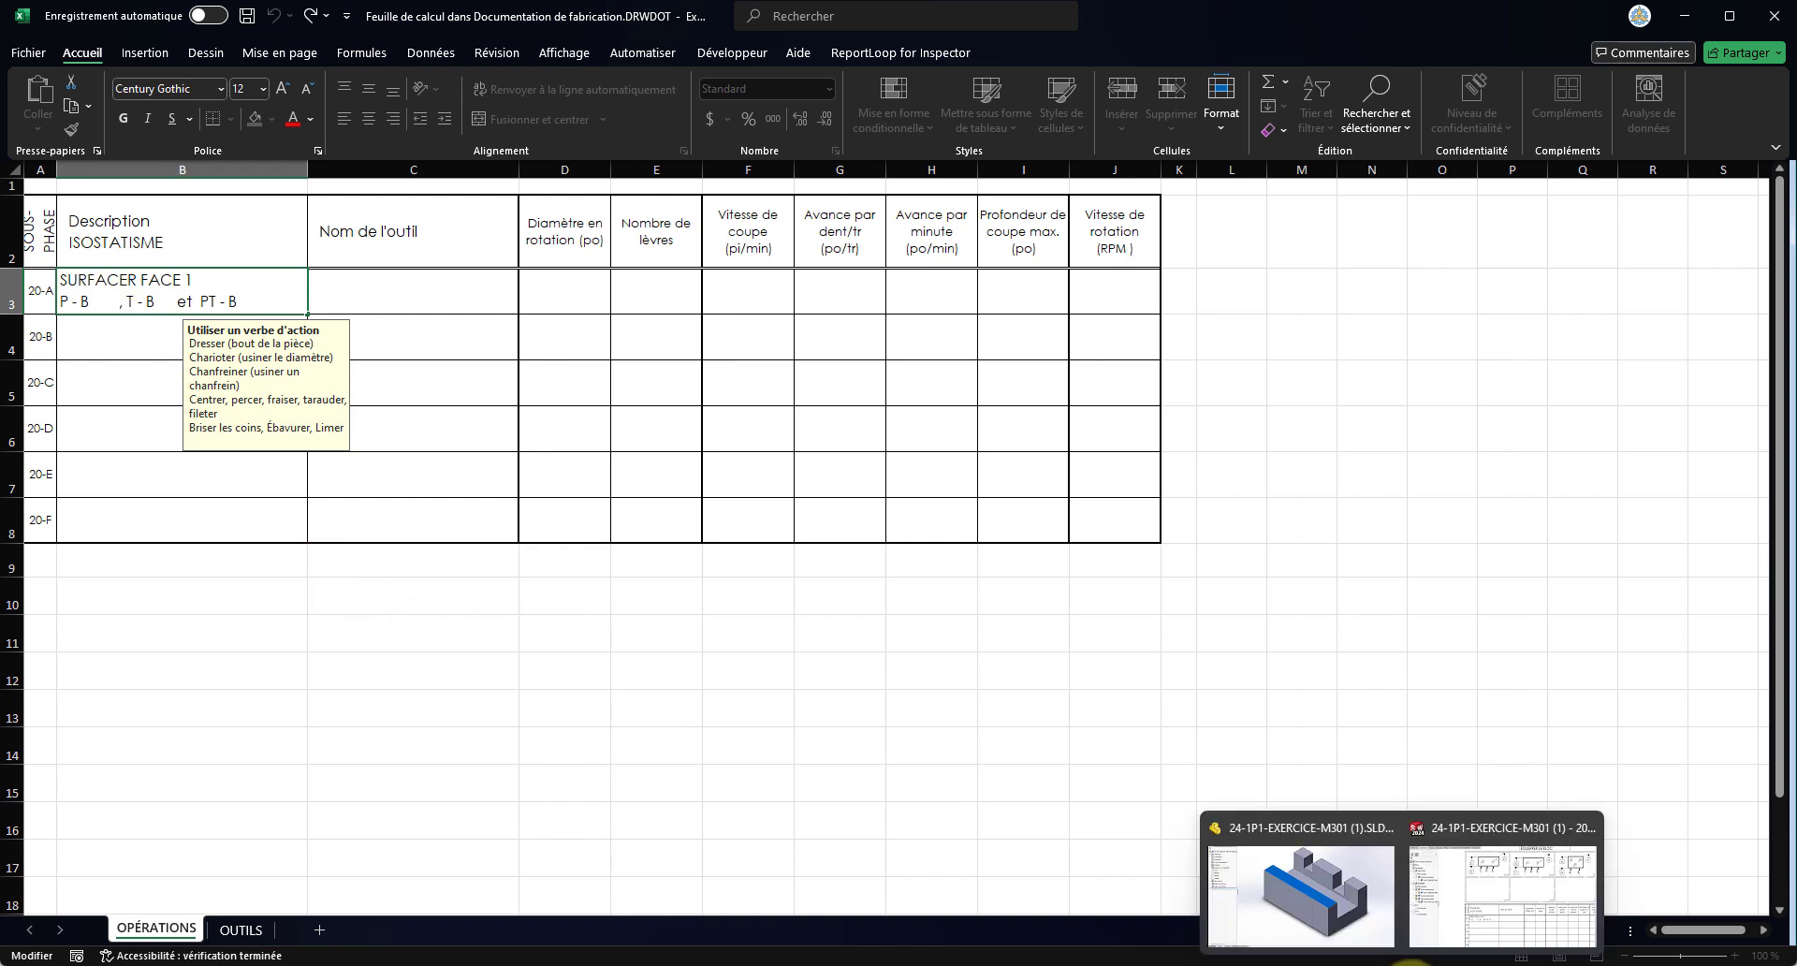
{"action": "left_click", "coordinate": [1385, 903]}
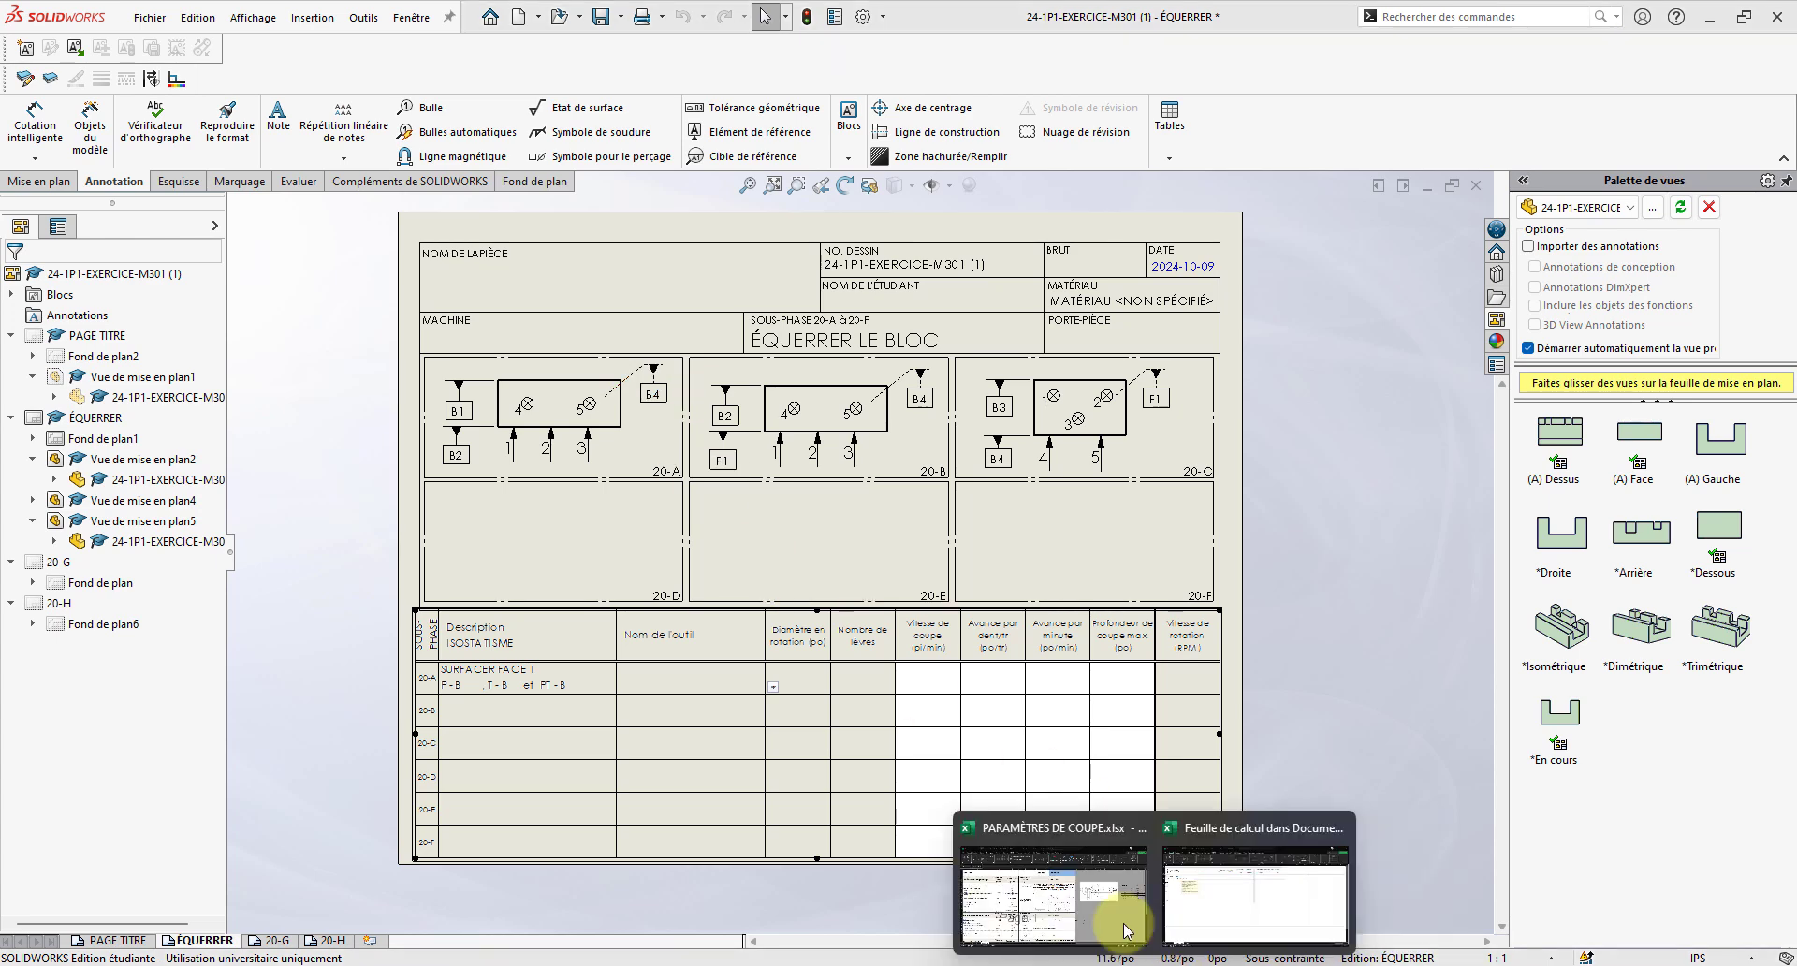
{"action": "left_click", "coordinate": [1197, 819]}
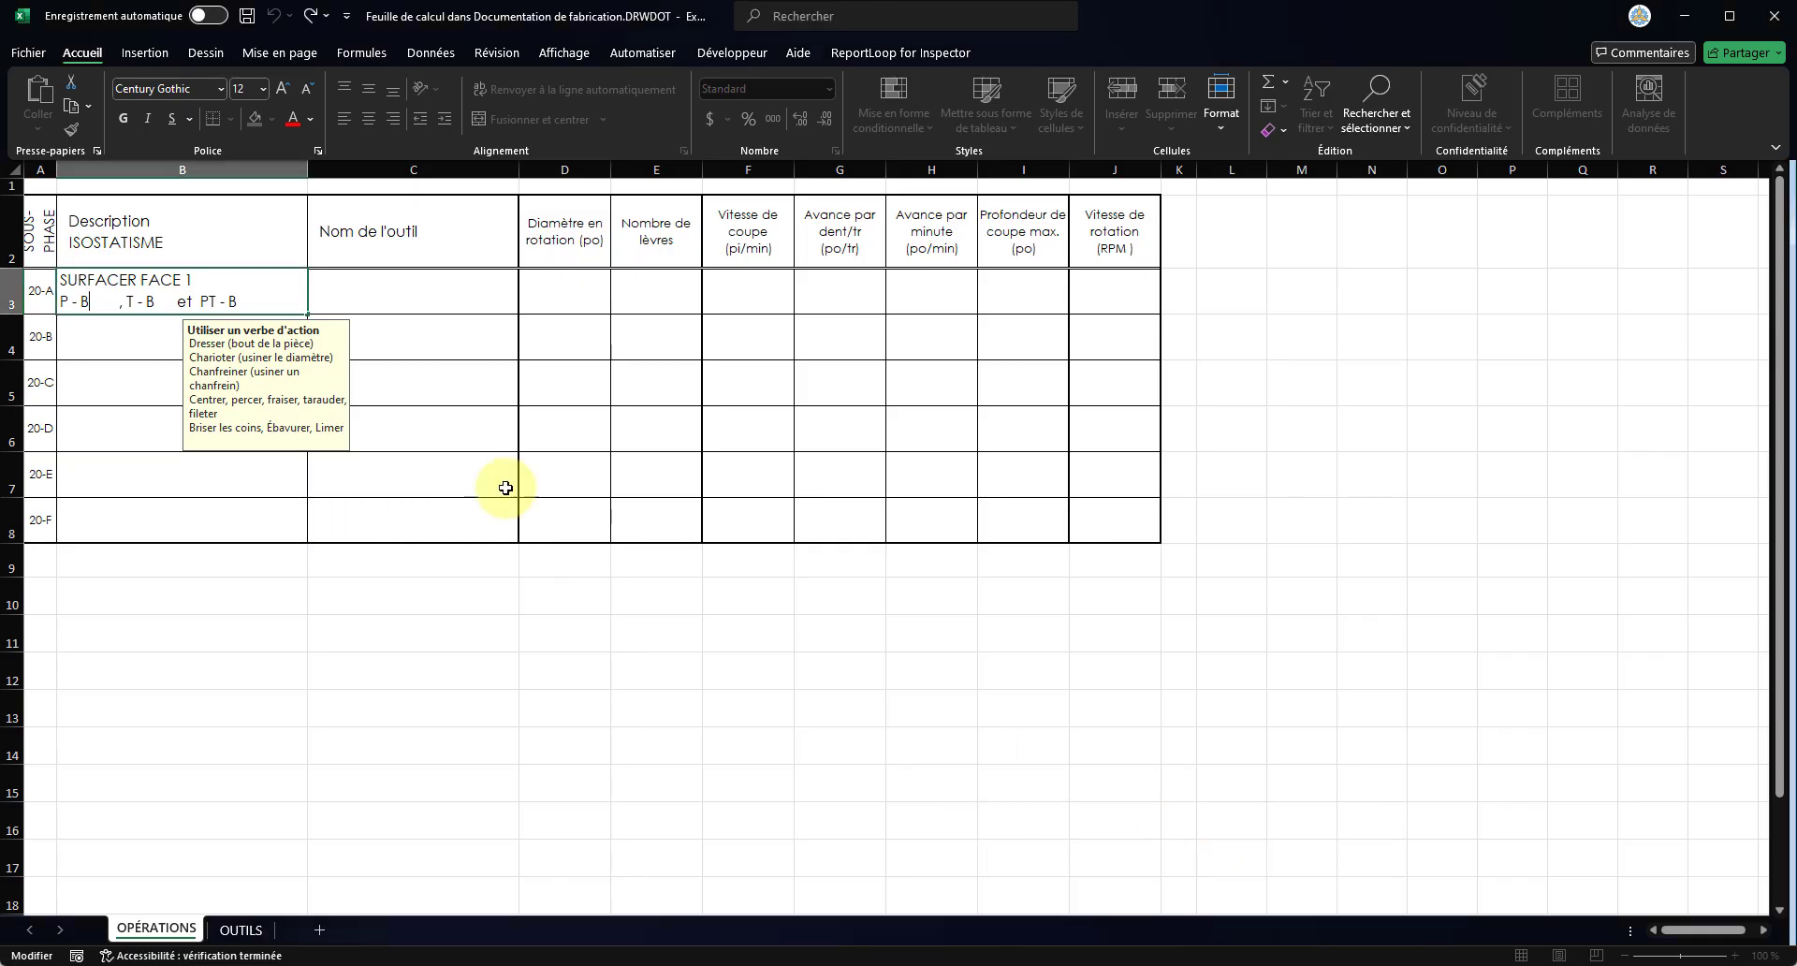
{"action": "type", "text": "2"}
{"action": "left_click", "coordinate": [124, 310]}
{"action": "type", "text": ","}
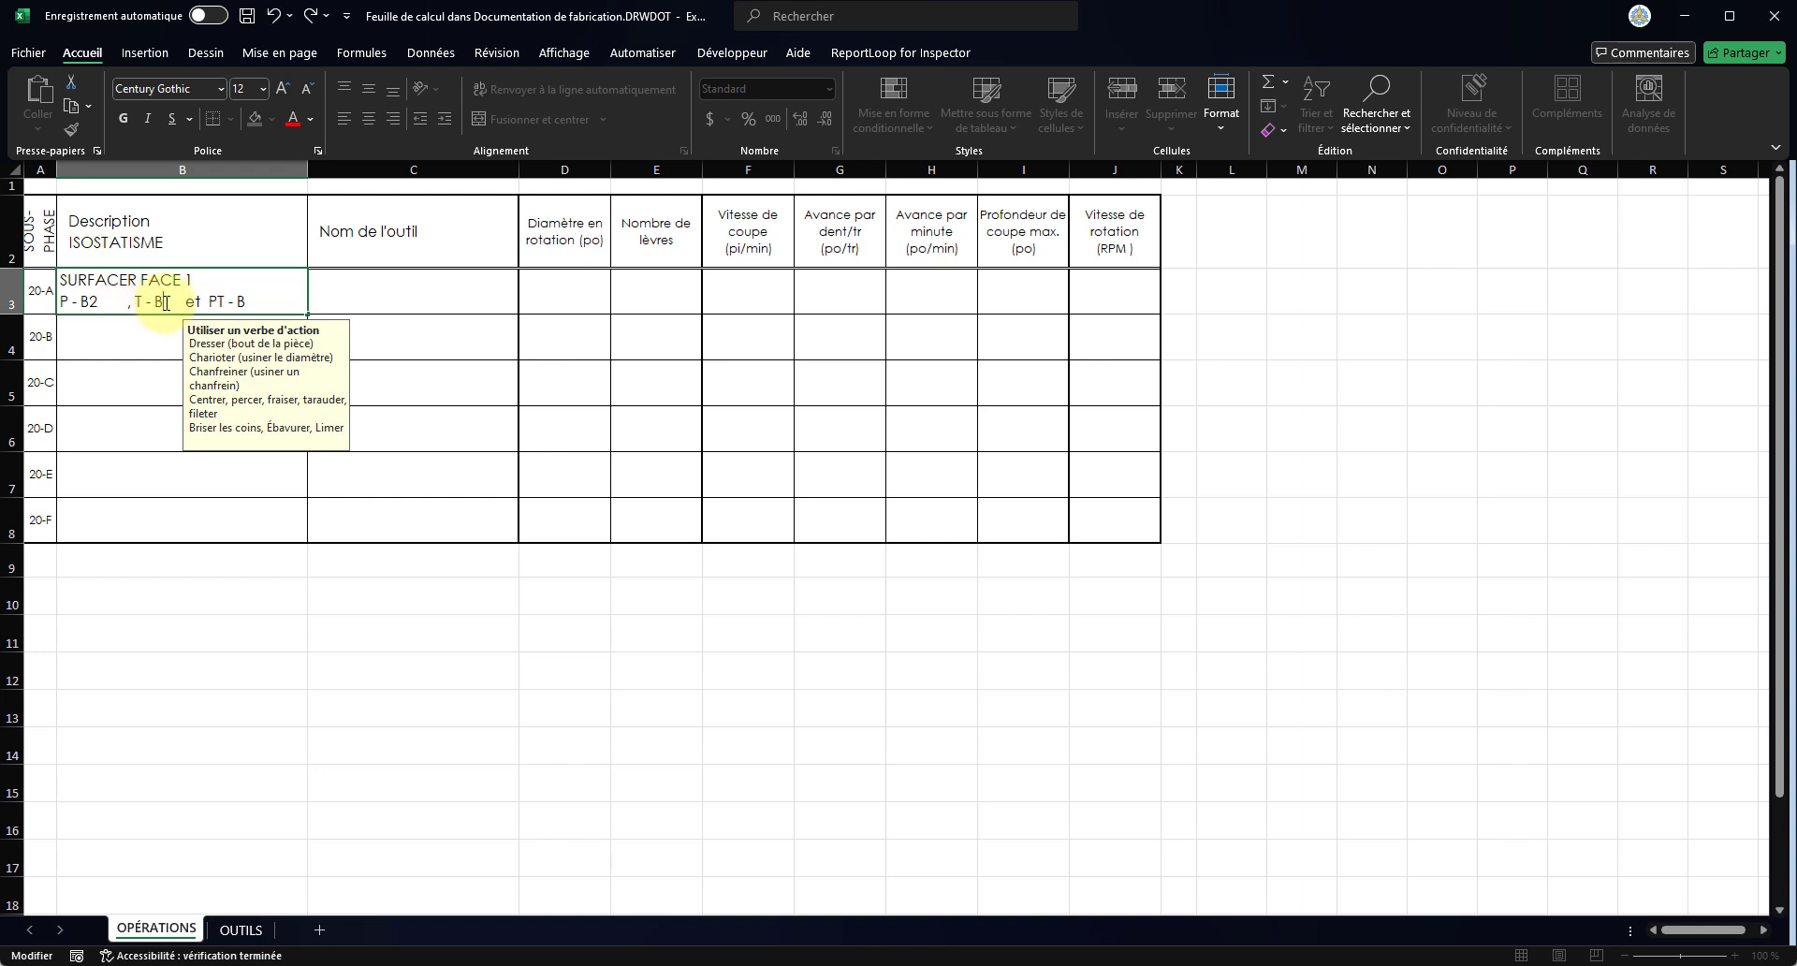
{"action": "type", "text": "4"}
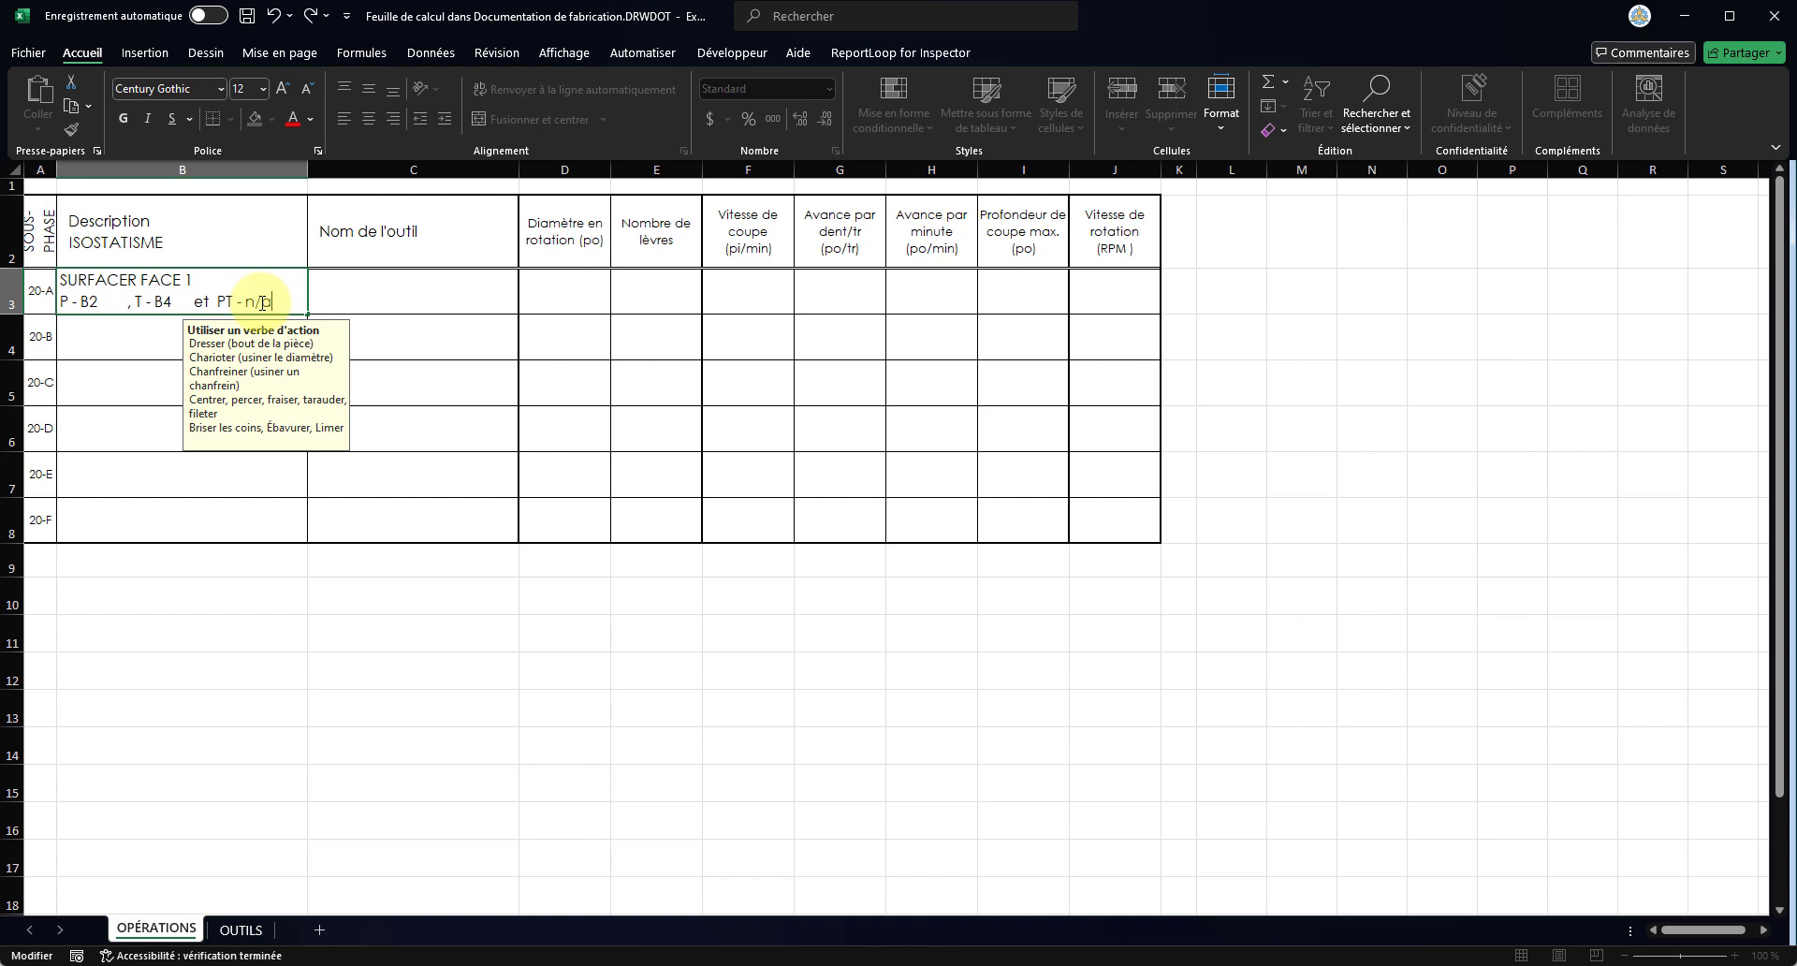
{"action": "left_click", "coordinate": [405, 333]}
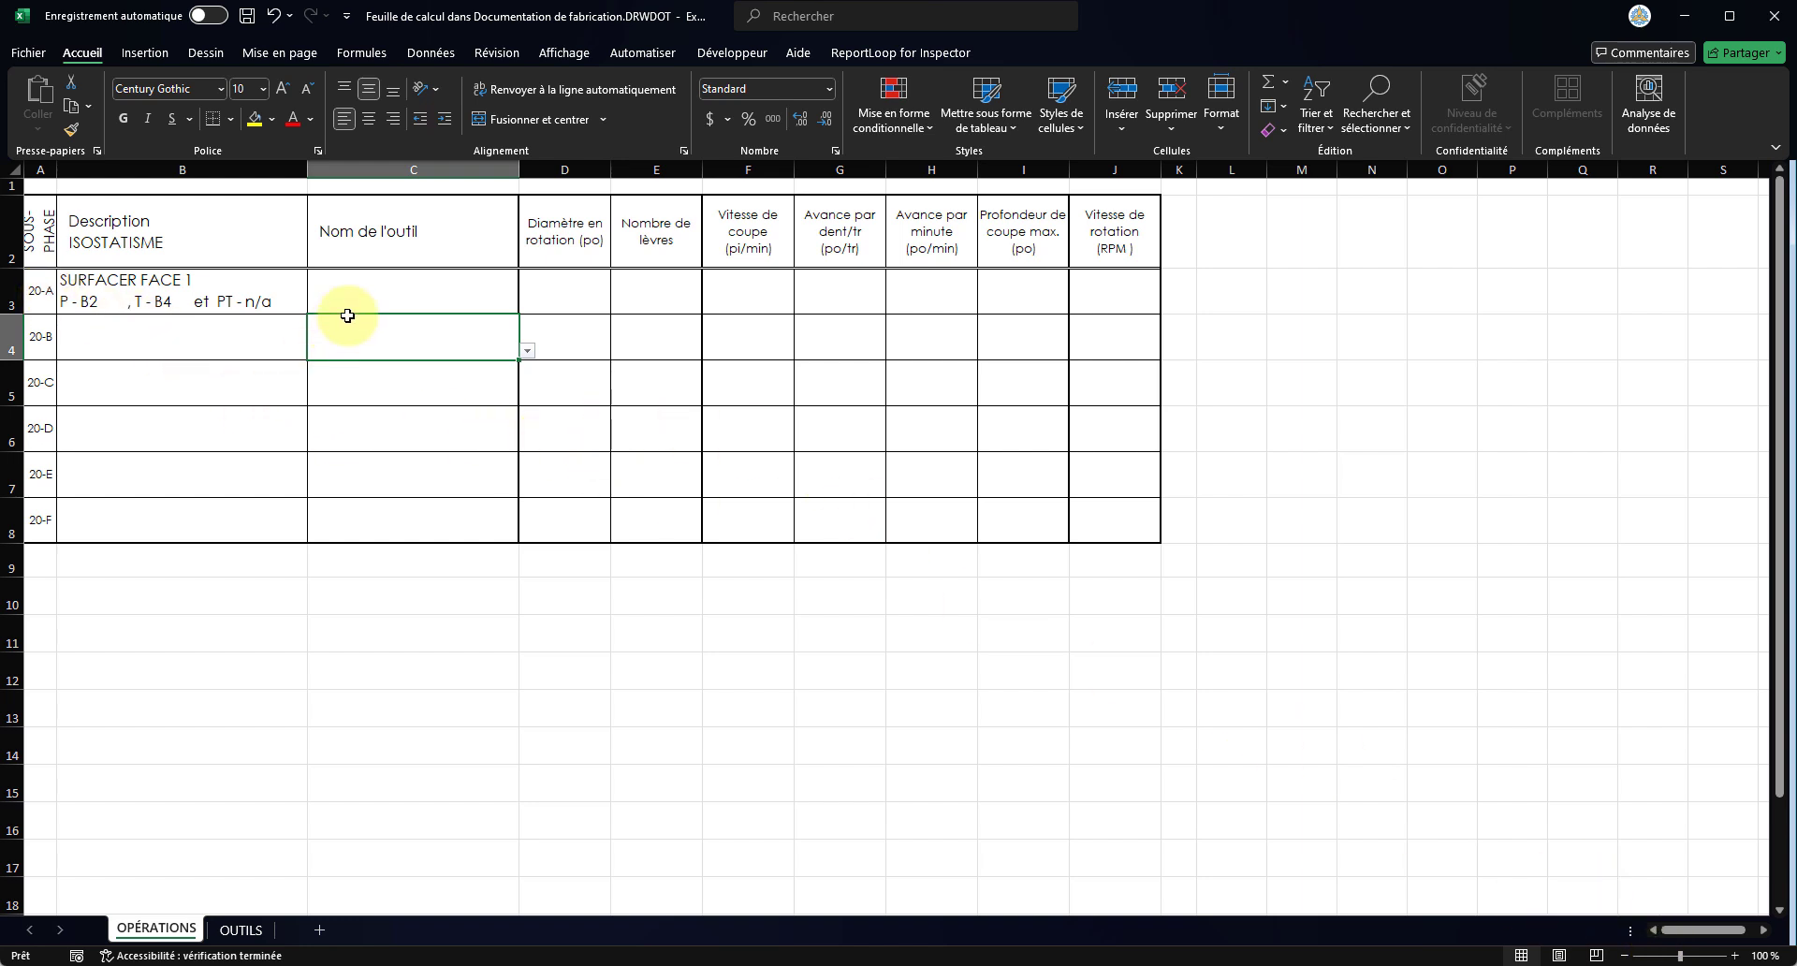
- In C3, choose Fraise à surfacer Ø3" from the su autocomplete, auto-filling 3 po and 7 lèvres
{"action": "left_click", "coordinate": [379, 286]}
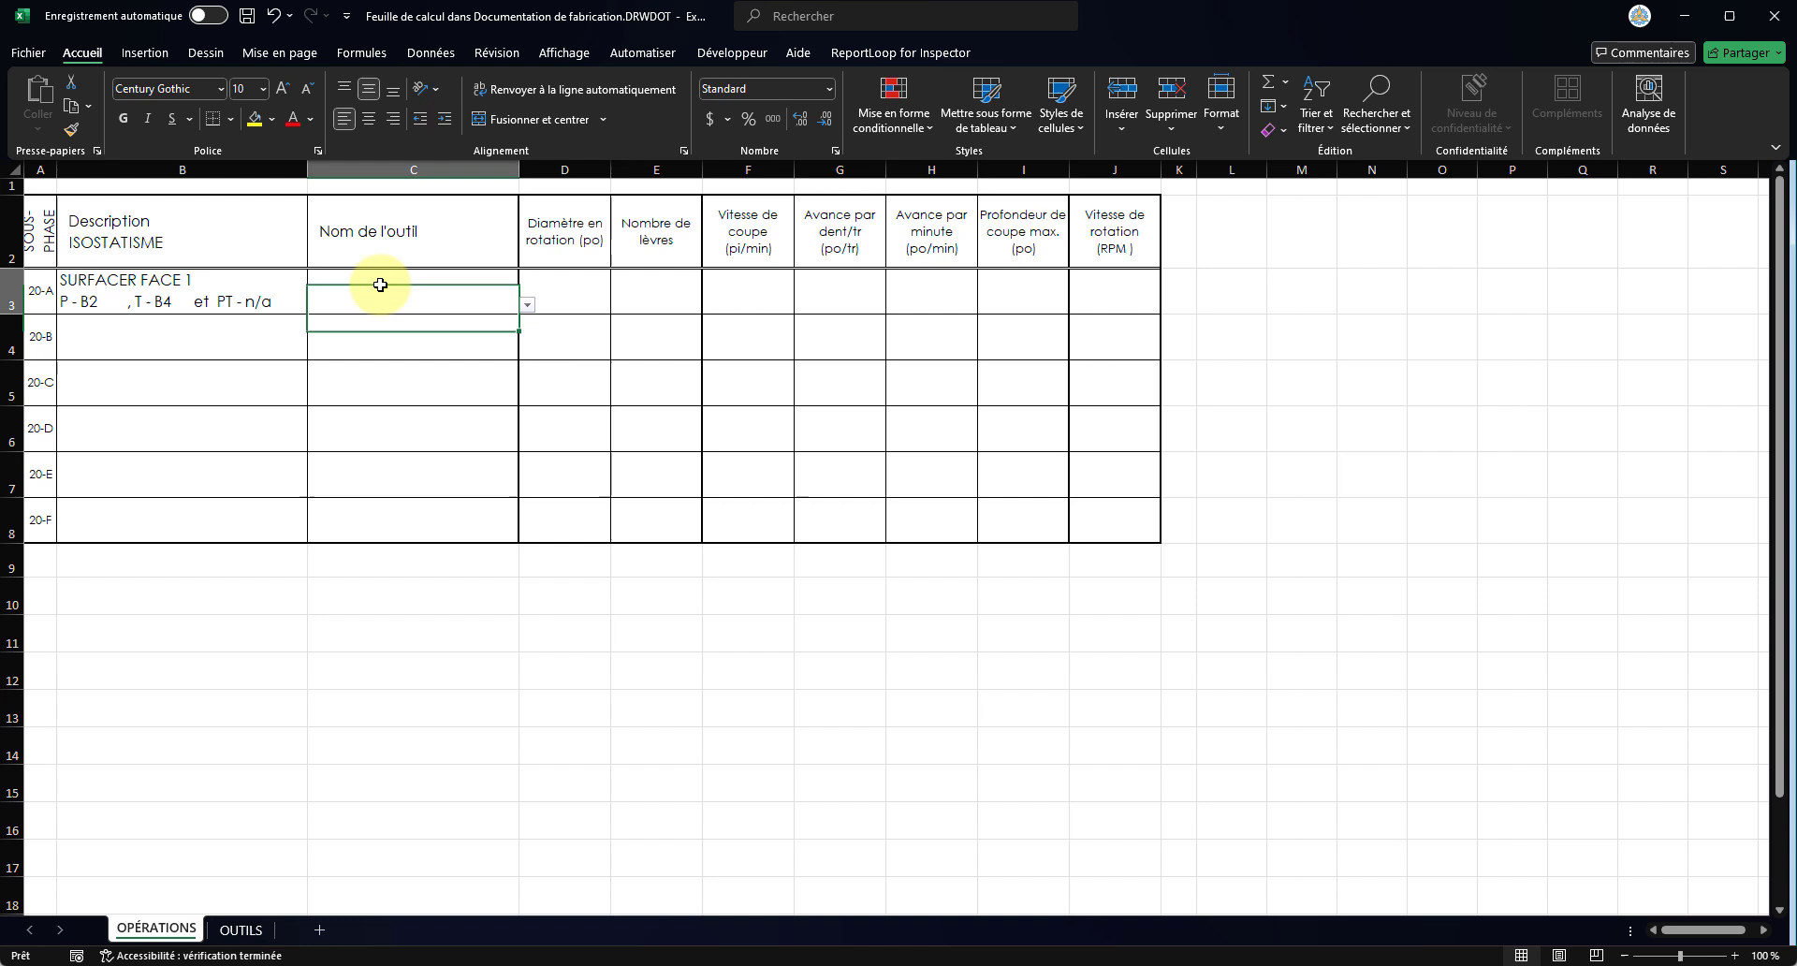
{"action": "left_click", "coordinate": [527, 308]}
{"action": "scroll", "coordinate": [464, 402], "scroll_direction": "down", "scroll_amount": 3}
{"action": "scroll", "coordinate": [464, 402], "scroll_direction": "down", "scroll_amount": 3}
{"action": "scroll", "coordinate": [465, 407], "scroll_direction": "down", "scroll_amount": 3}
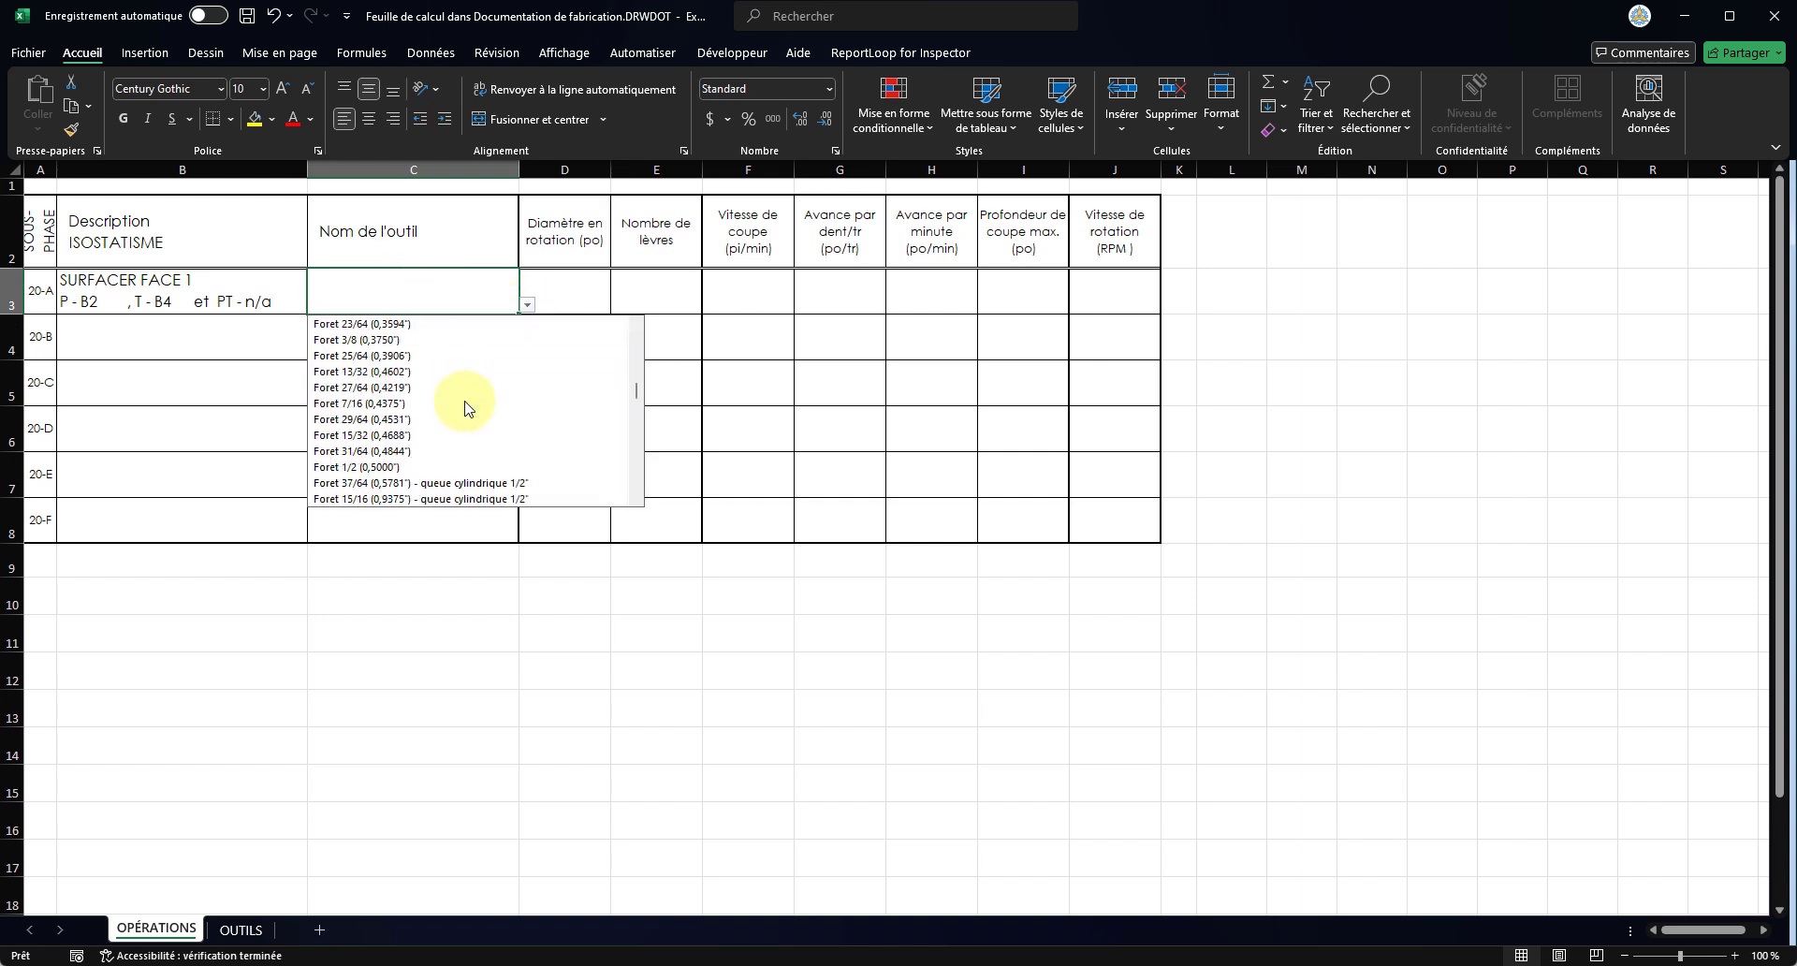
{"action": "scroll", "coordinate": [465, 407], "scroll_direction": "down", "scroll_amount": 3}
{"action": "scroll", "coordinate": [465, 405], "scroll_direction": "down", "scroll_amount": 3}
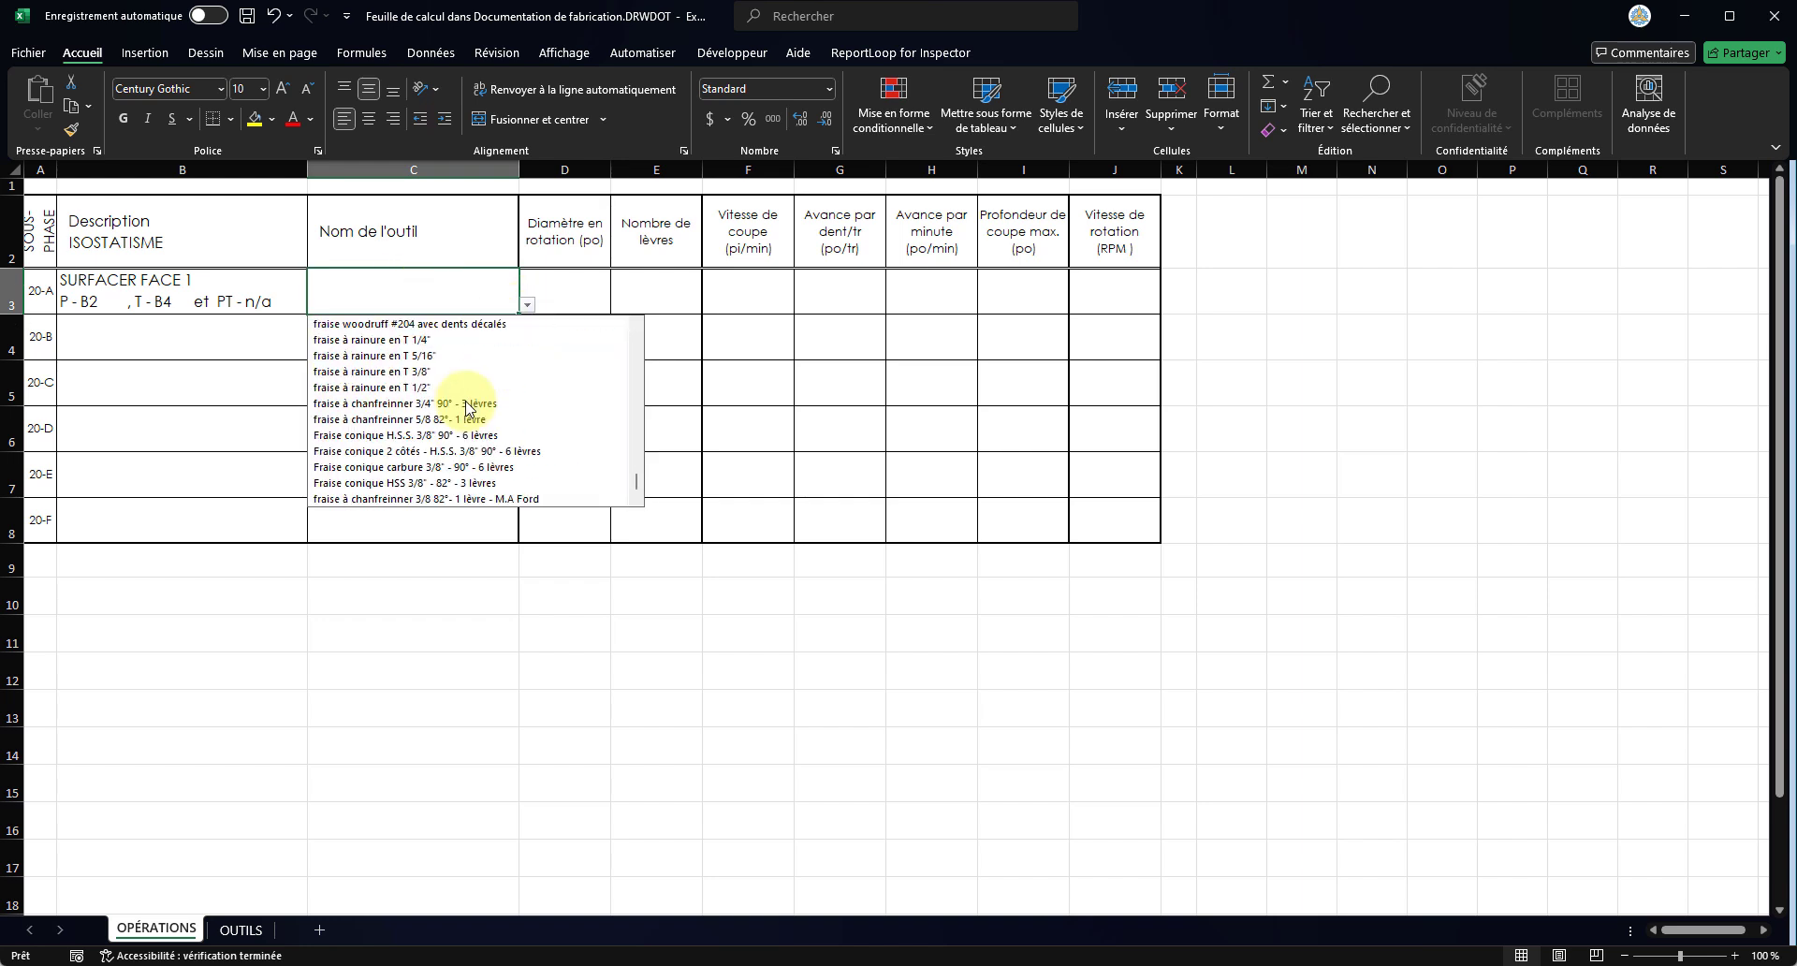
{"action": "left_click", "coordinate": [435, 308]}
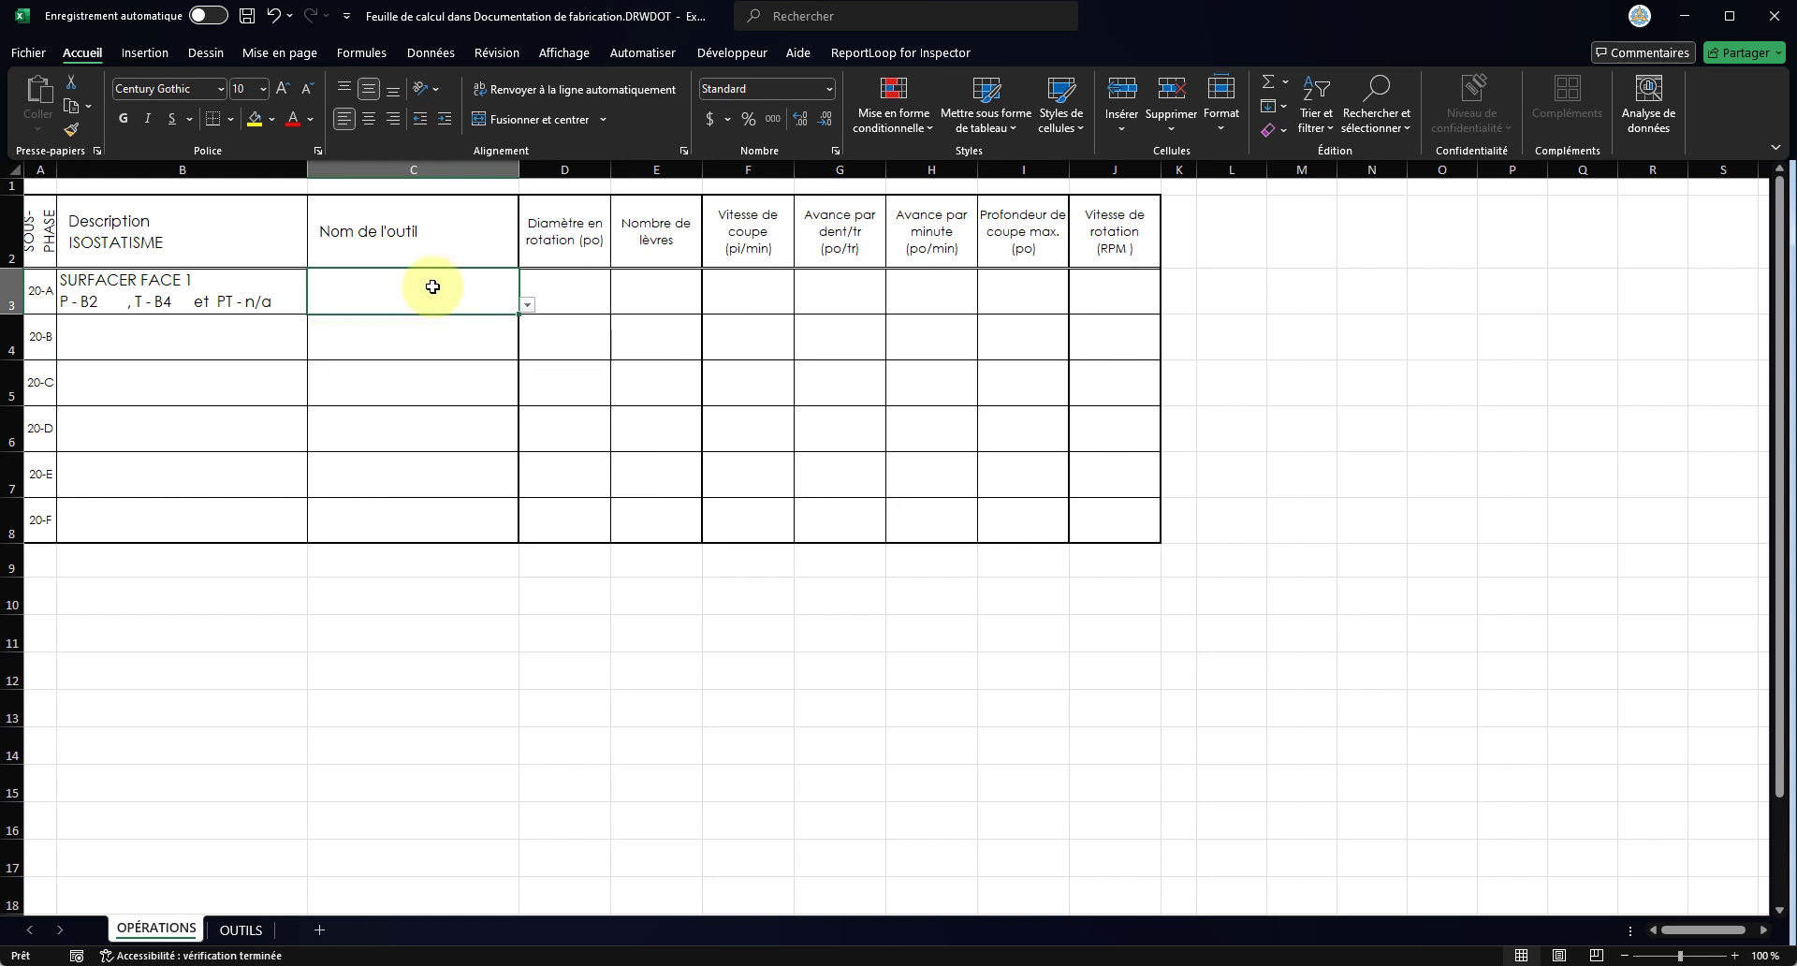
{"action": "type", "text": "sur"}
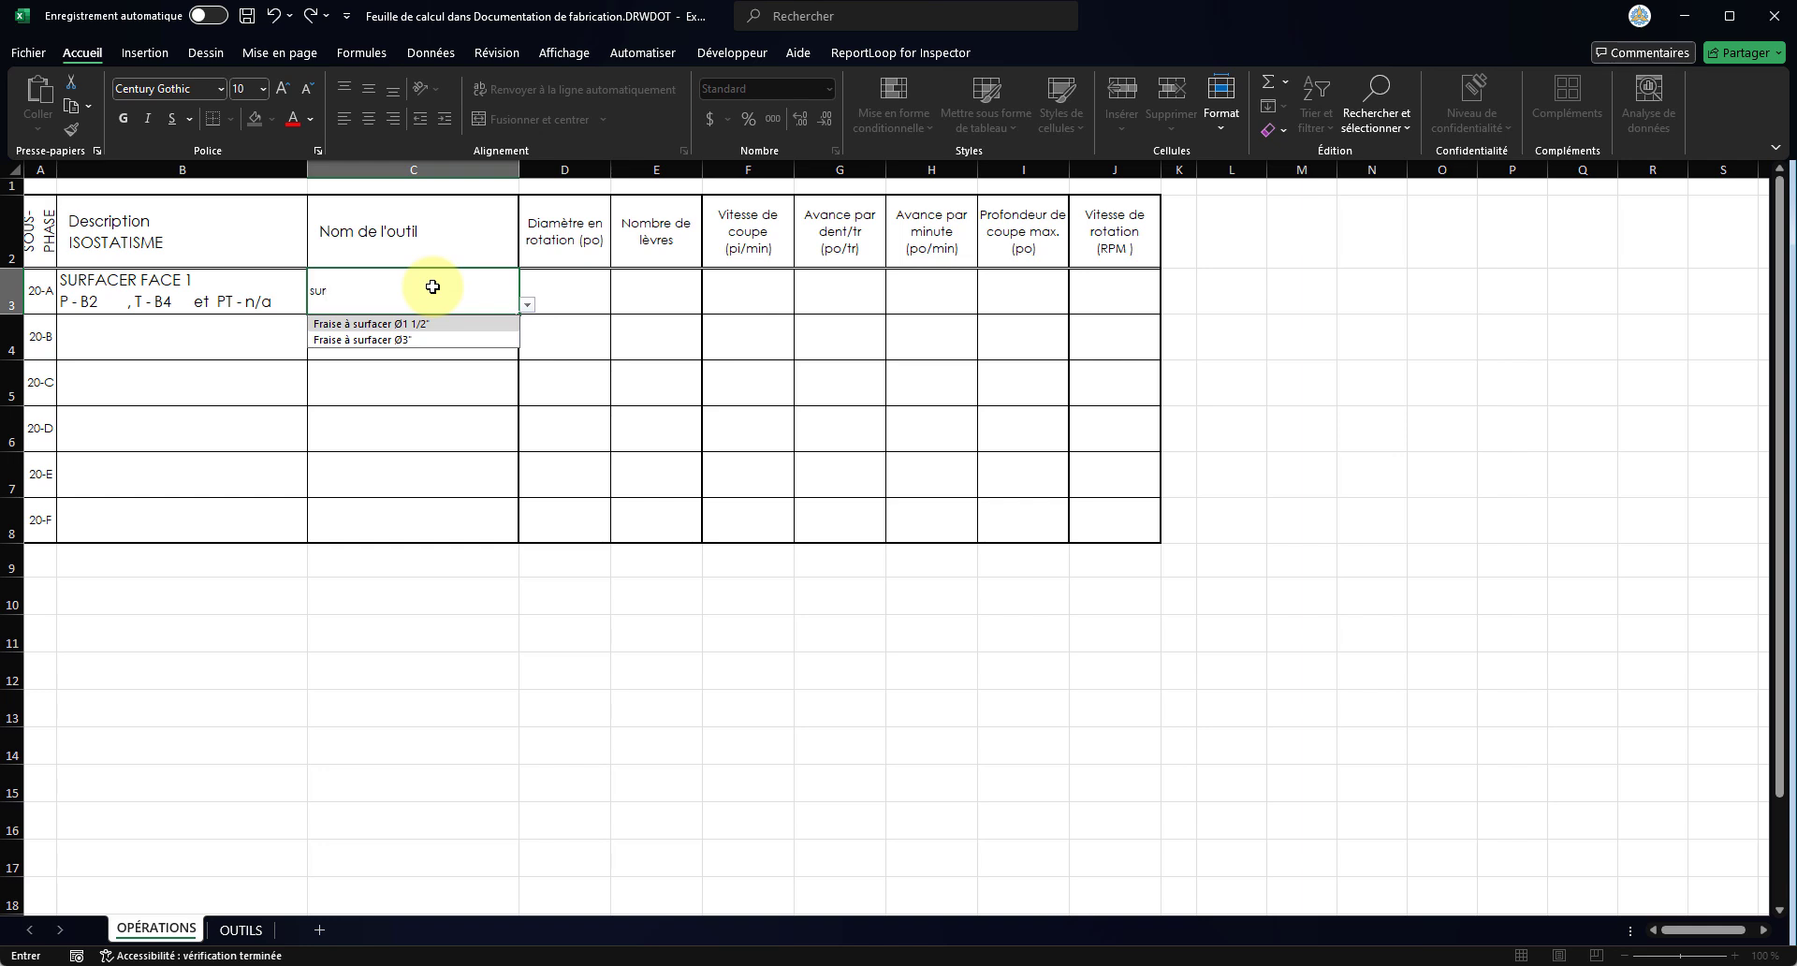
{"action": "left_click", "coordinate": [383, 339]}
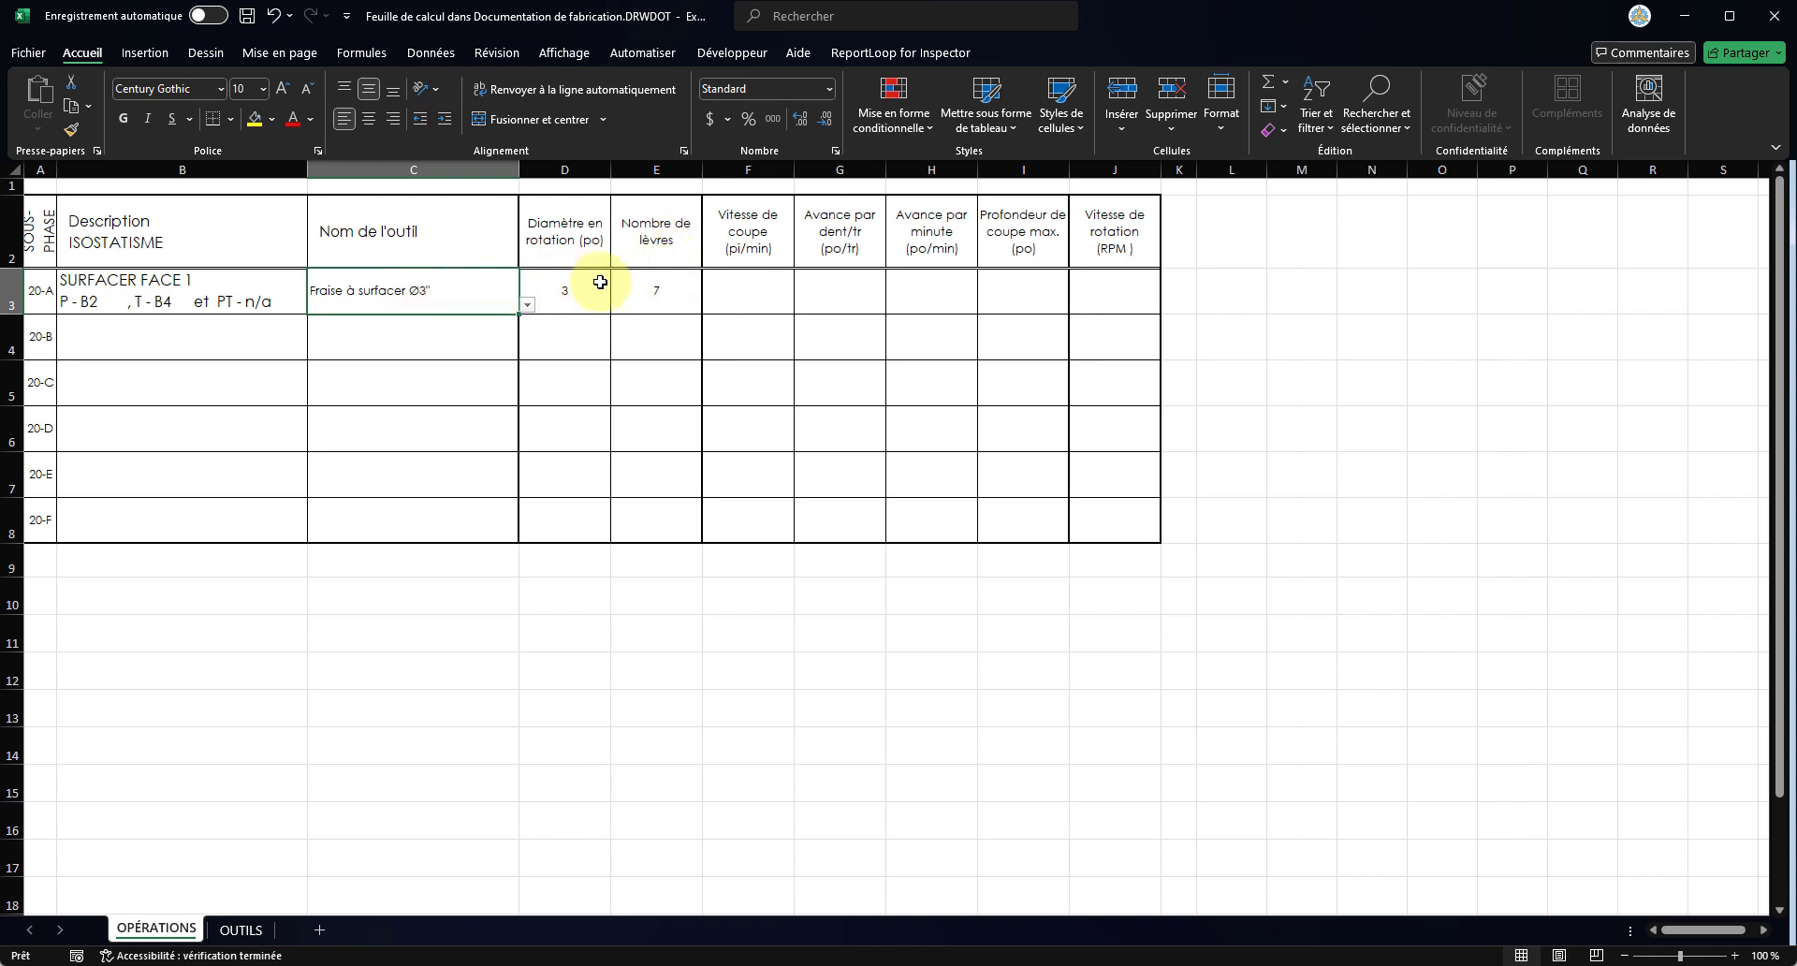
- Fill row 20-A's cells F3, G3 and I3 with yellow
{"action": "left_click", "coordinate": [756, 282]}
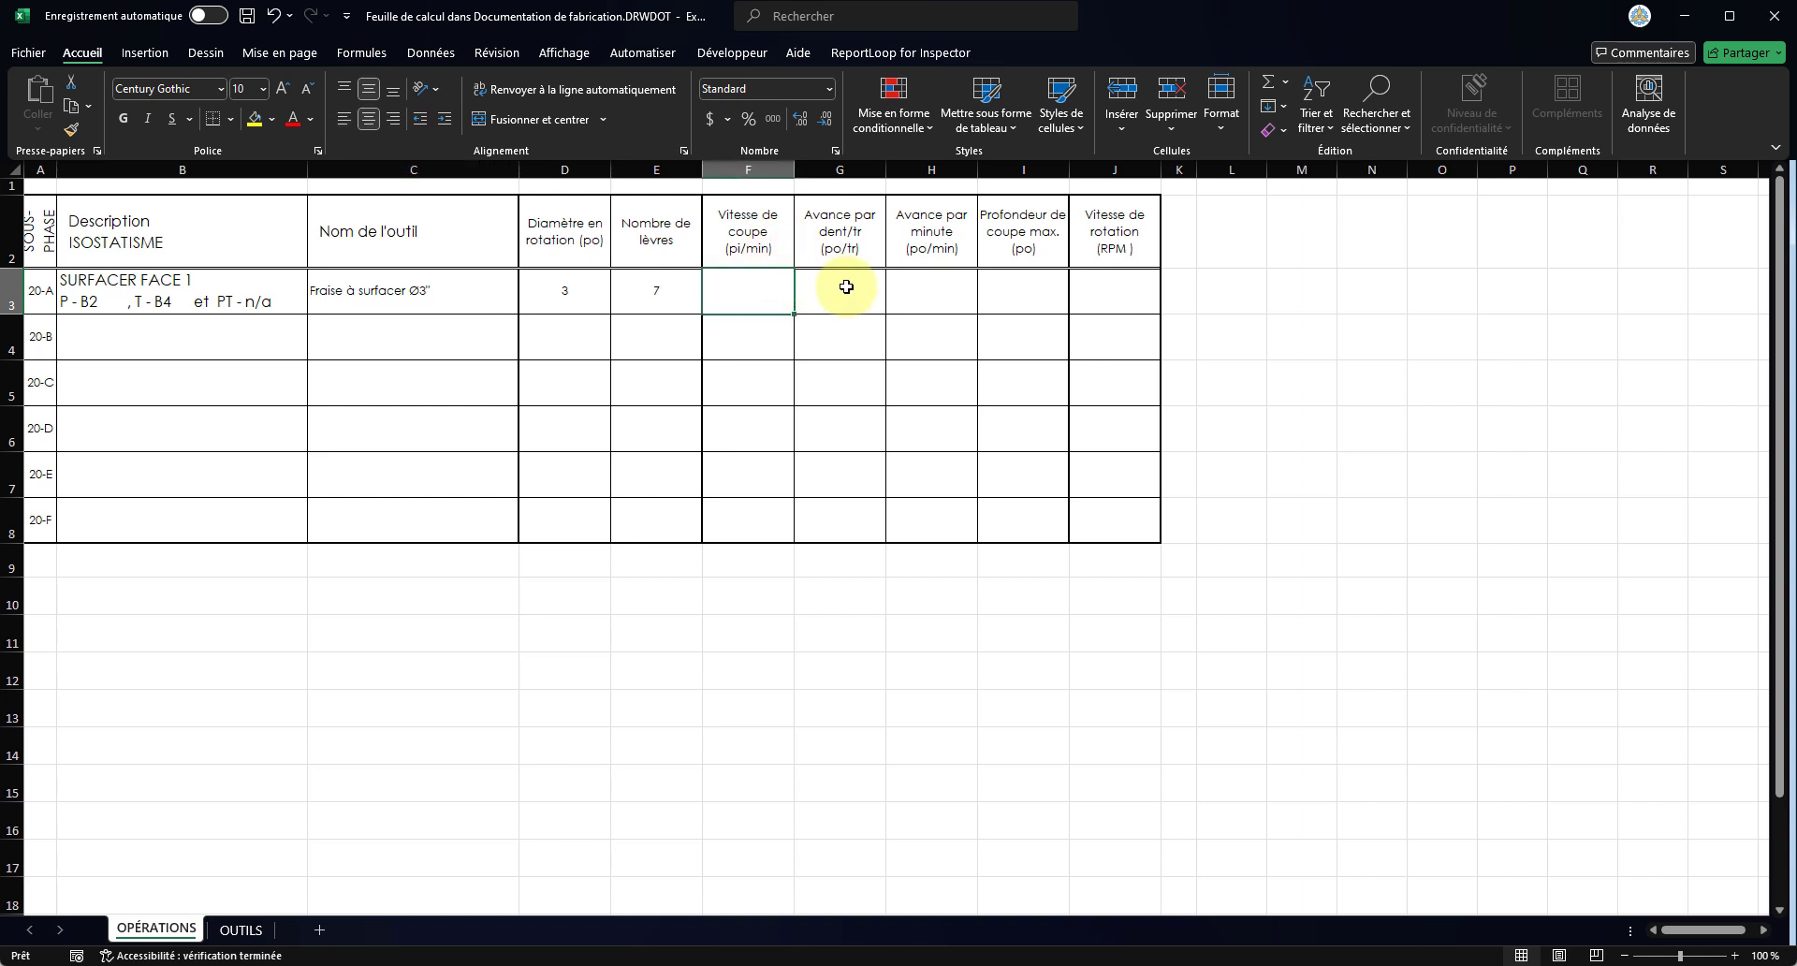
{"action": "left_click", "coordinate": [846, 288], "text": "ctrl"}
{"action": "left_click", "coordinate": [1025, 290], "text": "ctrl"}
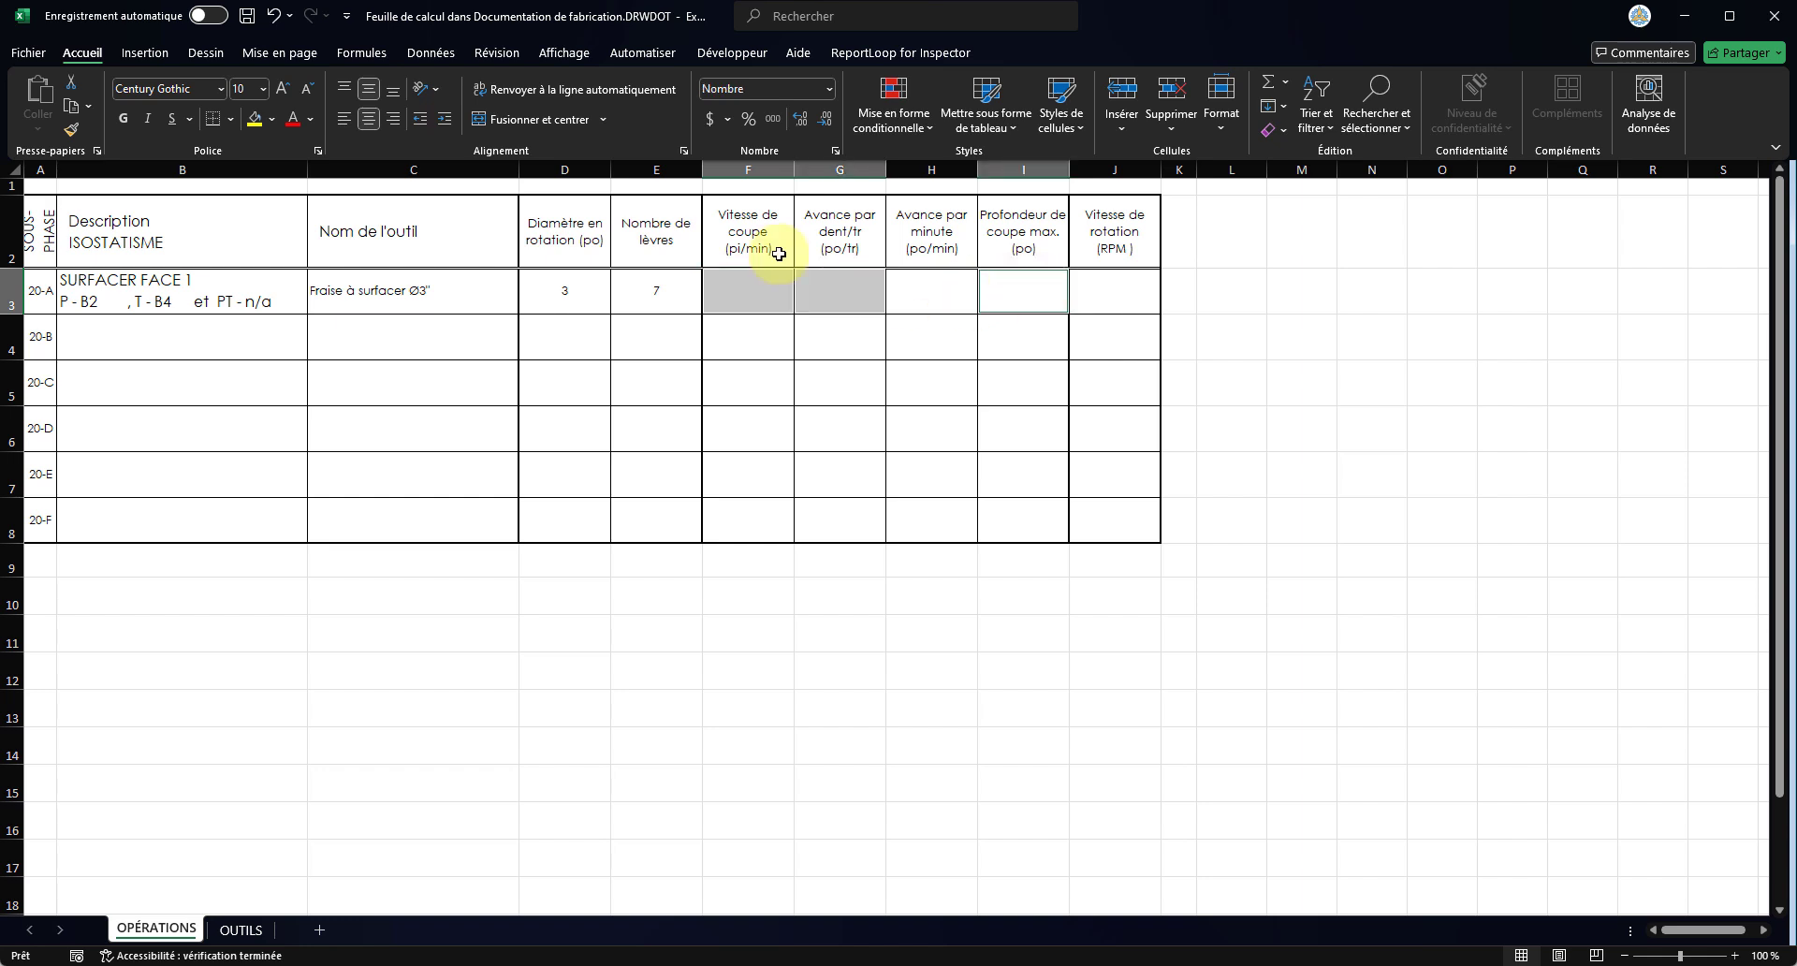
{"action": "left_click", "coordinate": [254, 119]}
{"action": "left_click", "coordinate": [1301, 519]}
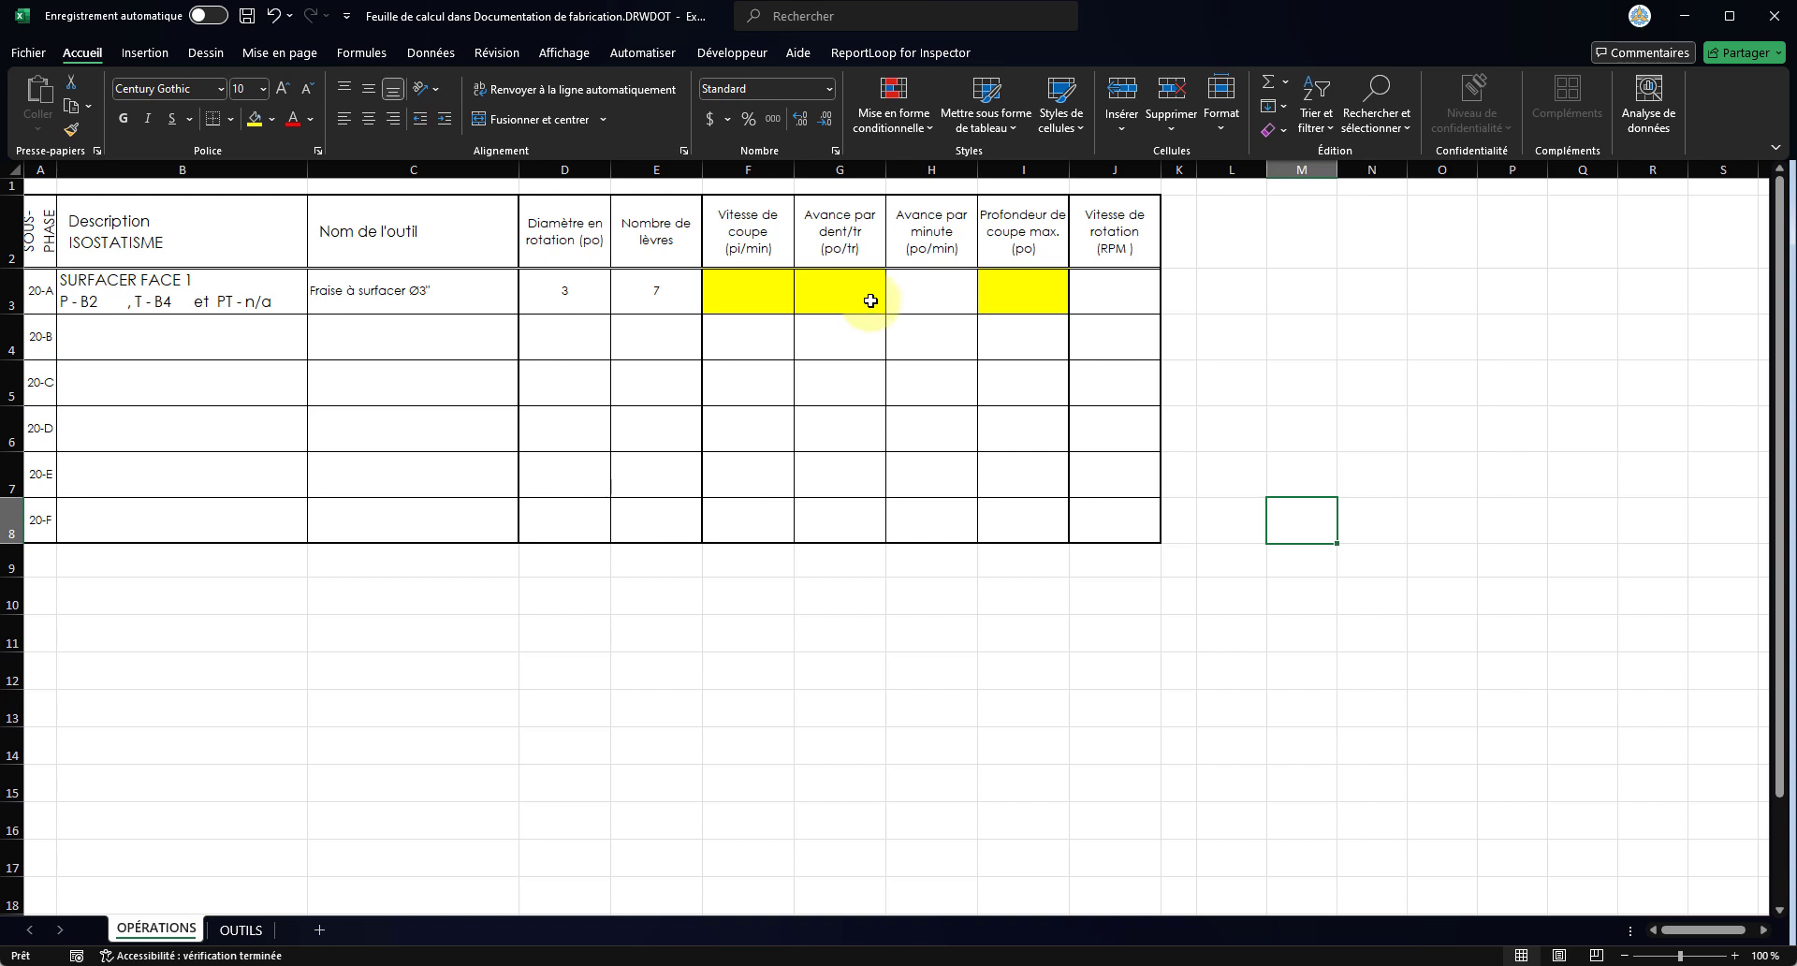
- Fill row 20-A's cells H3 and J3 with green
{"action": "left_click", "coordinate": [964, 290]}
{"action": "left_click", "coordinate": [1113, 290], "text": "ctrl"}
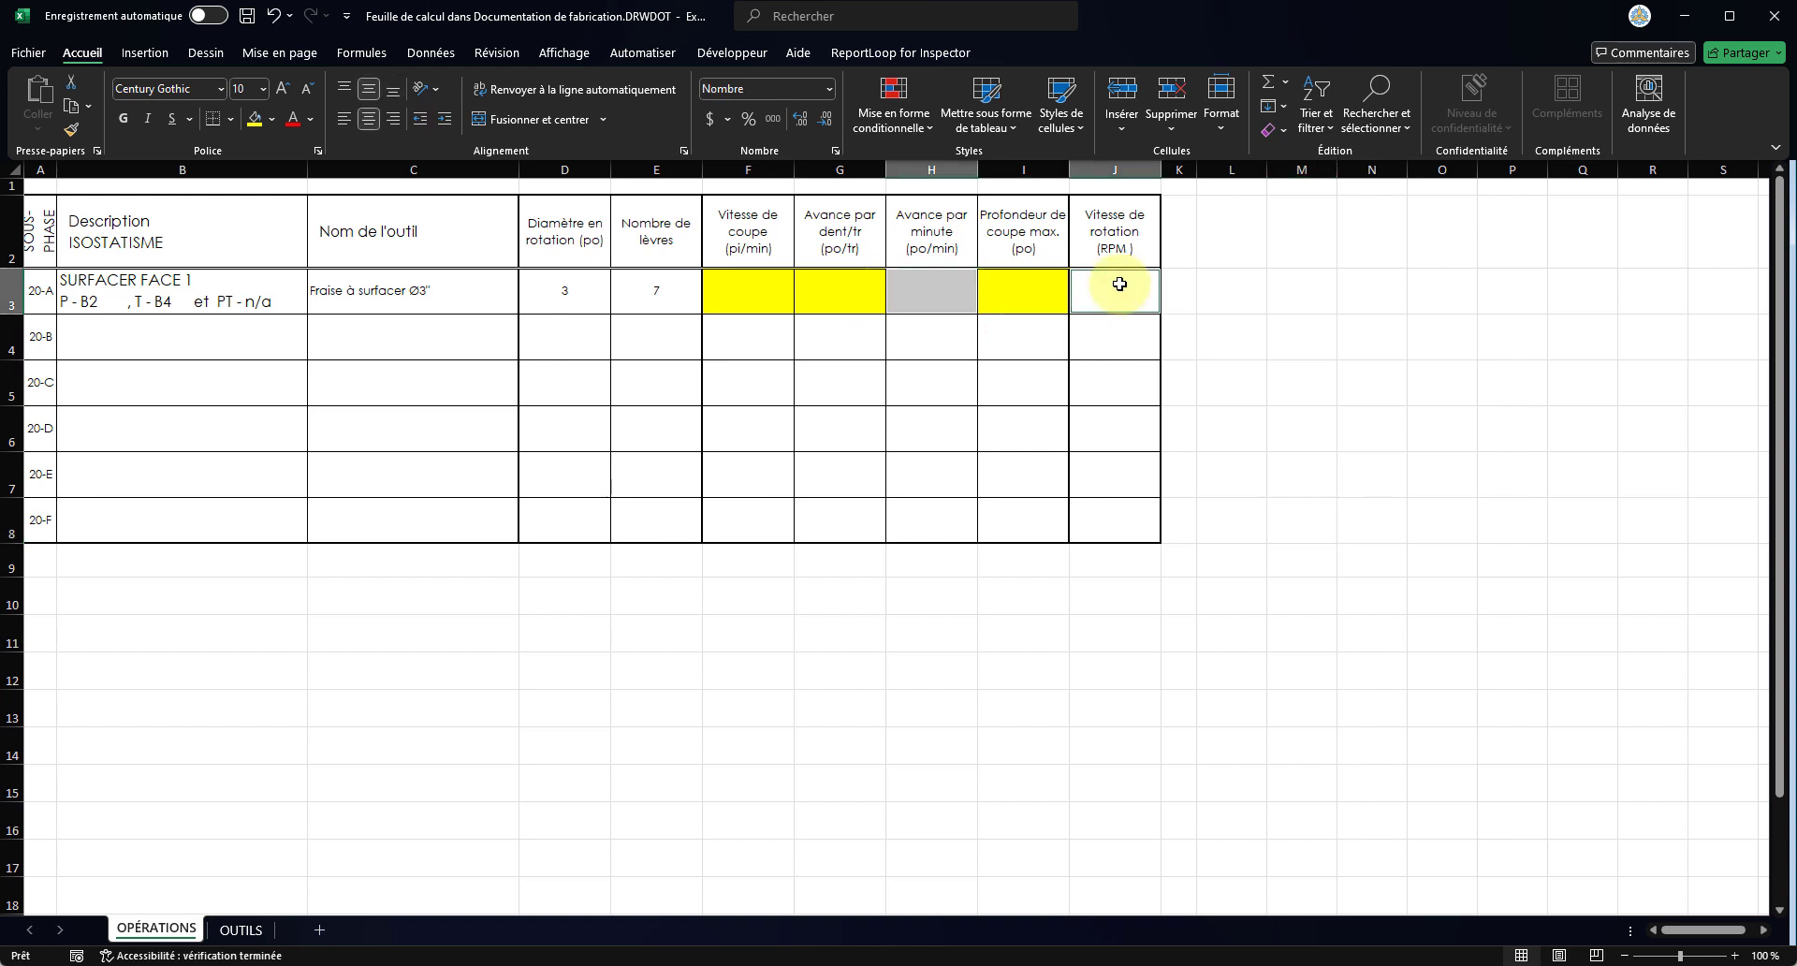
{"action": "left_click", "coordinate": [272, 122]}
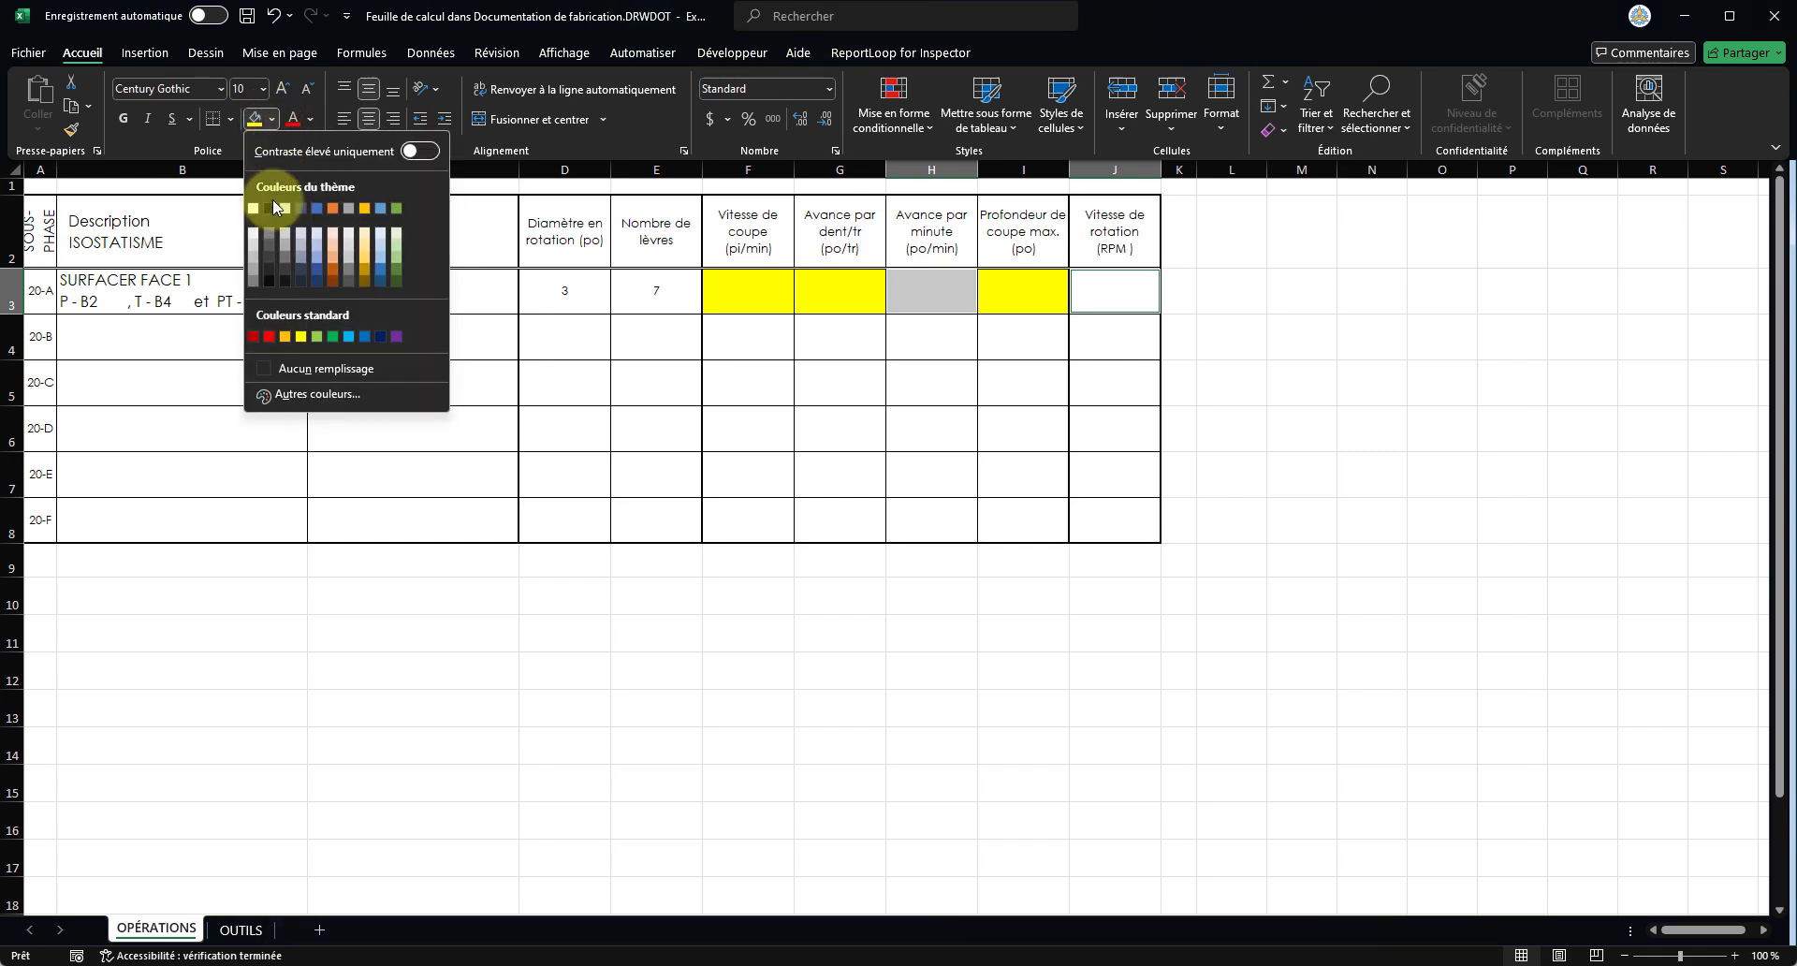
{"action": "left_click", "coordinate": [312, 339]}
{"action": "left_click", "coordinate": [1374, 504]}
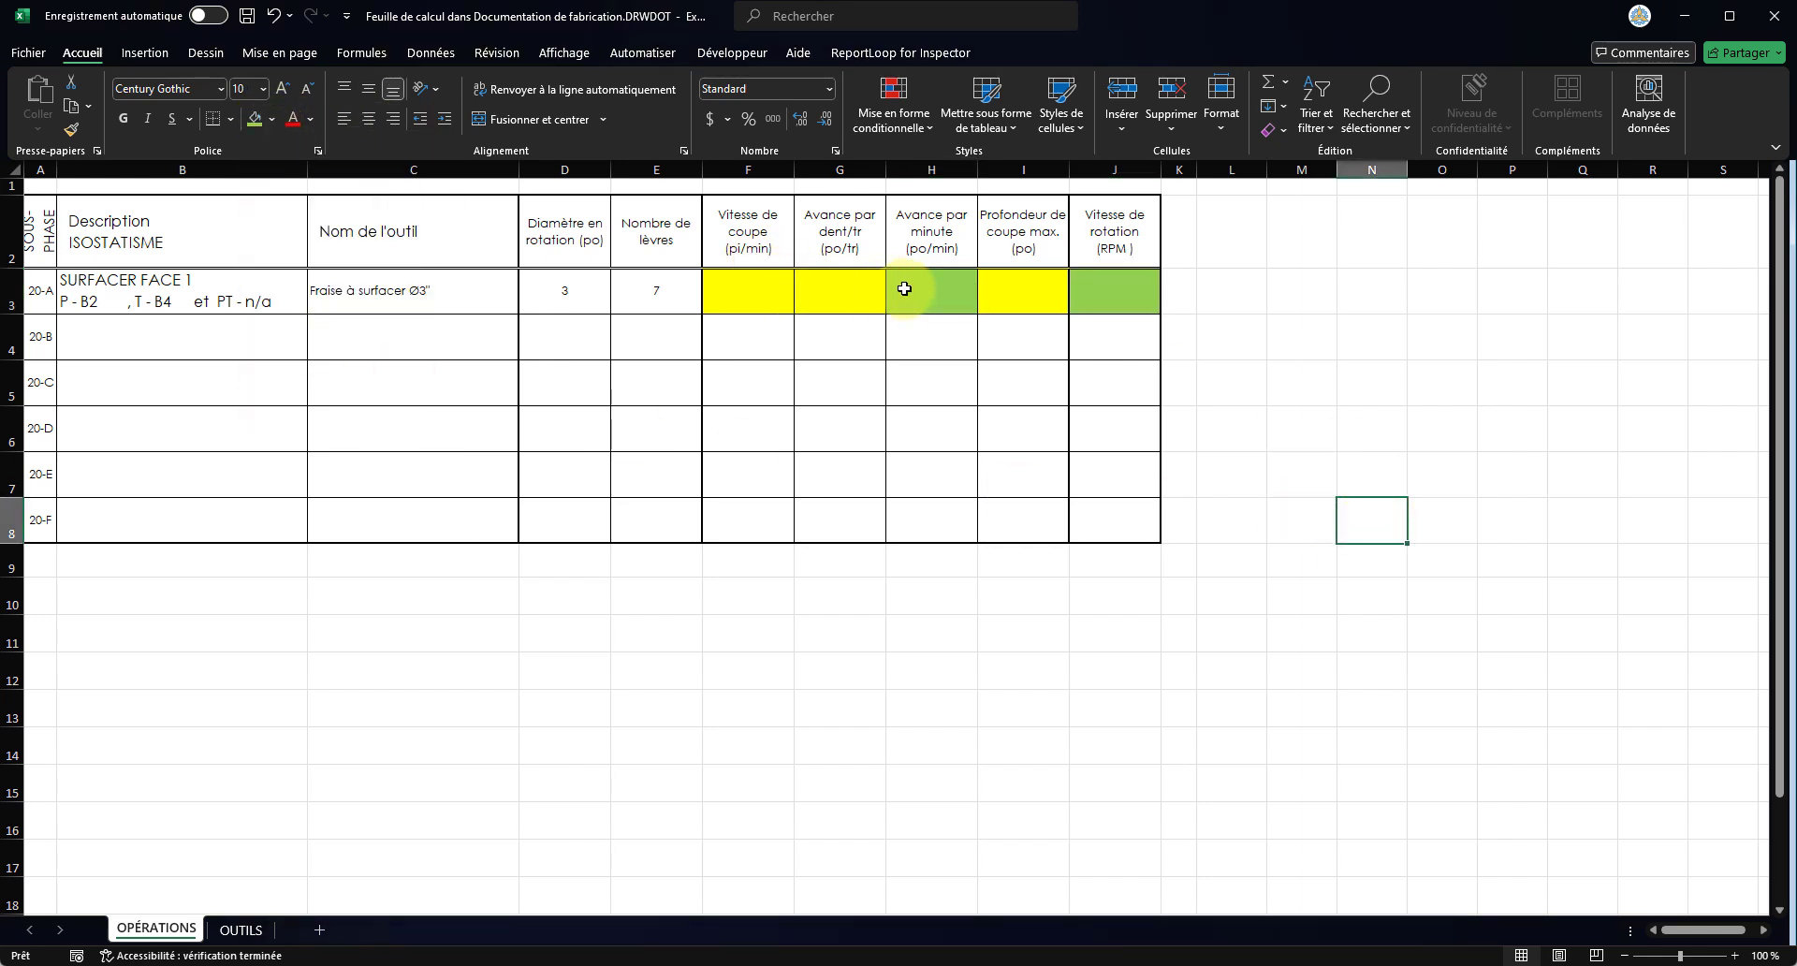
- Set cells F3:J3 to No Fill
{"action": "left_click", "coordinate": [272, 119]}
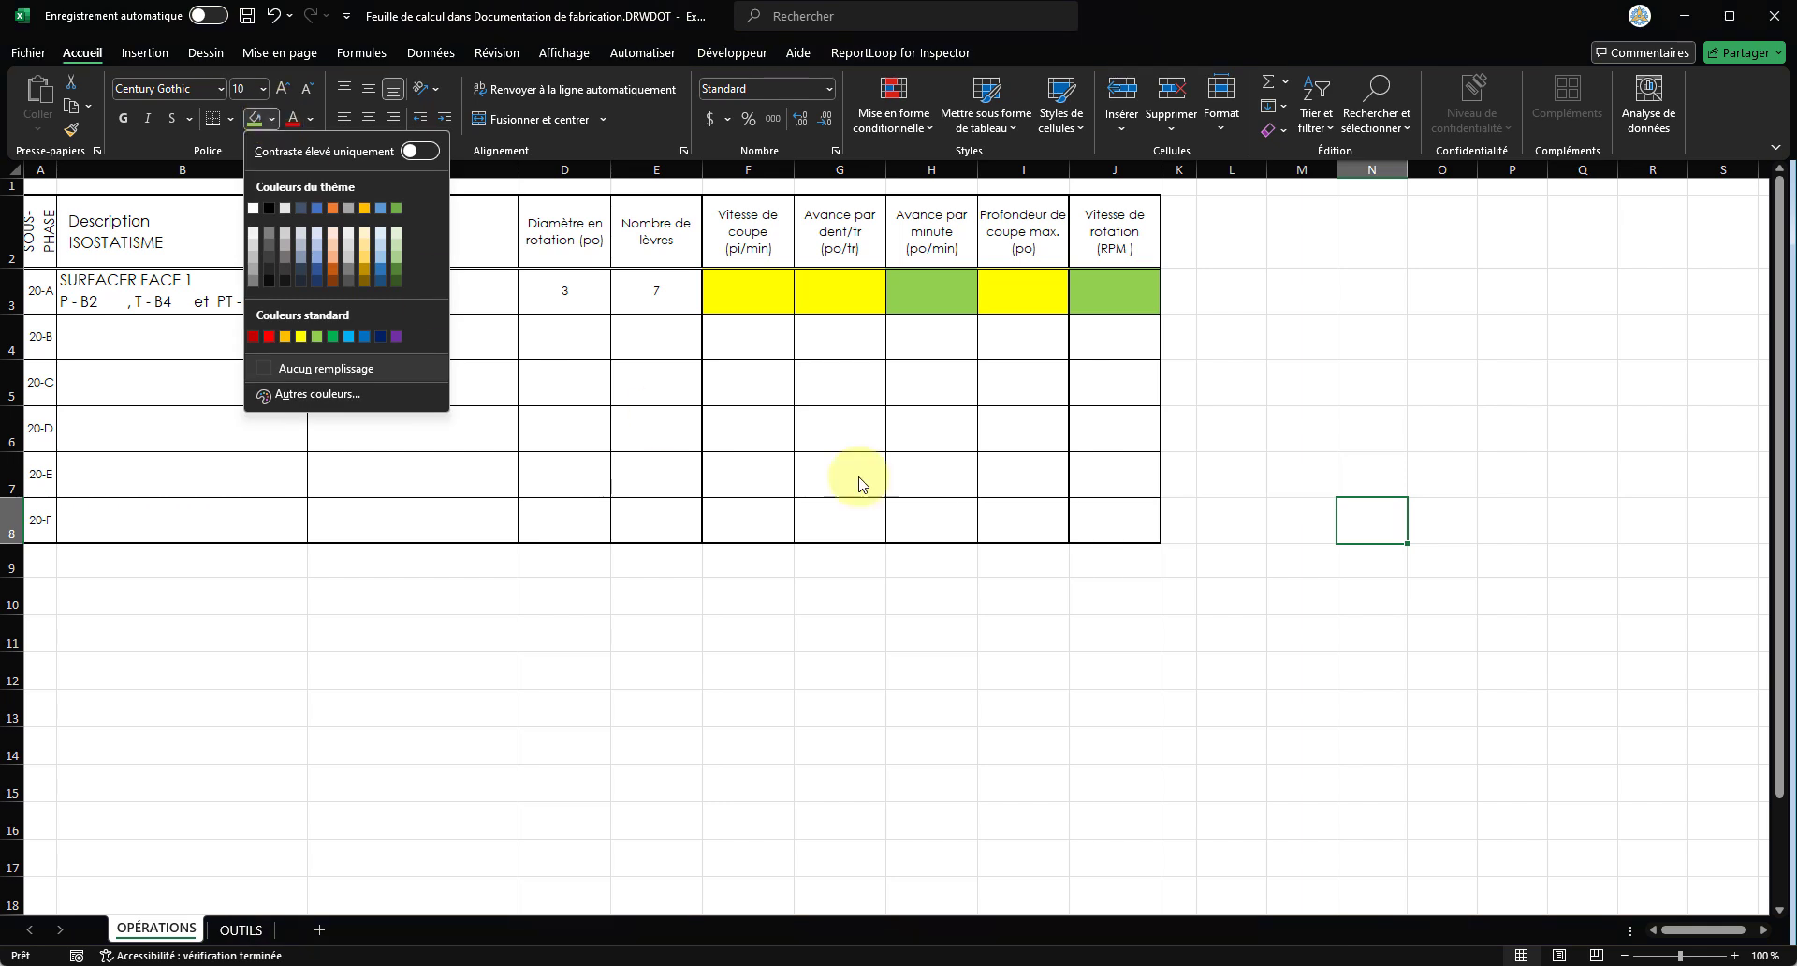
{"action": "left_click_drag", "start_coordinate": [749, 291], "coordinate": [1109, 297]}
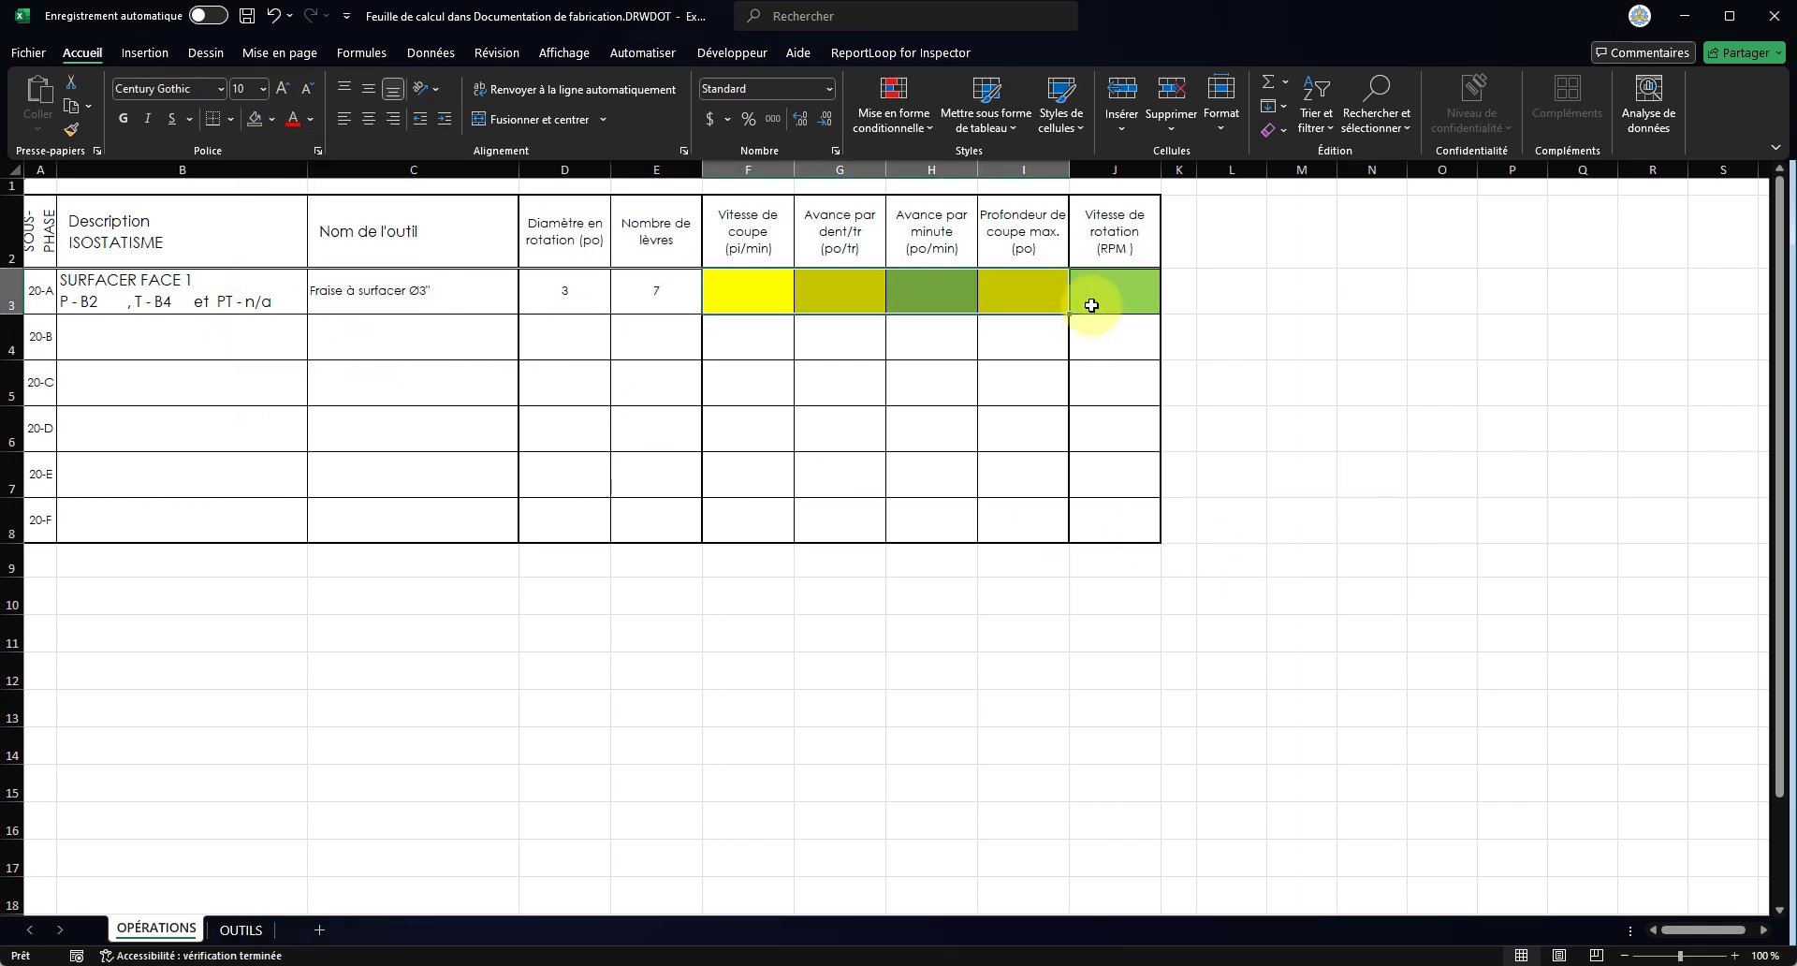
{"action": "left_click", "coordinate": [273, 119]}
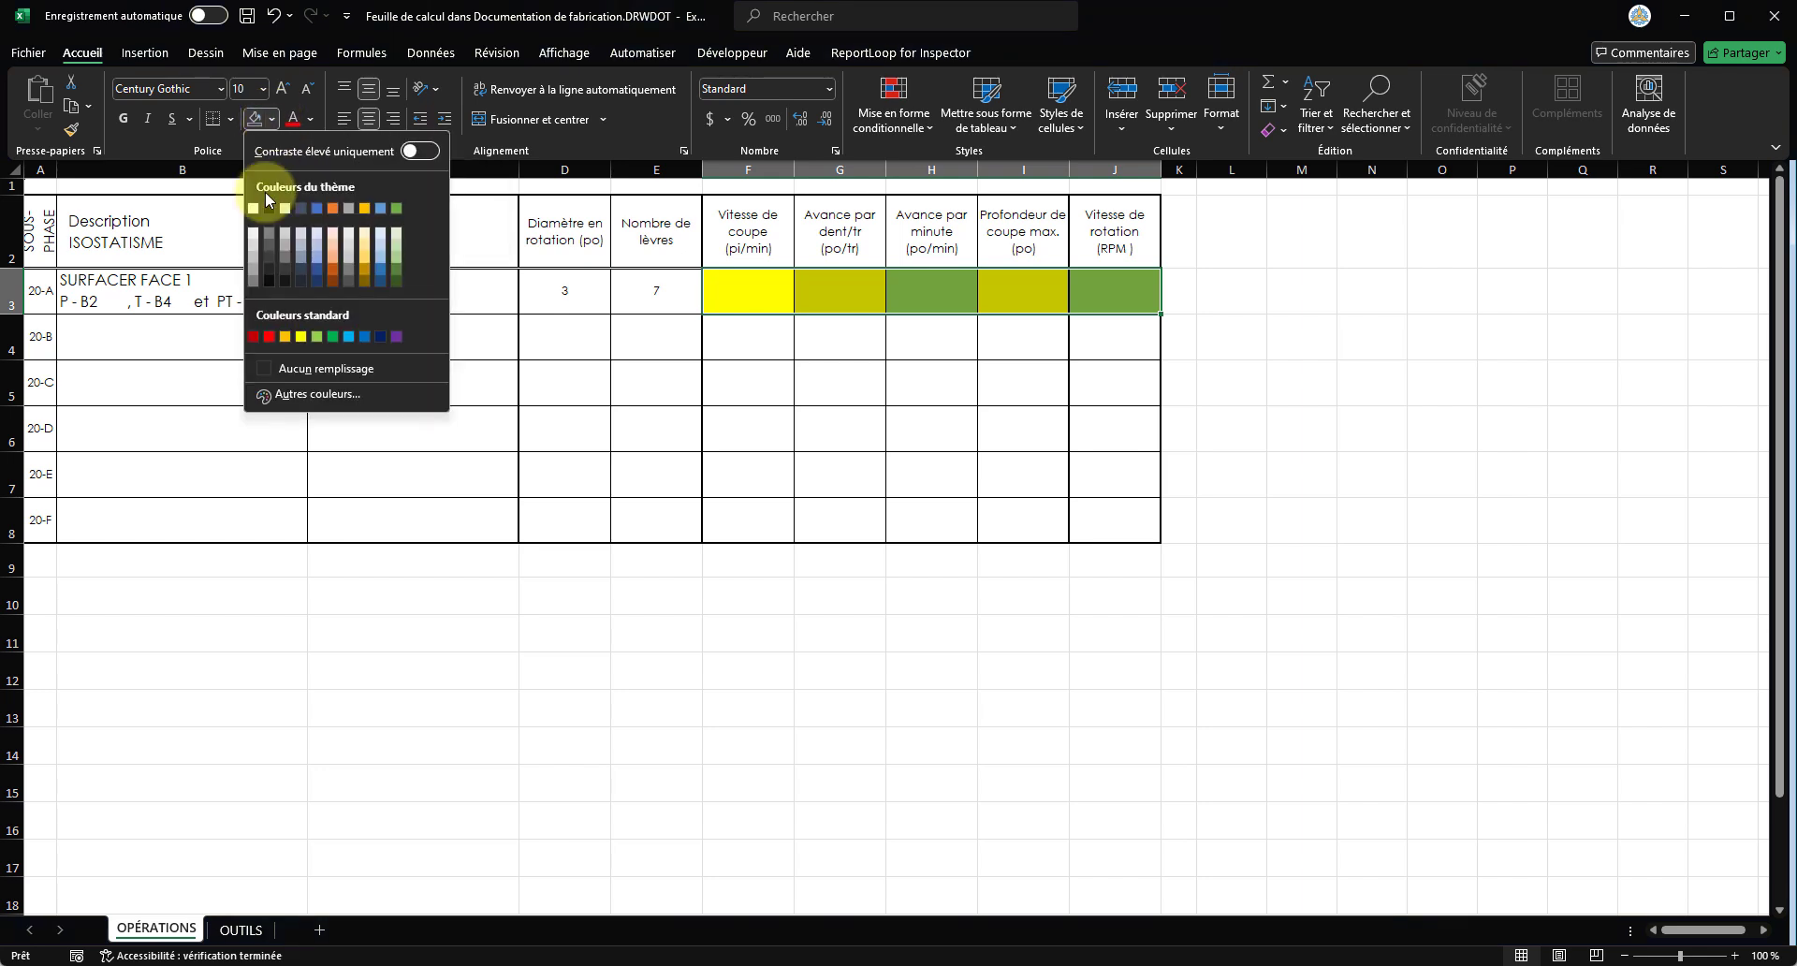
{"action": "left_click", "coordinate": [281, 365]}
{"action": "left_click", "coordinate": [1015, 379]}
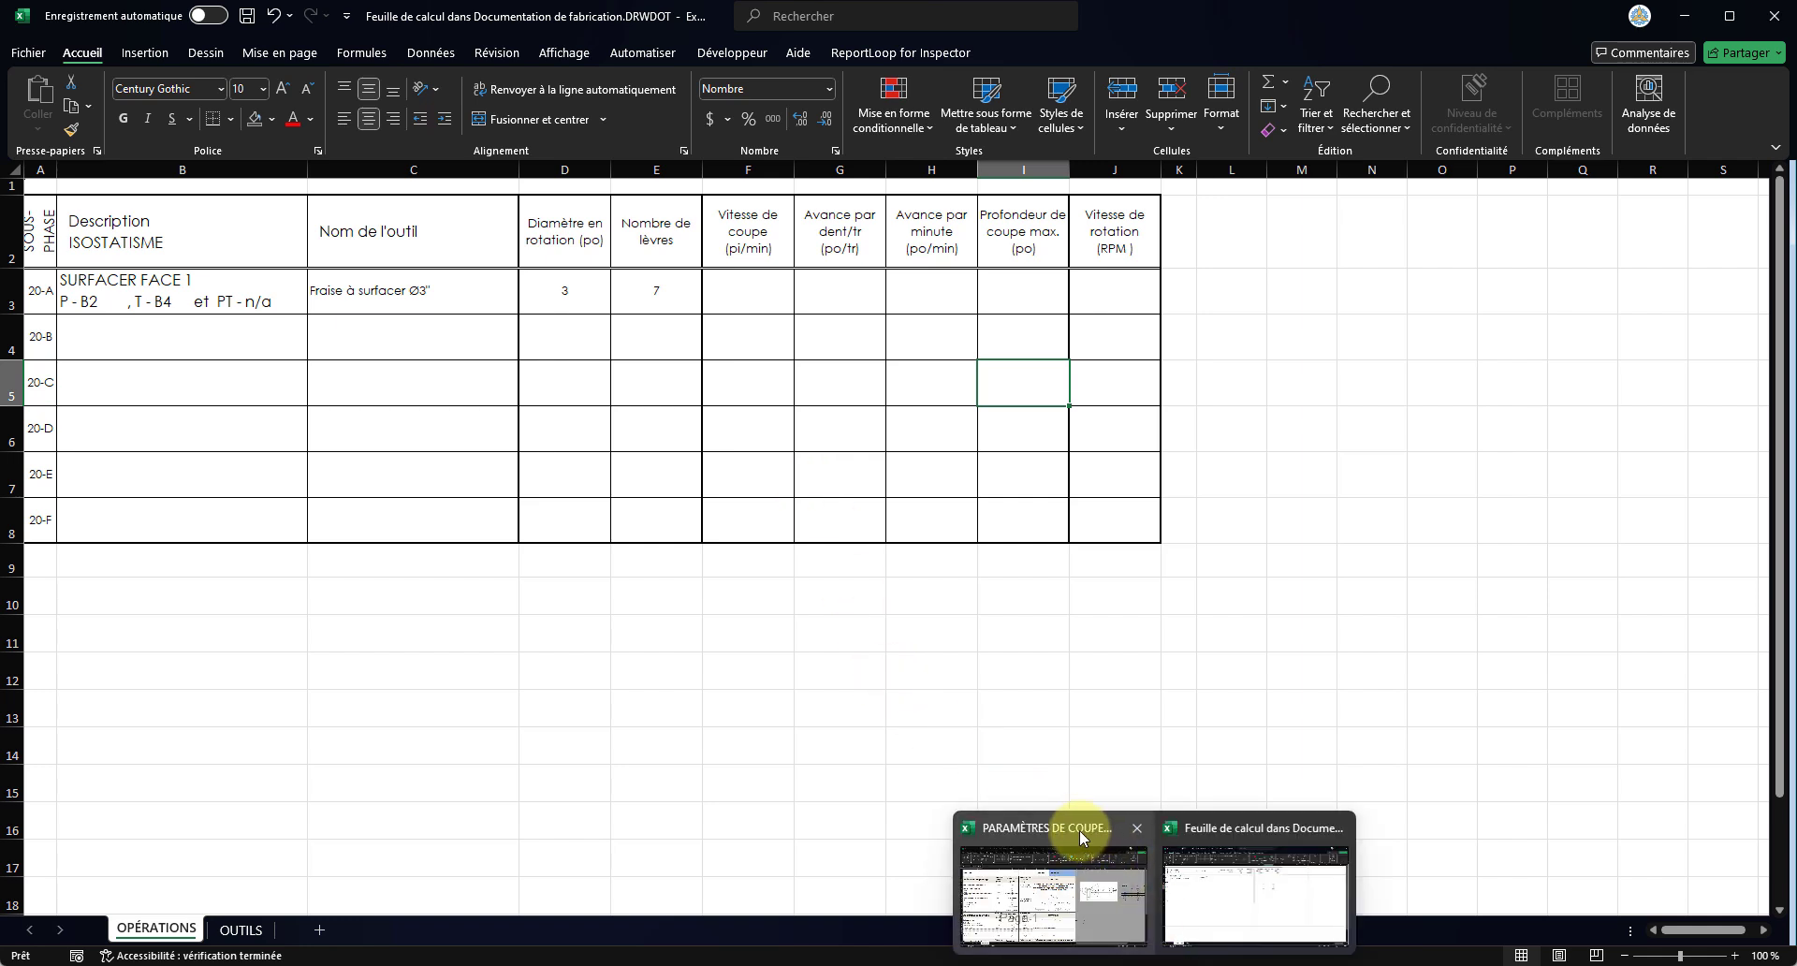
- Switch to the PARAMÈTRES DE COUPE workbook, then to the SharePoint course library in Chrome
{"action": "left_click", "coordinate": [1080, 829]}
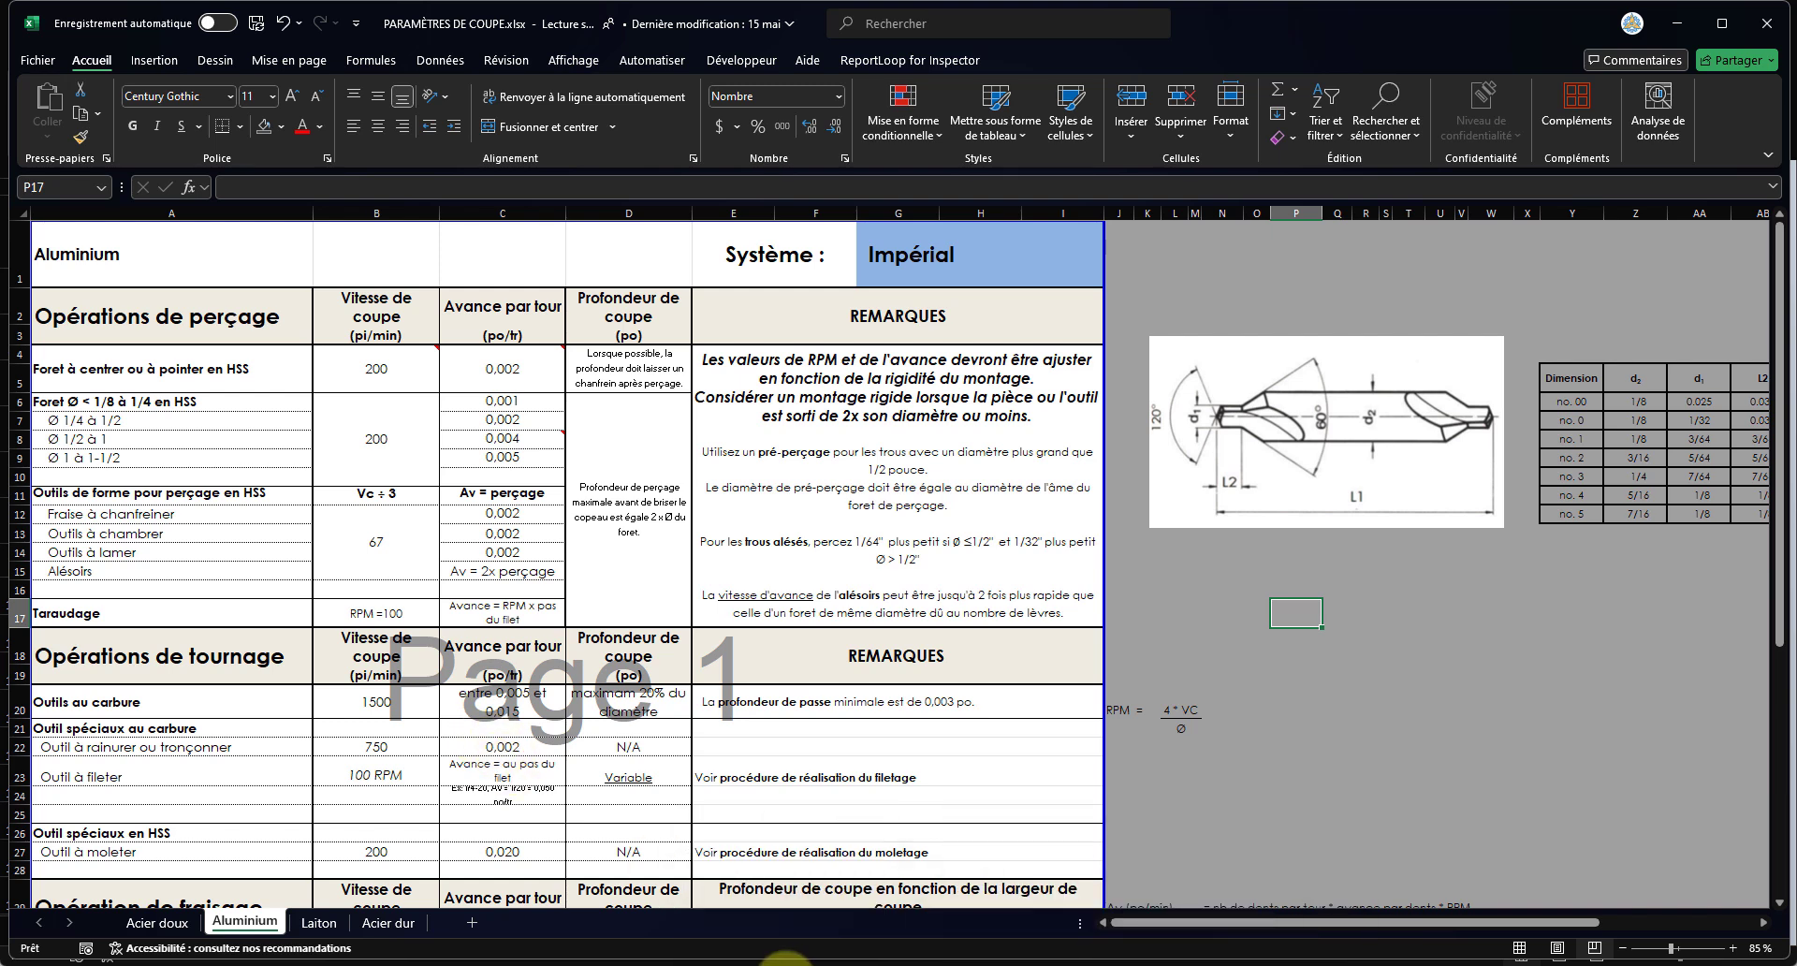
{"action": "left_click", "coordinate": [774, 957]}
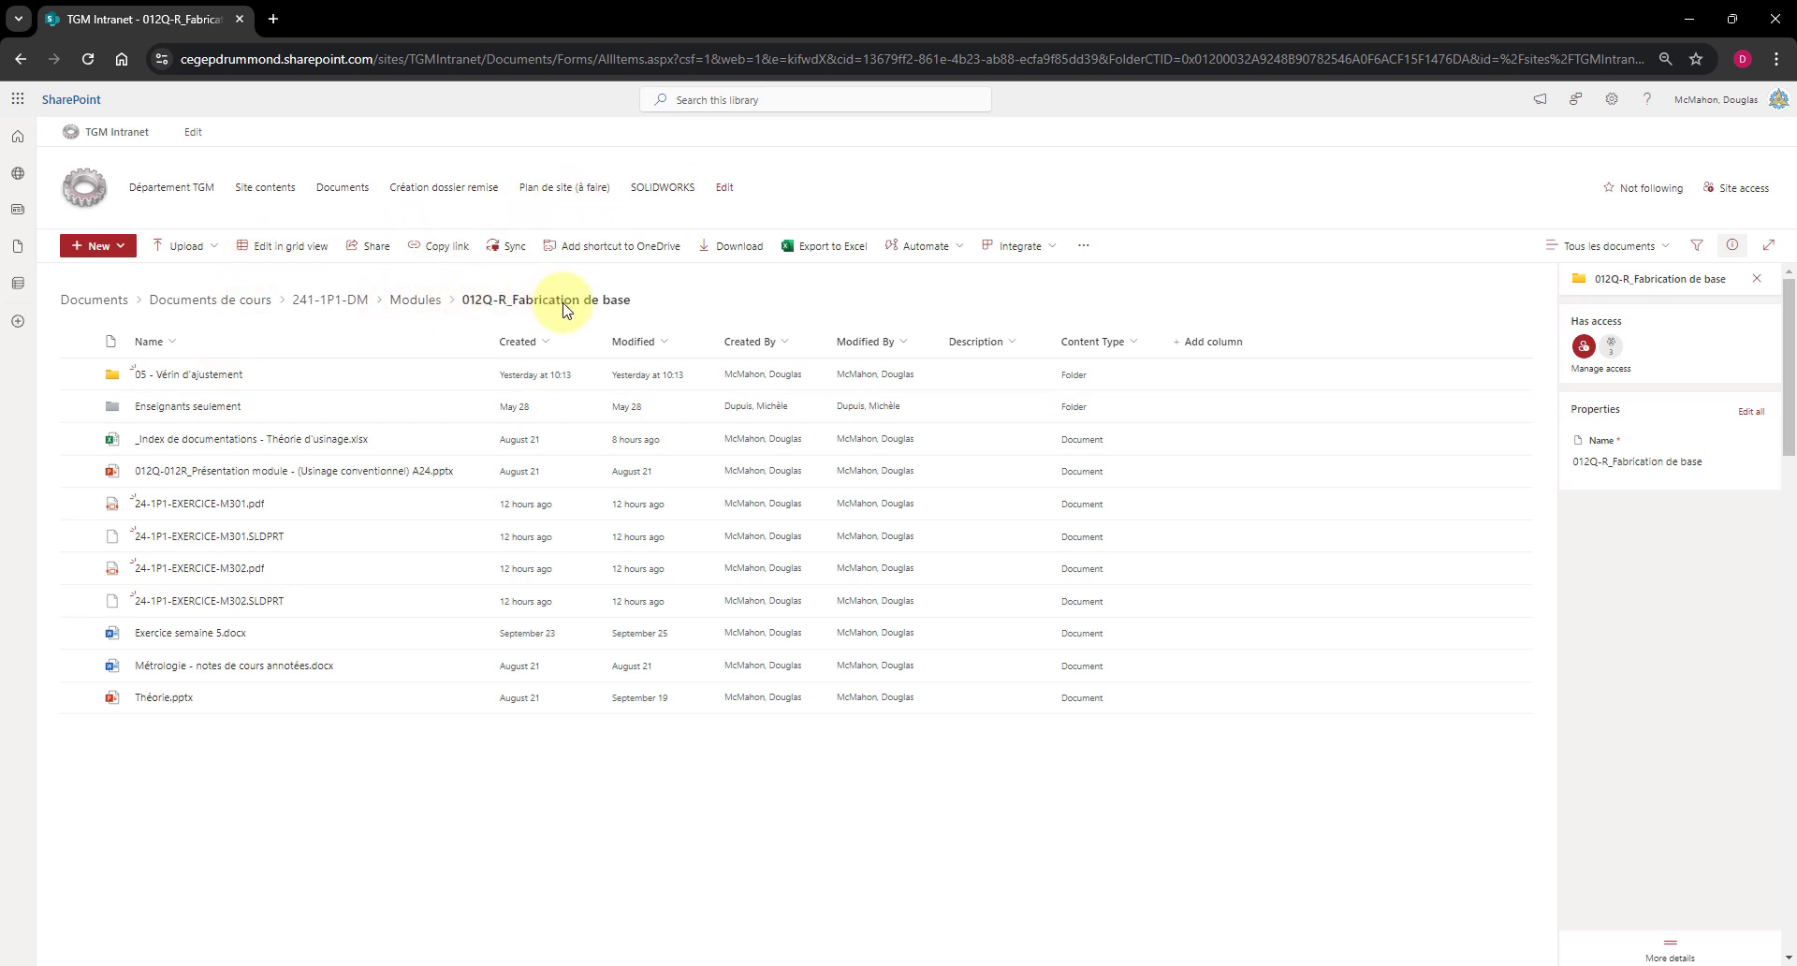
{"action": "mouse_move", "coordinate": [253, 438]}
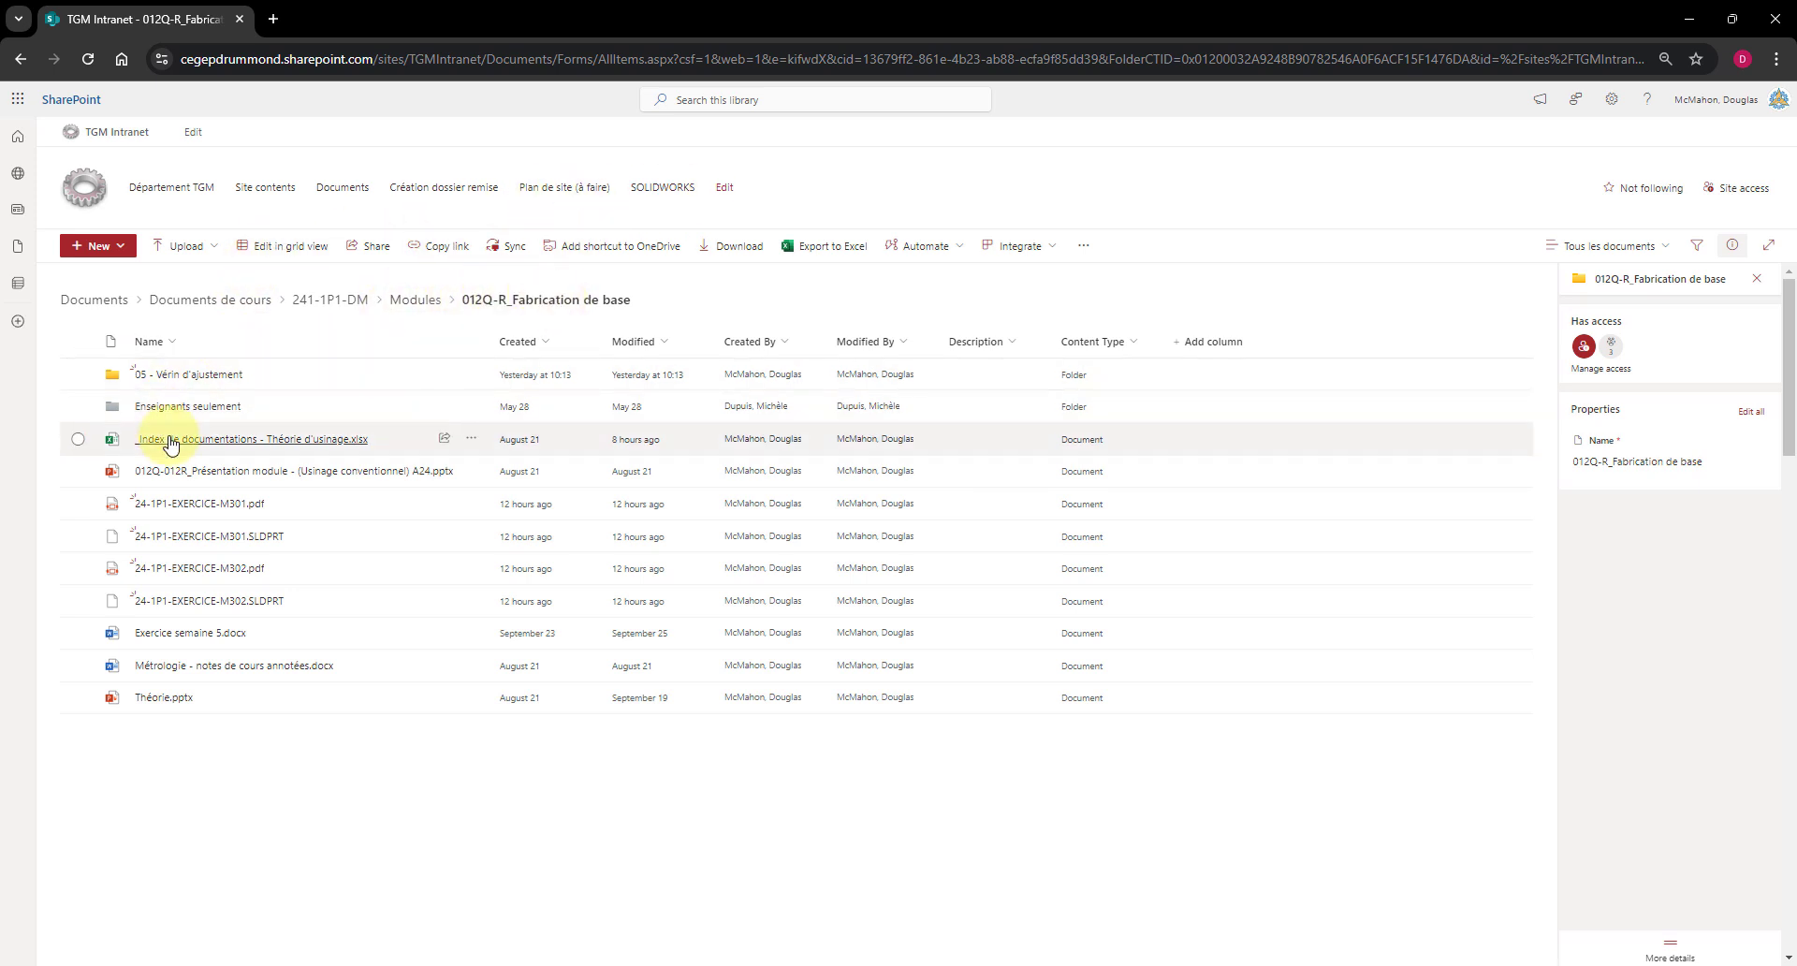
- Open the Paramètres de coupe xlsx link from _Index de documentations, then return to Excel
{"action": "left_click", "coordinate": [172, 446]}
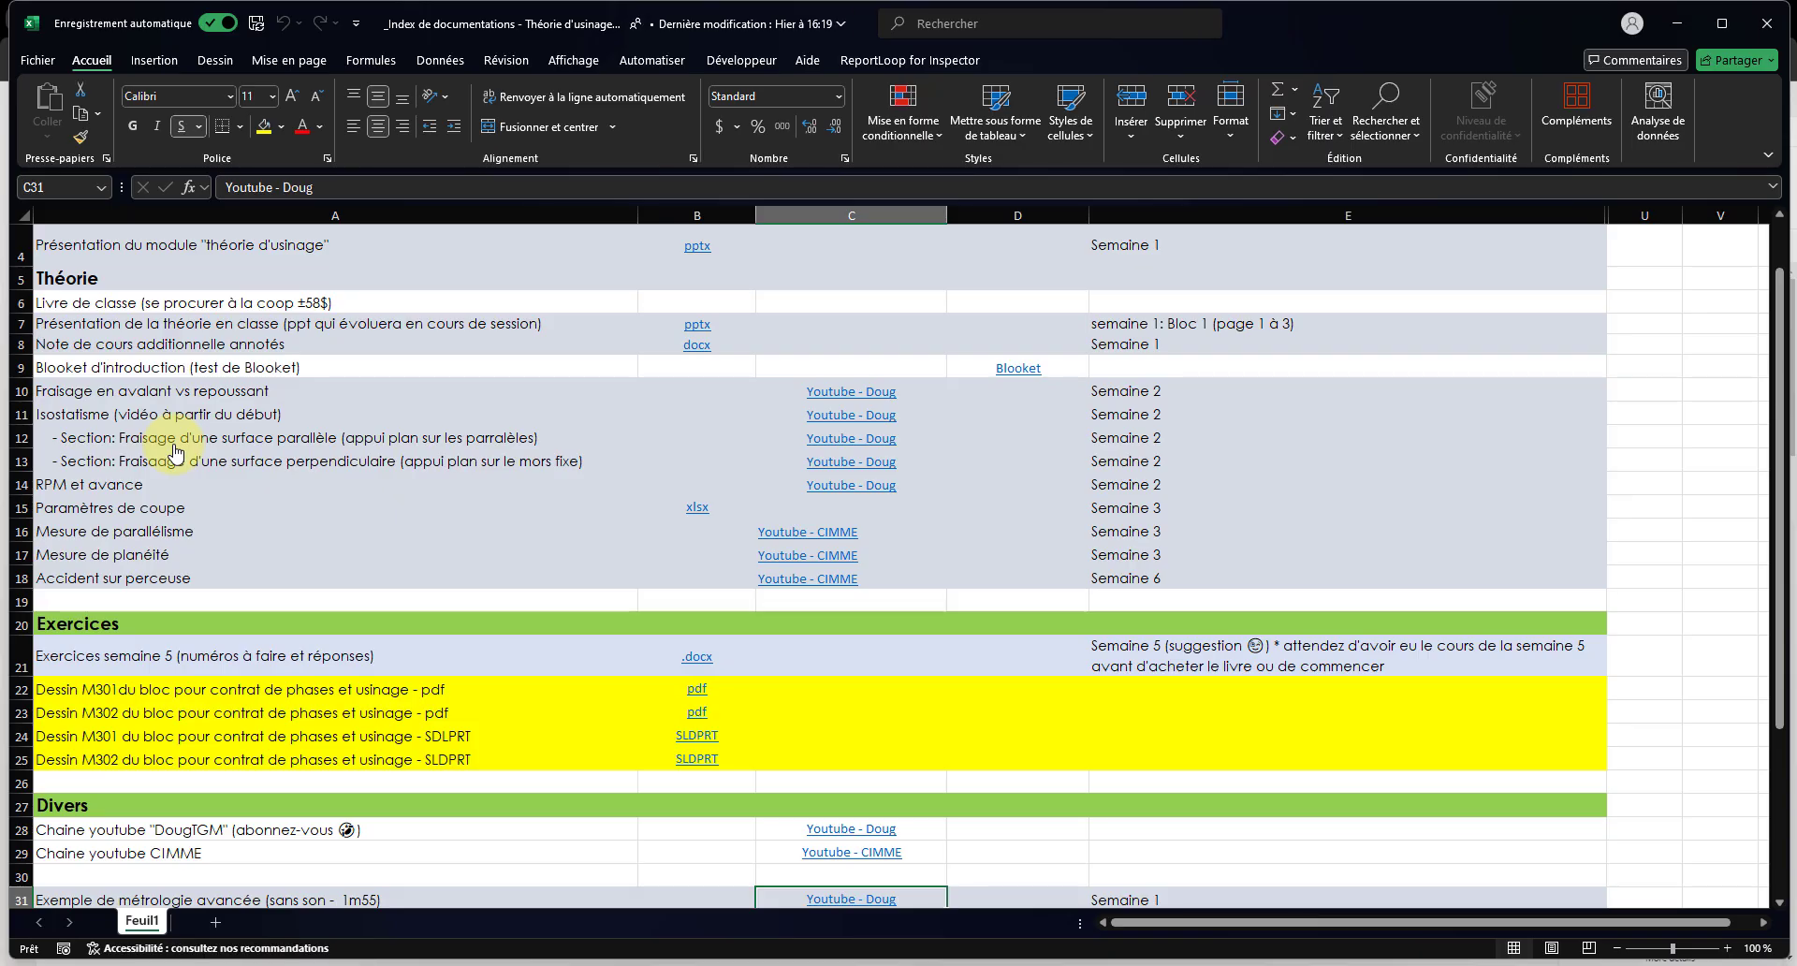
{"action": "left_click", "coordinate": [90, 486]}
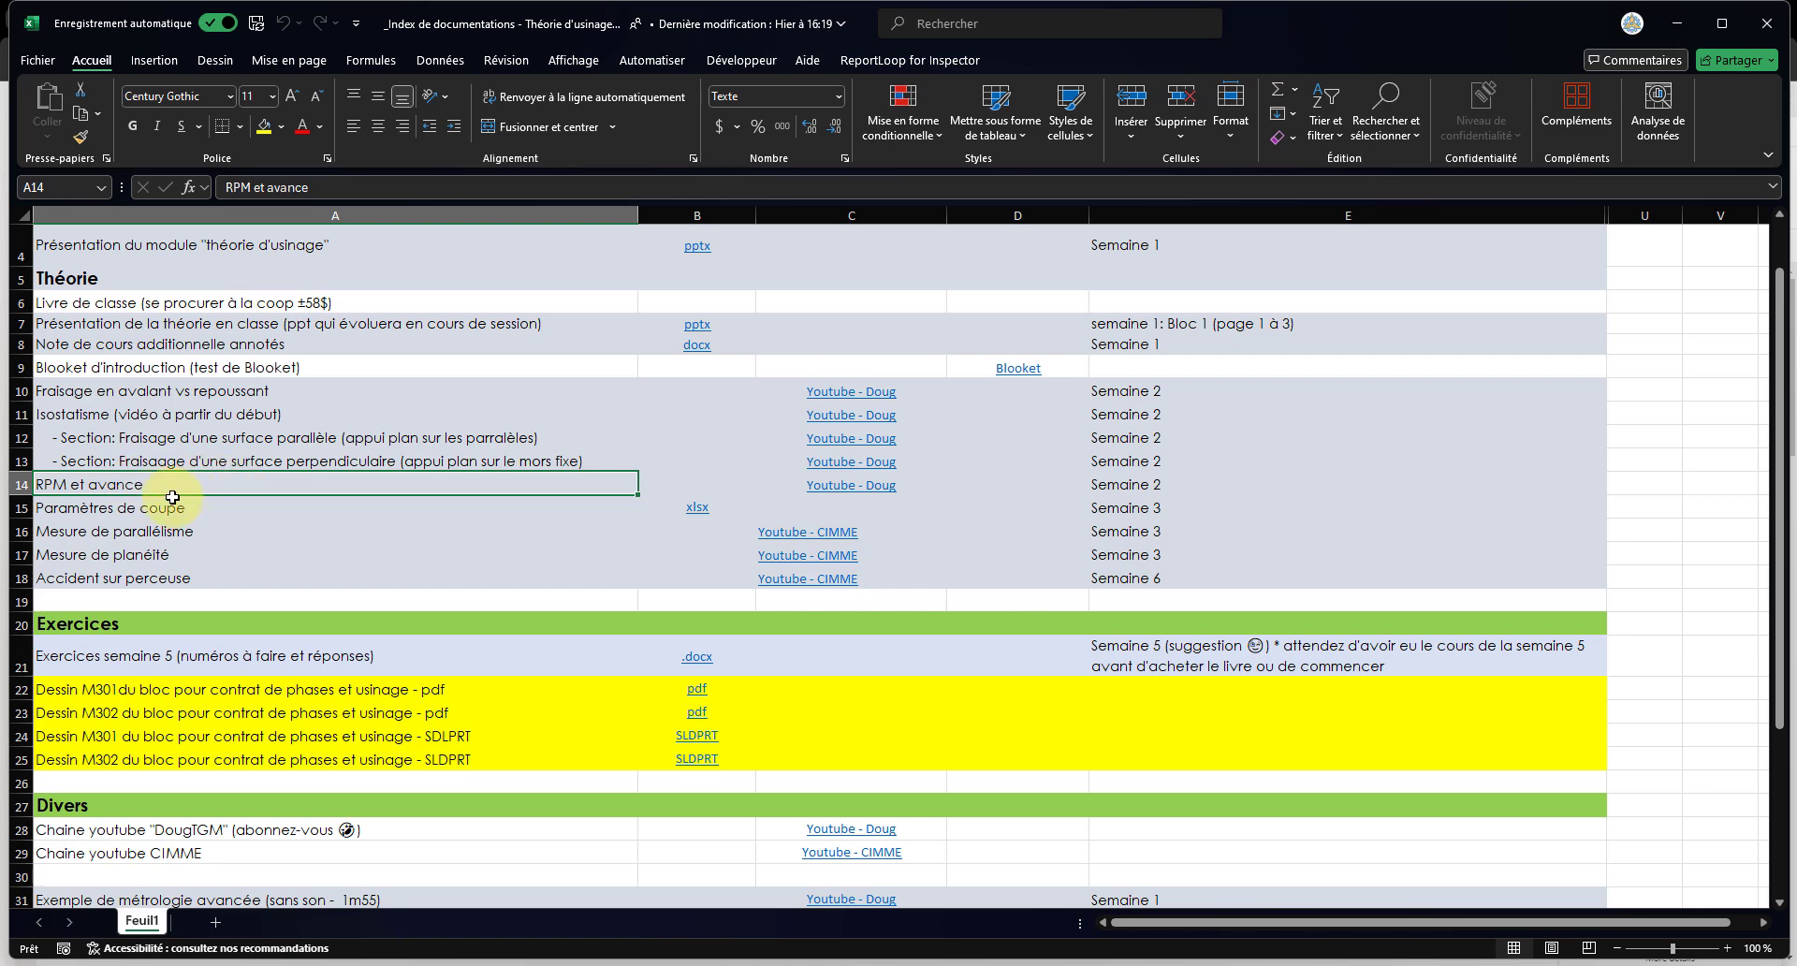
{"action": "left_click", "coordinate": [207, 505]}
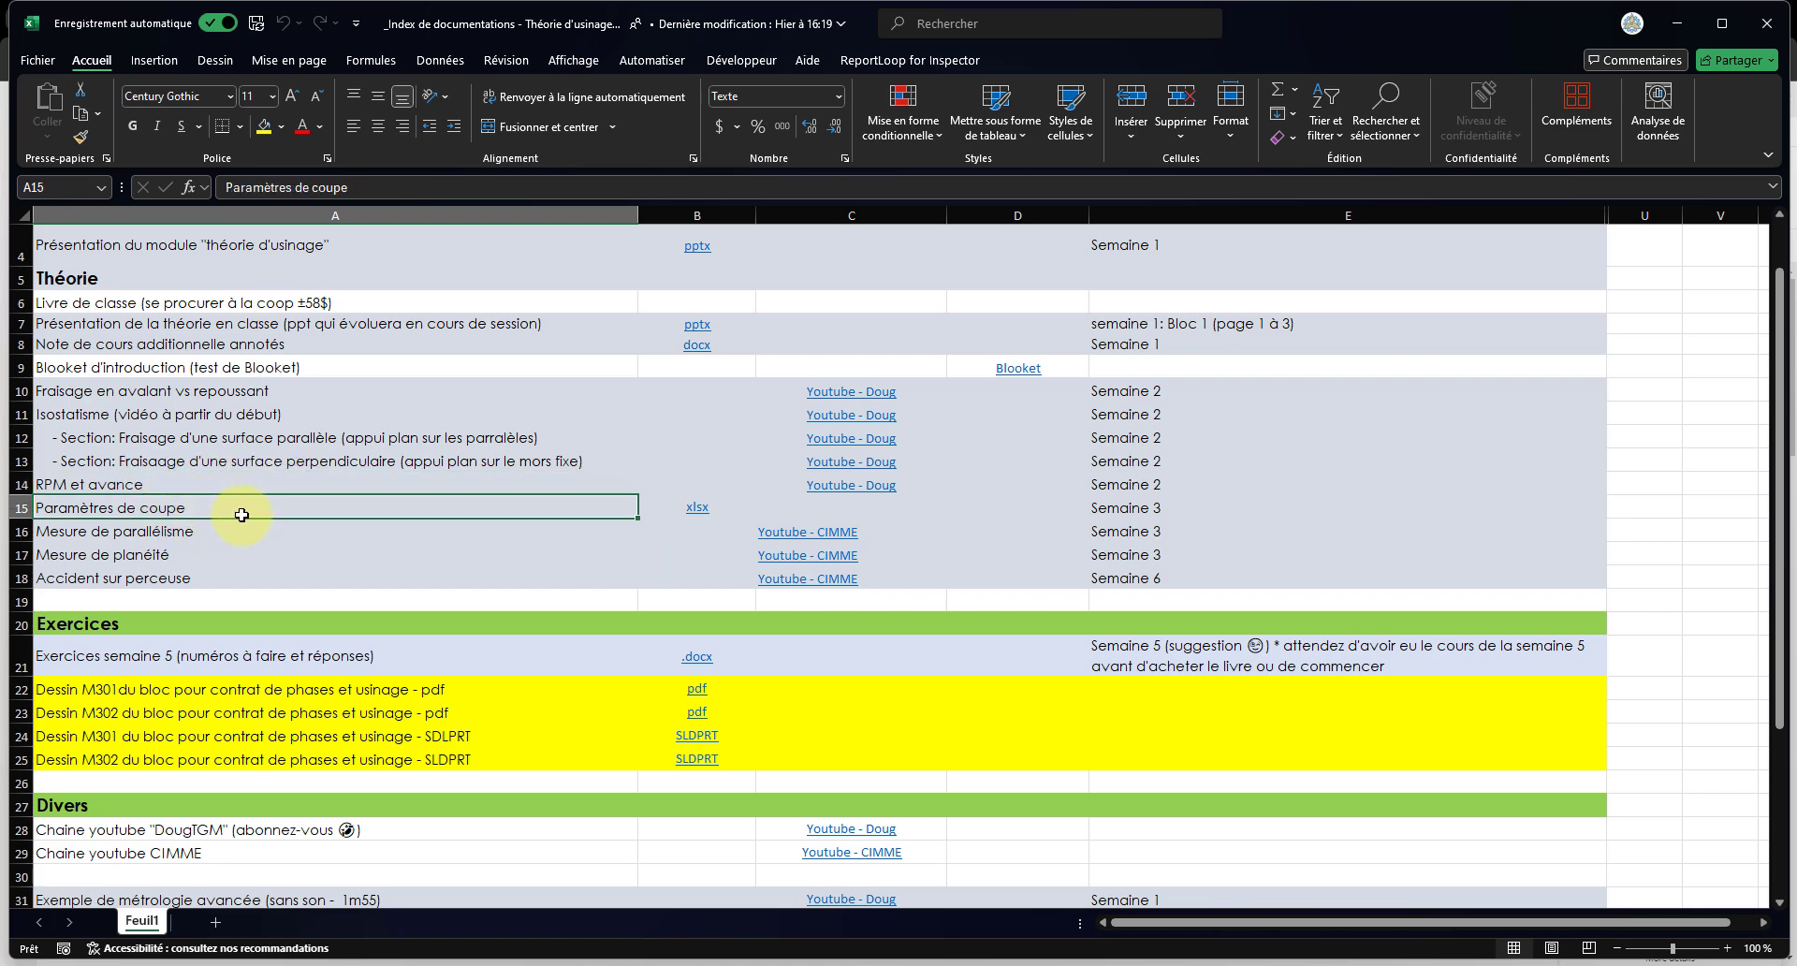
{"action": "left_click", "coordinate": [697, 510]}
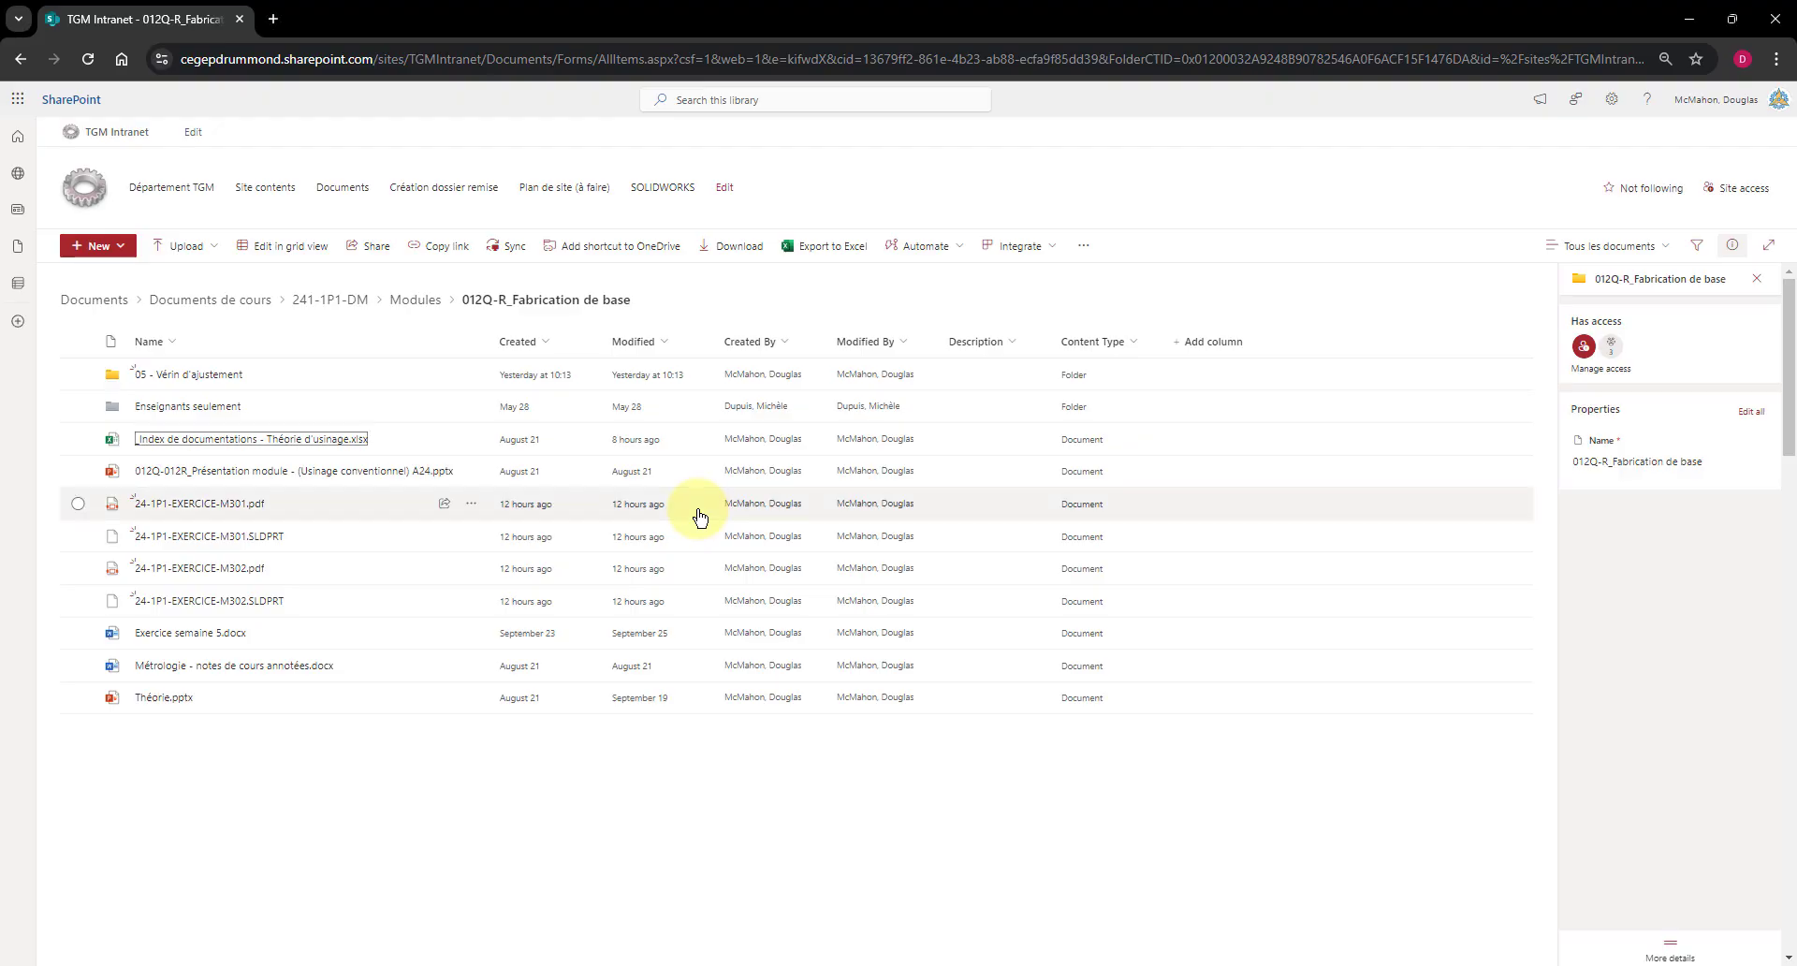
{"action": "key", "text": "alt+Tab"}
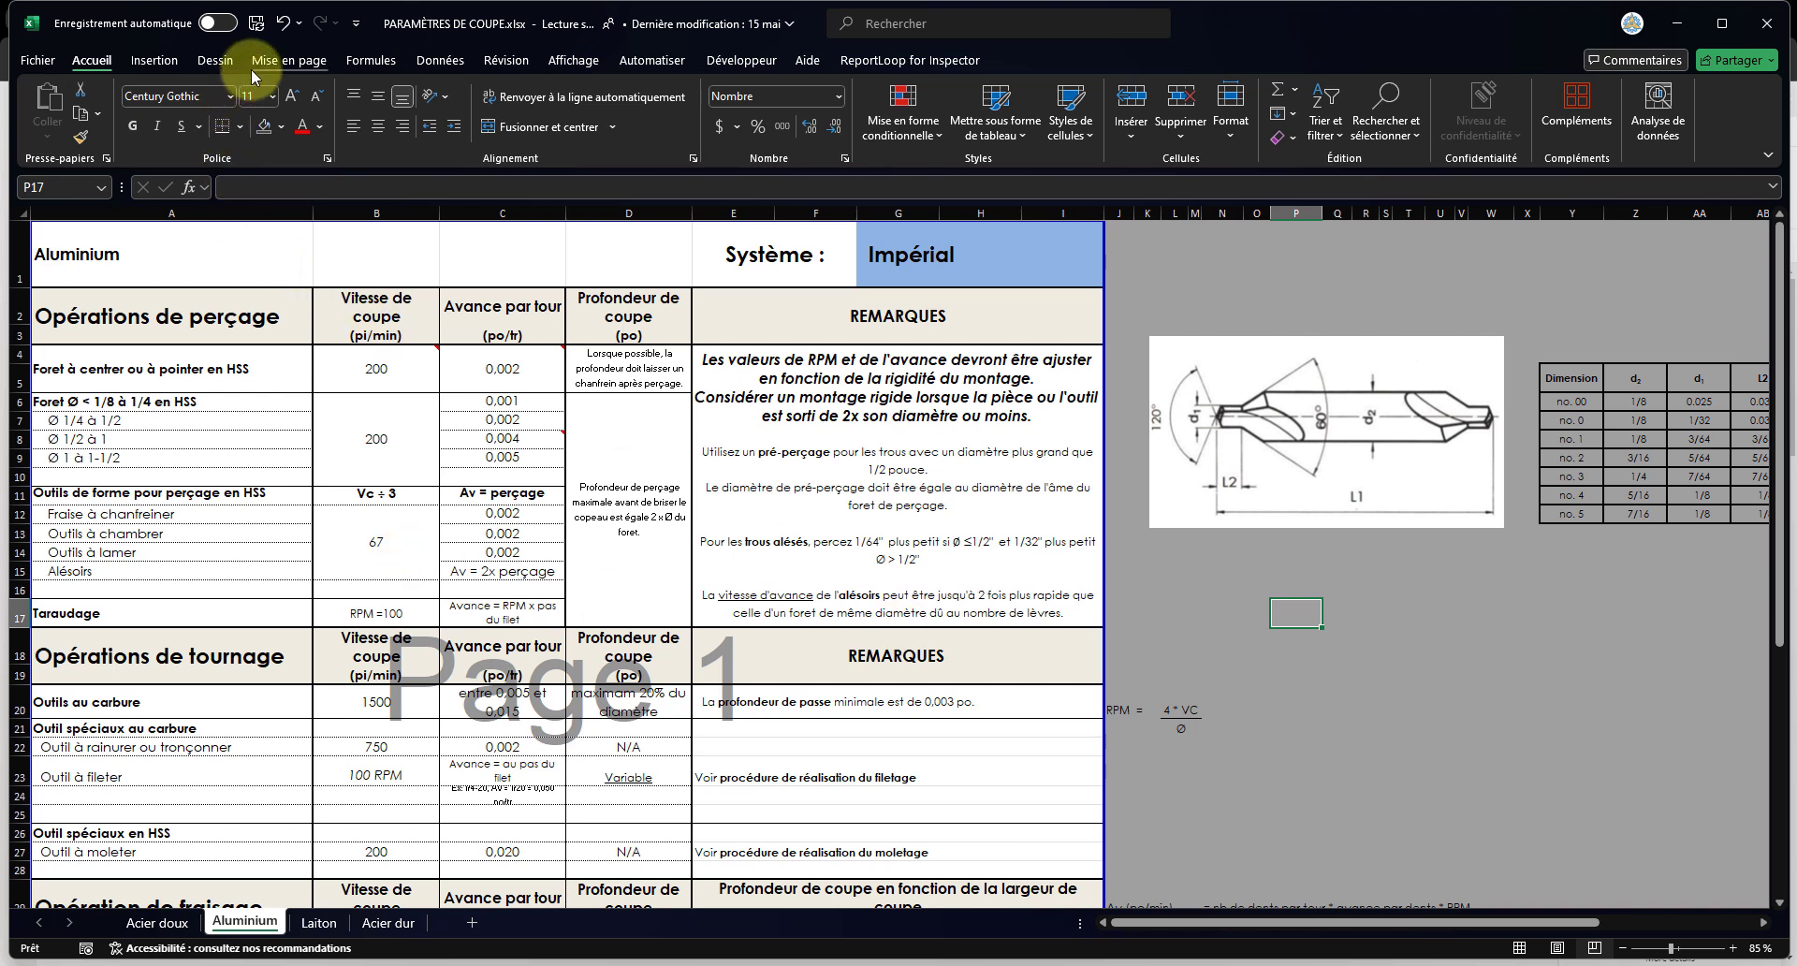
- Put the Aluminium sheet in Normal view and review the carbide face-mill milling data
{"action": "left_click", "coordinate": [572, 60]}
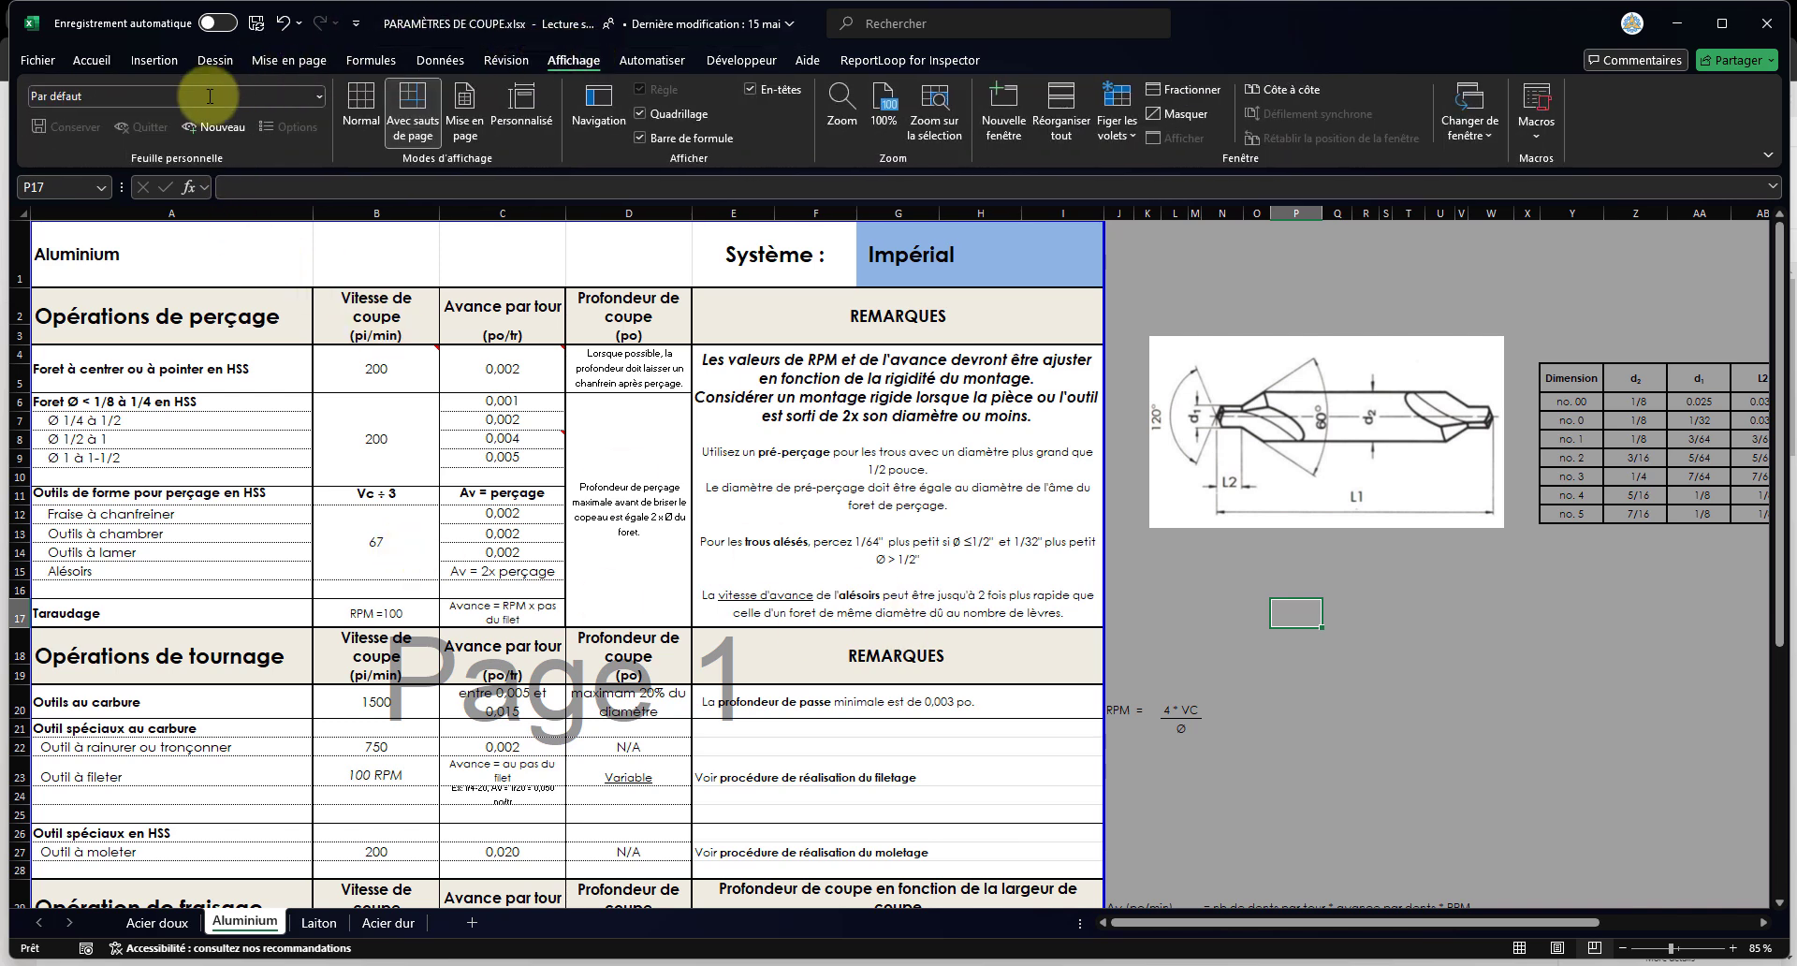
{"action": "left_click", "coordinate": [362, 113]}
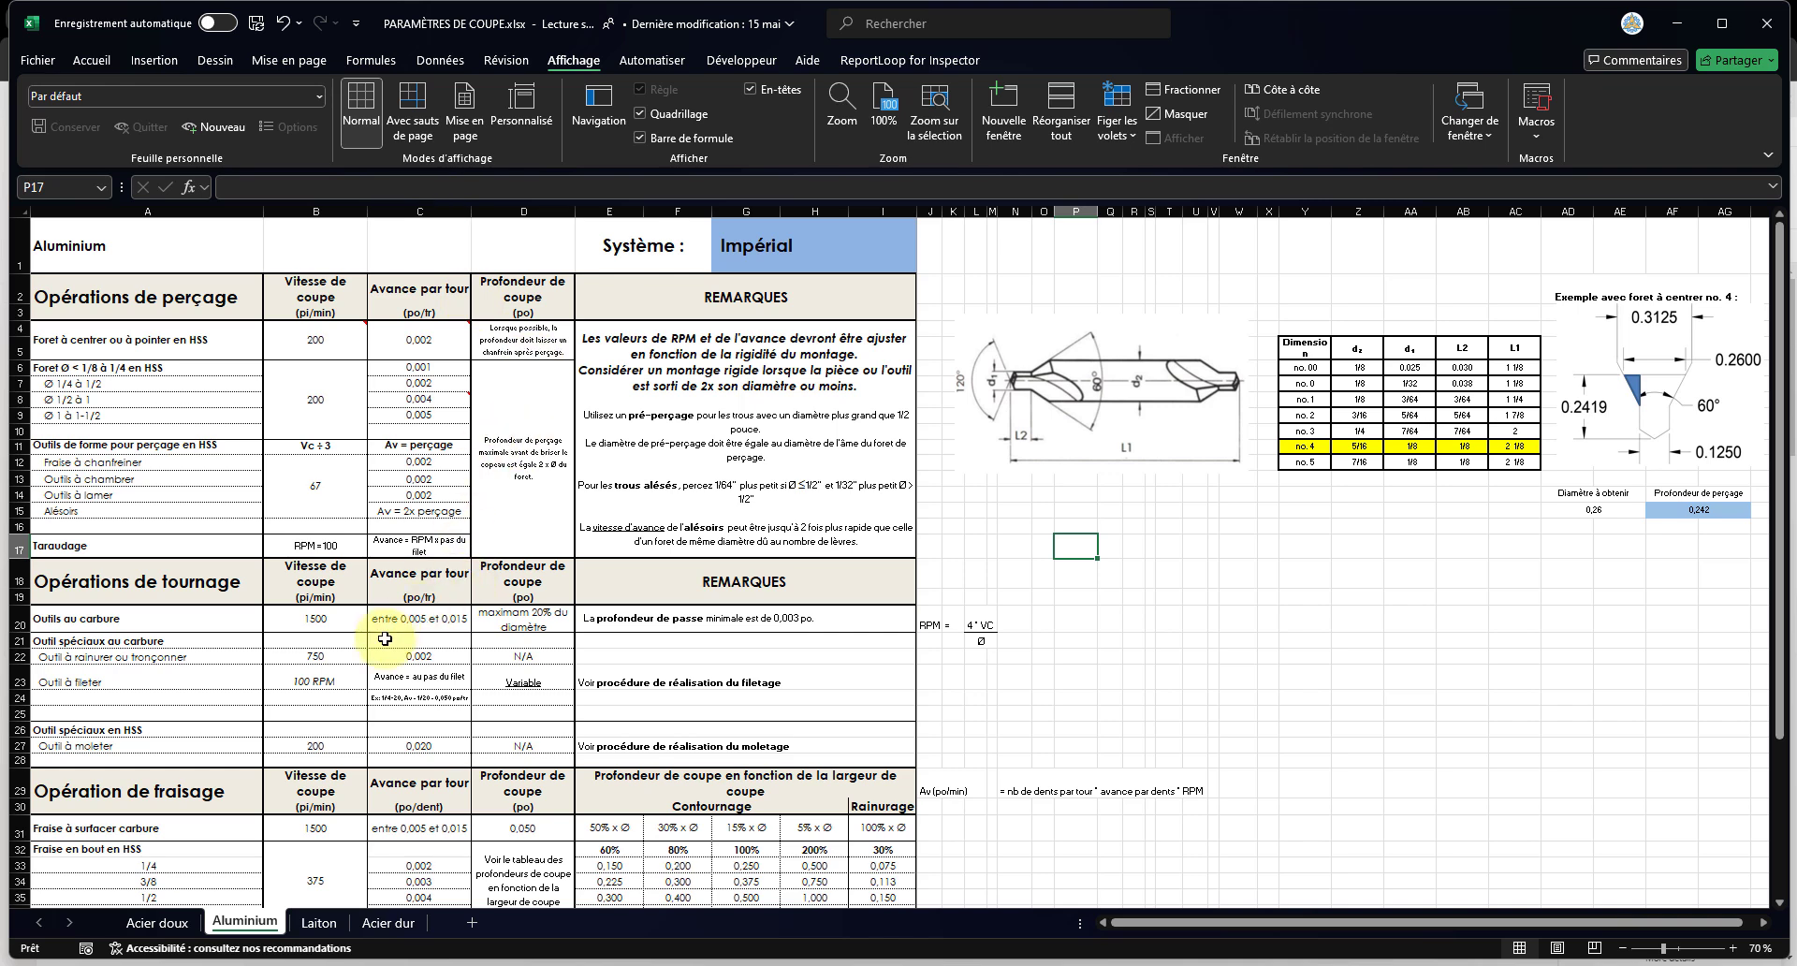
{"action": "scroll", "coordinate": [385, 638], "scroll_direction": "up", "scroll_amount": 2, "text": "ctrl"}
{"action": "scroll", "coordinate": [385, 638], "scroll_direction": "down", "scroll_amount": 1, "text": "ctrl"}
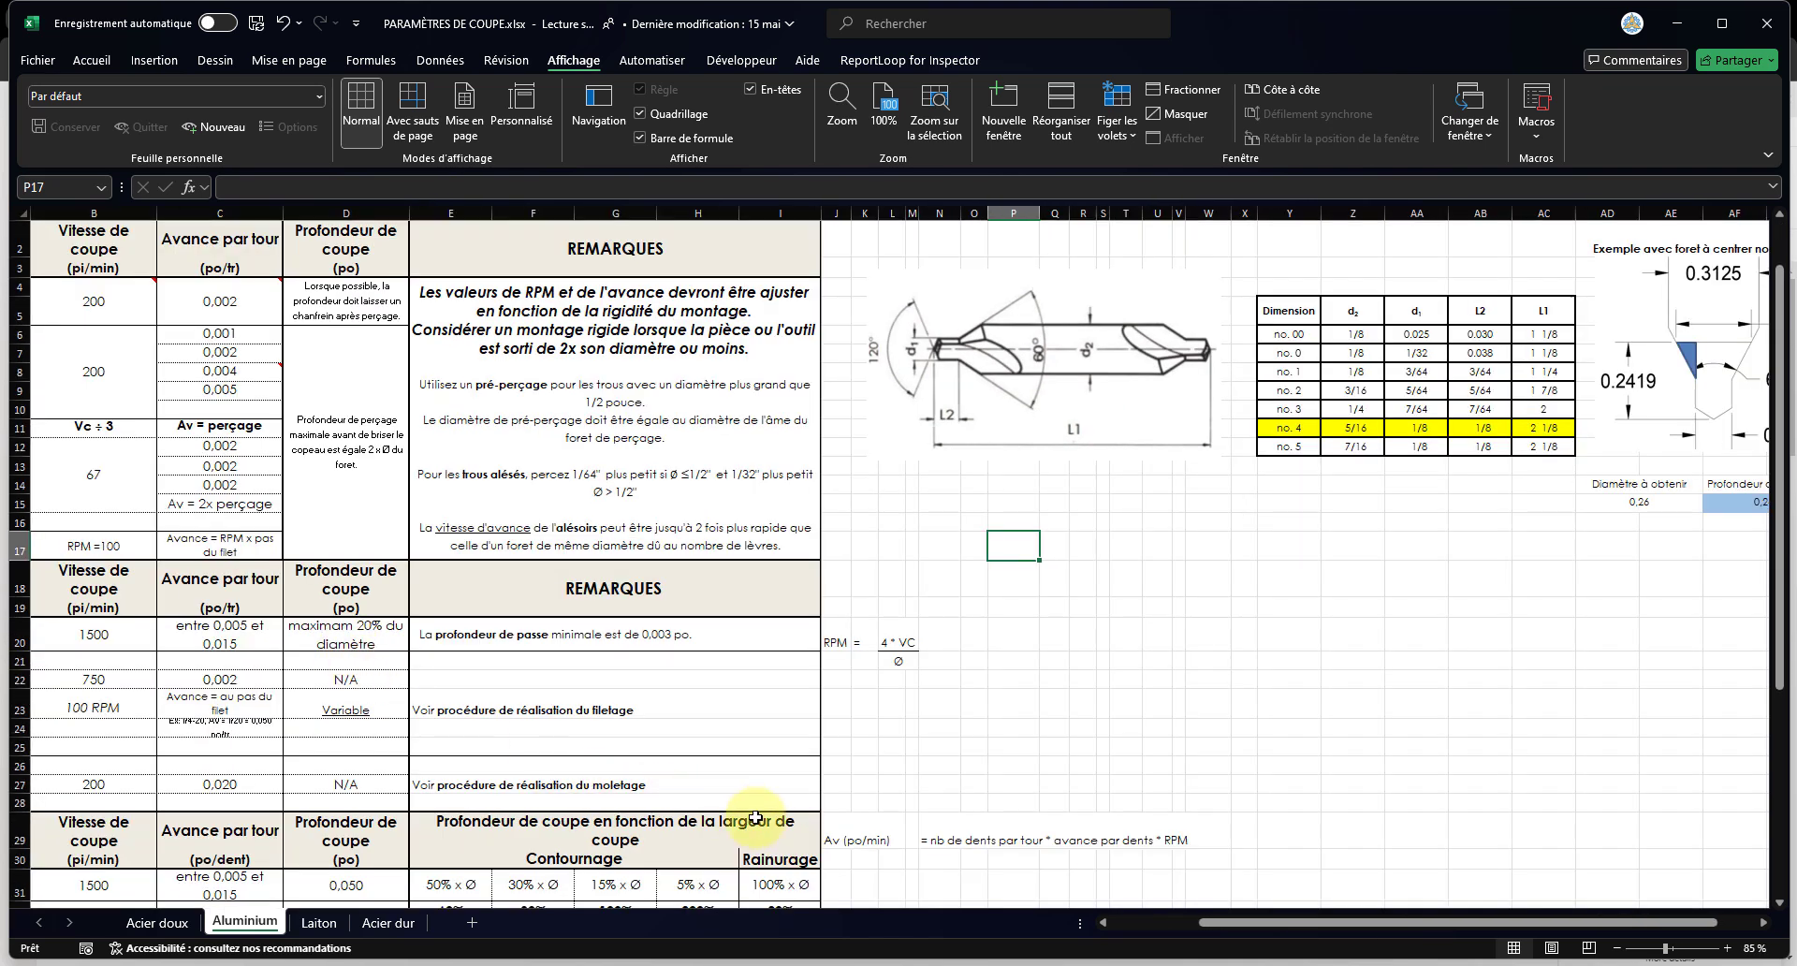
{"action": "left_click_drag", "start_coordinate": [1207, 923], "coordinate": [1118, 922]}
{"action": "scroll", "coordinate": [105, 629], "scroll_direction": "down", "scroll_amount": 2}
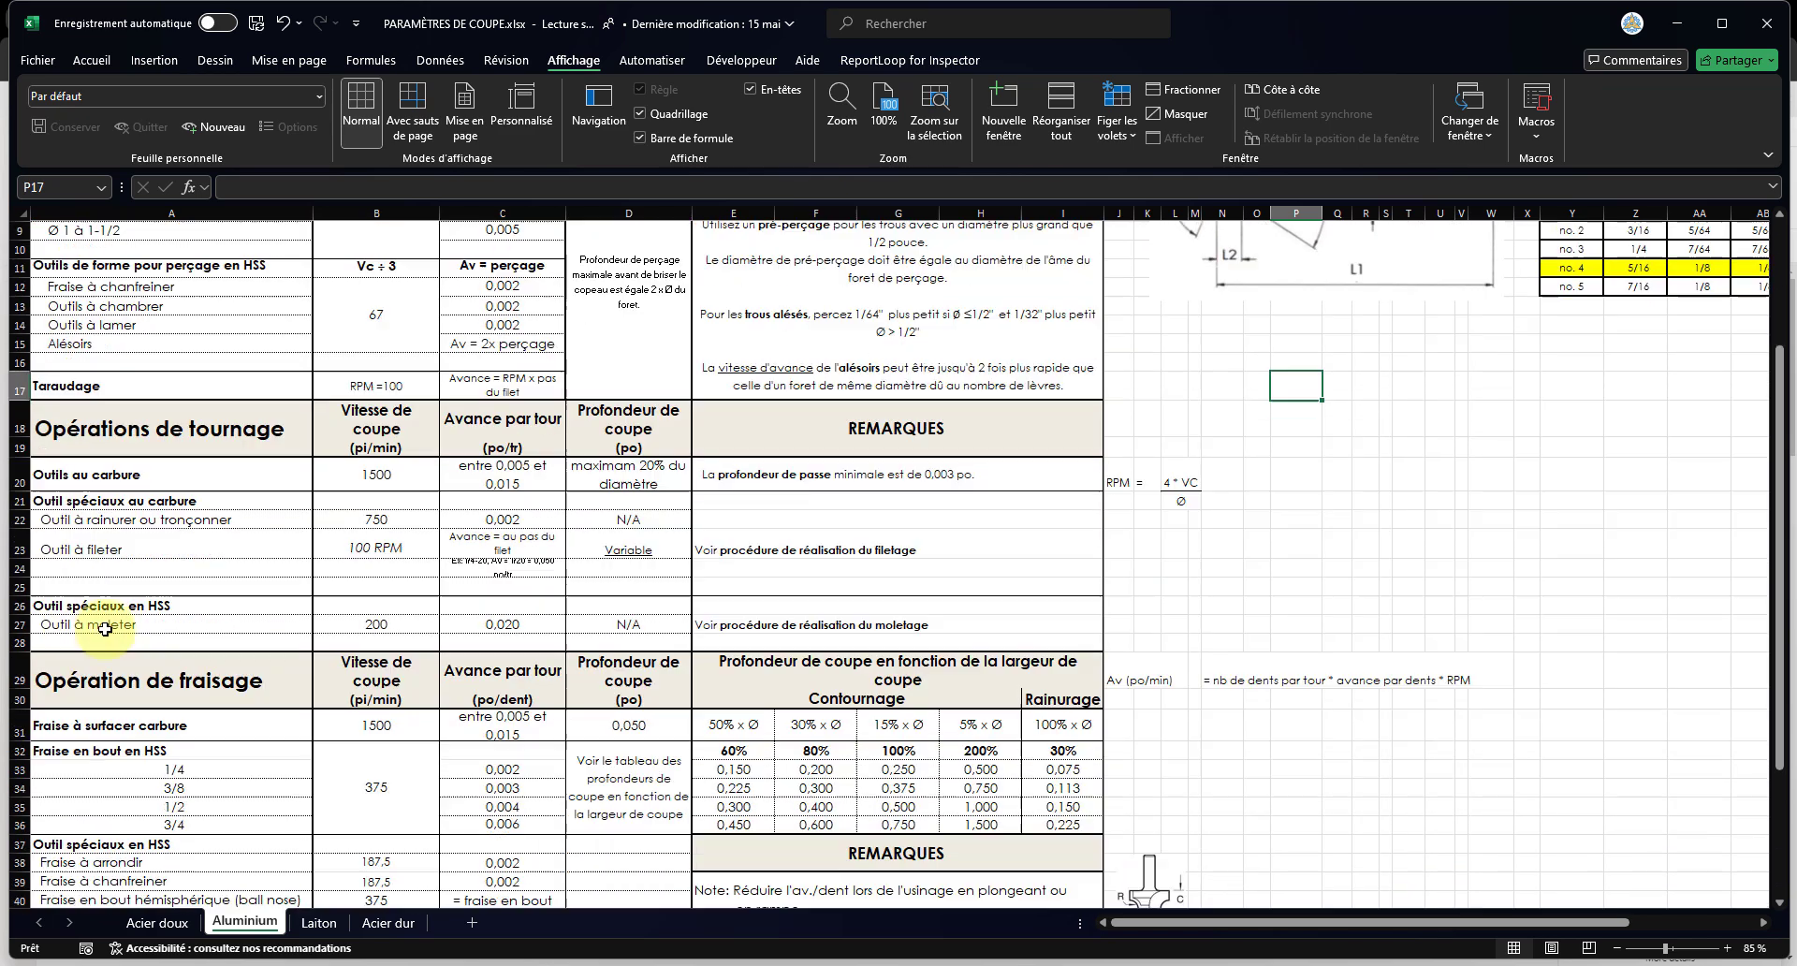
{"action": "scroll", "coordinate": [141, 660], "scroll_direction": "down", "scroll_amount": 1}
{"action": "scroll", "coordinate": [140, 660], "scroll_direction": "down", "scroll_amount": 1}
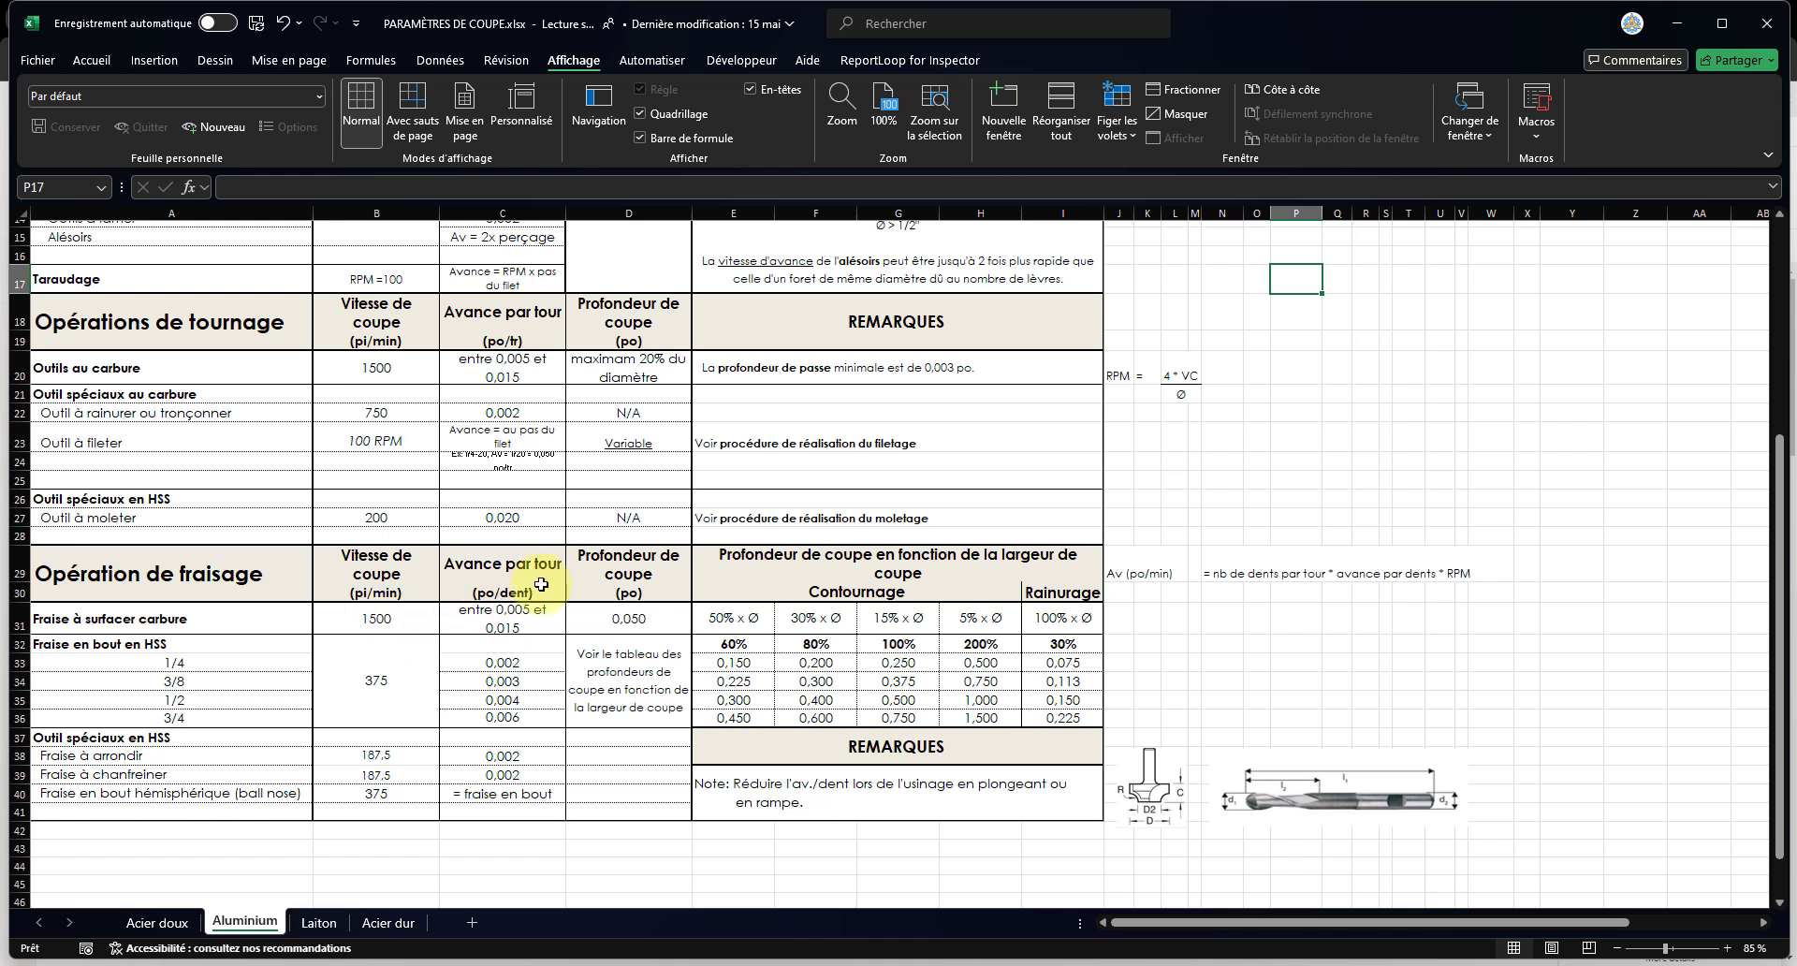
{"action": "key", "text": "Right"}
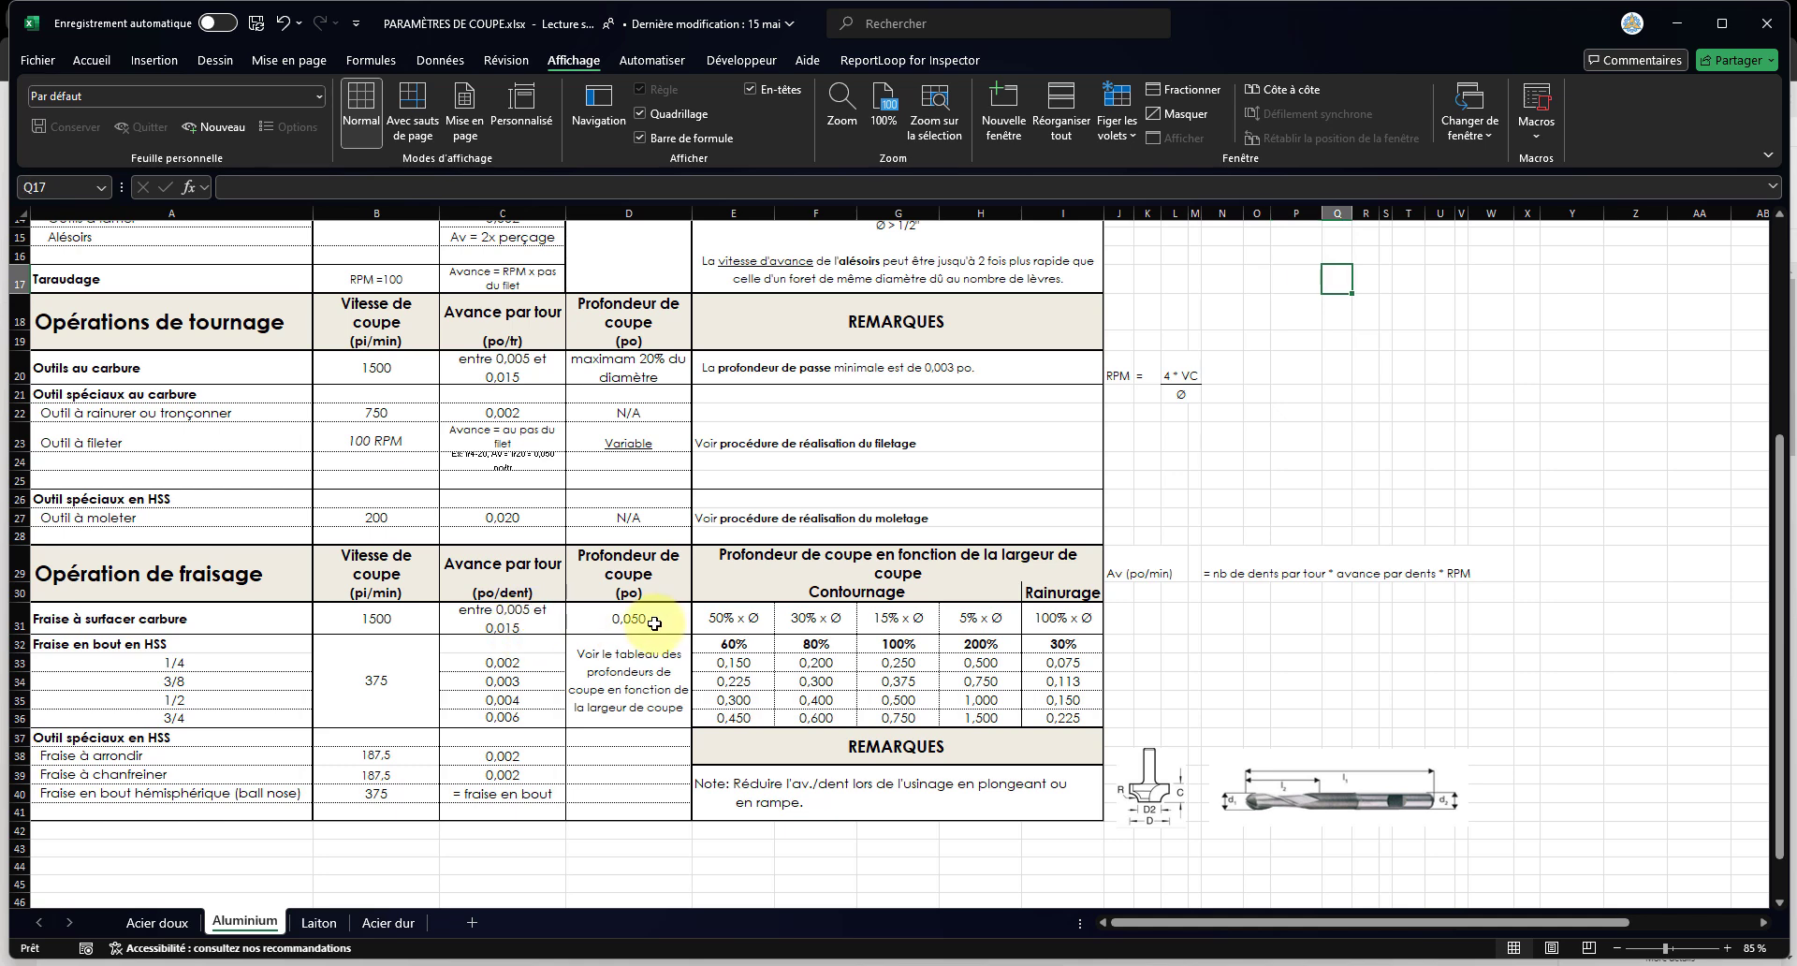
{"action": "key", "text": "alt+Tab"}
{"action": "key", "text": "alt+Tab"}
{"action": "key", "text": "alt+Tab"}
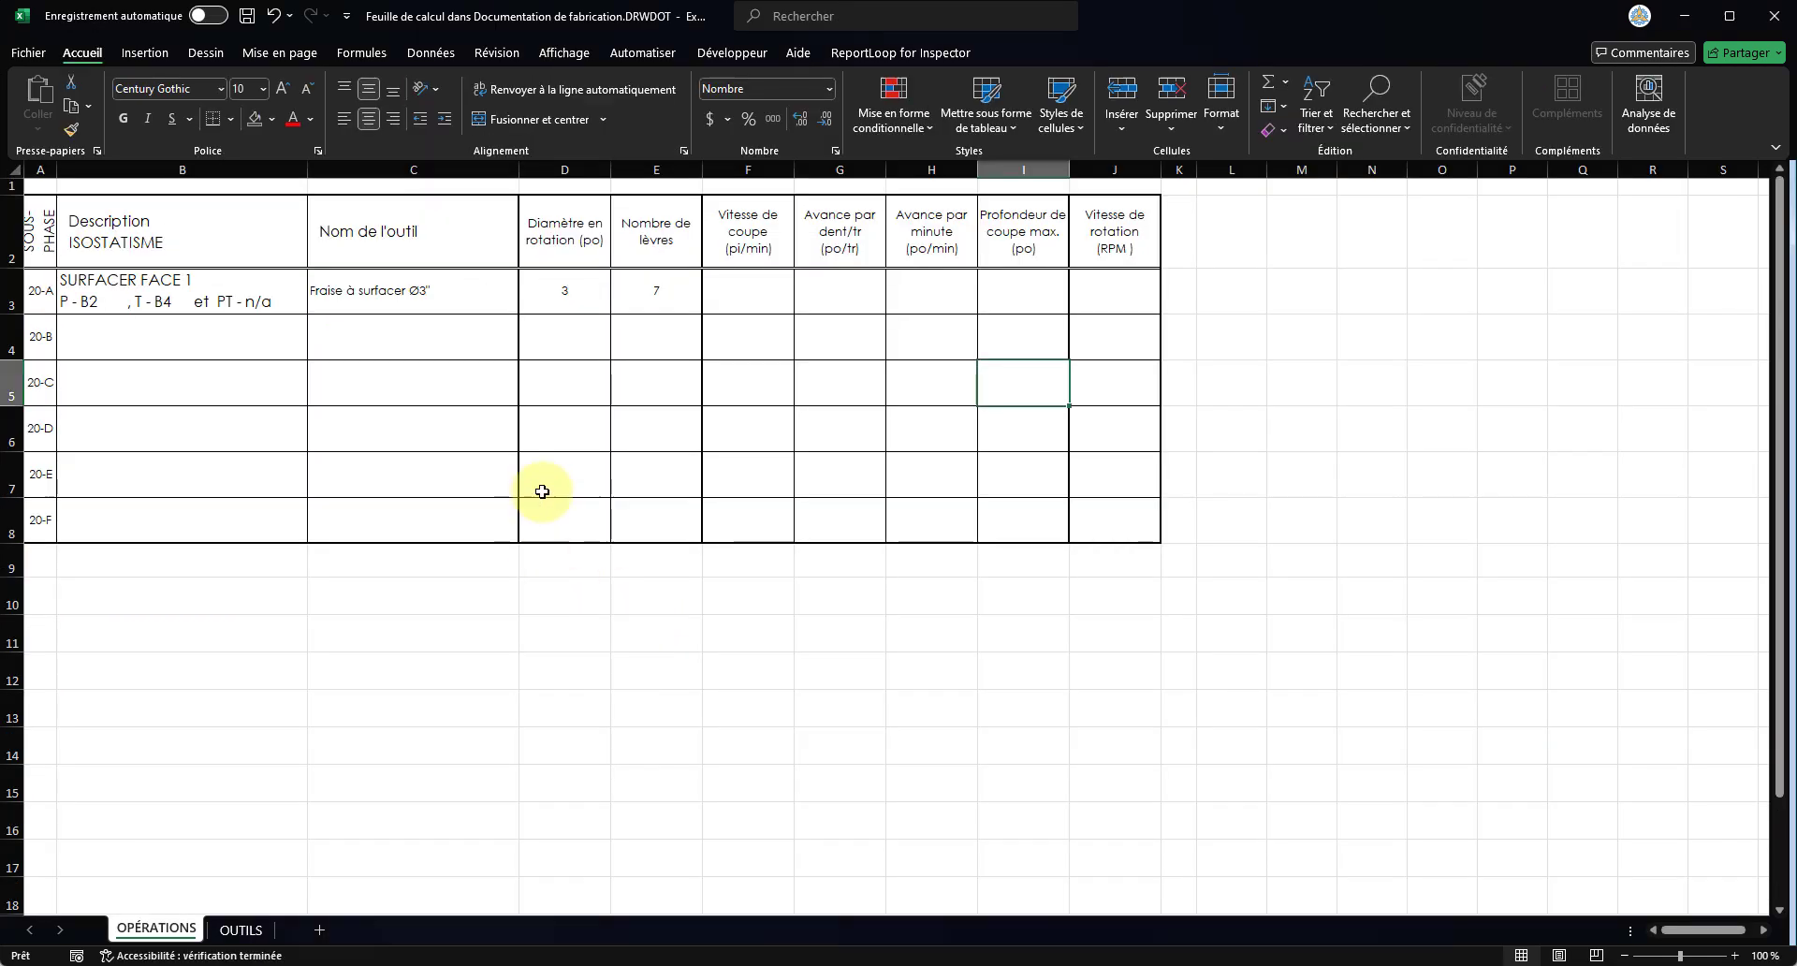
- Enter 1500 in F3, 0,010 in G3 and 0,050 in I3 for row 20-A
{"action": "left_click", "coordinate": [767, 296]}
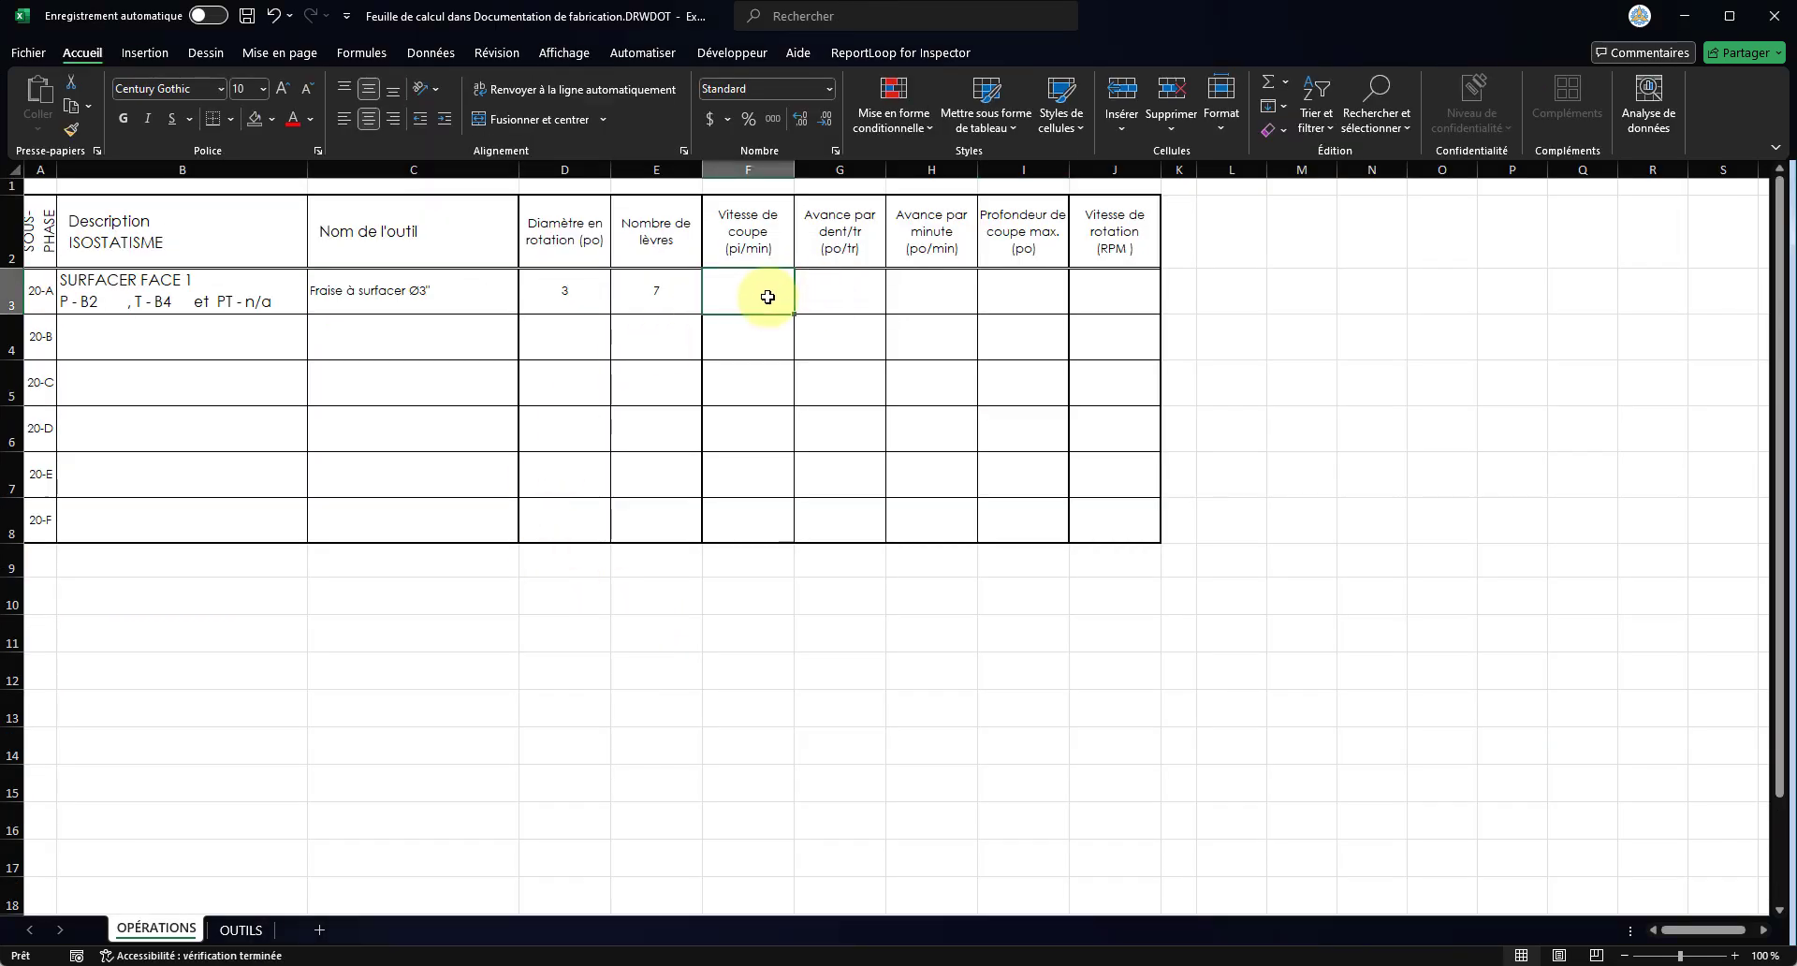
{"action": "type", "text": "1500"}
{"action": "key", "text": "Tab"}
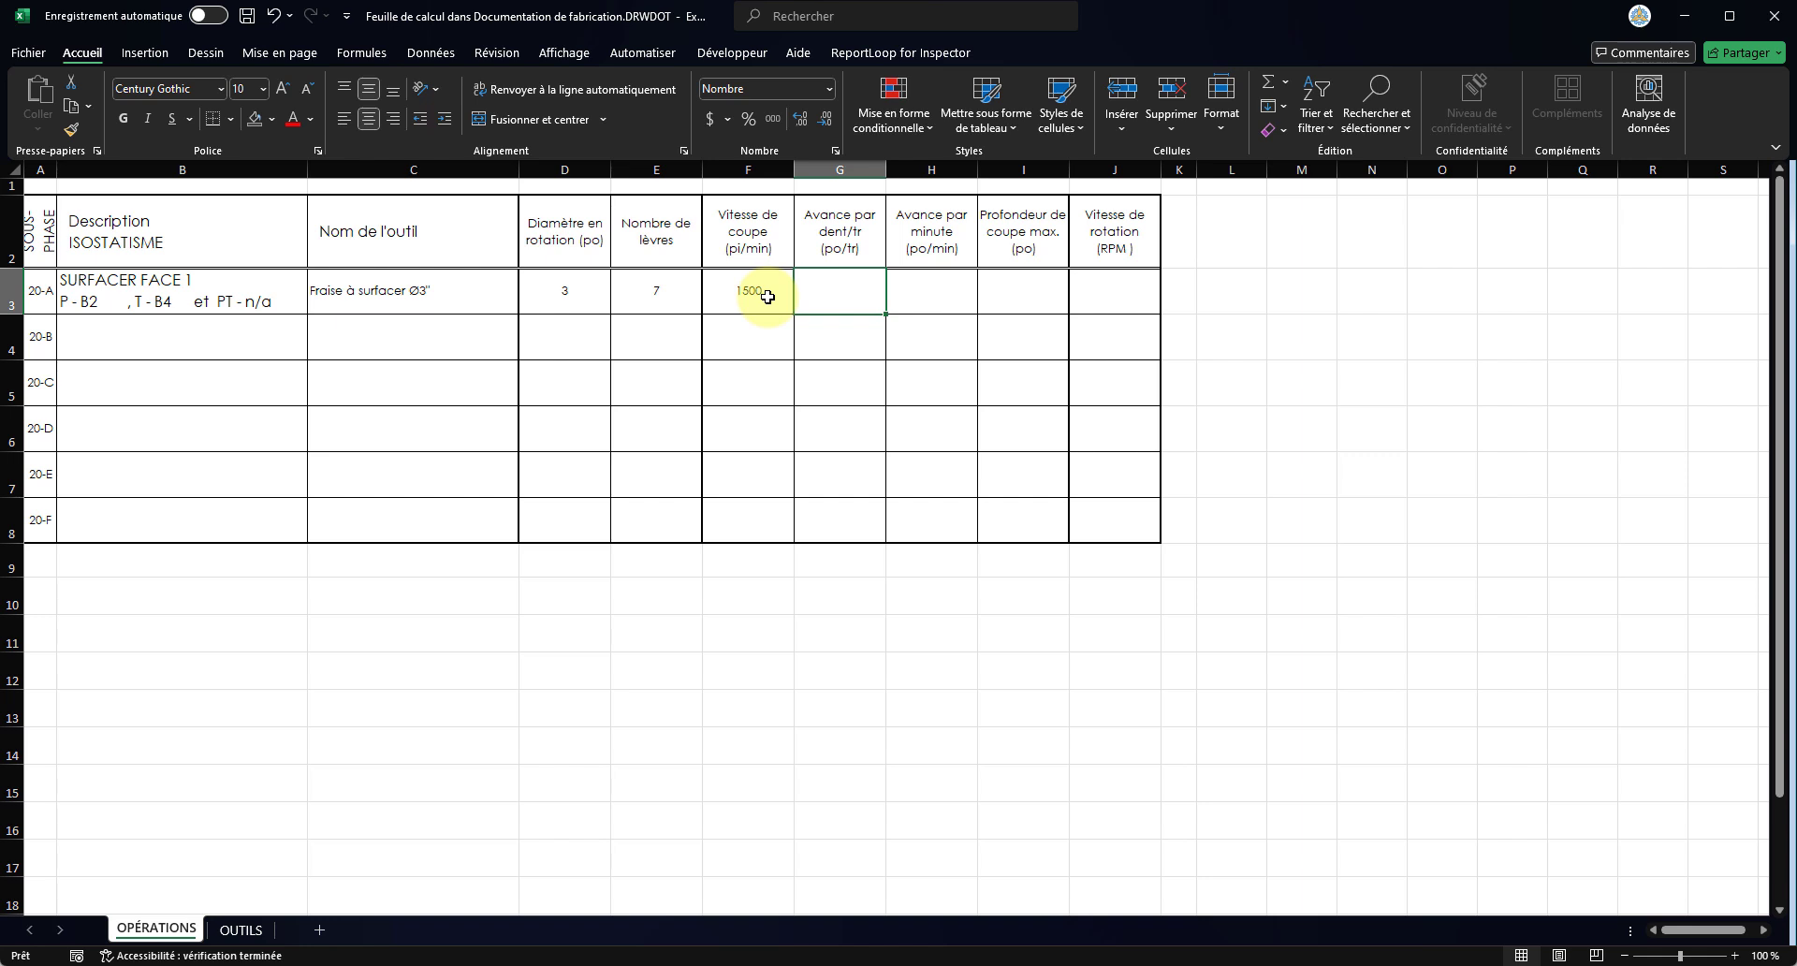
{"action": "type", "text": ",010"}
{"action": "key", "text": "Tab"}
{"action": "key", "text": "Tab"}
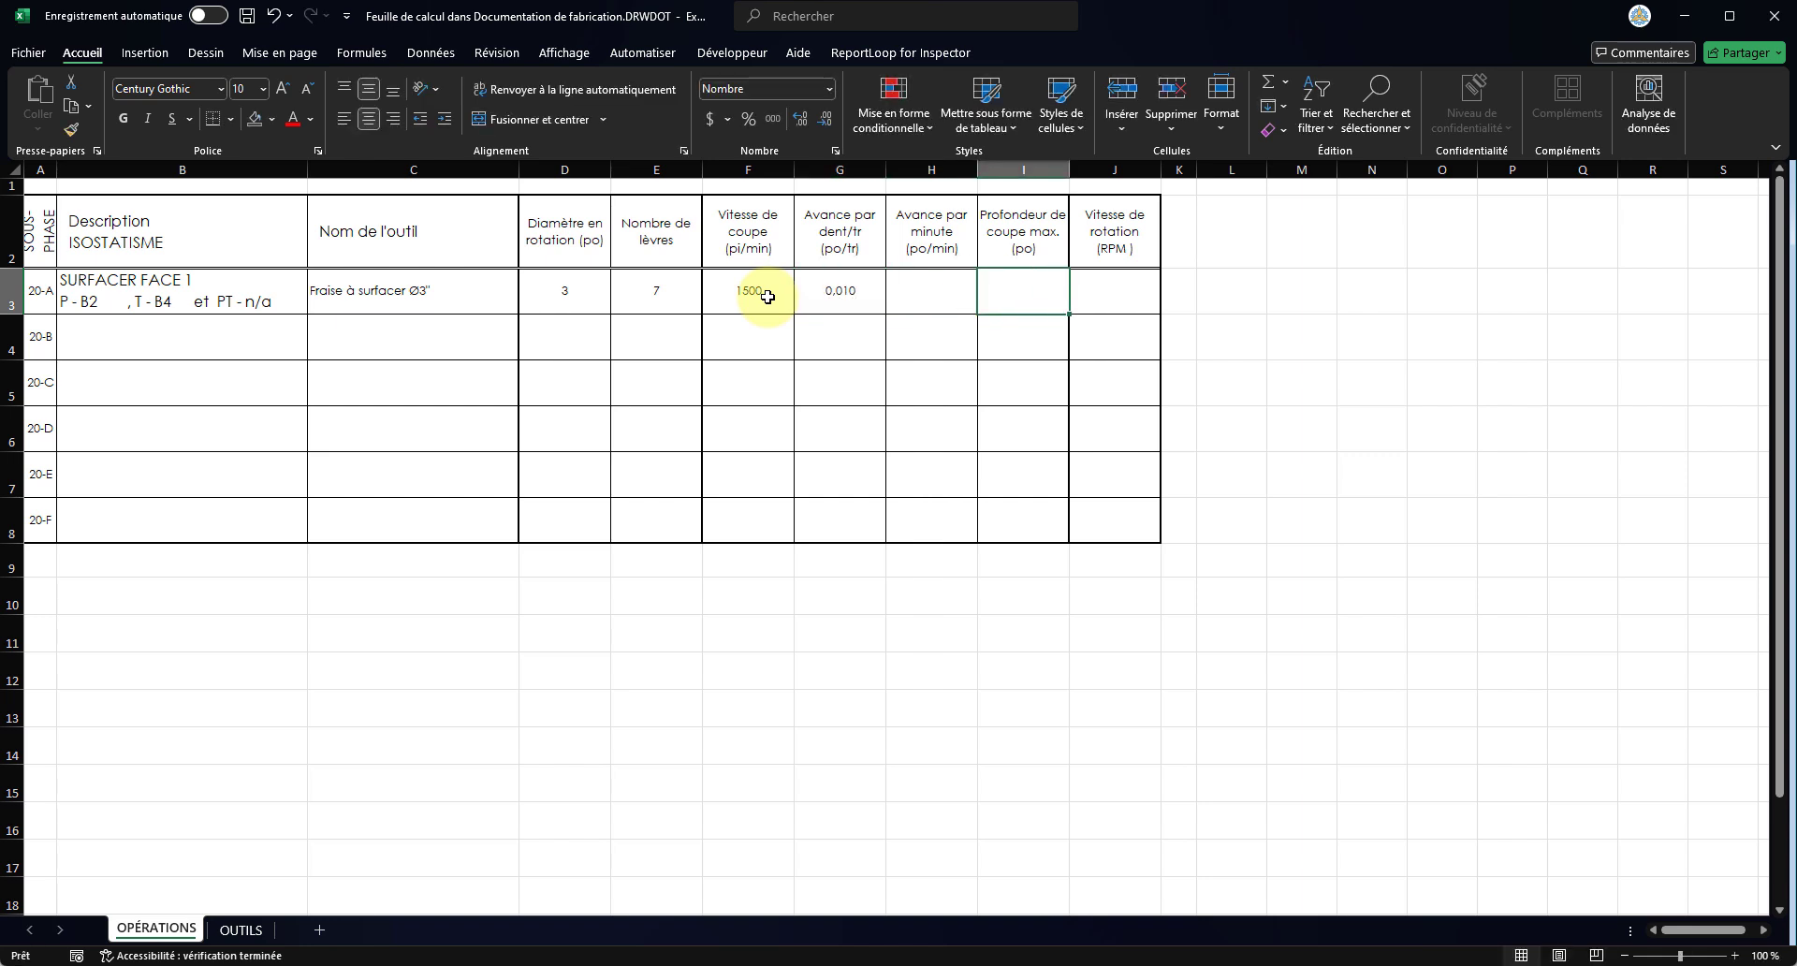
{"action": "type", "text": ","}
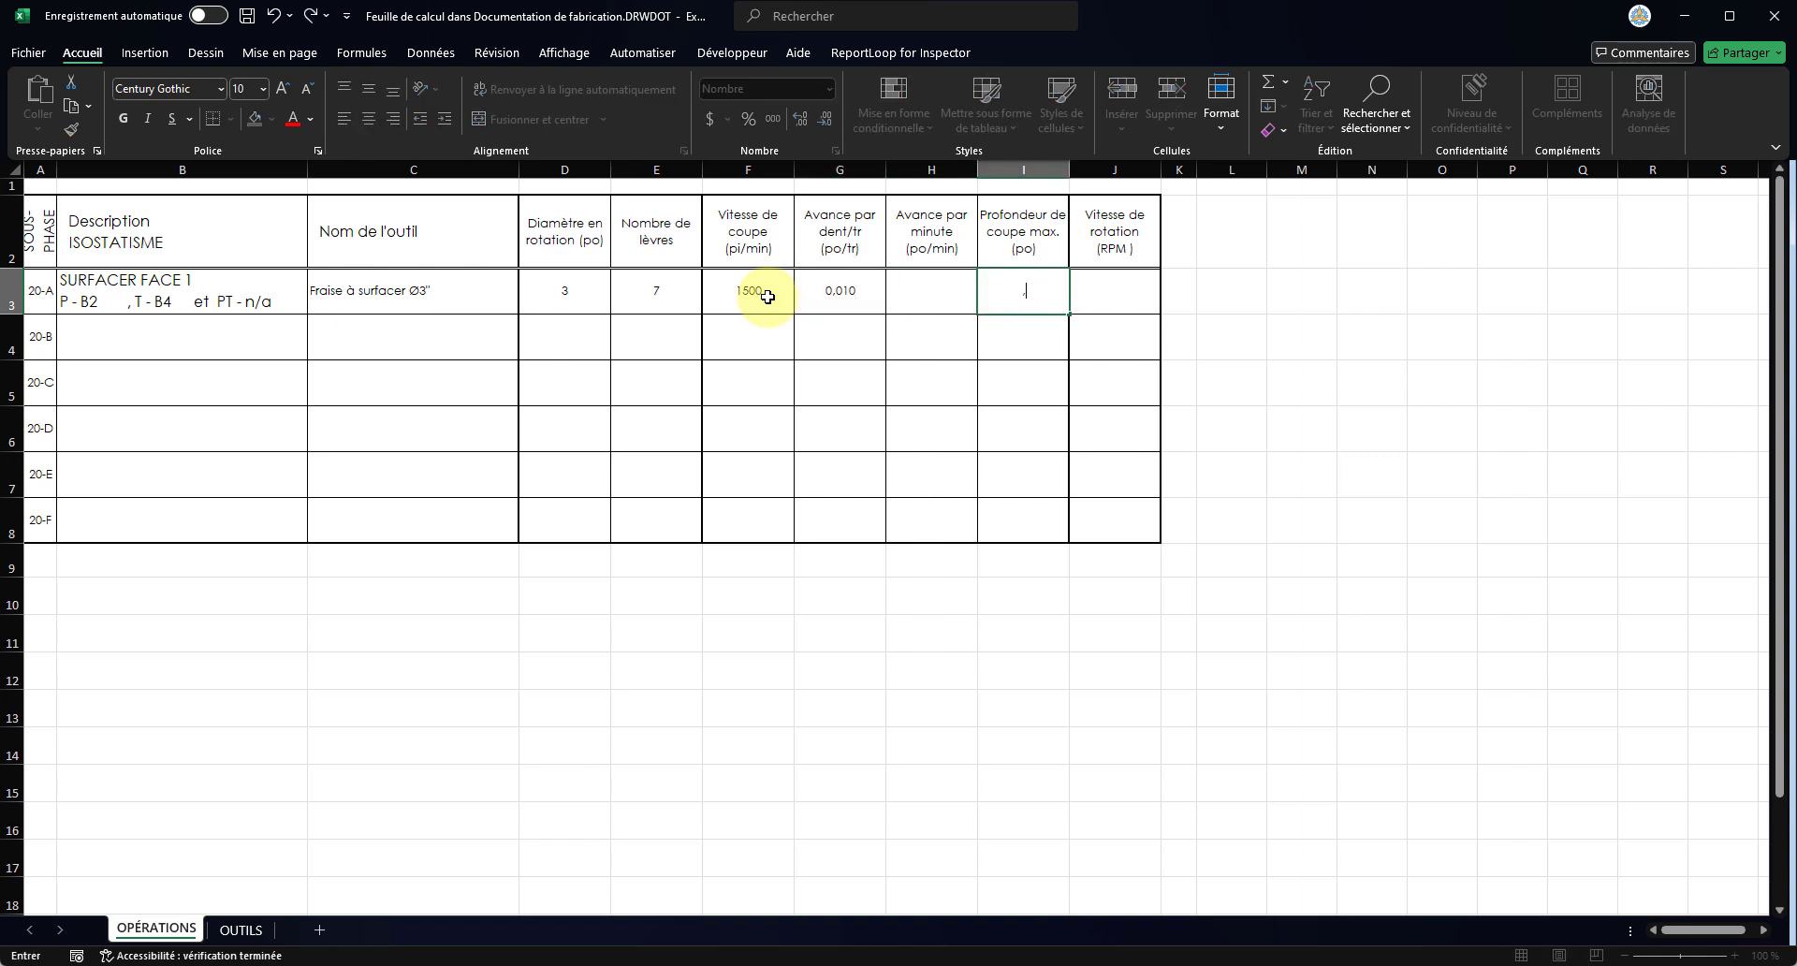
{"action": "key", "text": "Return"}
{"action": "key", "text": "Return"}
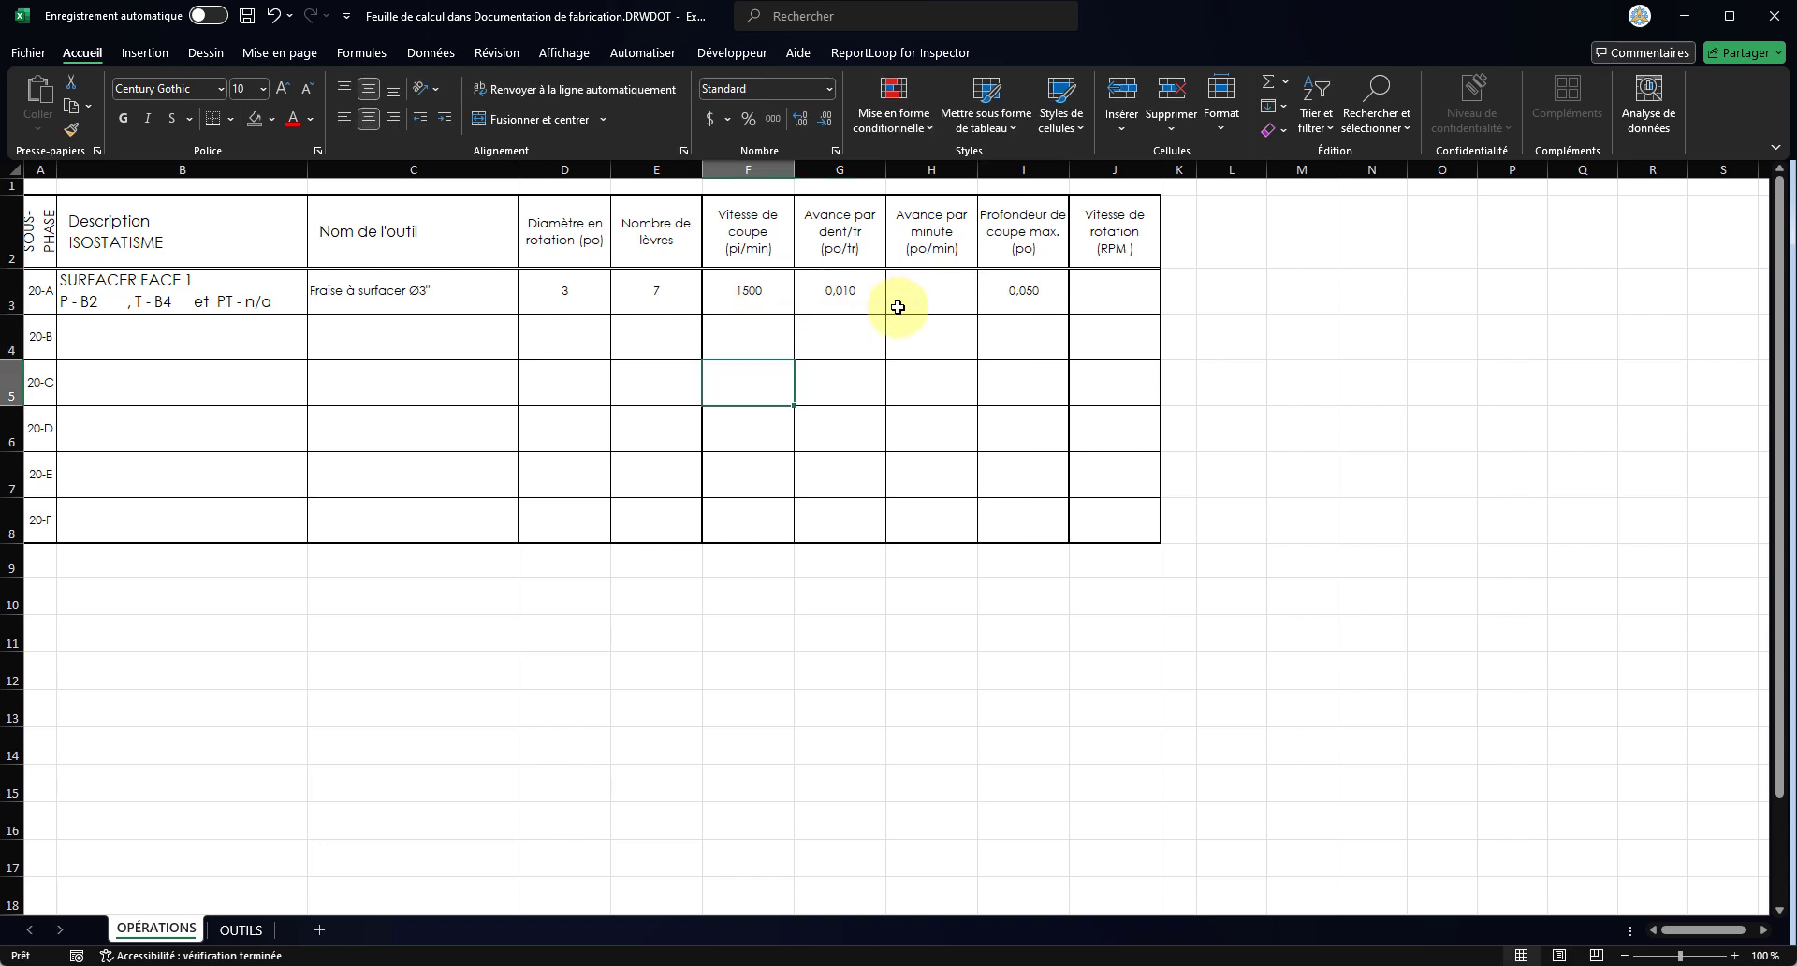
{"action": "left_click", "coordinate": [931, 295]}
{"action": "left_click", "coordinate": [1111, 293]}
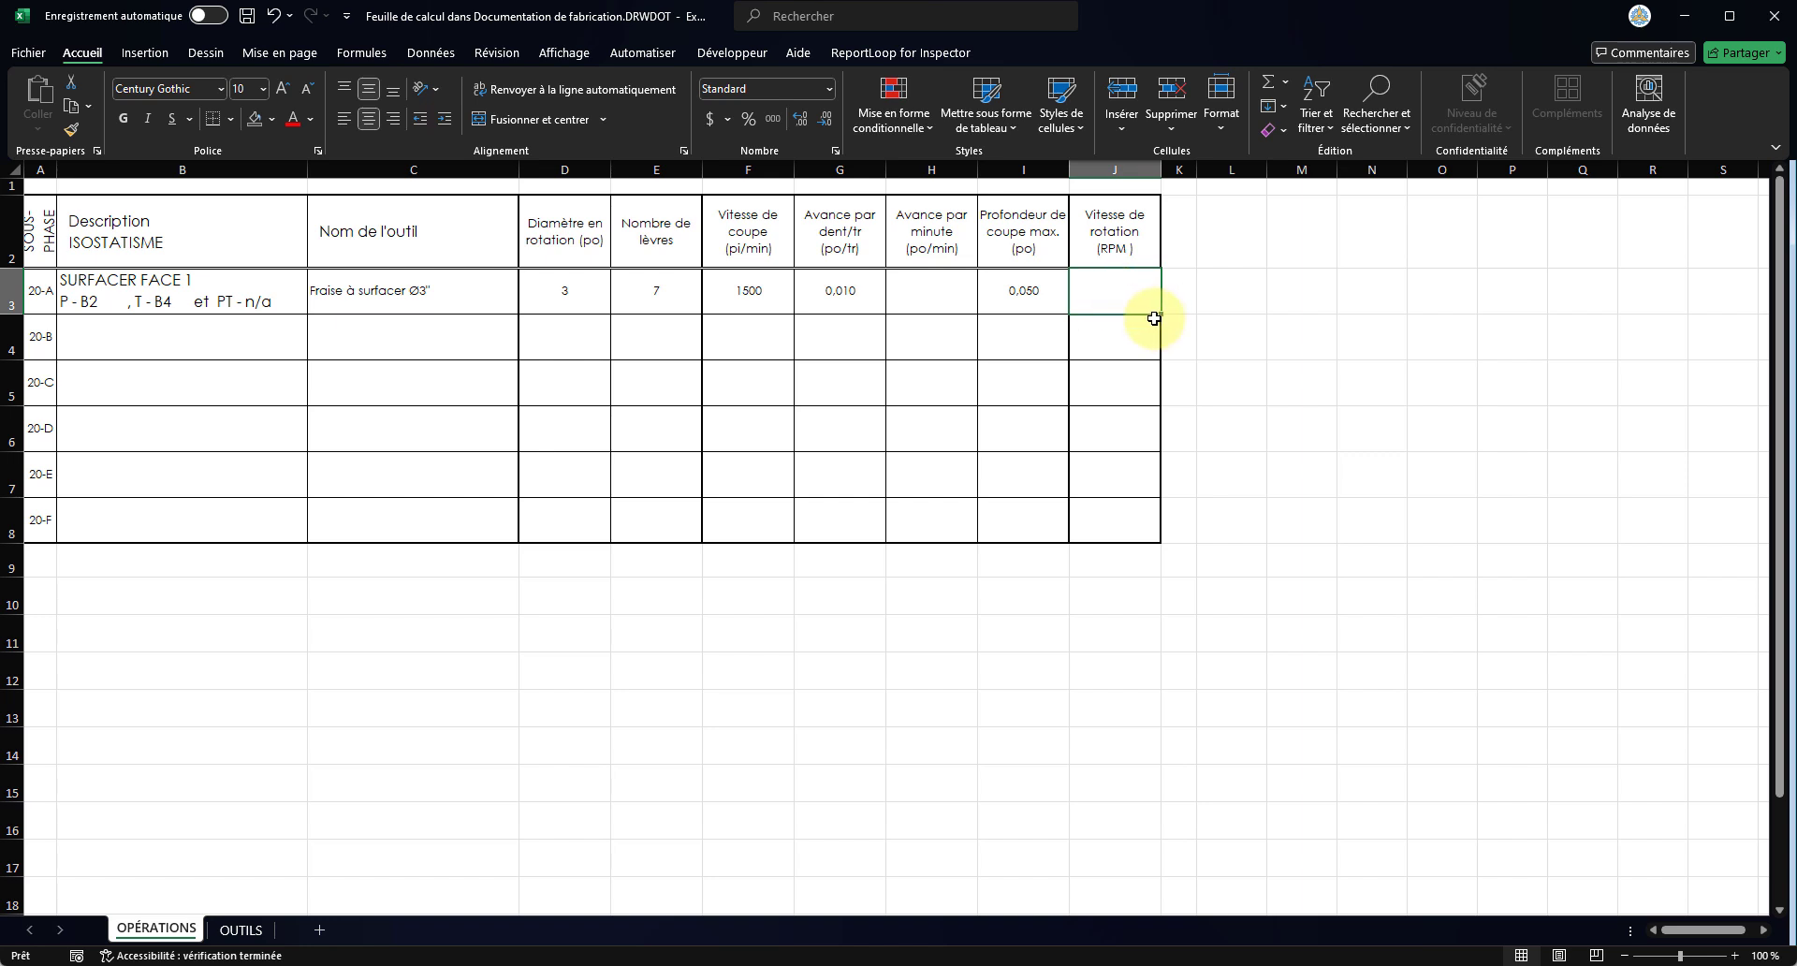
- Enter the spindle speed formula =4*F3*D3 in J3
{"action": "type", "text": "=4*"}
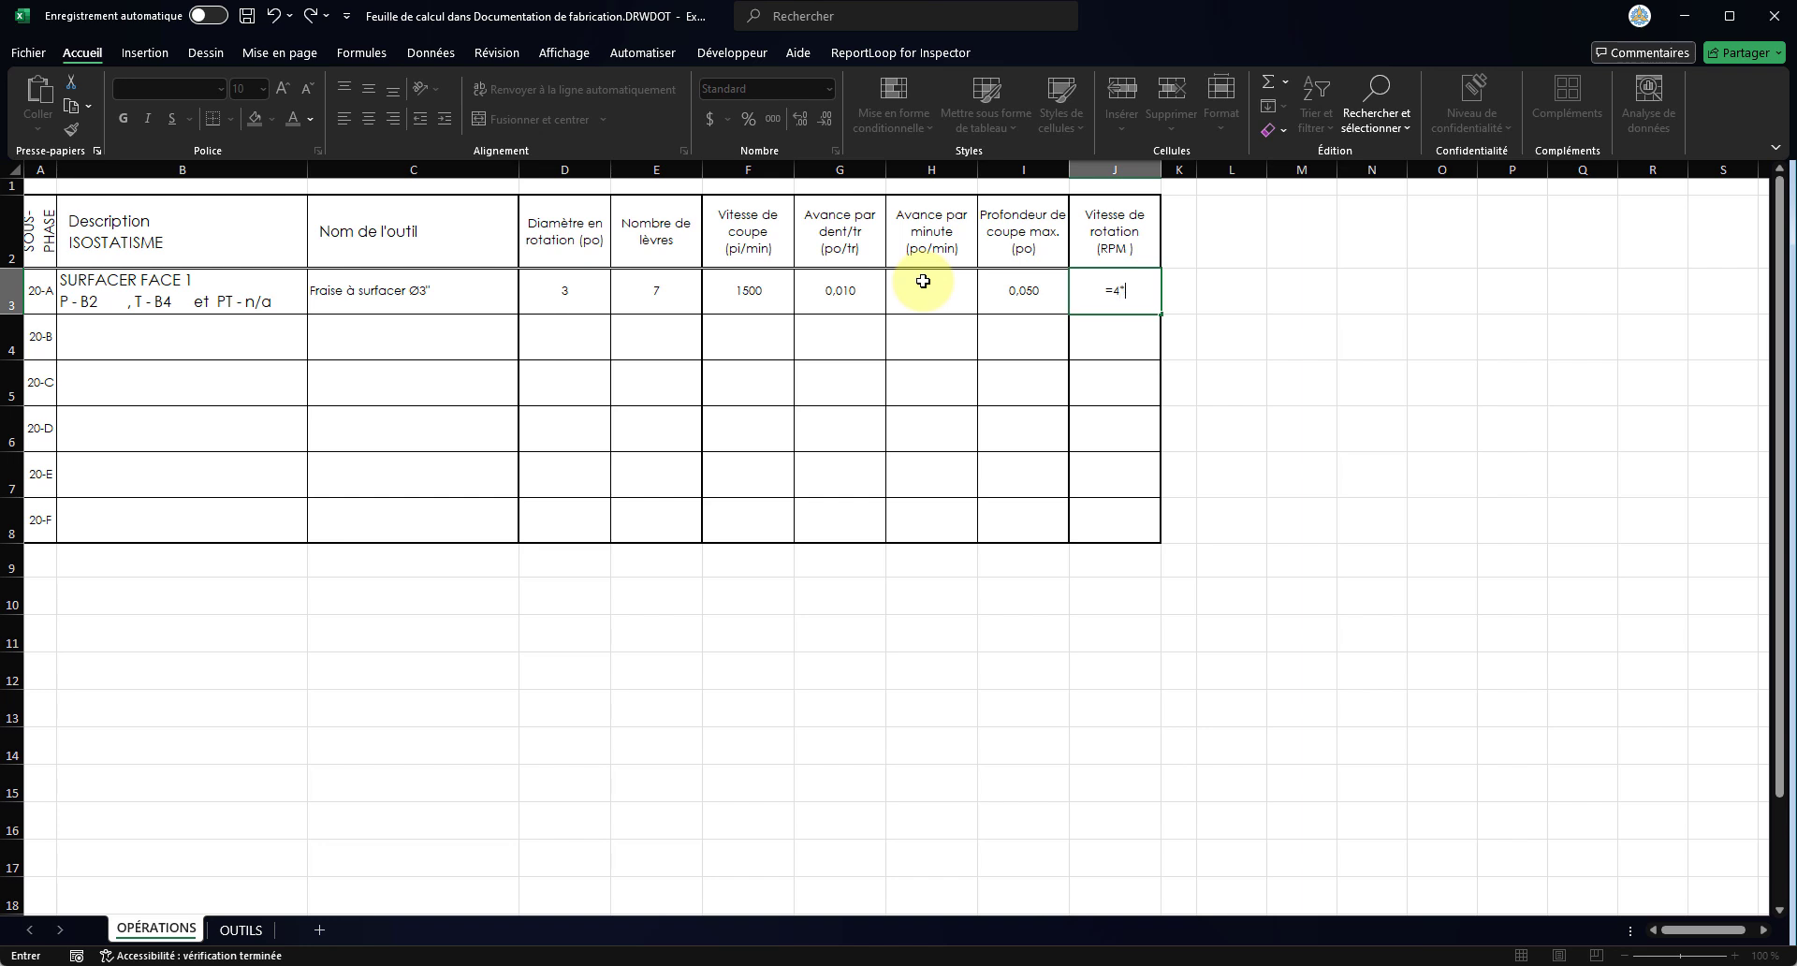
{"action": "left_click", "coordinate": [769, 290]}
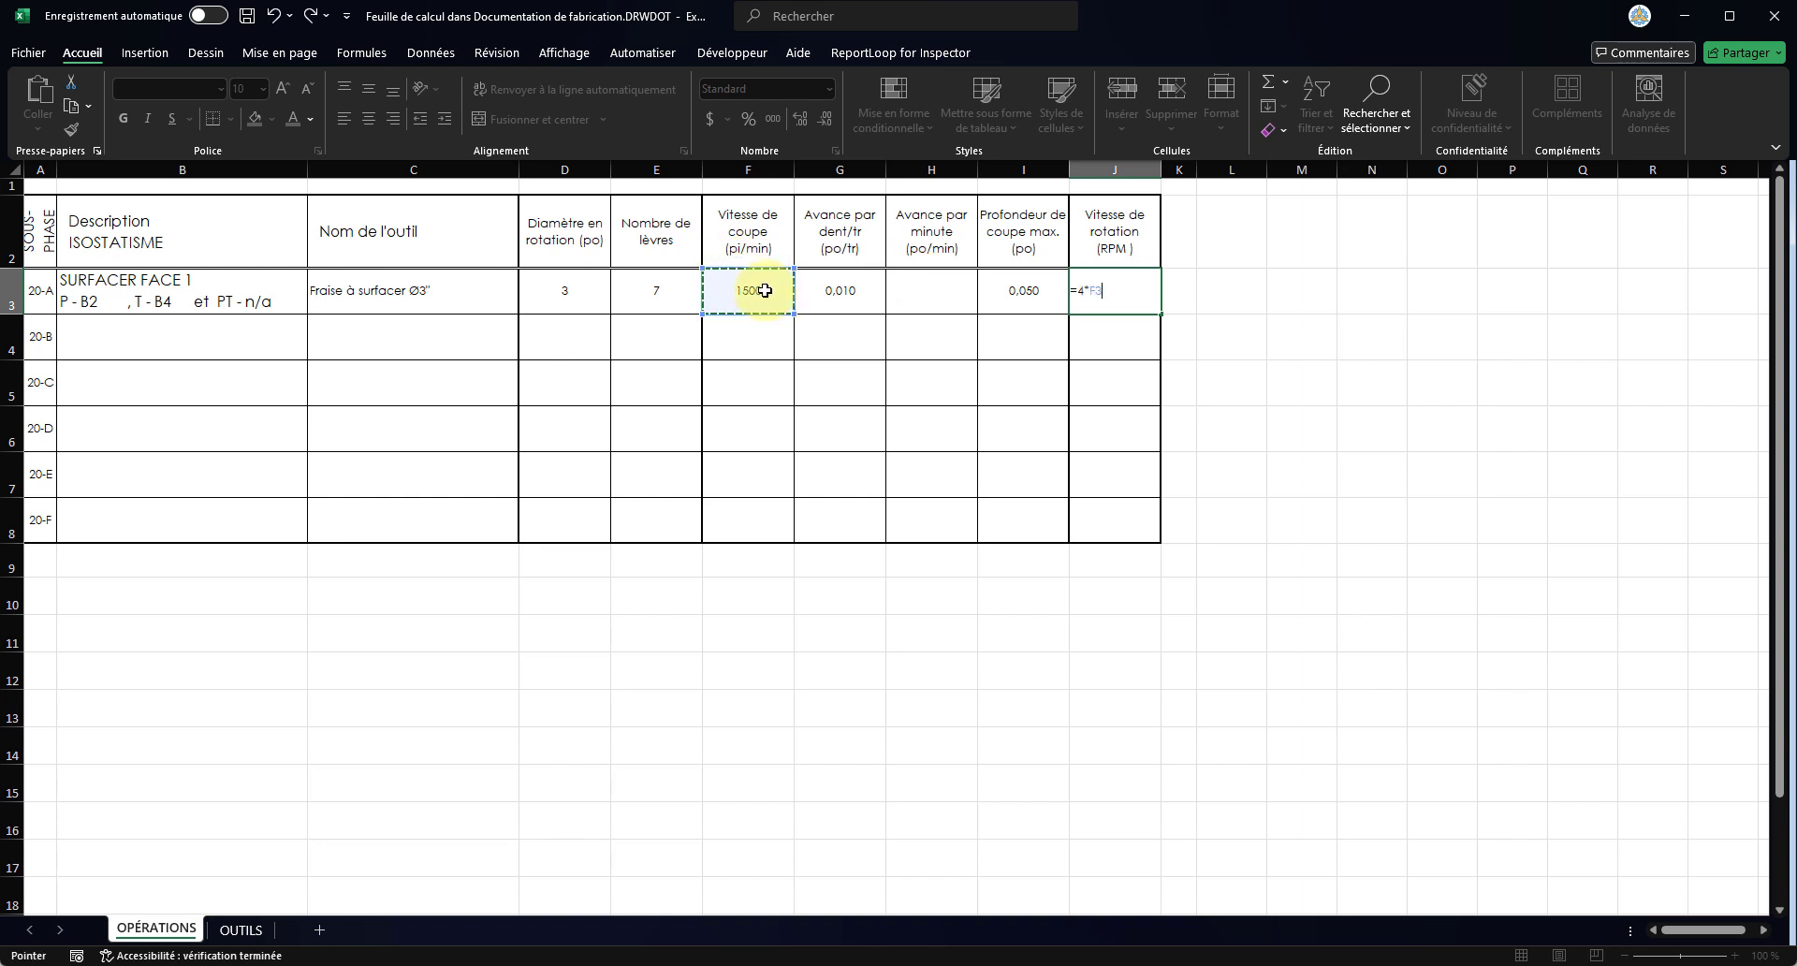
{"action": "type", "text": "*"}
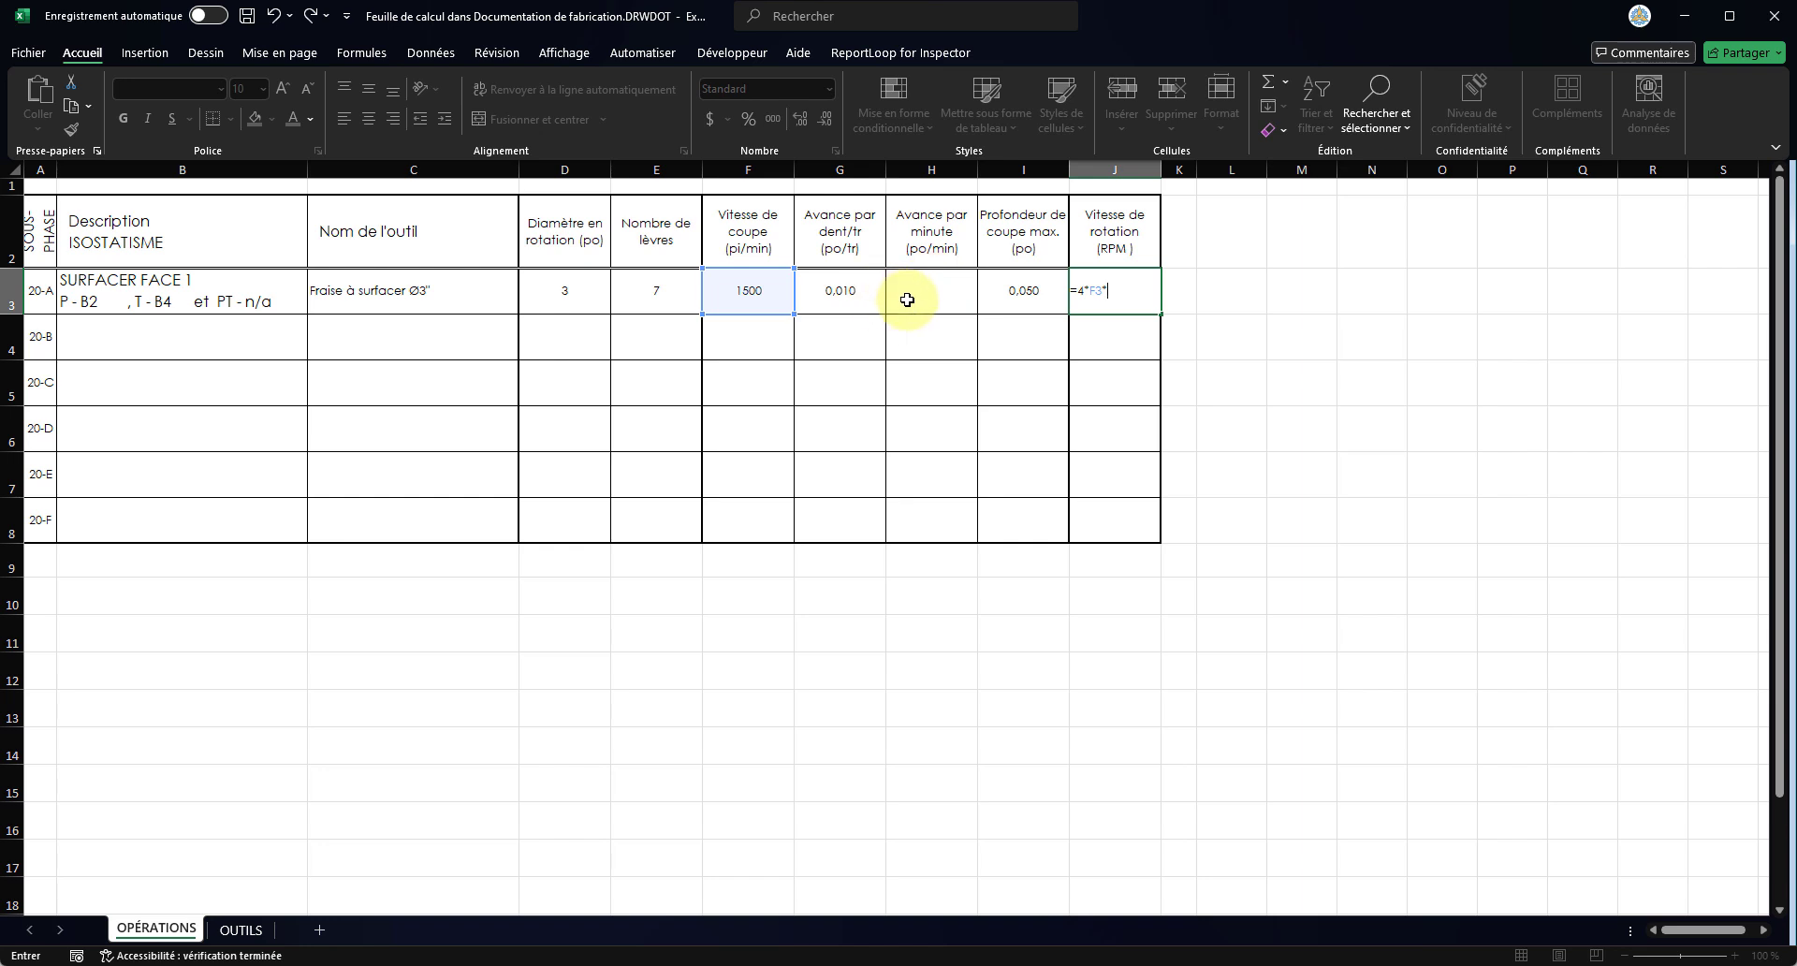
{"action": "left_click", "coordinate": [564, 297]}
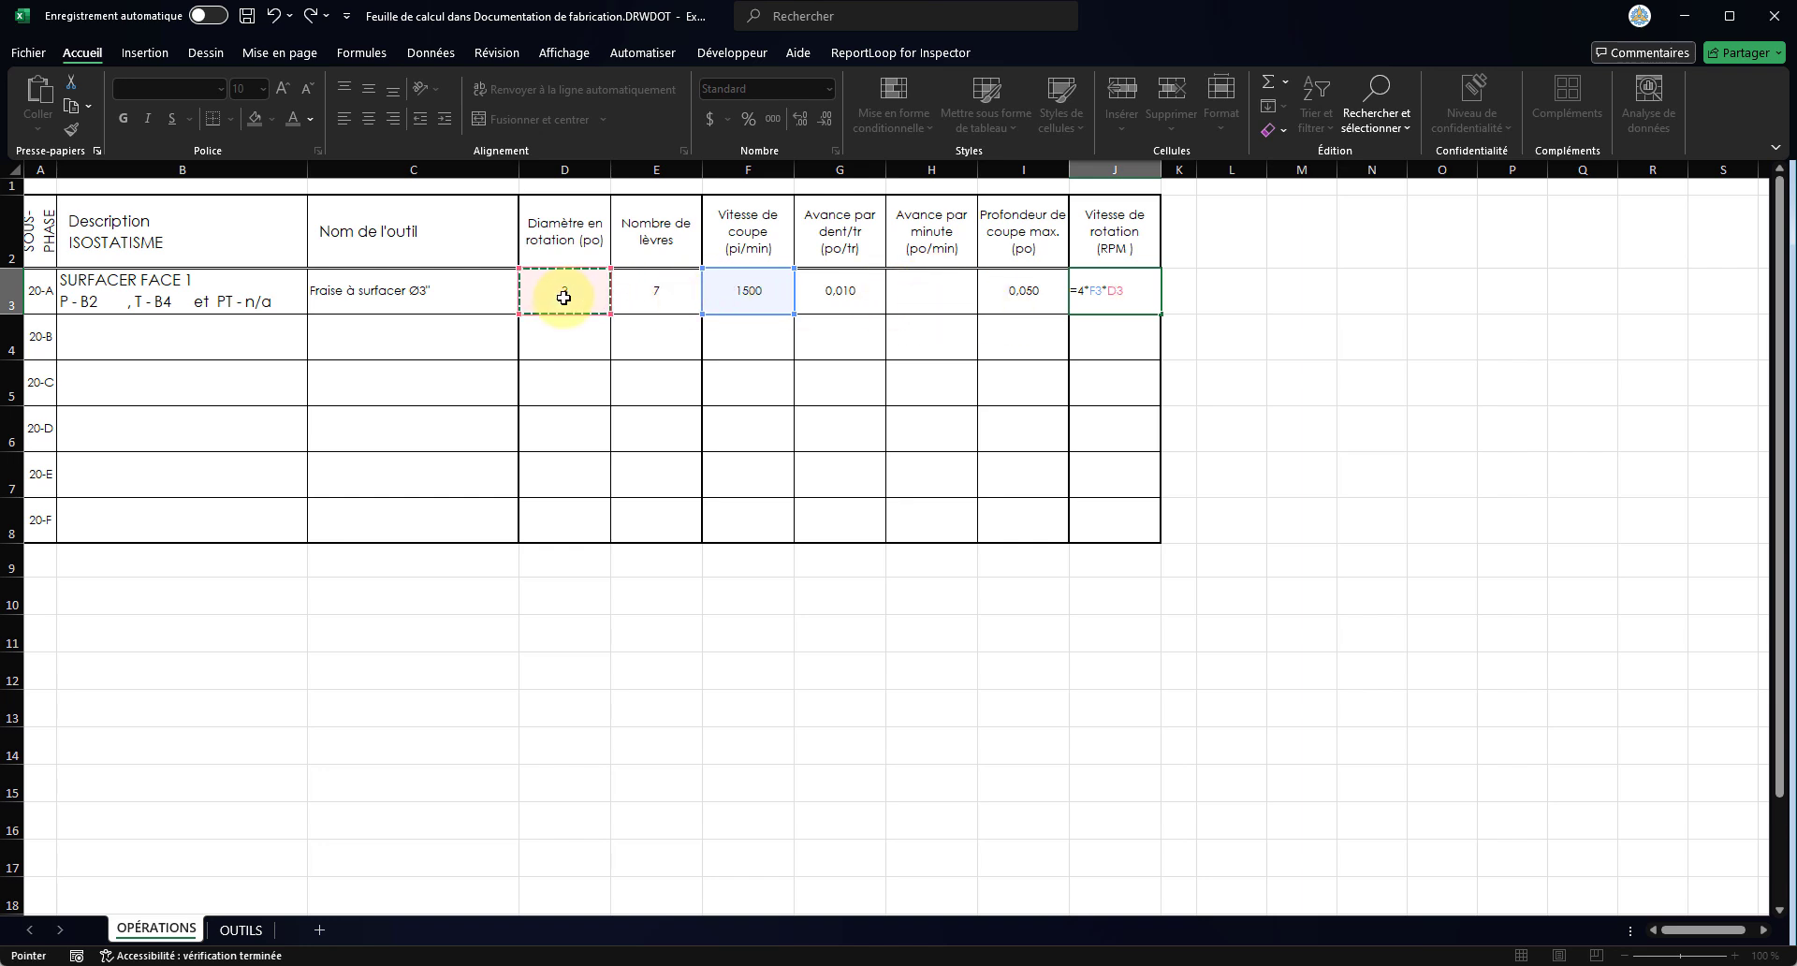
{"action": "key", "text": "Return"}
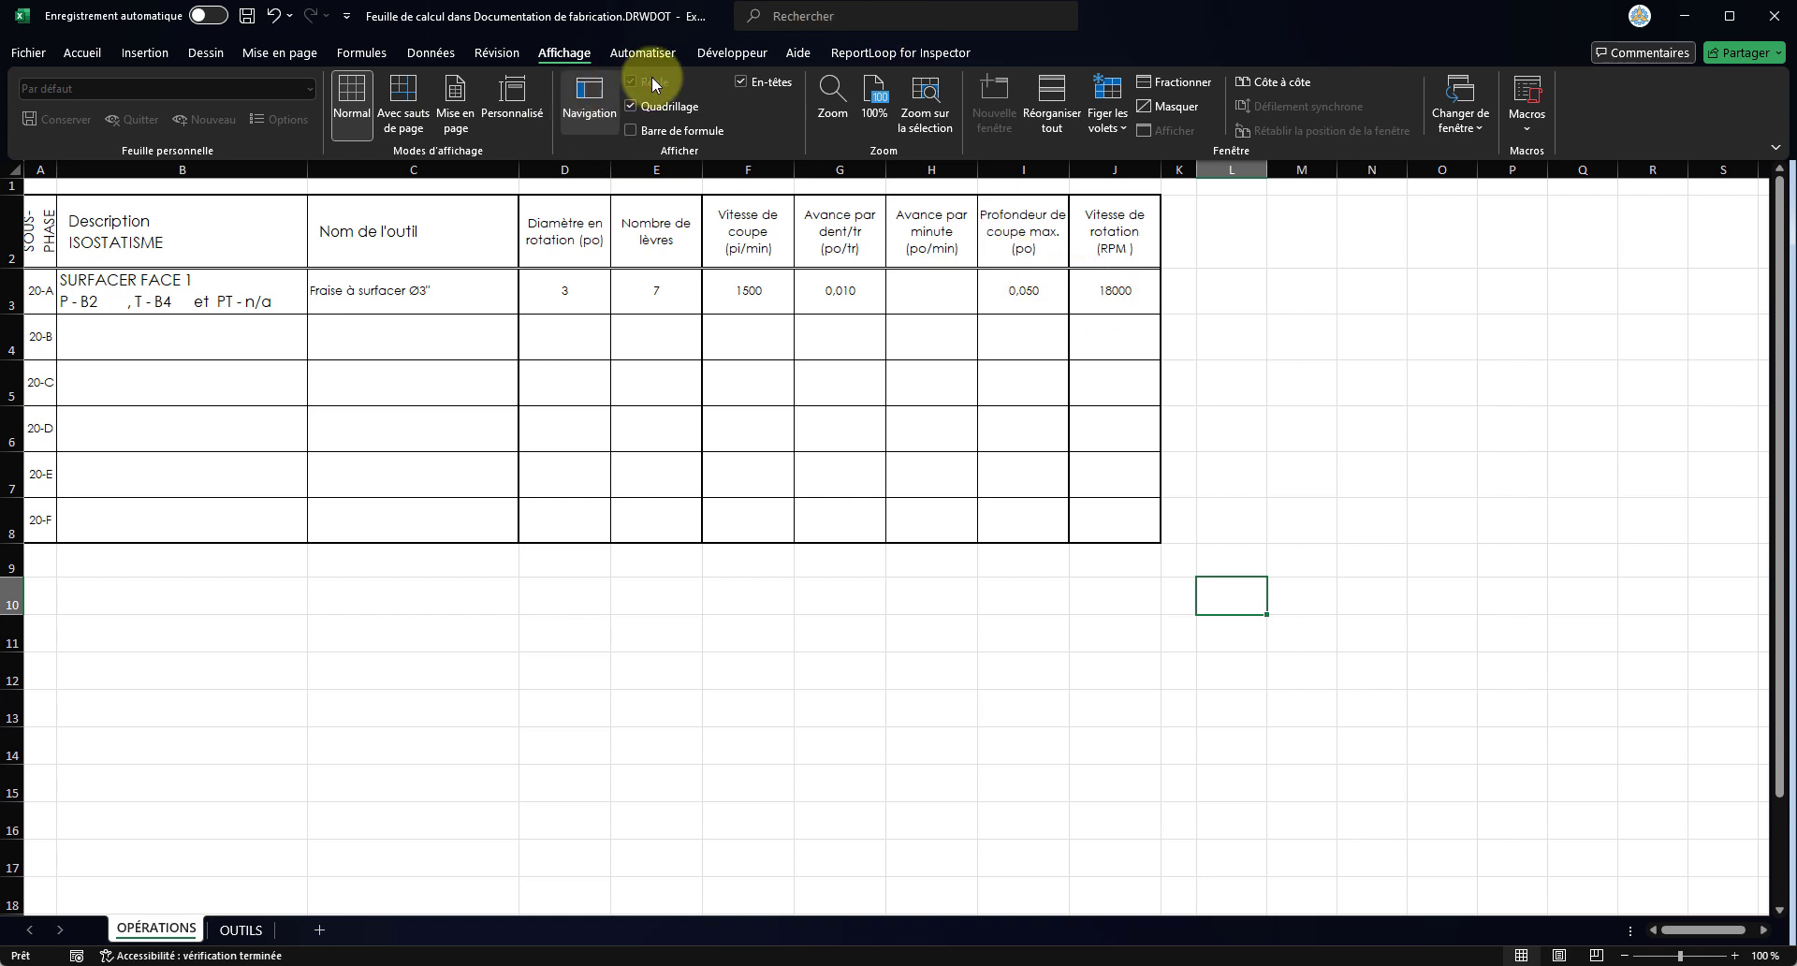
- Show the formula bar and correct J3 to =4*F3/D3, giving 2000 RPM
{"action": "left_click", "coordinate": [646, 131]}
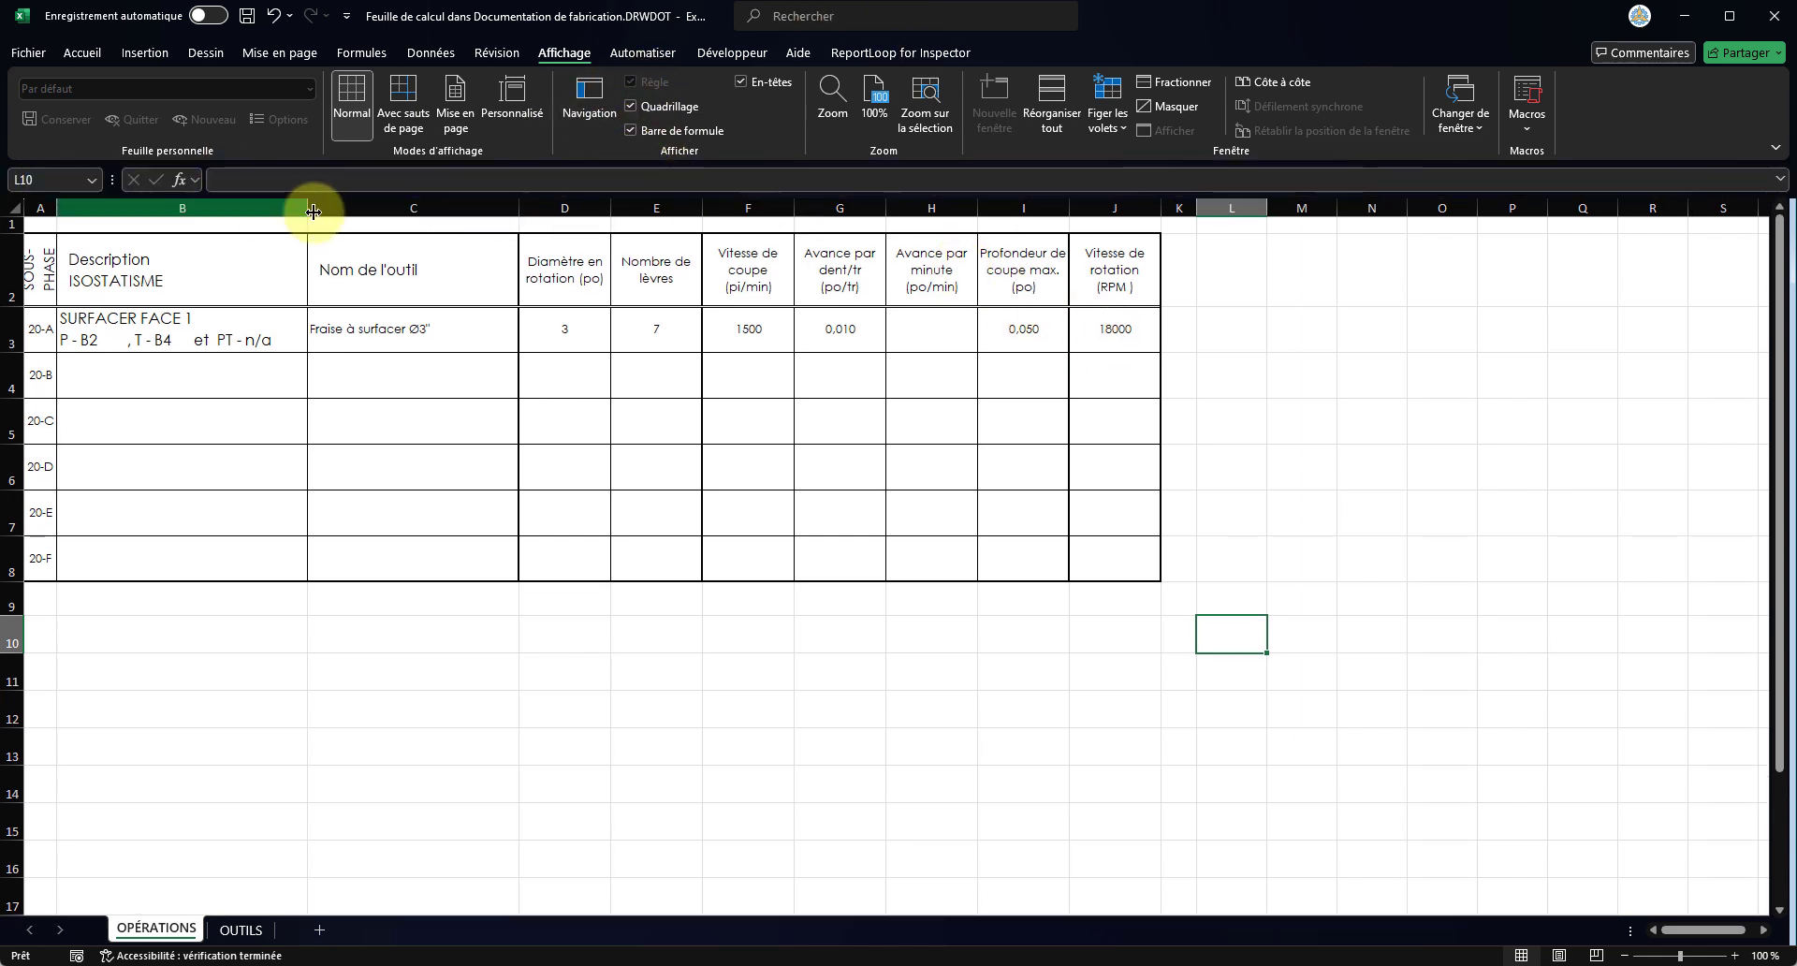
{"action": "left_click", "coordinate": [1093, 330]}
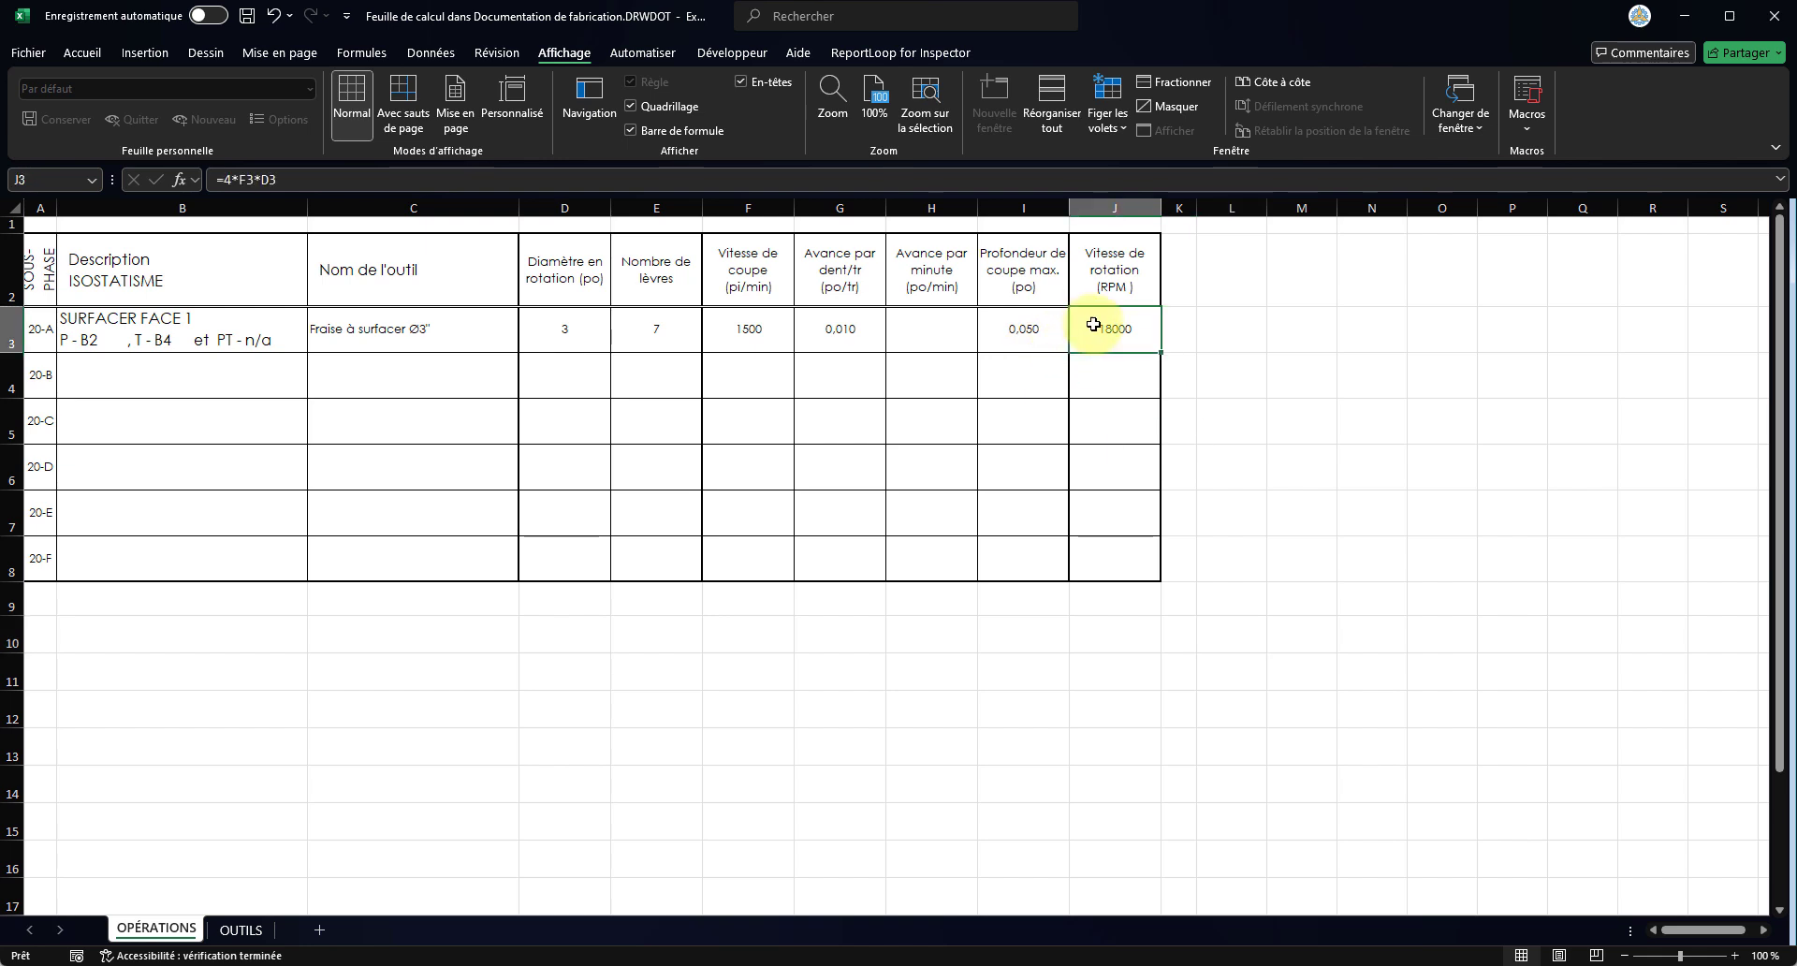
{"action": "left_click", "coordinate": [264, 179]}
{"action": "key", "text": "BackSpace"}
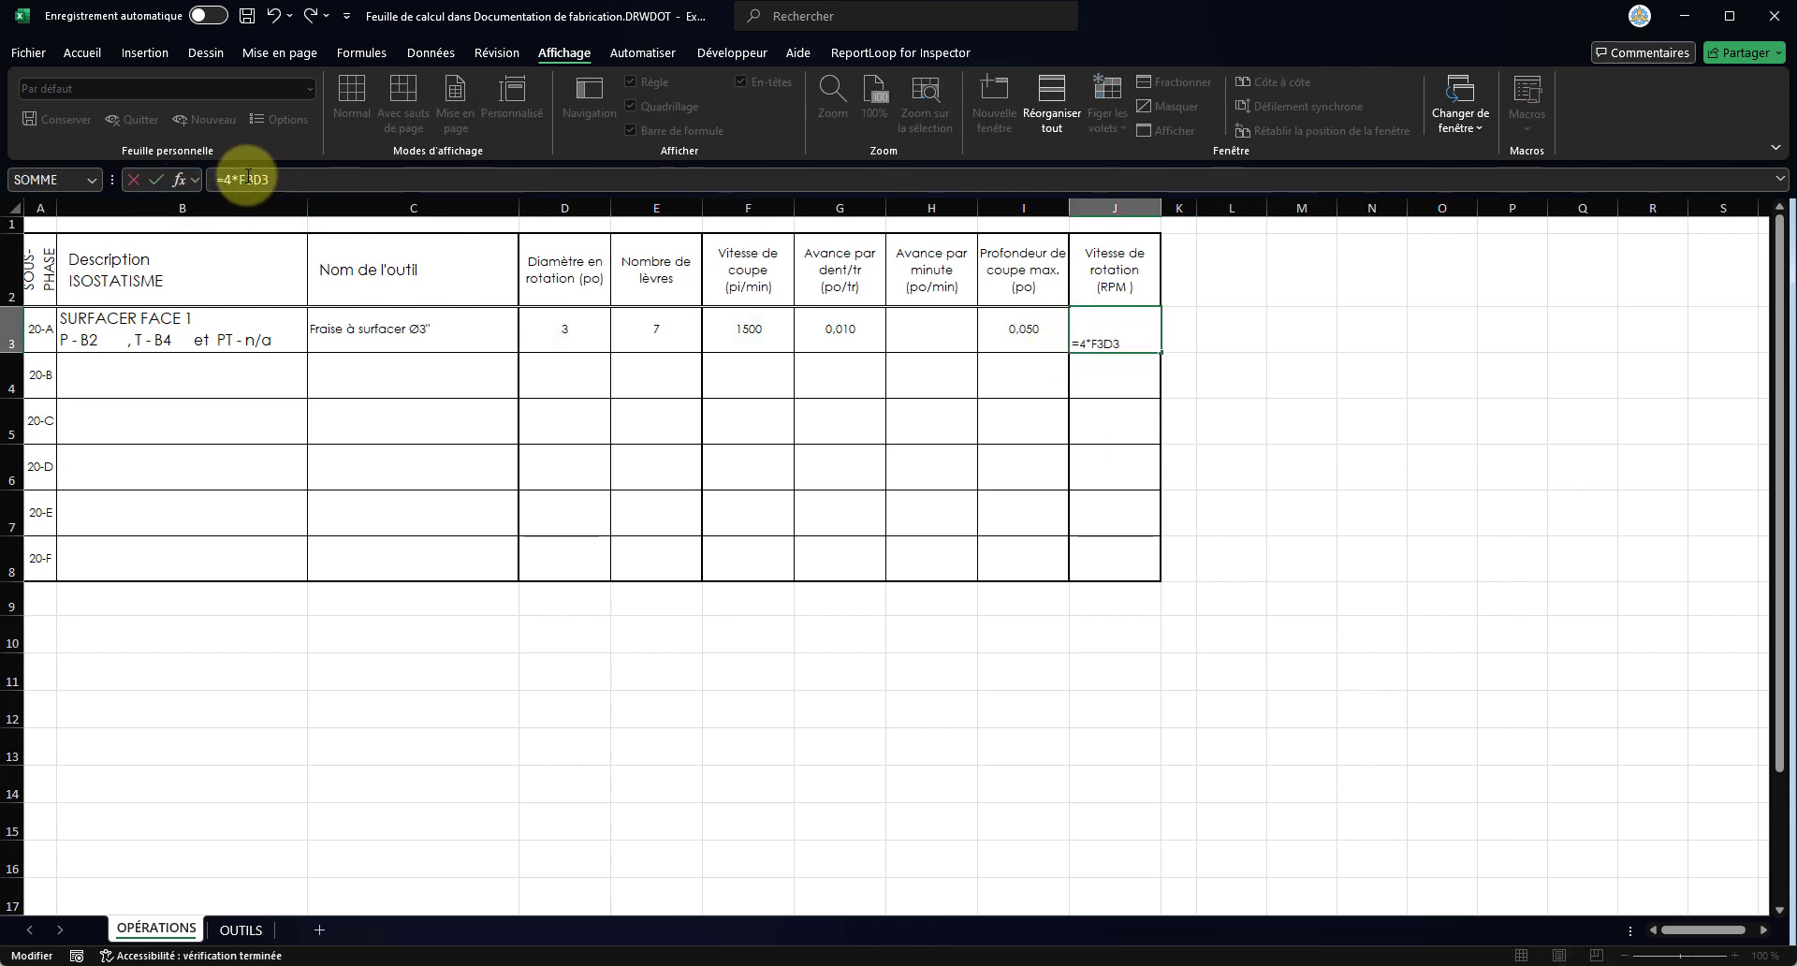
{"action": "type", "text": "/"}
{"action": "key", "text": "Return"}
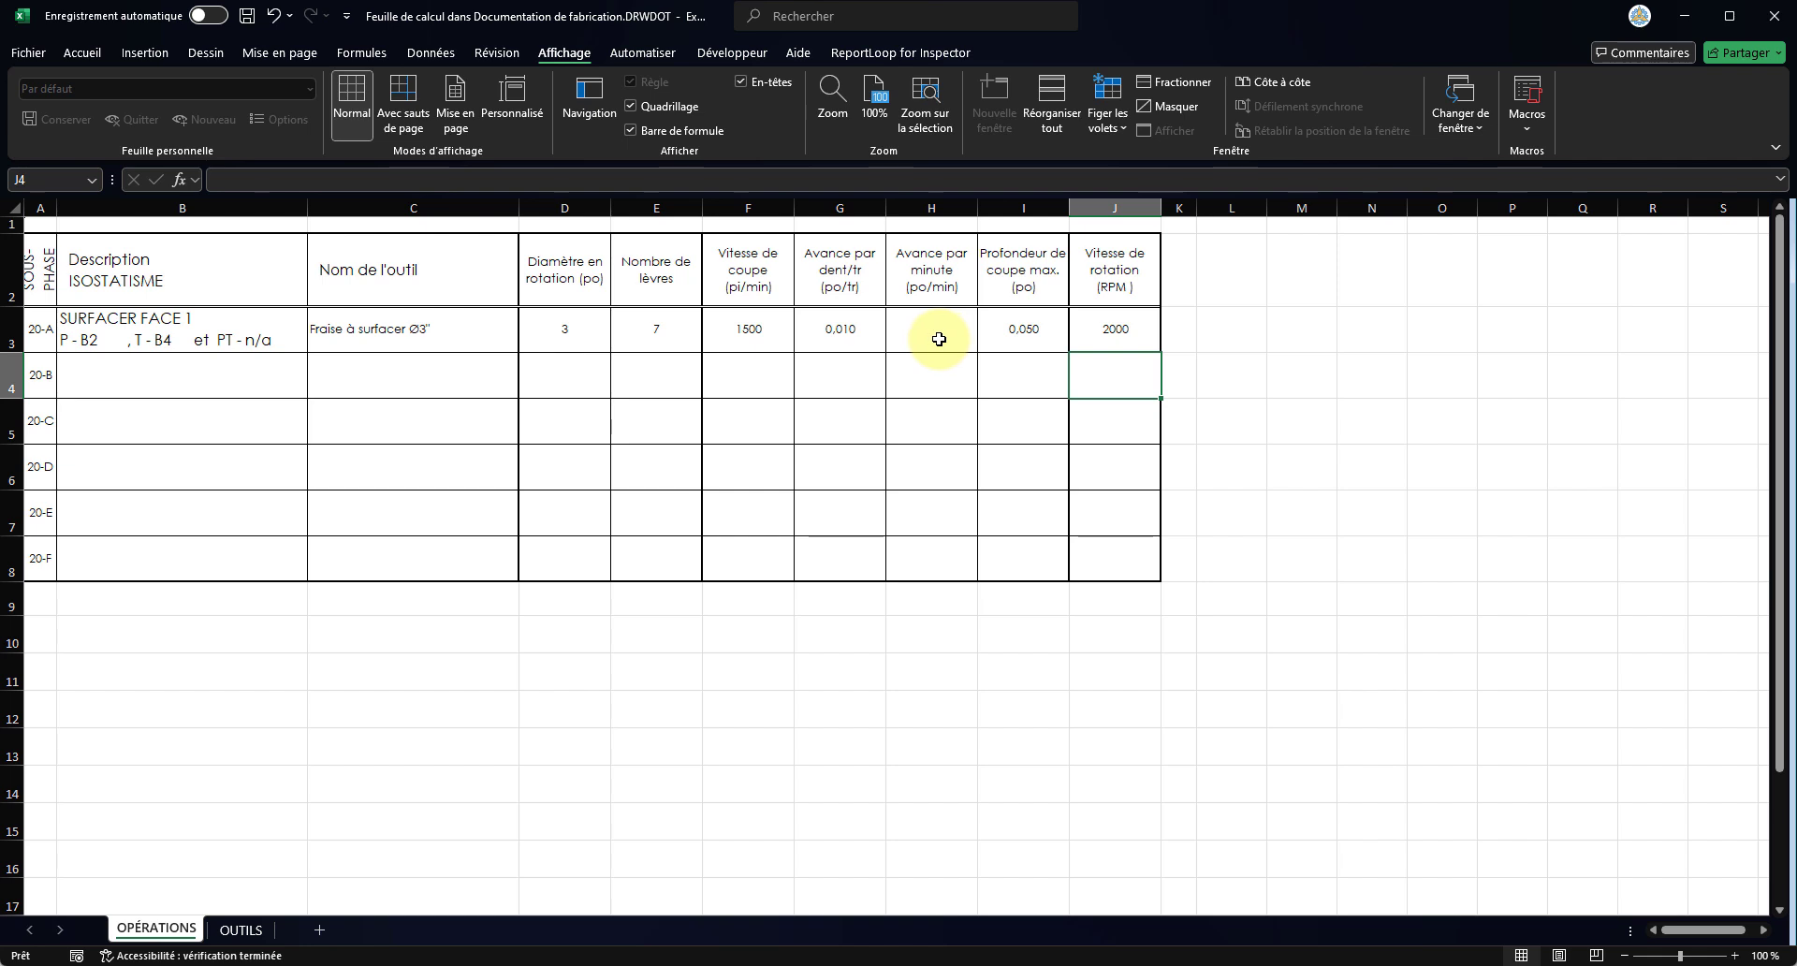
- Enter =J3*E3*G3 in H3, giving a feed per minute of 140,000
{"action": "type", "text": "="}
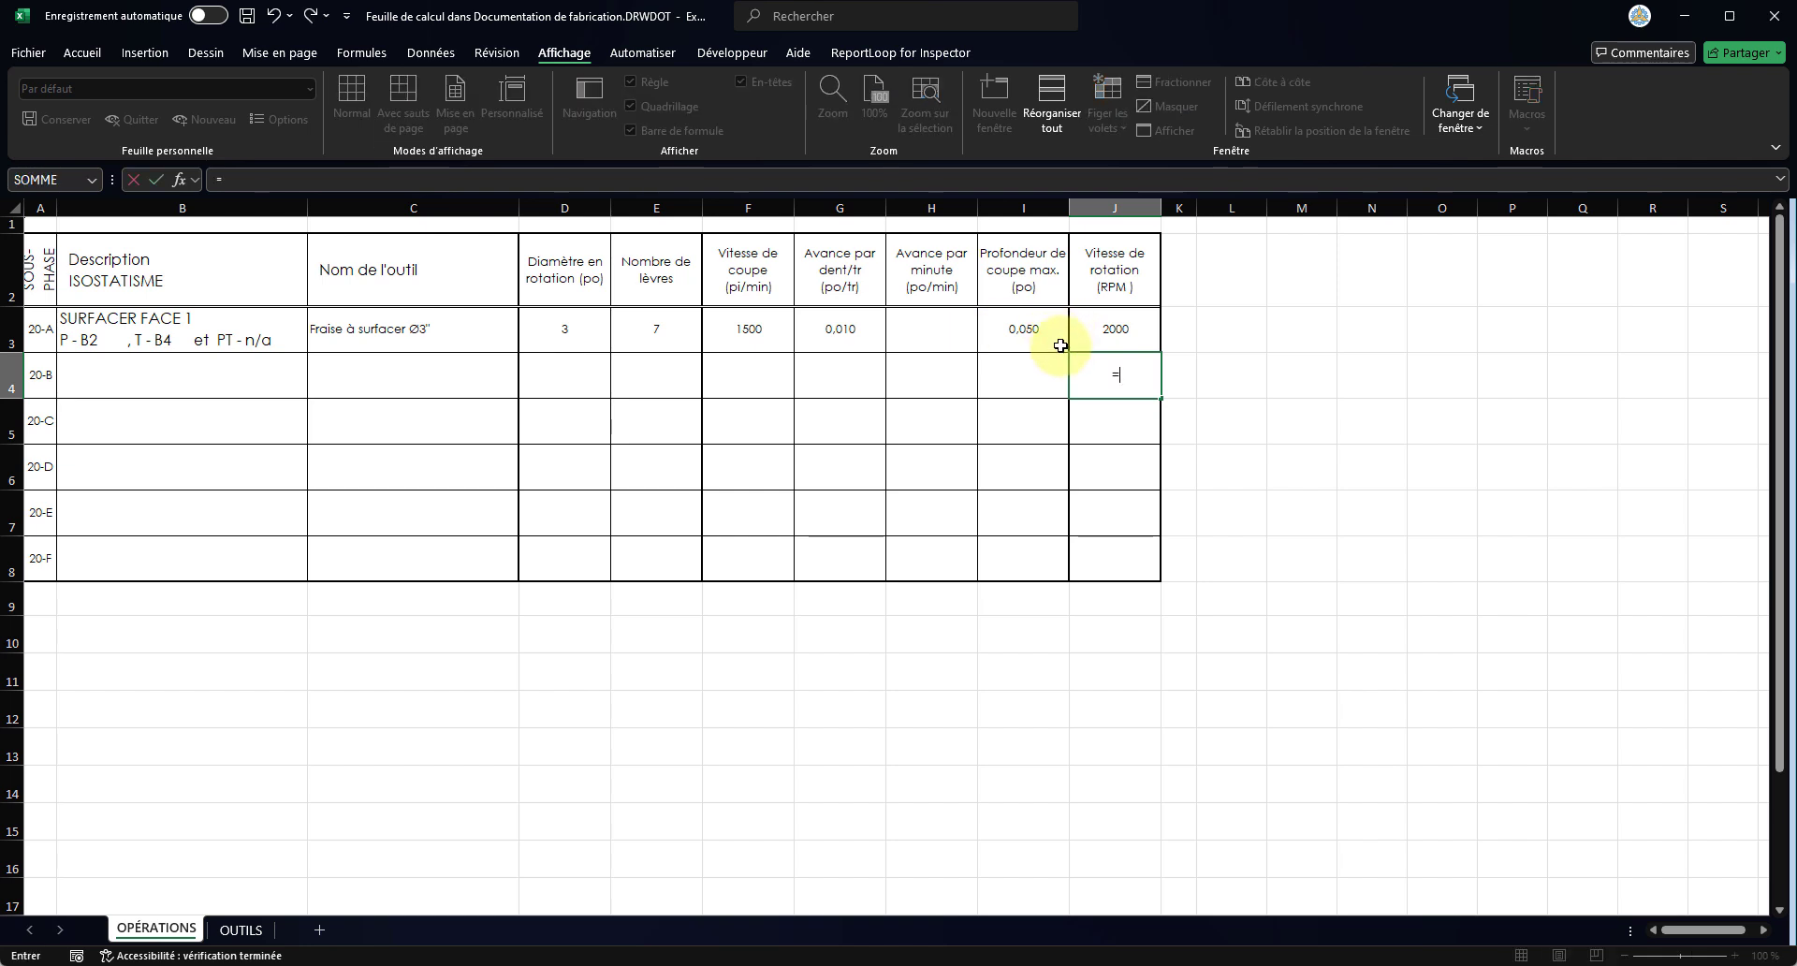
{"action": "key", "text": "Escape"}
{"action": "left_click", "coordinate": [954, 337]}
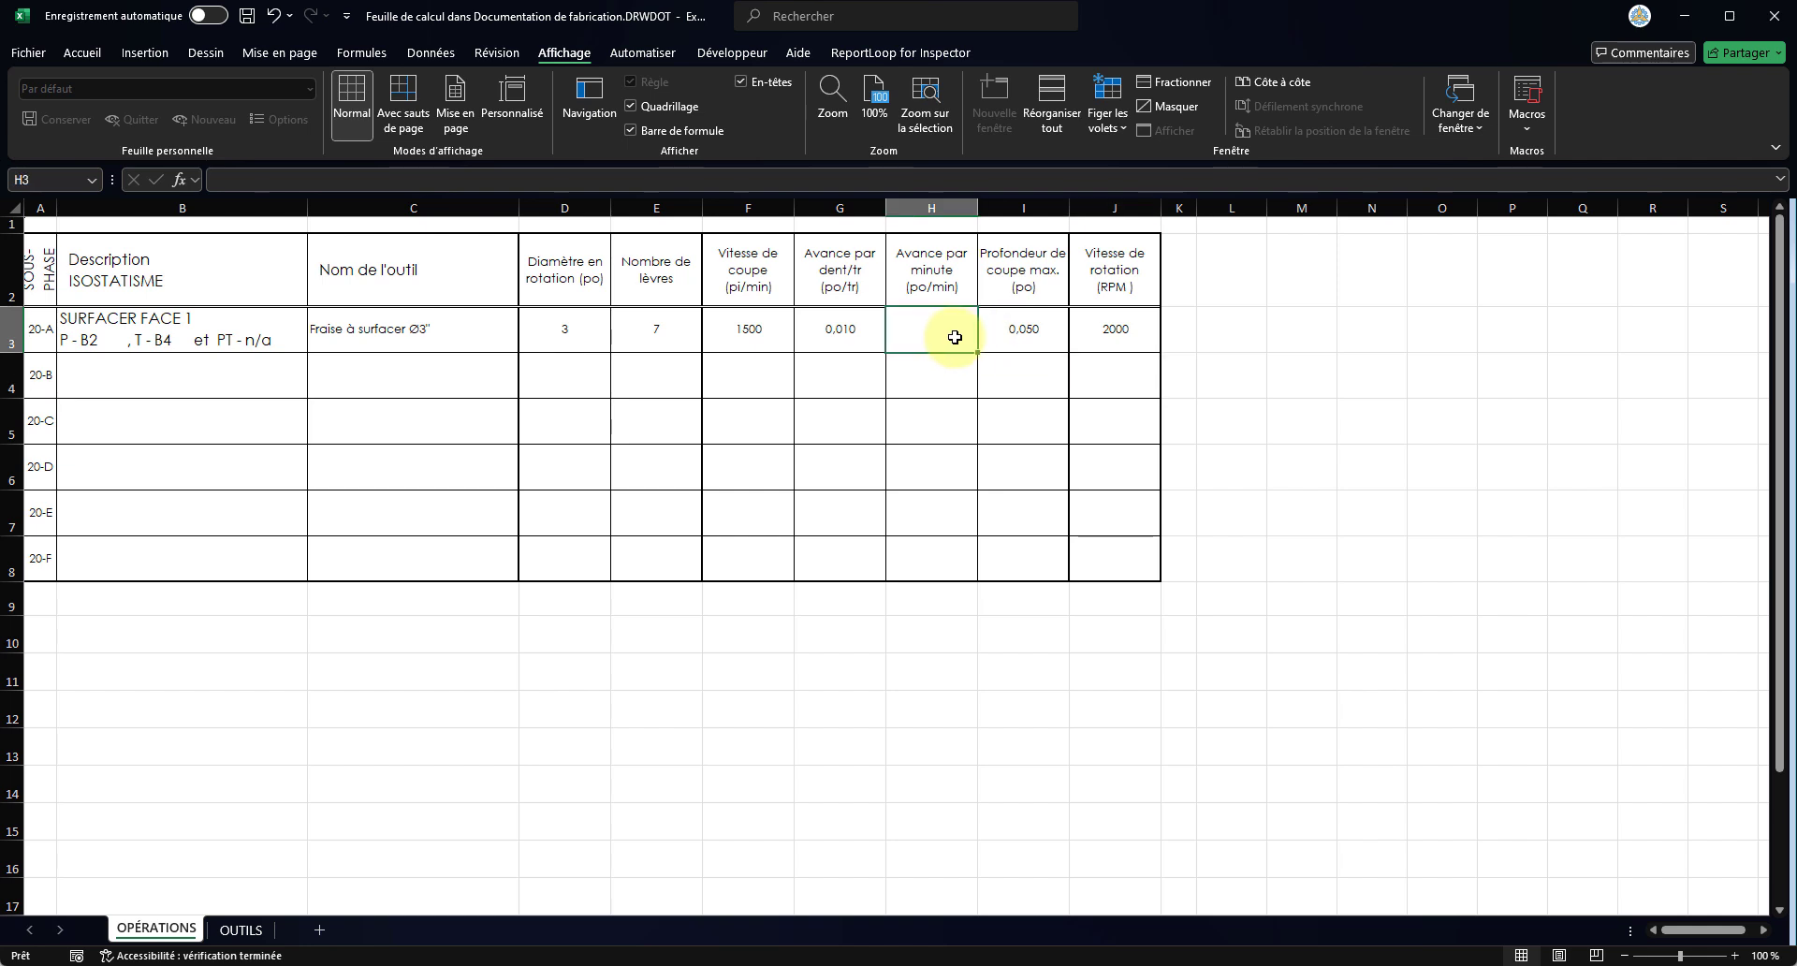
{"action": "type", "text": "="}
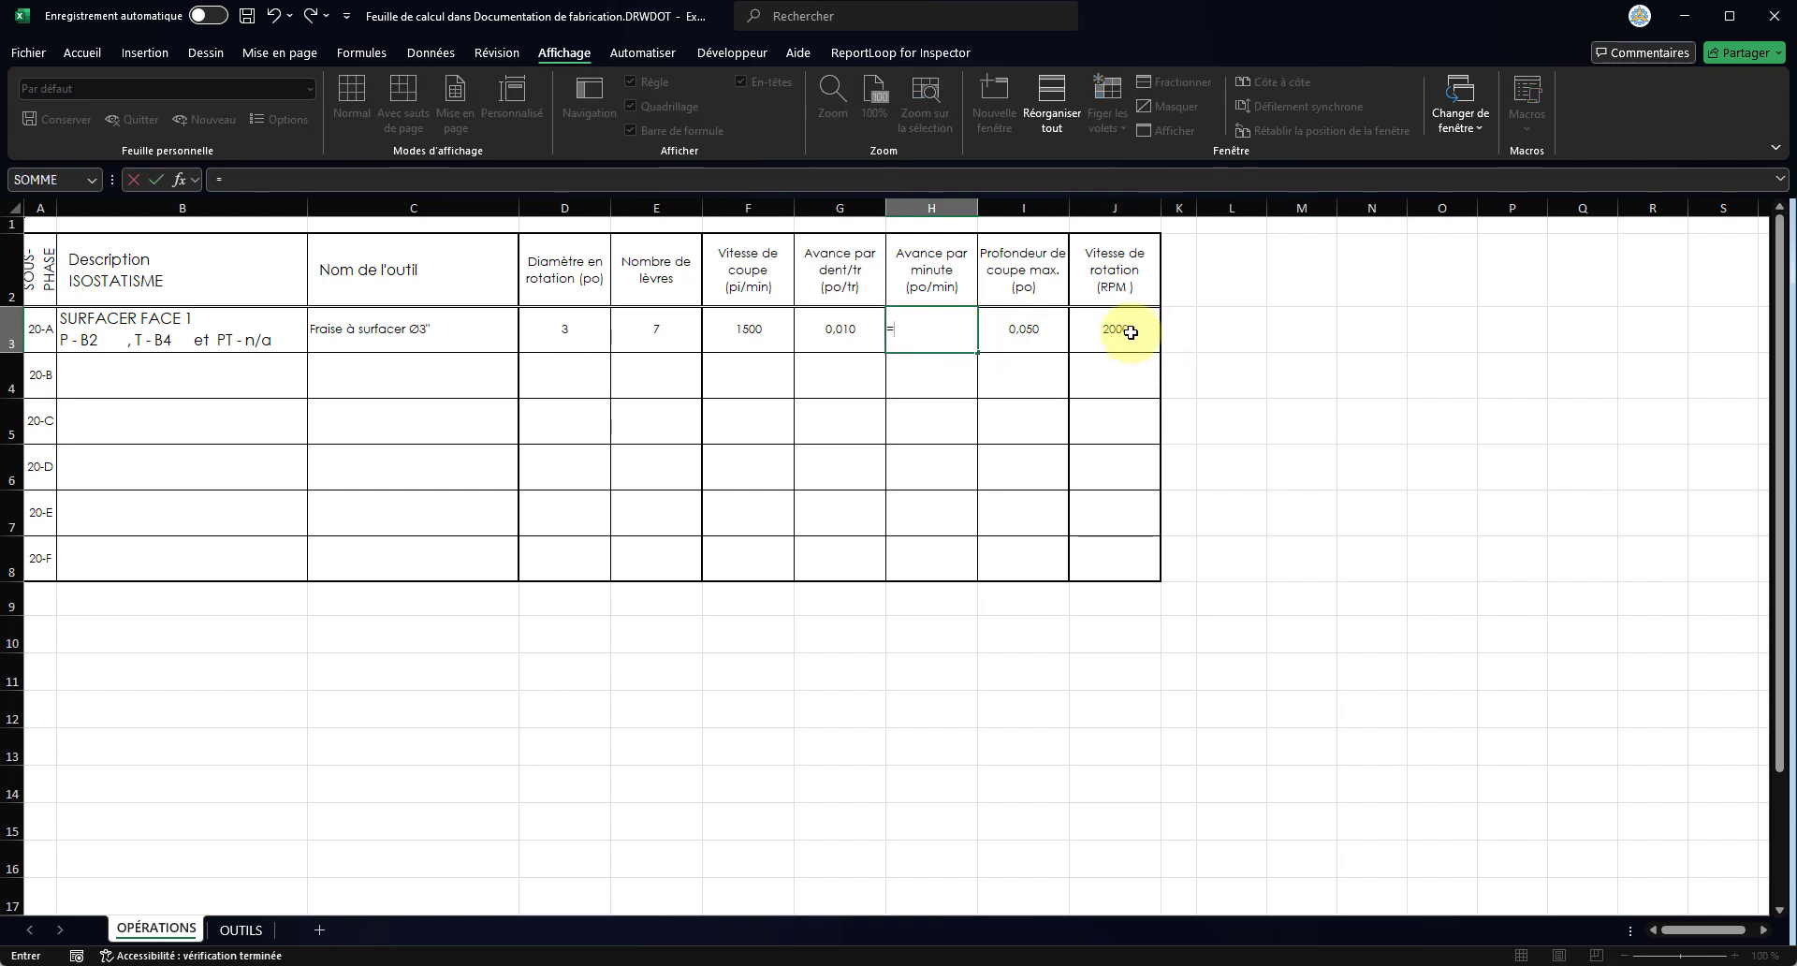
{"action": "left_click", "coordinate": [1131, 333]}
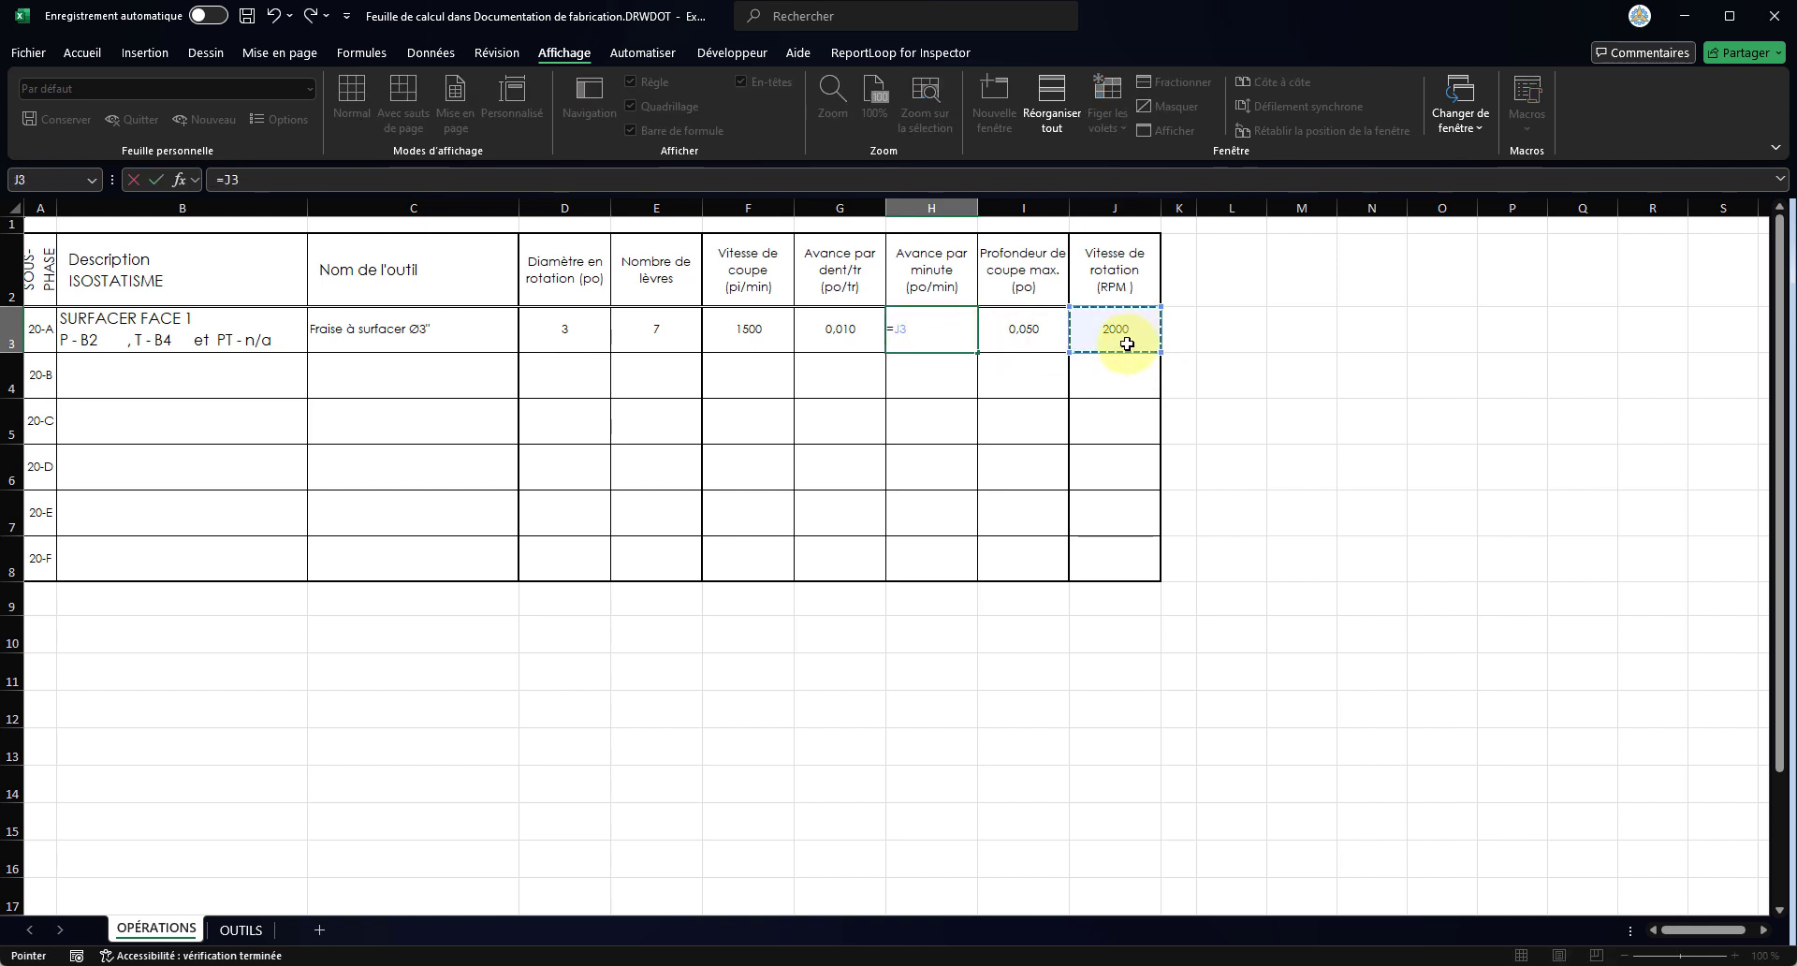
{"action": "type", "text": "*"}
{"action": "left_click", "coordinate": [652, 330]}
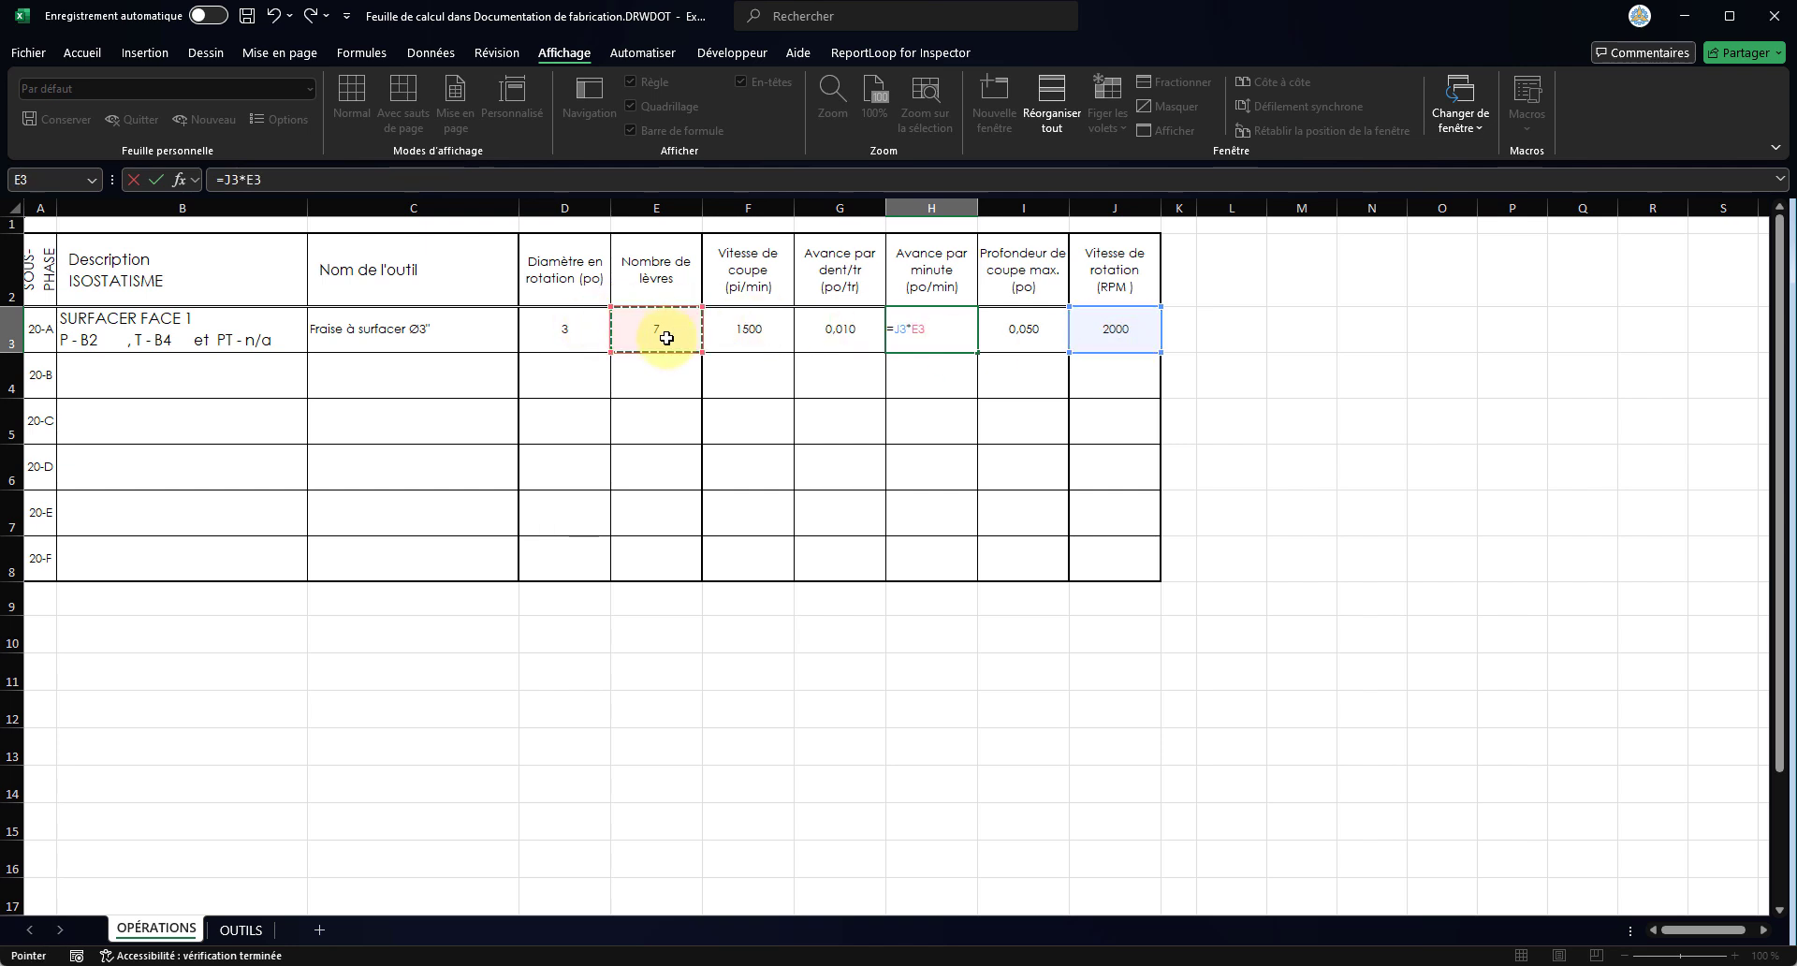
{"action": "type", "text": "*"}
{"action": "left_click", "coordinate": [842, 331]}
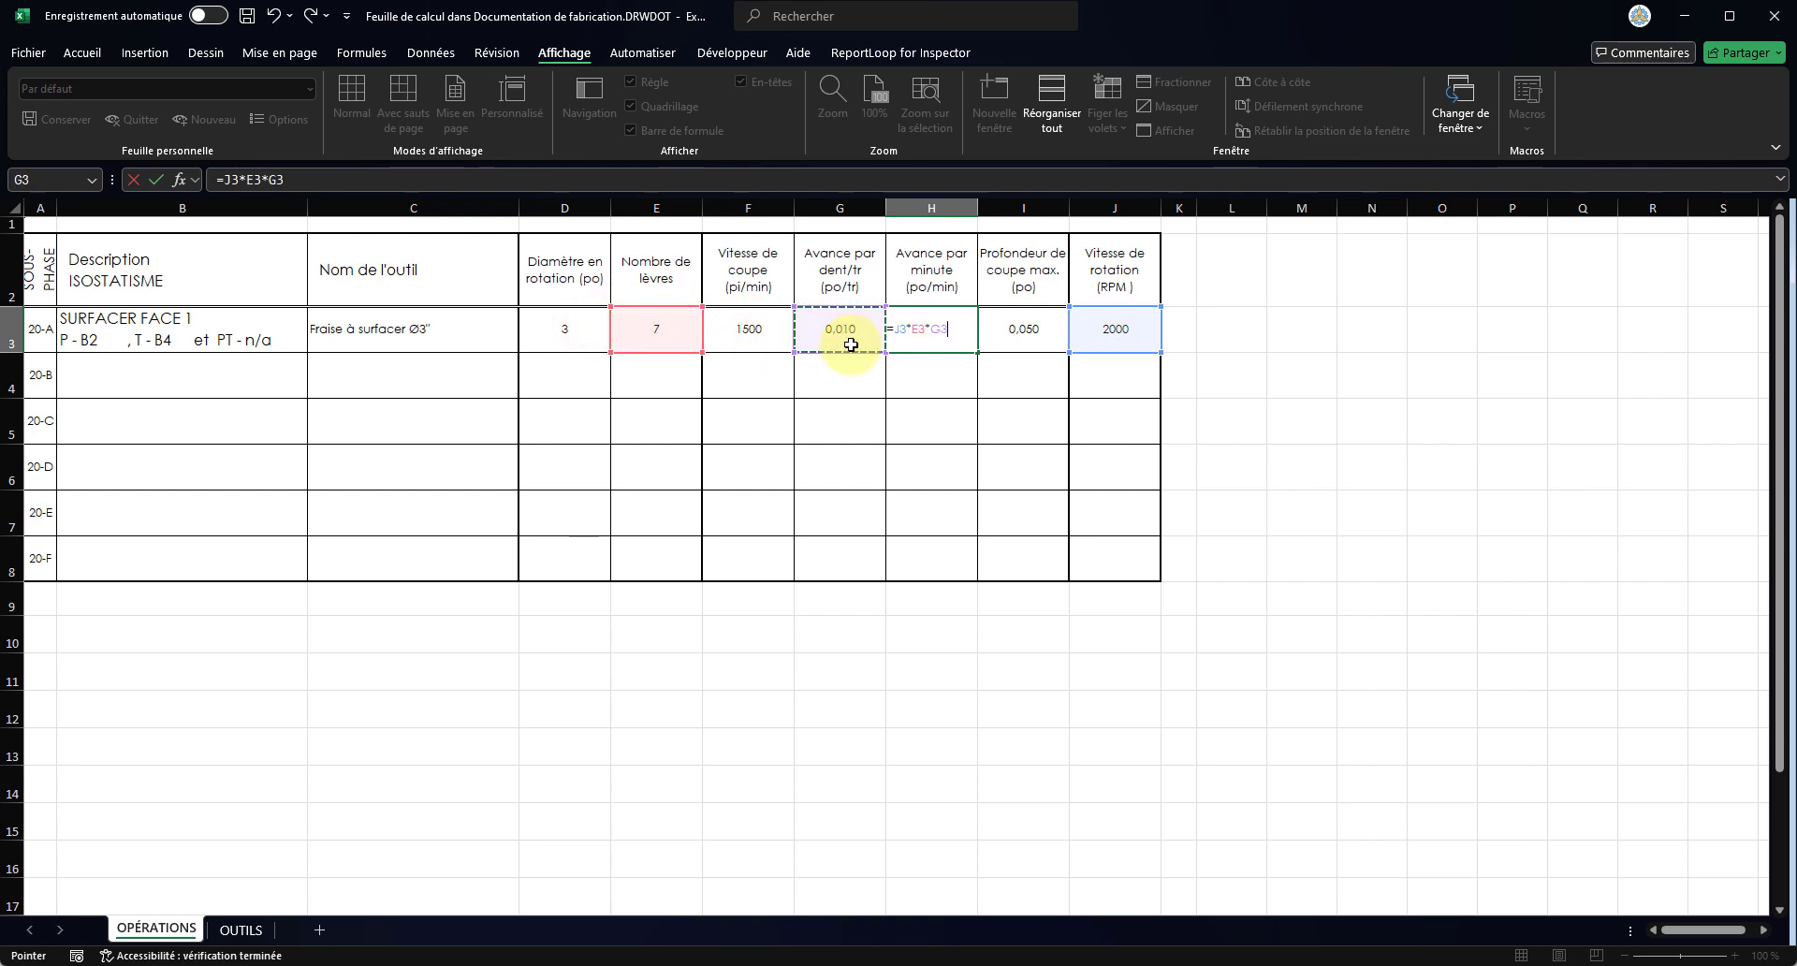
{"action": "key", "text": "Return"}
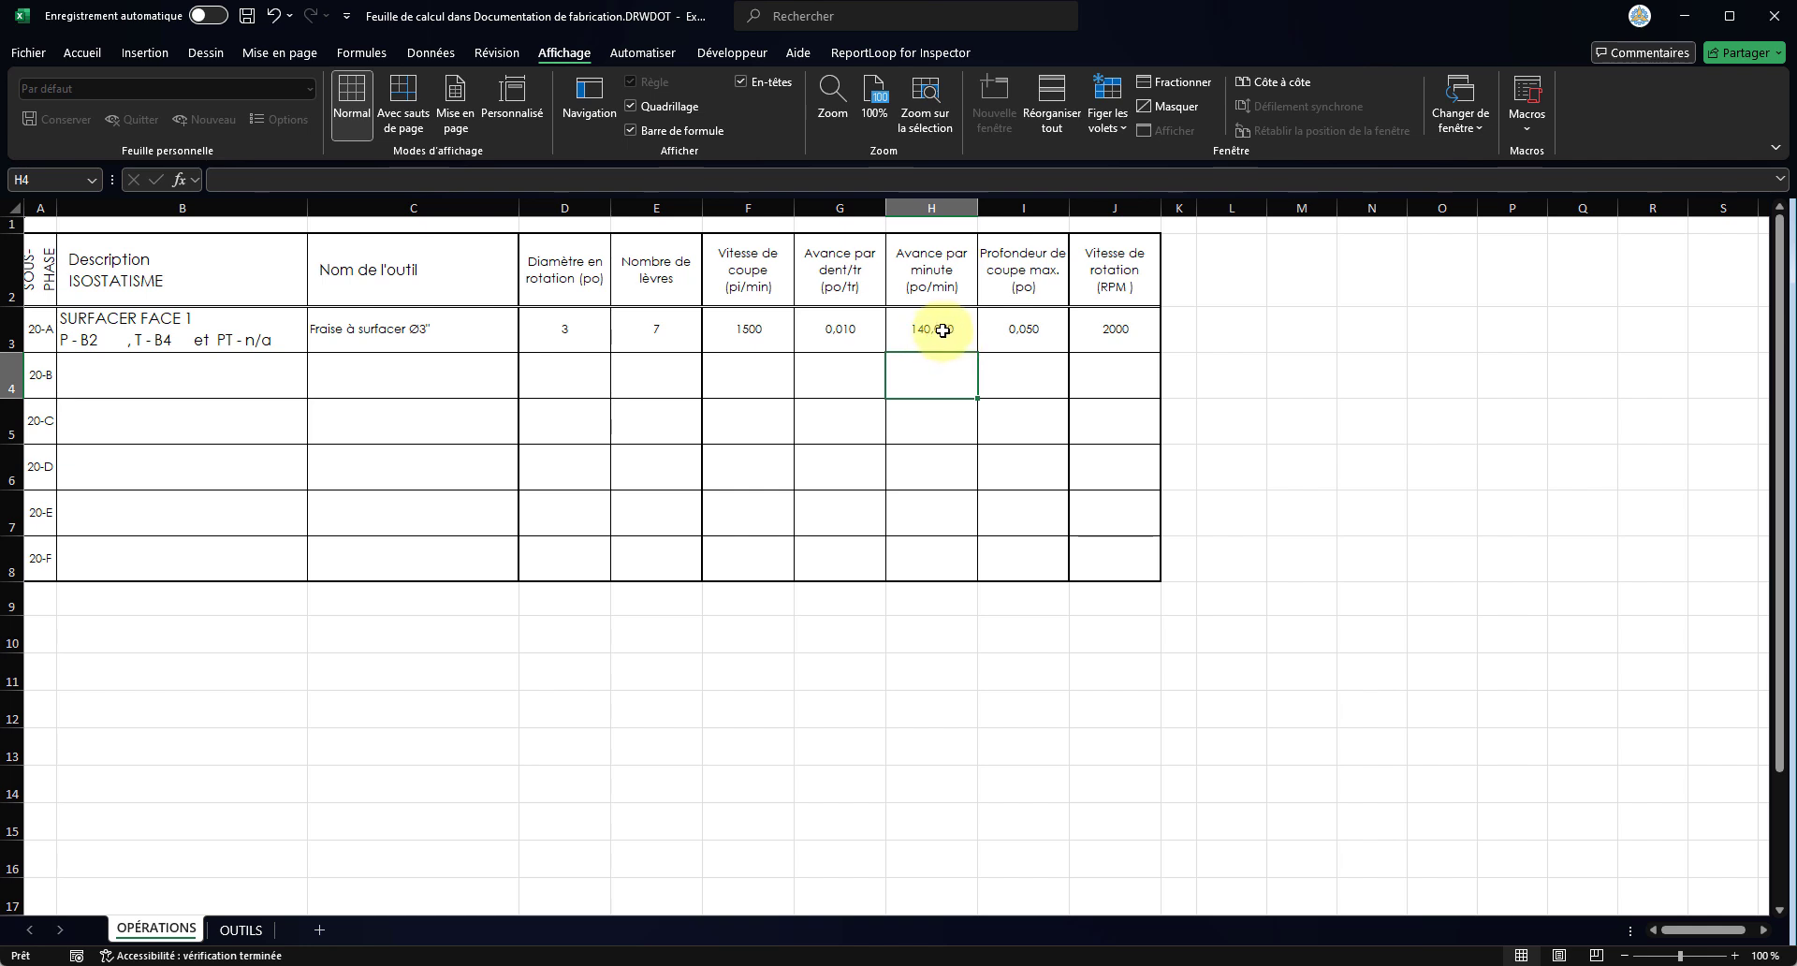
- Reduce H3's decimals until the feed per minute reads 140
{"action": "left_click", "coordinate": [82, 52]}
{"action": "left_click", "coordinate": [931, 323]}
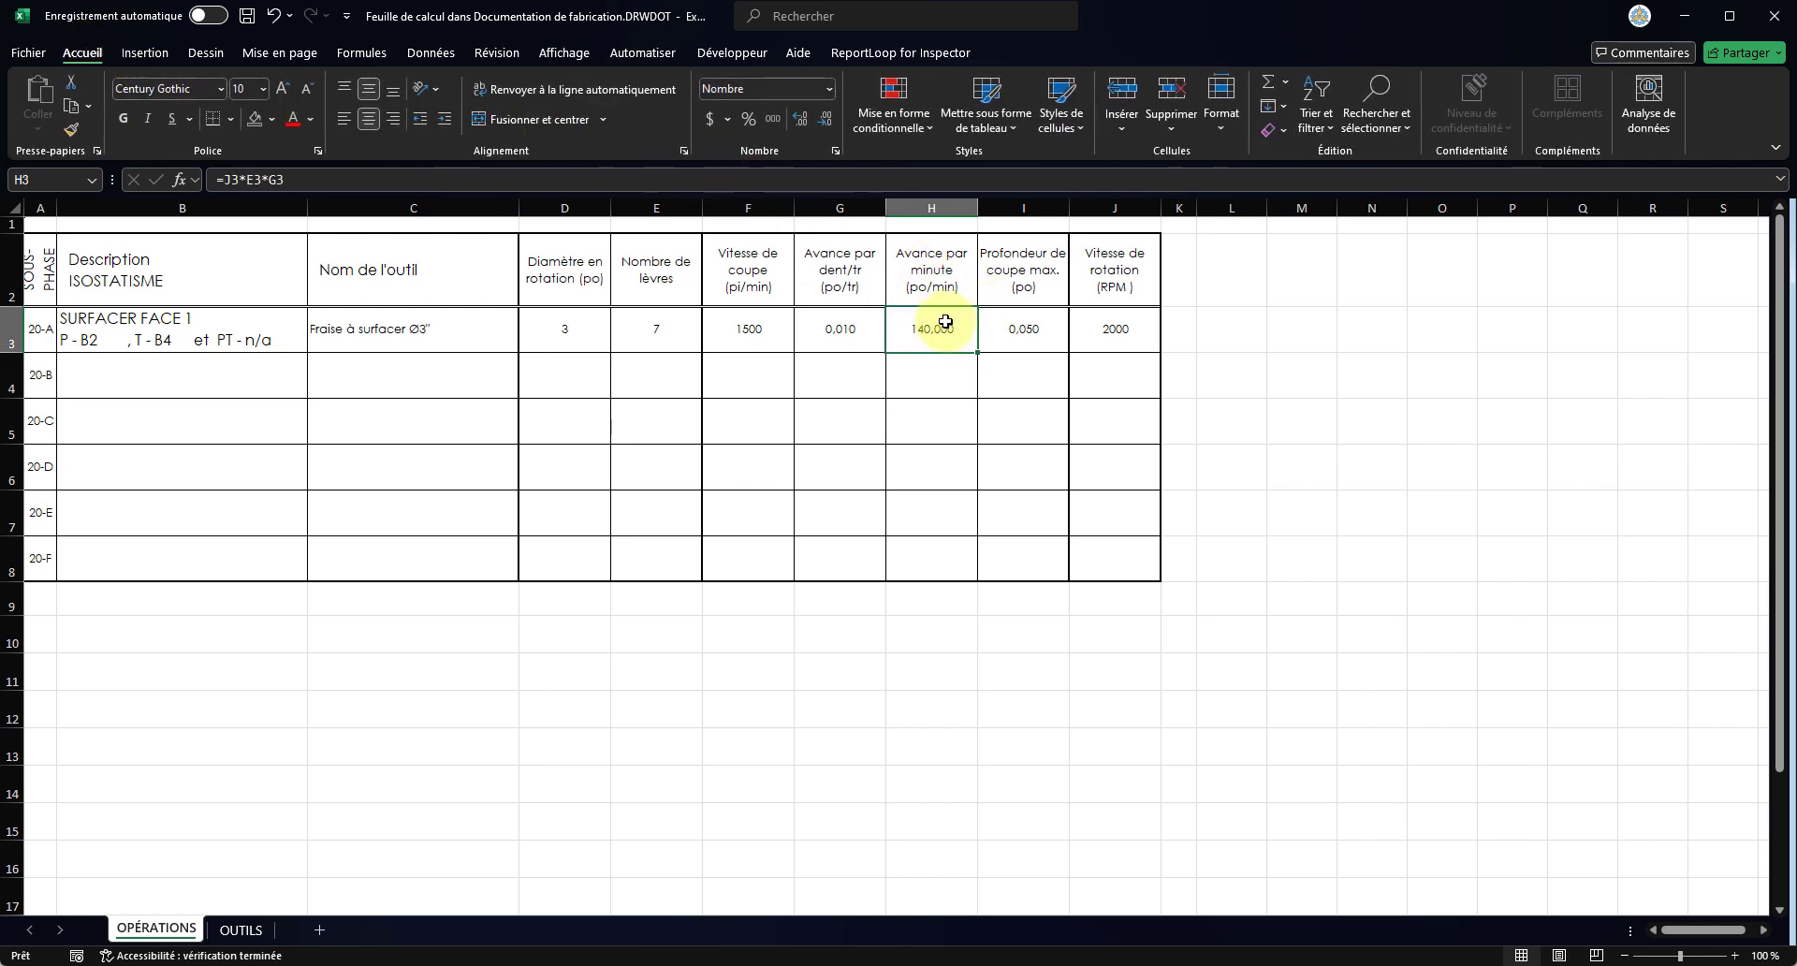
{"action": "left_click", "coordinate": [826, 120]}
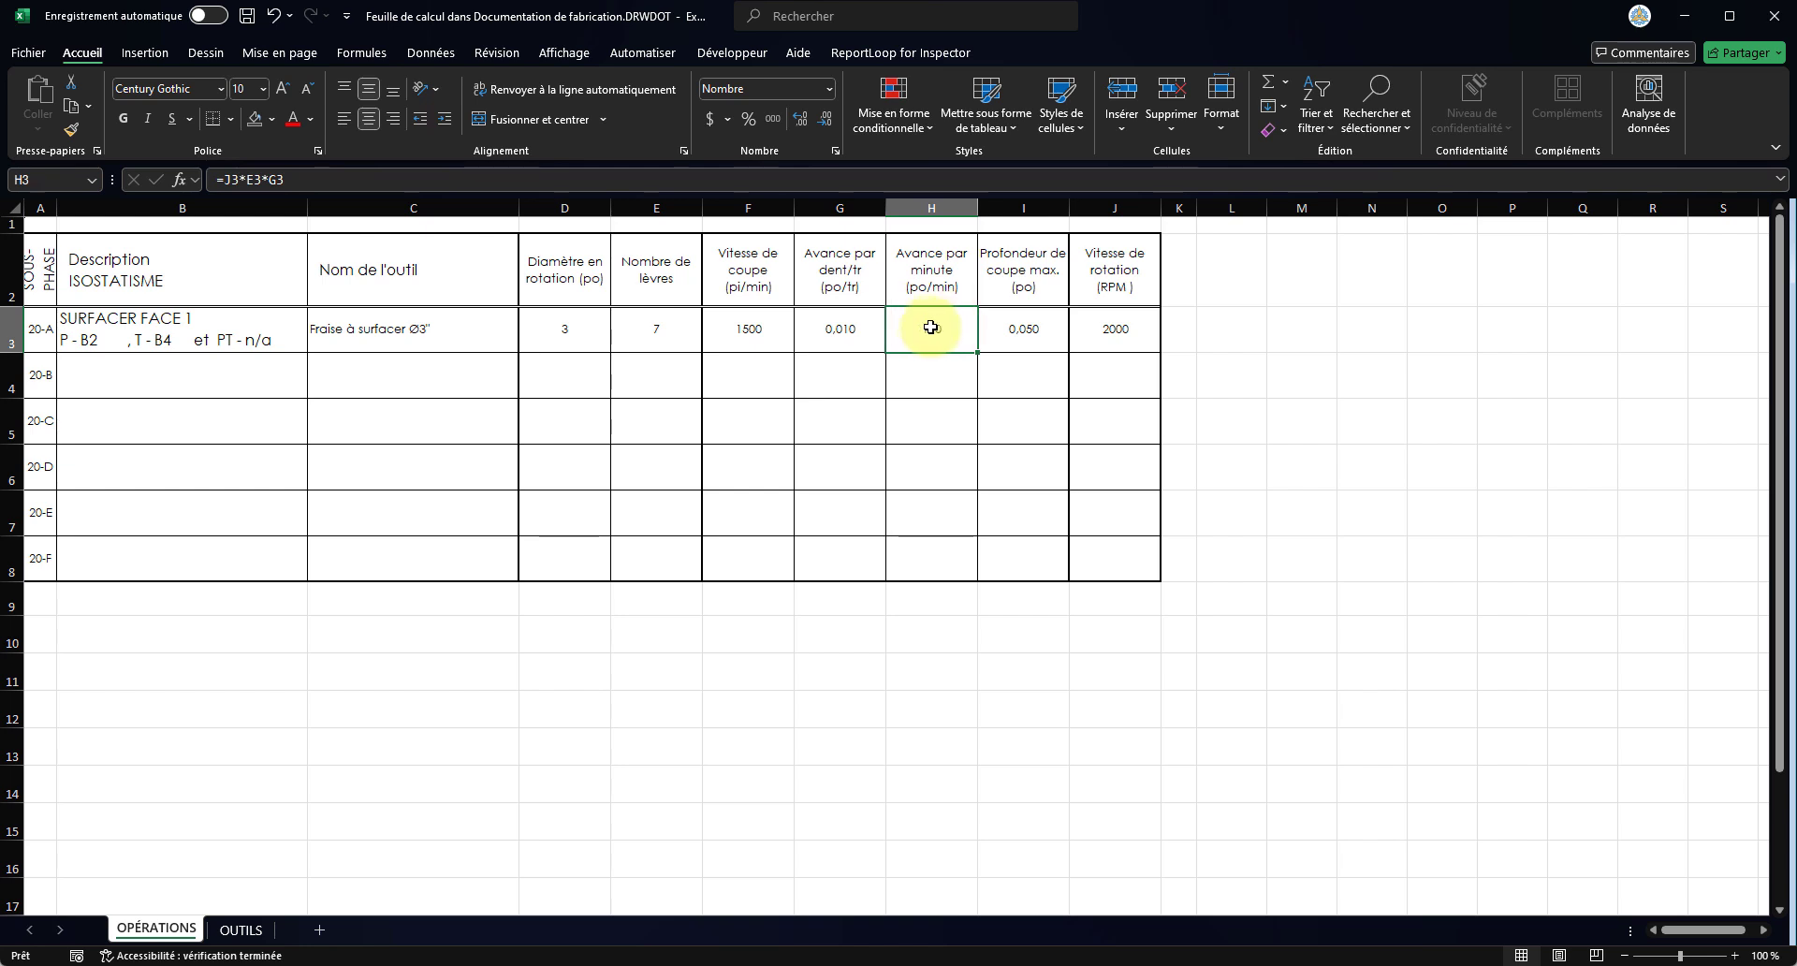
{"action": "left_click", "coordinate": [826, 120]}
{"action": "left_click", "coordinate": [825, 121]}
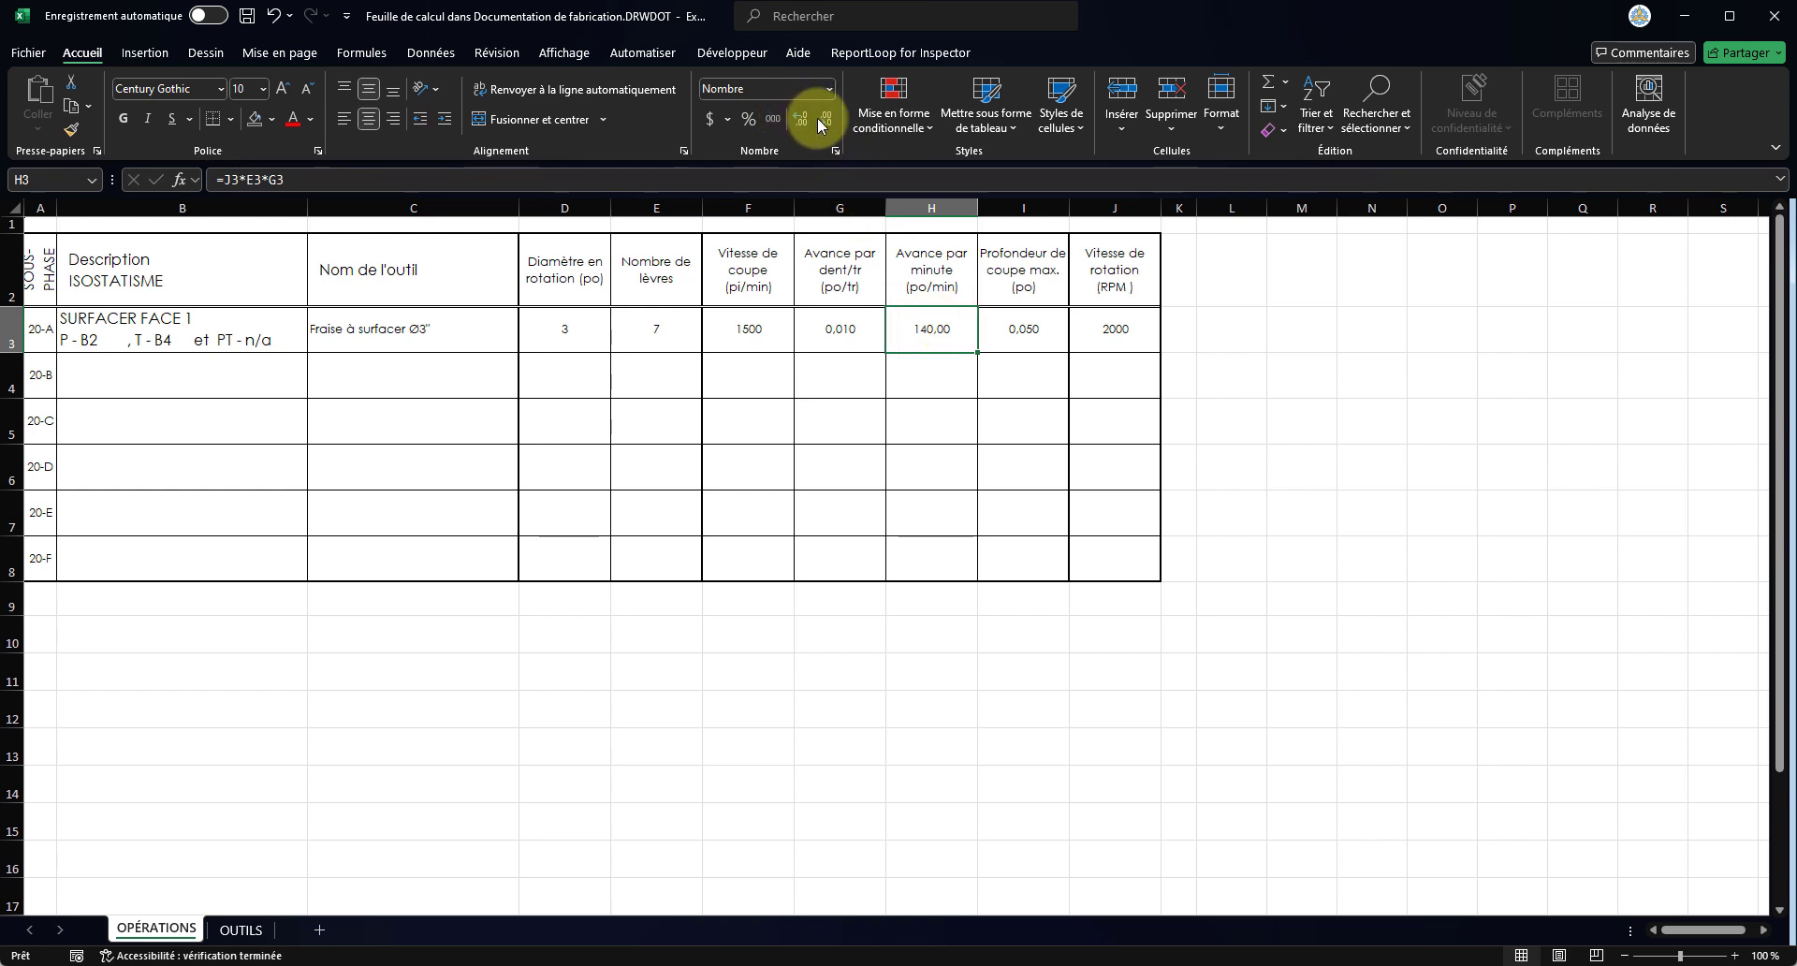
{"action": "left_click", "coordinate": [1029, 426]}
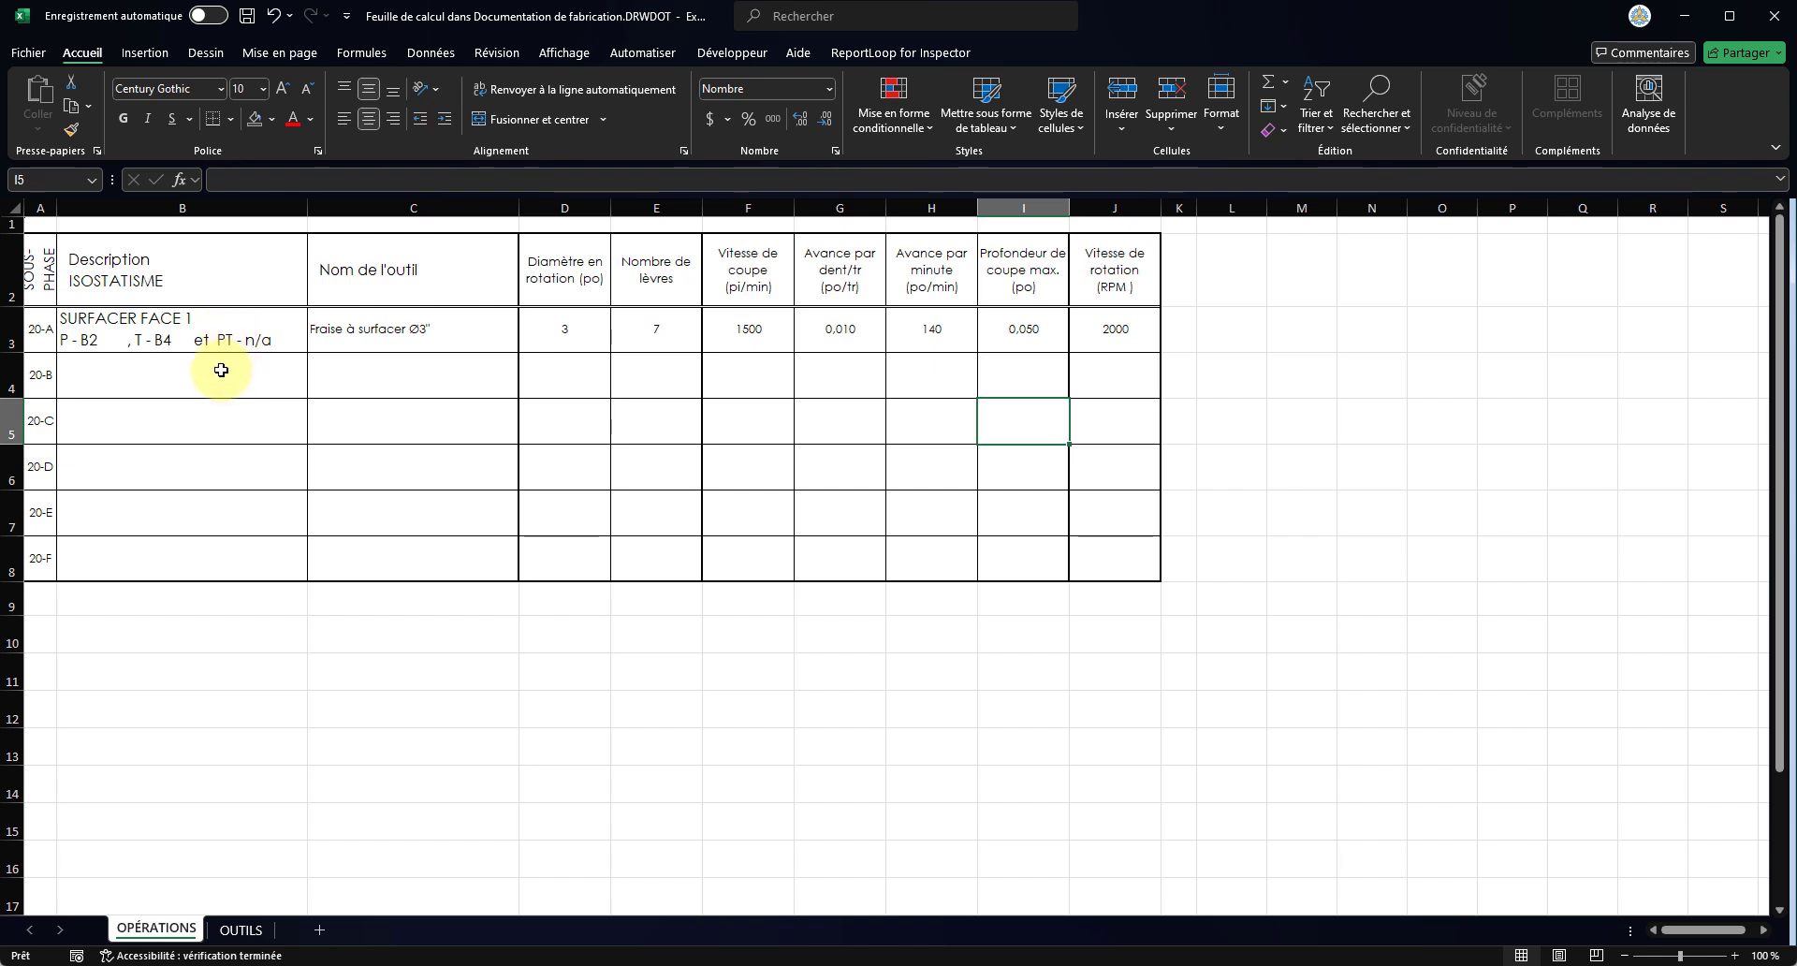
- Copy 20-A's description, tool, diameter, flutes and 1500 cutting speed down into row 20-B
{"action": "left_click", "coordinate": [220, 371]}
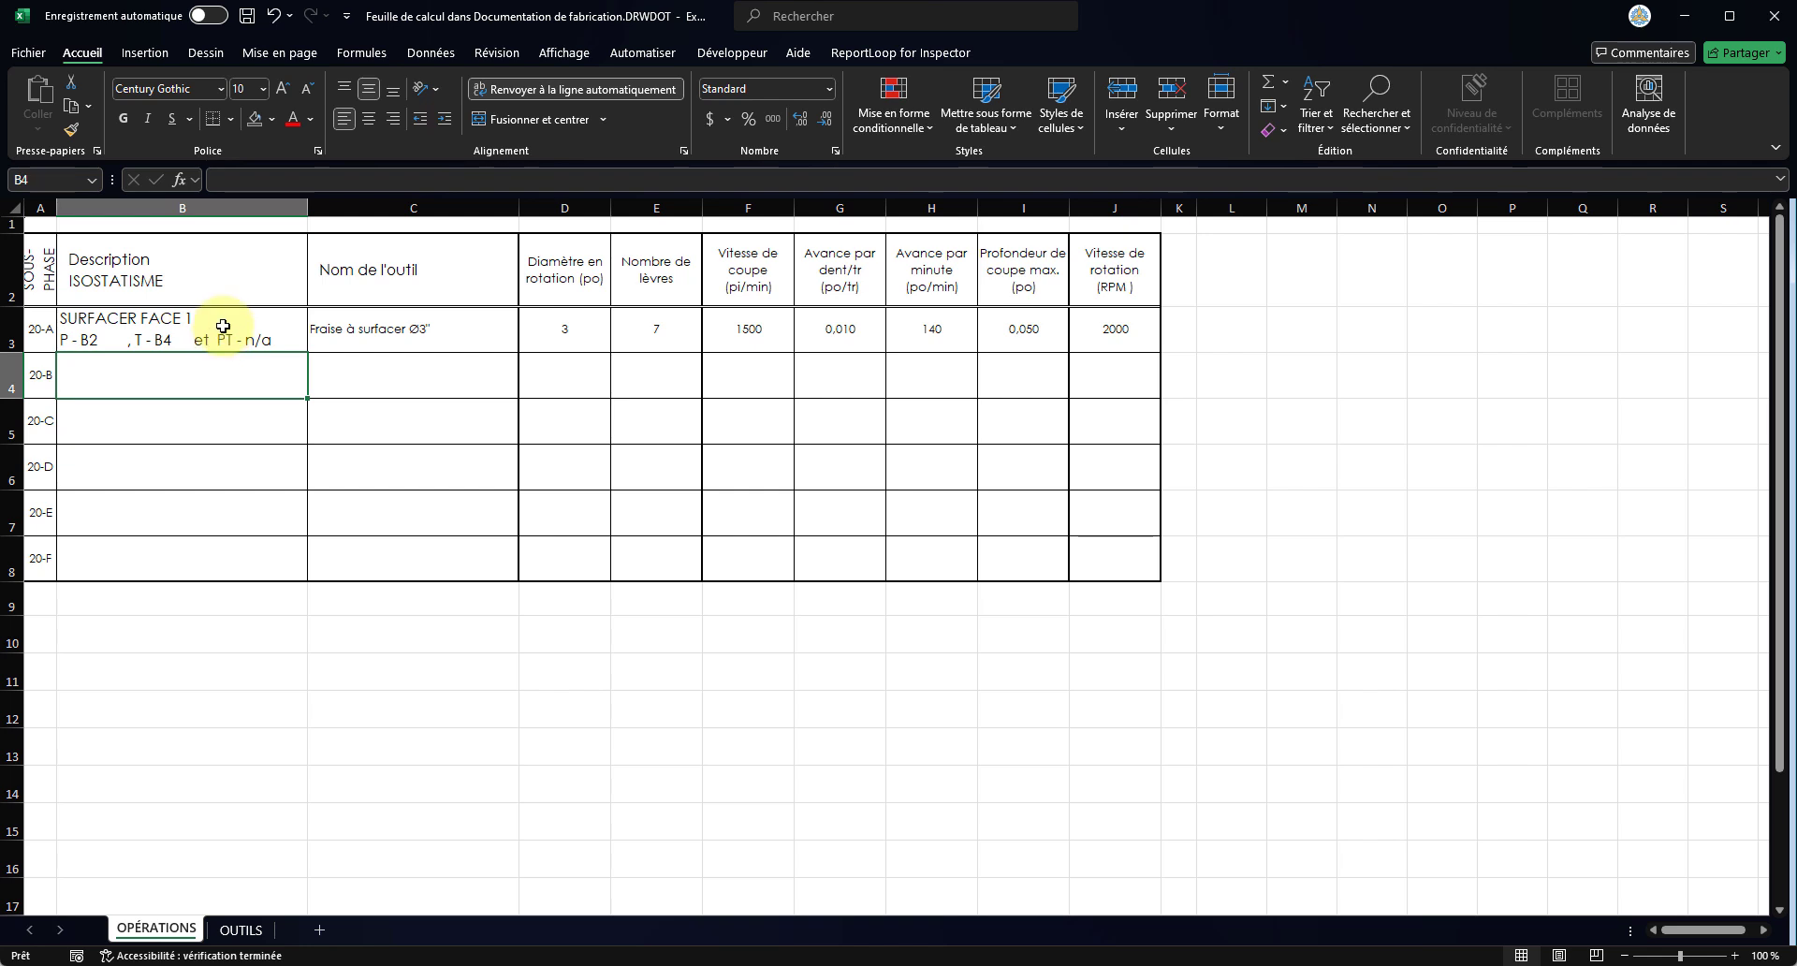
{"action": "left_click", "coordinate": [223, 339]}
{"action": "left_click", "coordinate": [170, 374]}
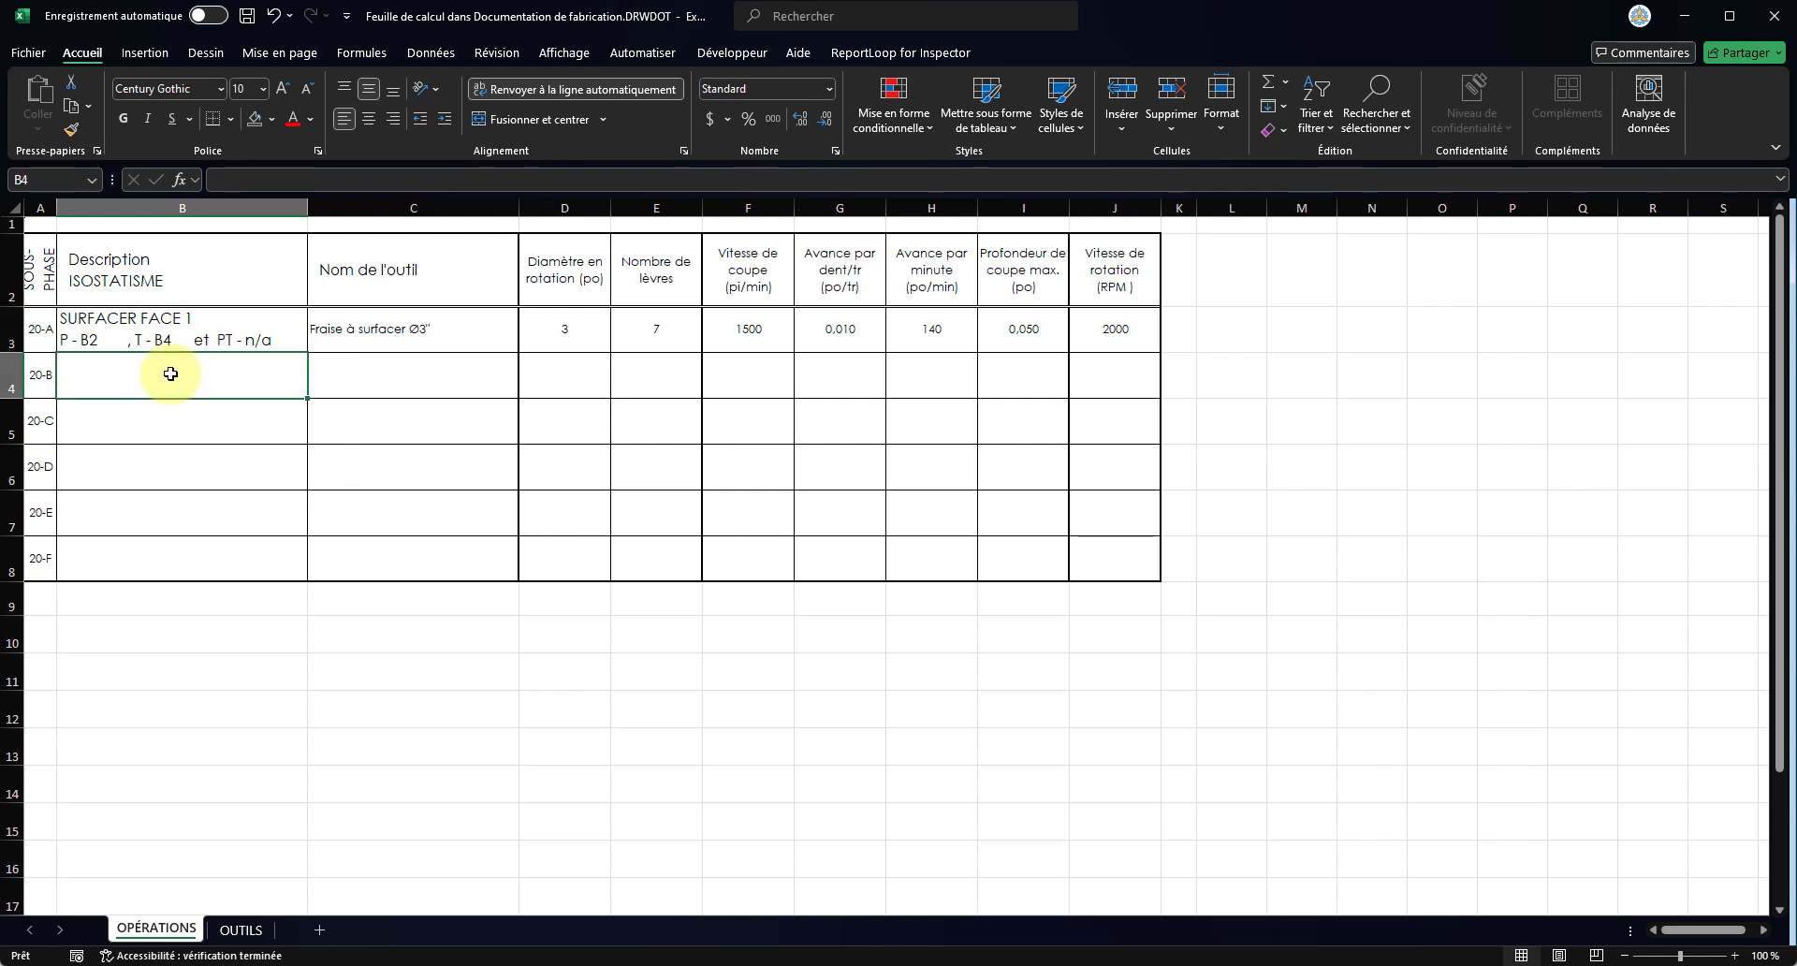
{"action": "key", "text": "ctrl+b"}
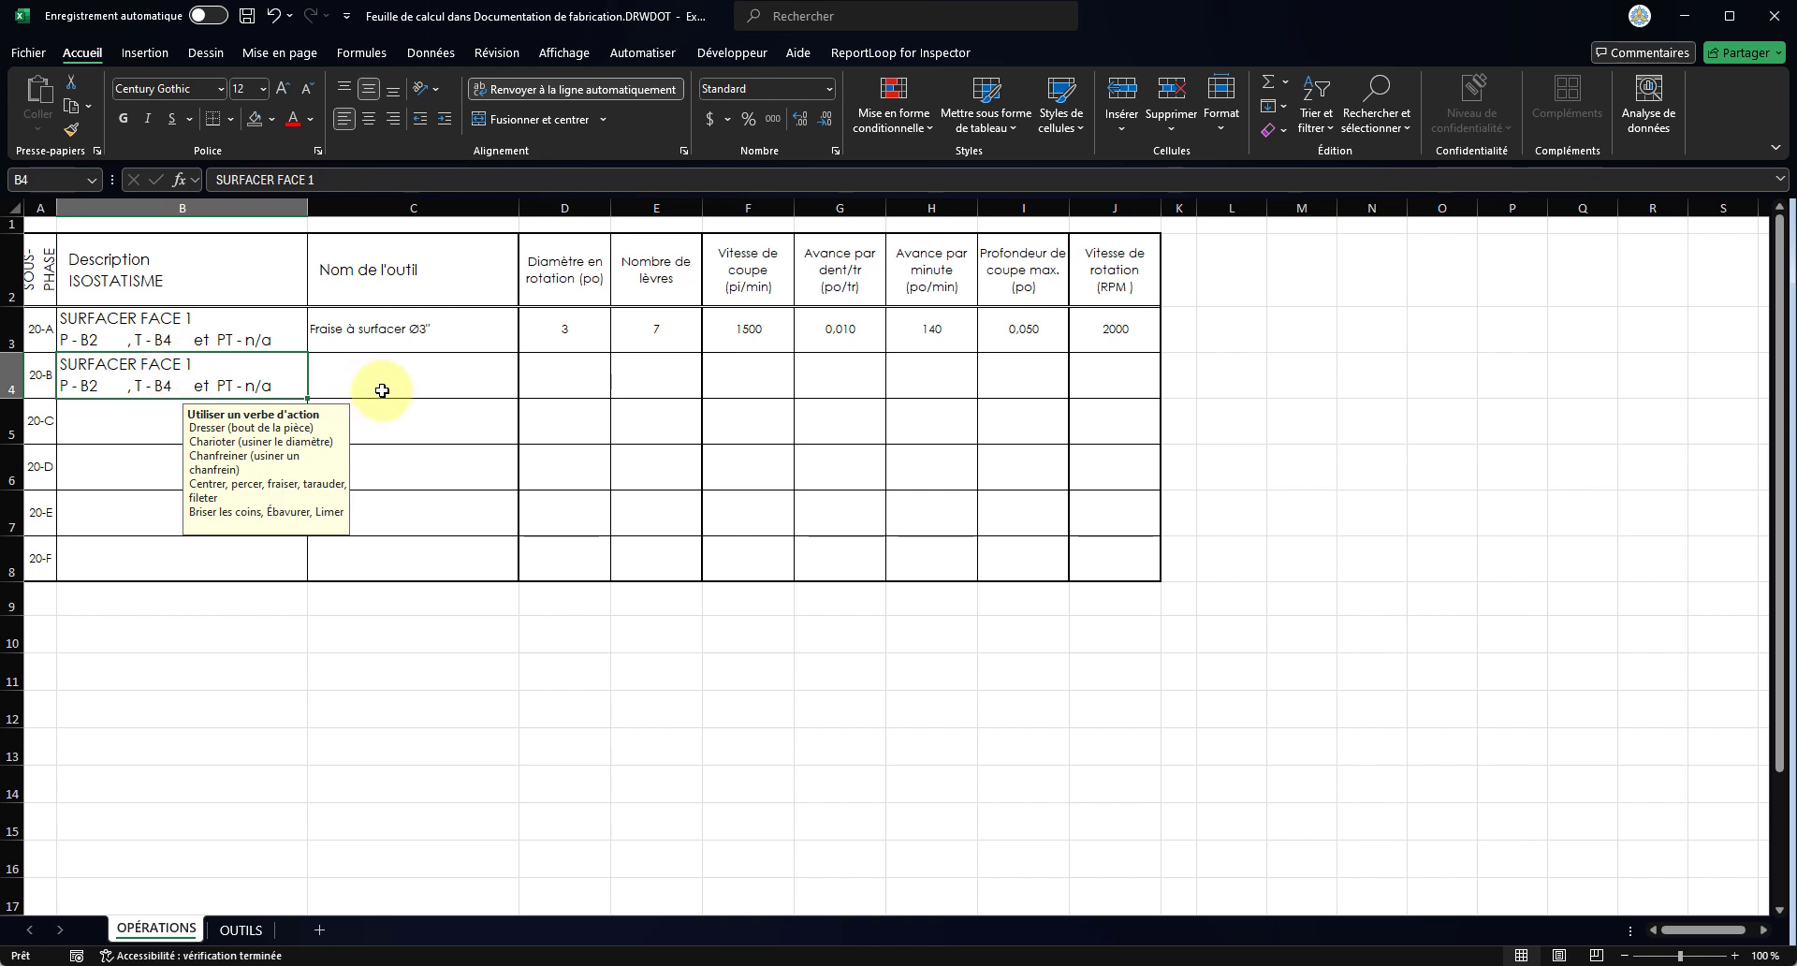
{"action": "left_click", "coordinate": [391, 376]}
{"action": "key", "text": "ctrl+b"}
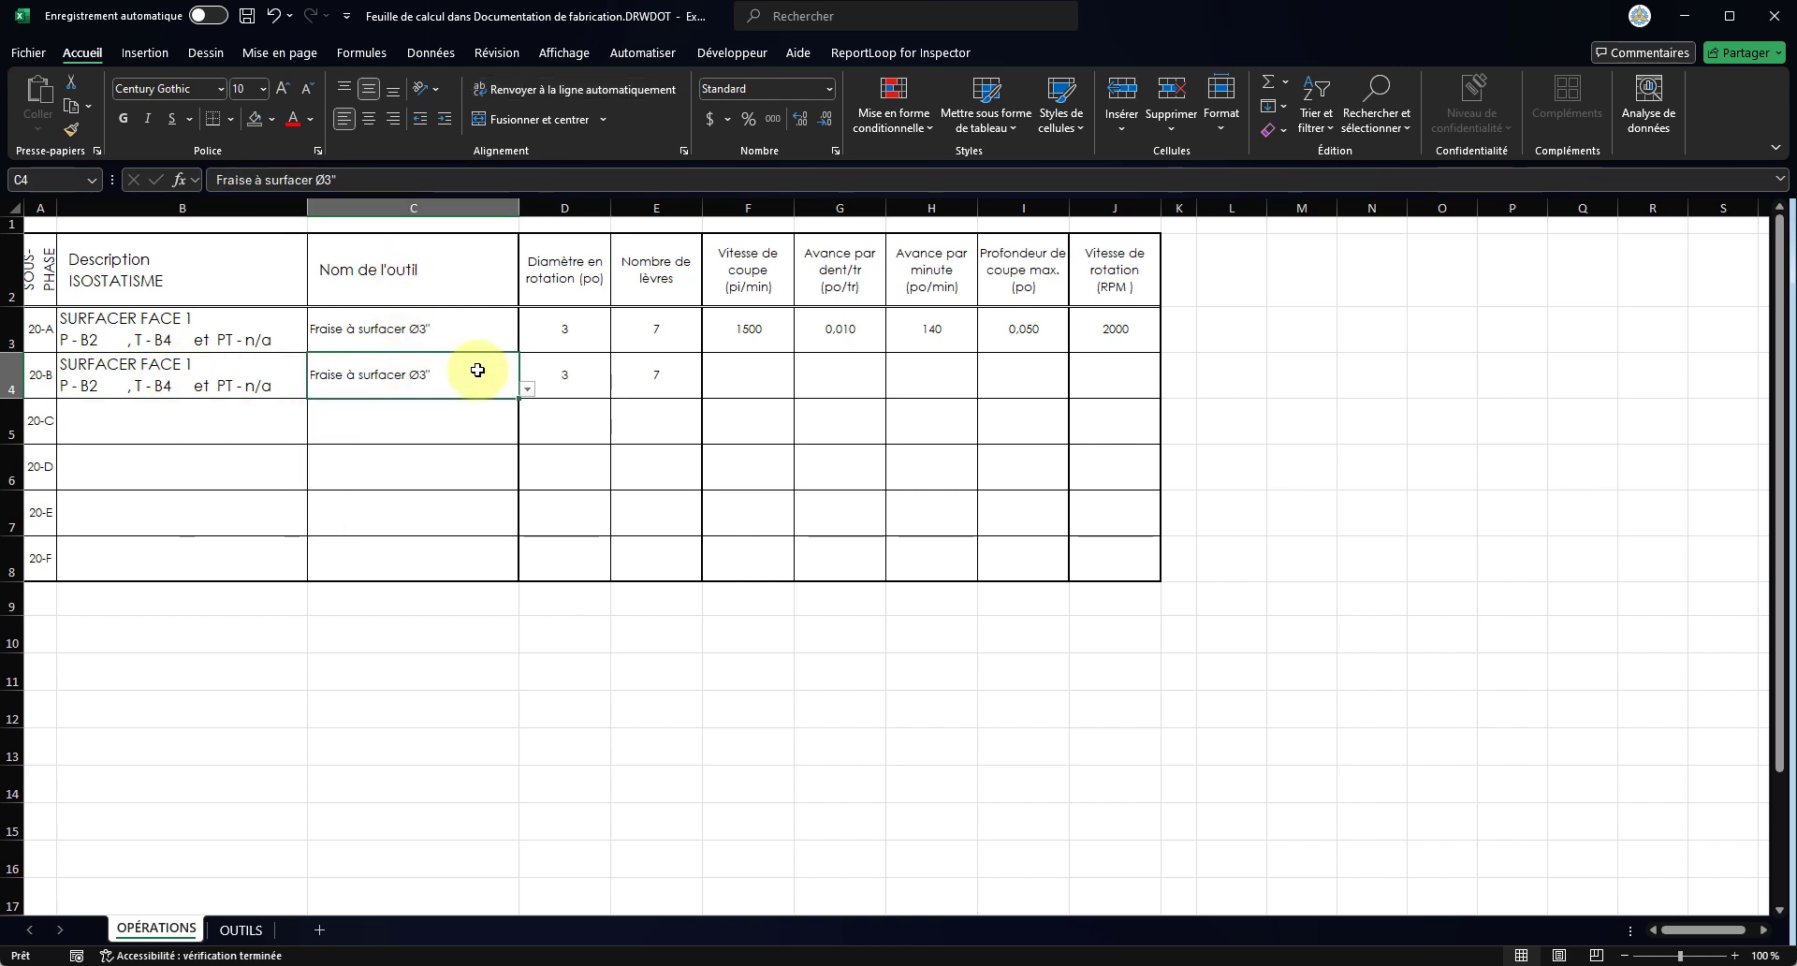
{"action": "left_click", "coordinate": [770, 380]}
{"action": "key", "text": "ctrl+b"}
{"action": "left_click", "coordinate": [931, 374]}
{"action": "key", "text": "ctrl+b"}
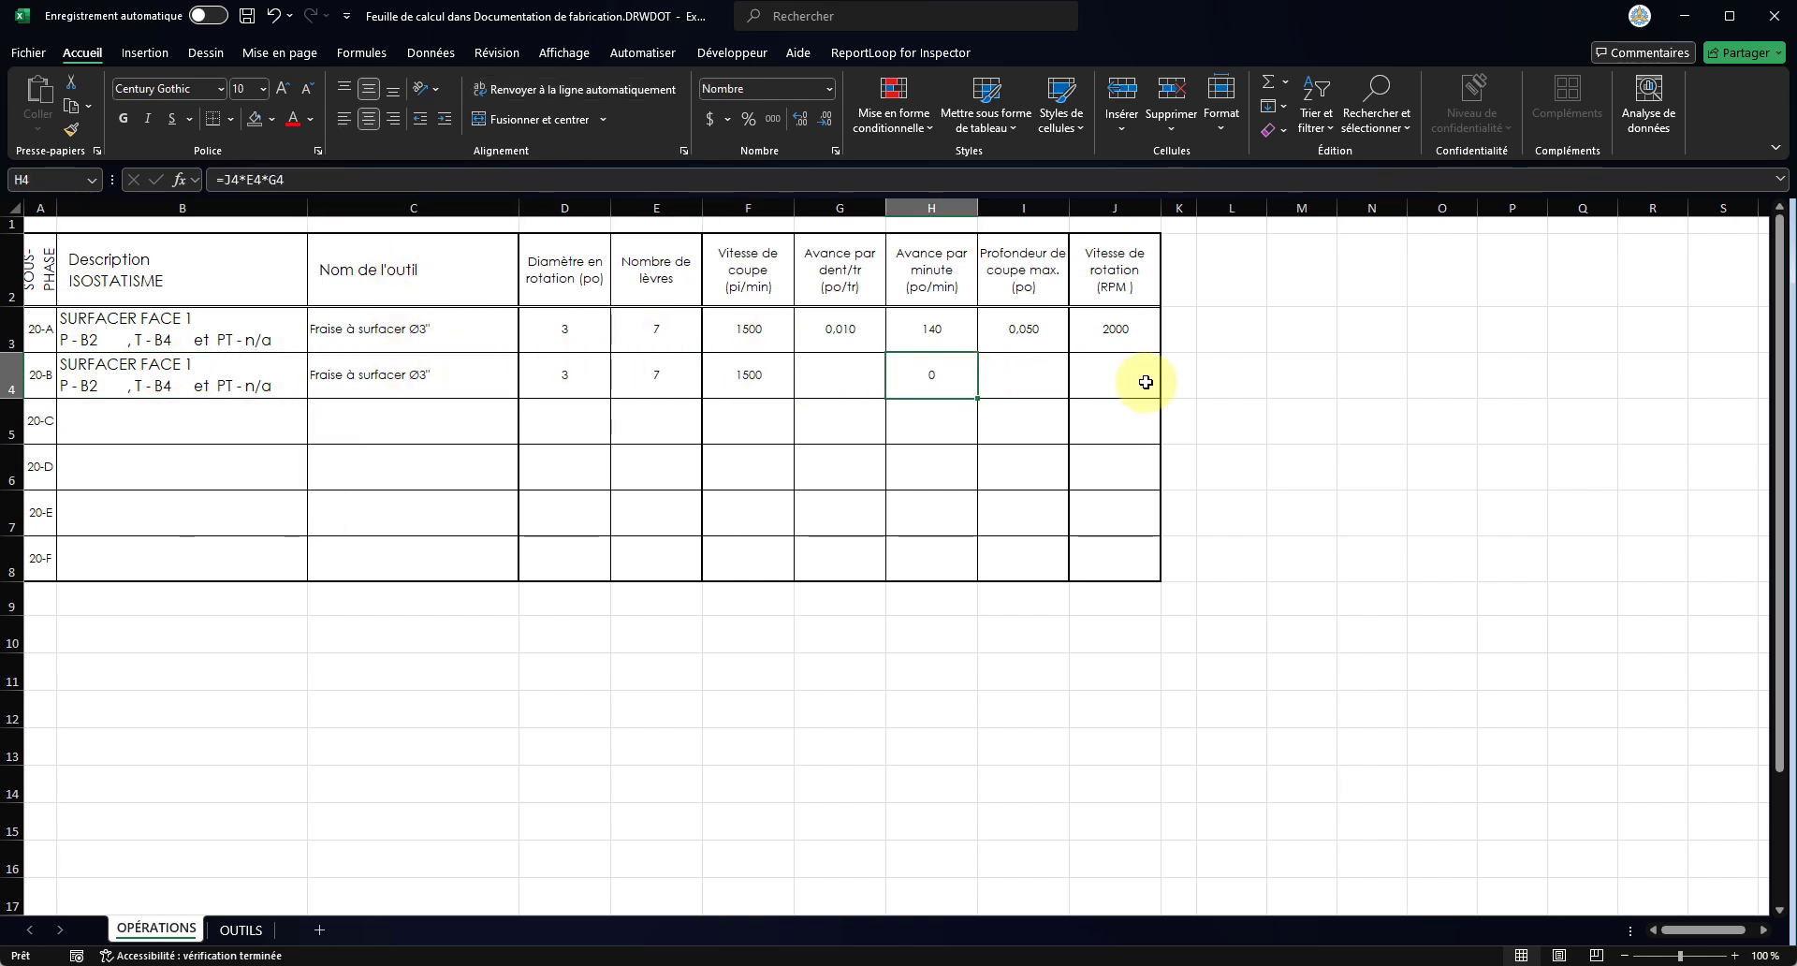
- Clear H4 and copy the 0,010 feed per tooth and 0,050 depth of cut into 20-B
{"action": "left_click", "coordinate": [1144, 378]}
{"action": "left_click", "coordinate": [849, 374]}
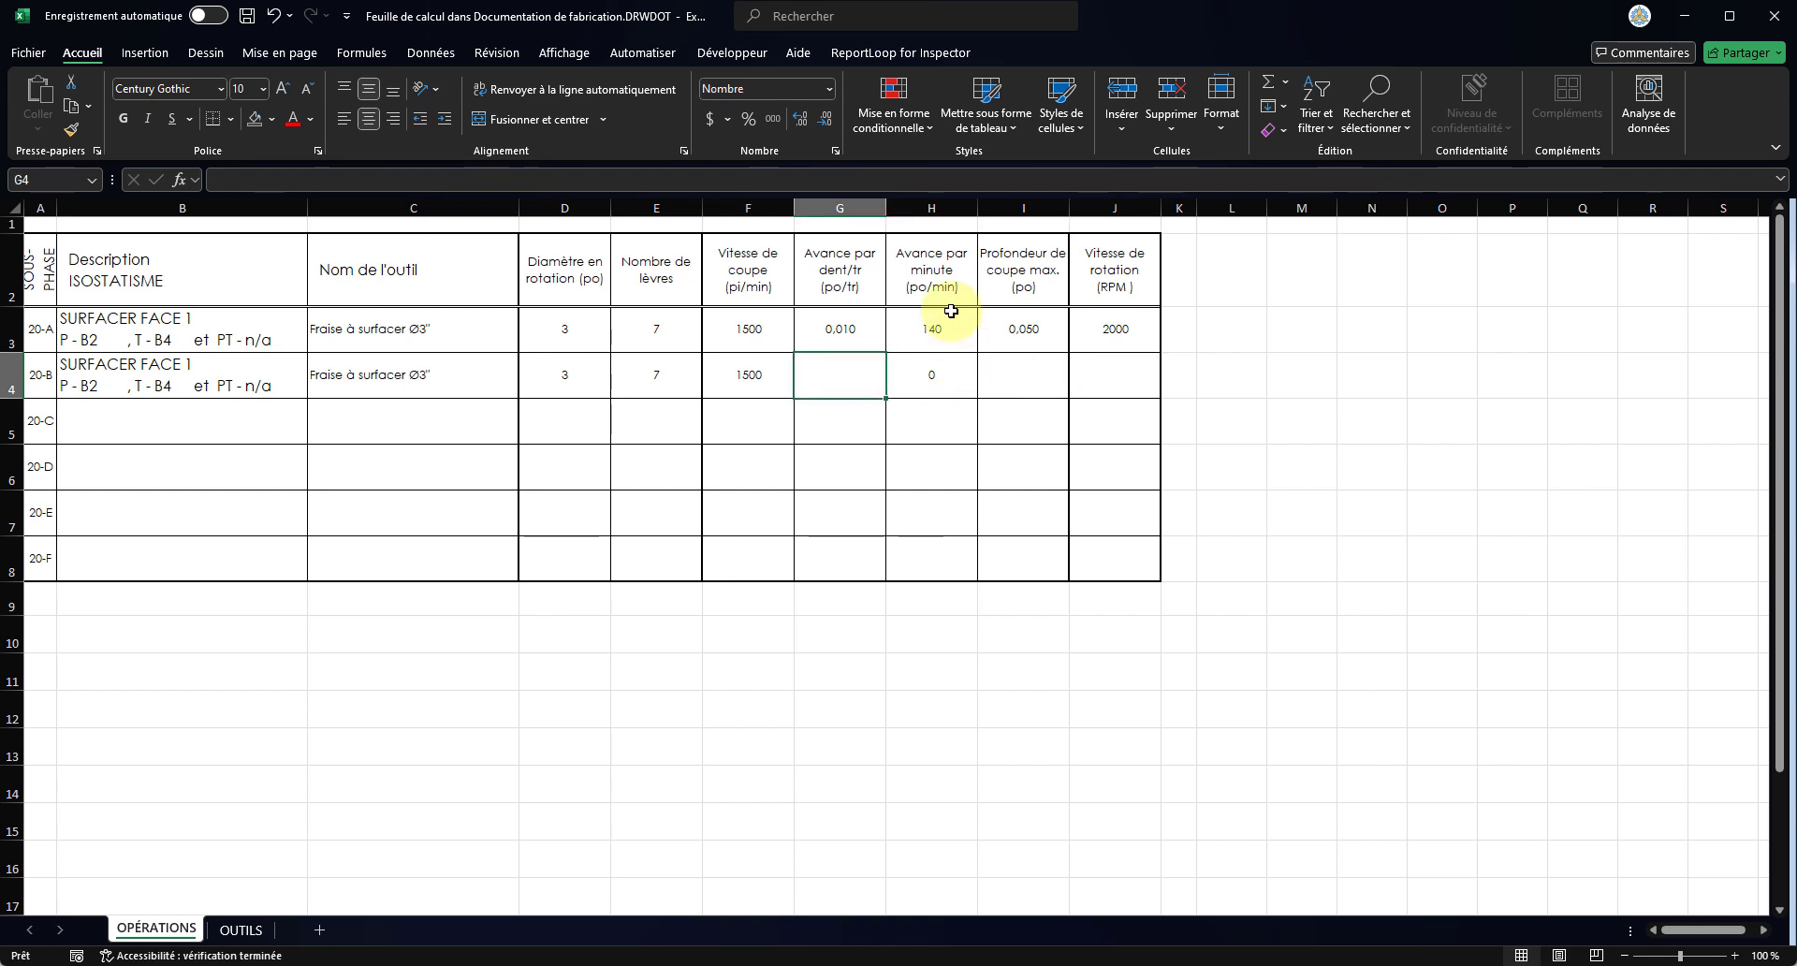
{"action": "left_click", "coordinate": [944, 381]}
{"action": "key", "text": "Delete"}
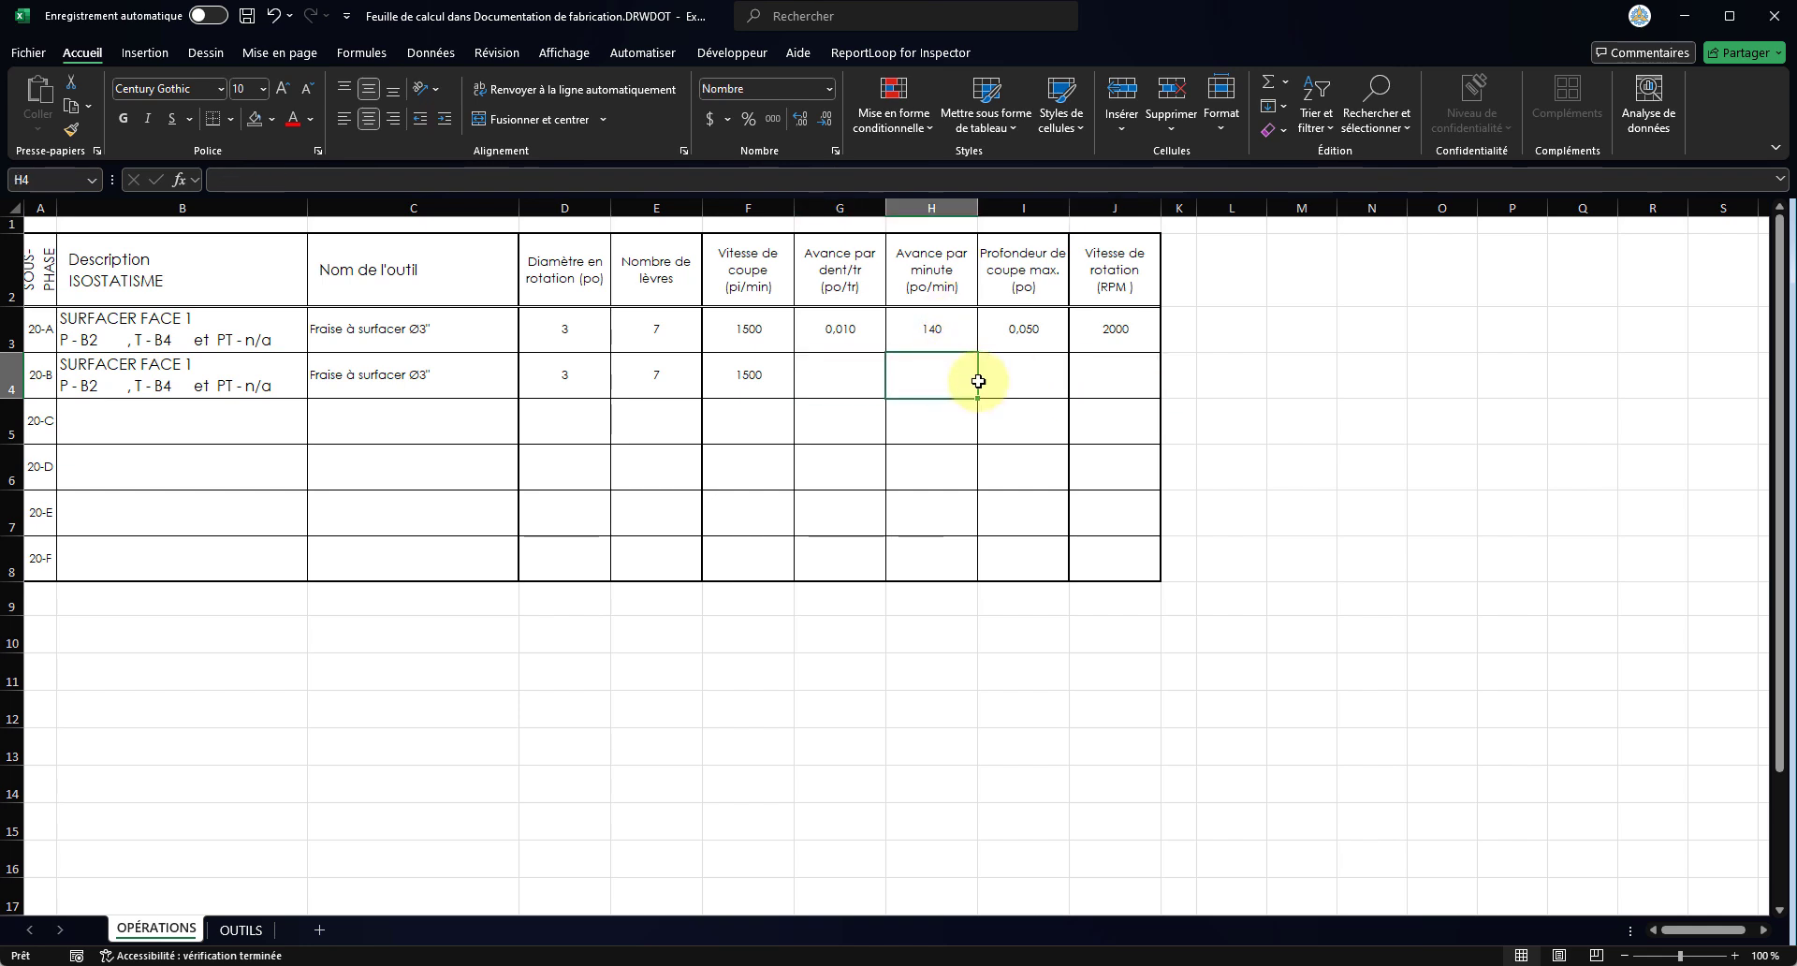
{"action": "left_click", "coordinate": [837, 380]}
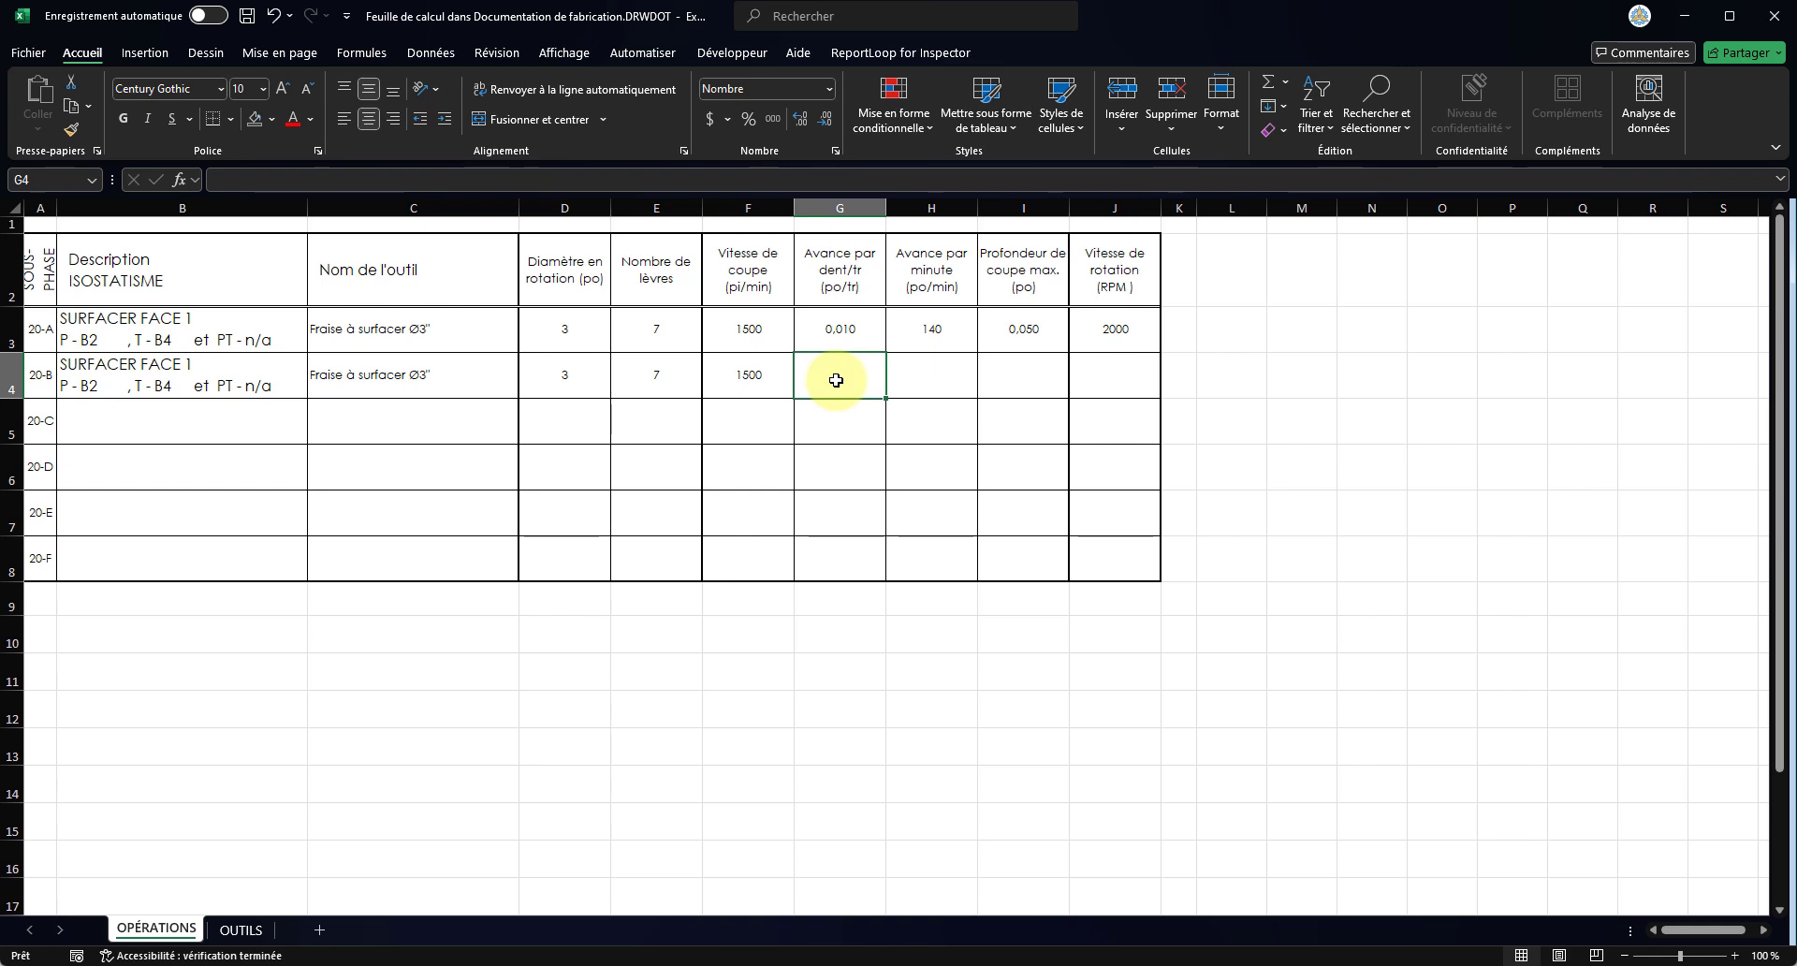
{"action": "key", "text": "ctrl+b"}
{"action": "left_click", "coordinate": [1004, 372]}
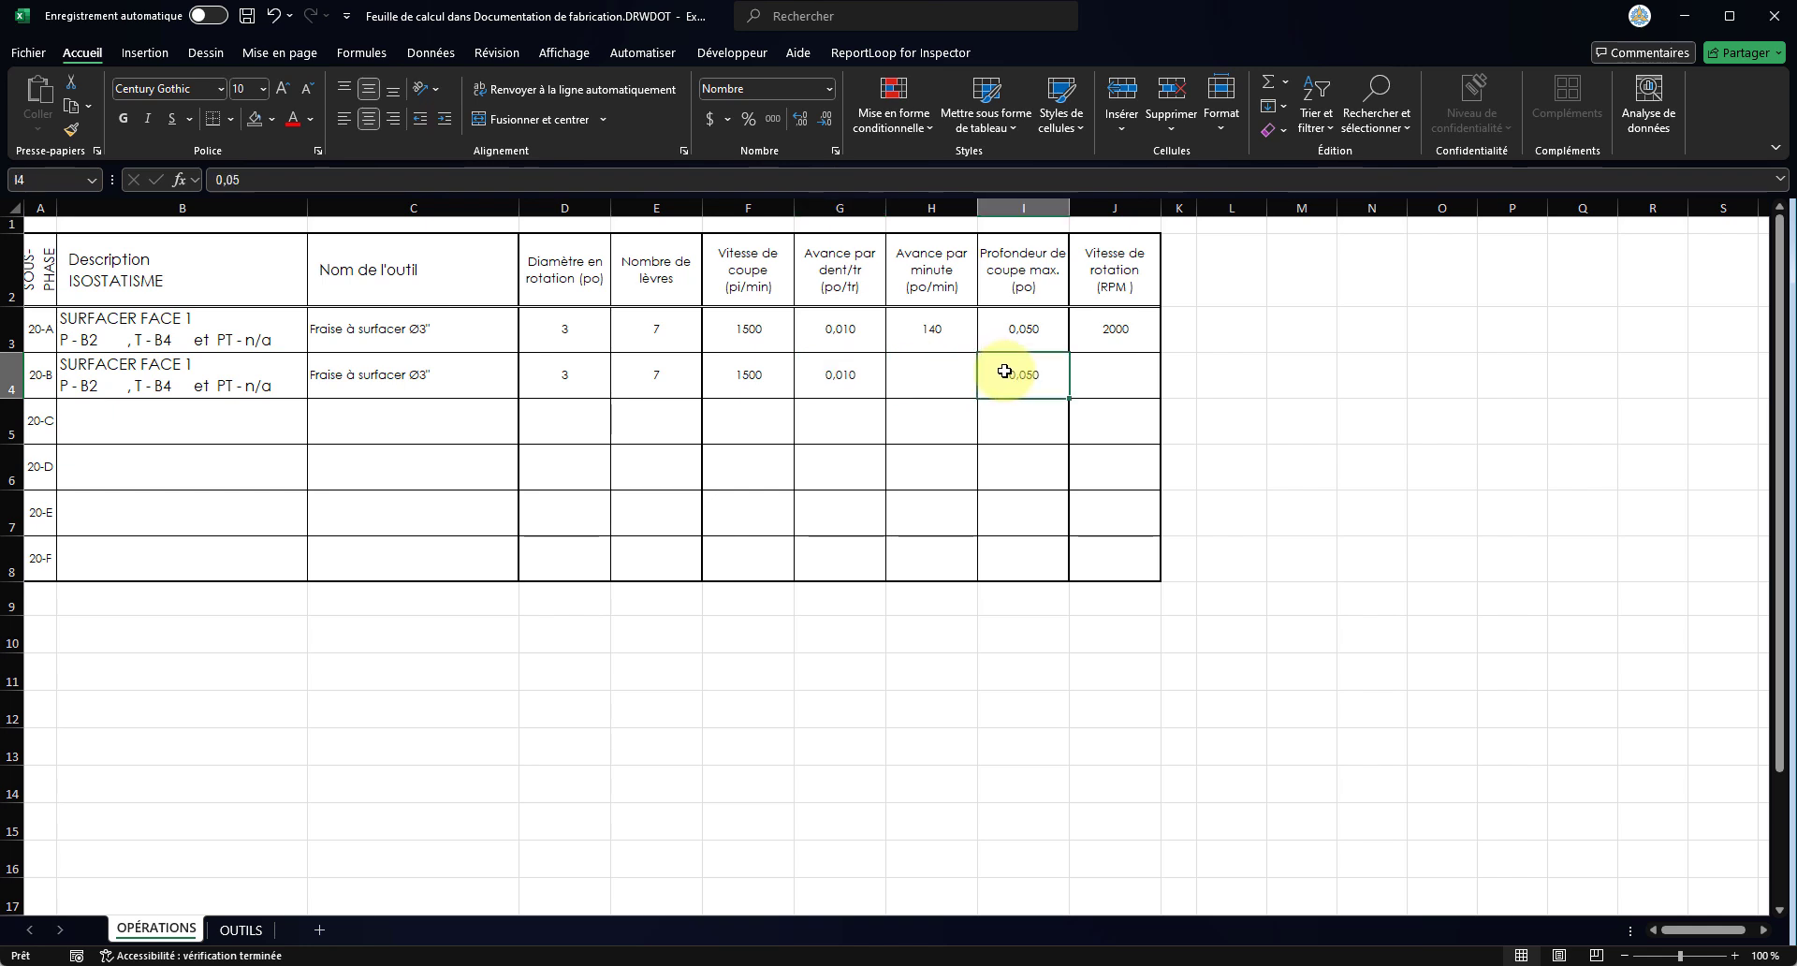
{"action": "left_click", "coordinate": [1014, 435]}
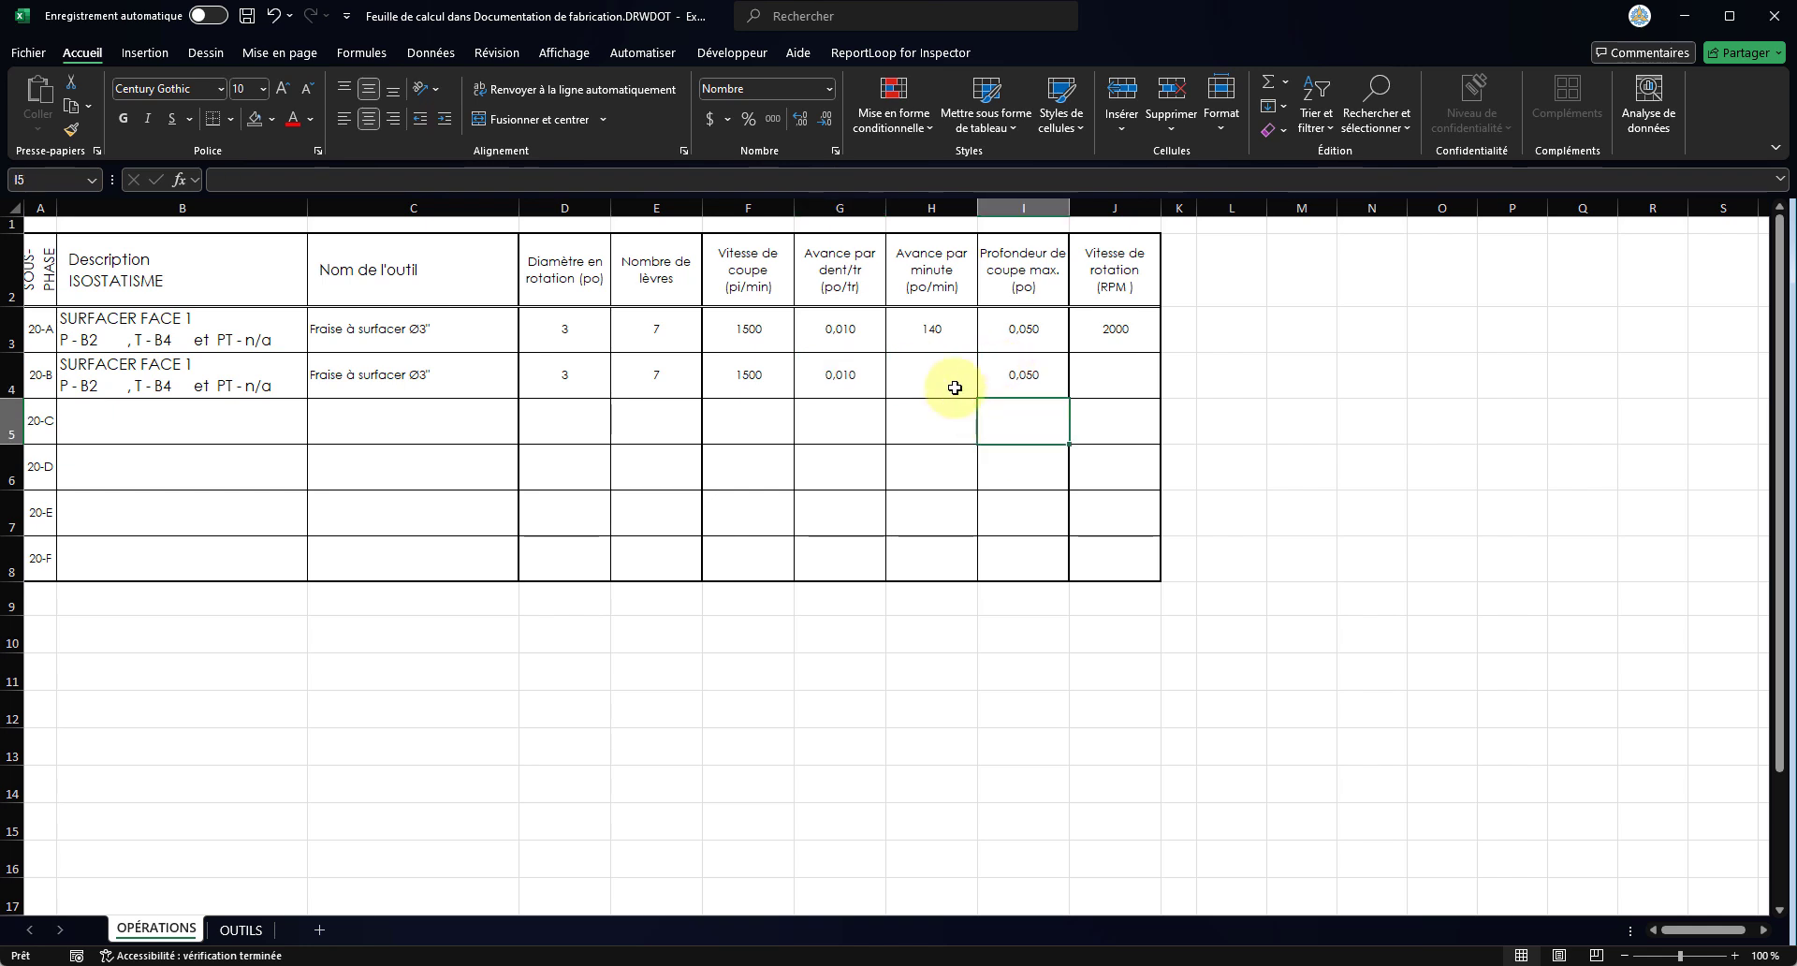
- Fill the H3 and J3 formulas down to row 4, giving 140 po/min and 2000 RPM
{"action": "left_click", "coordinate": [935, 333]}
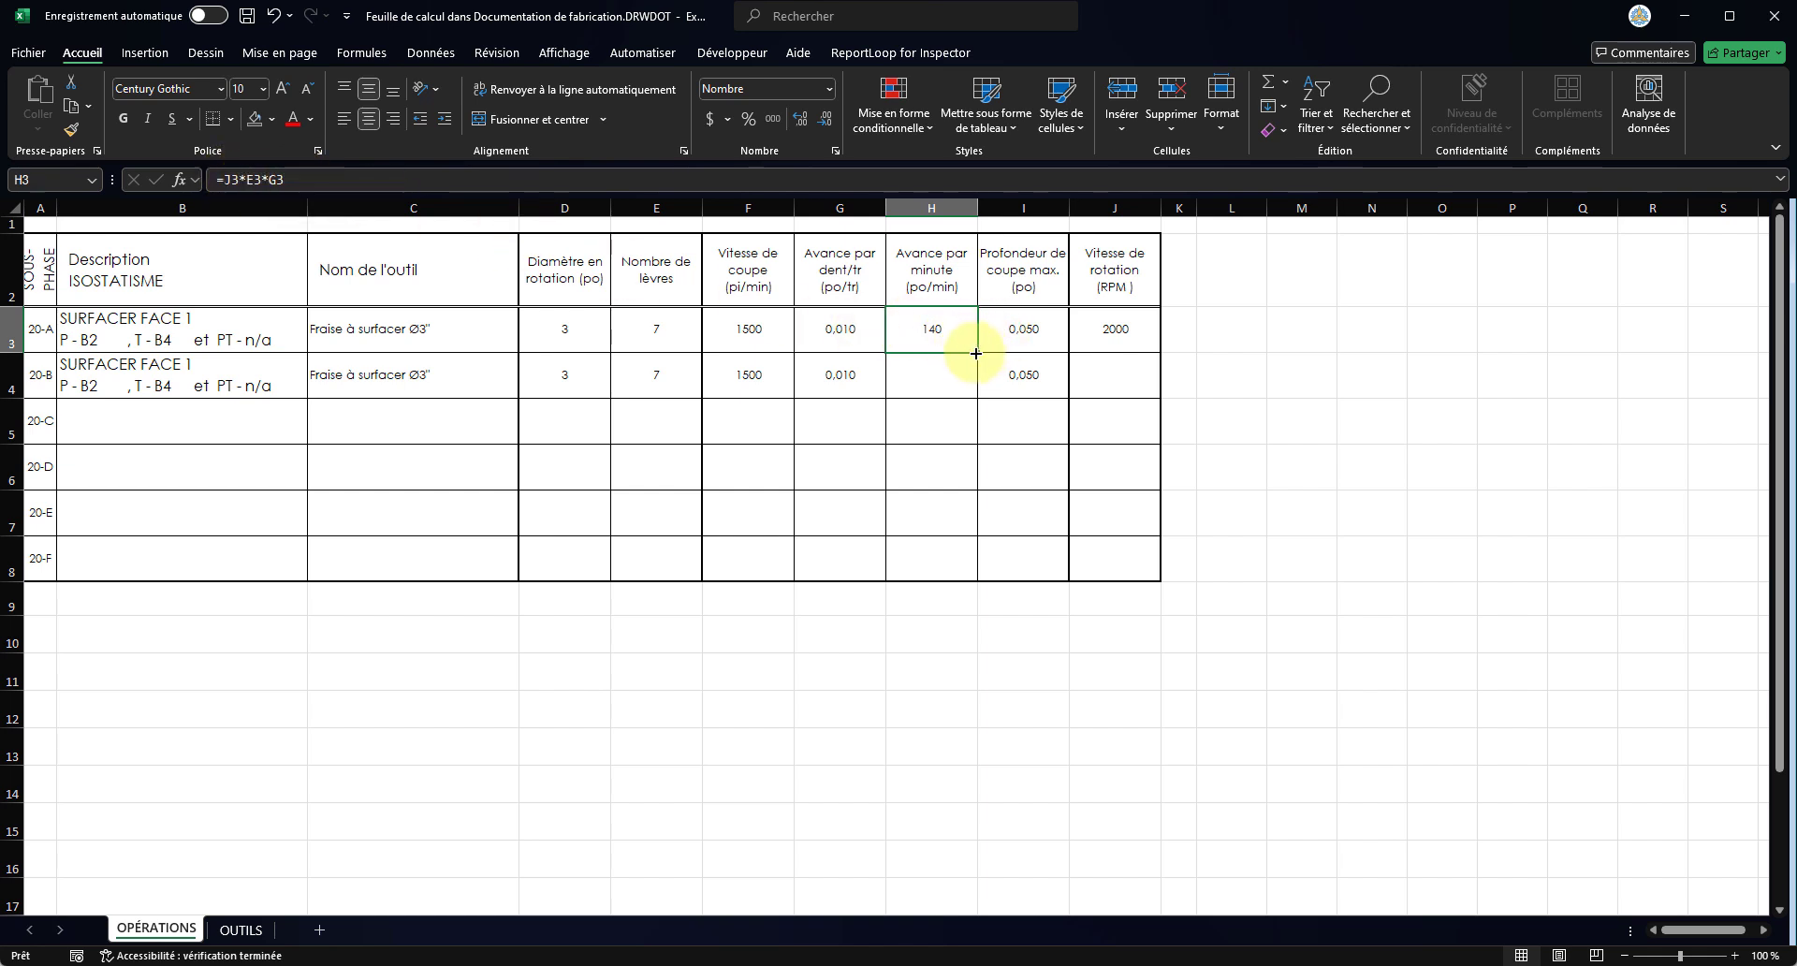
{"action": "left_click_drag", "start_coordinate": [977, 350], "coordinate": [979, 387]}
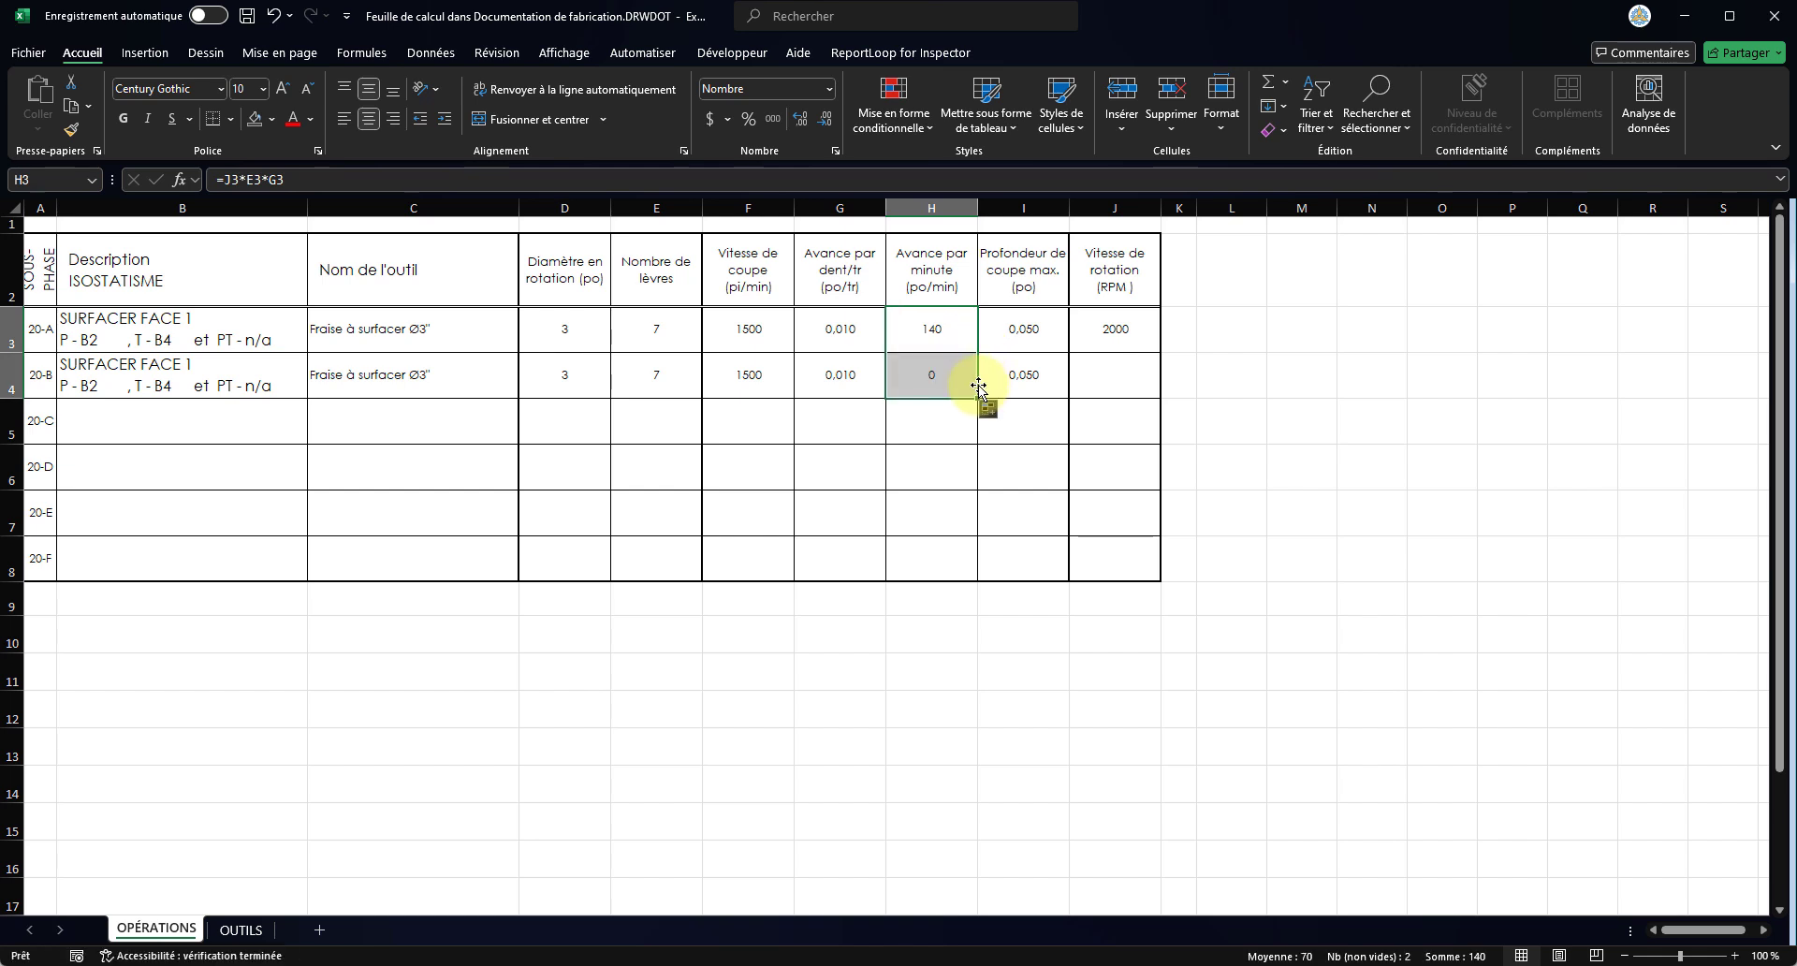
{"action": "left_click", "coordinate": [1153, 343]}
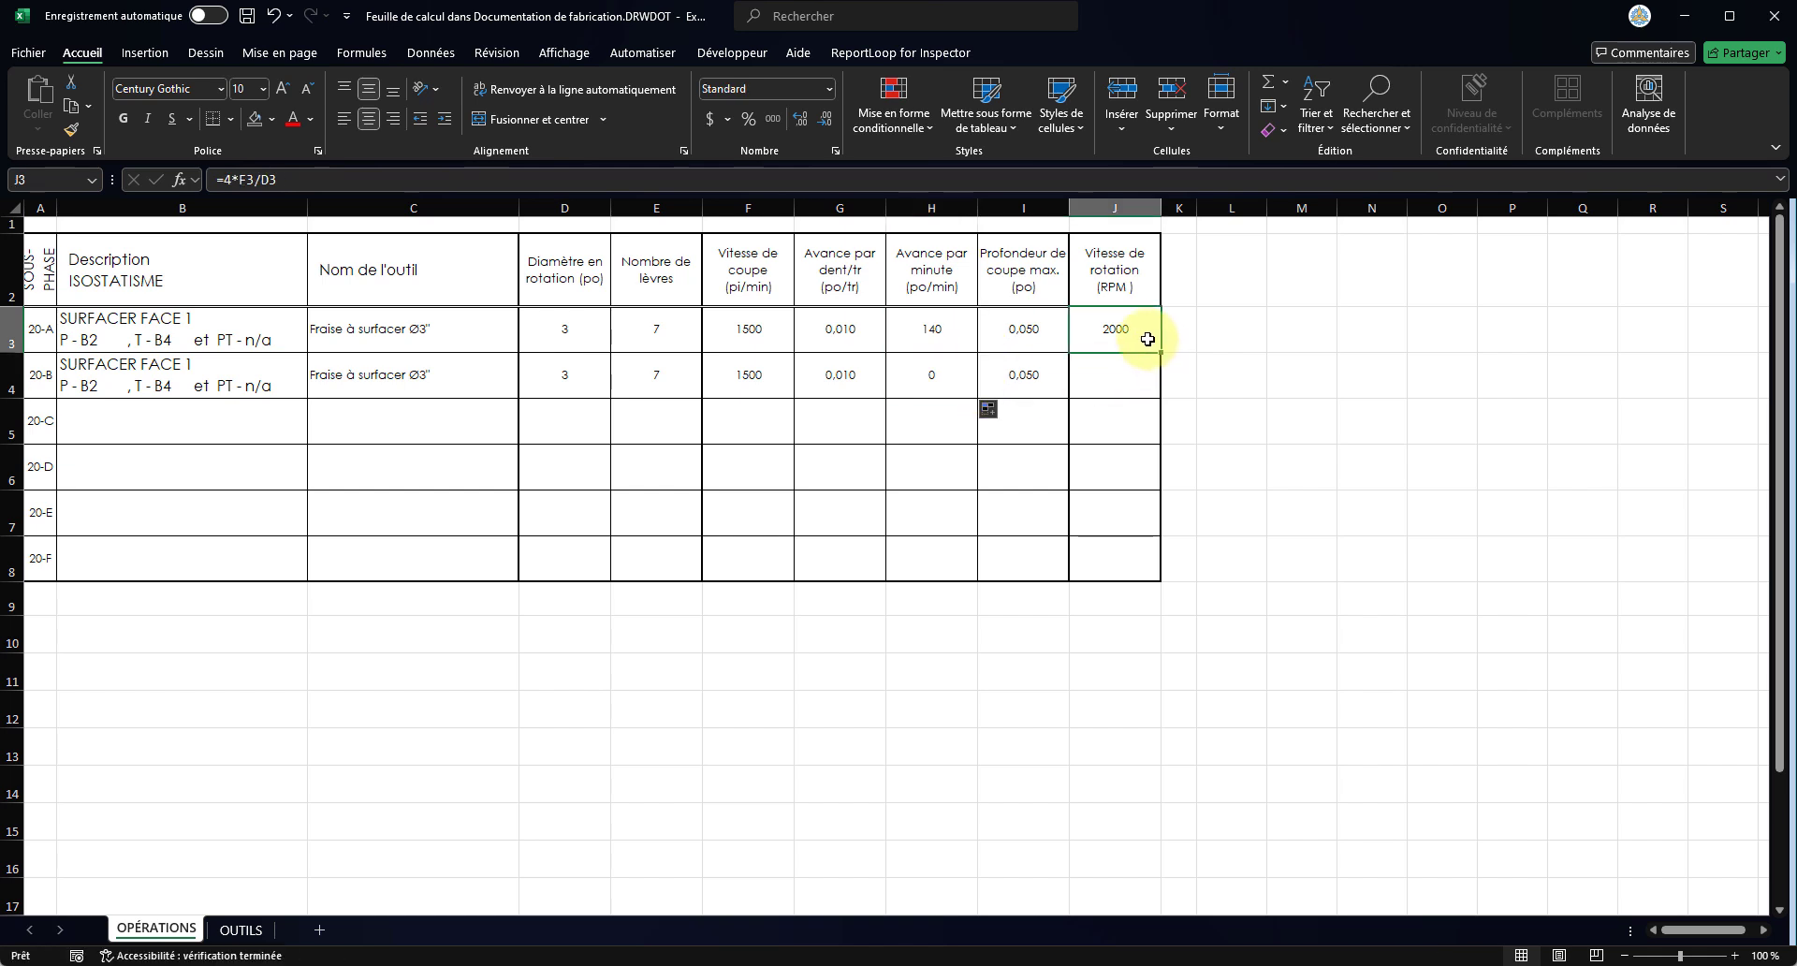
{"action": "left_click_drag", "start_coordinate": [1160, 352], "coordinate": [1161, 390]}
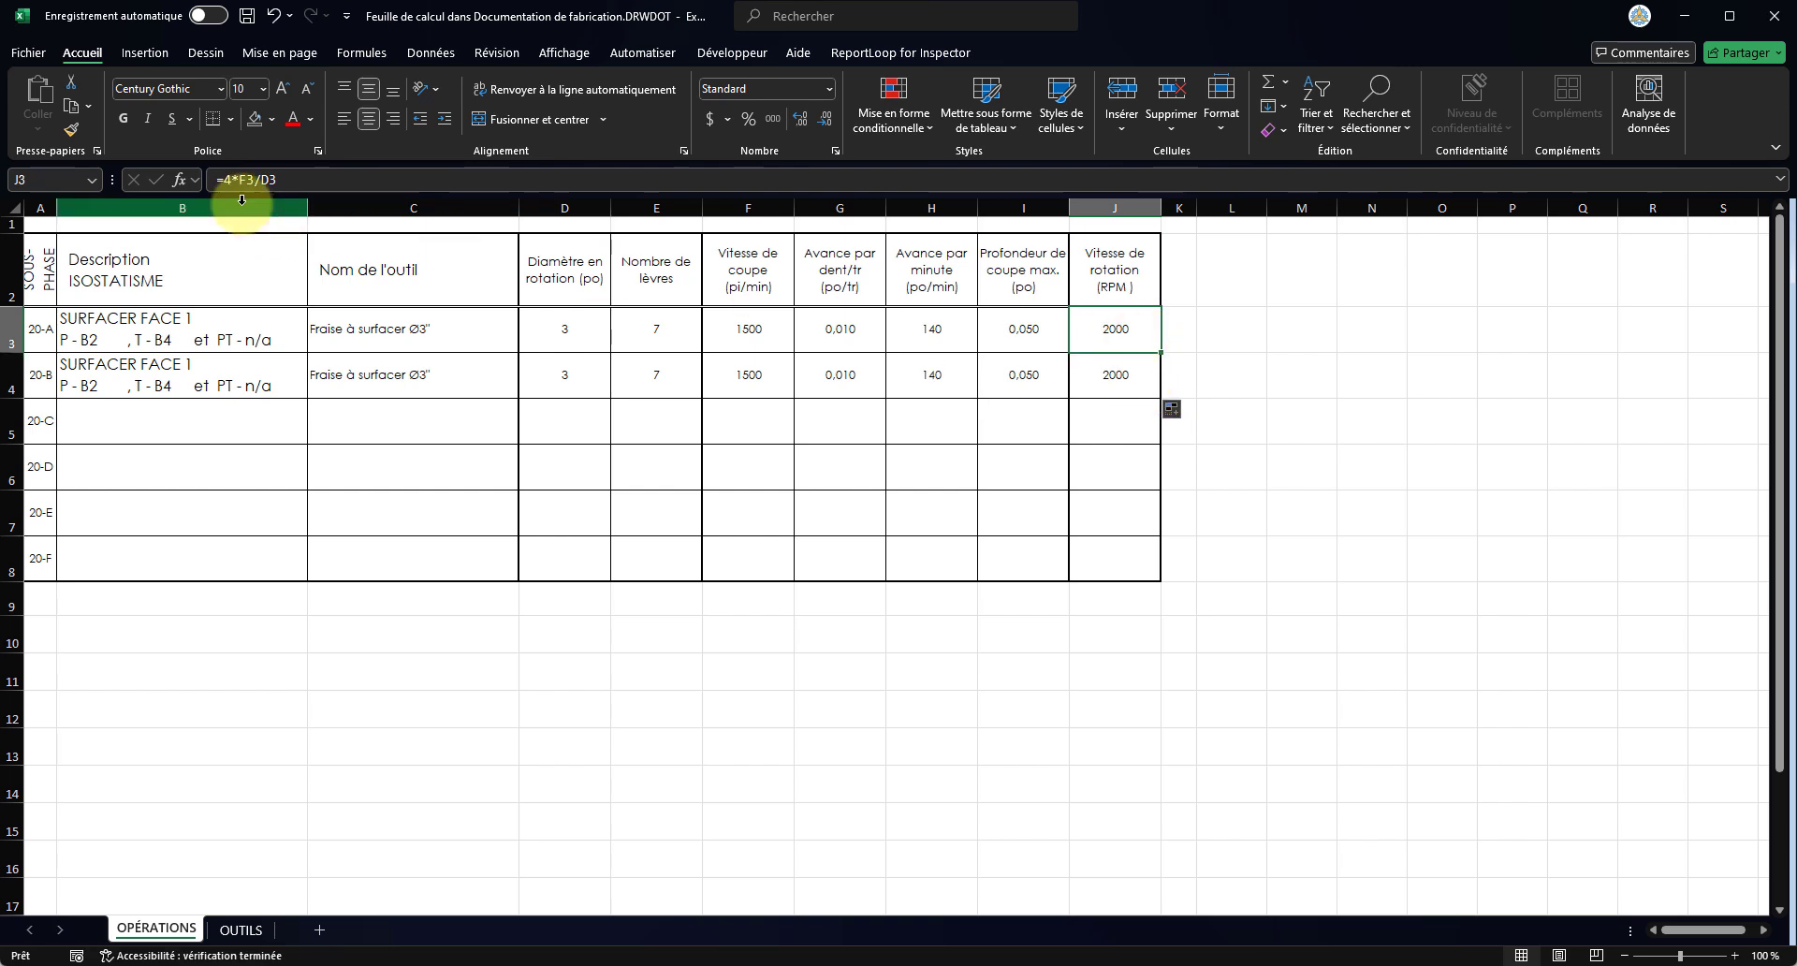
{"action": "left_click", "coordinate": [1091, 367]}
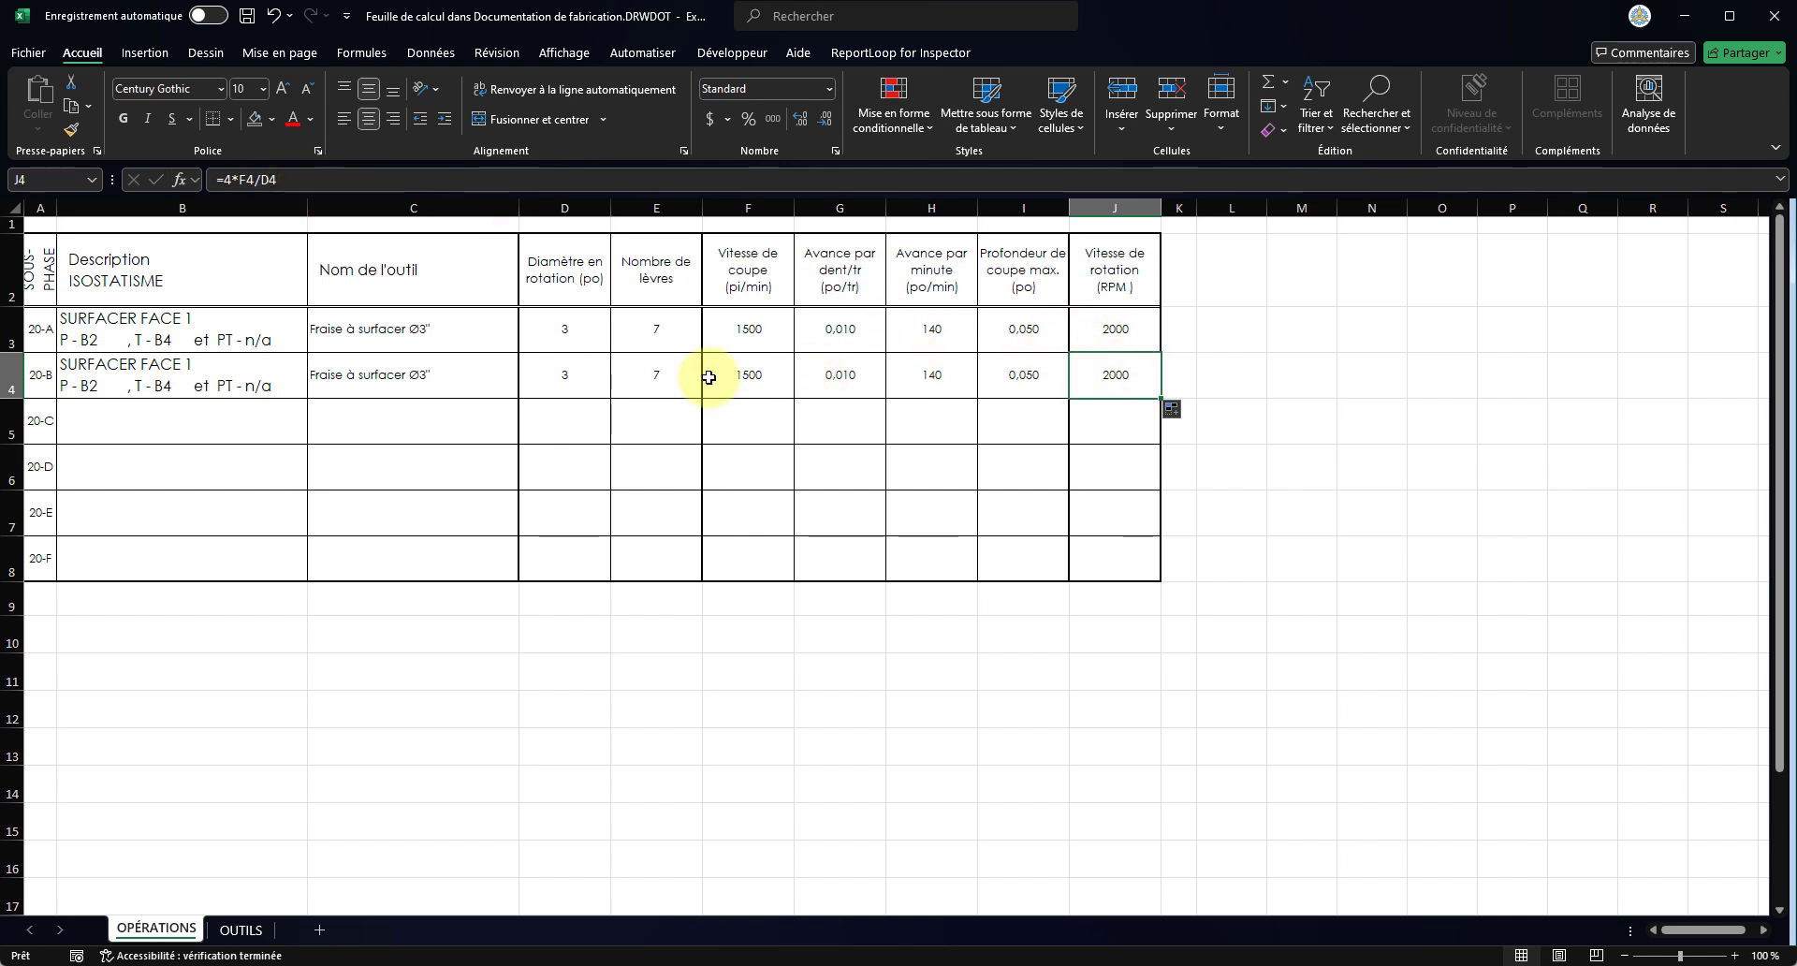
- Test a 345 cutting speed in F4, then undo back to 1500
{"action": "left_click", "coordinate": [742, 375]}
{"action": "type", "text": "345"}
{"action": "left_click", "coordinate": [777, 466]}
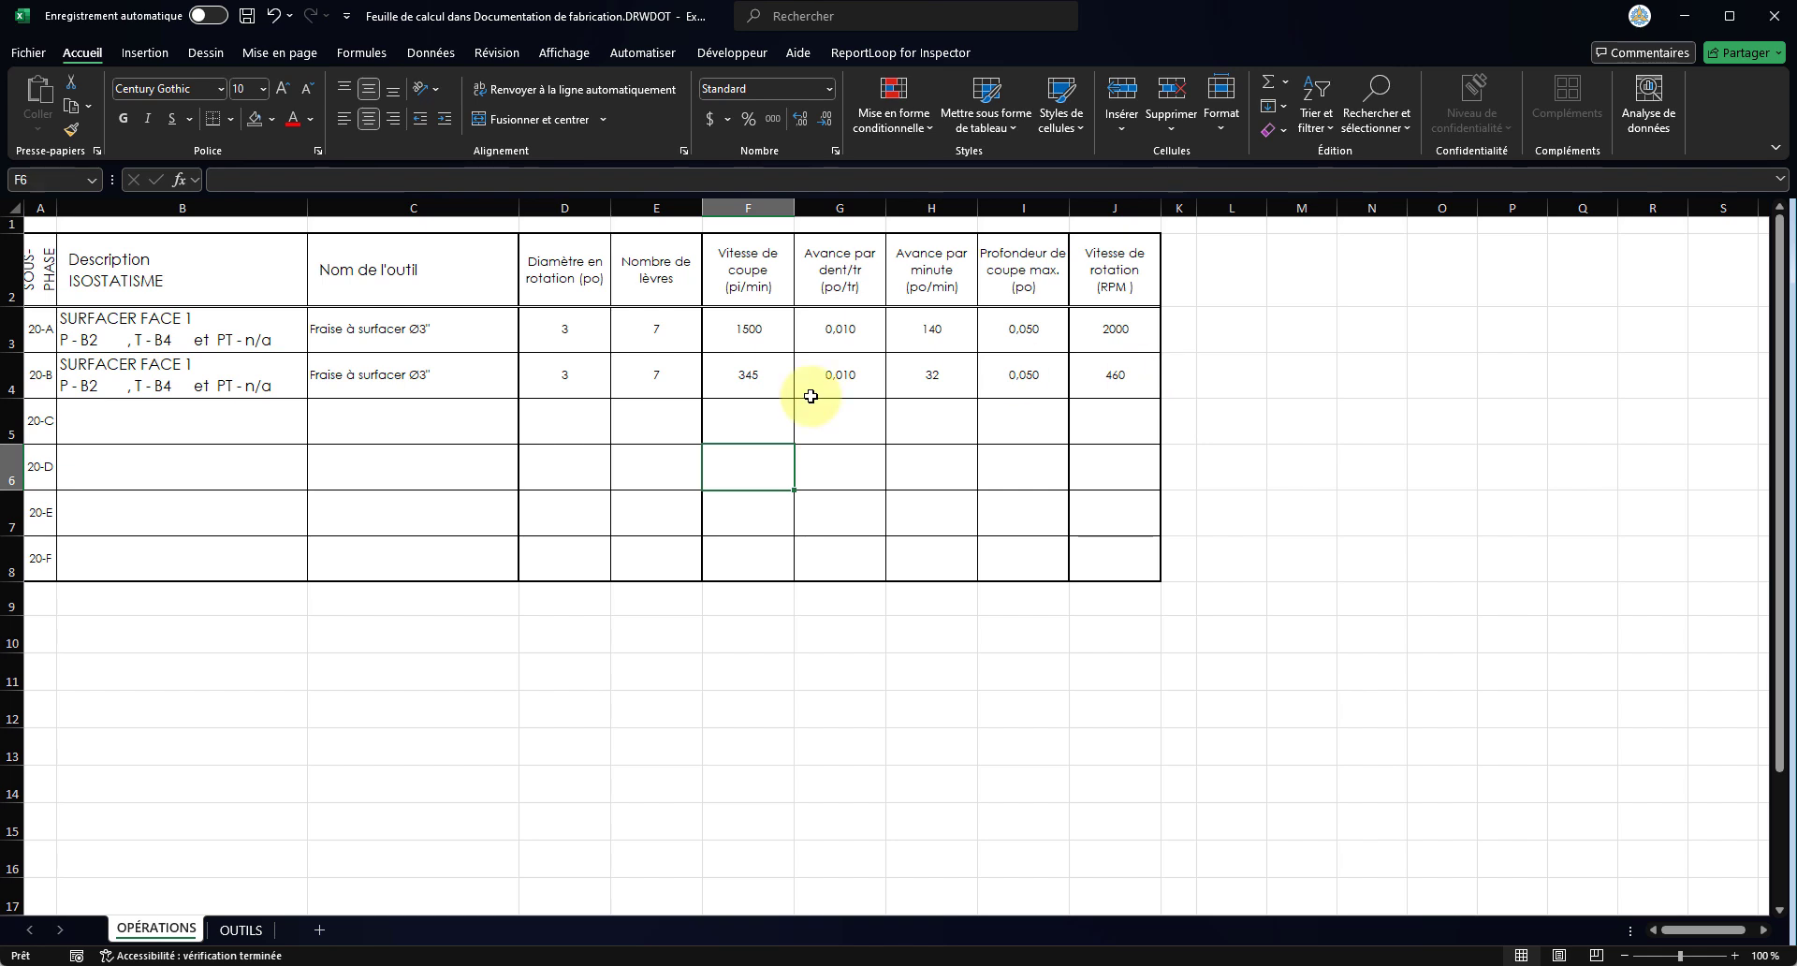
{"action": "key", "text": "ctrl+z"}
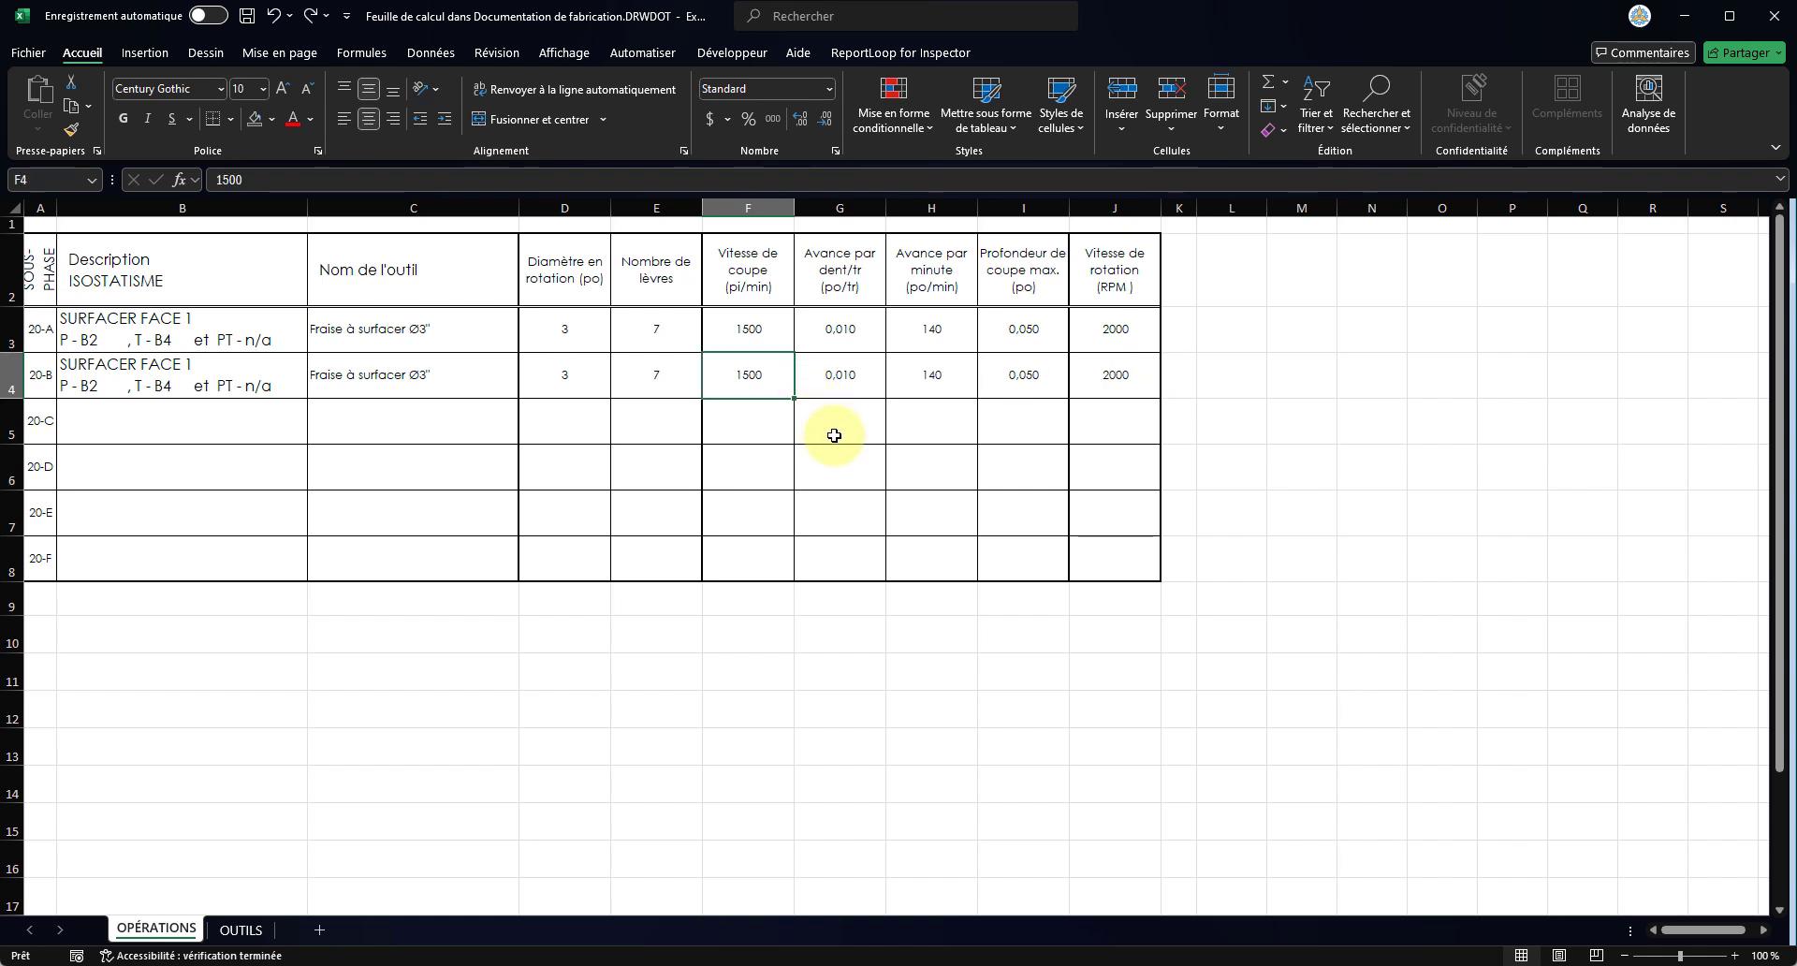
- Edit B4 so 20-B reads SURFACER FACE 2, P - F1, T - B4 et PT - n/a
{"action": "left_click", "coordinate": [128, 369]}
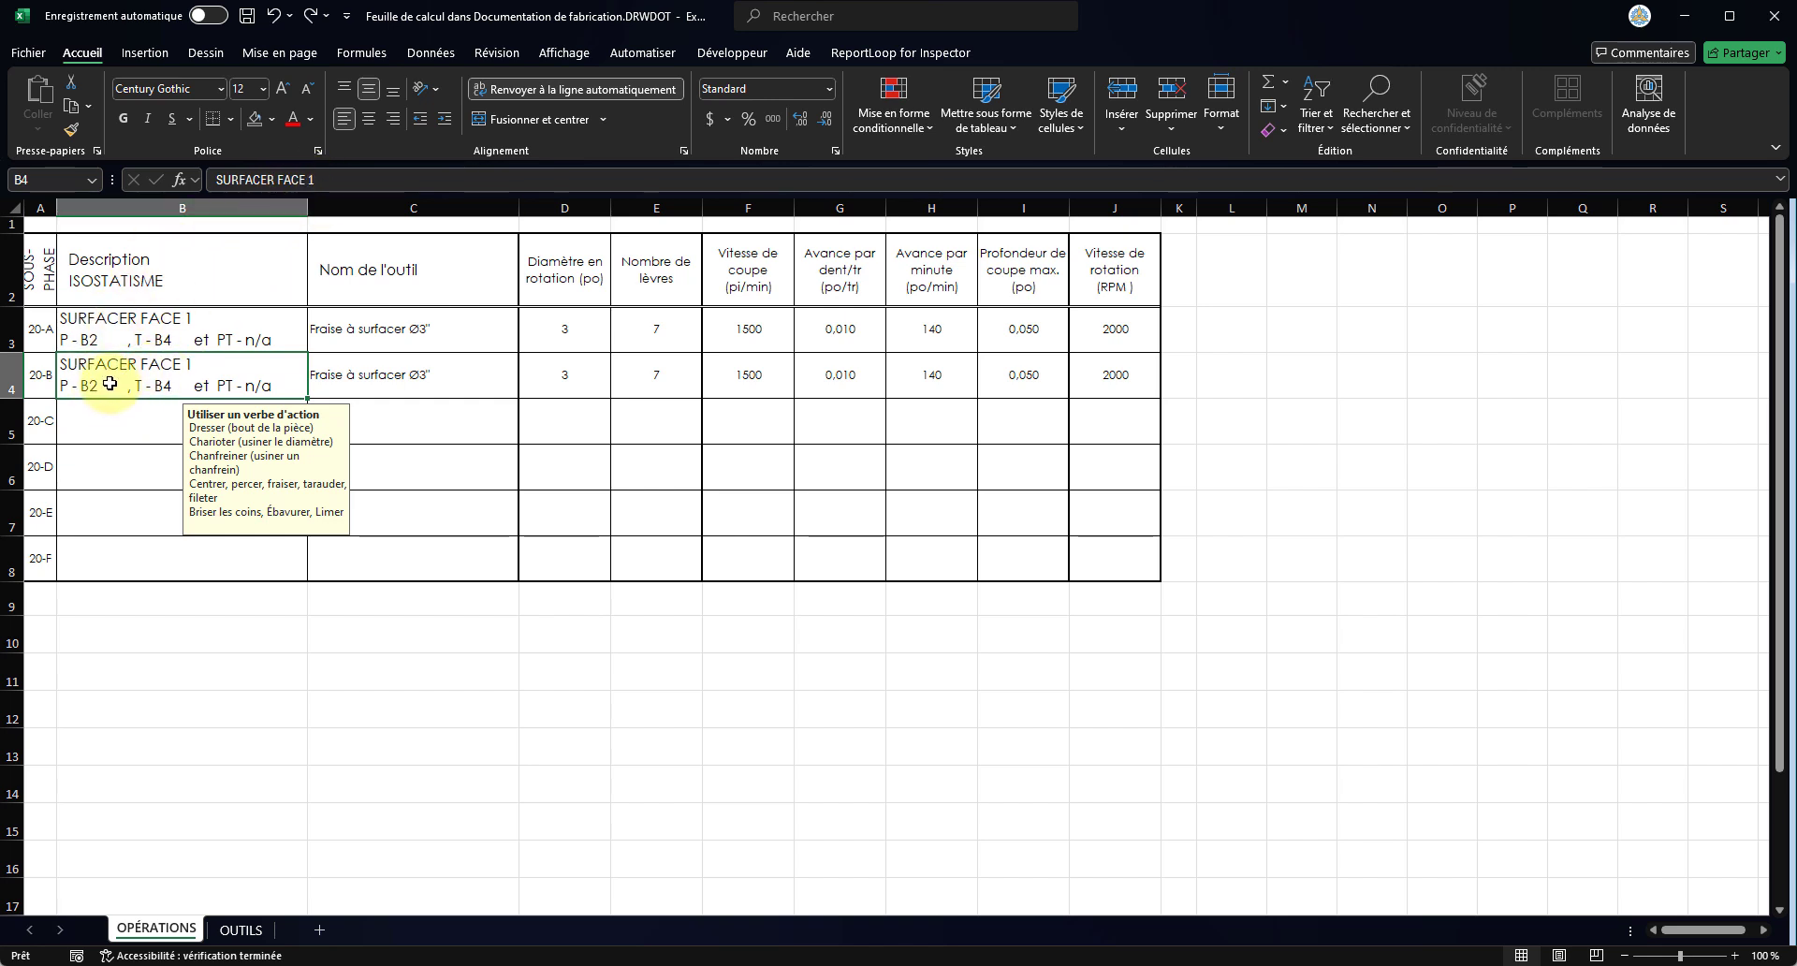
{"action": "double_click", "coordinate": [110, 384]}
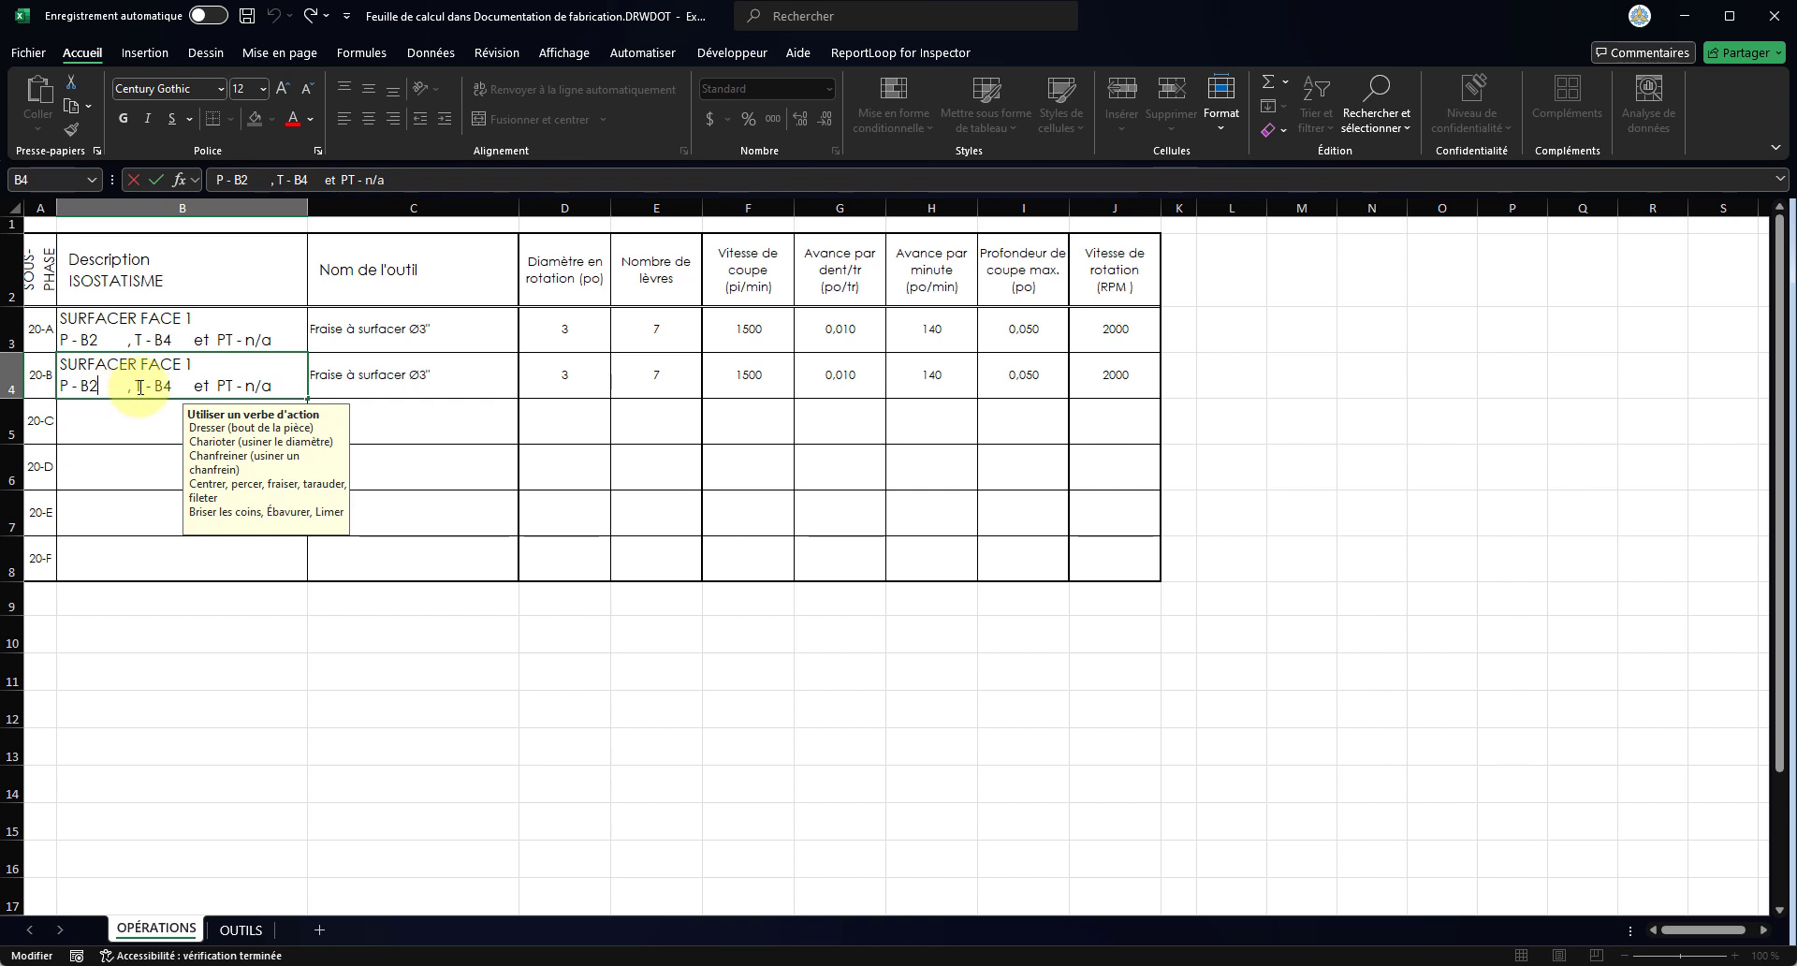
{"action": "key", "text": "BackSpace"}
{"action": "key", "text": "BackSpace"}
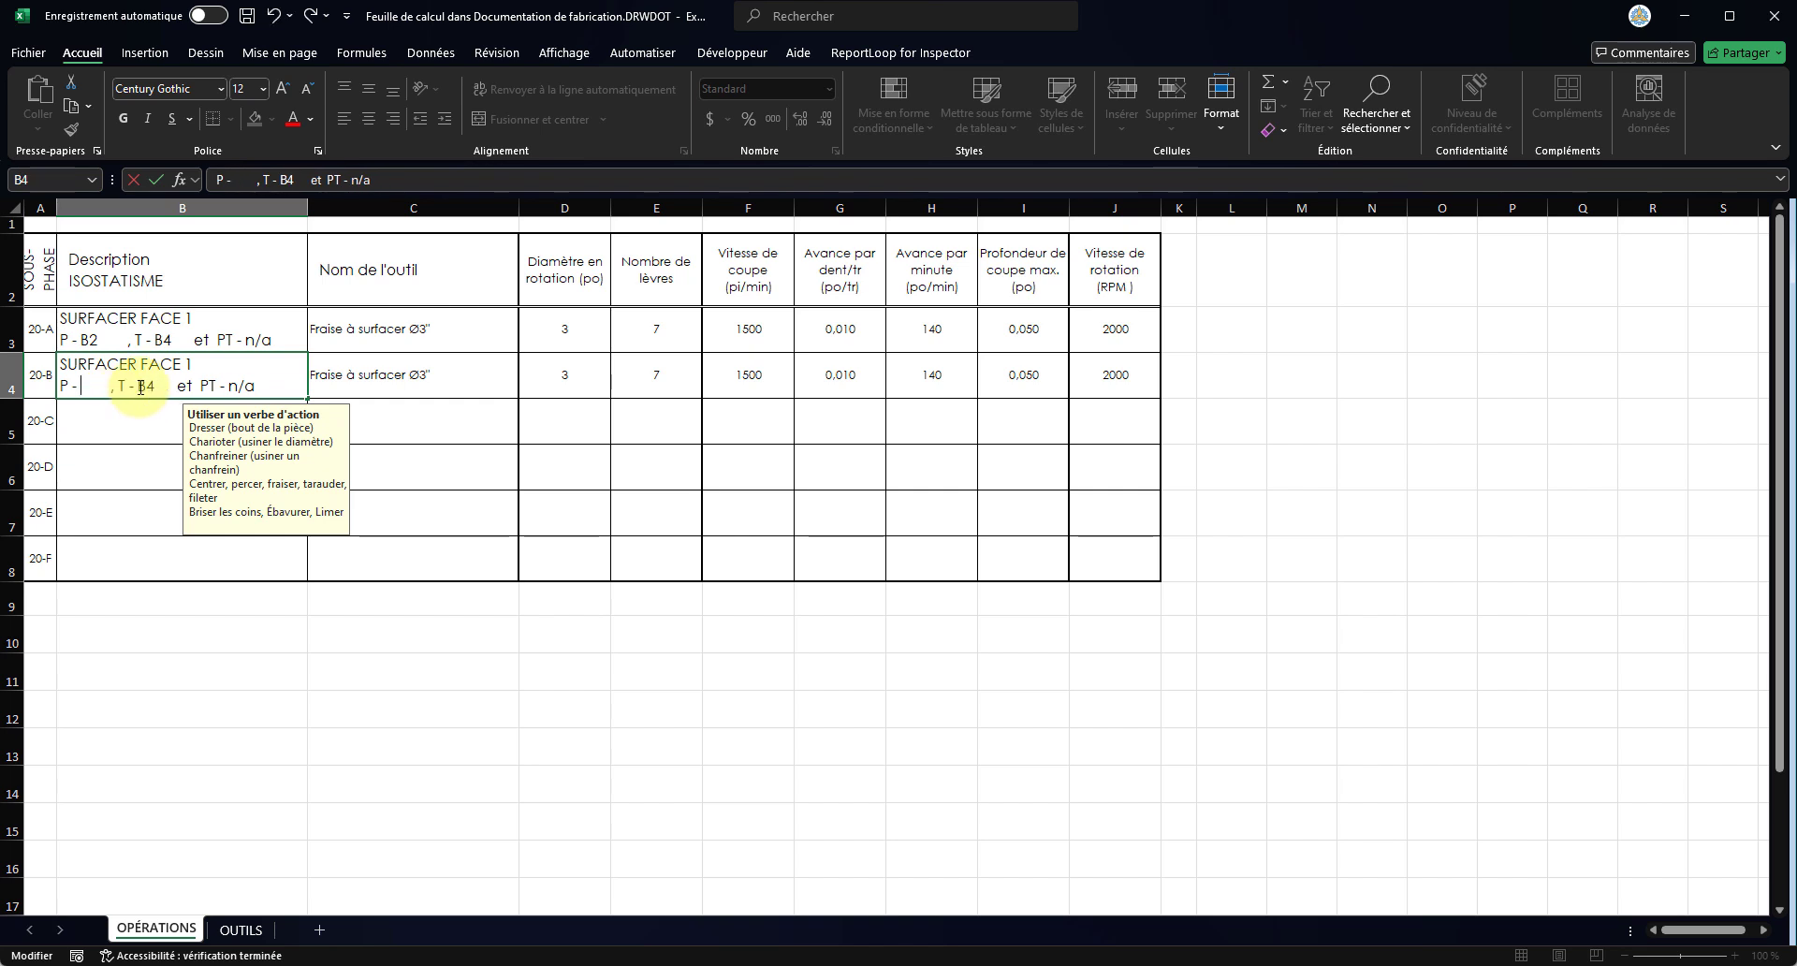
{"action": "type", "text": "F1"}
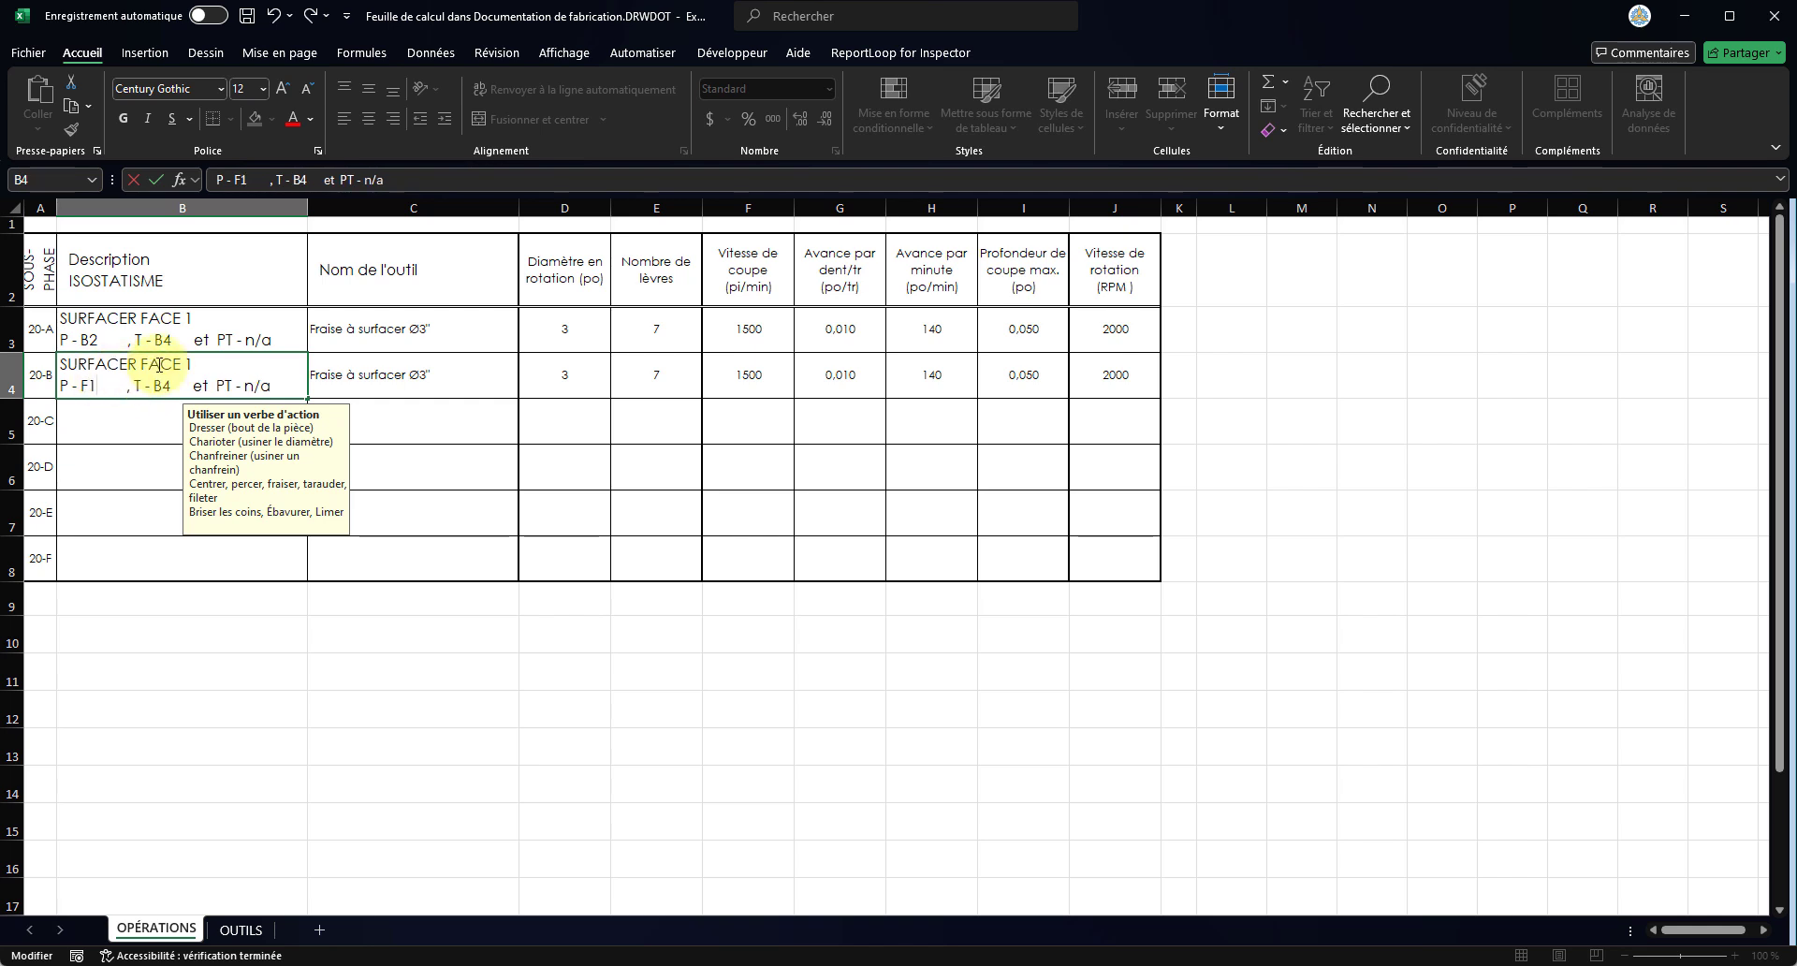
{"action": "left_click", "coordinate": [186, 386]}
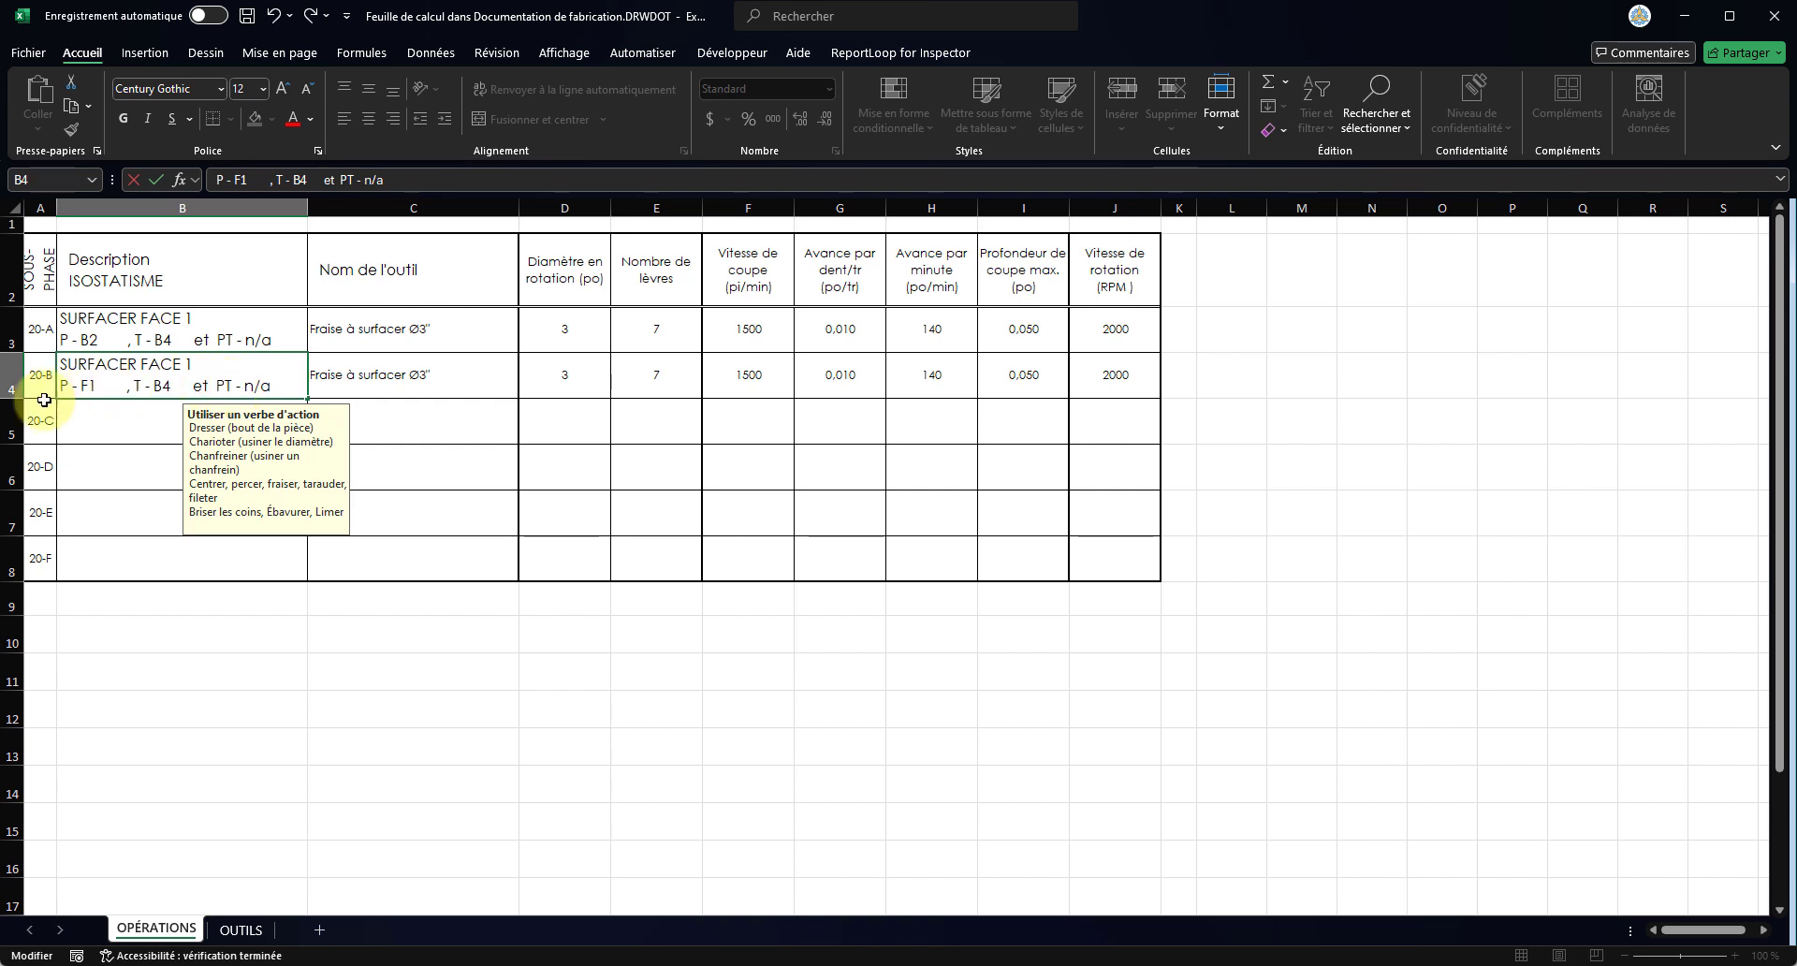
{"action": "left_click", "coordinate": [198, 365]}
{"action": "type", "text": "2"}
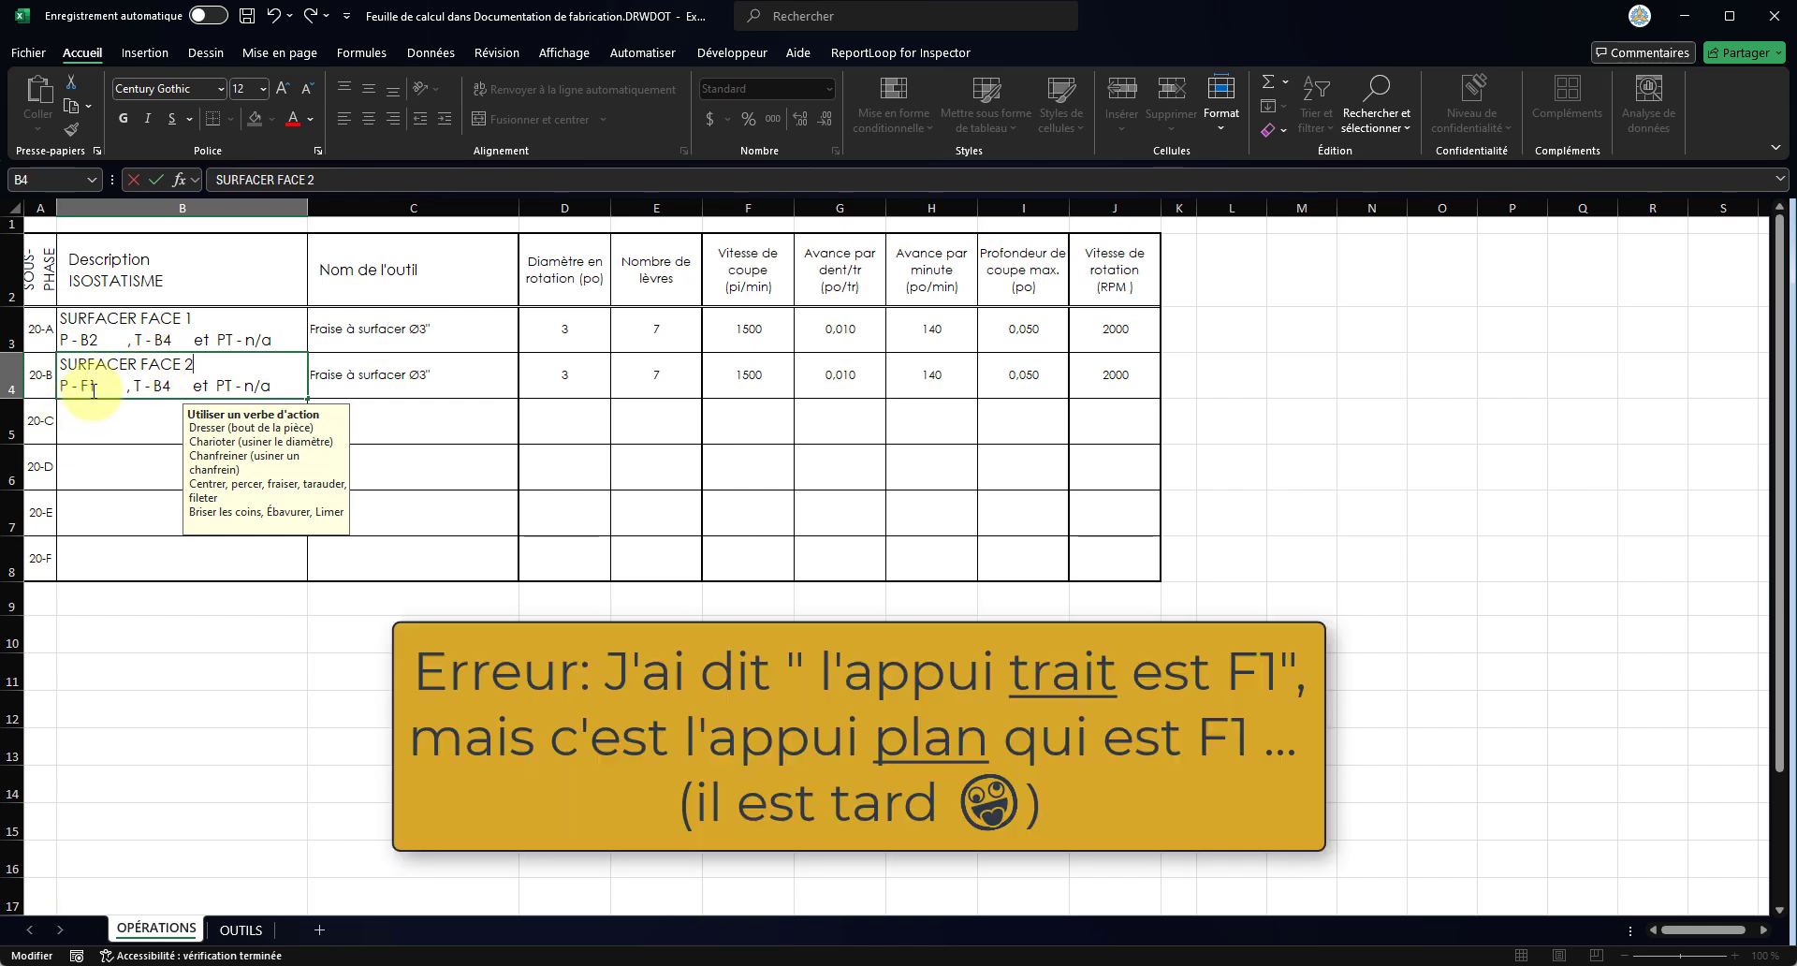
{"action": "left_click", "coordinate": [435, 436]}
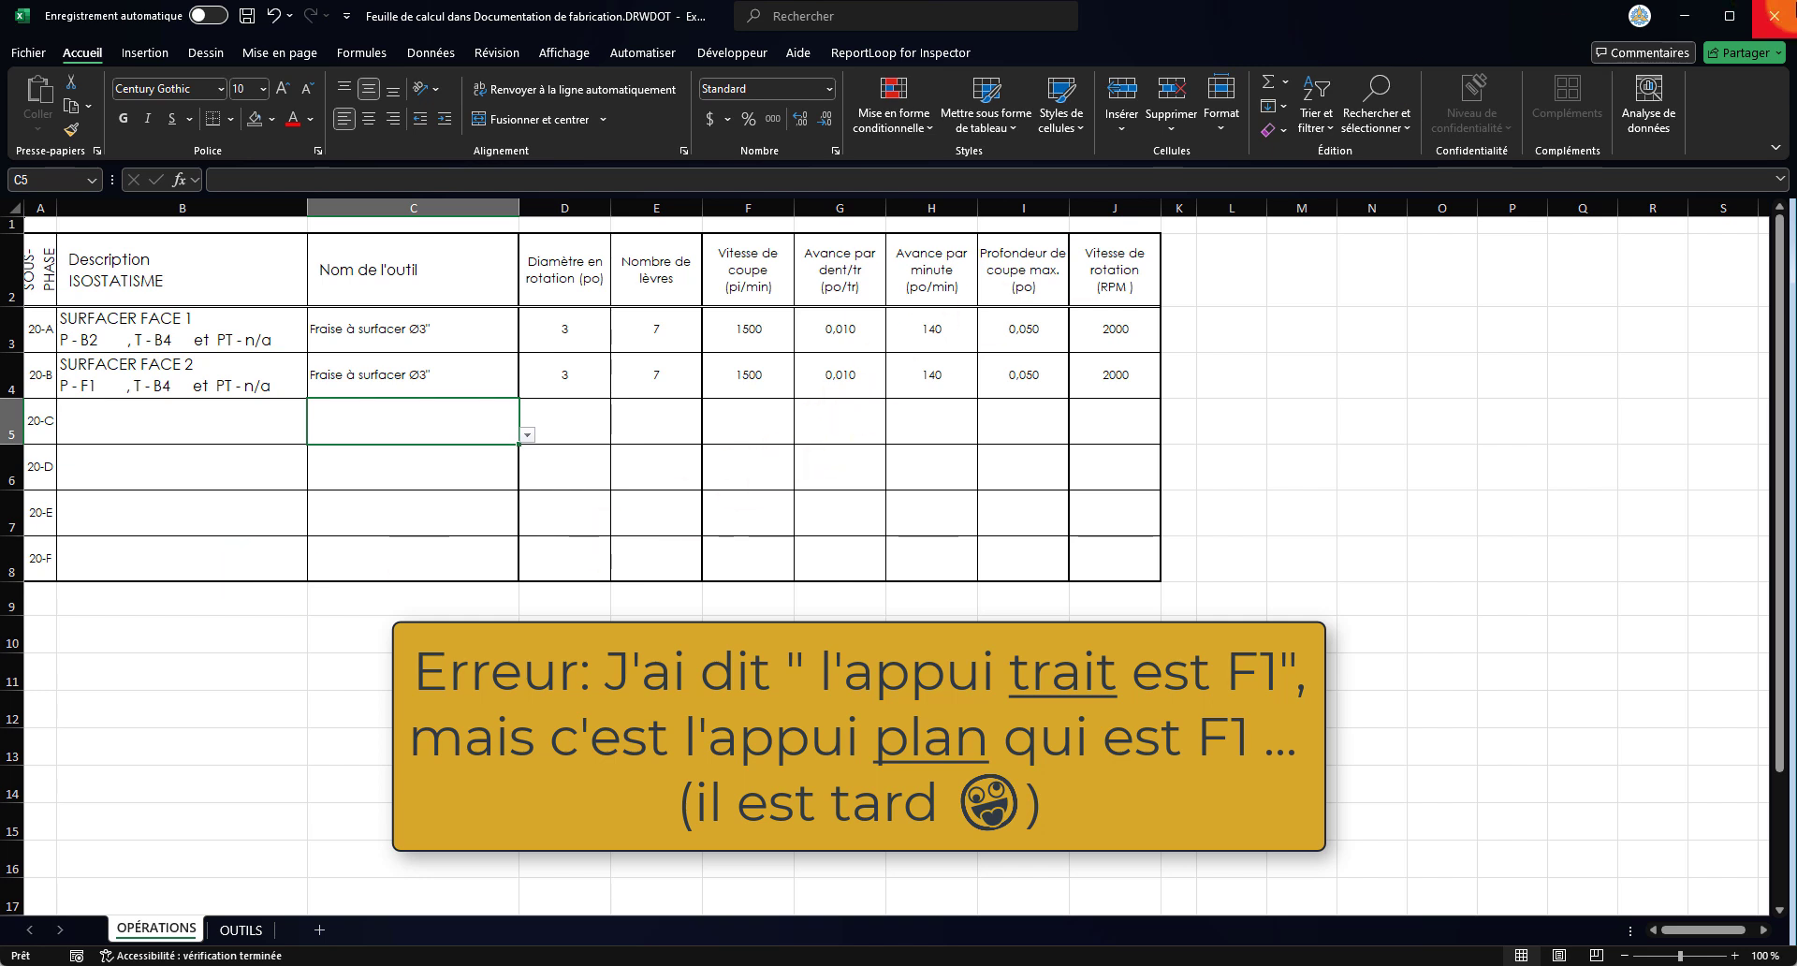
- Close the Excel operations worksheet, answer Non to saving, and go back to the SOLIDWORKS drawing
{"action": "left_click", "coordinate": [1778, 23]}
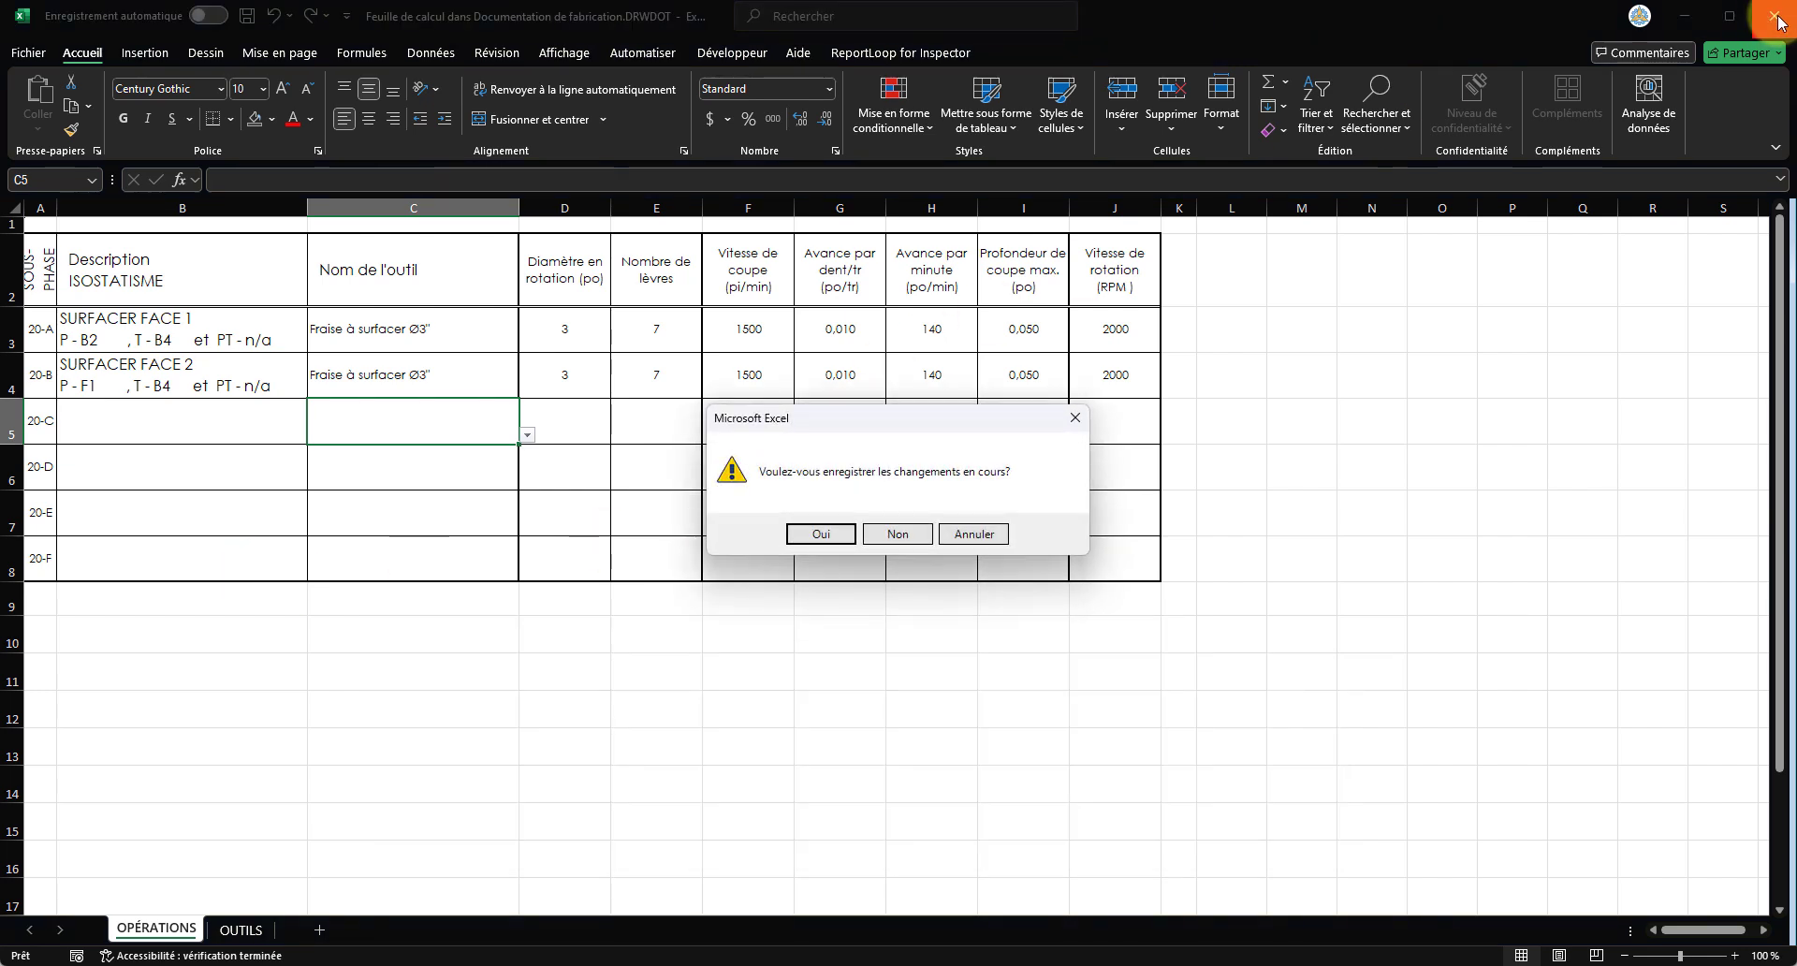
{"action": "left_click", "coordinate": [901, 533]}
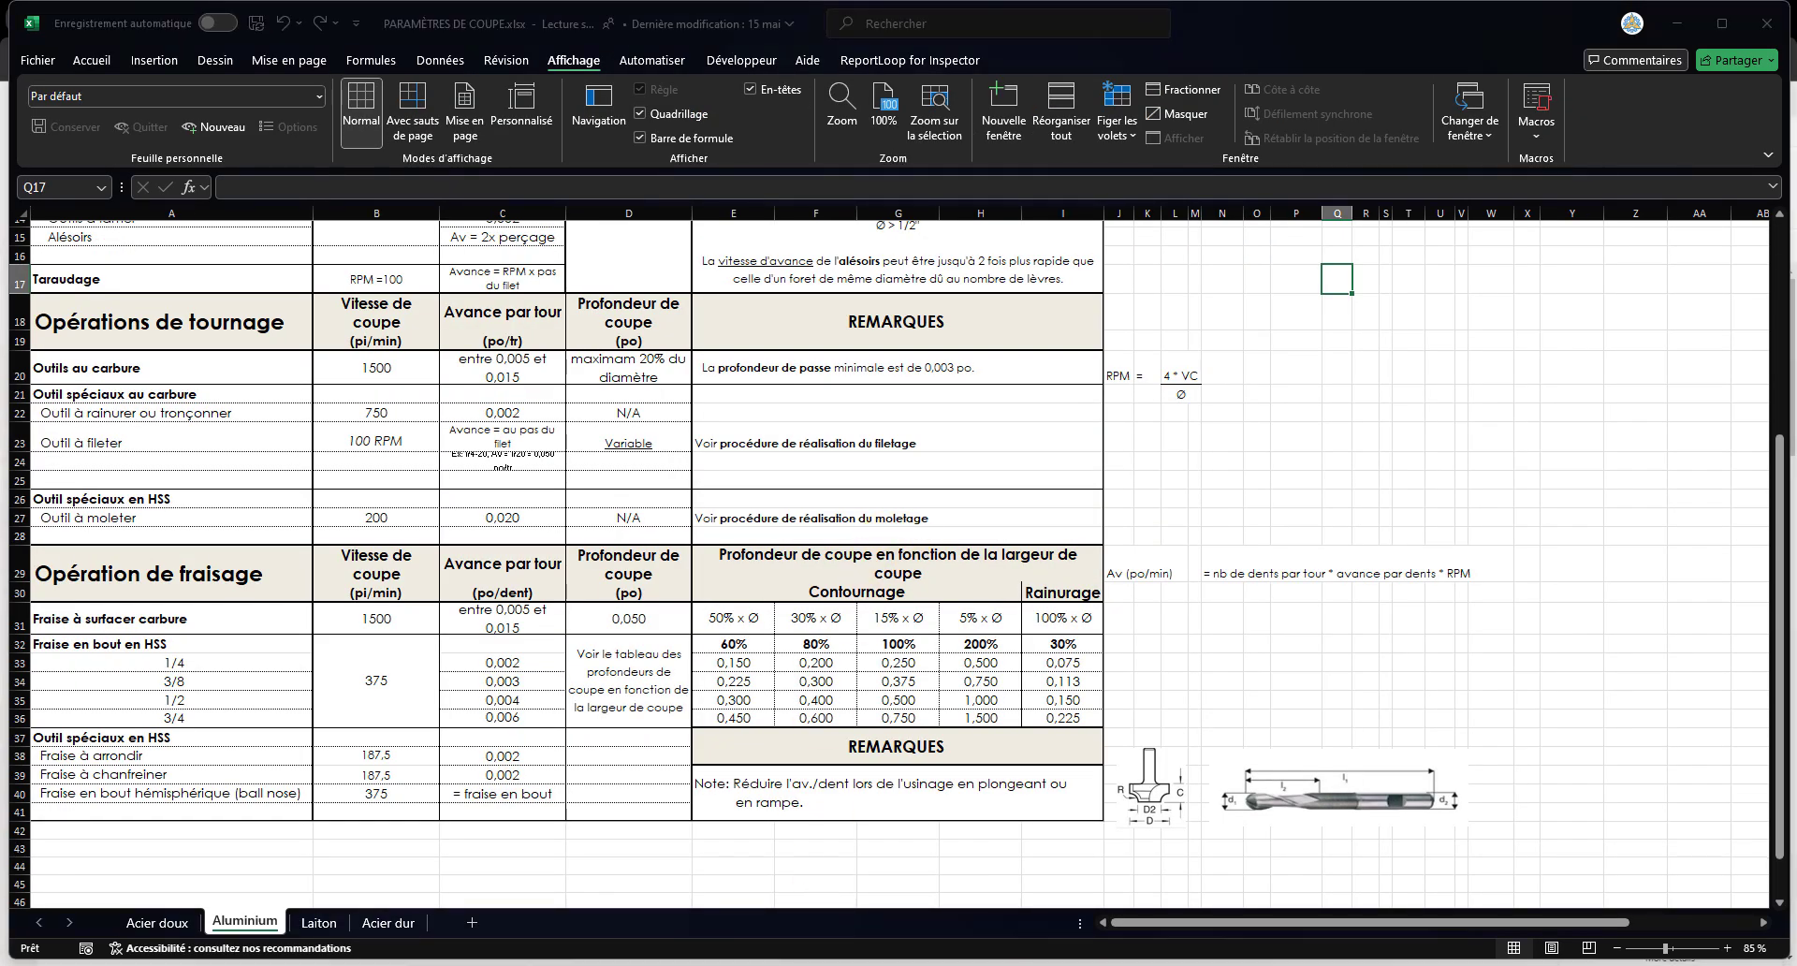
{"action": "left_click", "coordinate": [1475, 818]}
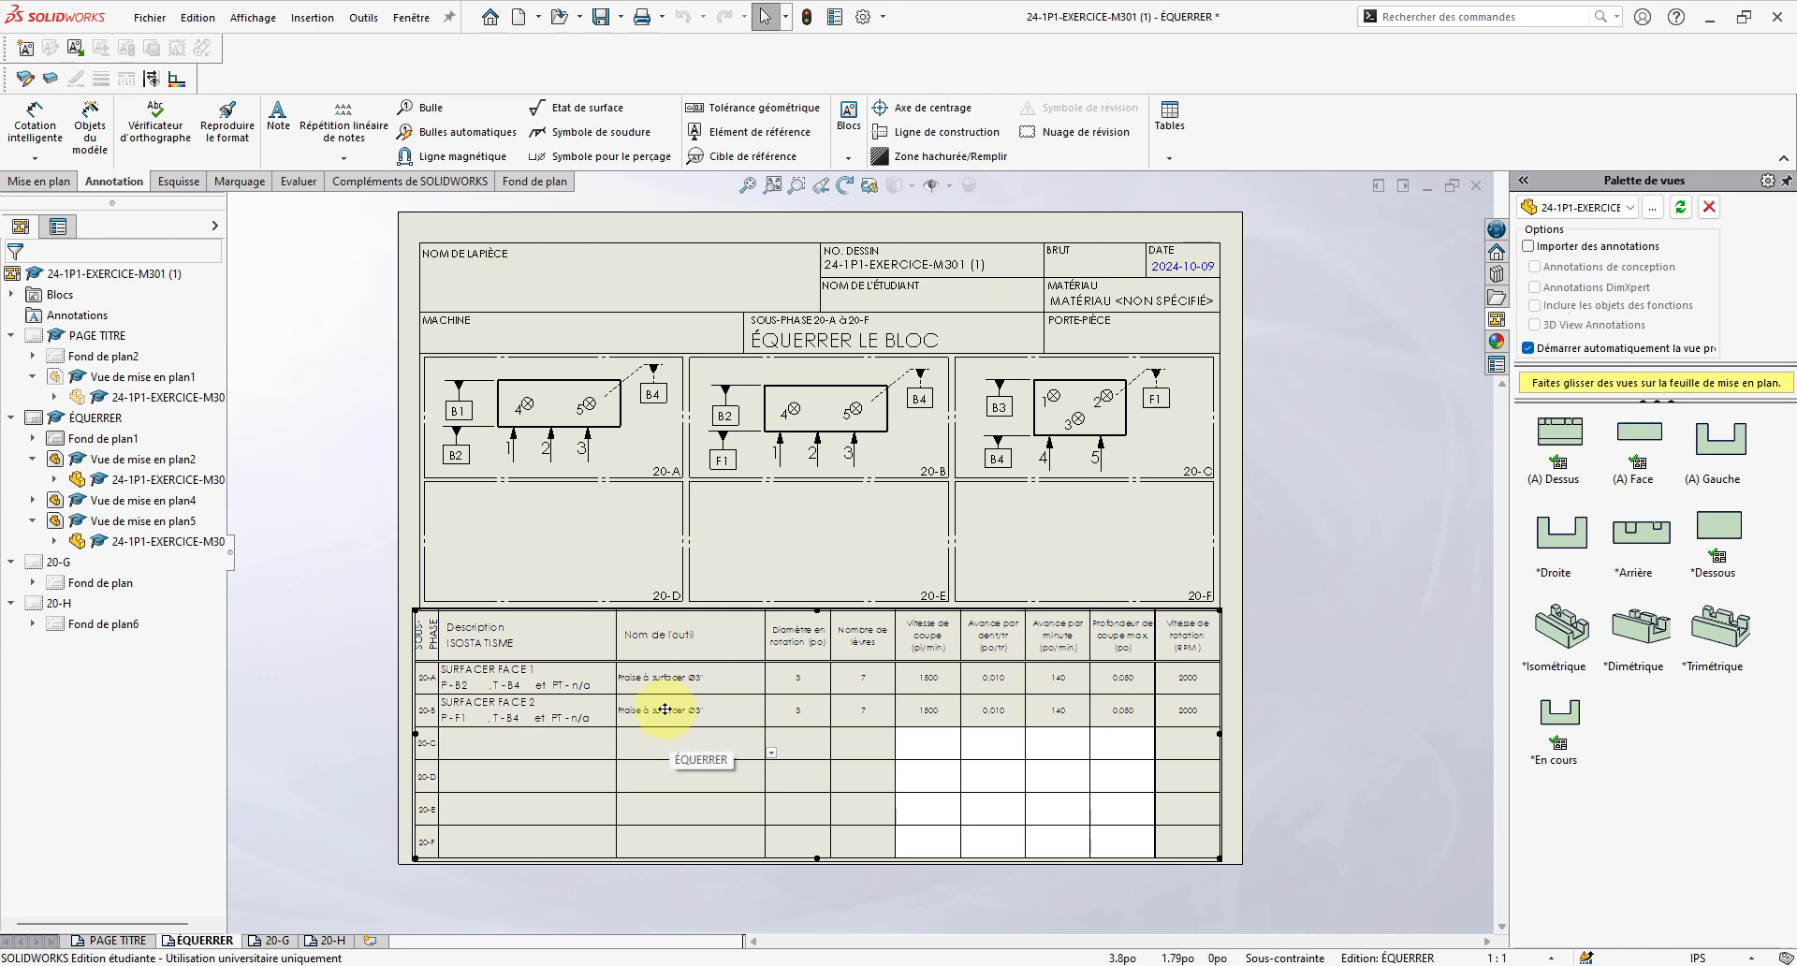
- Refresh the drawing and review the 20-G, ÉQUERRER and PAGE TITRE sheets, ending on 20-G
{"action": "right_click", "coordinate": [705, 746]}
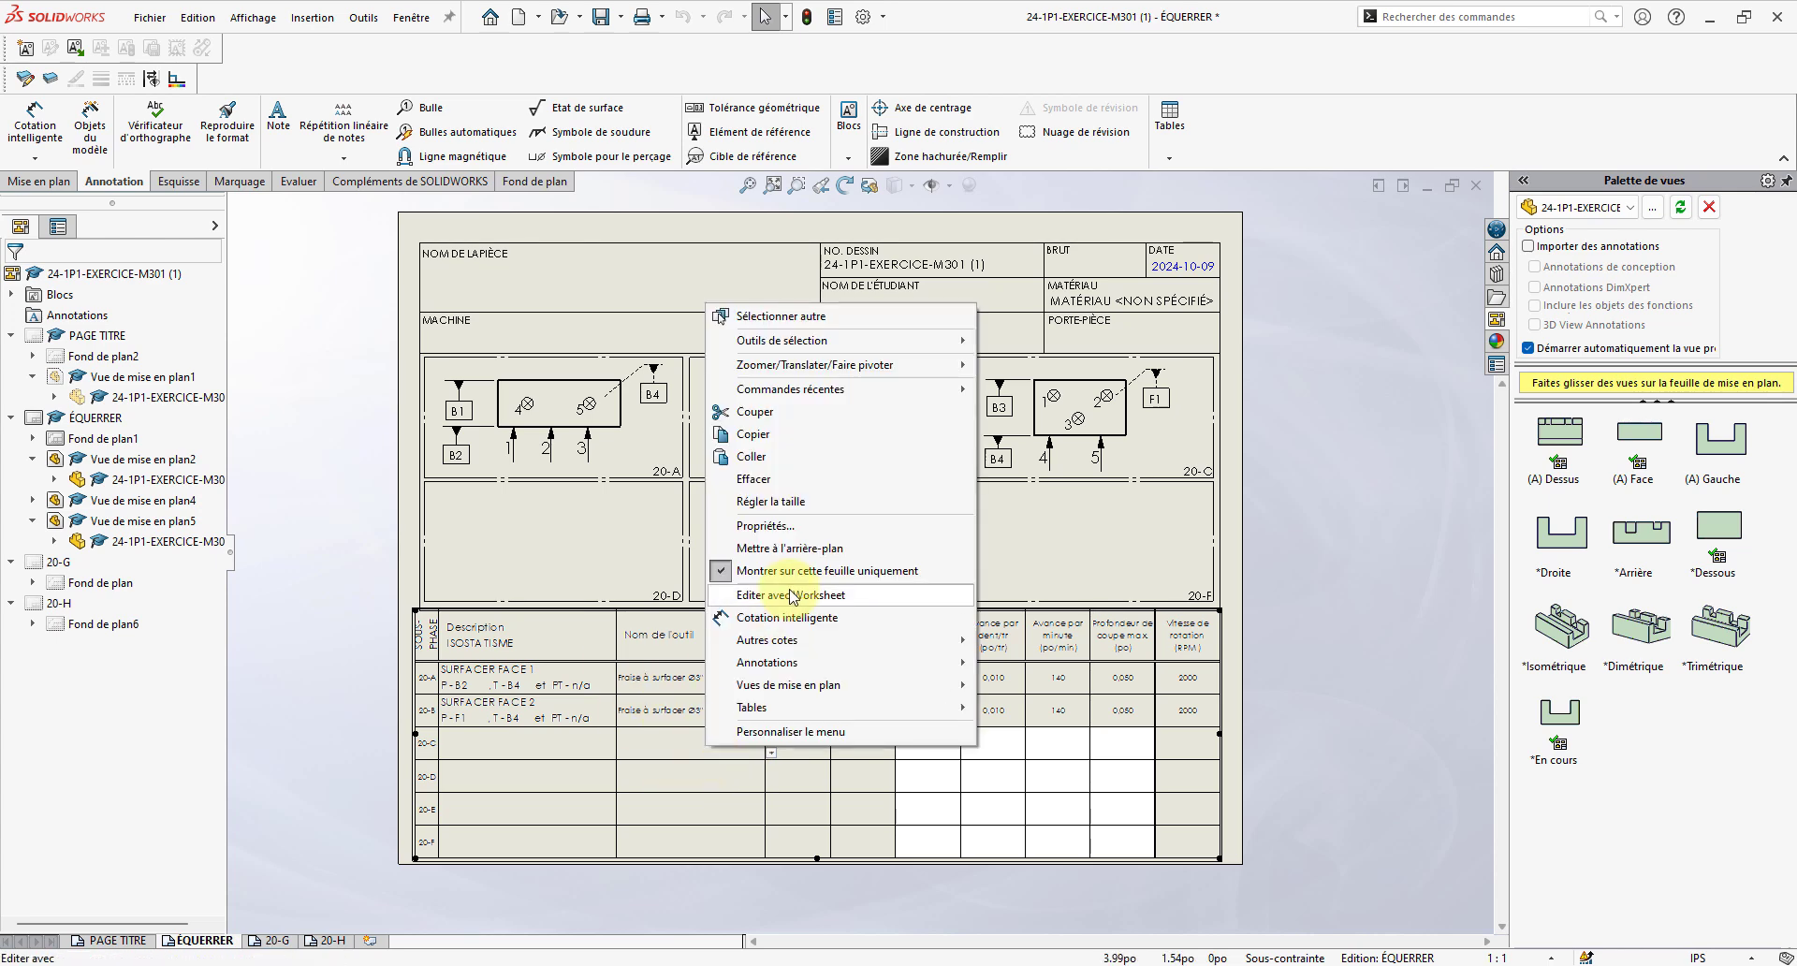
{"action": "left_click", "coordinate": [1083, 559]}
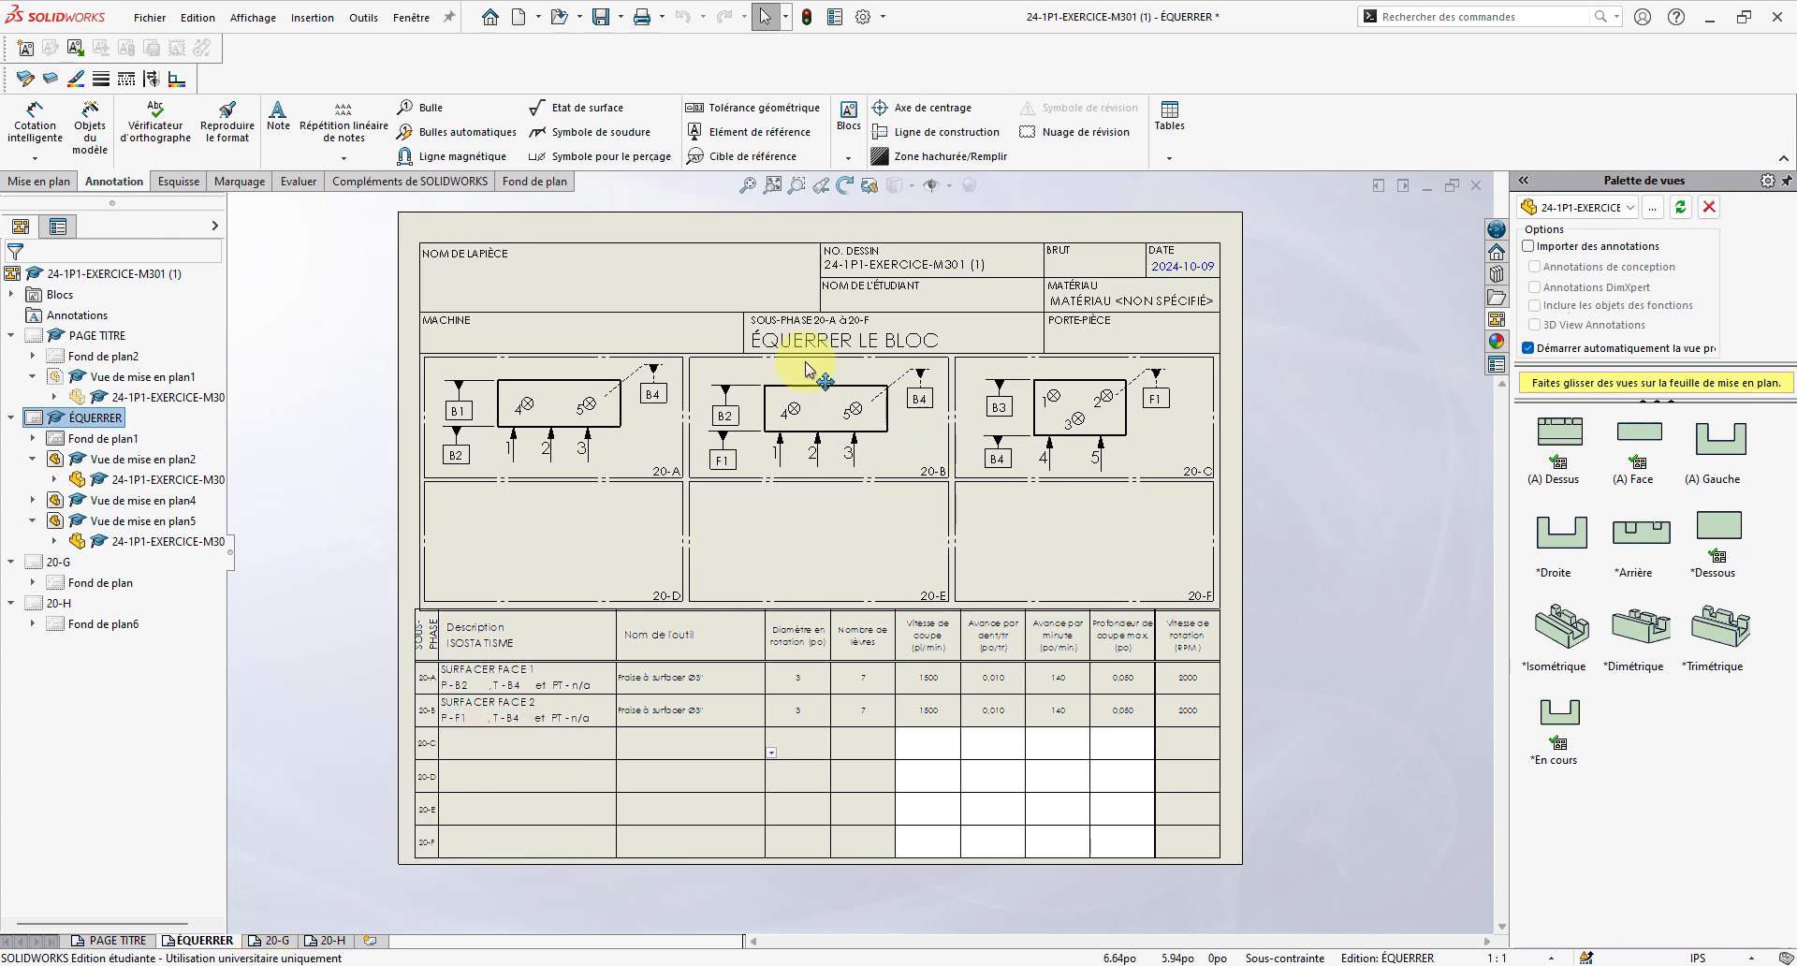
{"action": "left_click", "coordinate": [281, 939]}
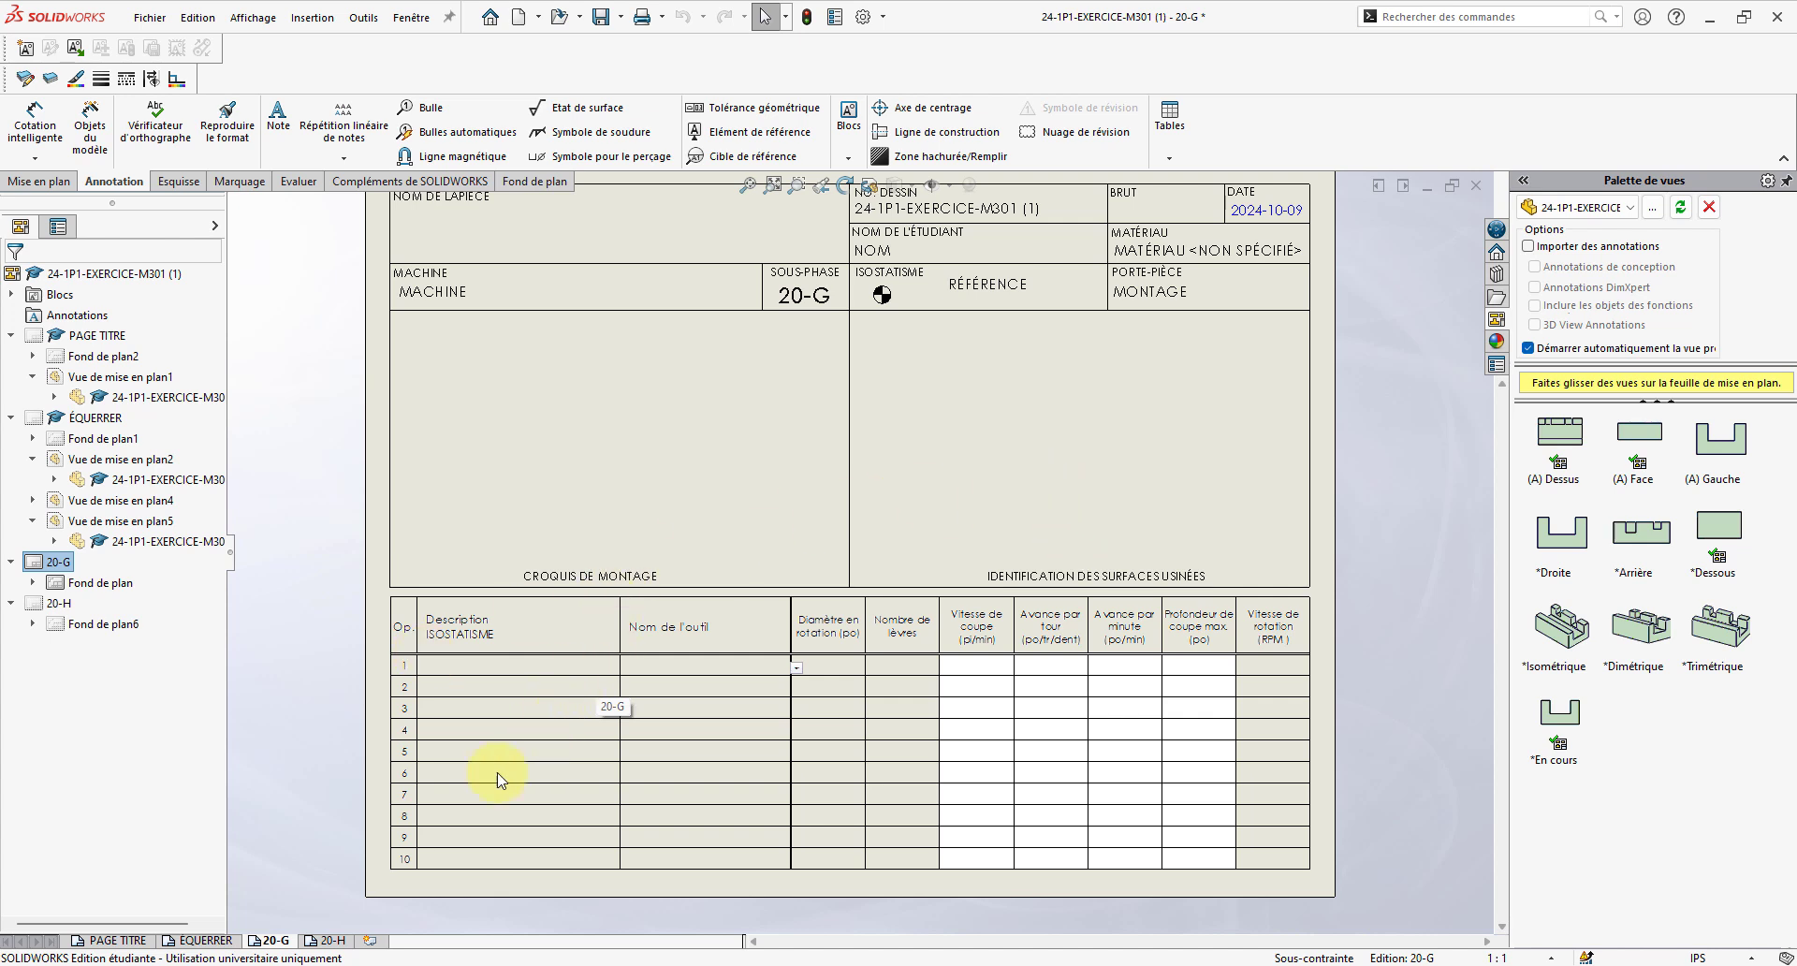
{"action": "left_click", "coordinate": [193, 940]}
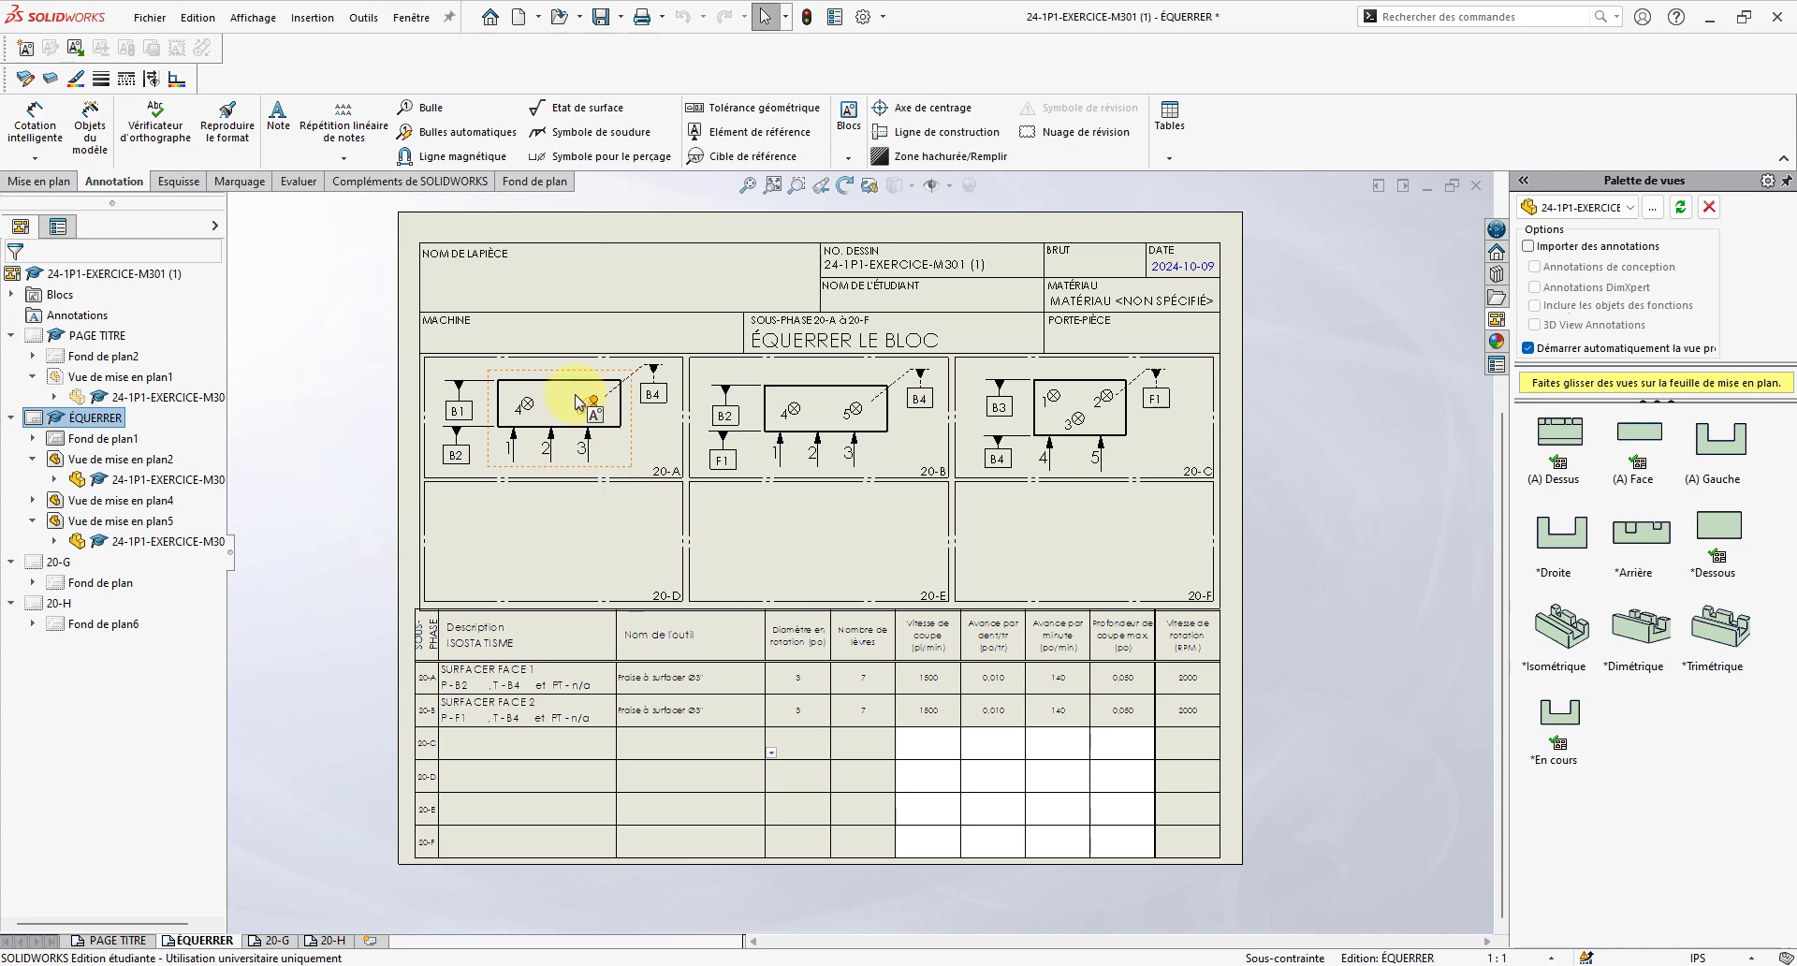
{"action": "left_click", "coordinate": [271, 940]}
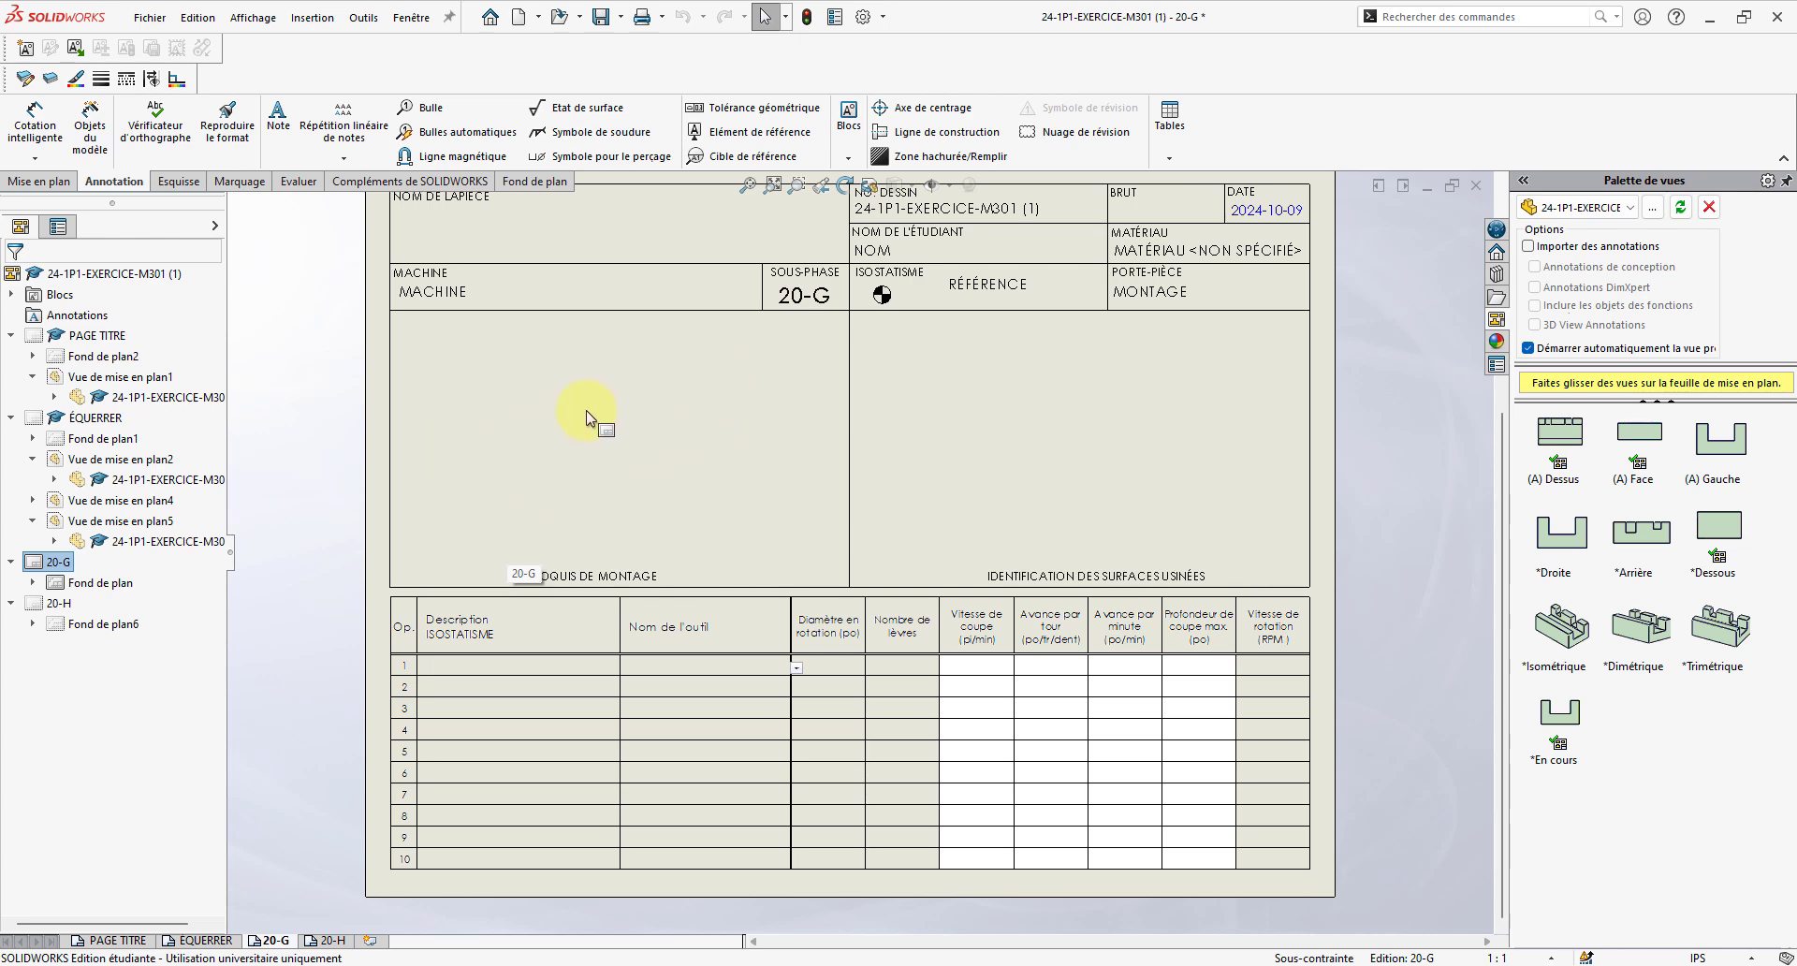
{"action": "left_click", "coordinate": [199, 943]}
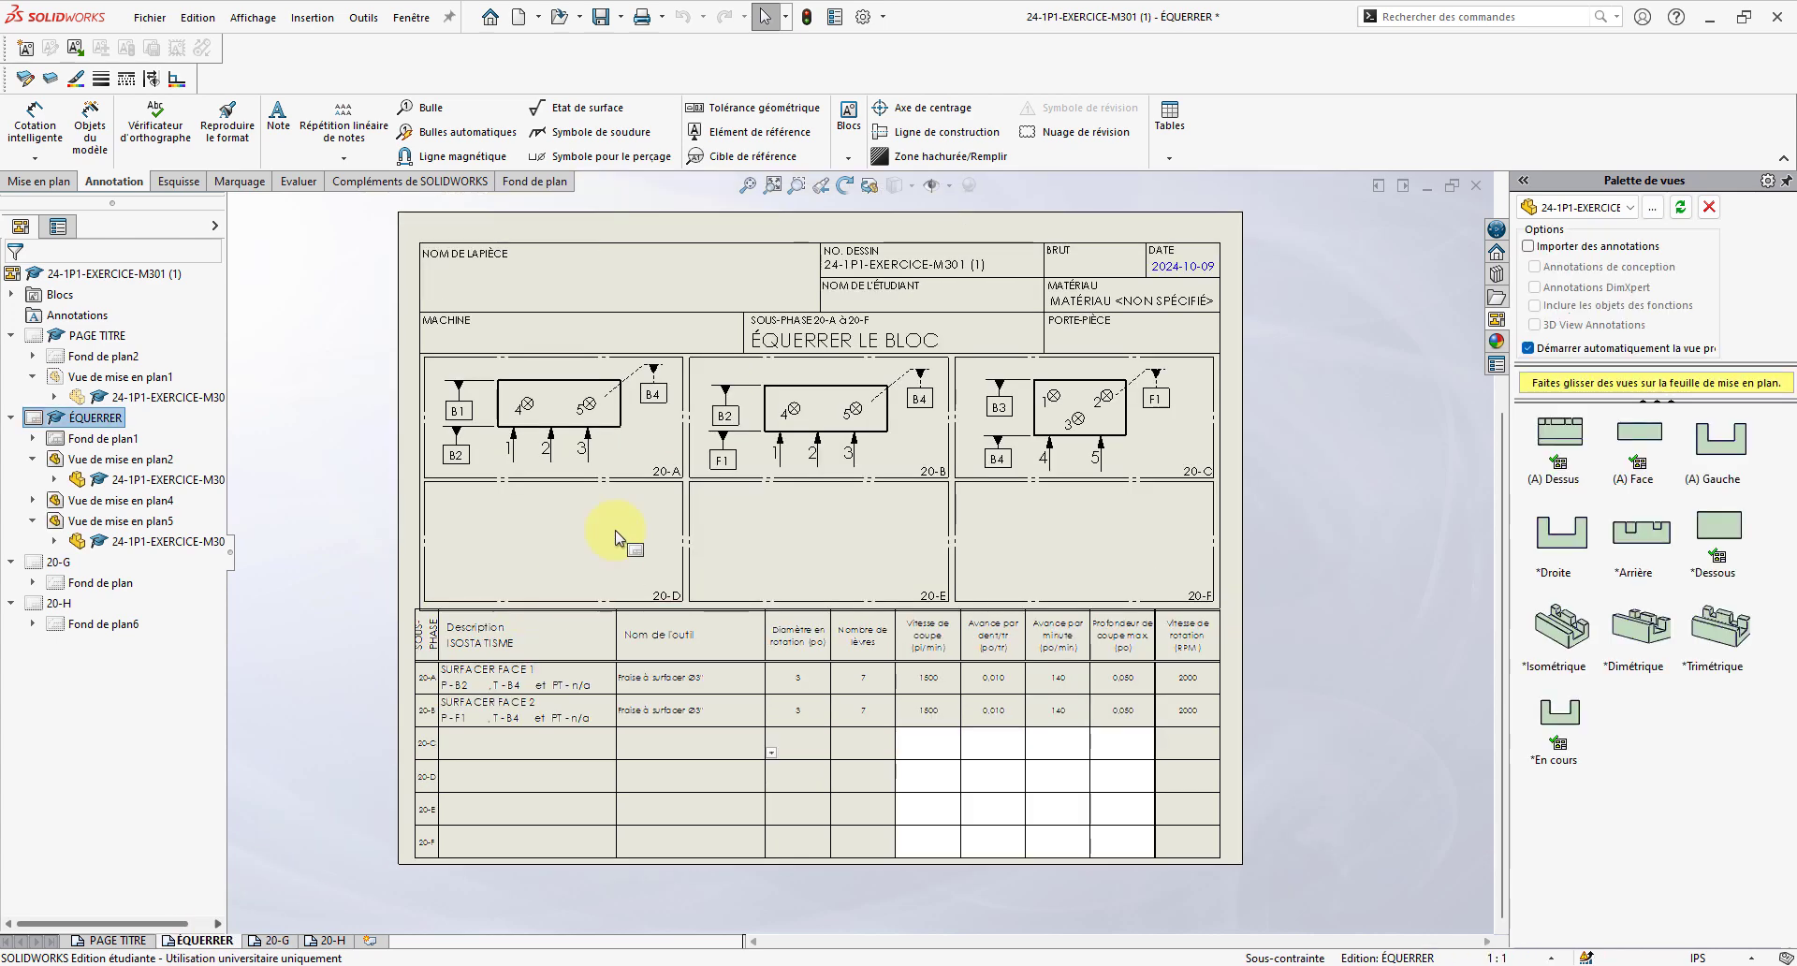
{"action": "left_click", "coordinate": [273, 940]}
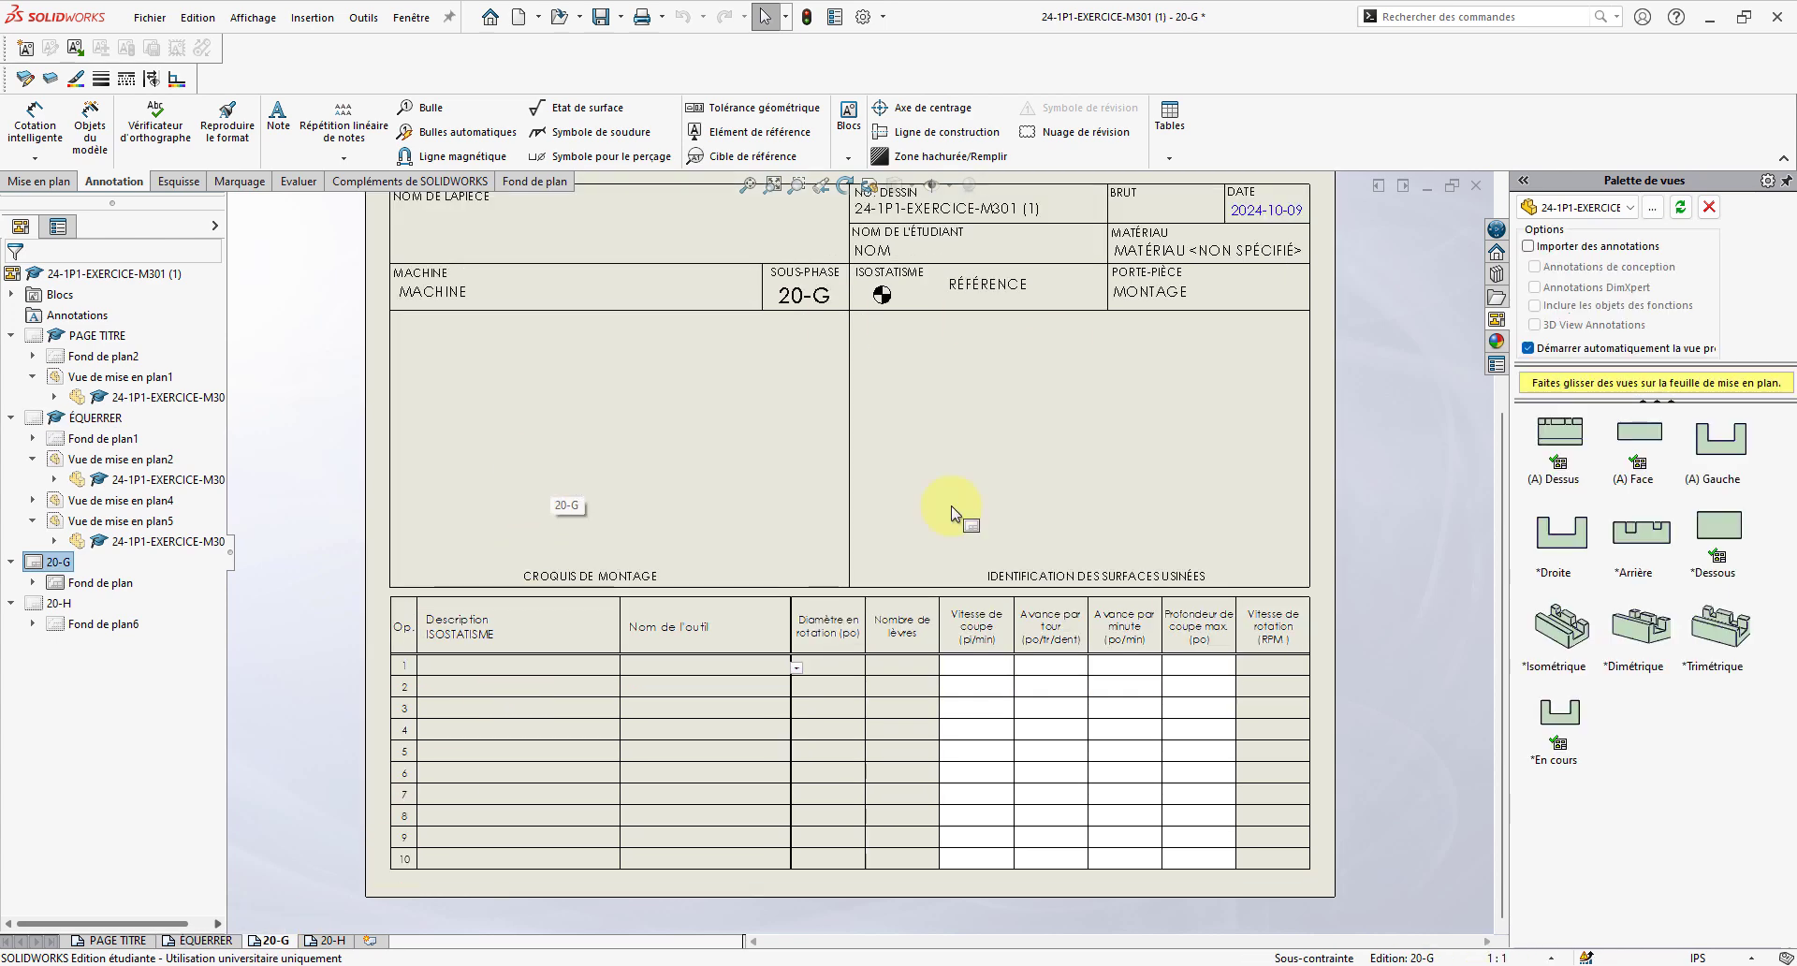
{"action": "left_click", "coordinate": [117, 940]}
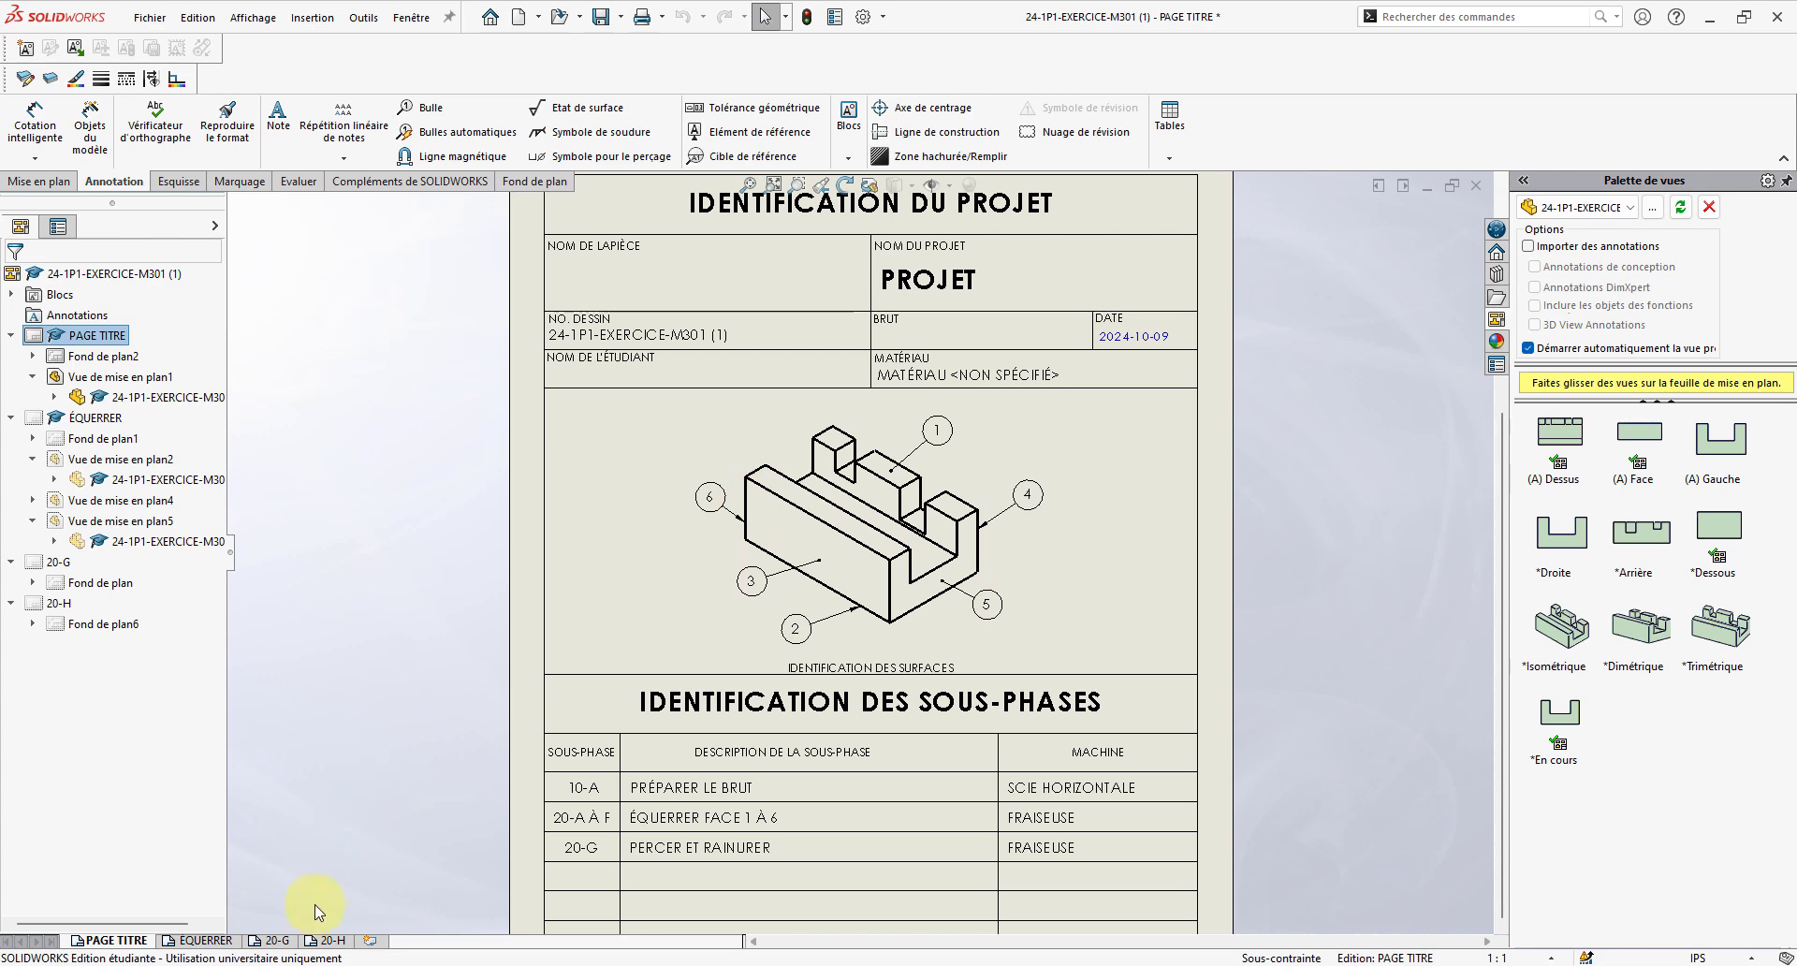
{"action": "left_click", "coordinate": [277, 939]}
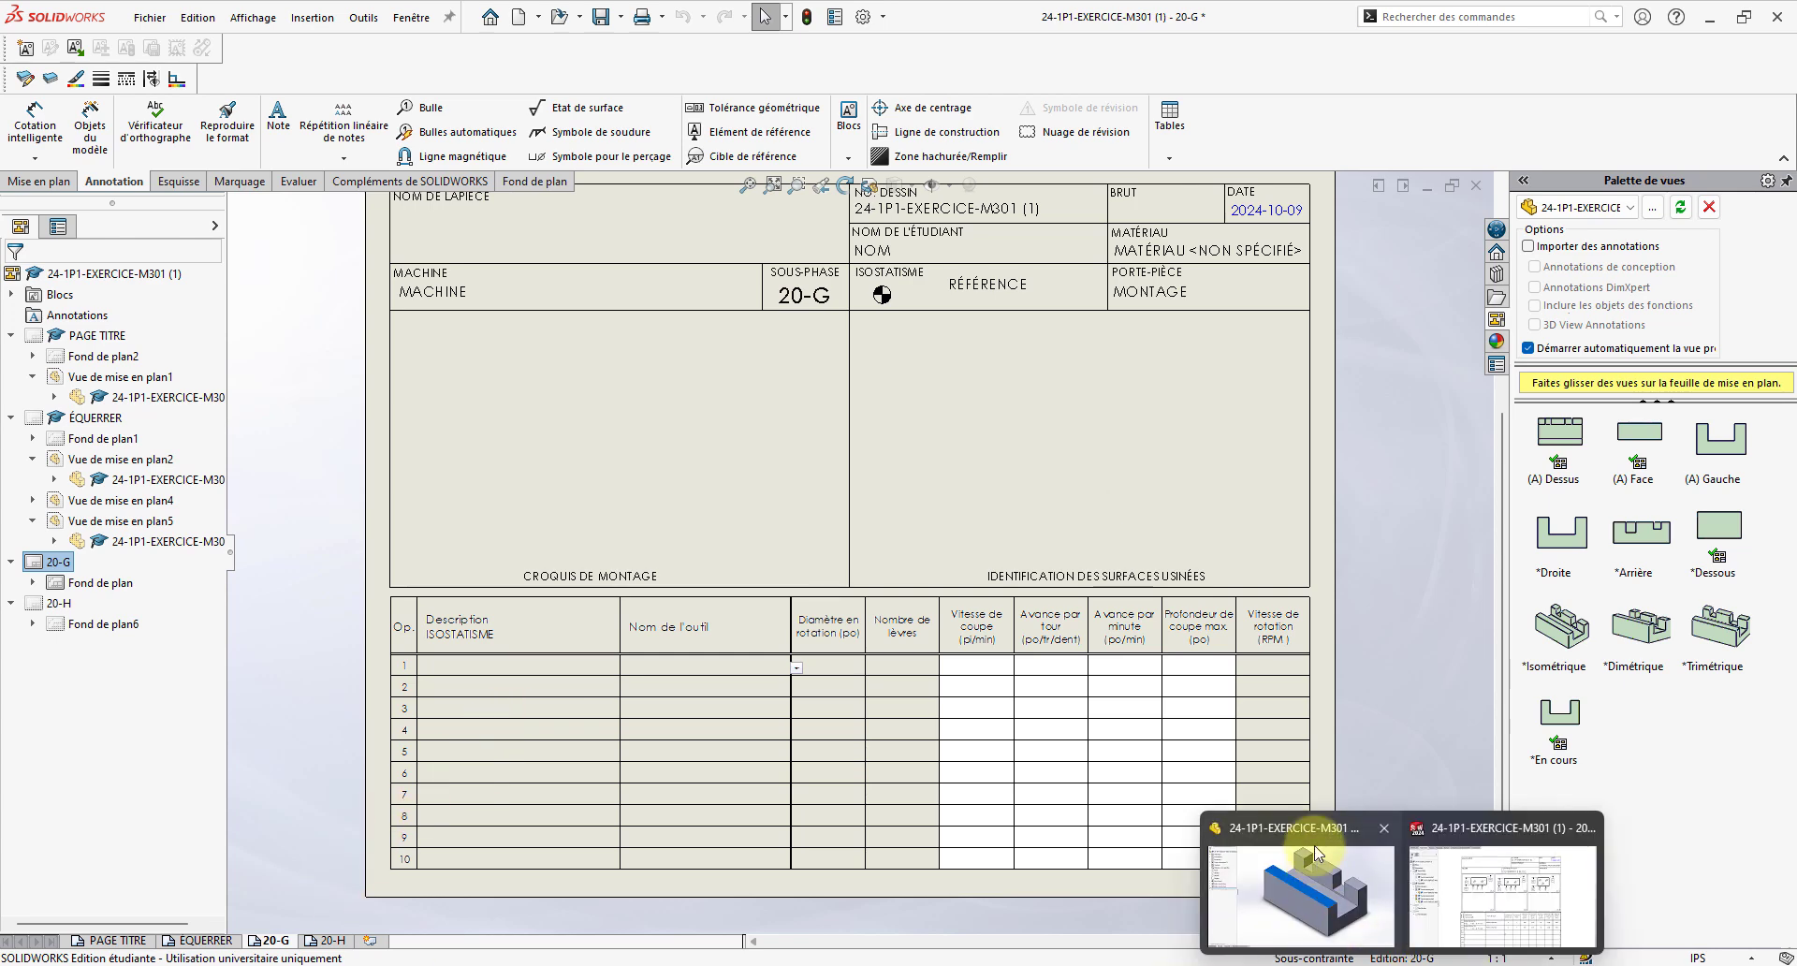
- Bring up the 24-1P1-EXERCICE-M301 part and replay its history from the base box through the two slots and third cut
{"action": "left_click", "coordinate": [1305, 837]}
{"action": "mouse_move", "coordinate": [1053, 631]}
{"action": "middle_mouse_down"}
{"action": "mouse_move", "coordinate": [762, 525]}
{"action": "mouse_move", "coordinate": [1051, 702]}
{"action": "mouse_move", "coordinate": [1063, 690]}
{"action": "mouse_move", "coordinate": [481, 566]}
{"action": "middle_mouse_up"}
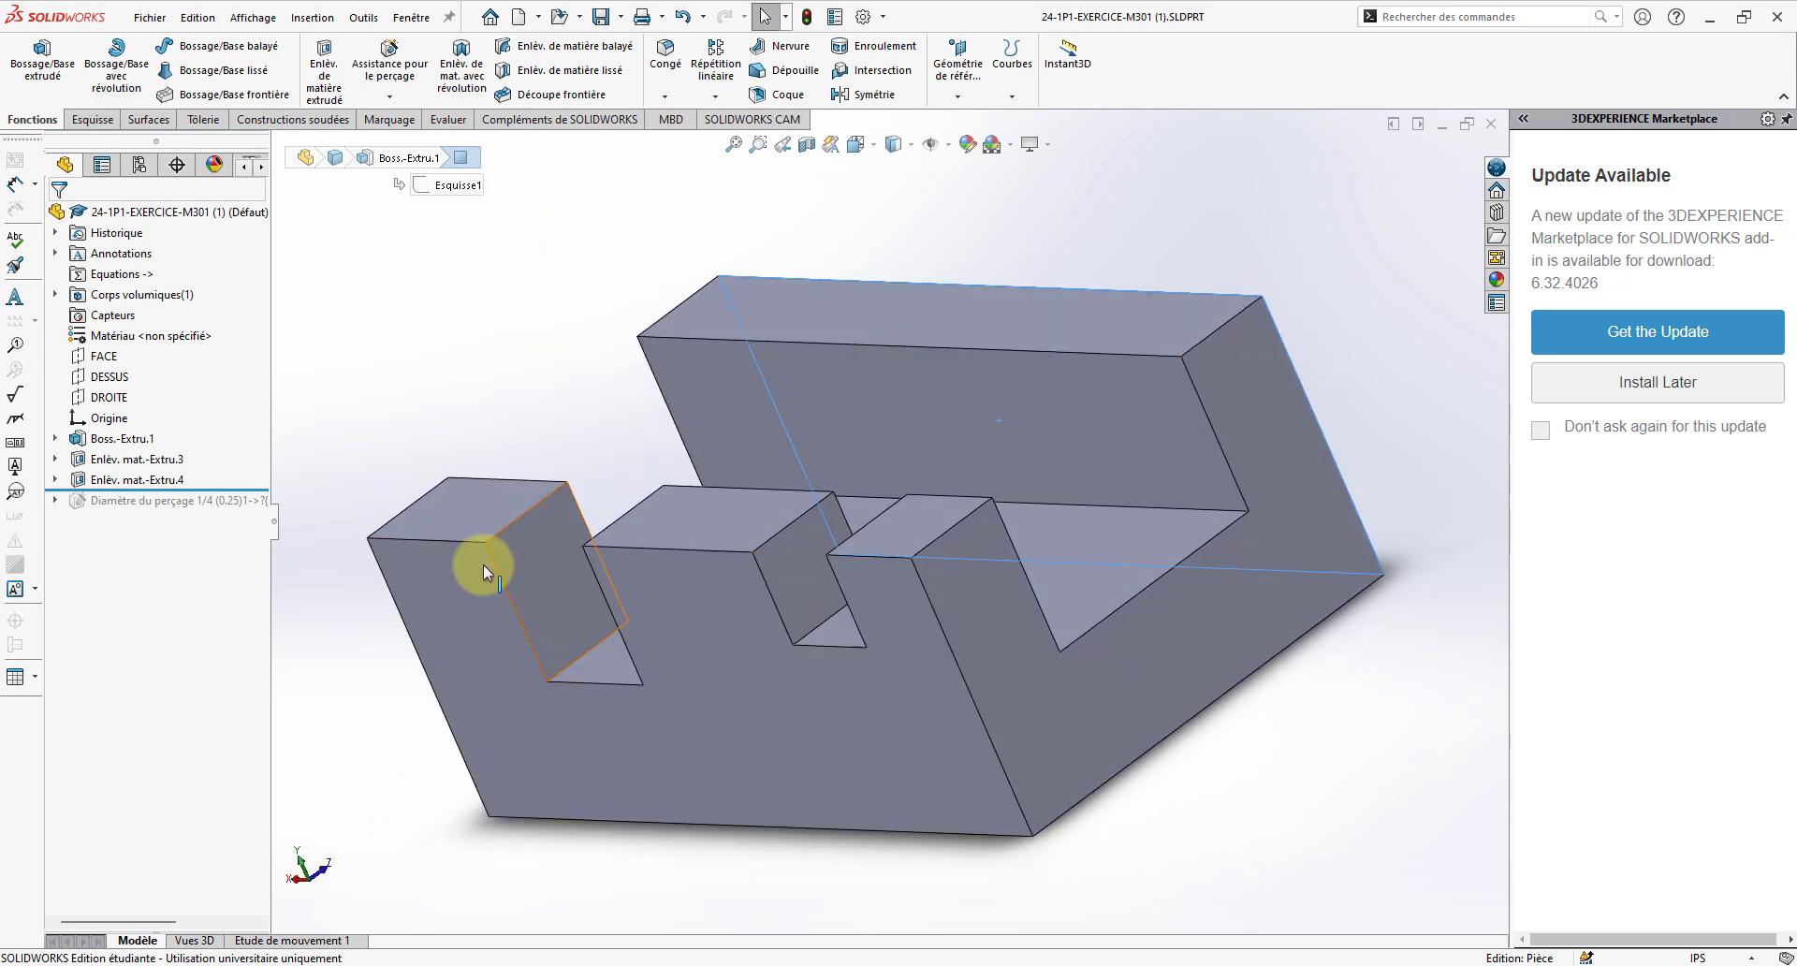
{"action": "left_click_drag", "start_coordinate": [253, 488], "coordinate": [255, 449]}
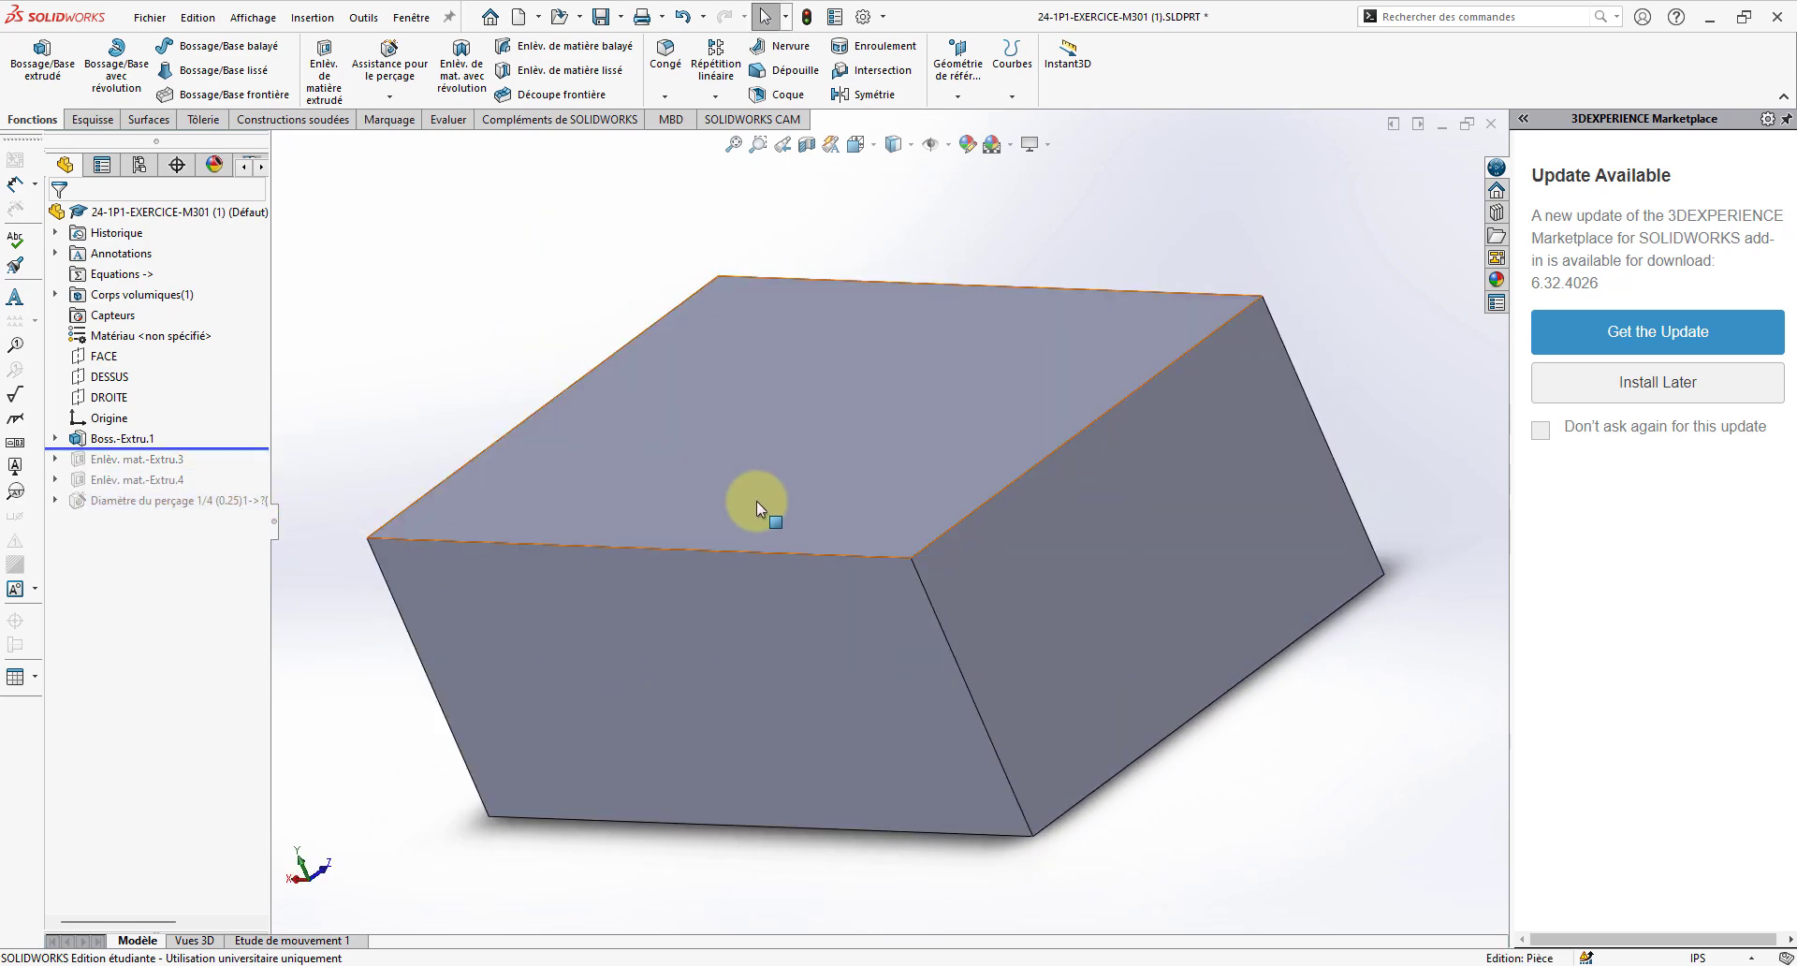
{"action": "mouse_move", "coordinate": [756, 501]}
{"action": "middle_mouse_down"}
{"action": "mouse_move", "coordinate": [674, 509]}
{"action": "mouse_move", "coordinate": [725, 479]}
{"action": "middle_mouse_up"}
{"action": "left_click_drag", "start_coordinate": [249, 449], "coordinate": [248, 460]}
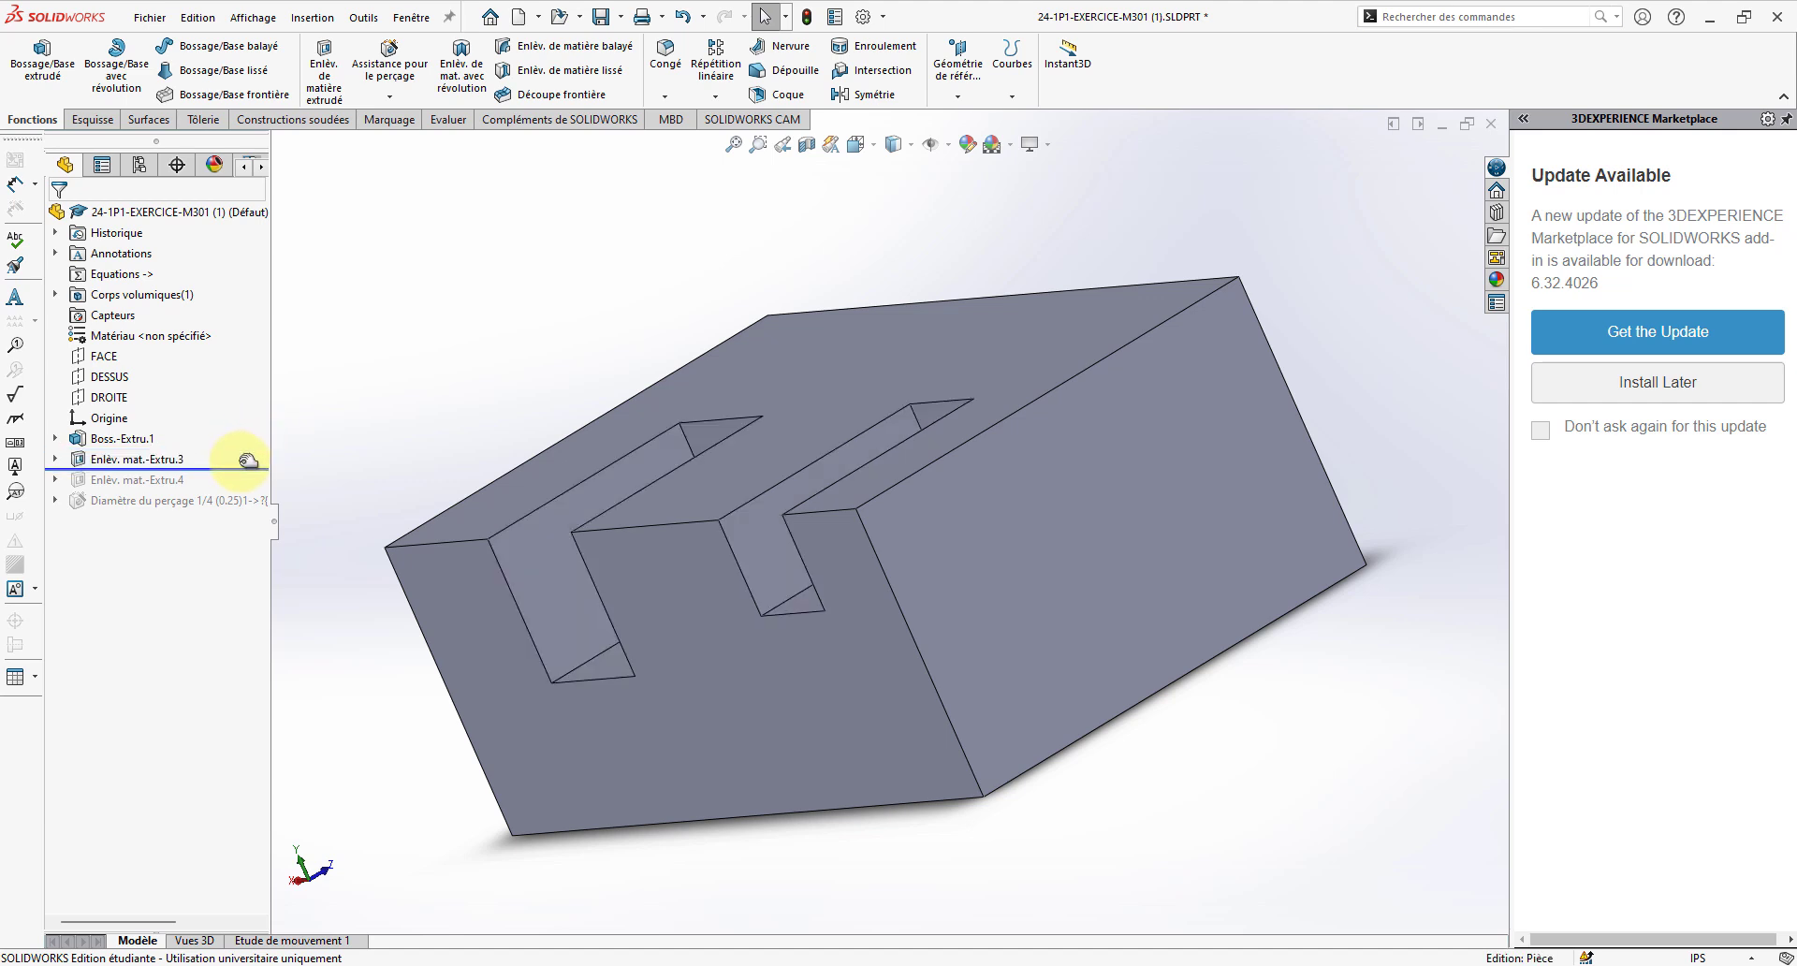
{"action": "left_click_drag", "start_coordinate": [249, 464], "coordinate": [245, 497]}
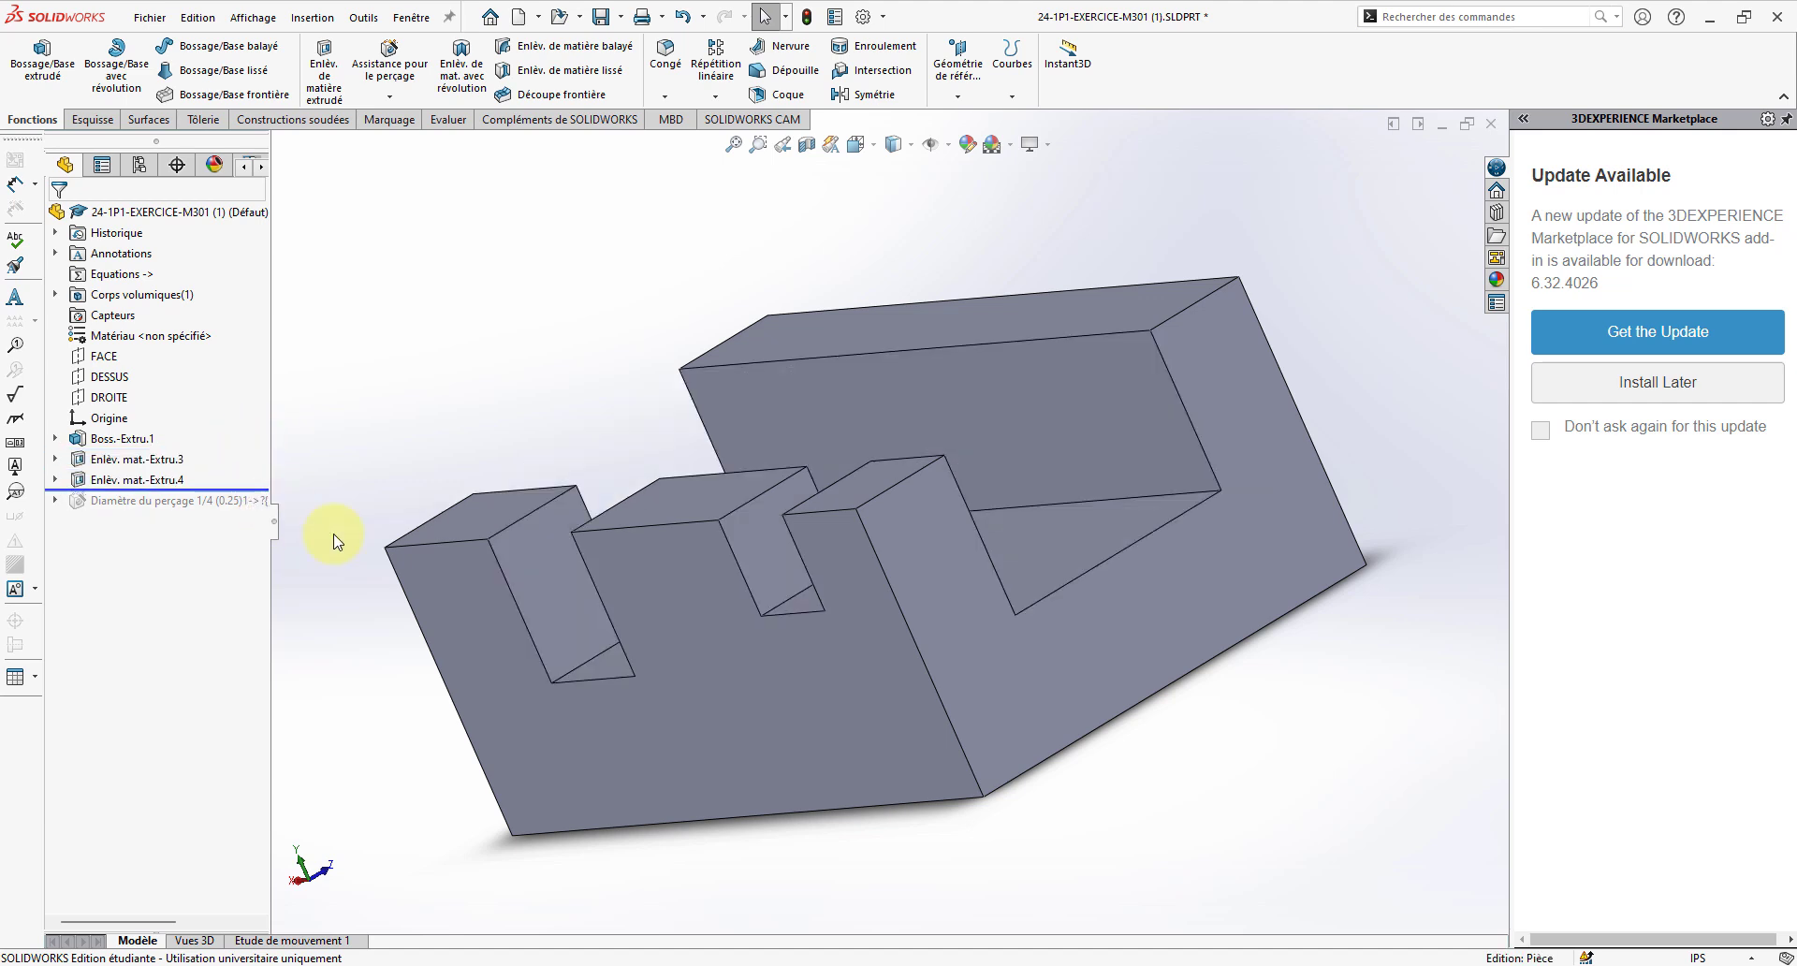
{"action": "mouse_move", "coordinate": [562, 589]}
{"action": "middle_mouse_down"}
{"action": "mouse_move", "coordinate": [670, 683]}
{"action": "mouse_move", "coordinate": [778, 642]}
{"action": "mouse_move", "coordinate": [823, 689]}
{"action": "mouse_move", "coordinate": [822, 739]}
{"action": "mouse_move", "coordinate": [769, 638]}
{"action": "mouse_move", "coordinate": [609, 590]}
{"action": "middle_mouse_up"}
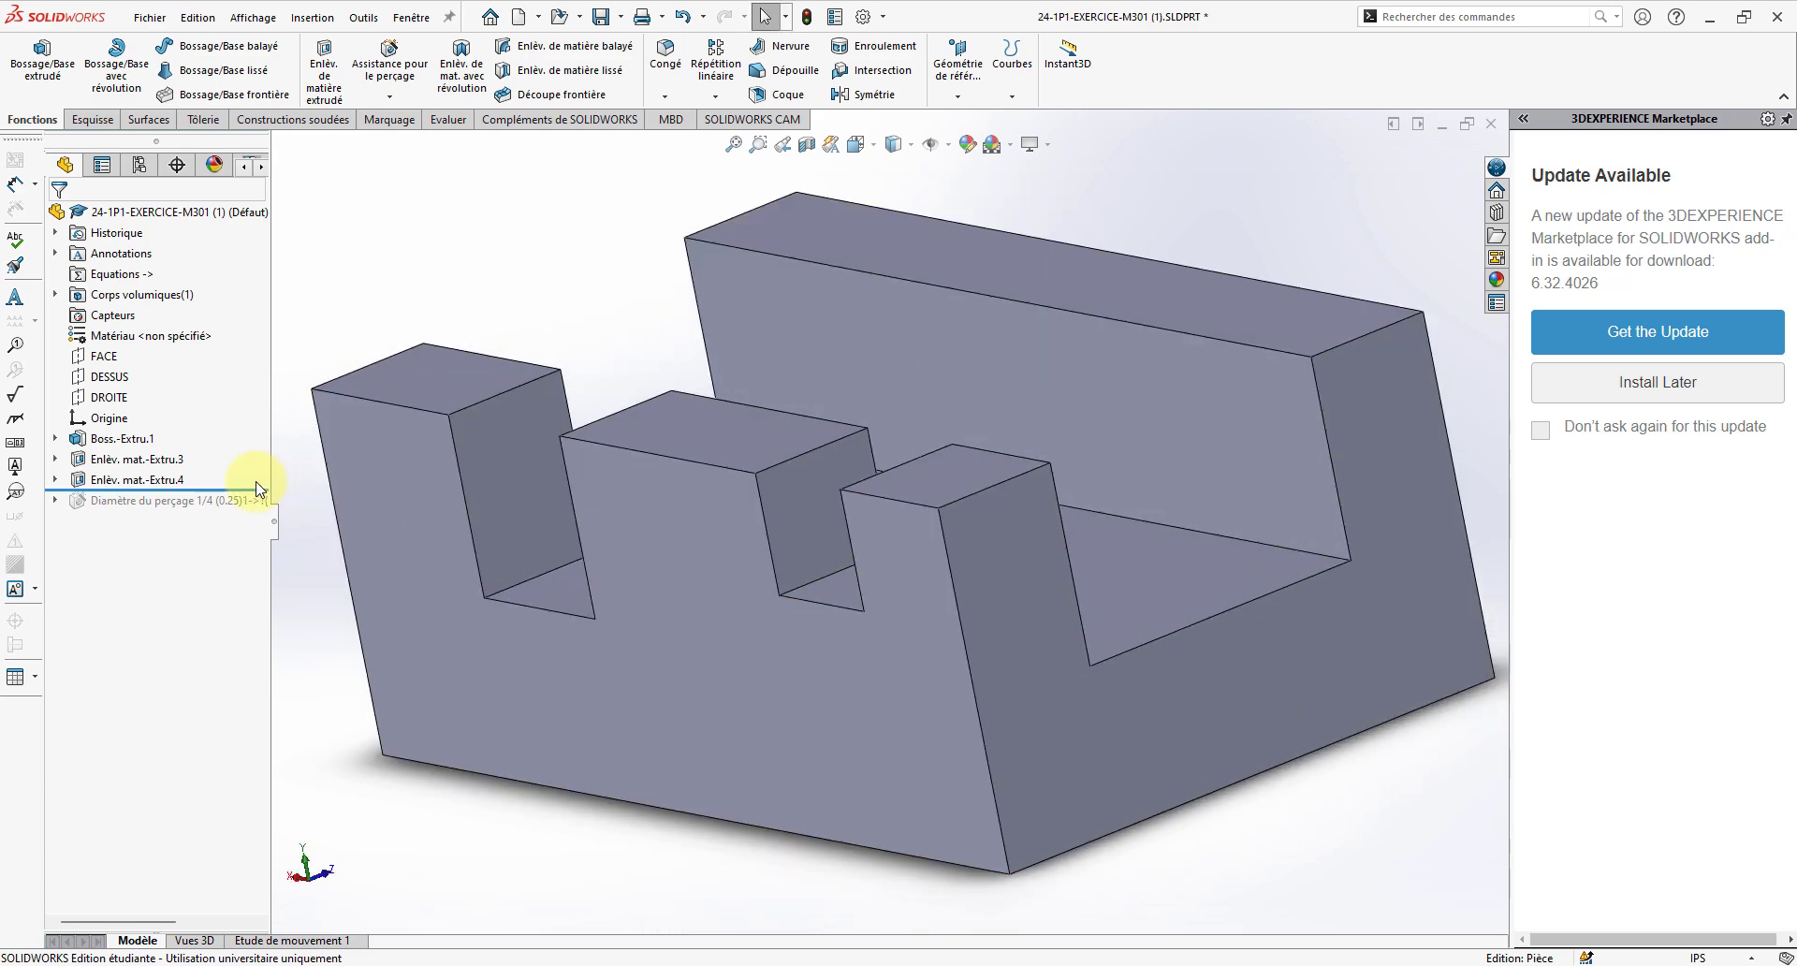
- Roll back to the base box and forward through the slots to the drilled holes, viewing the underside
{"action": "left_click_drag", "start_coordinate": [253, 490], "coordinate": [252, 448]}
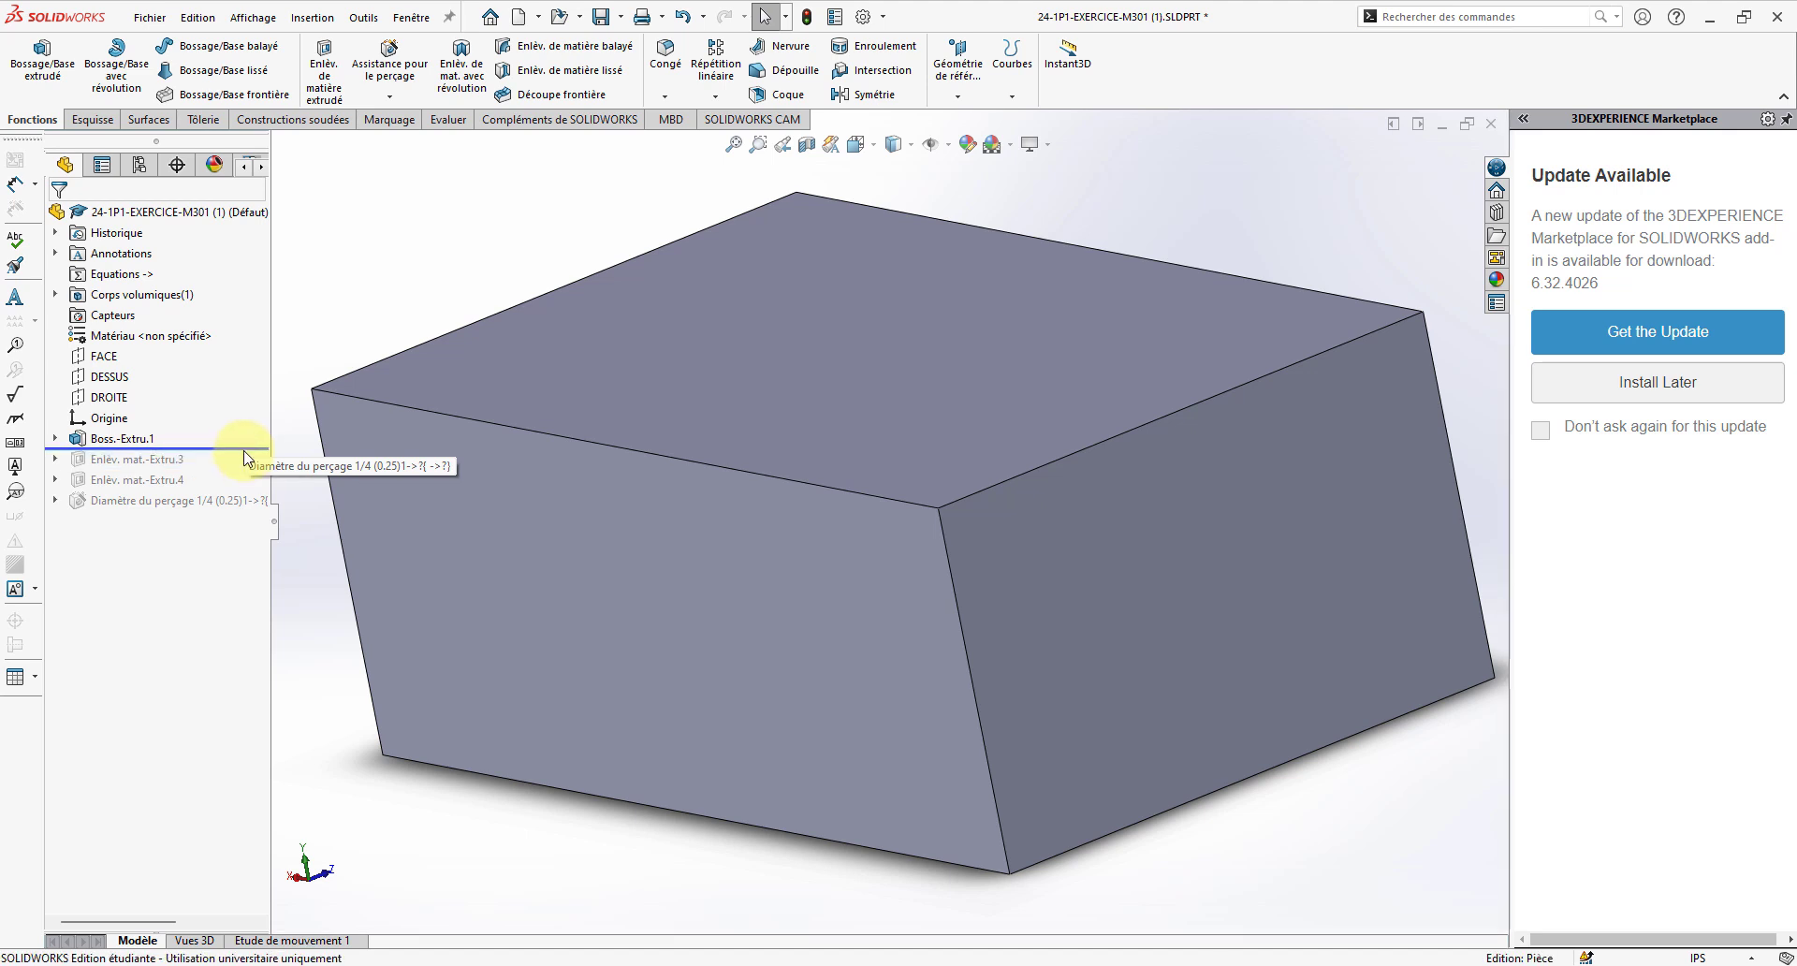
{"action": "left_click_drag", "start_coordinate": [244, 452], "coordinate": [257, 488]}
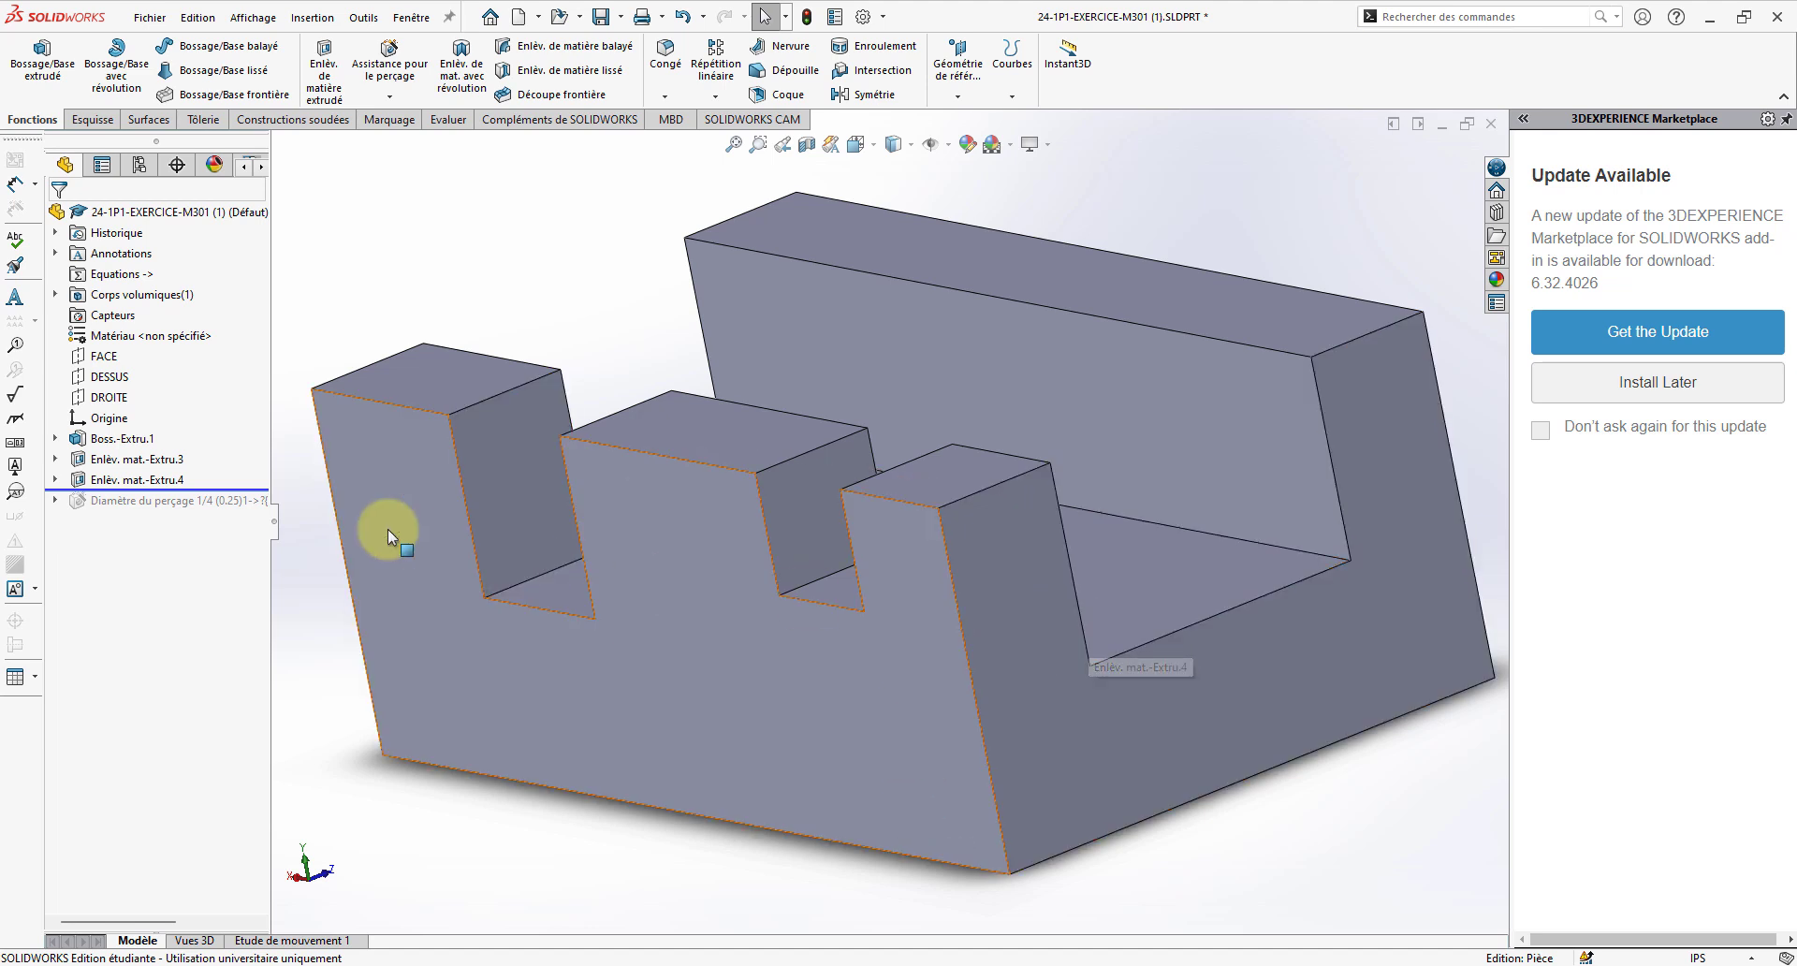
{"action": "left_click_drag", "start_coordinate": [224, 488], "coordinate": [222, 535]}
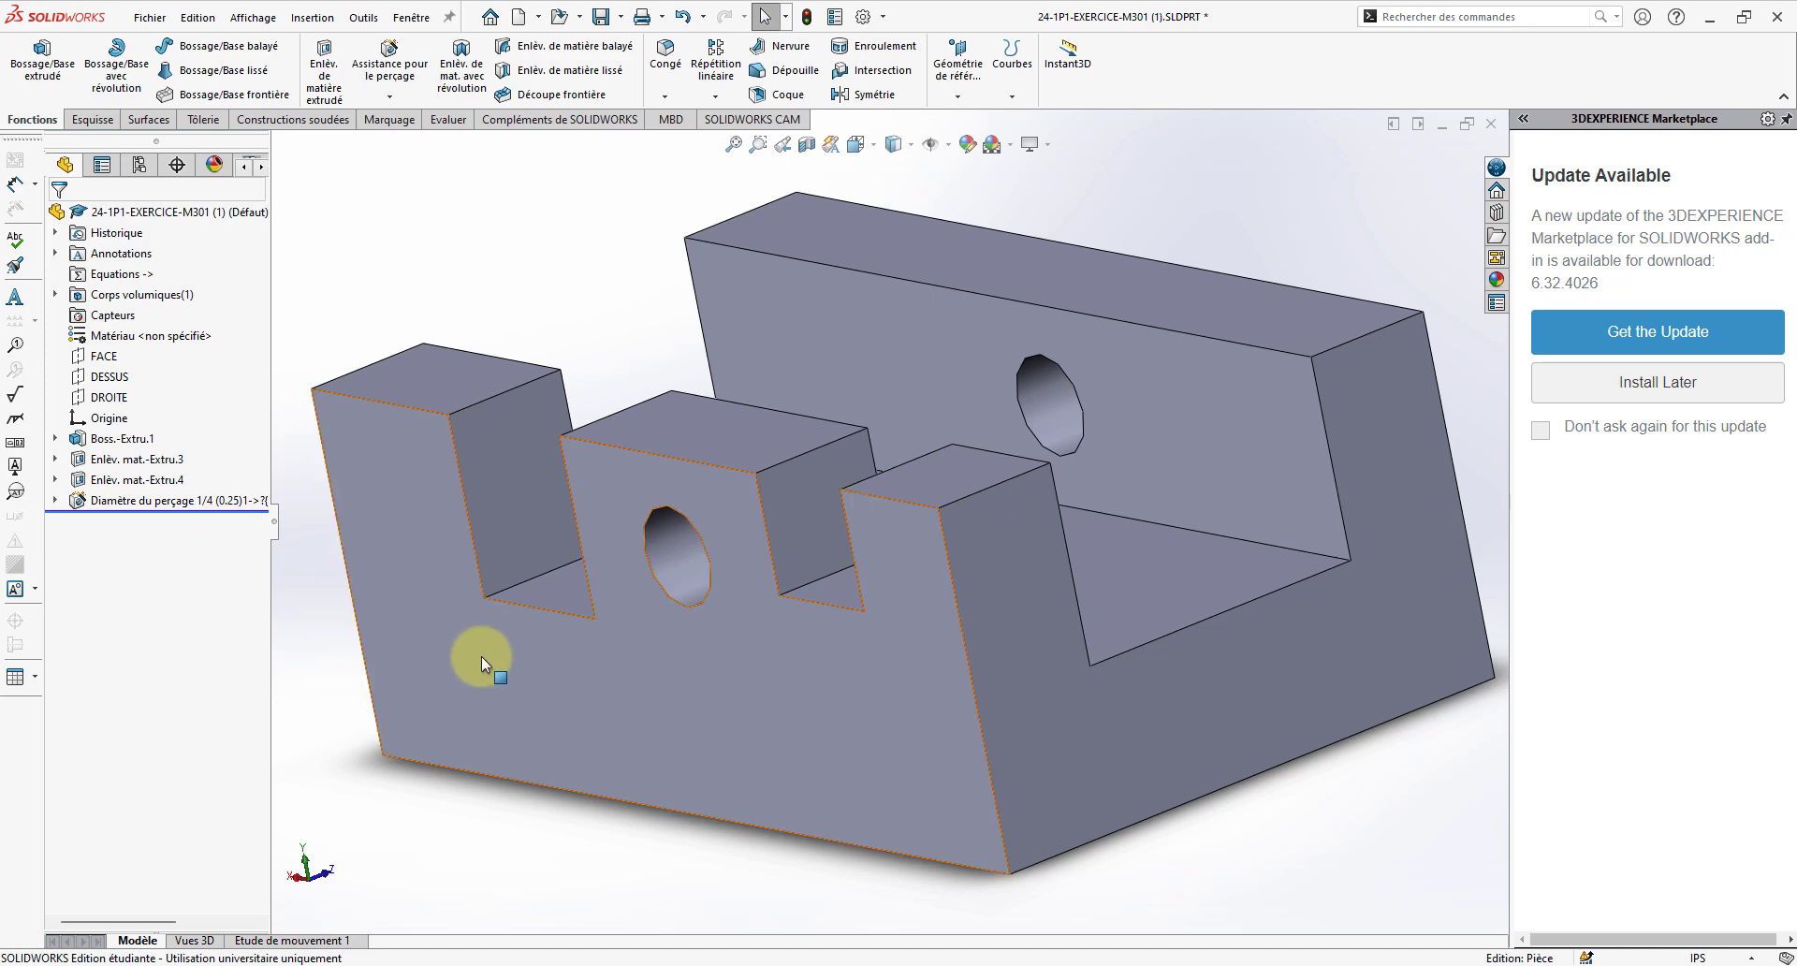
{"action": "mouse_move", "coordinate": [515, 698]}
{"action": "middle_mouse_down"}
{"action": "mouse_move", "coordinate": [599, 150]}
{"action": "mouse_move", "coordinate": [802, 497]}
{"action": "middle_mouse_up"}
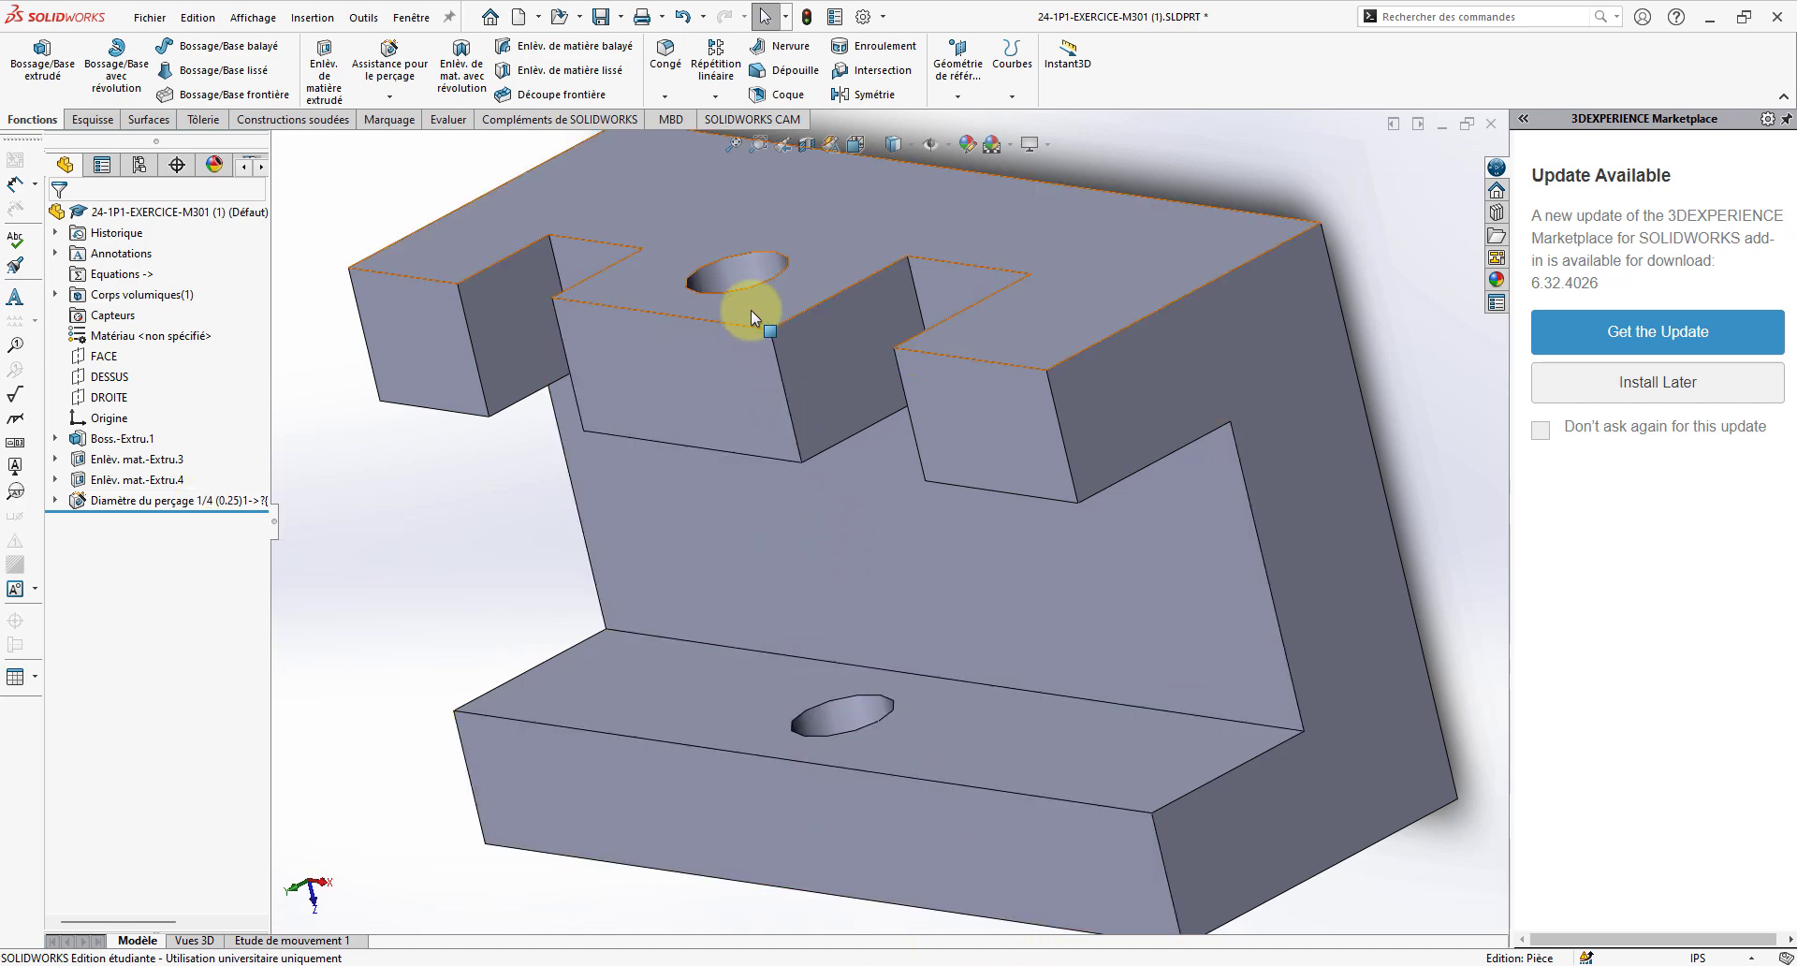
{"action": "mouse_move", "coordinate": [889, 670]}
{"action": "middle_mouse_down"}
{"action": "mouse_move", "coordinate": [874, 395]}
{"action": "mouse_move", "coordinate": [574, 353]}
{"action": "middle_mouse_up"}
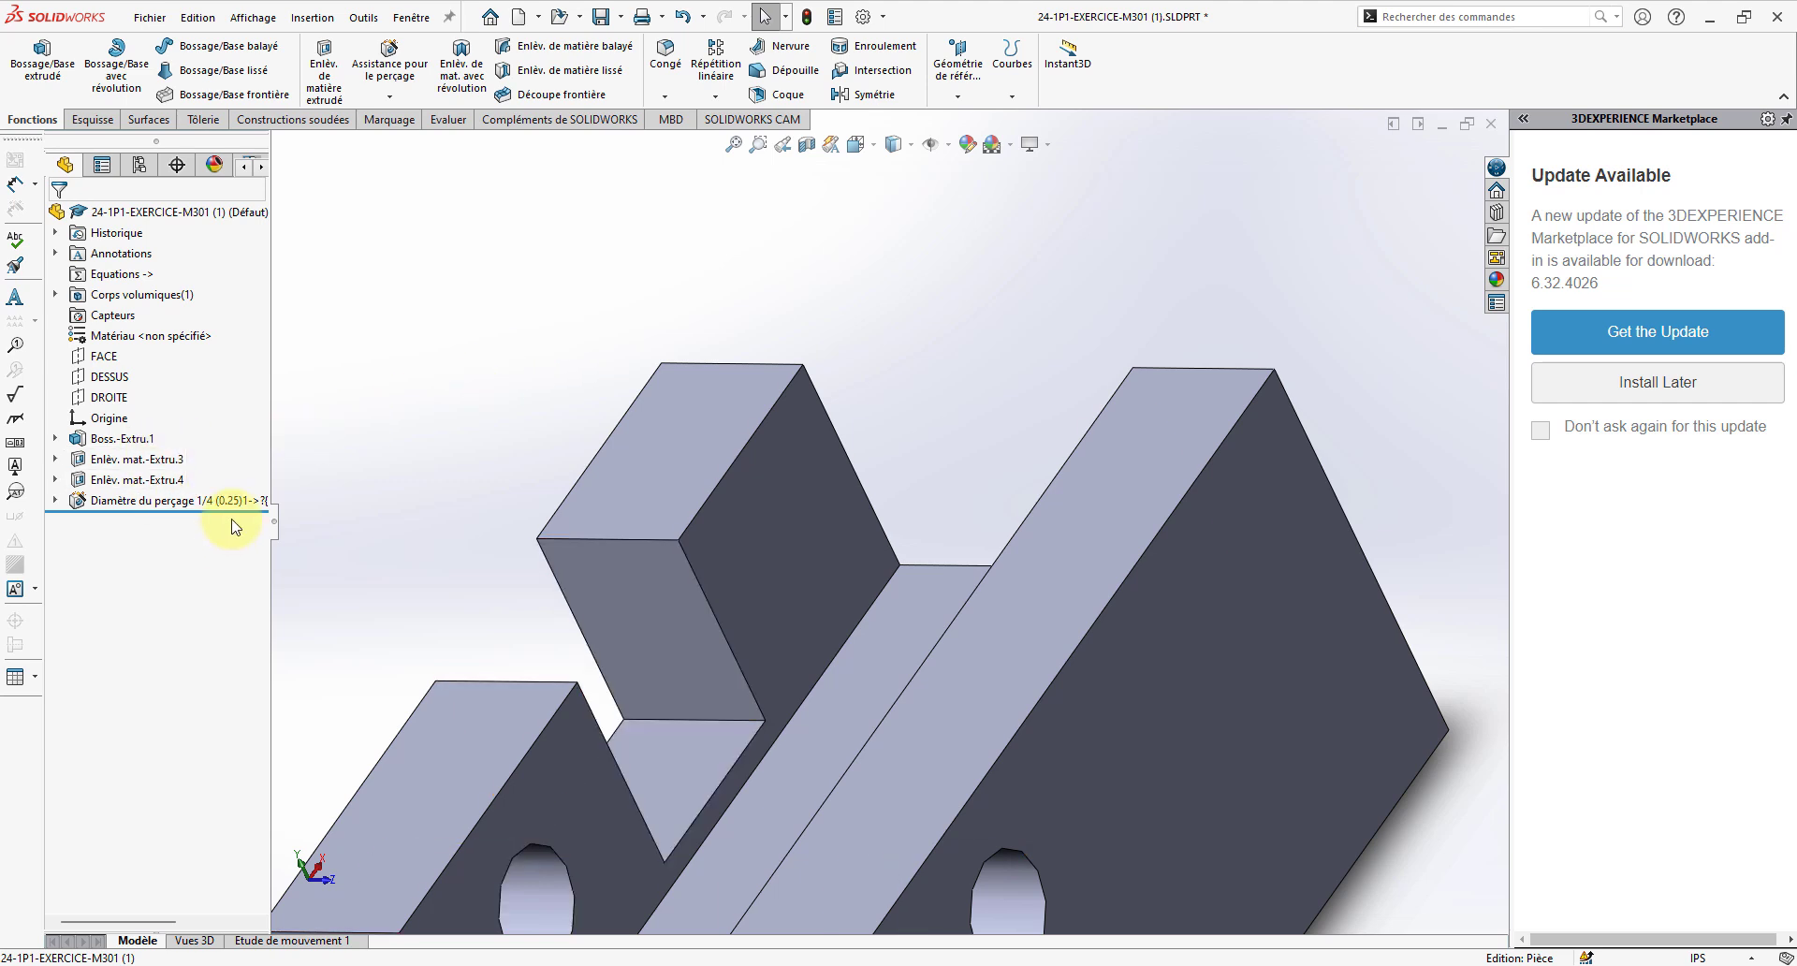
- Roll back to the base extrusion, fit it in view, then roll forward to show the two slots
{"action": "left_click_drag", "start_coordinate": [233, 510], "coordinate": [234, 449]}
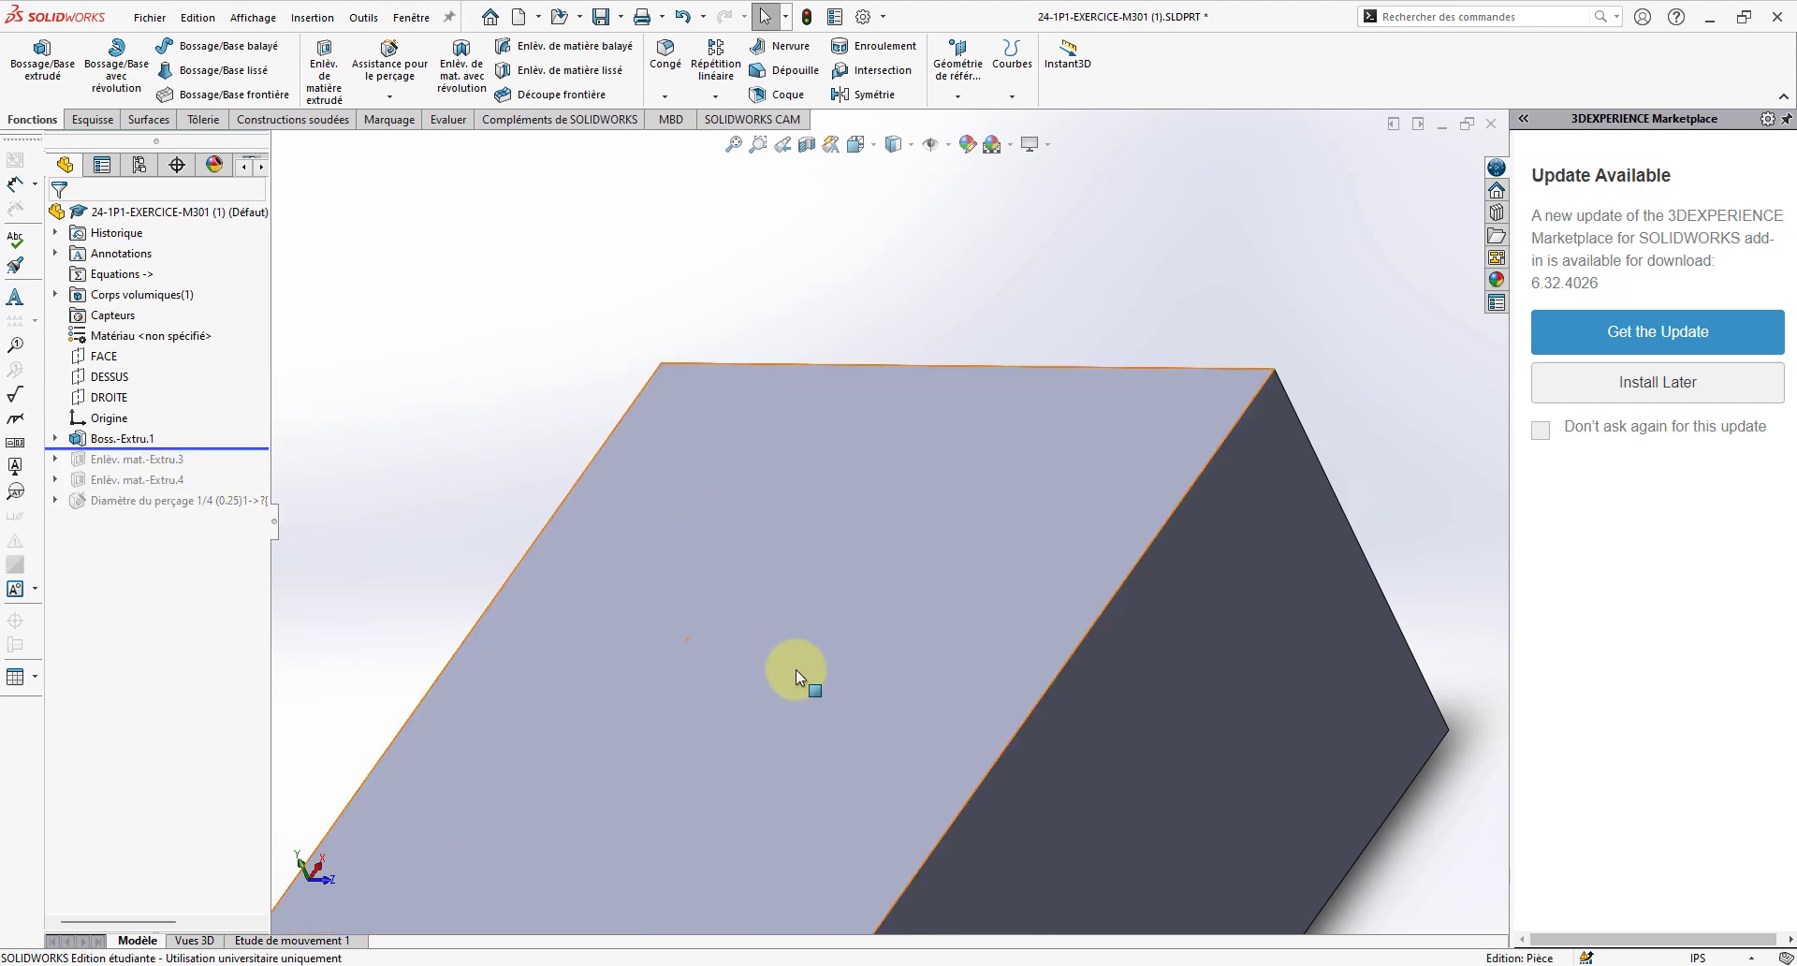
{"action": "key", "text": "f"}
{"action": "middle_click_drag", "start_coordinate": [798, 670], "coordinate": [458, 496]}
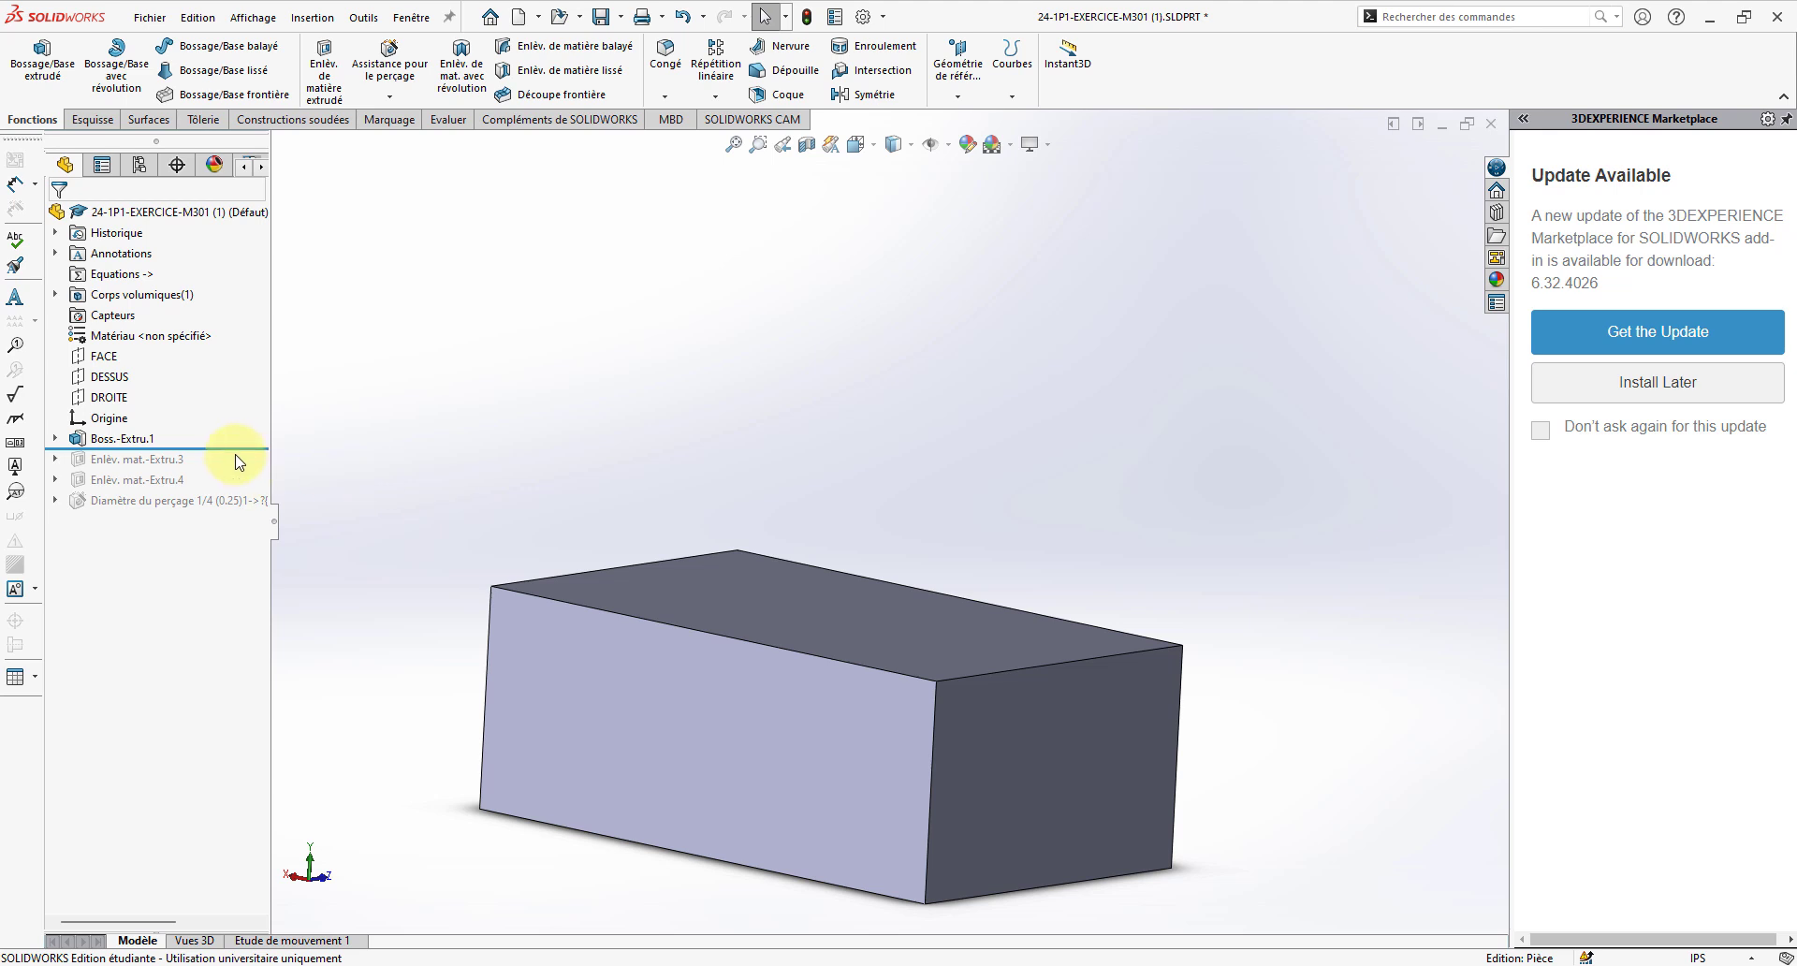
{"action": "left_click_drag", "start_coordinate": [237, 451], "coordinate": [267, 521]}
{"action": "middle_click_drag", "start_coordinate": [726, 733], "coordinate": [763, 655]}
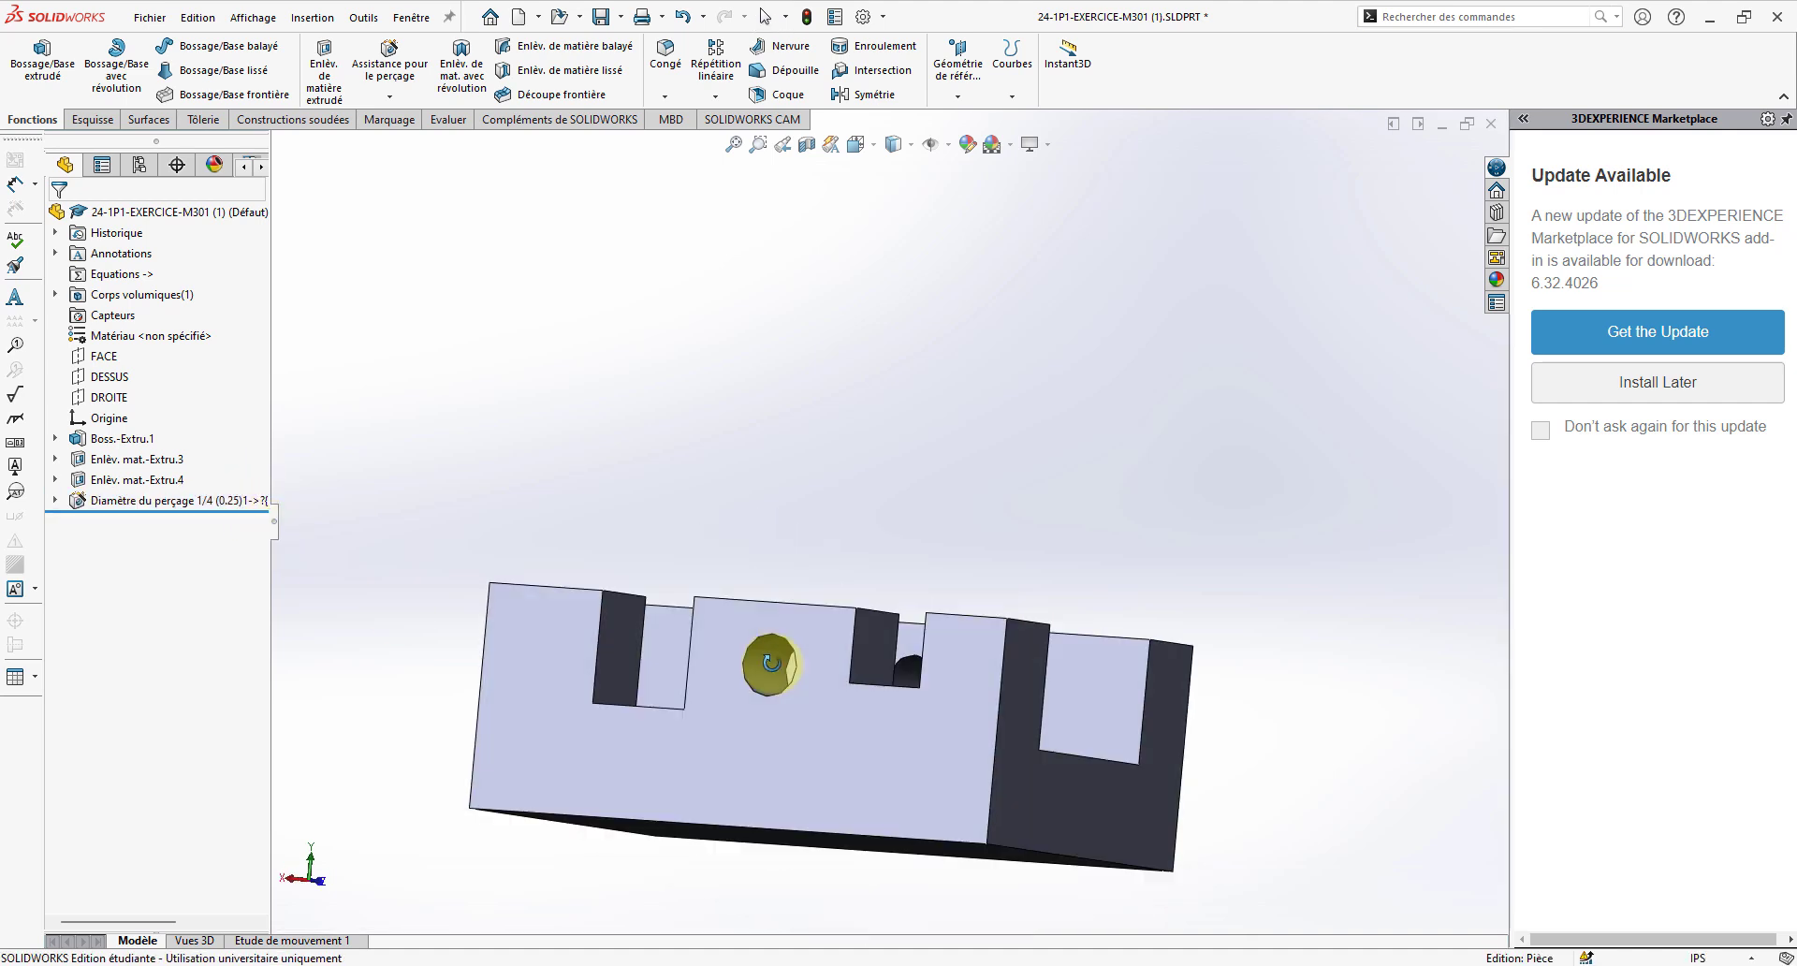
{"action": "key", "text": "alt+Tab"}
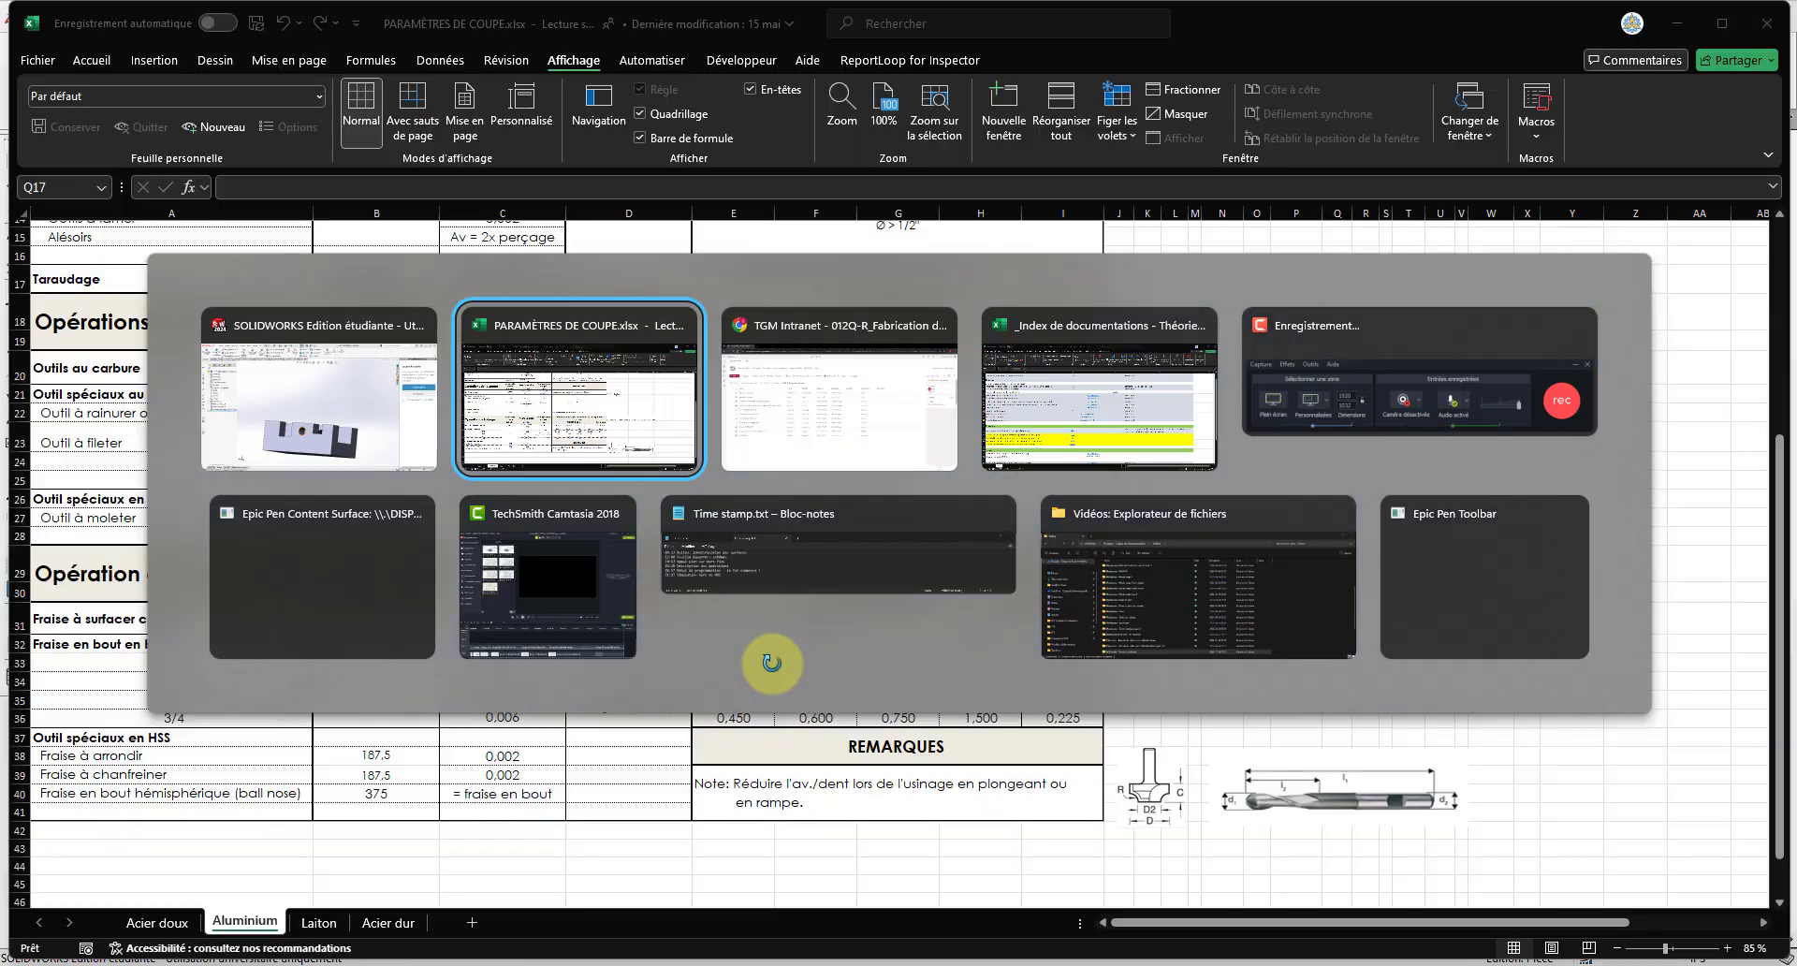
- Cancel the window switcher and bring the drawing back, showing its blank 20-G sheet
{"action": "key", "text": "Escape"}
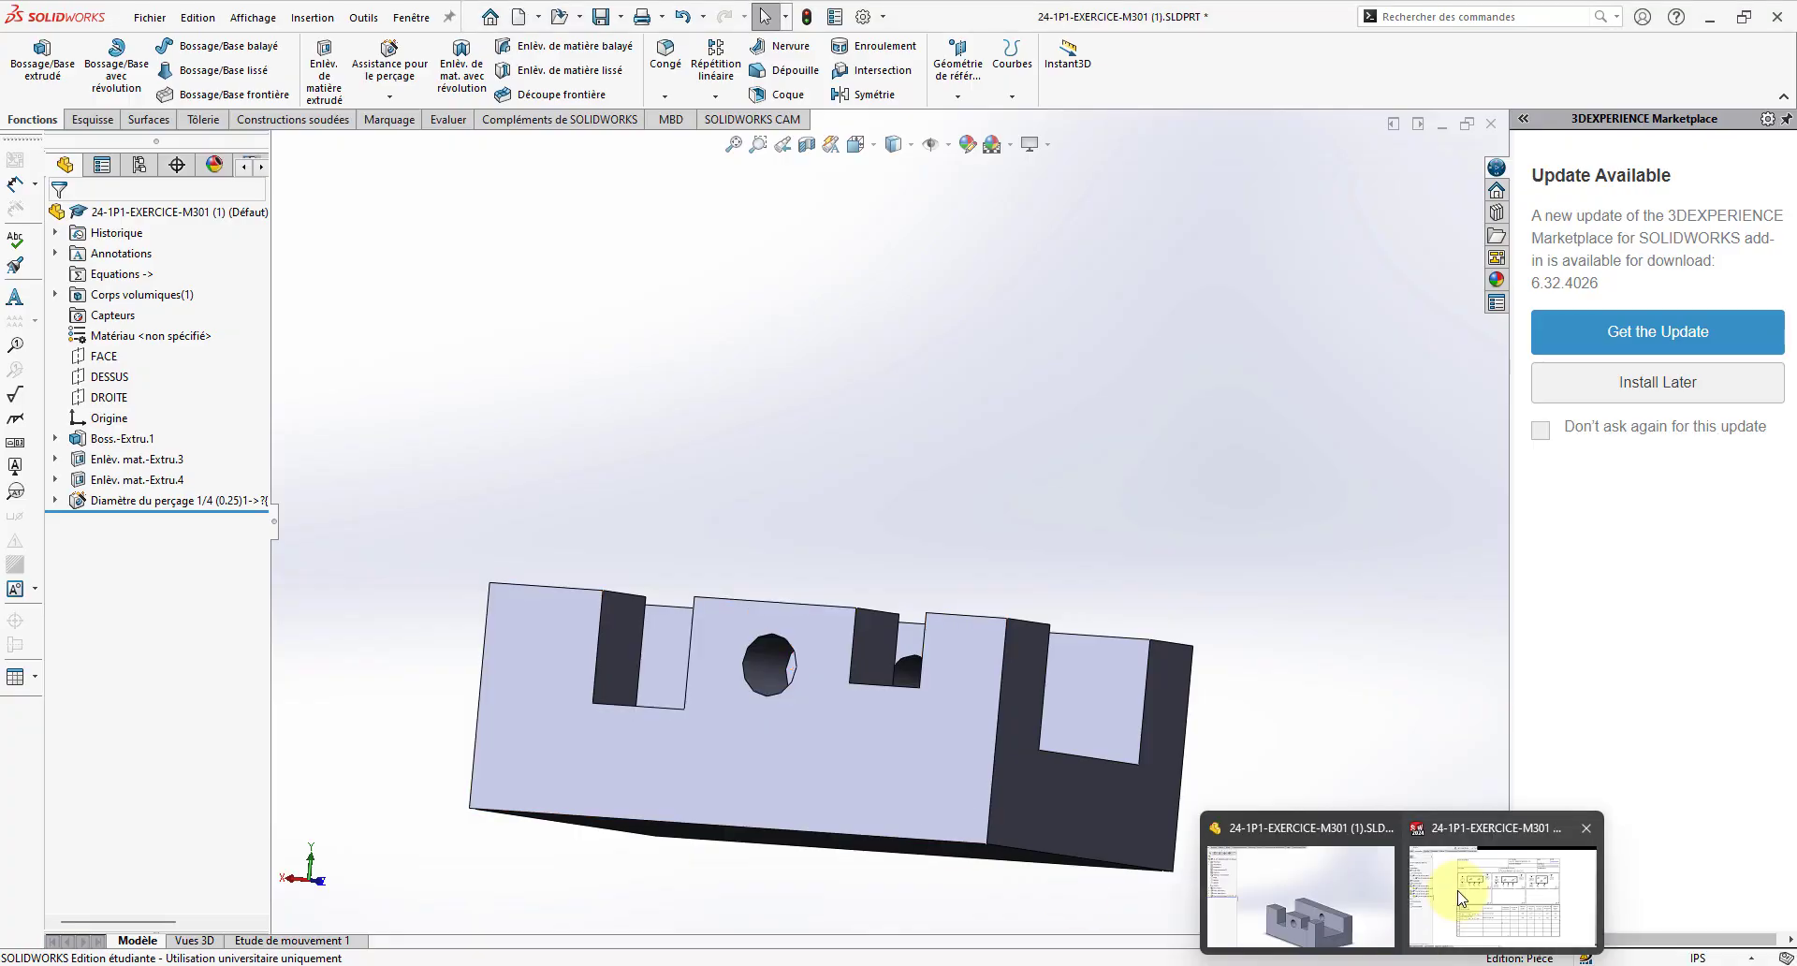
{"action": "left_click", "coordinate": [1507, 825]}
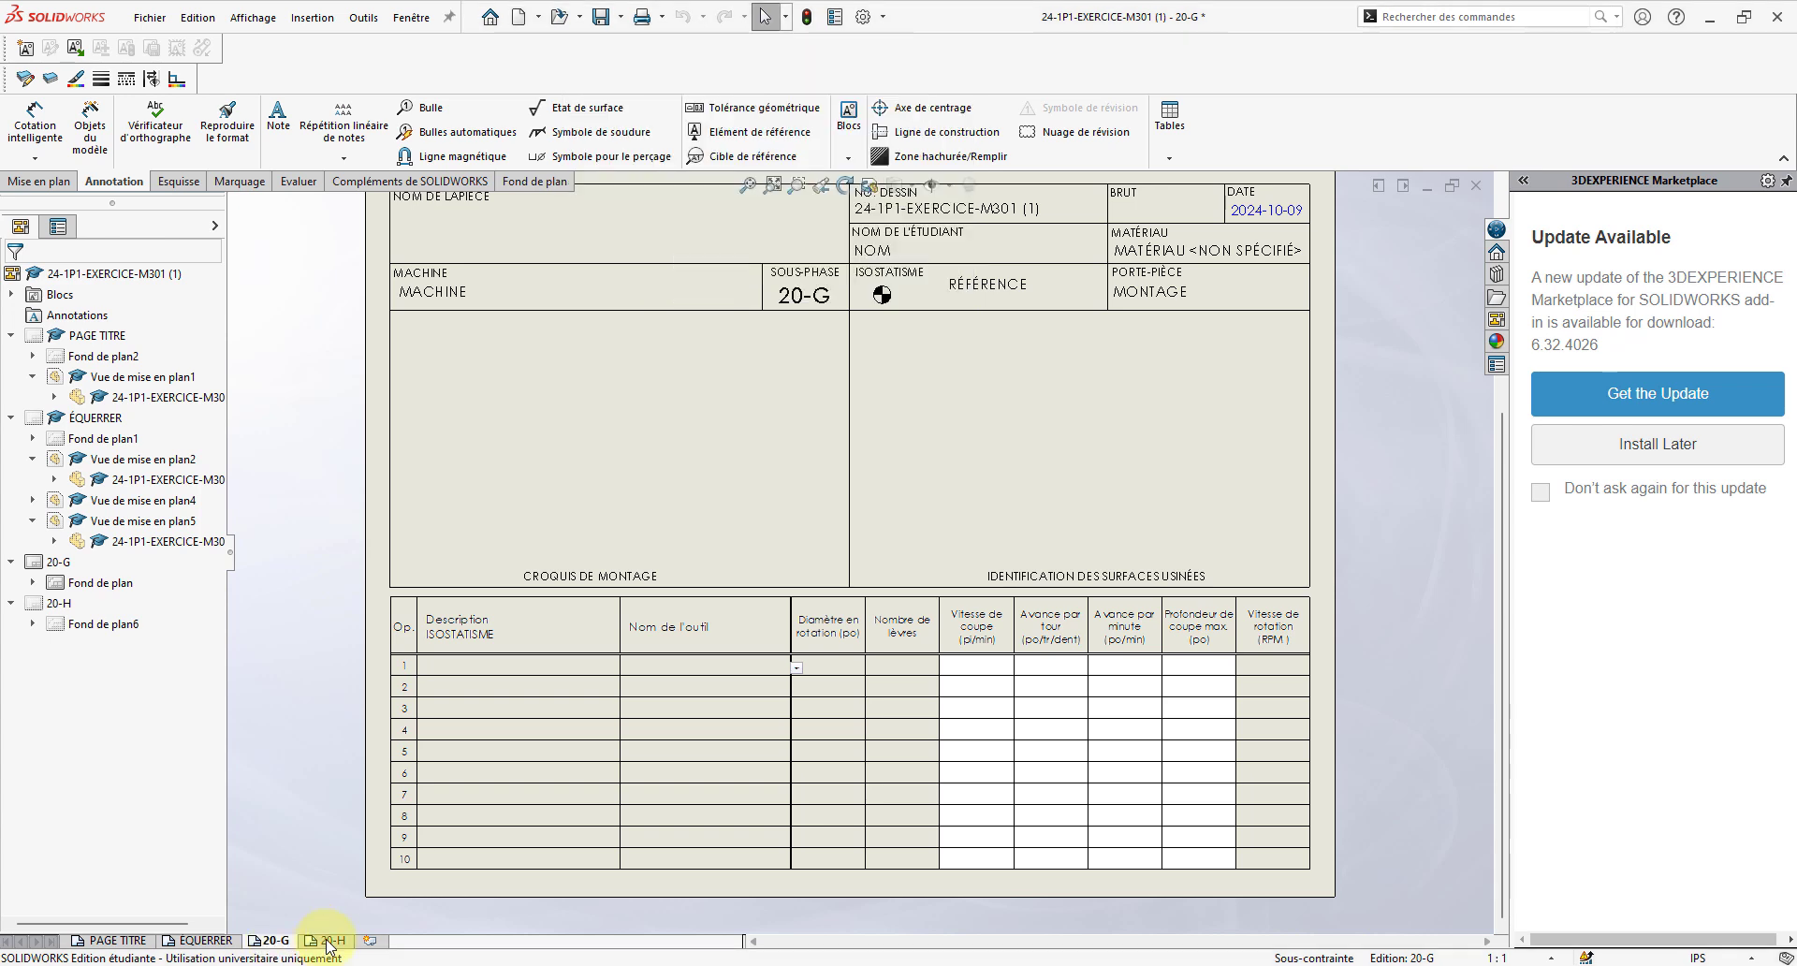
{"action": "left_click_drag", "start_coordinate": [329, 945], "coordinate": [979, 513]}
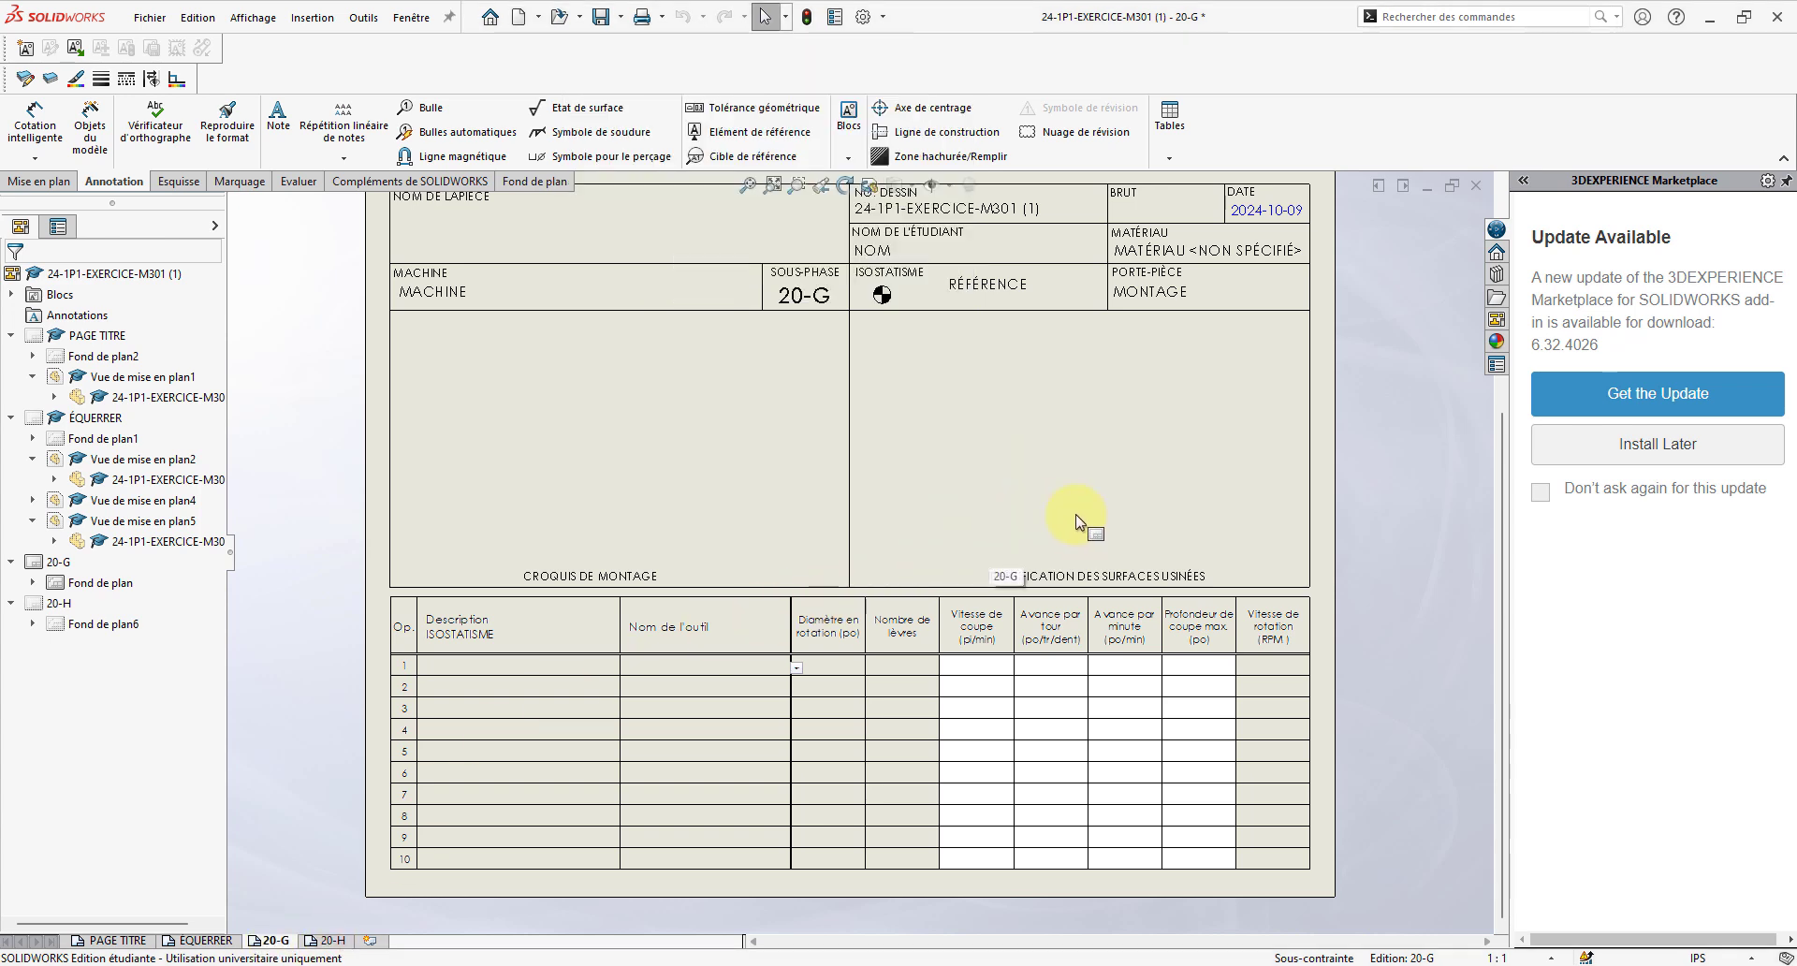